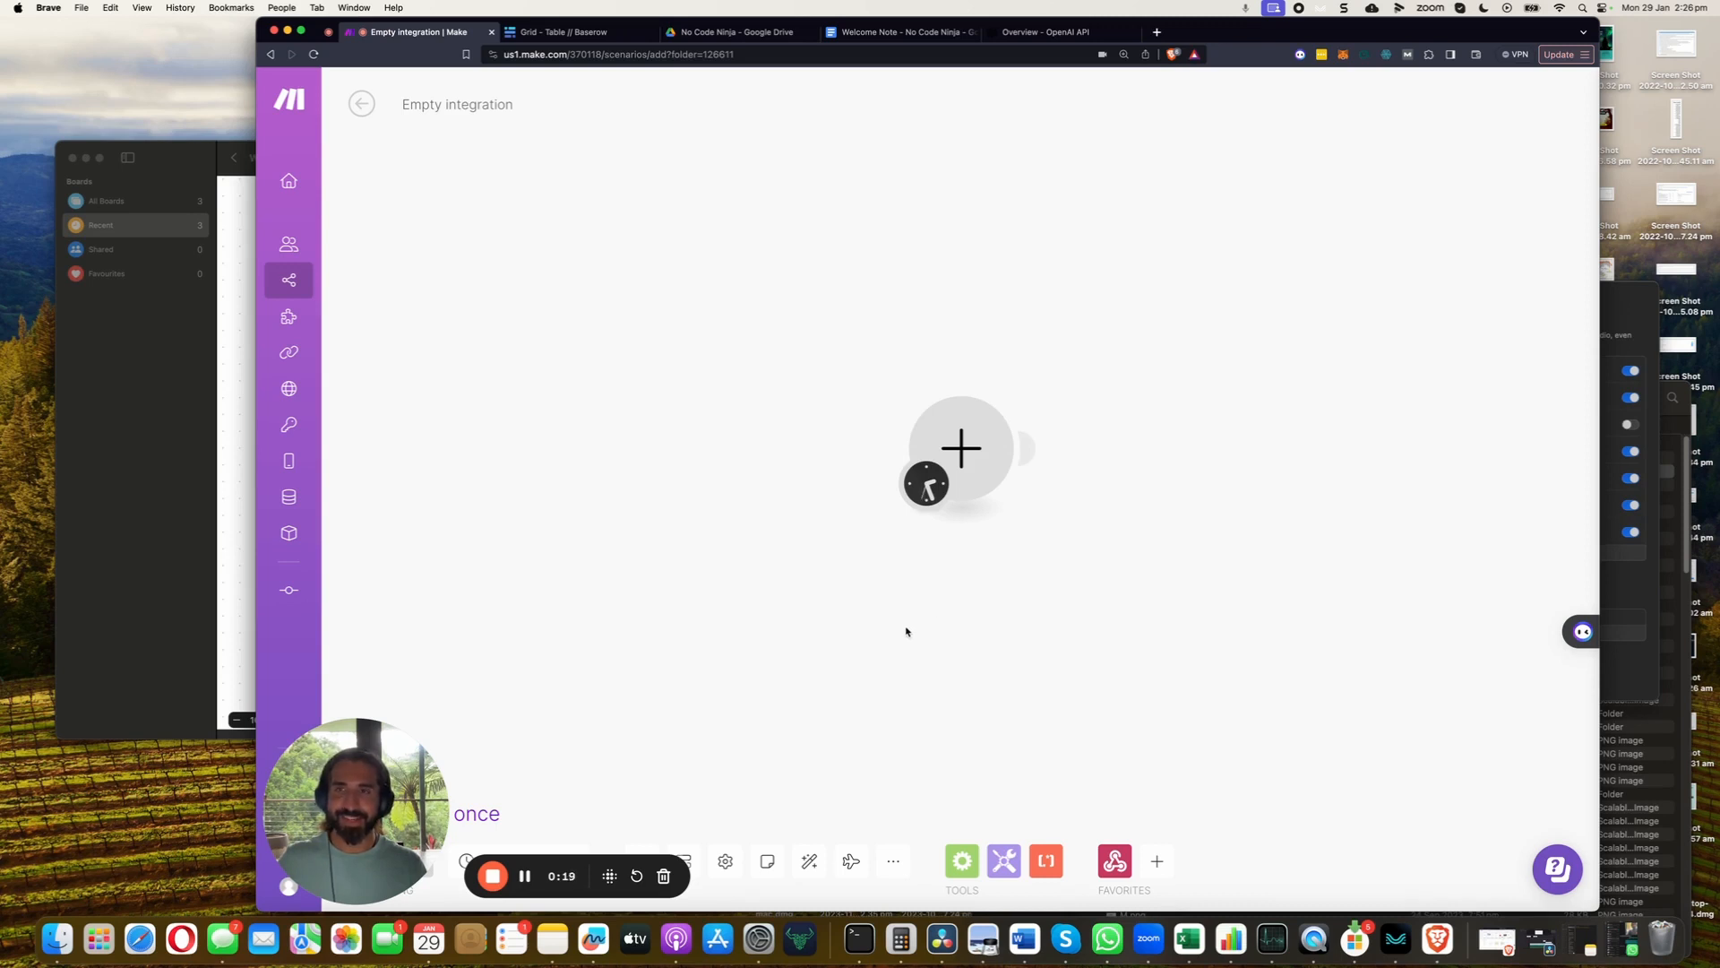
Review the three-step Welcome Note flow plan in Freeform, then go back to Make's scenarios list
{"action": "left_click", "coordinate": [213, 523]}
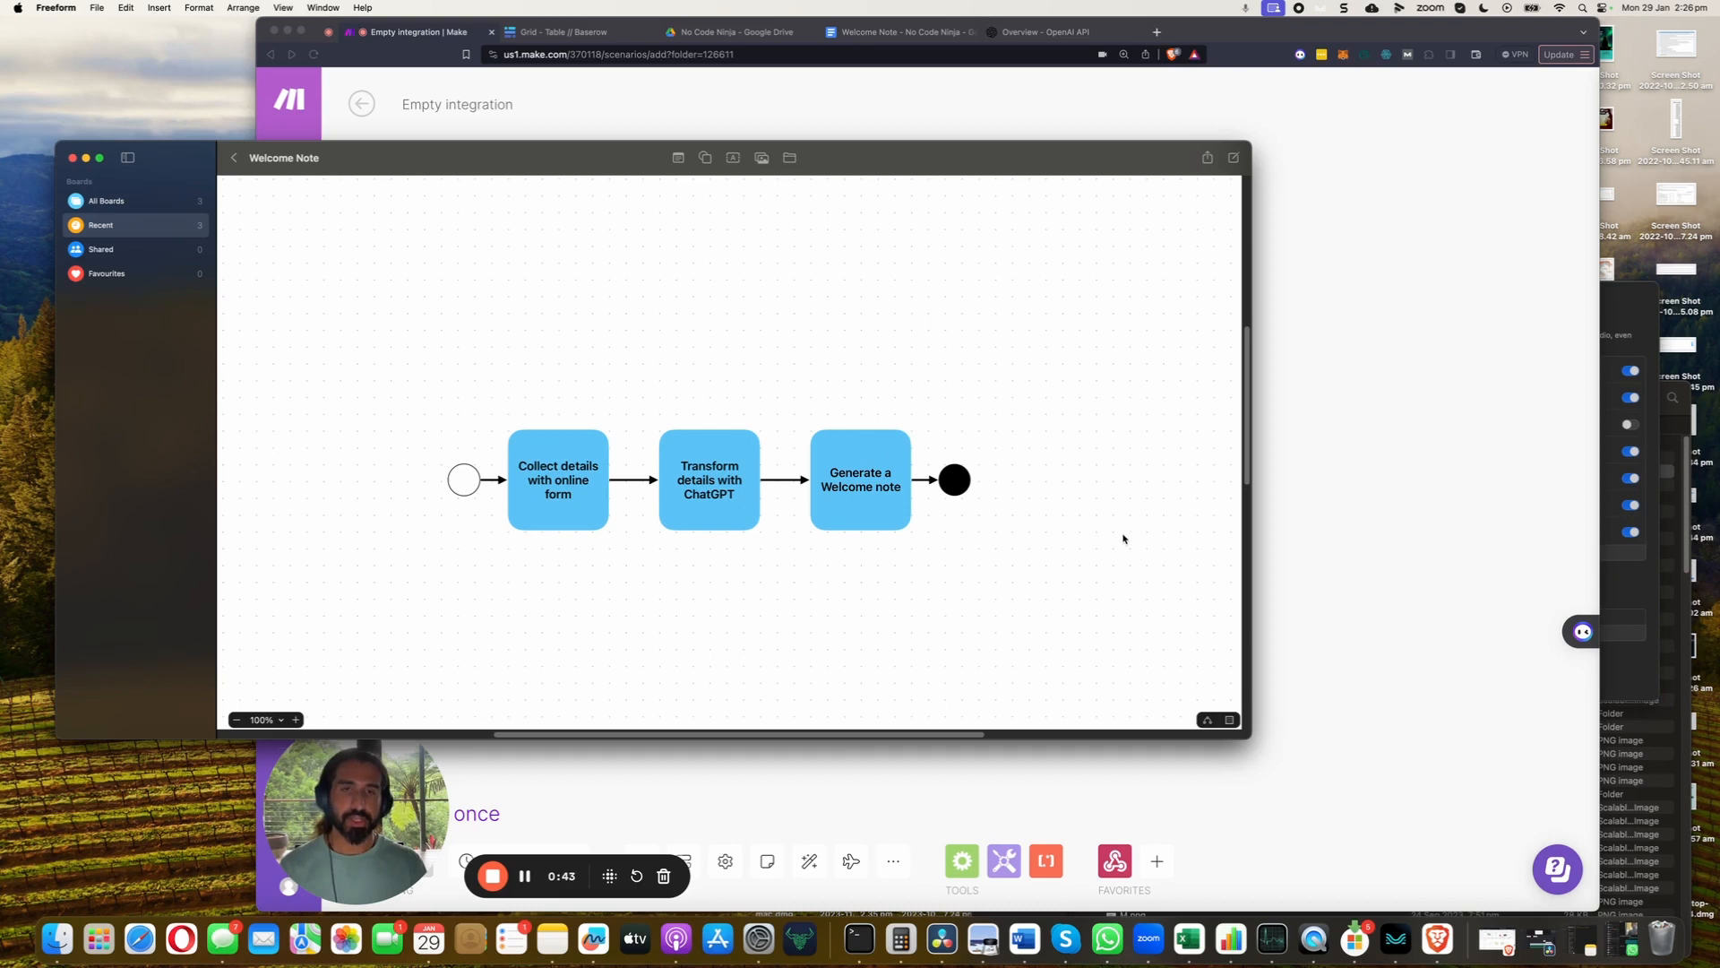
{"action": "left_click", "coordinate": [1353, 492]}
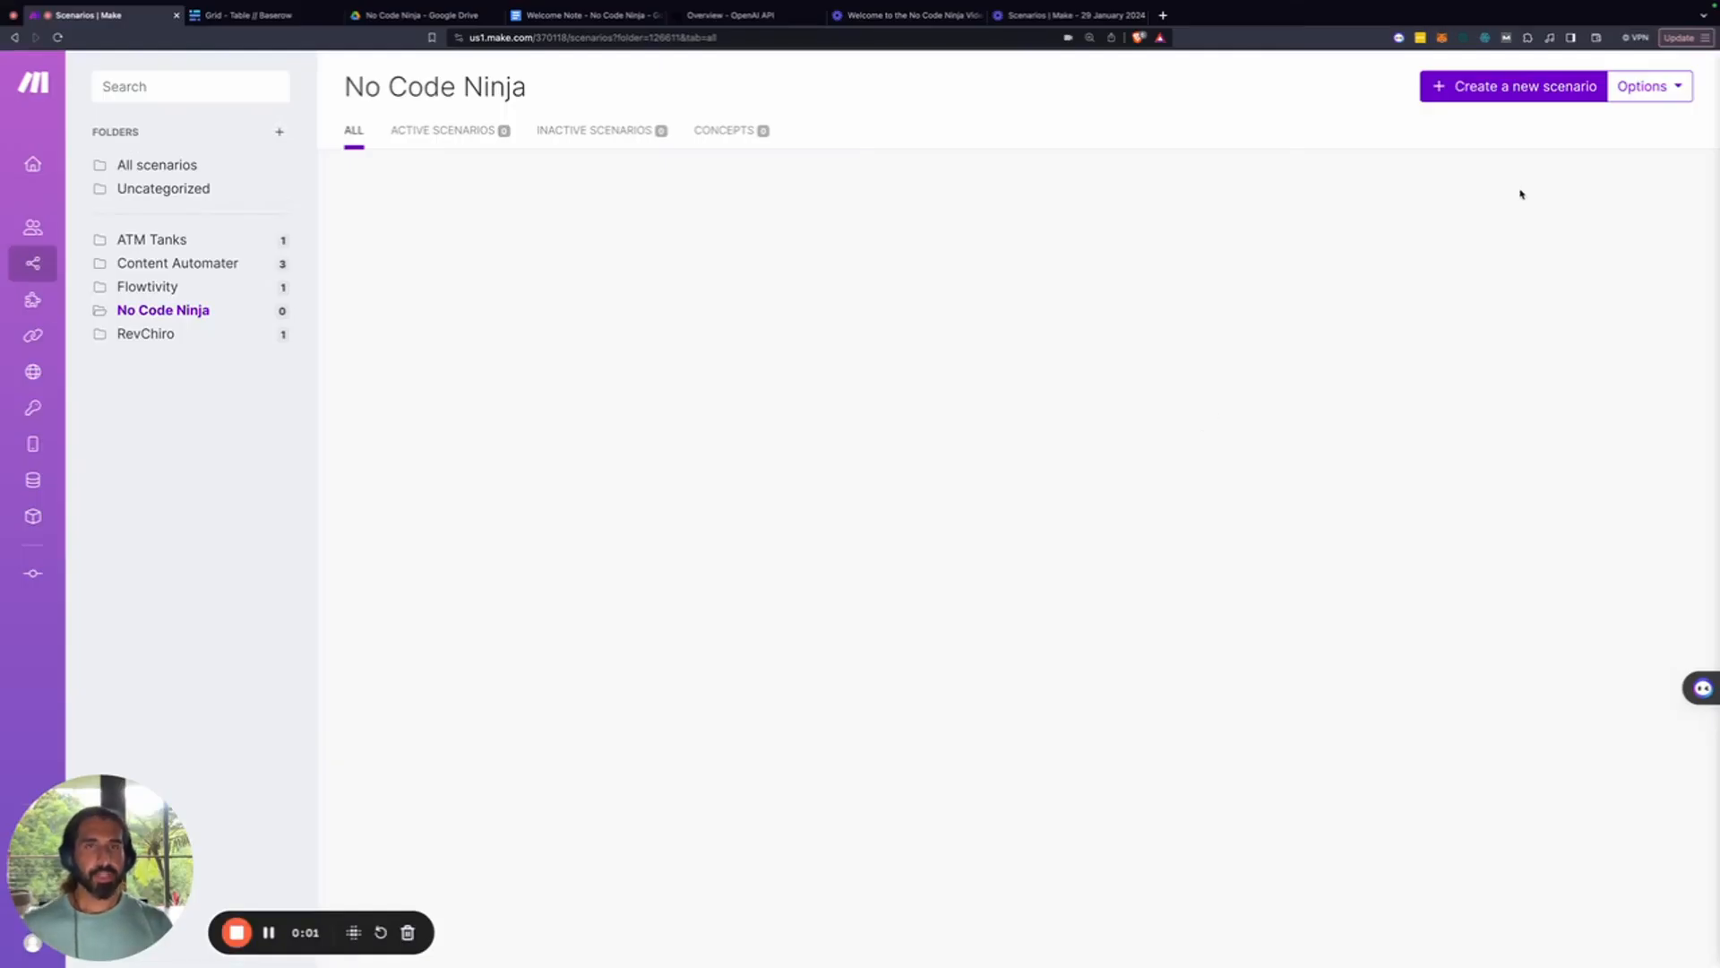
Create a new scenario whose first module is a Custom webhook trigger using a new webhook named 'ninja'
{"action": "left_click", "coordinate": [1518, 86]}
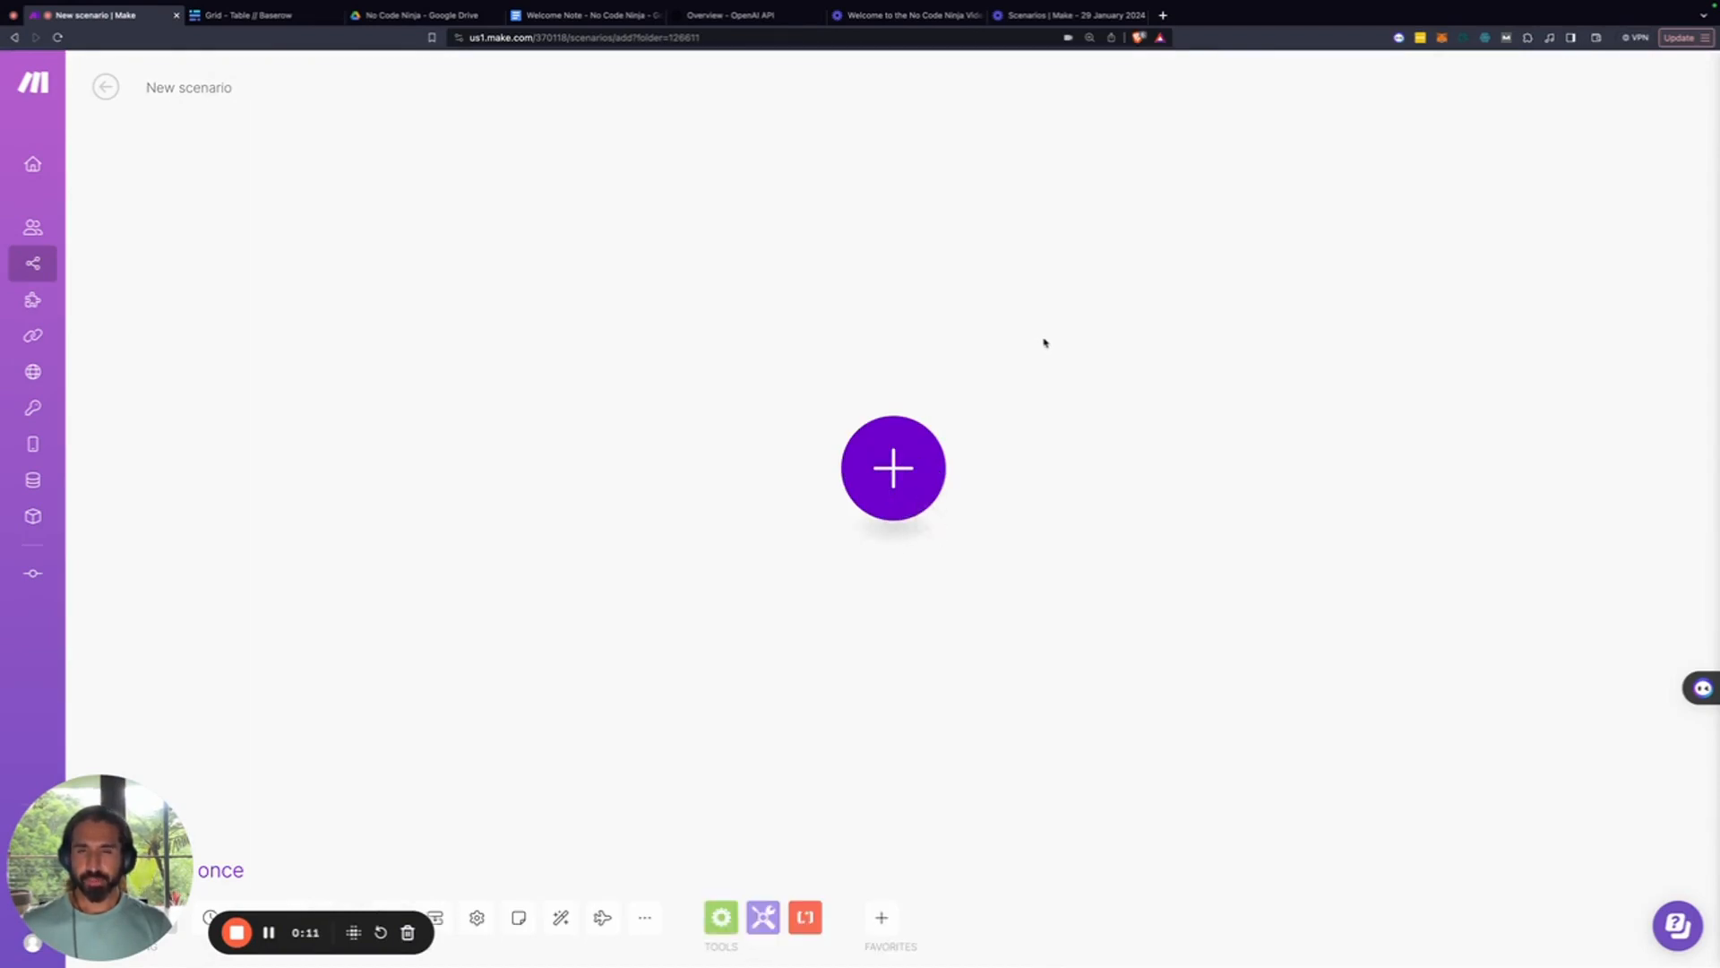
{"action": "left_click", "coordinate": [910, 514]}
{"action": "type", "text": "webh"}
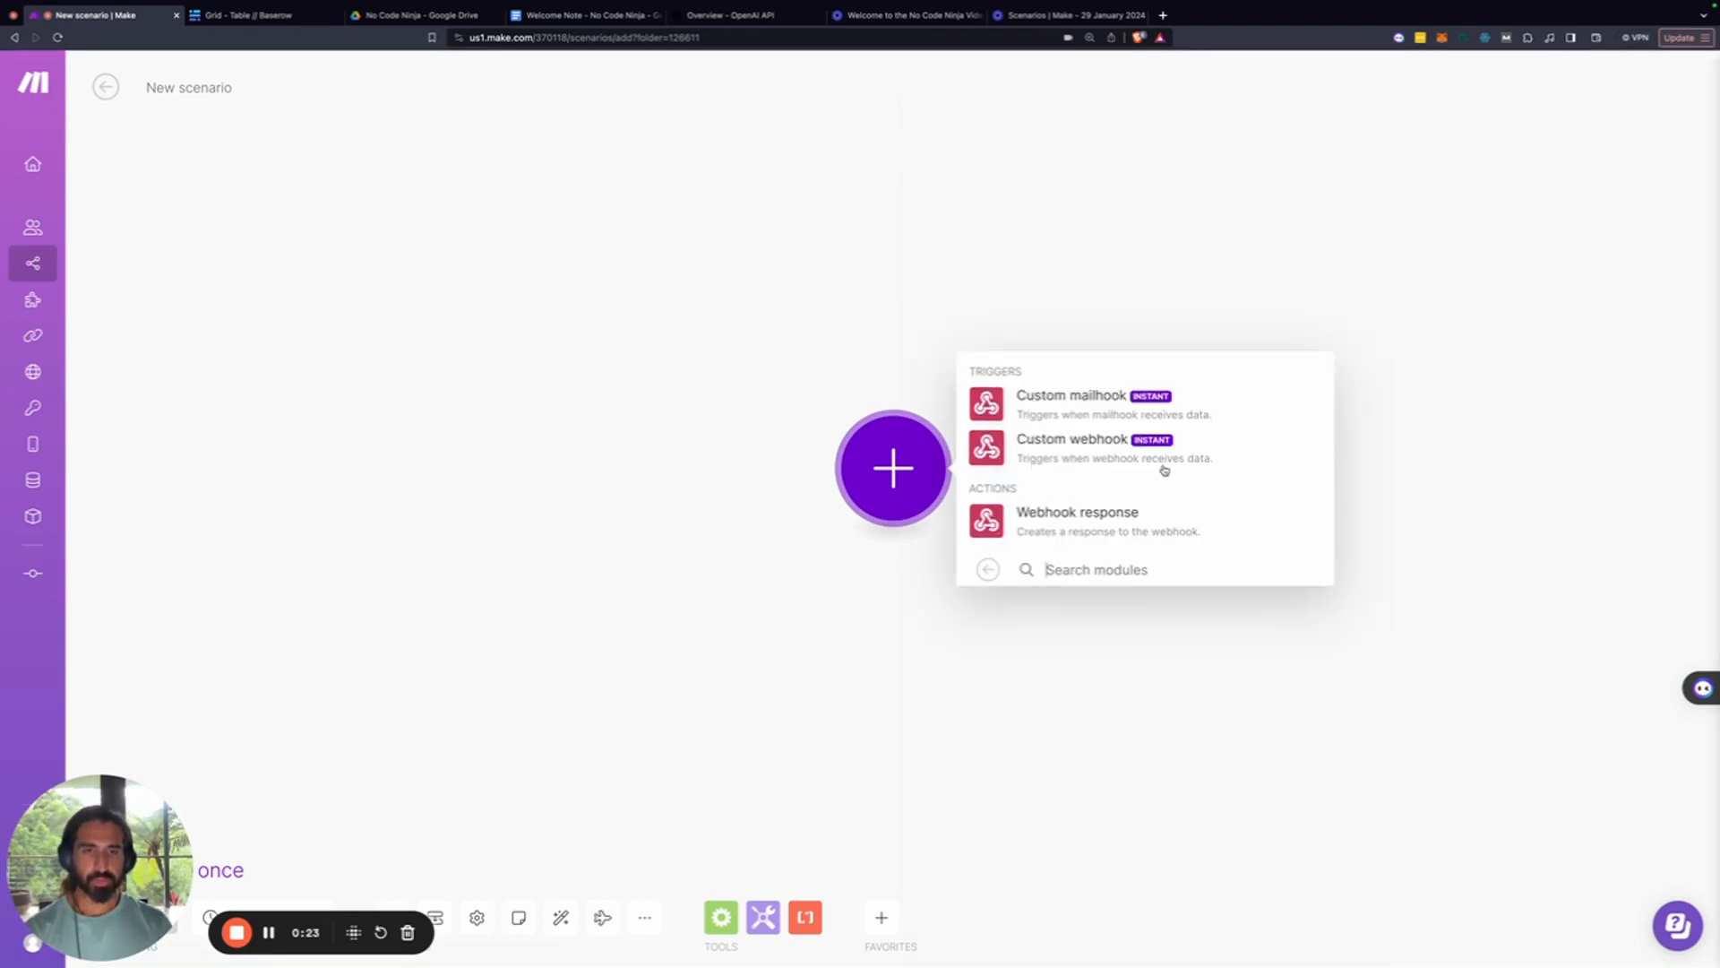
{"action": "left_click", "coordinate": [1133, 467]}
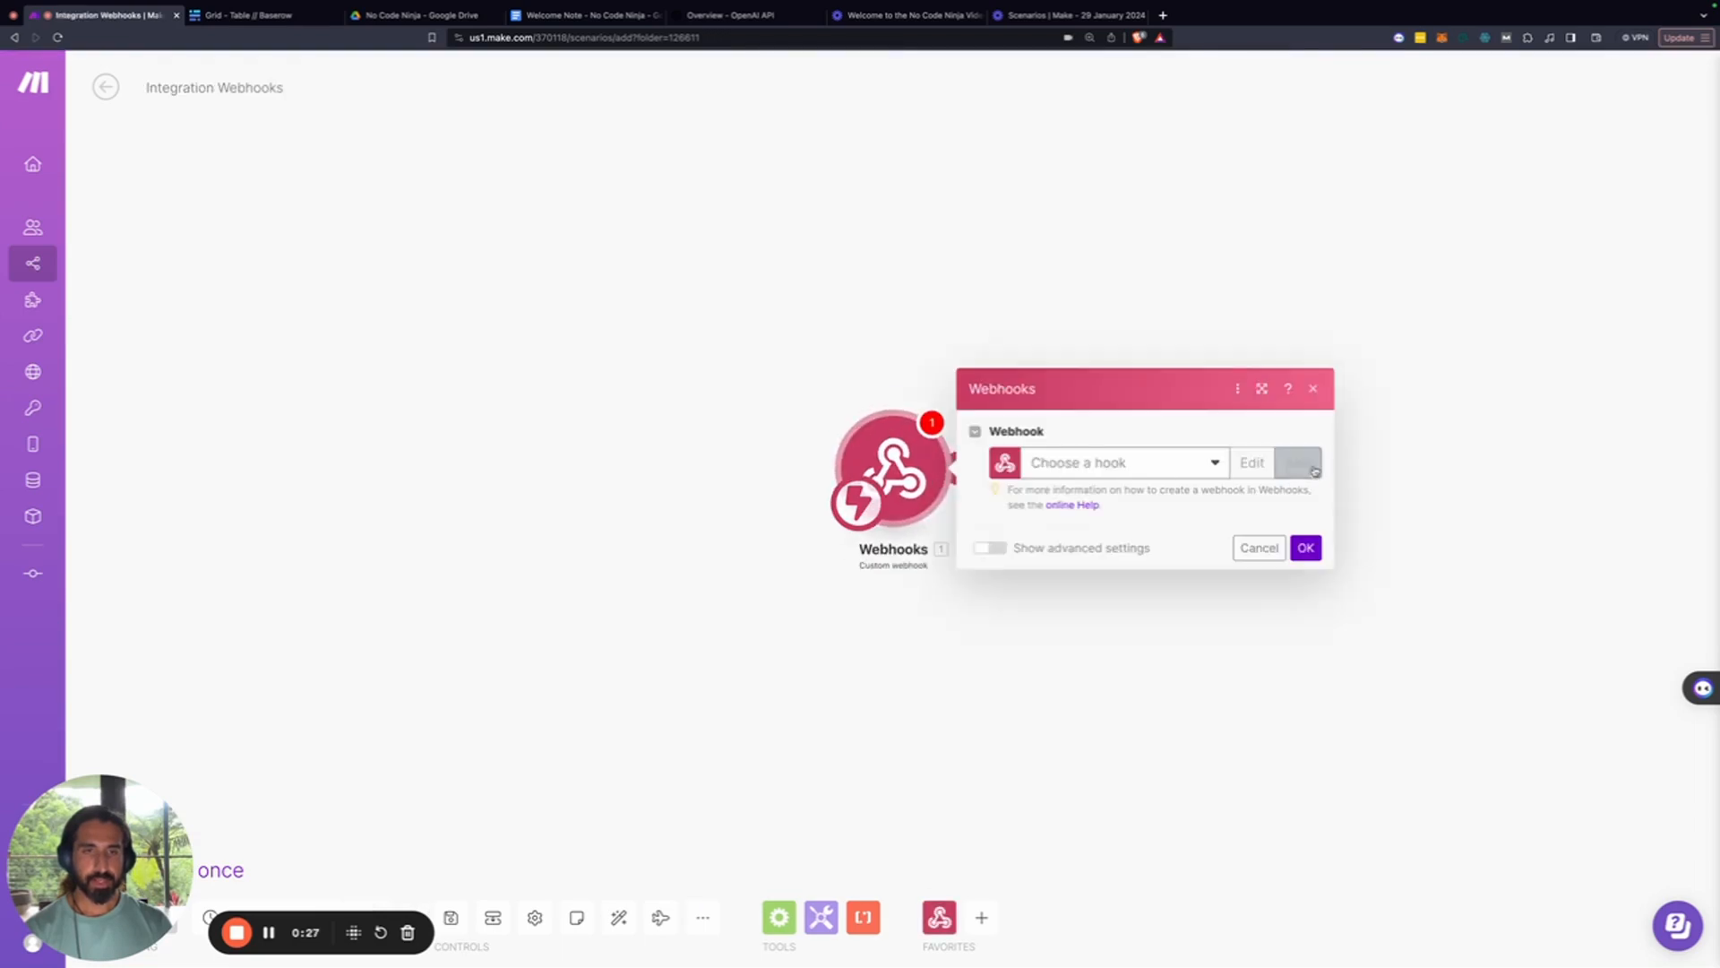
{"action": "left_click", "coordinate": [1311, 467]}
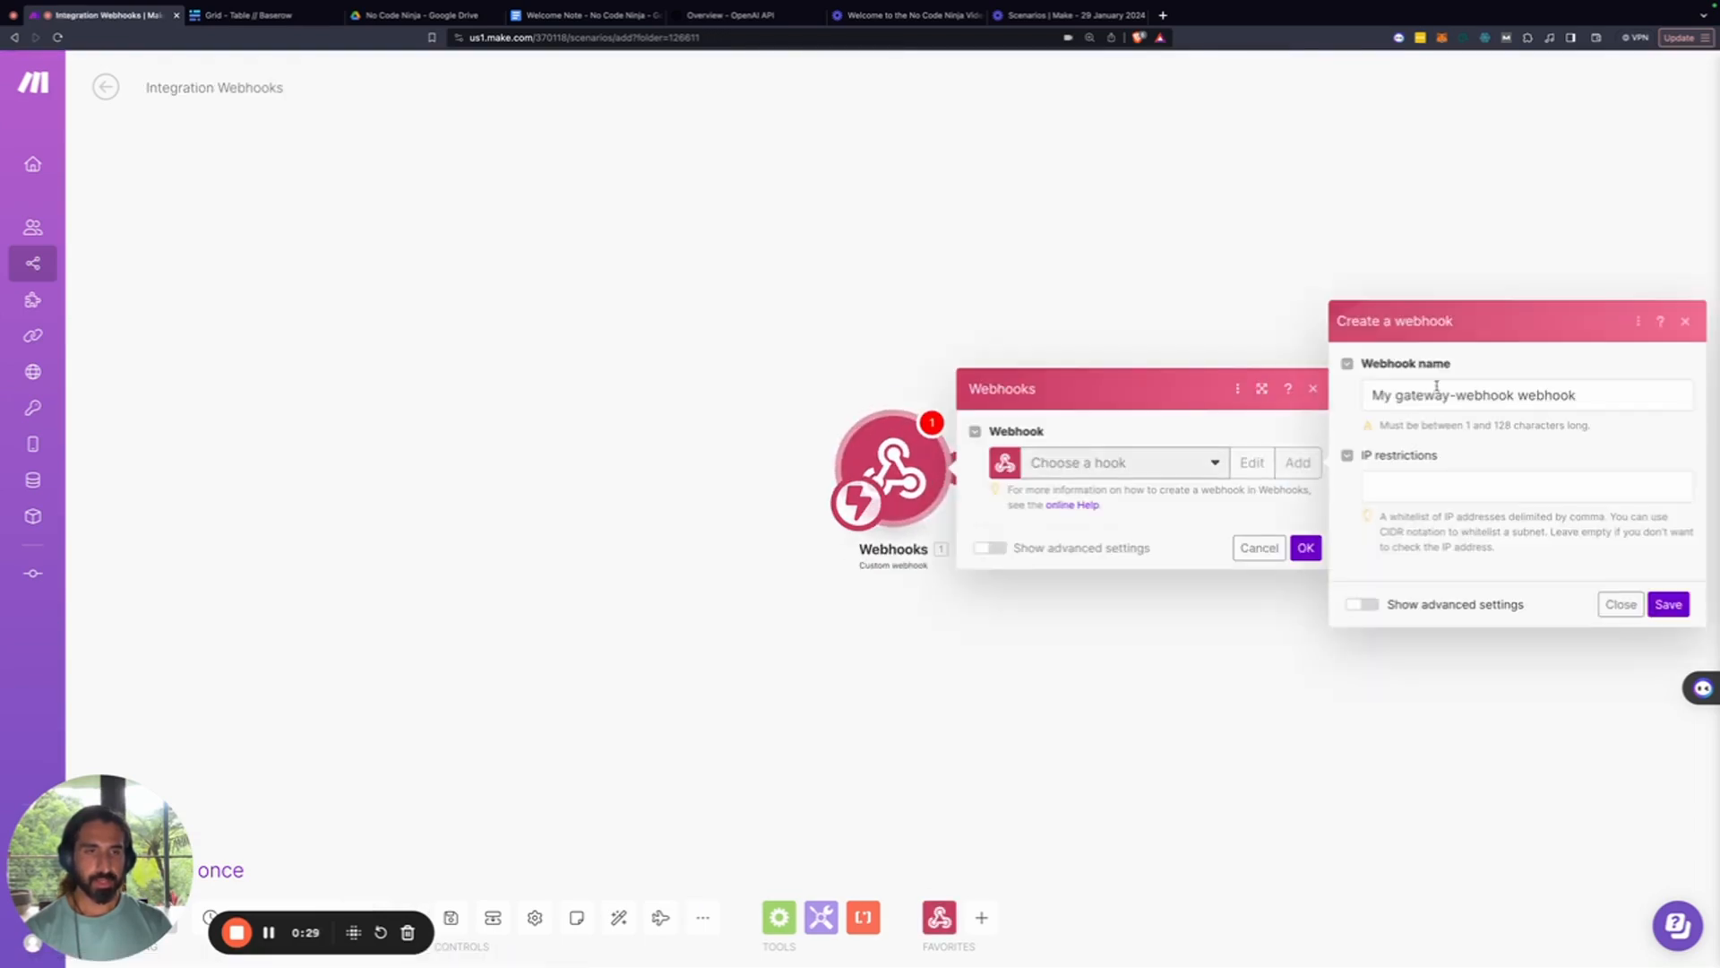
{"action": "triple_click", "coordinate": [1407, 403]}
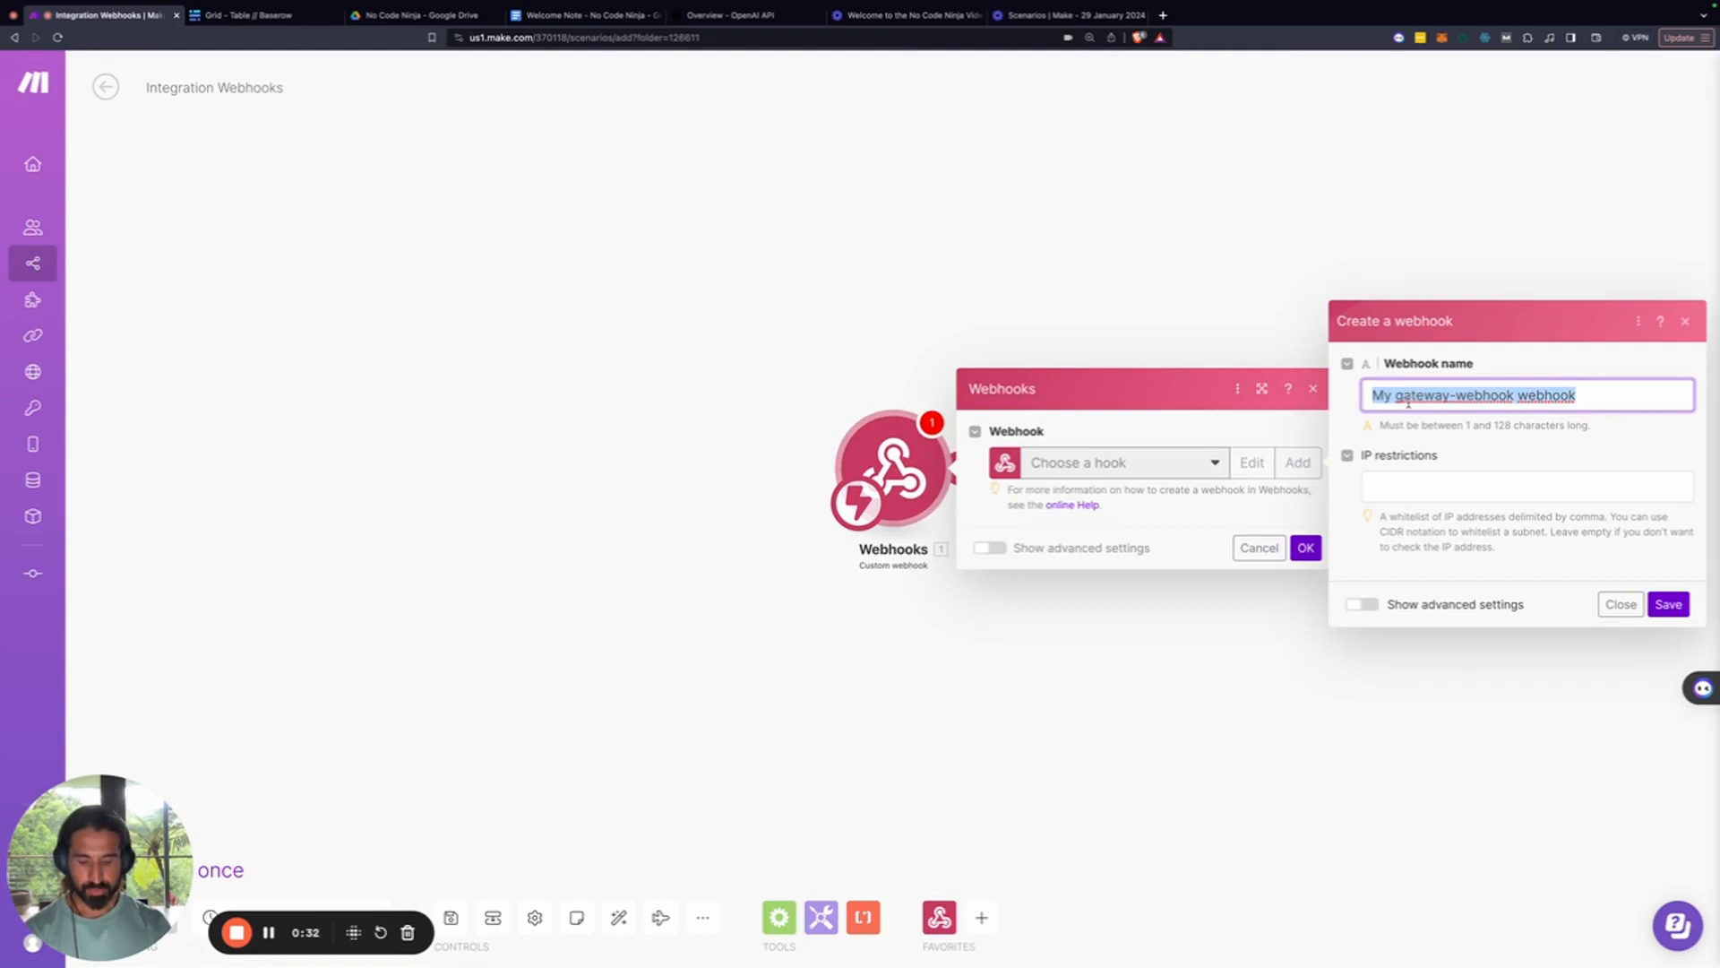
{"action": "type", "text": "ninja"}
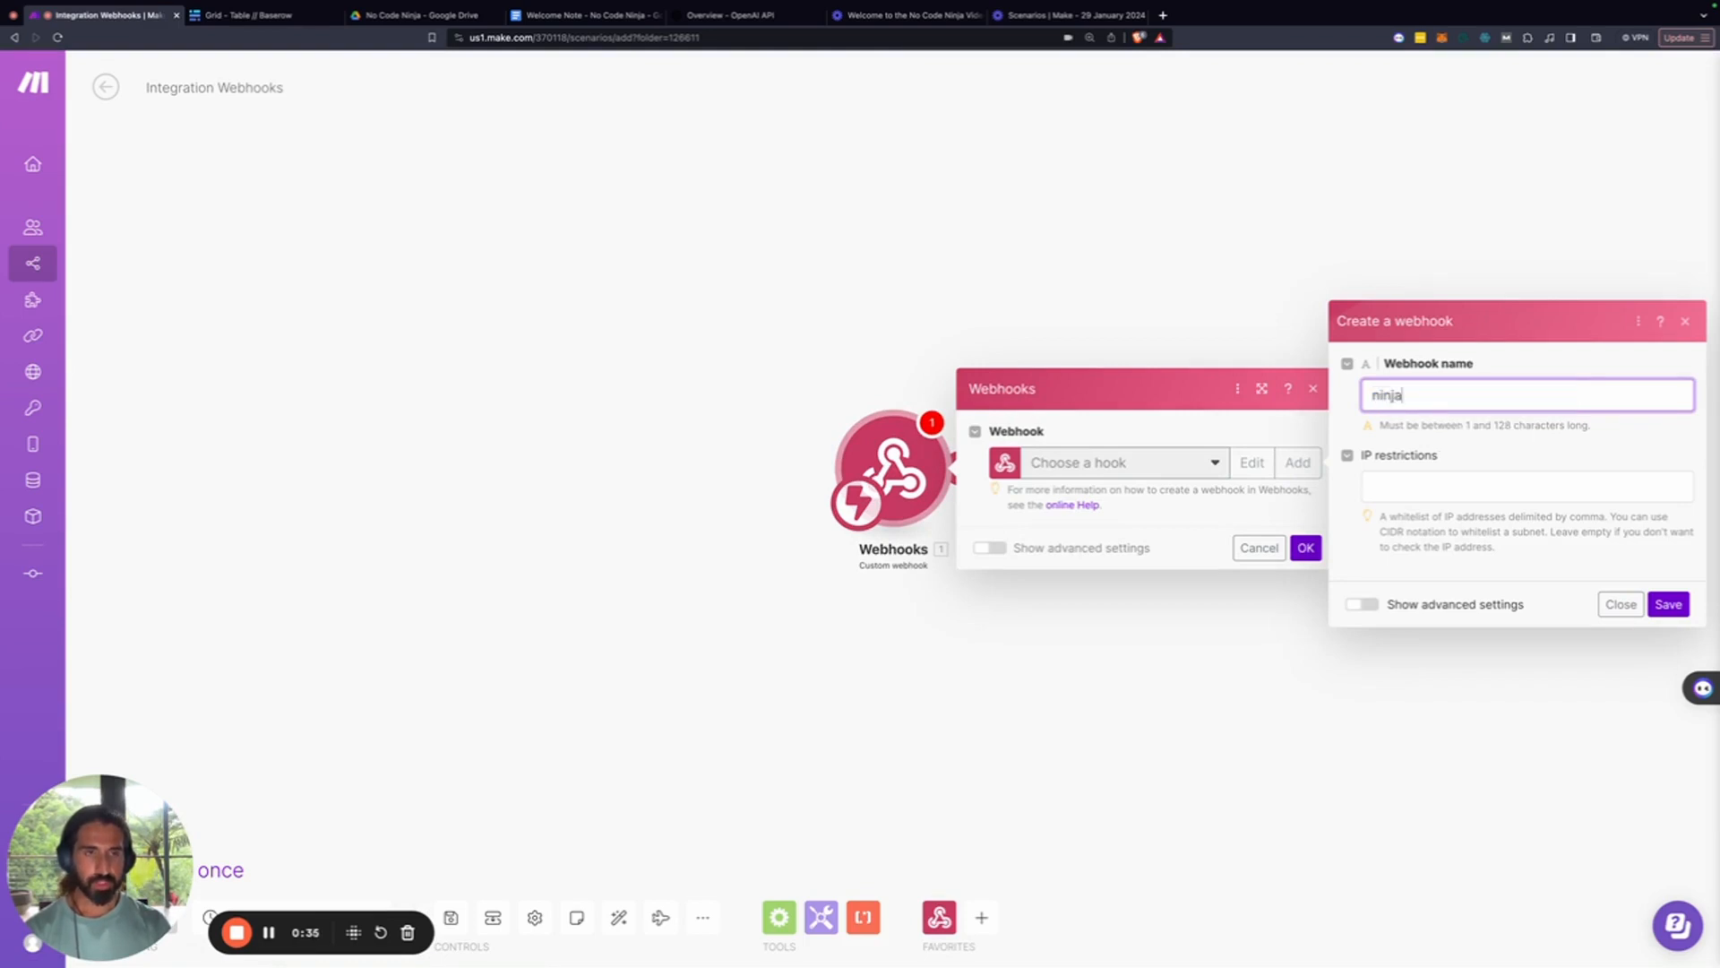
{"action": "key", "text": "Return"}
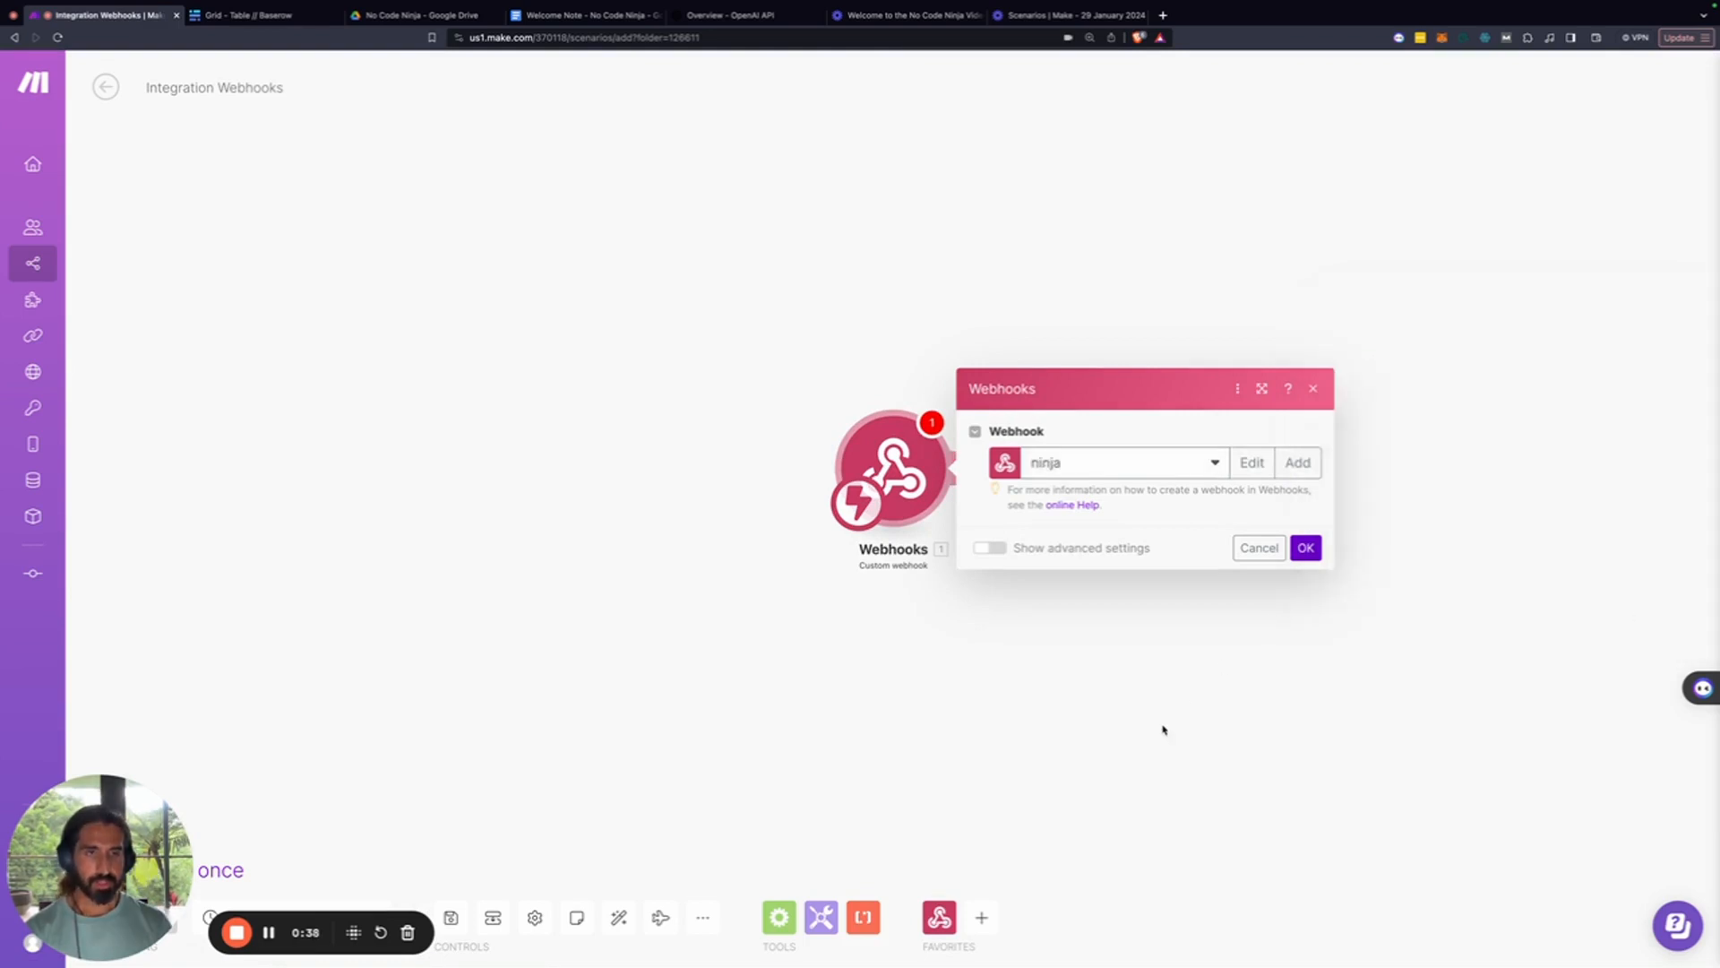
{"action": "left_click", "coordinate": [1305, 602]}
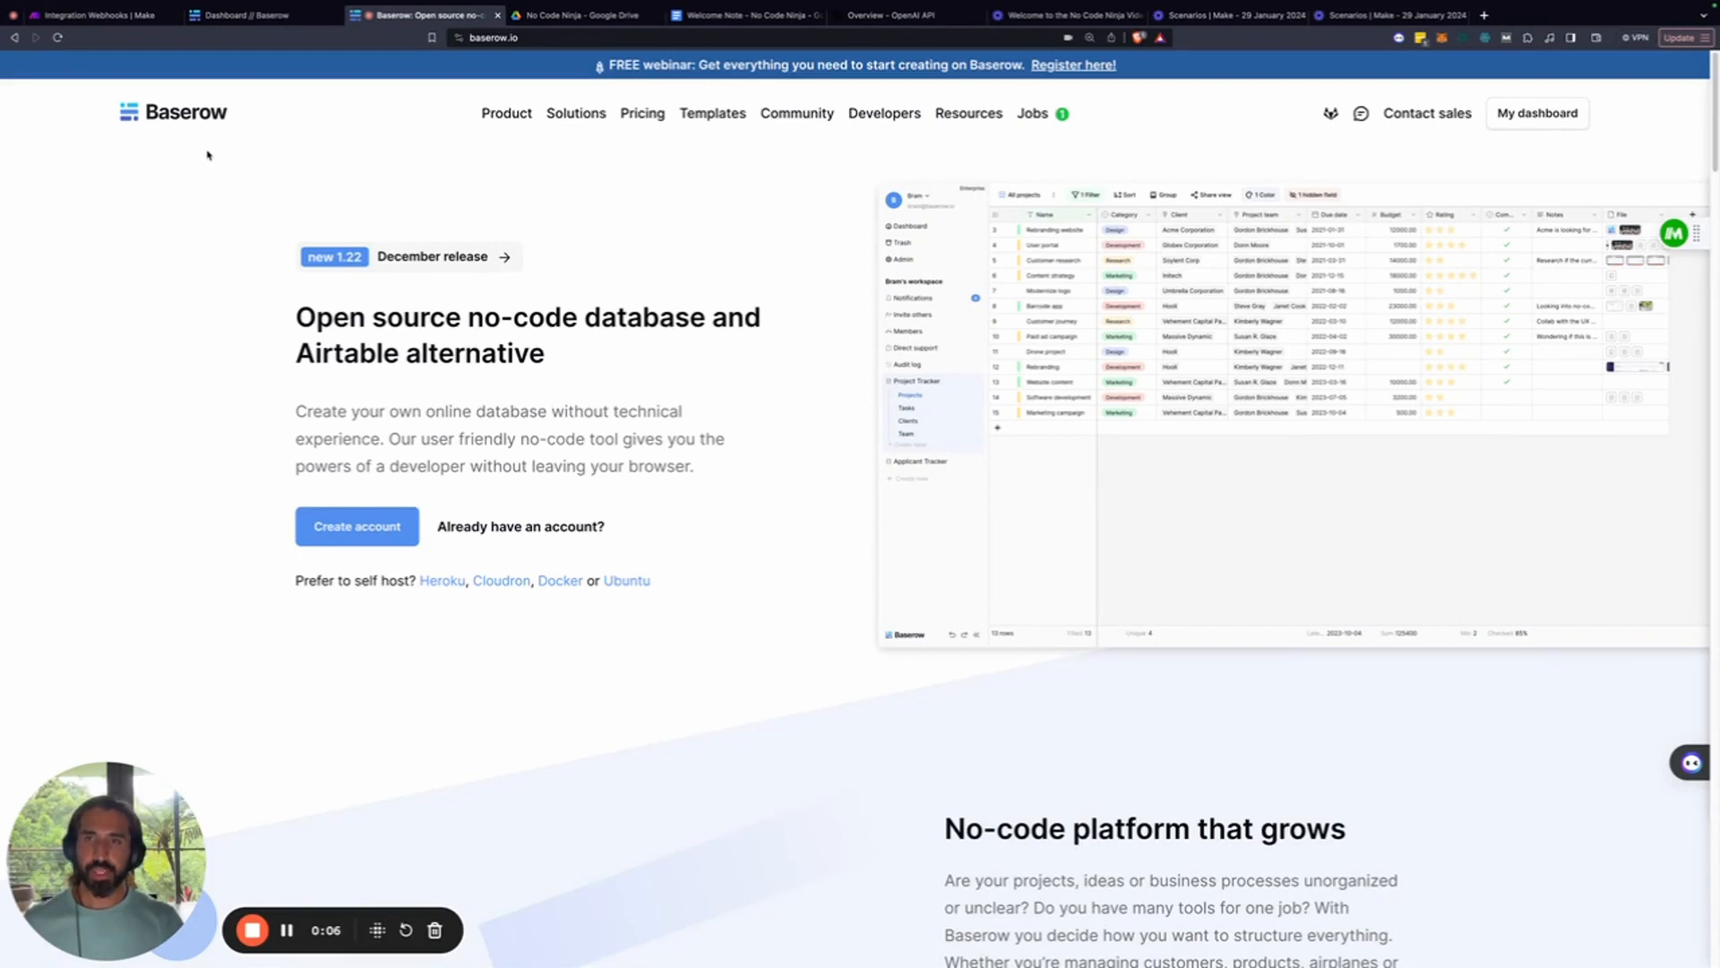
Look over Baserow's pricing page, then switch to the Baserow dashboard tab
{"action": "left_click_drag", "start_coordinate": [295, 359], "coordinate": [397, 363]}
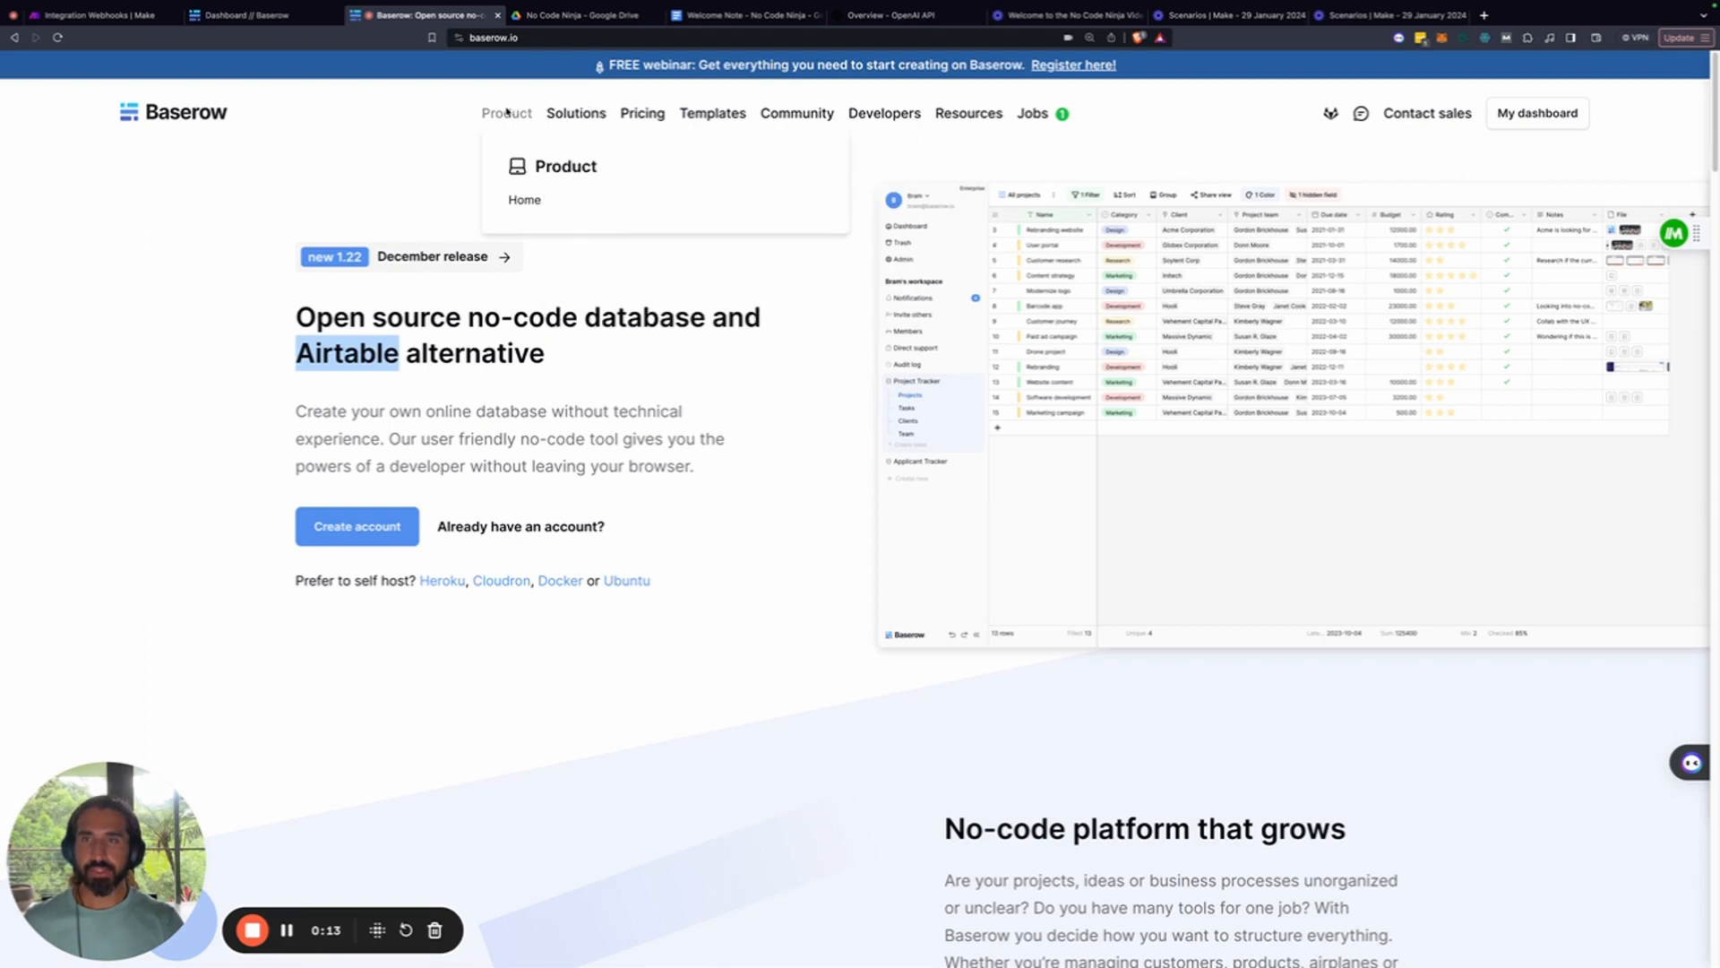
{"action": "mouse_move", "coordinate": [556, 123]}
{"action": "left_click", "coordinate": [642, 113]}
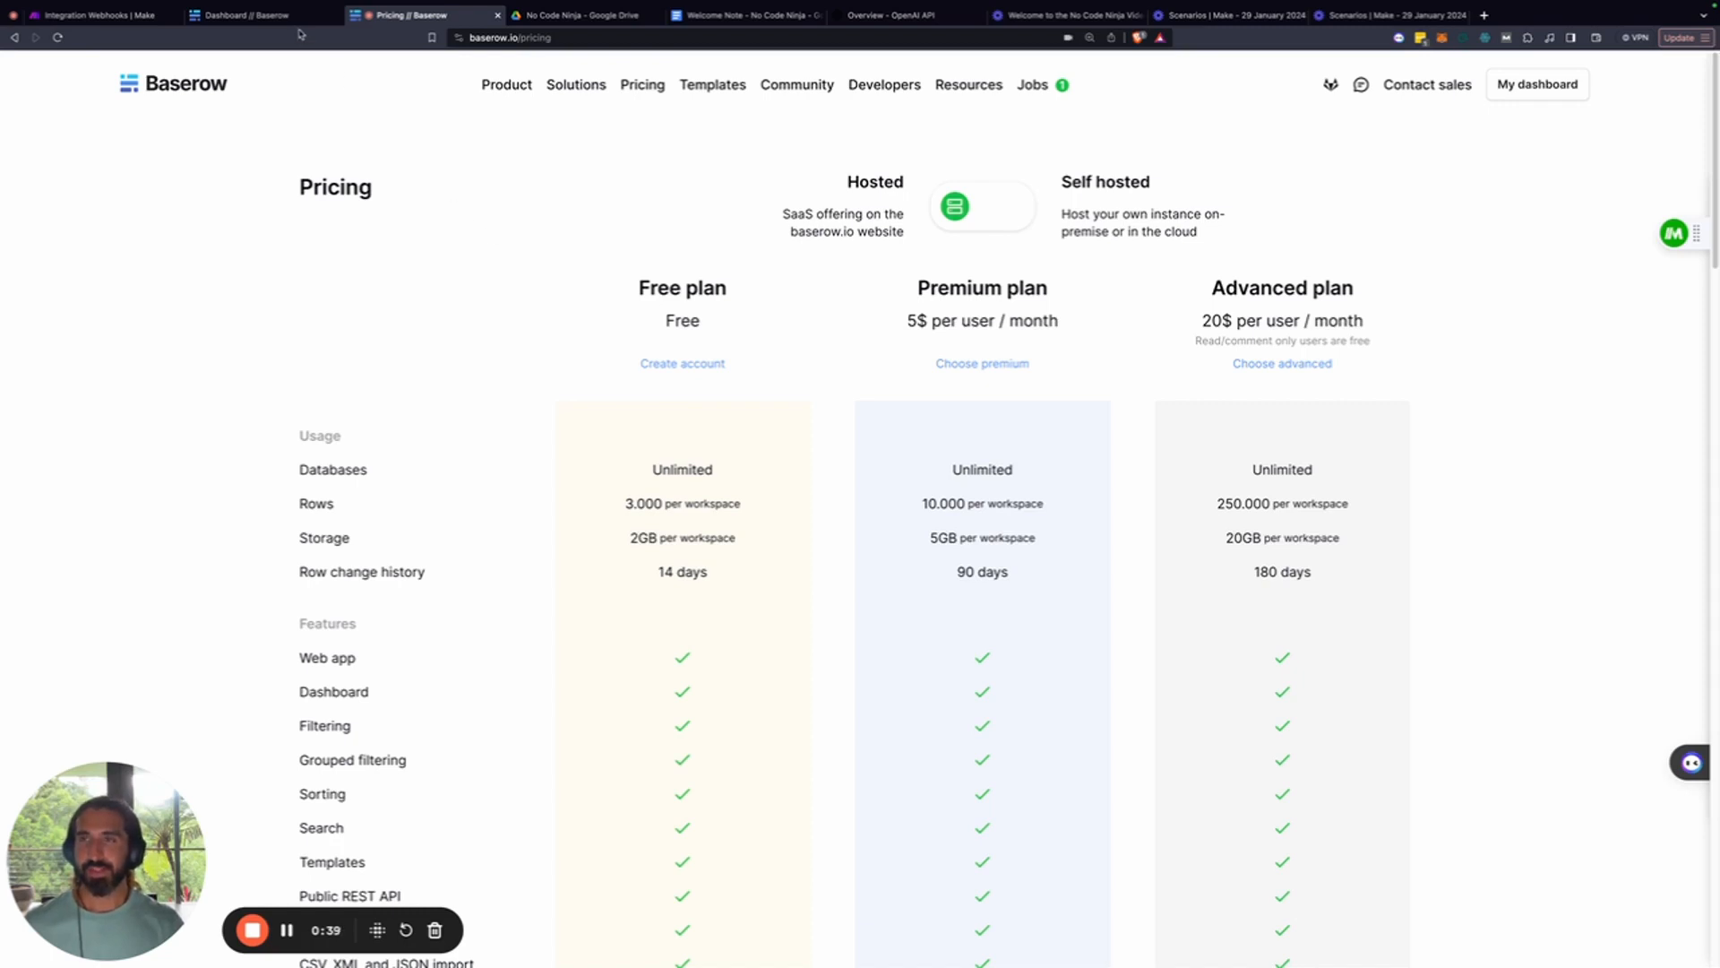
{"action": "left_click", "coordinate": [269, 15]}
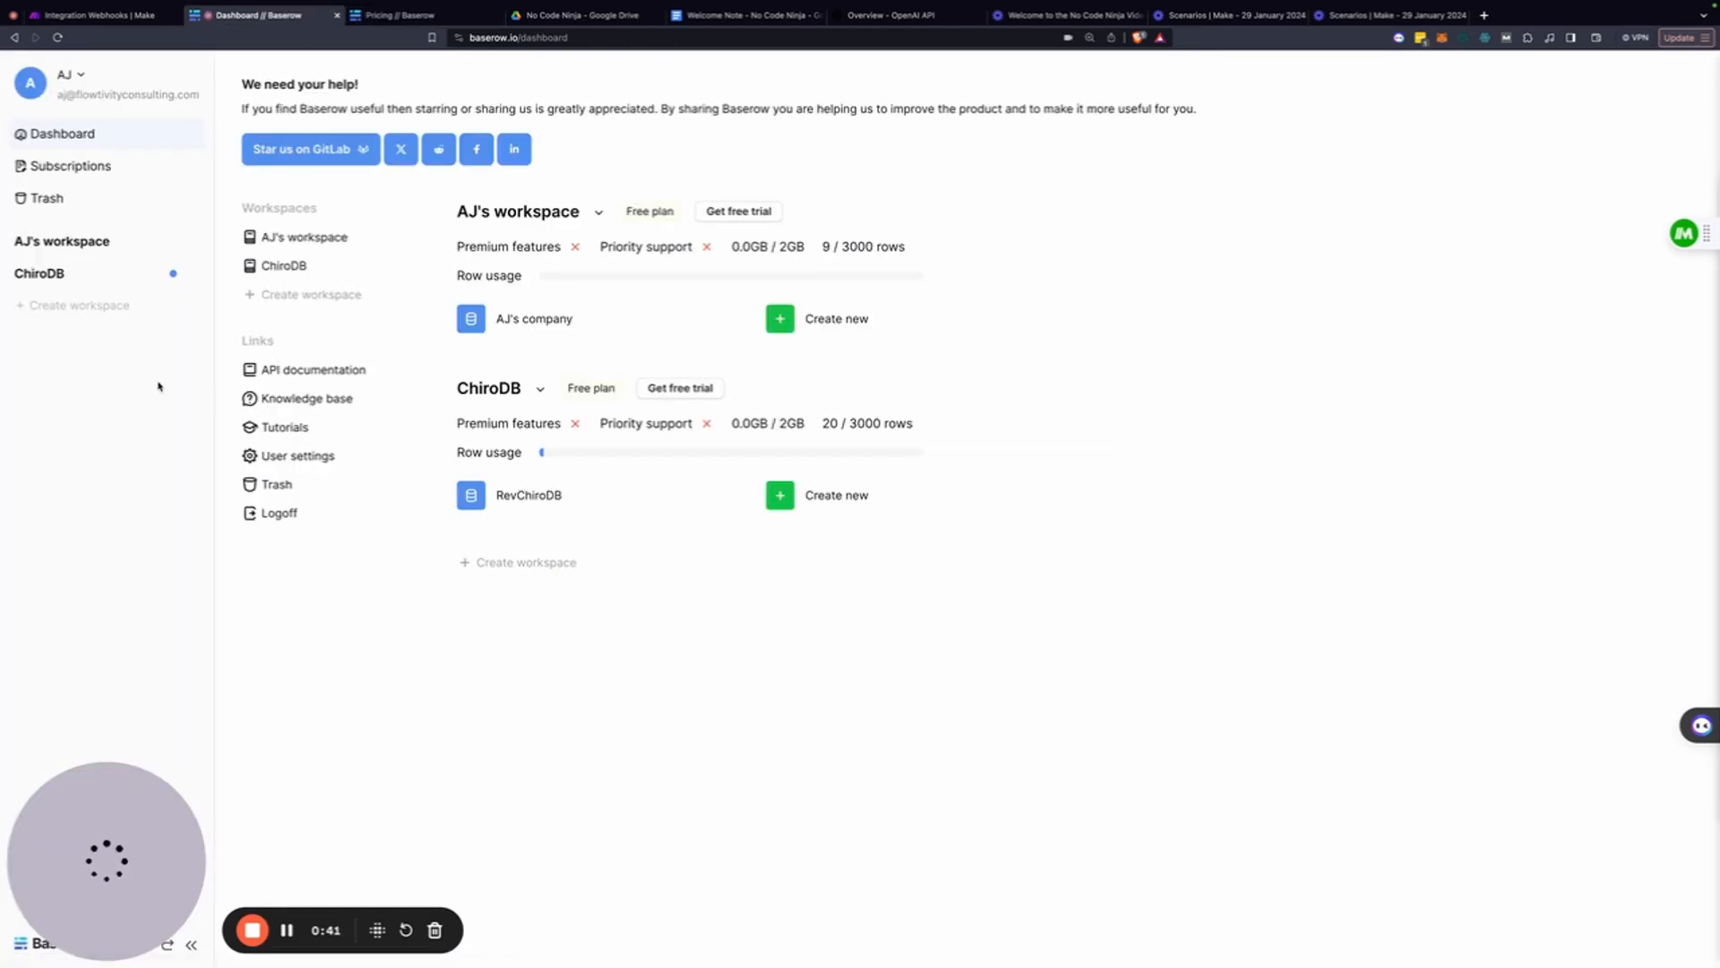
Create a new Baserow workspace named 'Ninja Nocode'
{"action": "left_click", "coordinate": [504, 563]}
{"action": "type", "text": "Ninja"}
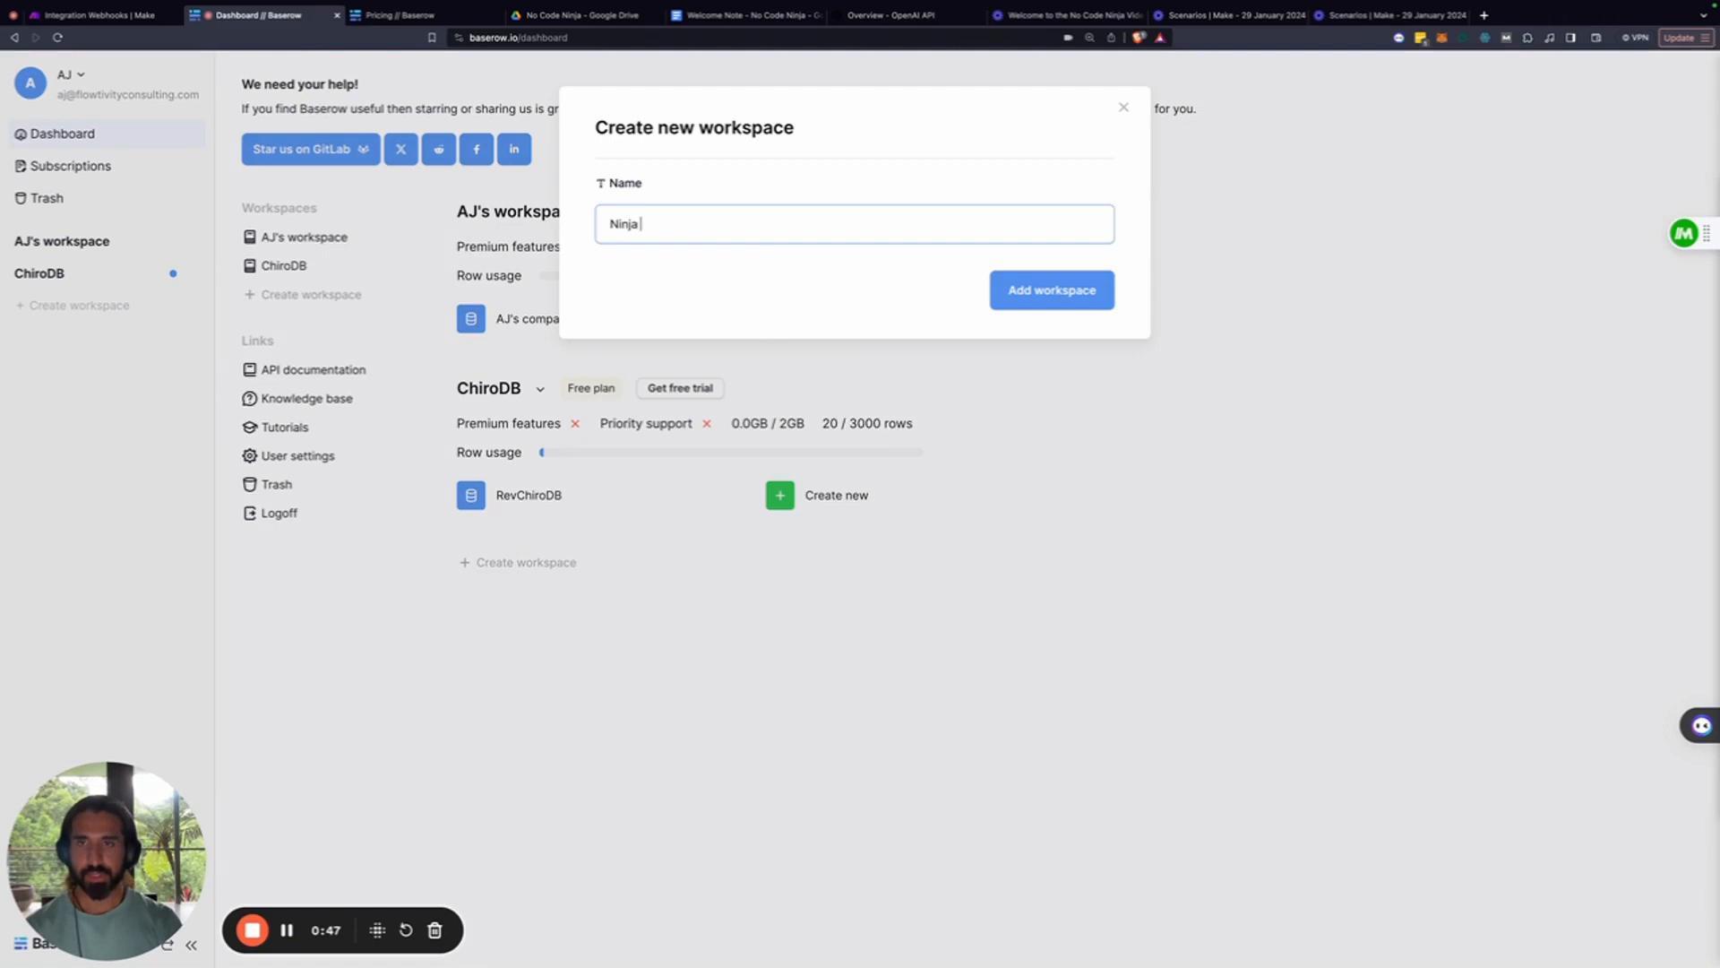
{"action": "type", "text": " Nocode"}
{"action": "left_click", "coordinate": [1035, 304]}
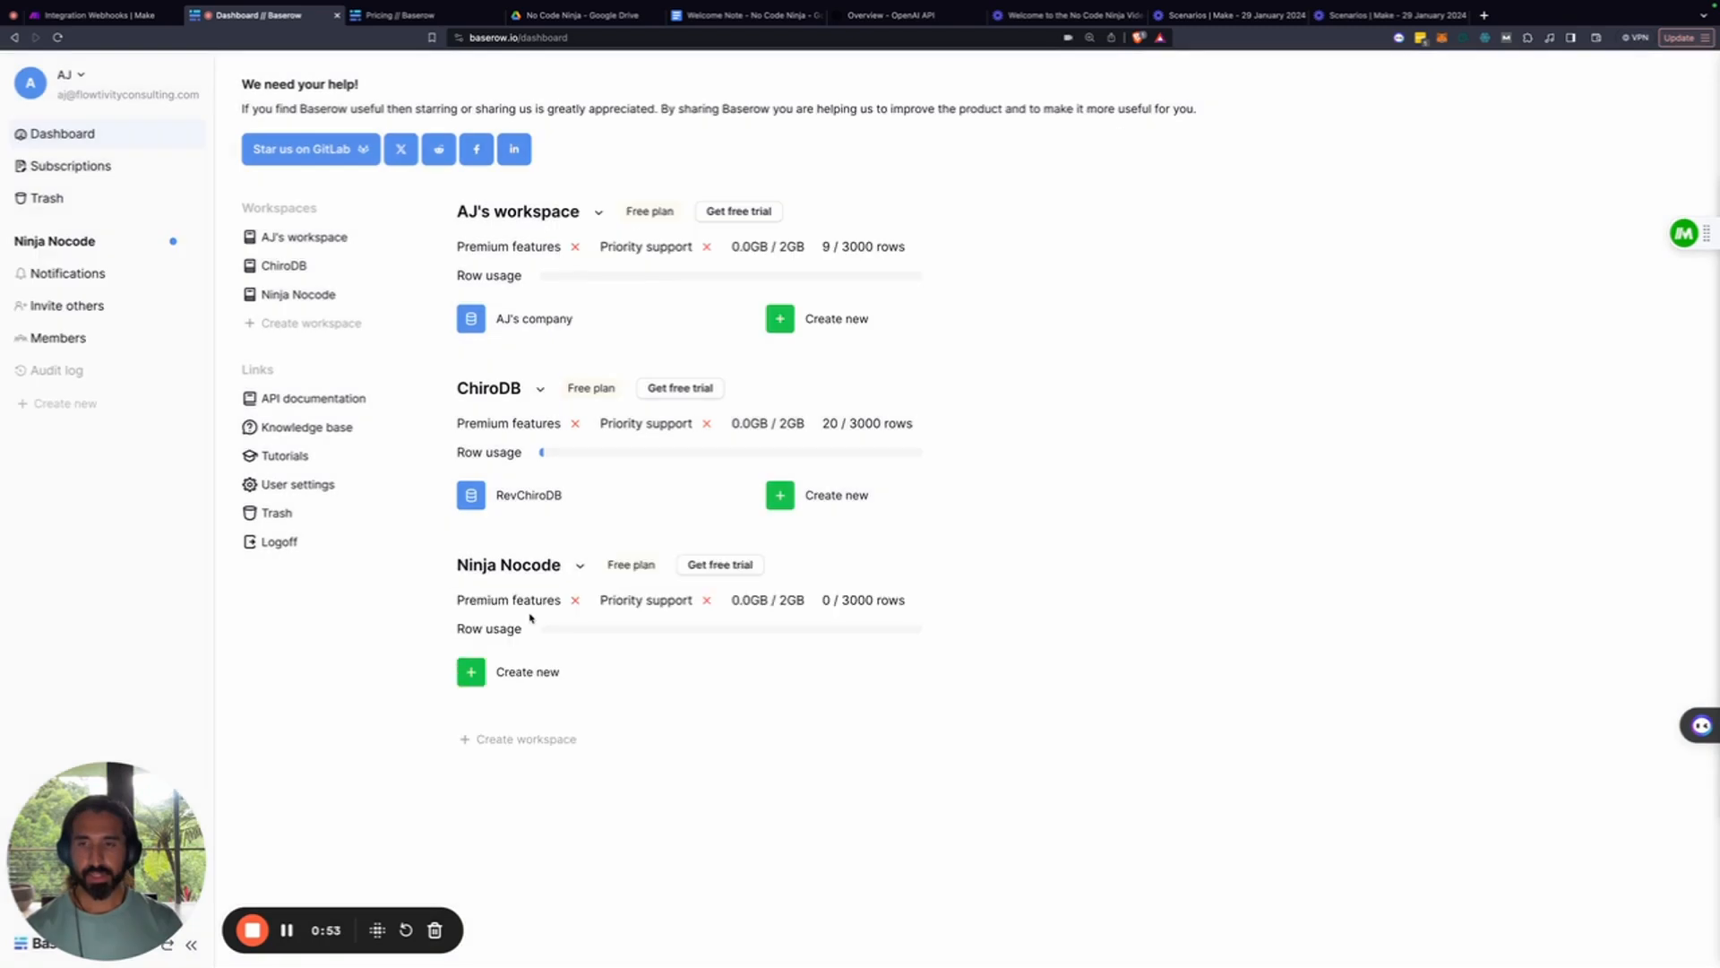
Add a new database named 'Ninja' to the workspace
{"action": "left_click", "coordinate": [533, 674]}
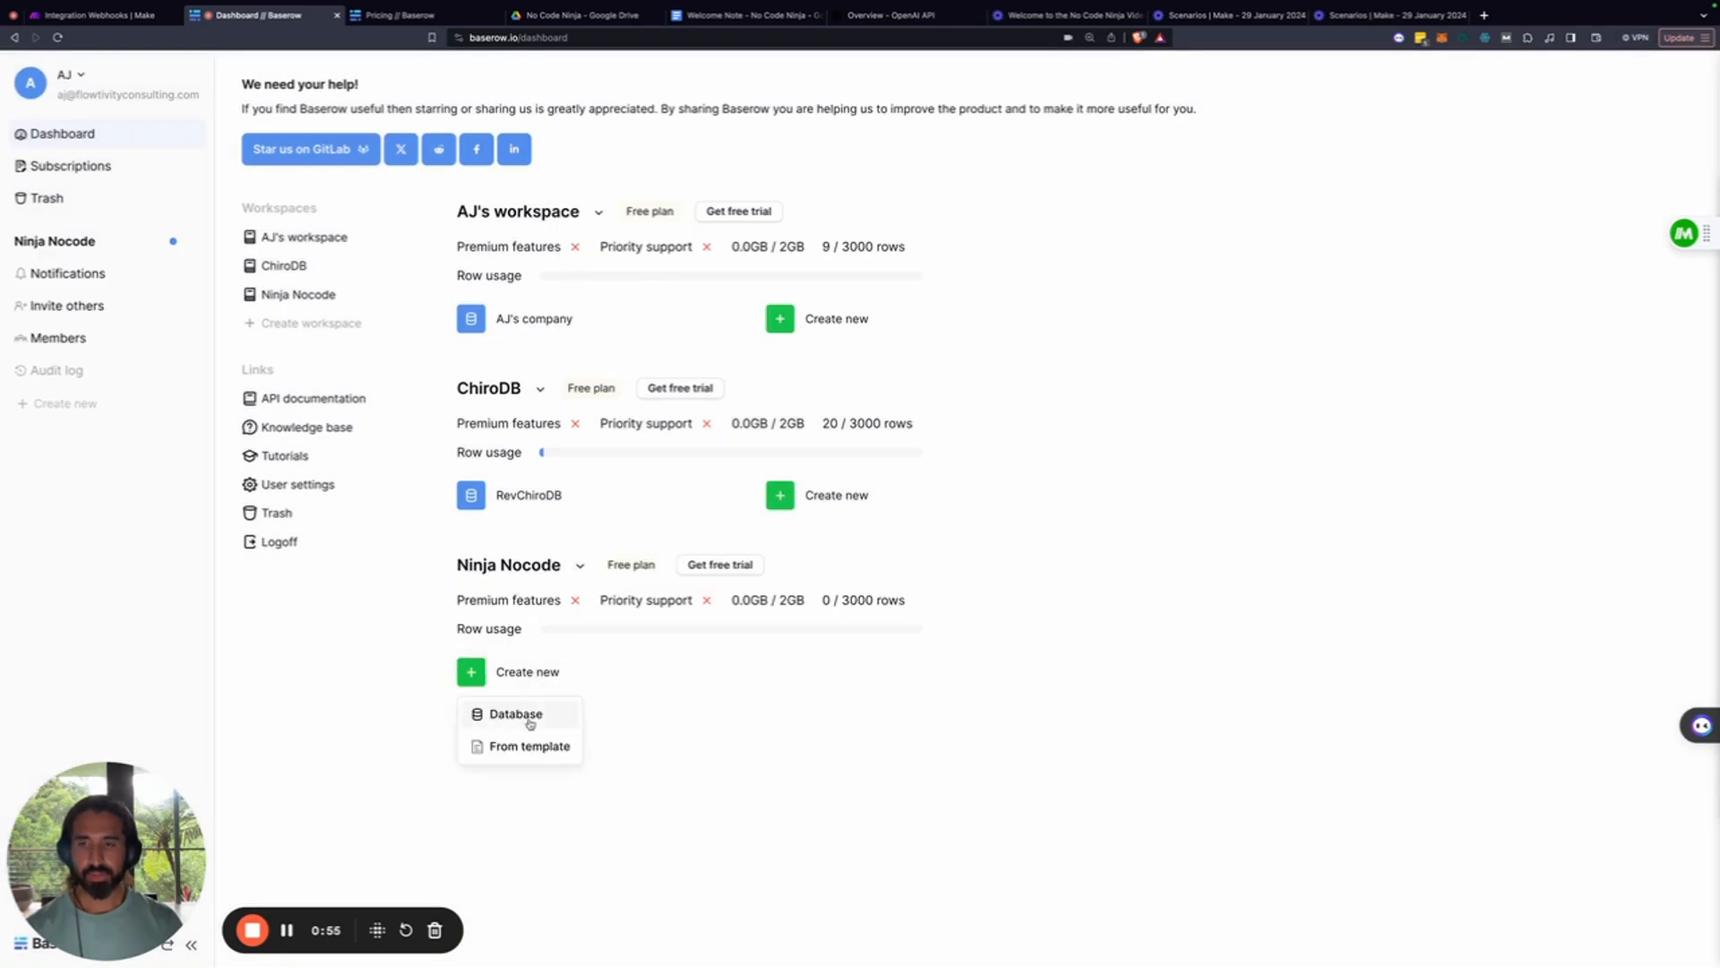
{"action": "left_click", "coordinate": [505, 714]}
{"action": "type", "text": "Ninja"}
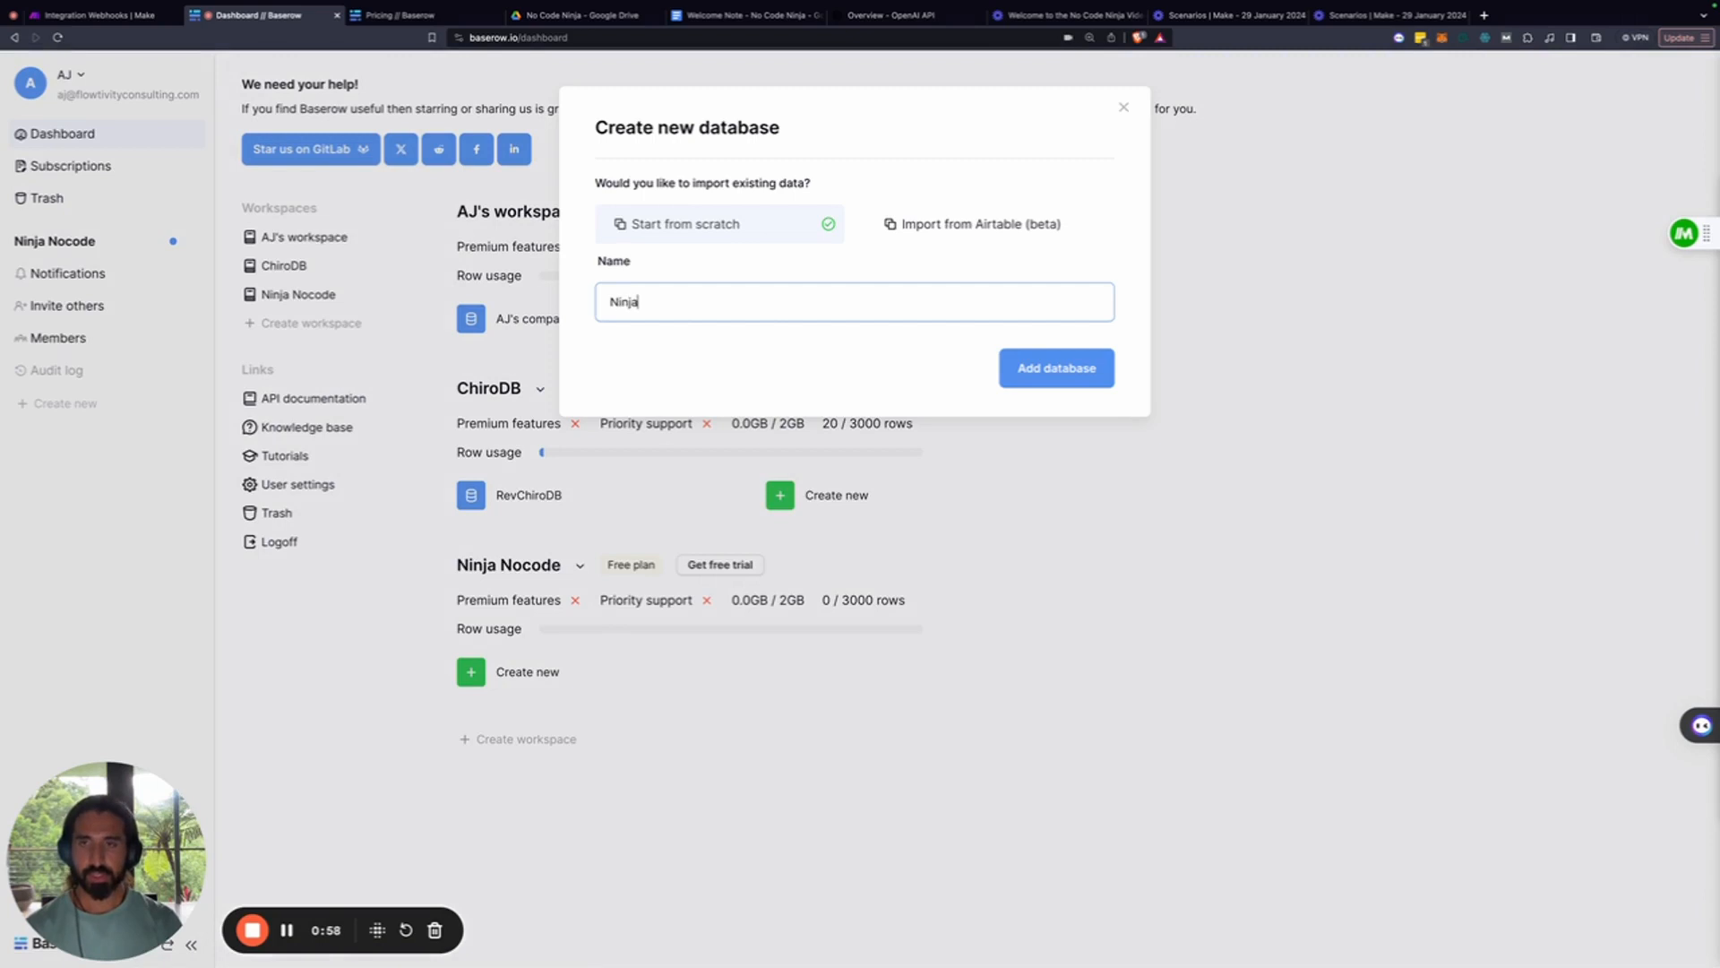
{"action": "left_click", "coordinate": [1017, 368]}
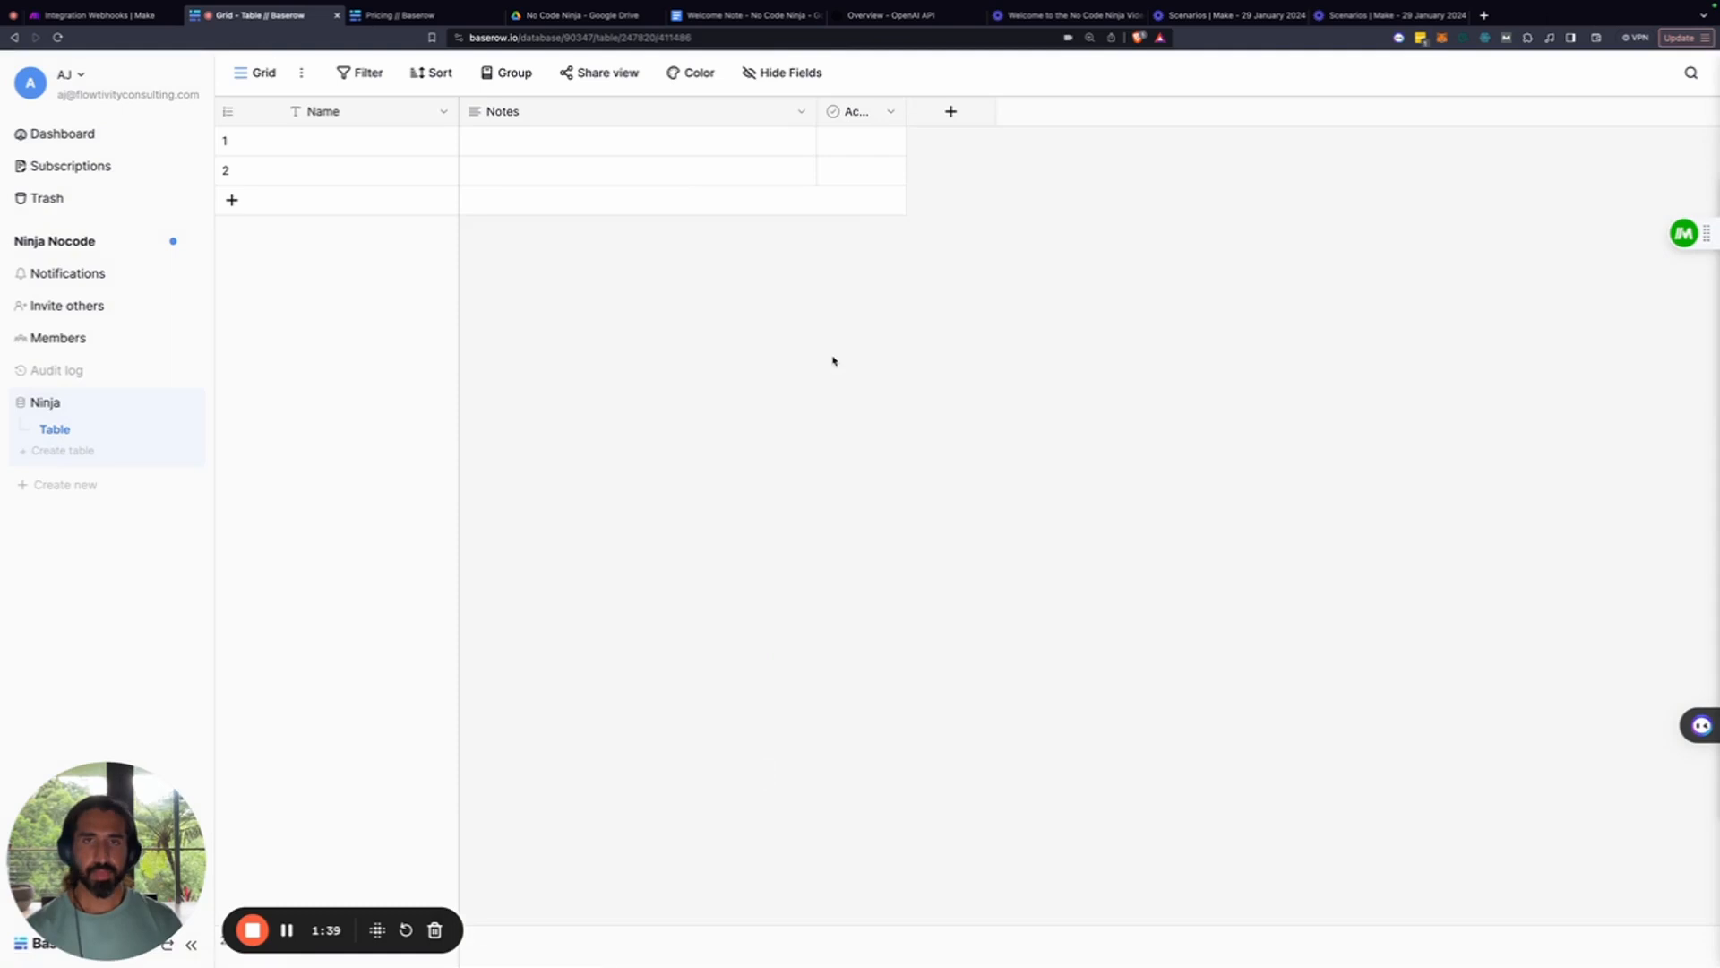
Add a single line text field named Firstname to the table
{"action": "left_click", "coordinate": [963, 115]}
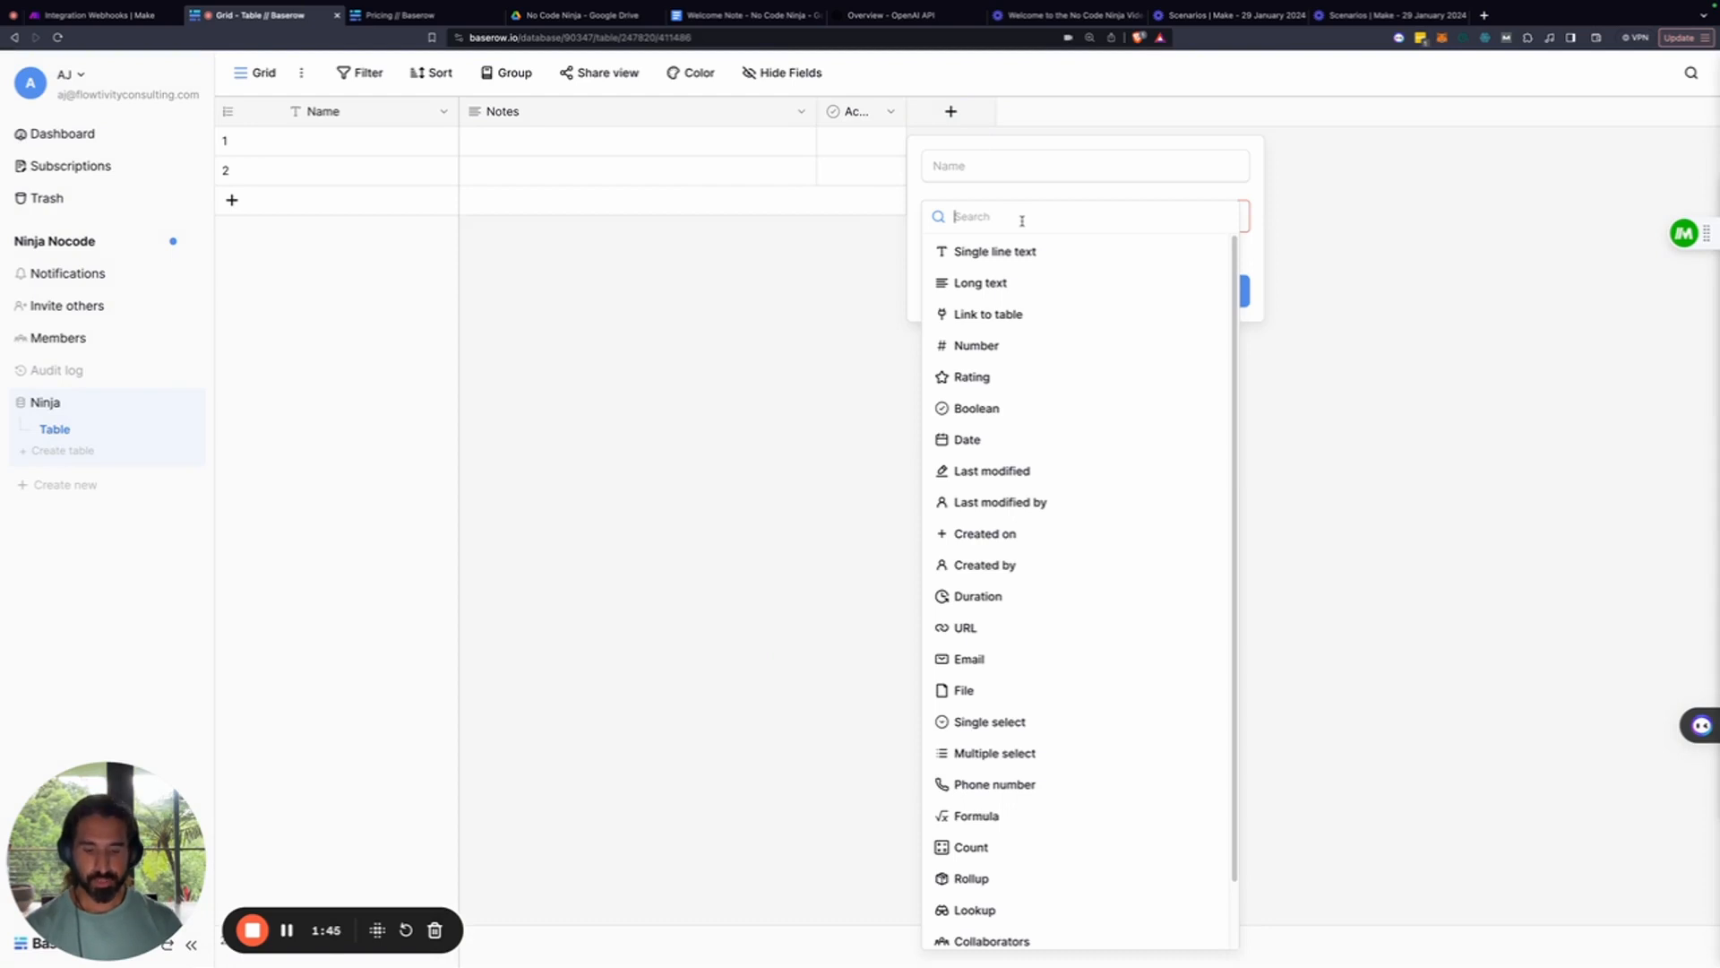
{"action": "left_click", "coordinate": [963, 167]}
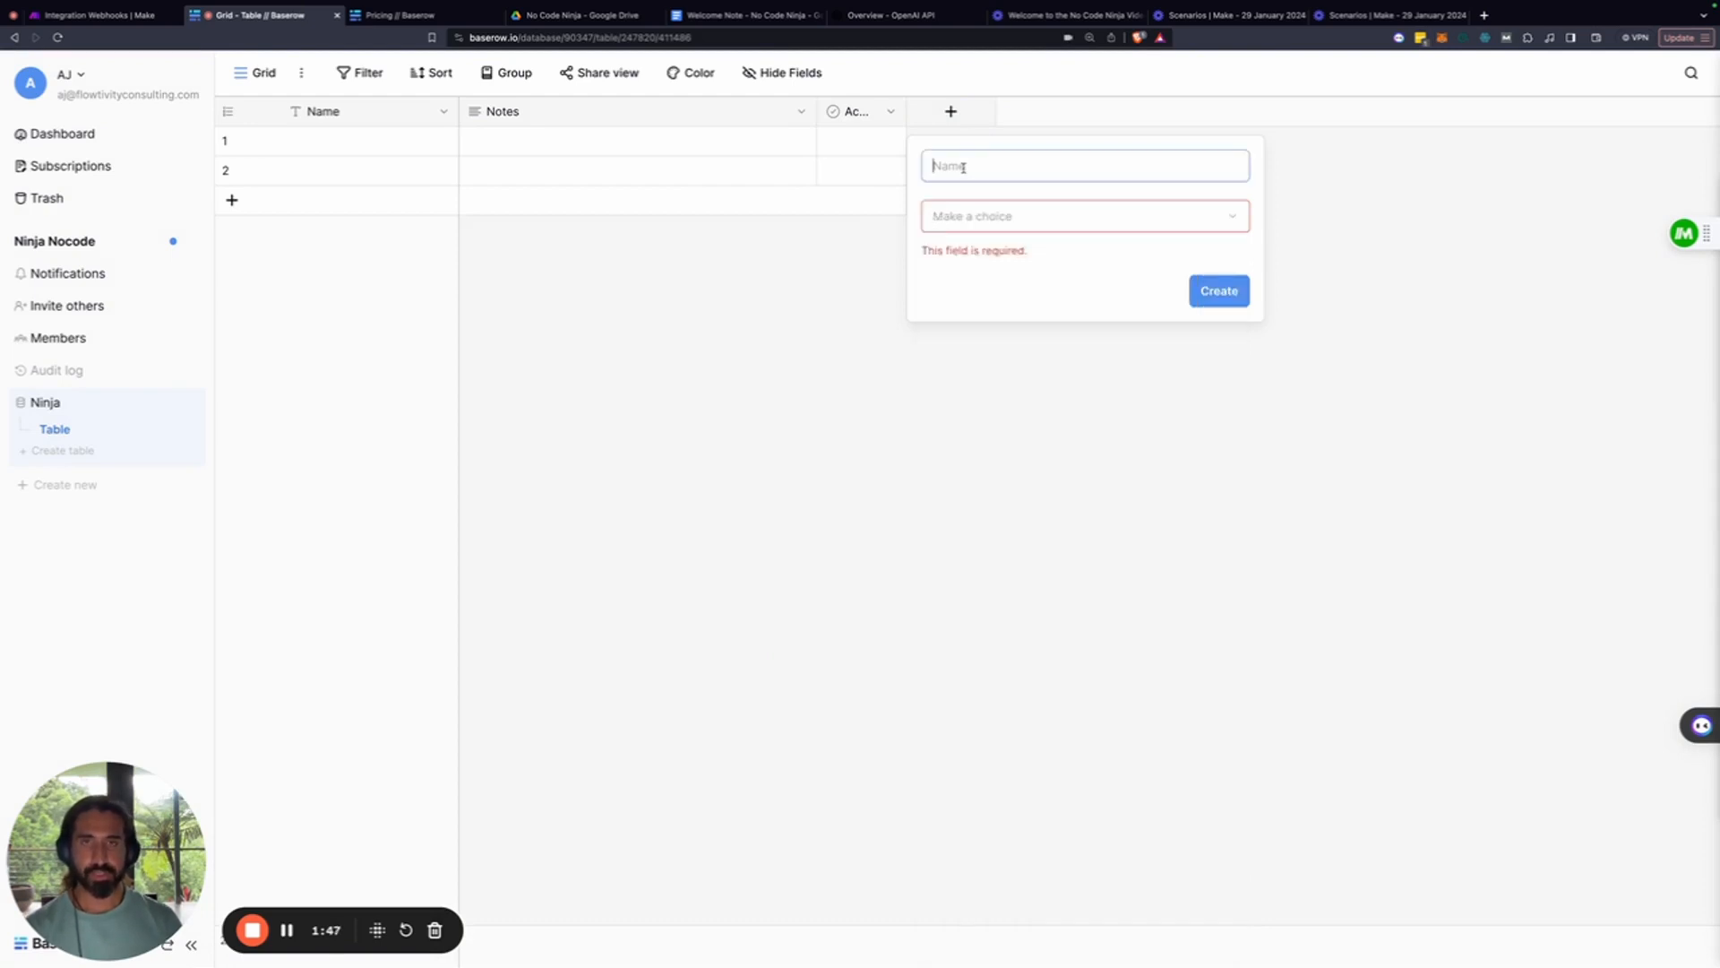
{"action": "left_click", "coordinate": [968, 213]}
{"action": "left_click", "coordinate": [965, 232]}
{"action": "left_click", "coordinate": [988, 277]}
{"action": "type", "text": "Firstname"}
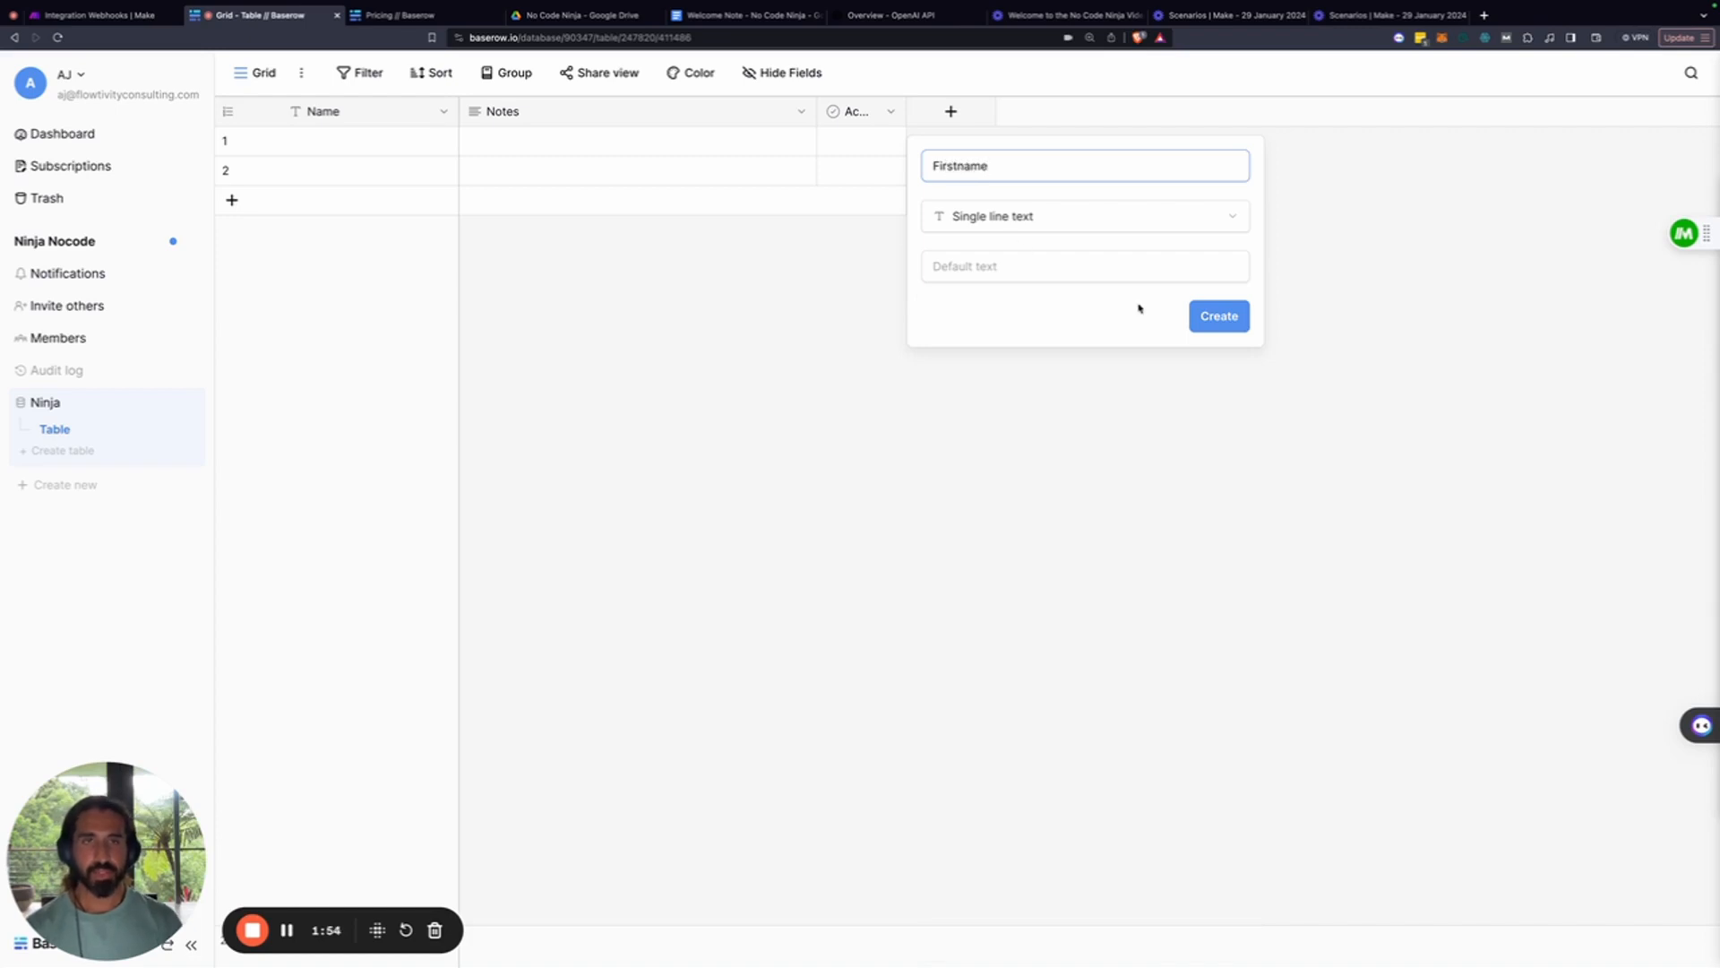
{"action": "left_click", "coordinate": [1220, 318]}
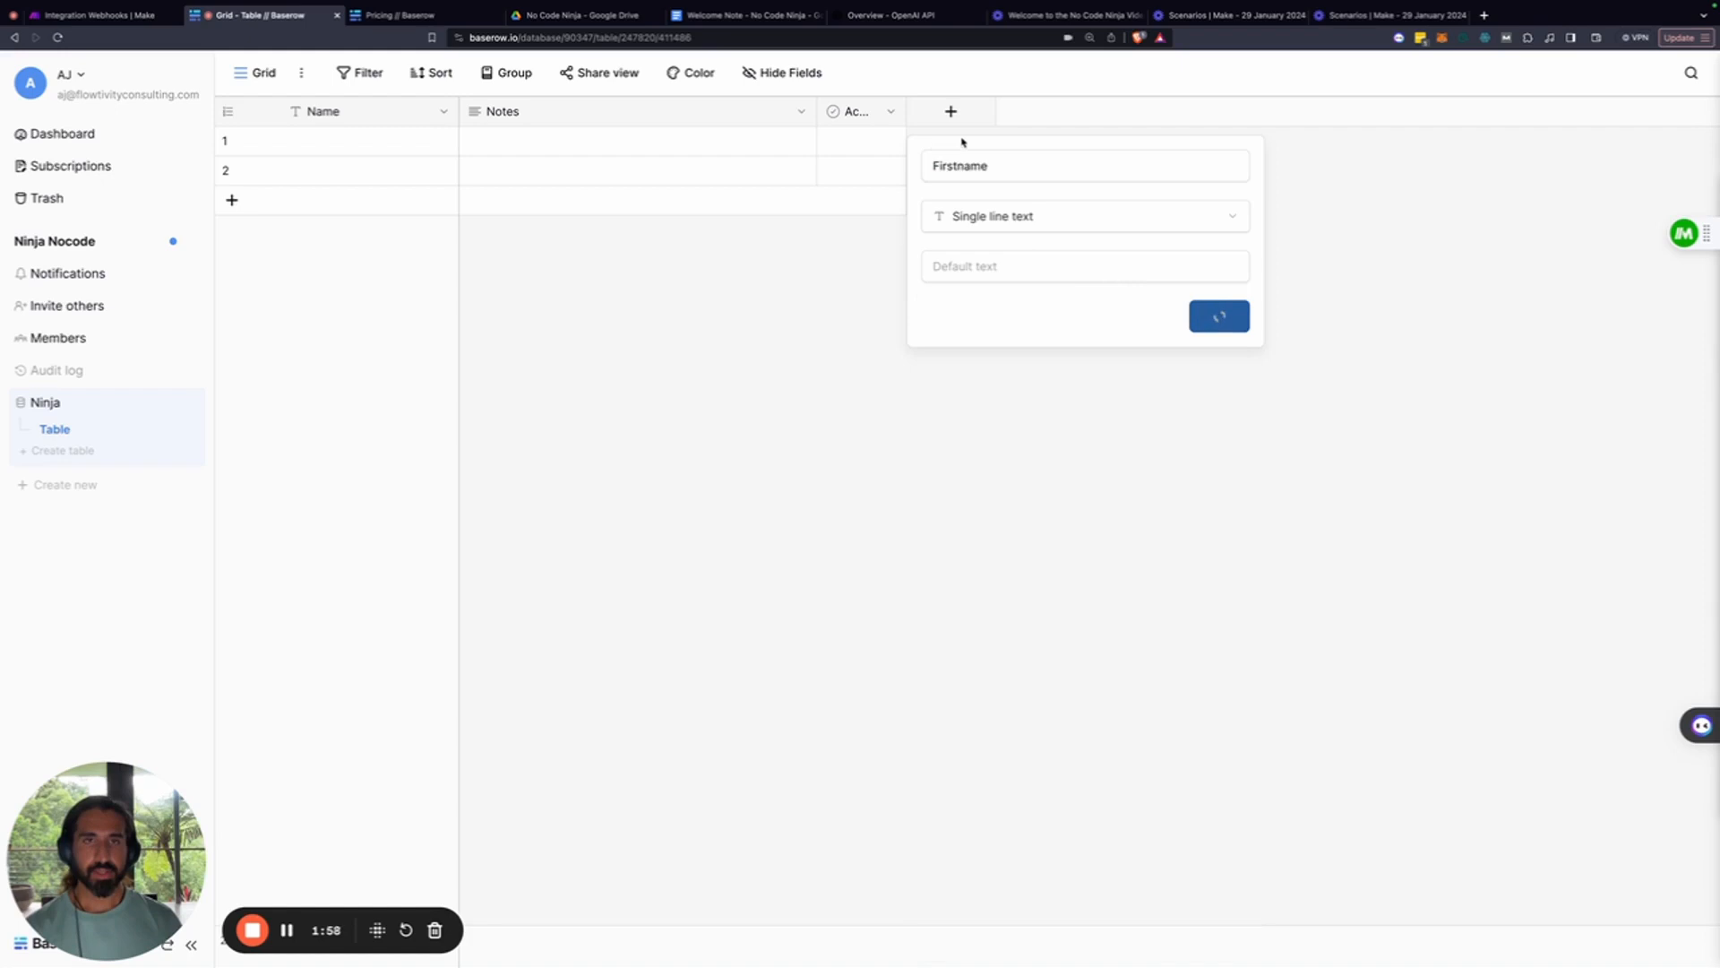
Add an Email-type field named Email
{"action": "left_click", "coordinate": [1130, 111]}
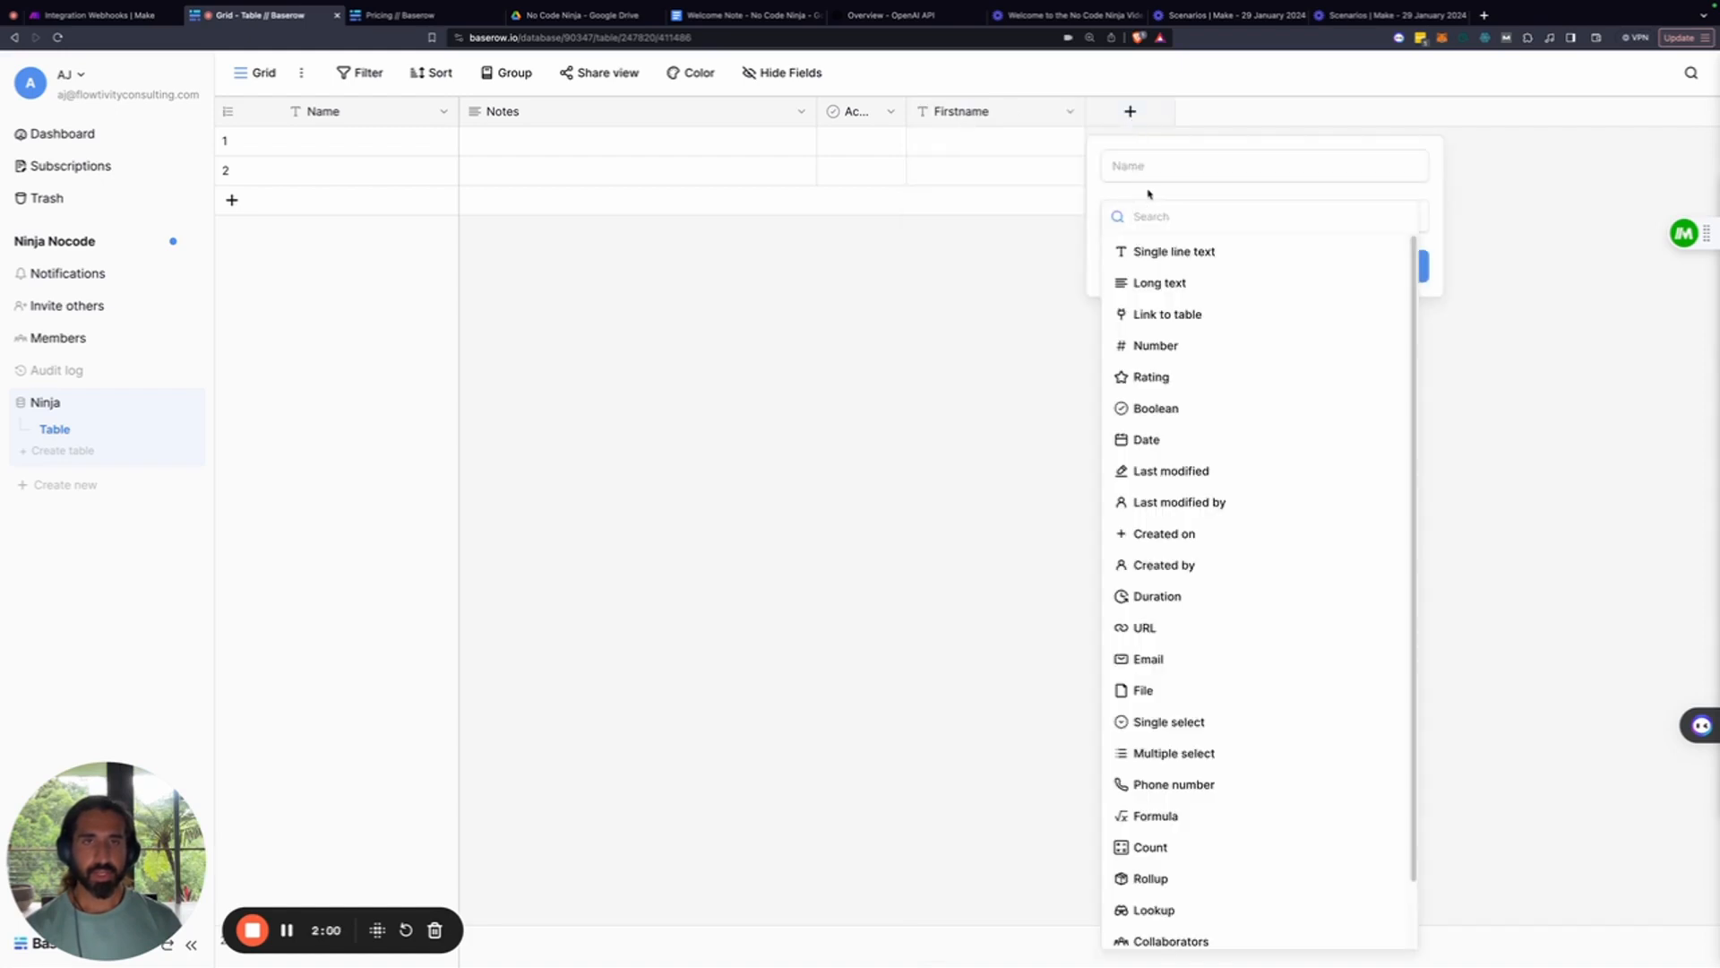
{"action": "type", "text": "emai"}
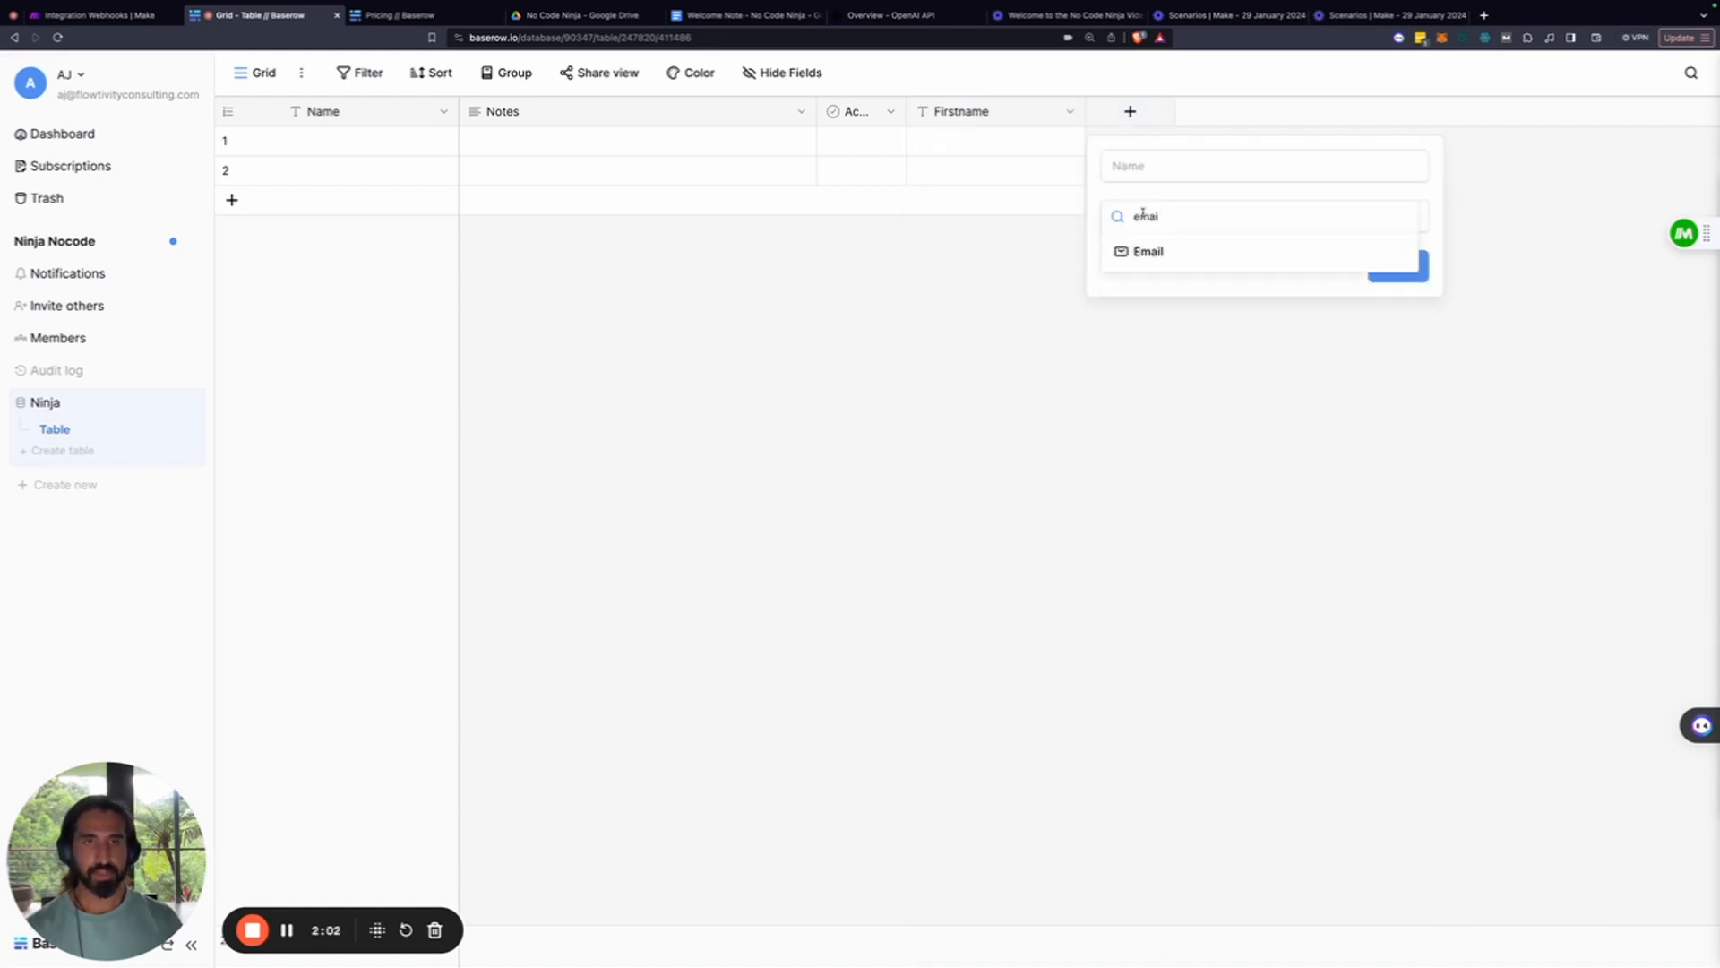
{"action": "left_click", "coordinate": [1161, 255]}
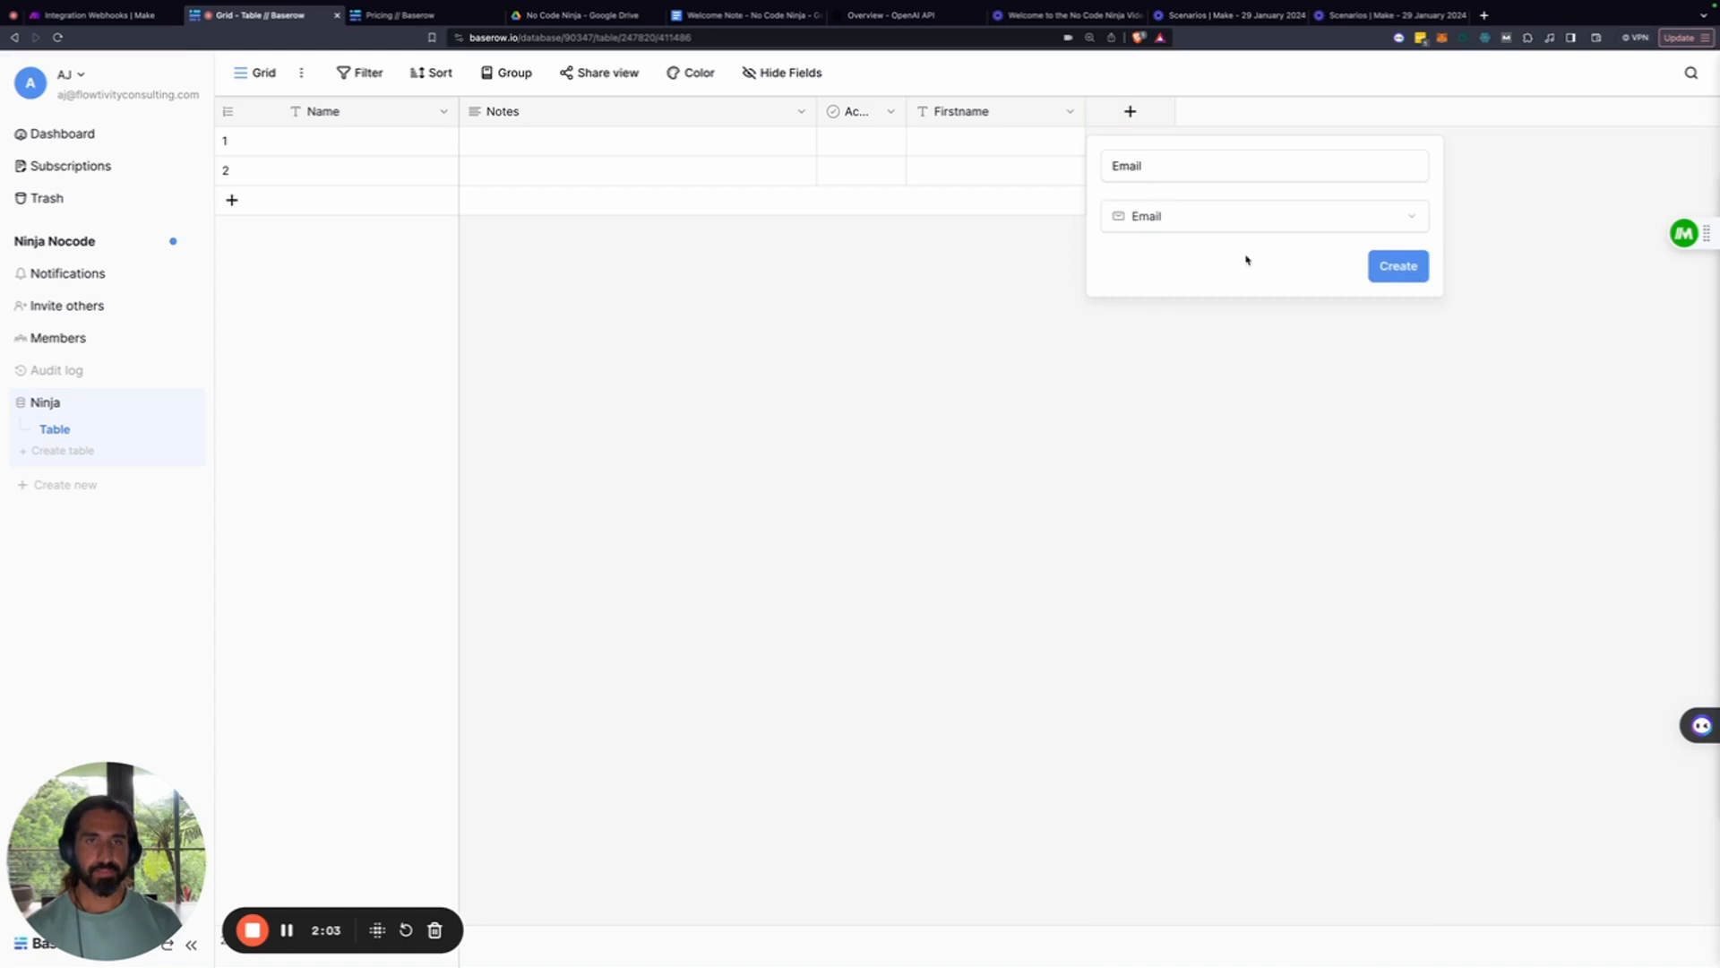
{"action": "left_click", "coordinate": [1387, 275]}
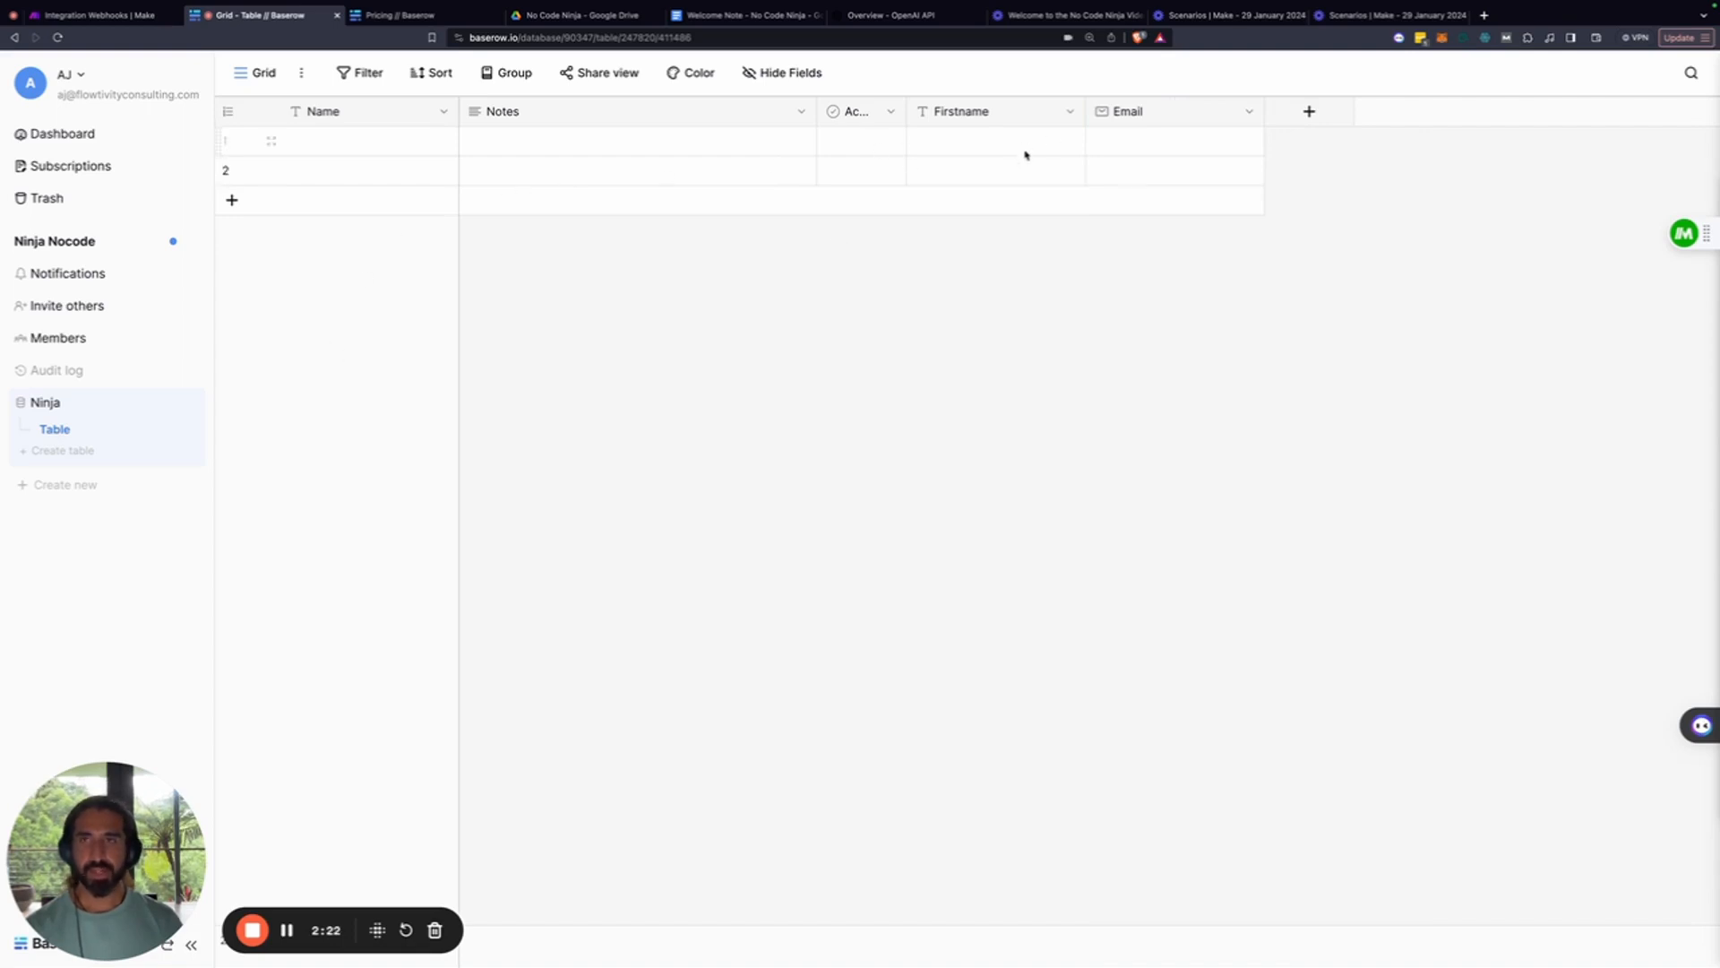
Add a collaborative form view named 'No Code Ninja' to the Ninja table
{"action": "left_click", "coordinate": [253, 72]}
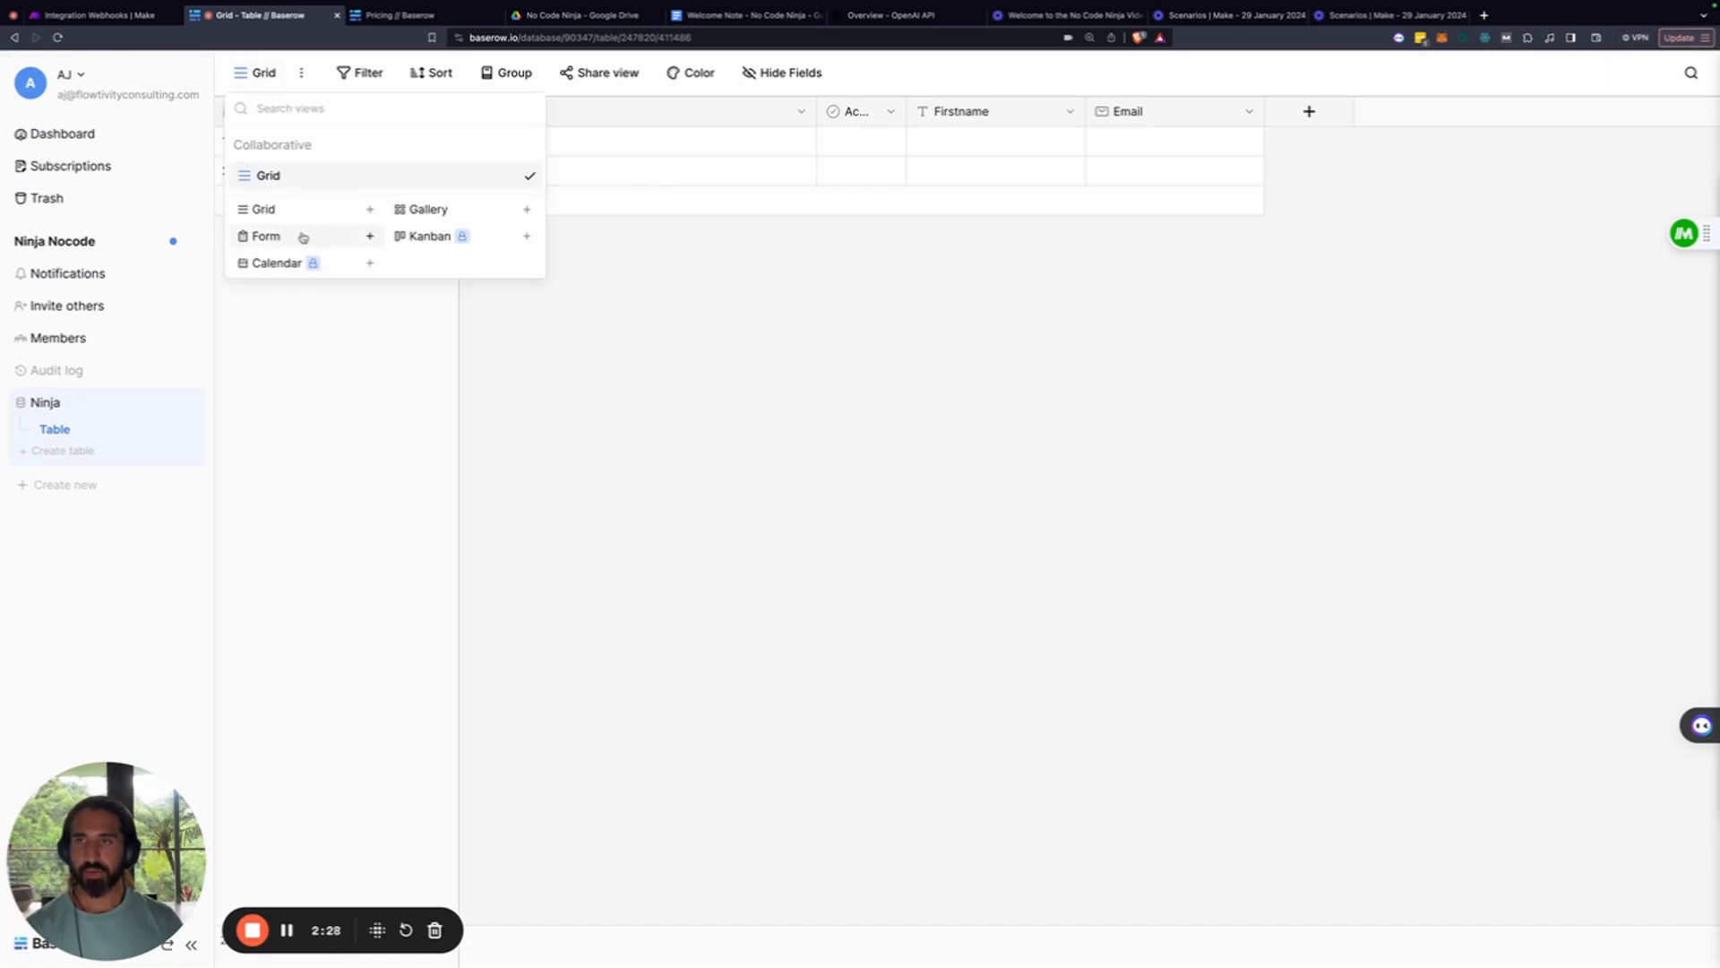
{"action": "left_click", "coordinate": [303, 237]}
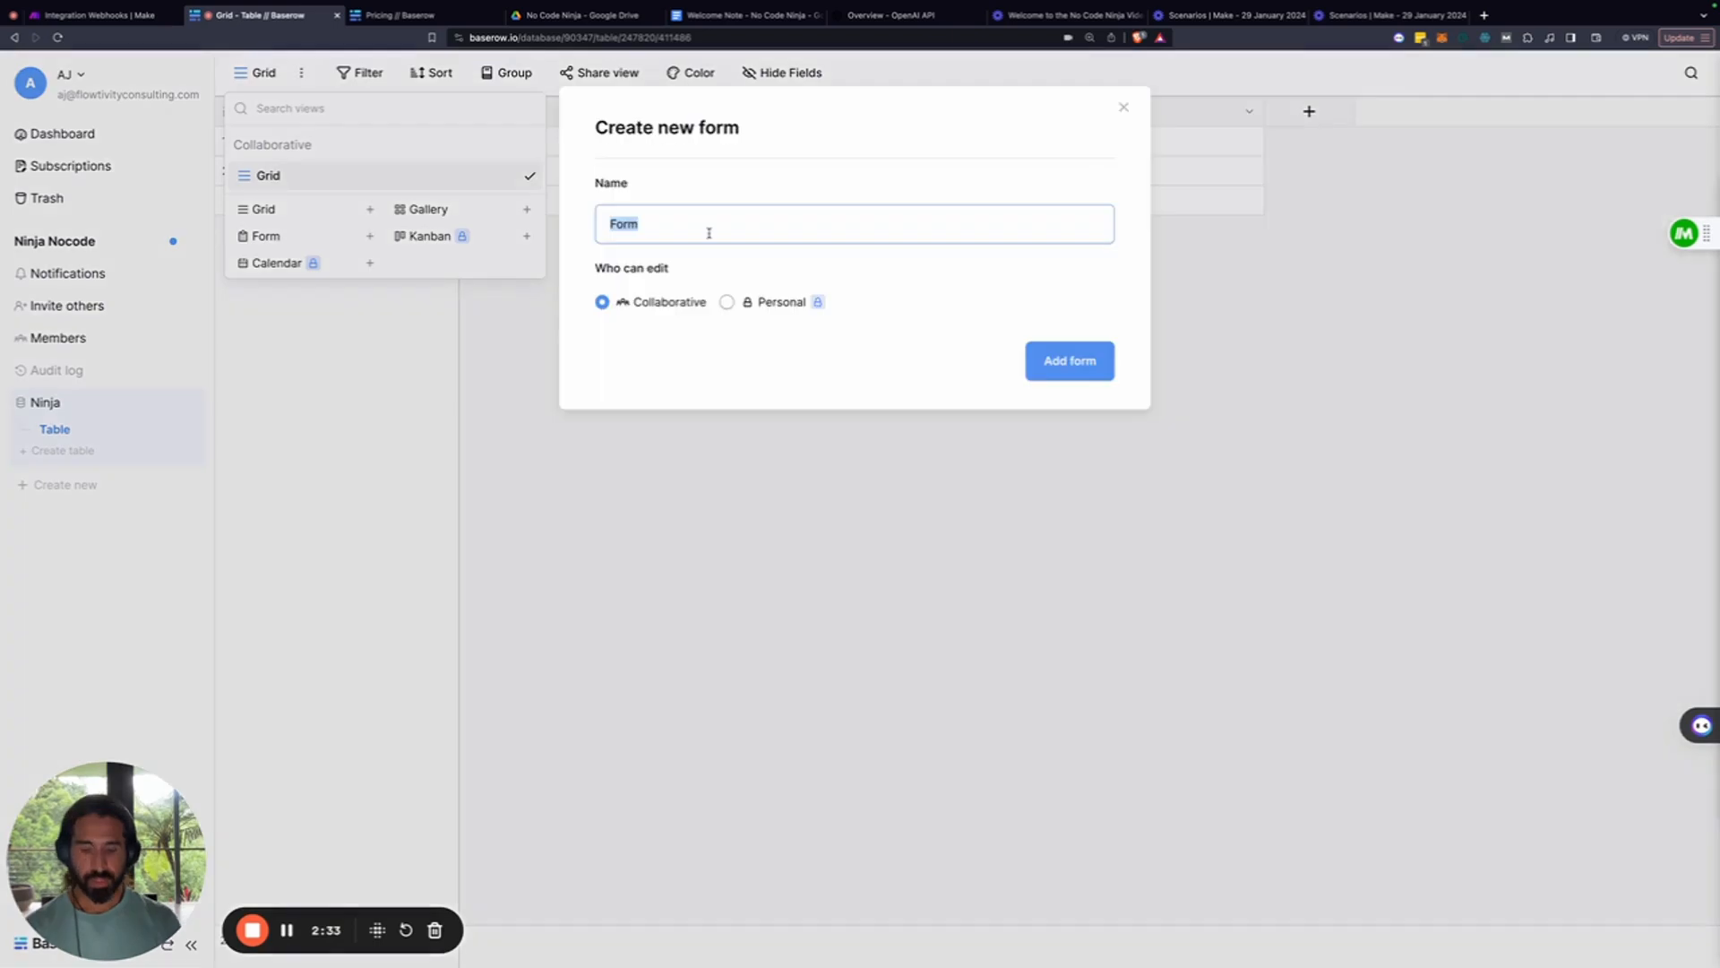
{"action": "type", "text": "G"}
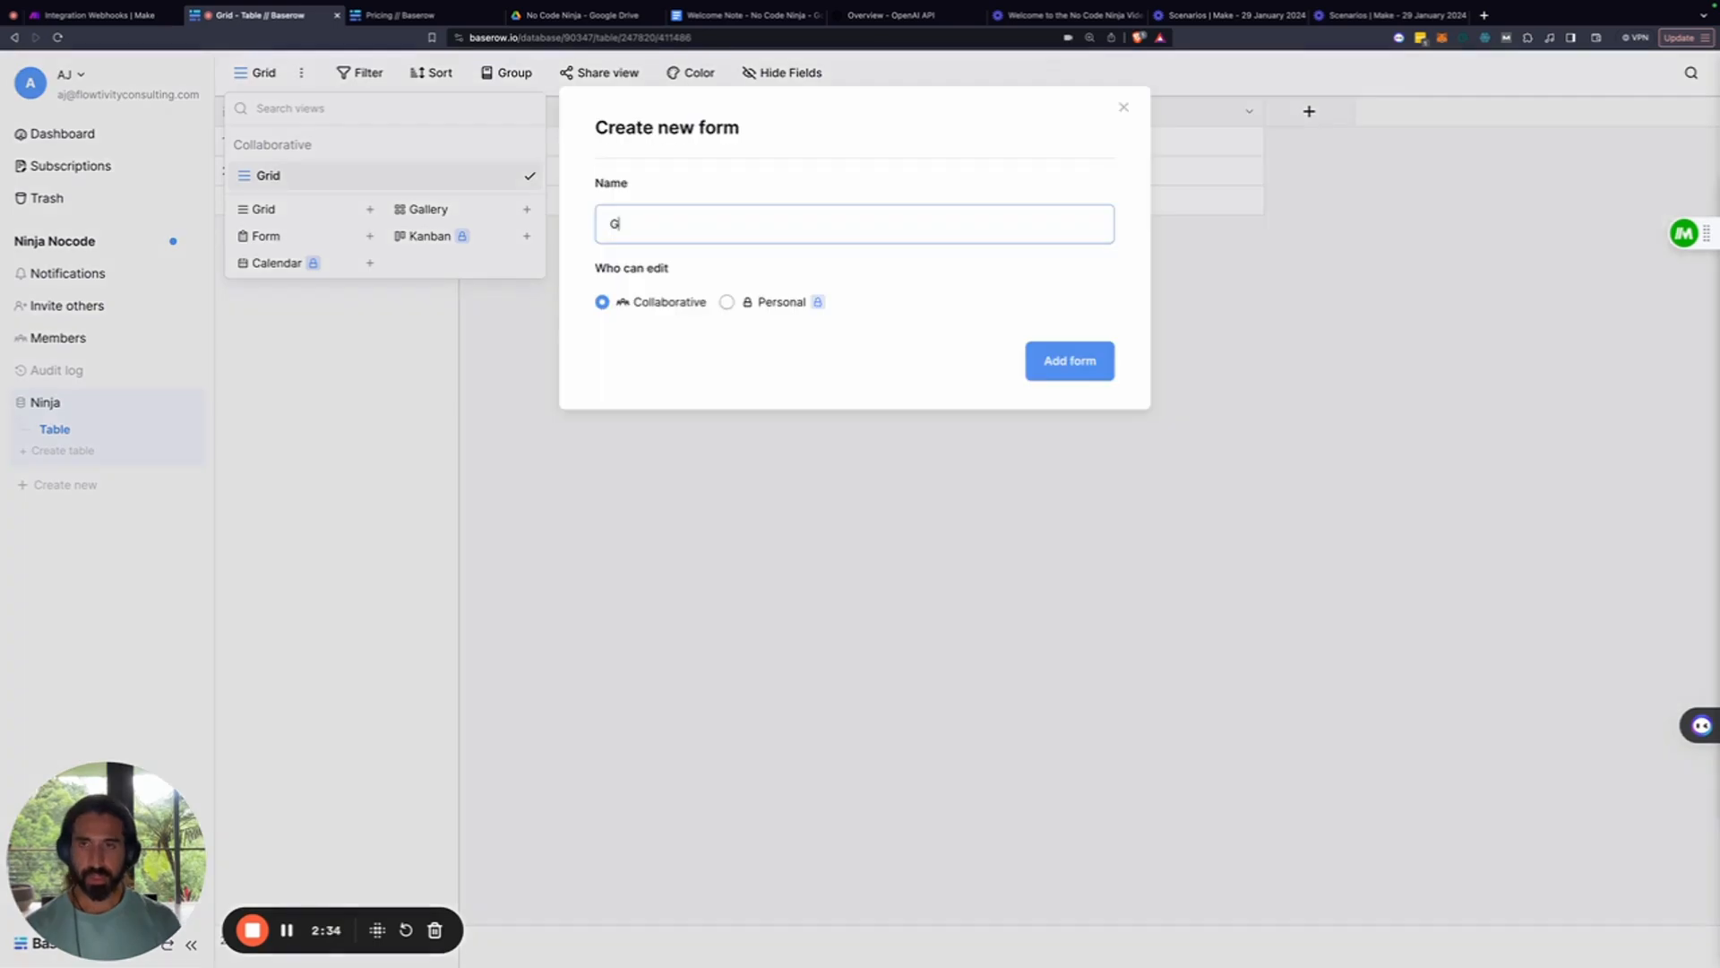
{"action": "key", "text": "BackSpace"}
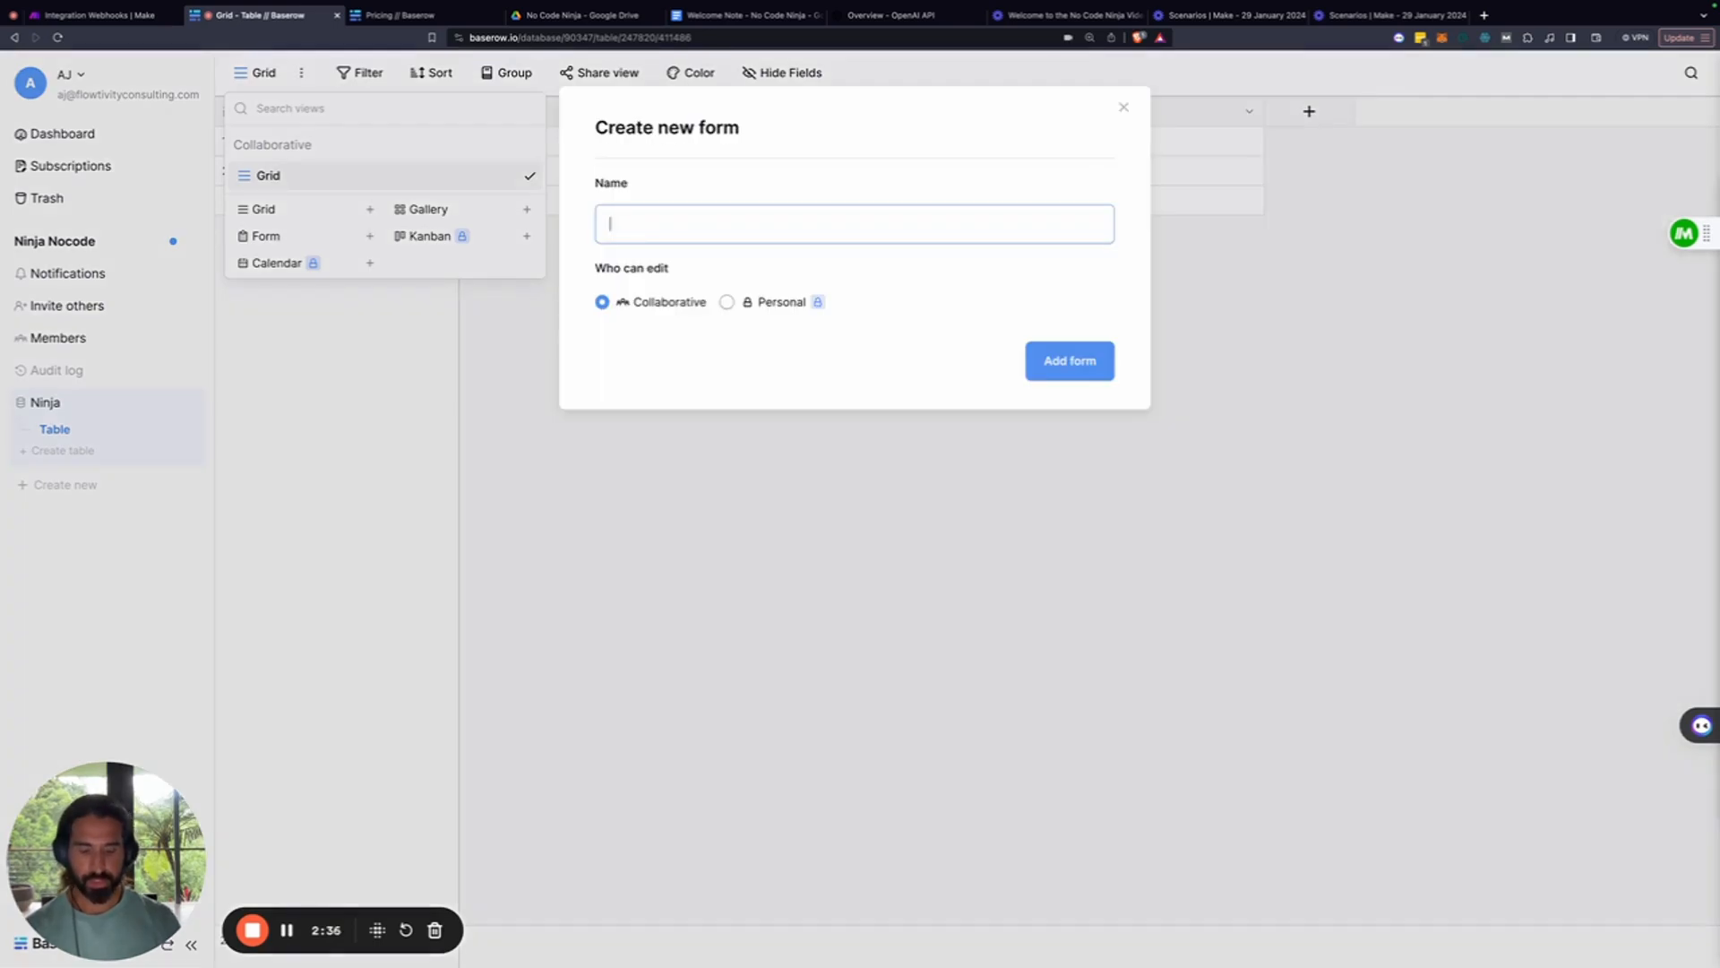
{"action": "type", "text": "No Co"}
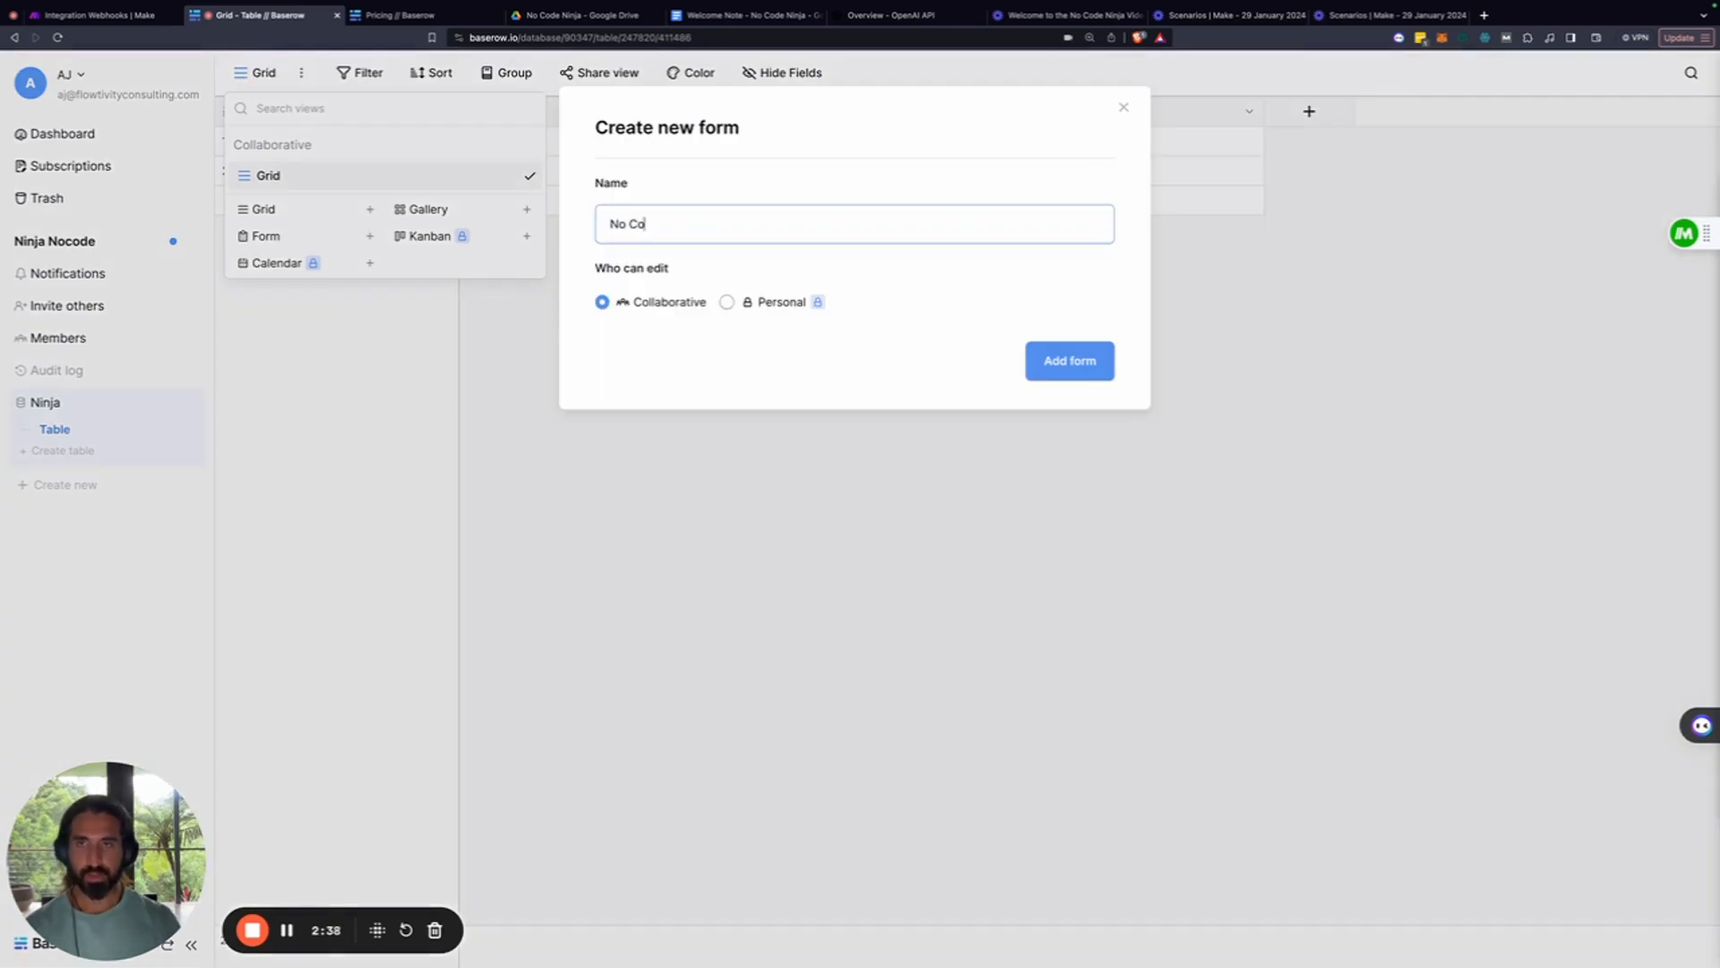
{"action": "type", "text": "de Ninja "}
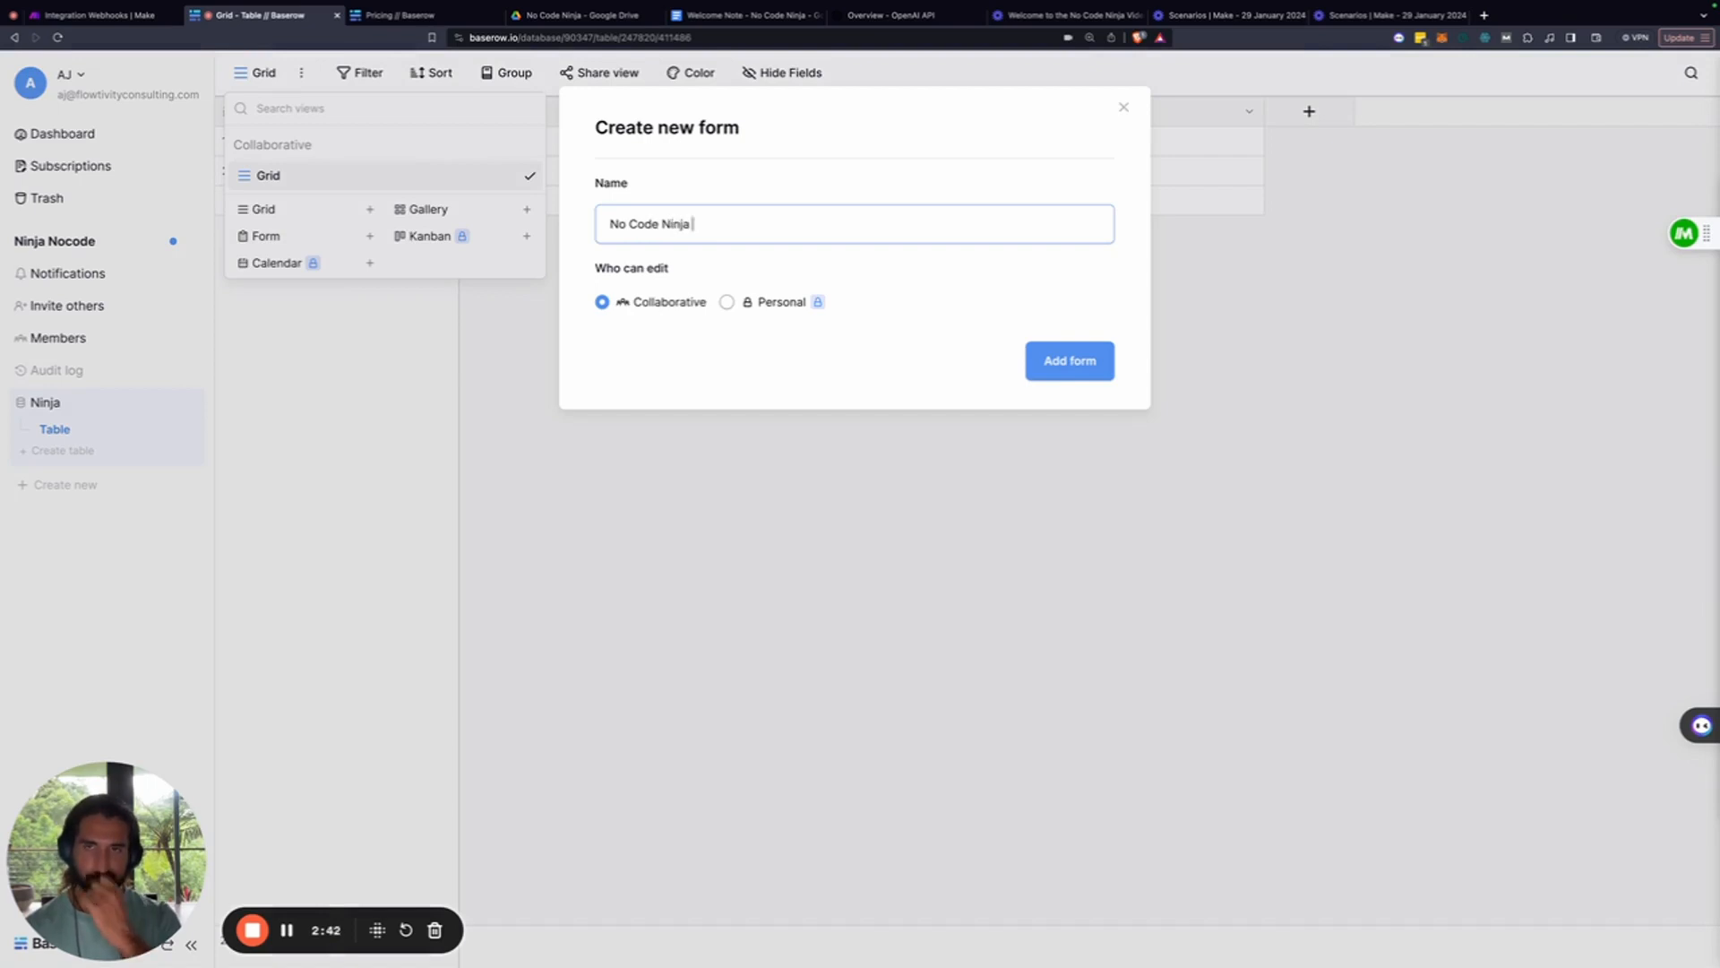
{"action": "type", "text": "C"}
{"action": "key", "text": "BackSpace"}
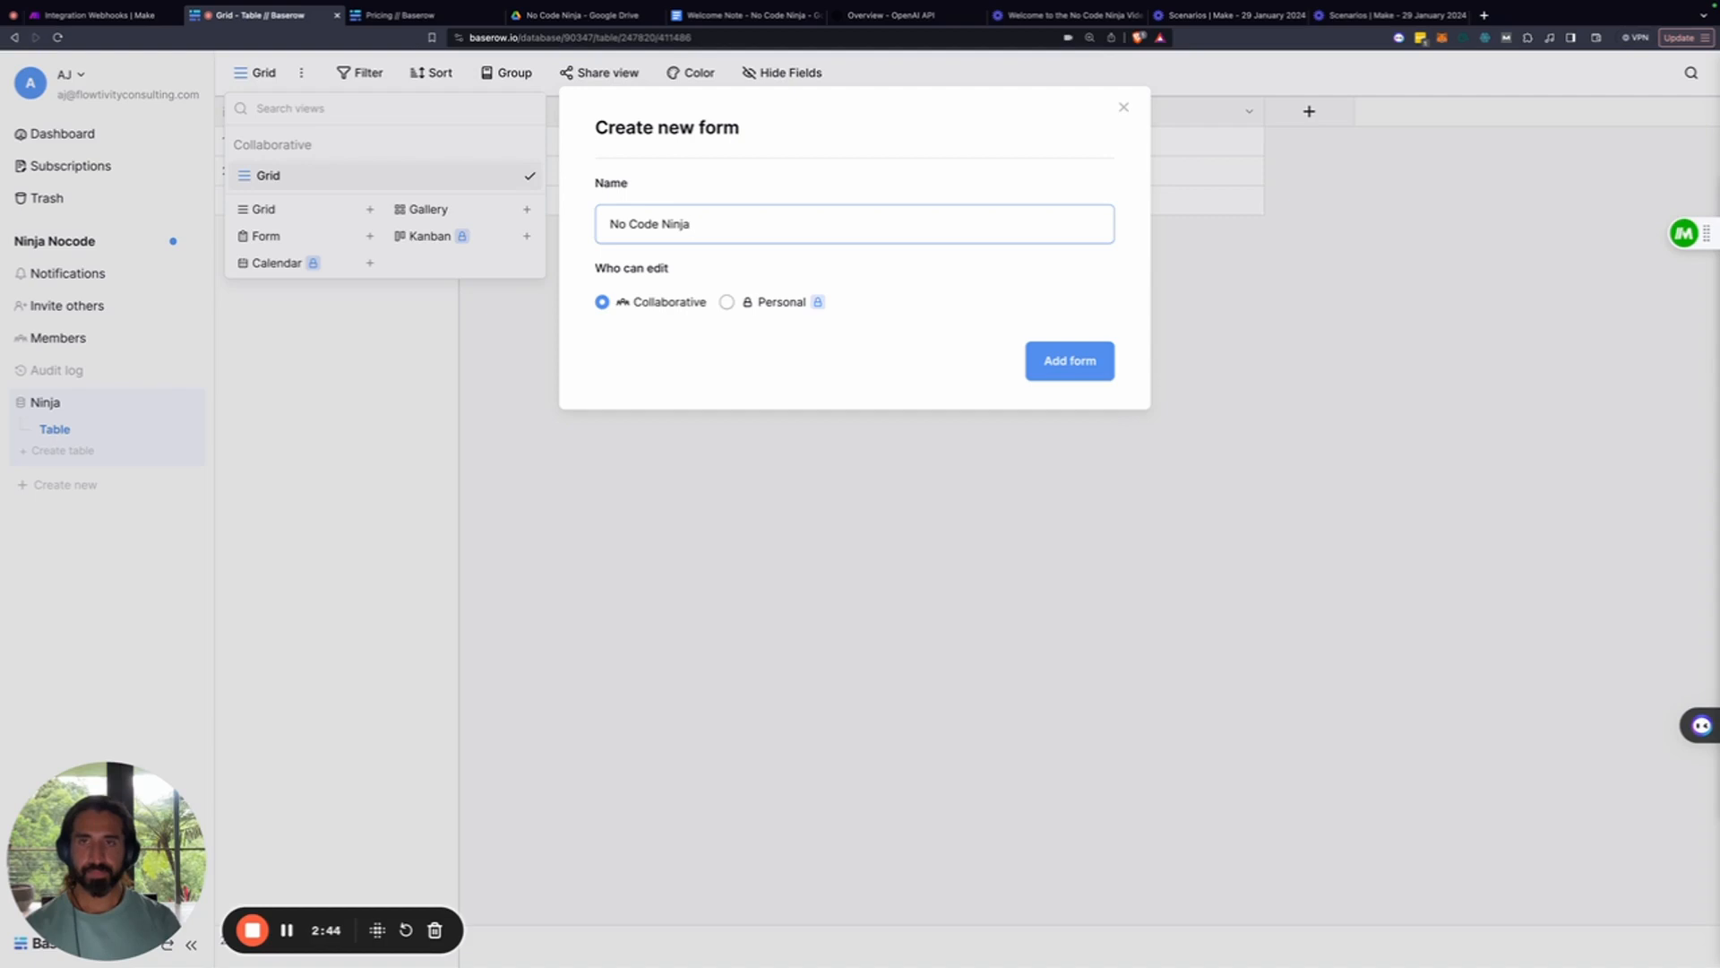
{"action": "left_click", "coordinate": [1093, 368]}
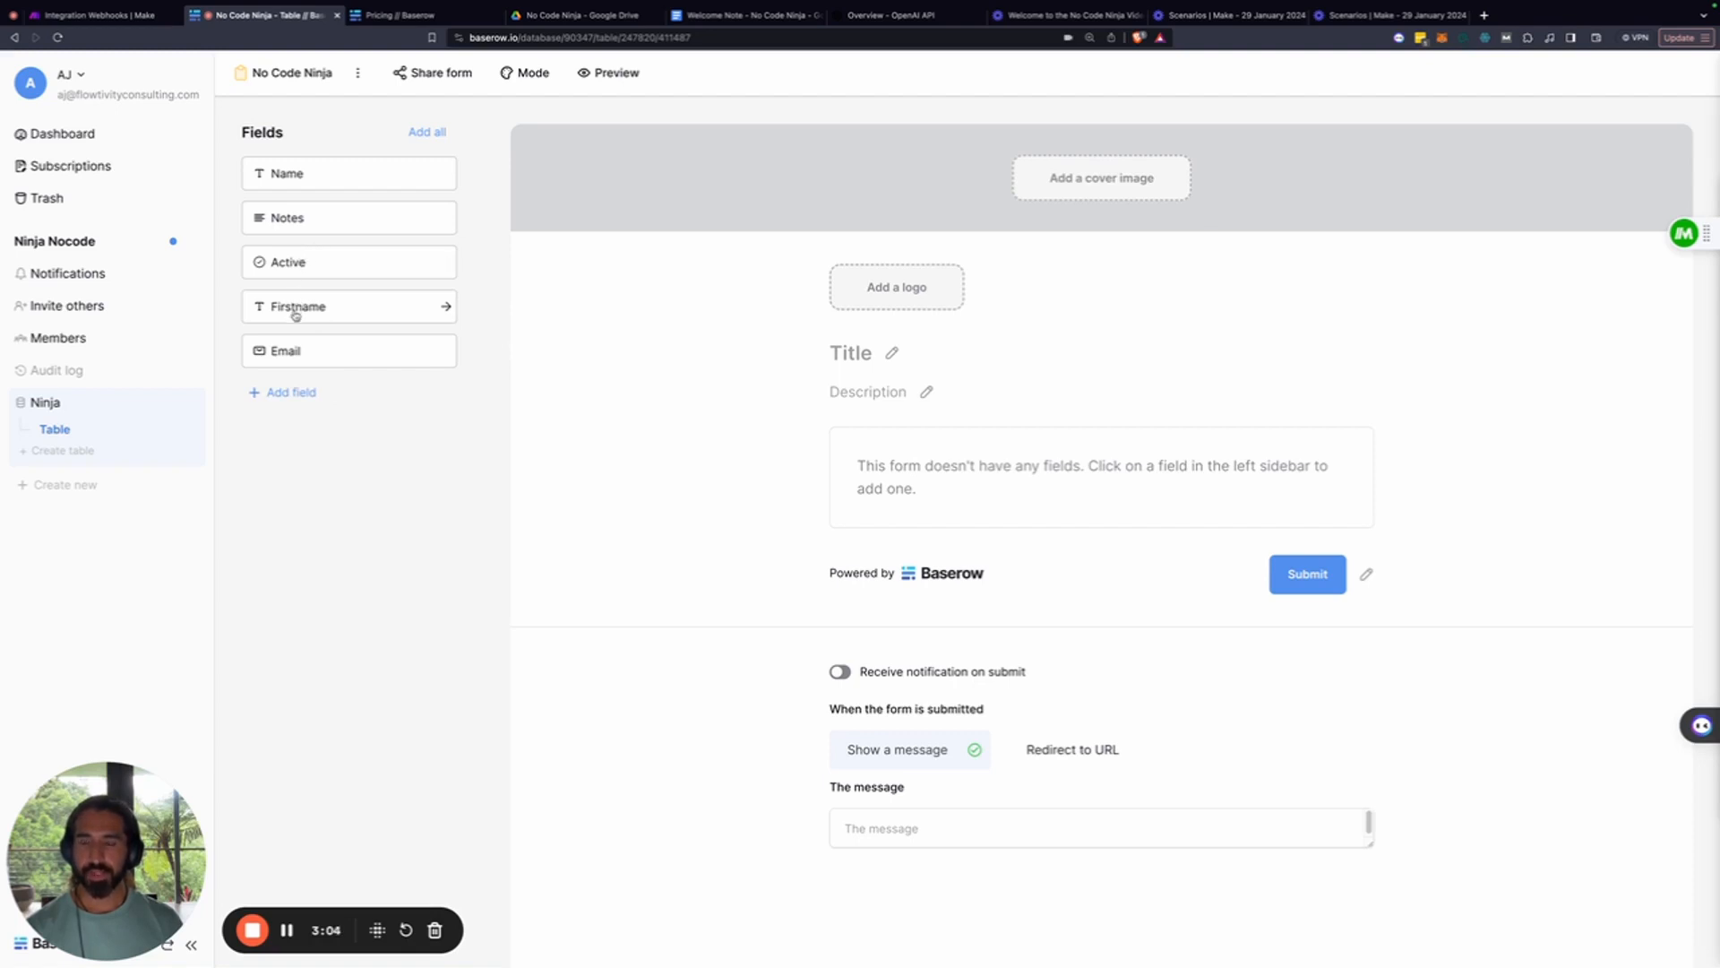
Add the Firstname and Email fields to the form, title it 'No Code Ninja - Welcome', and preview it
{"action": "left_click_drag", "start_coordinate": [299, 313], "coordinate": [783, 368]}
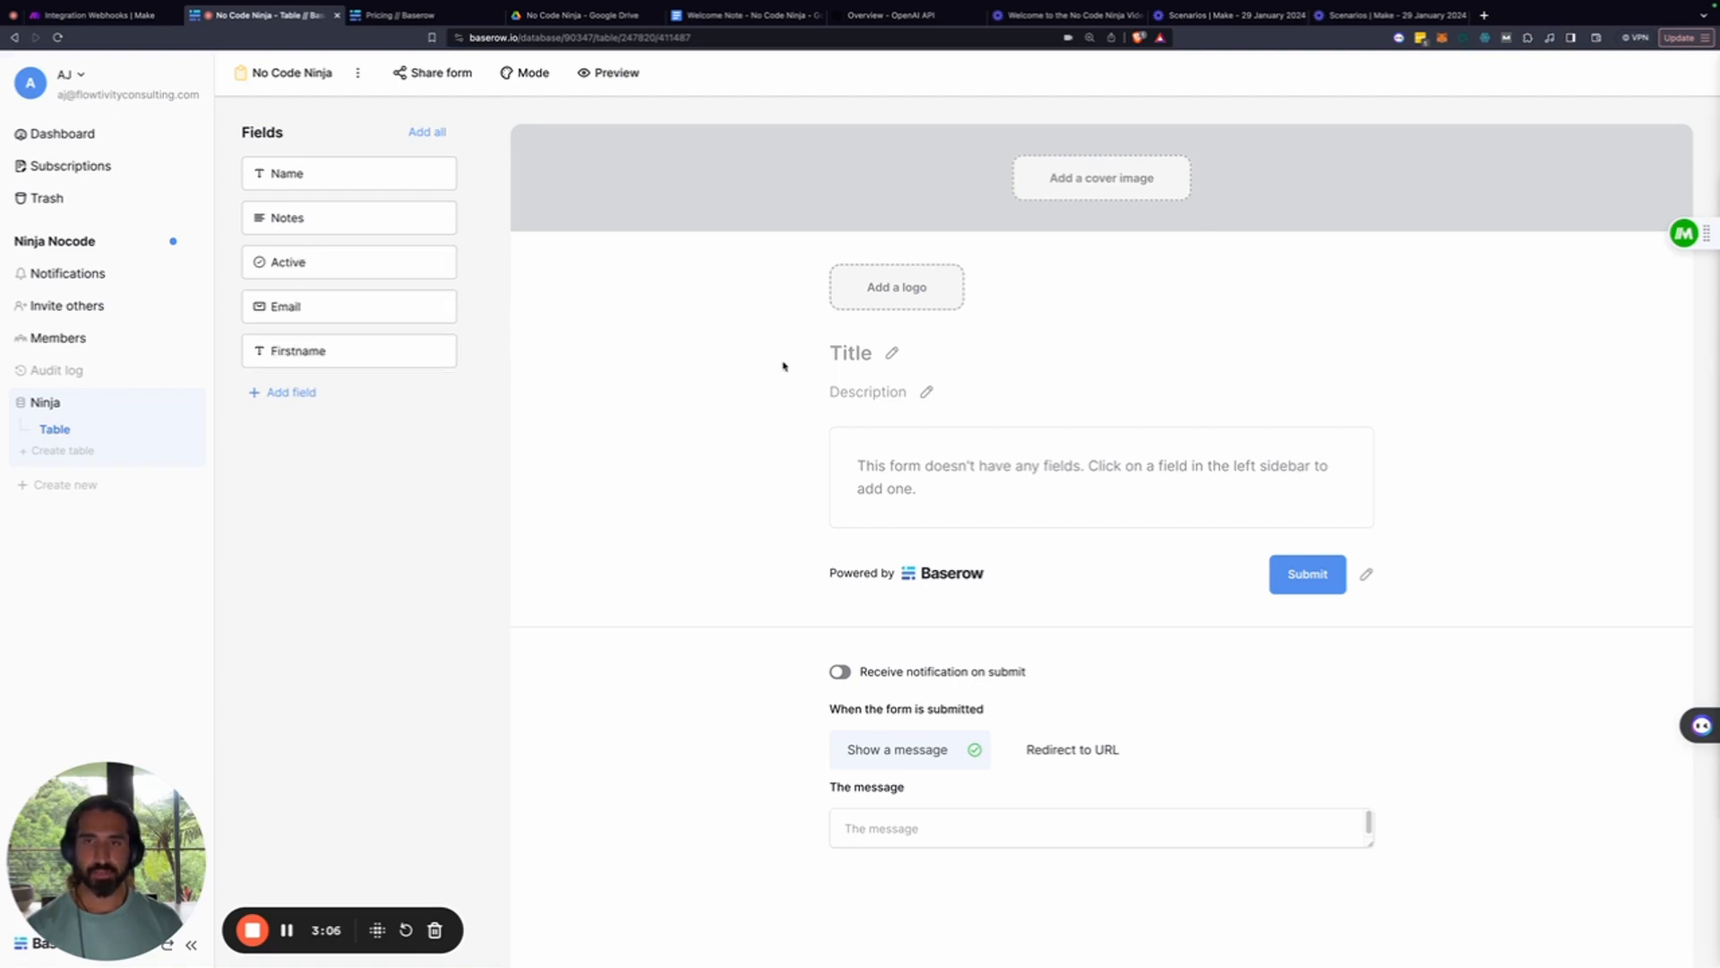
{"action": "left_click", "coordinate": [318, 349]}
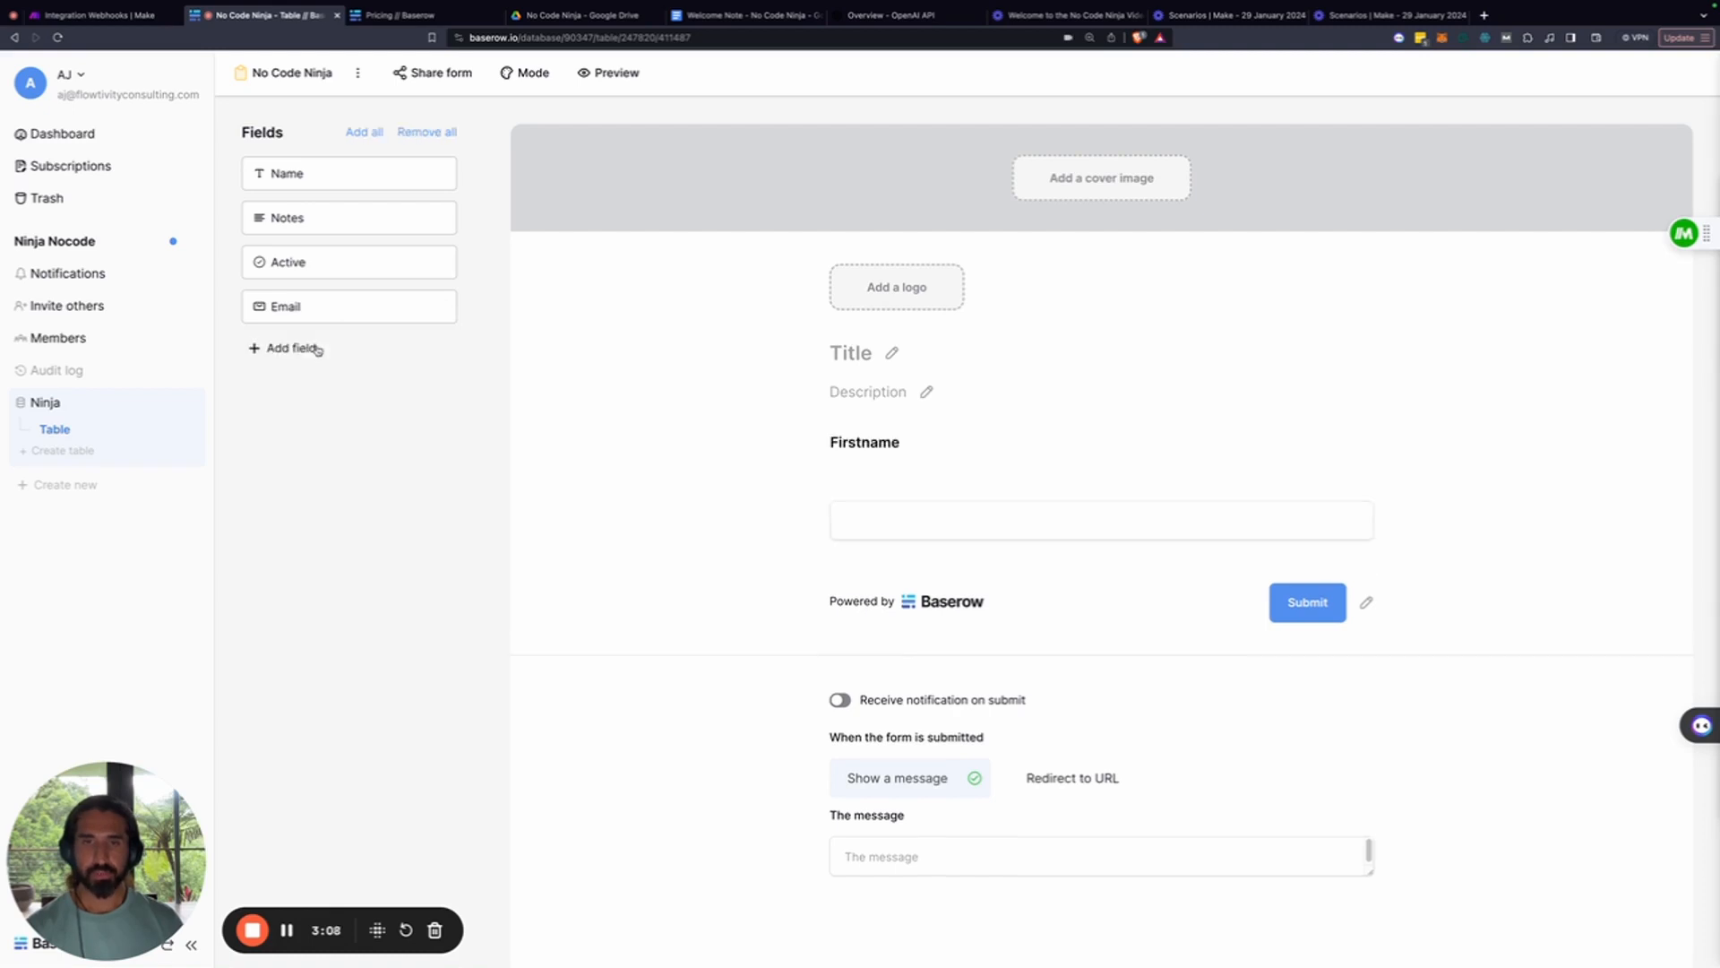
{"action": "left_click", "coordinate": [327, 307]}
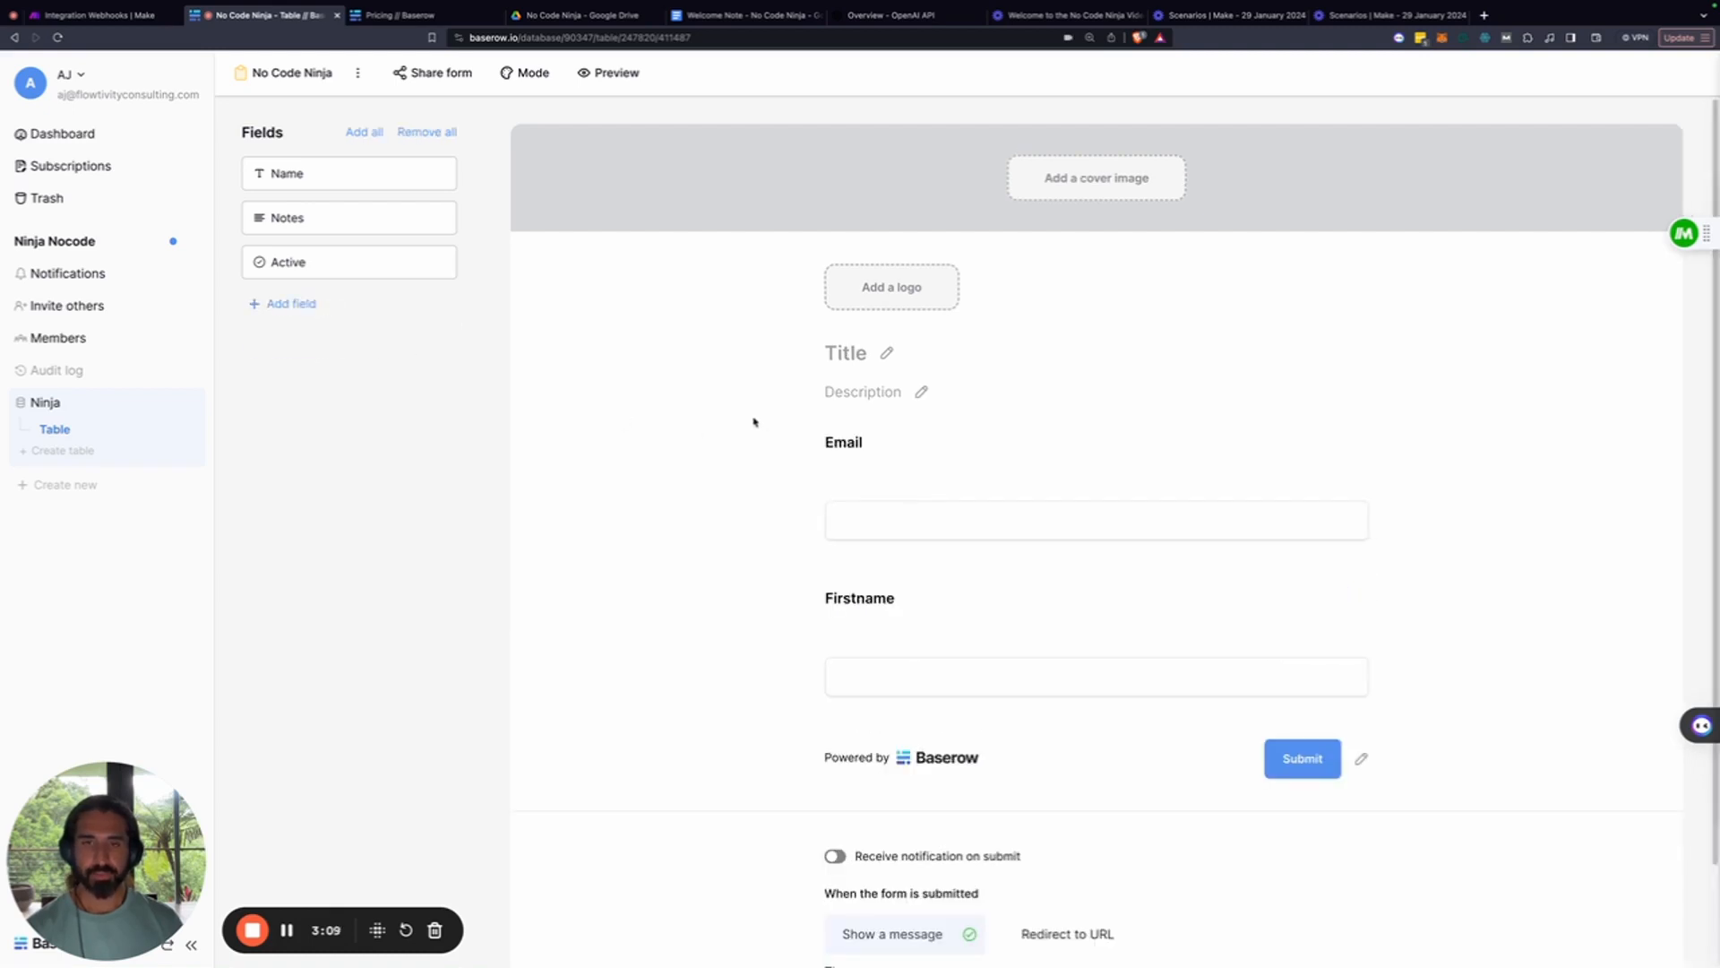
{"action": "left_click", "coordinate": [848, 354]}
{"action": "type", "text": "No Cod"}
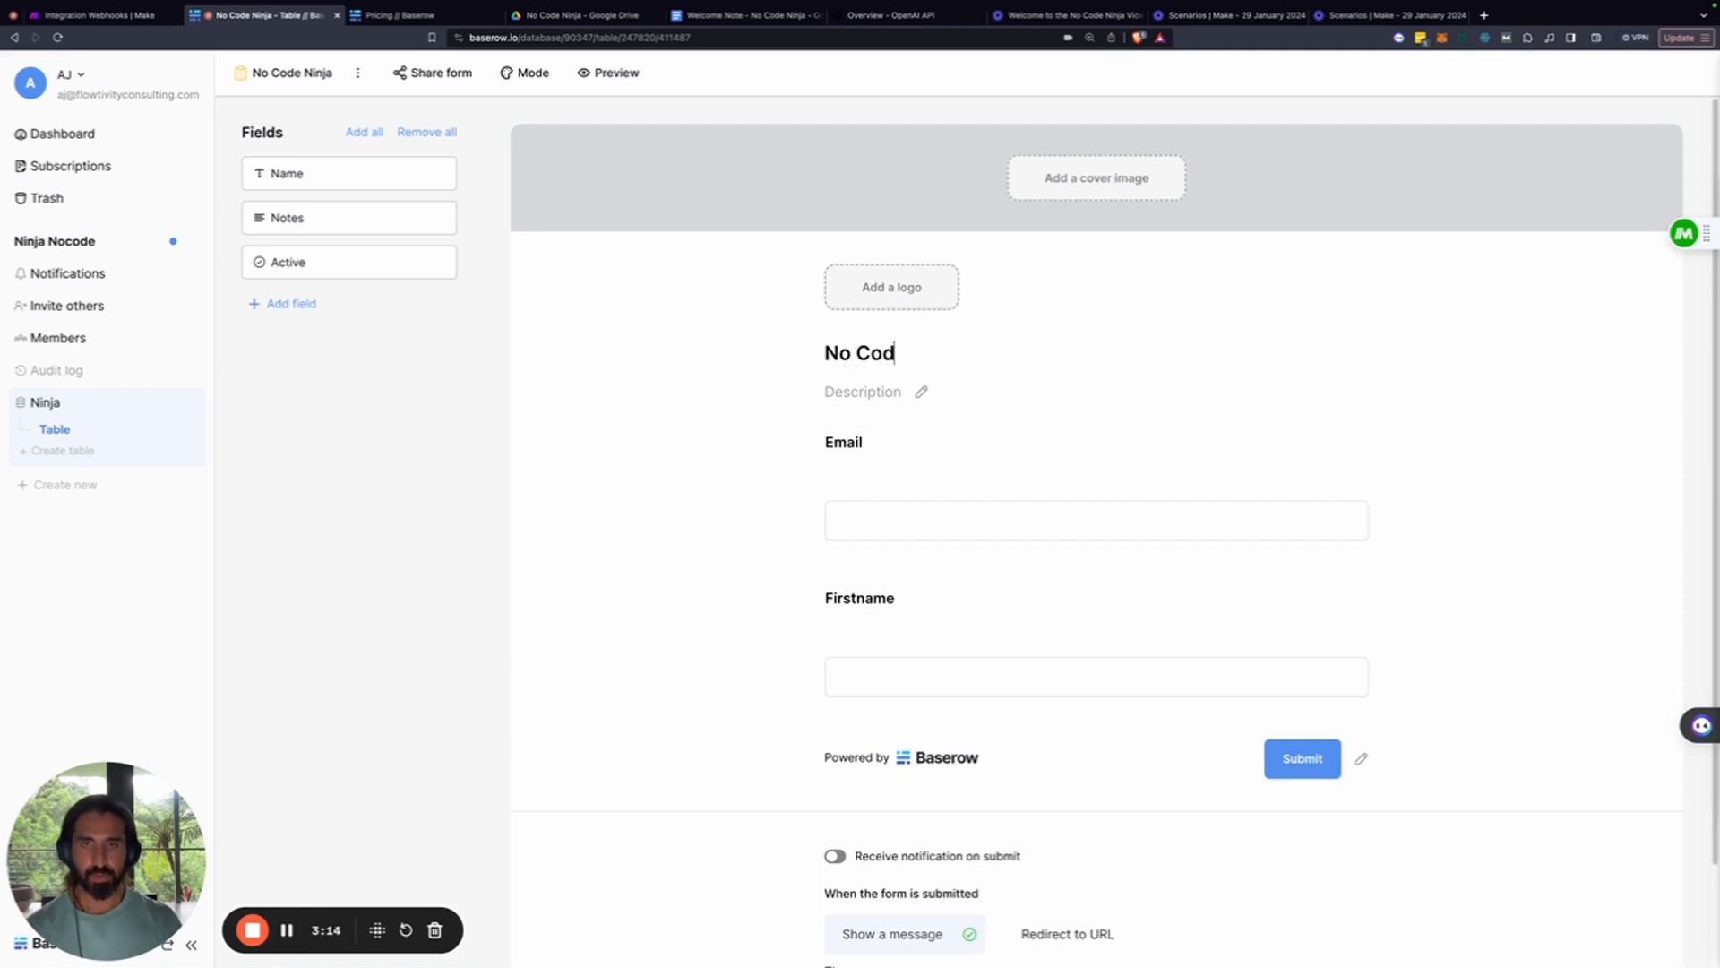
{"action": "type", "text": "e Ninja - W"}
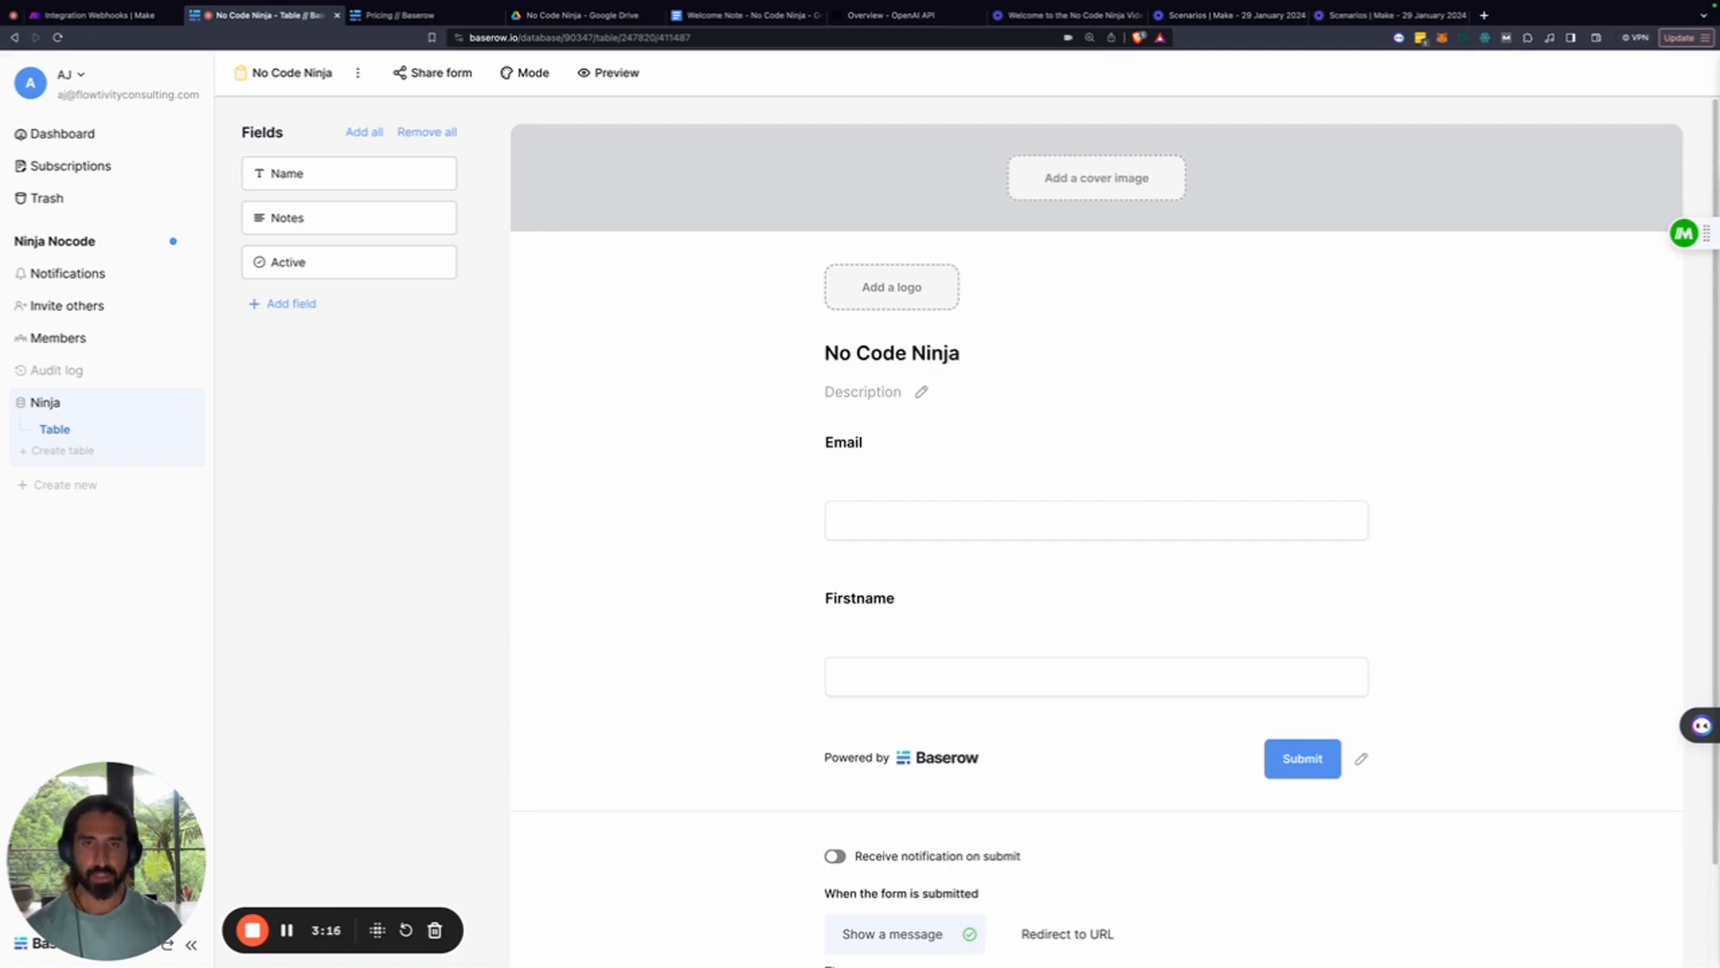
{"action": "type", "text": "elcome"}
{"action": "left_click", "coordinate": [1095, 465]}
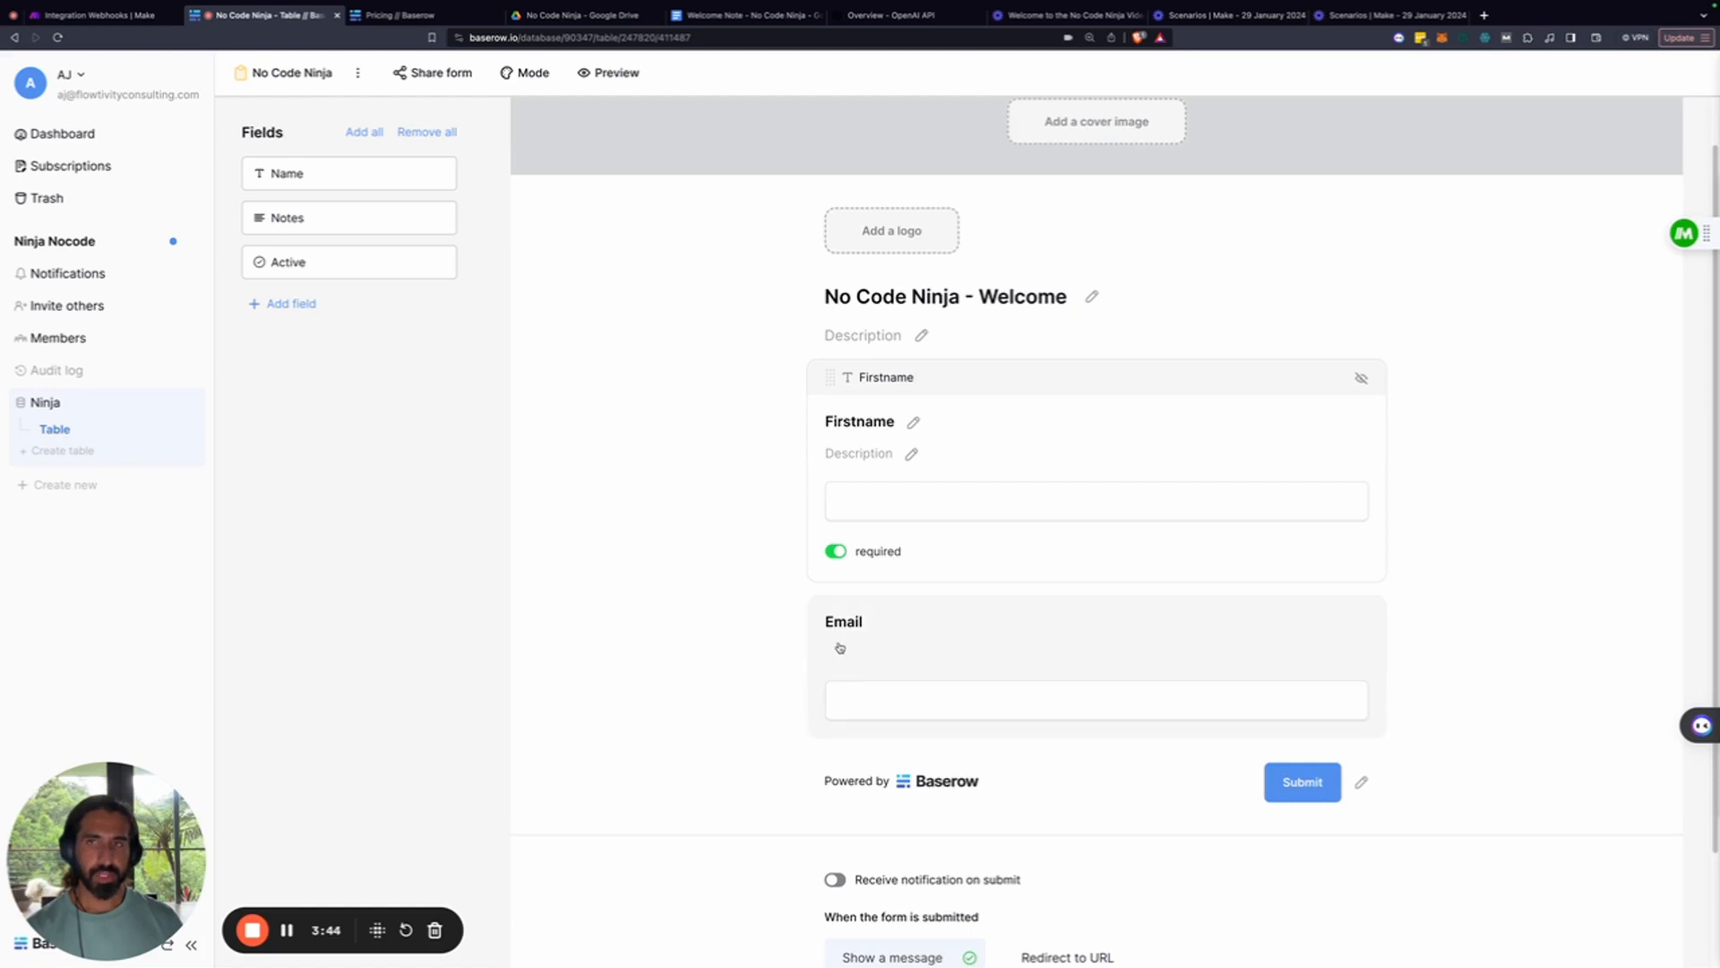
{"action": "scroll", "coordinate": [668, 618], "scroll_direction": "down", "scroll_amount": 2}
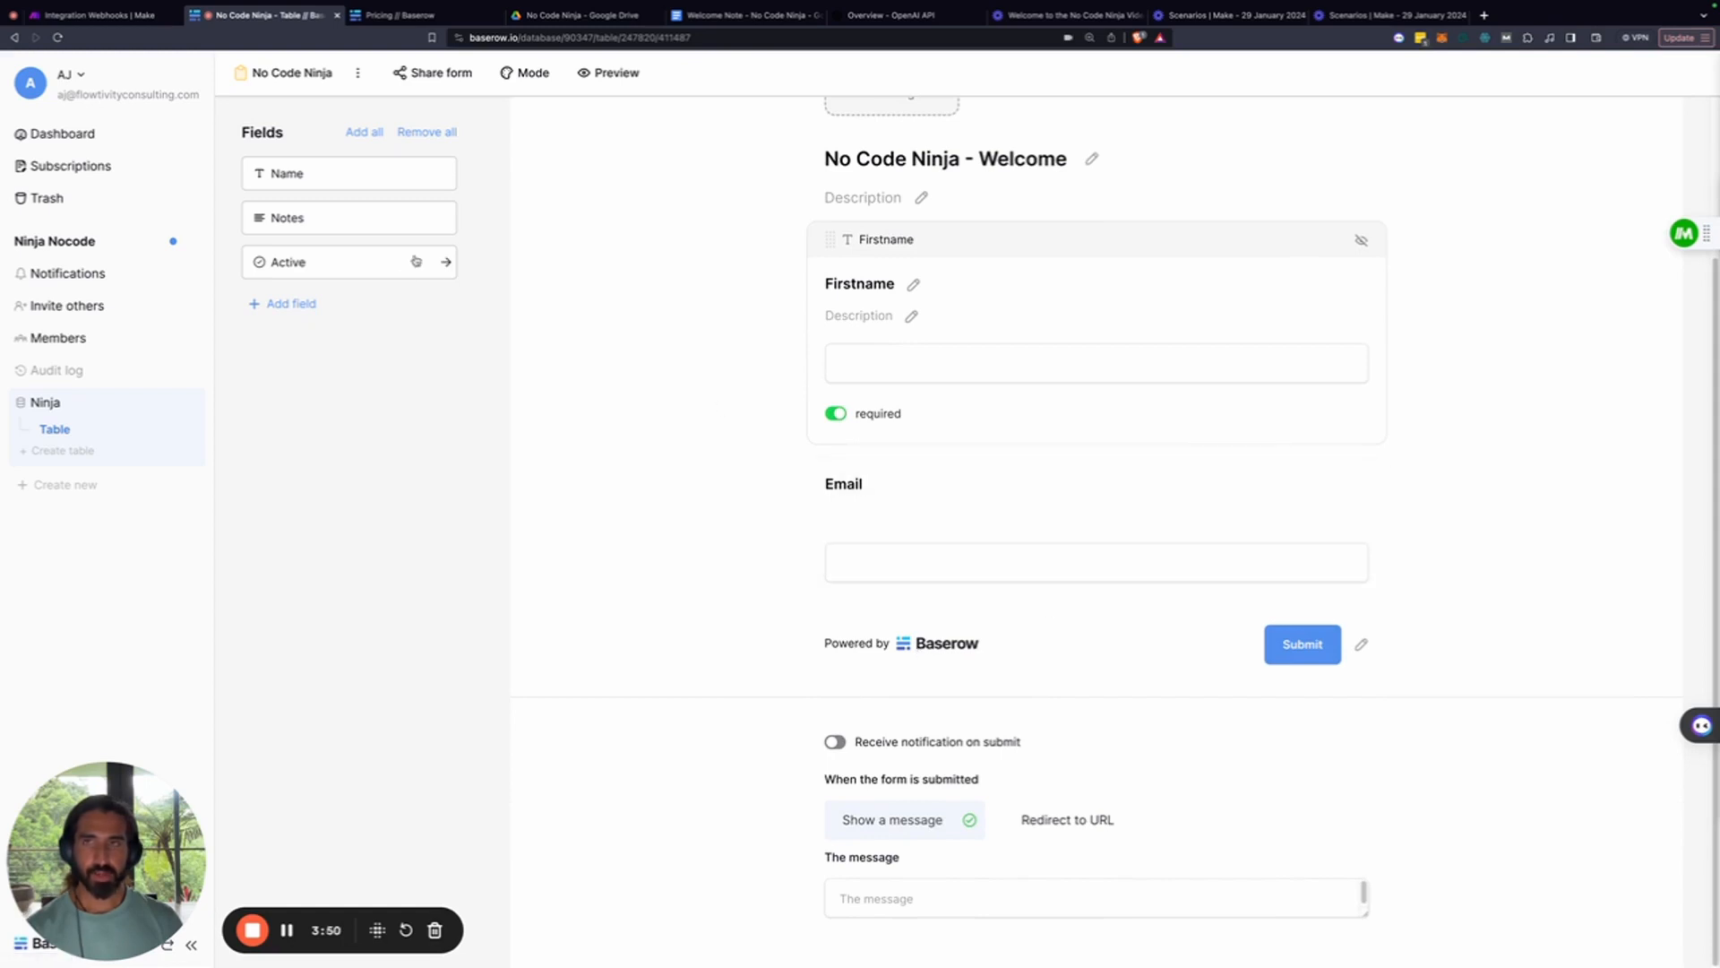
{"action": "left_click", "coordinate": [613, 75]}
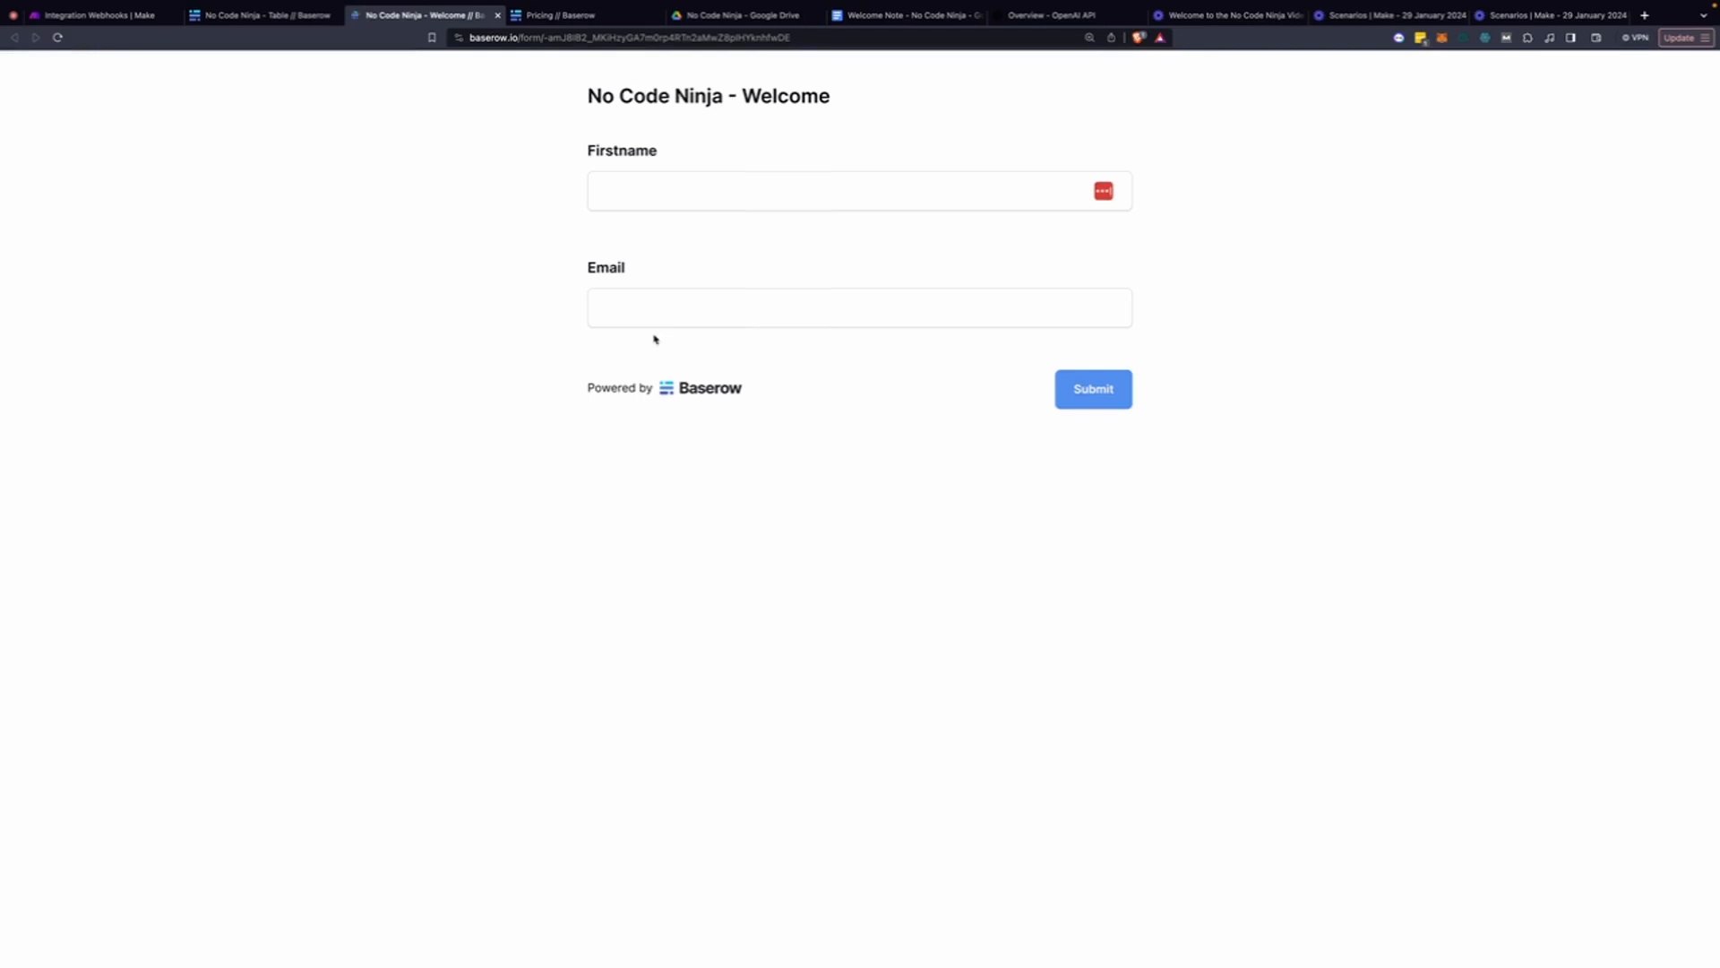
{"action": "left_click", "coordinate": [266, 17]}
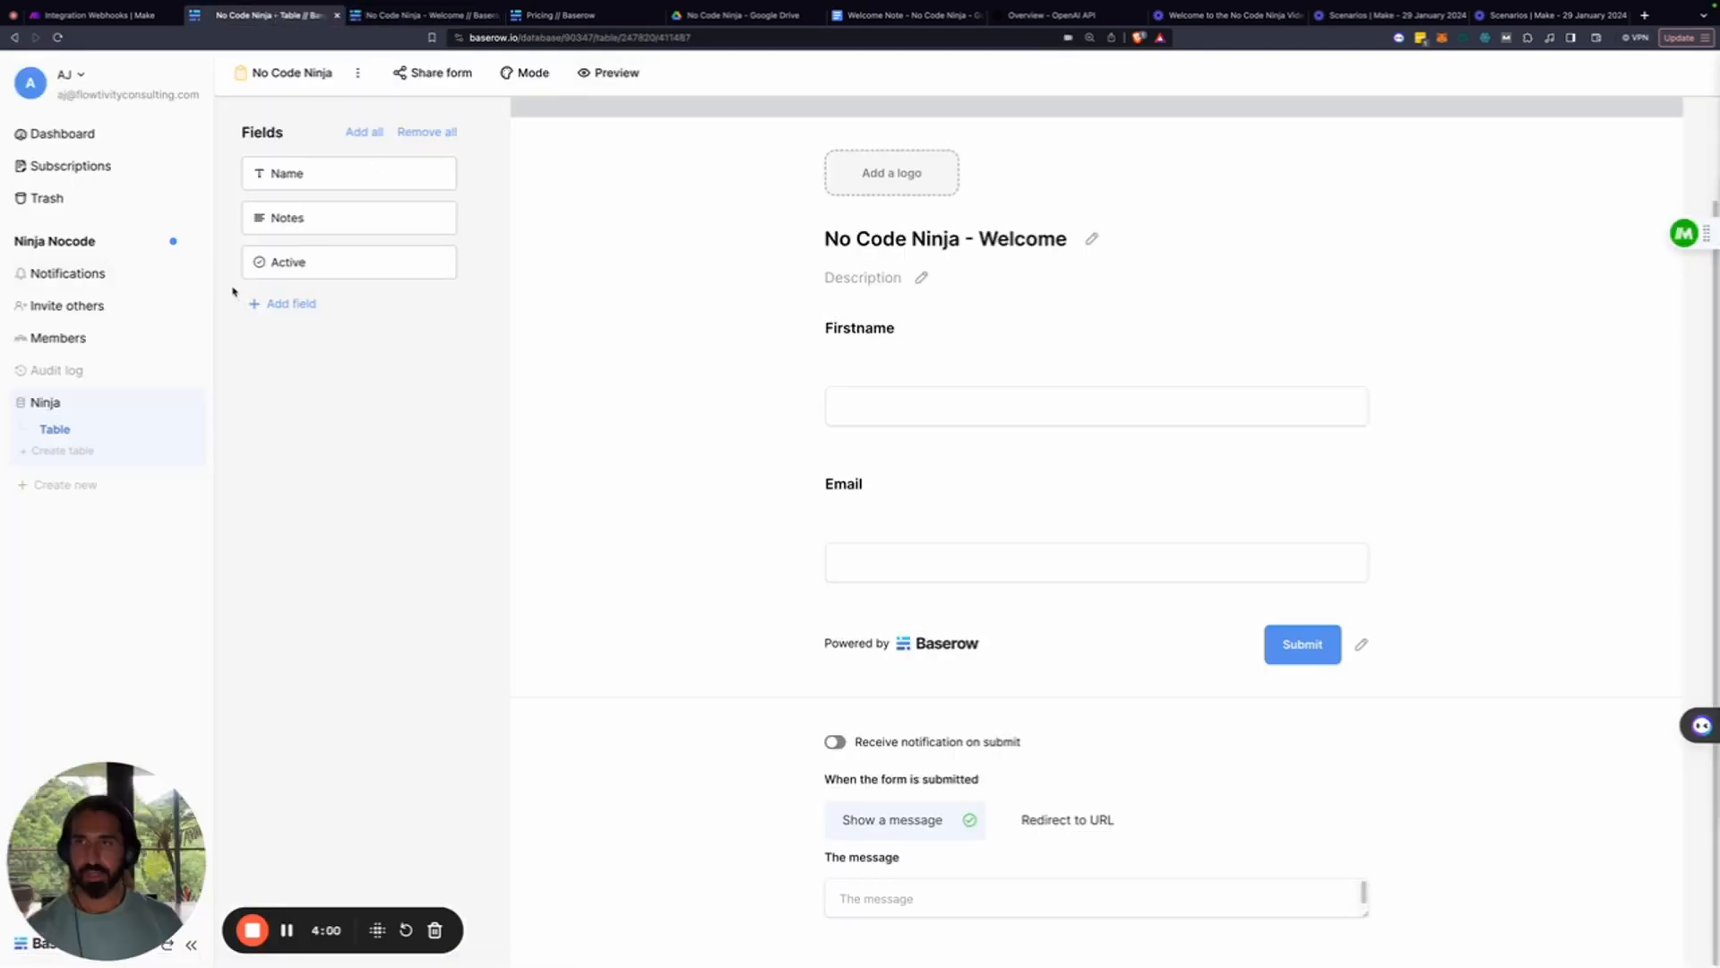
Switch back to the grid view and open the table's webhook settings
{"action": "left_click", "coordinate": [300, 85]}
{"action": "left_click", "coordinate": [262, 180]}
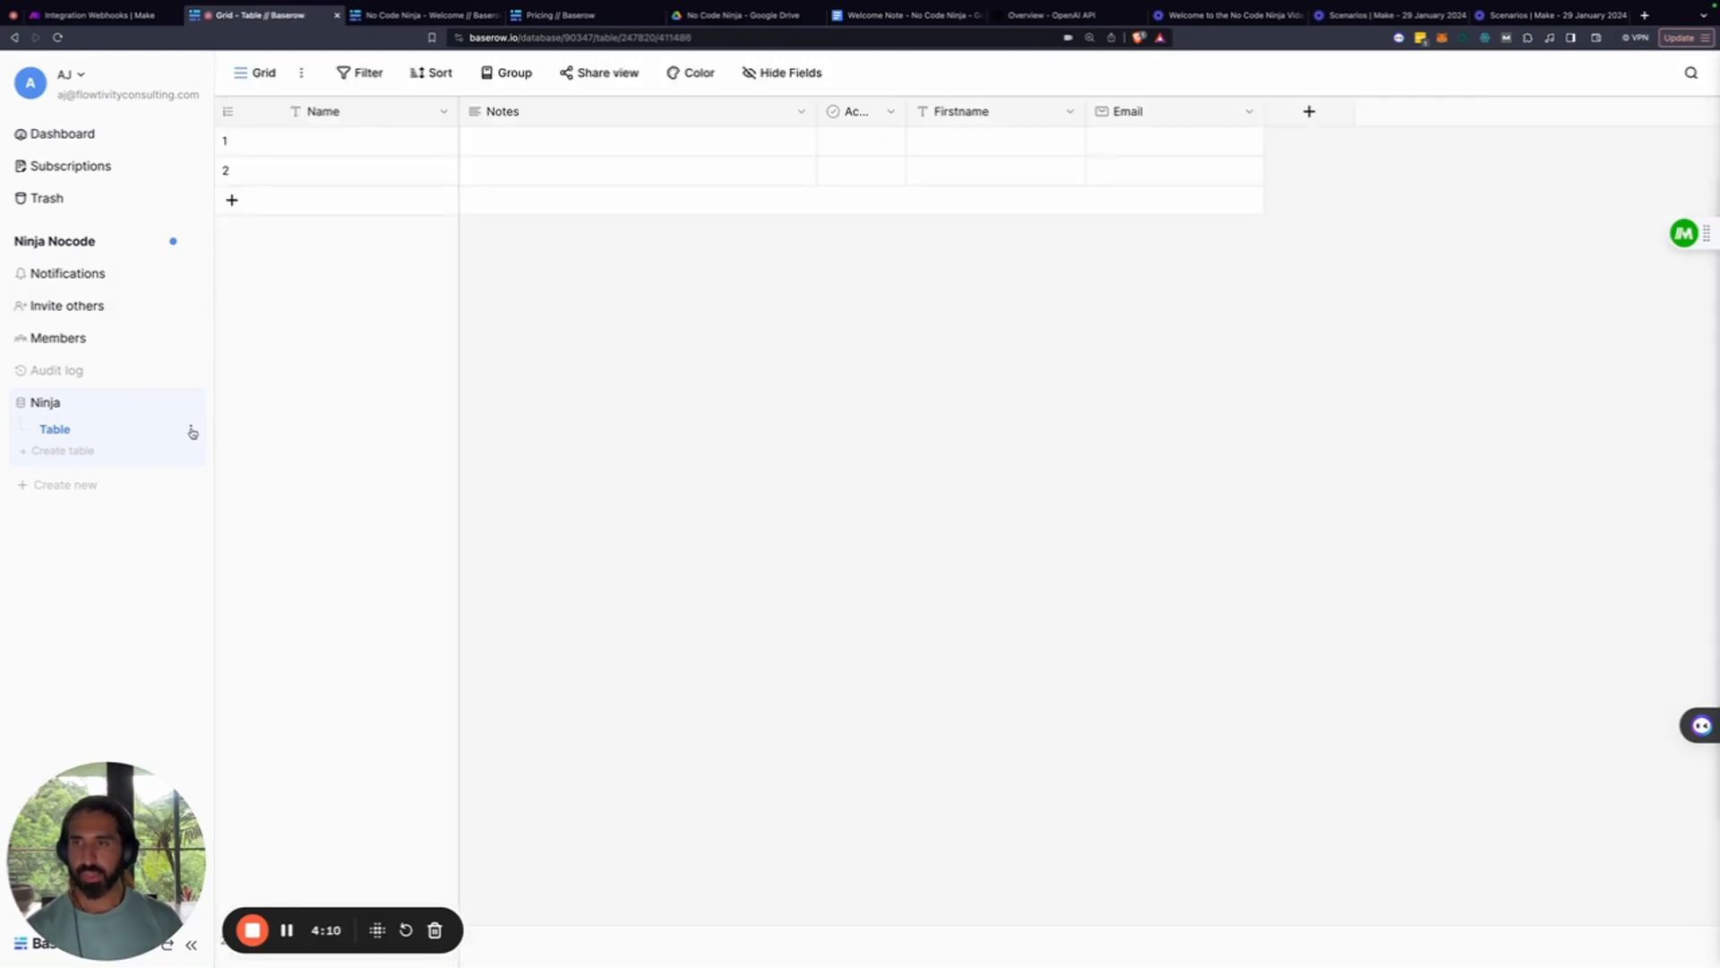
{"action": "left_click", "coordinate": [192, 432]}
{"action": "left_click", "coordinate": [151, 523]}
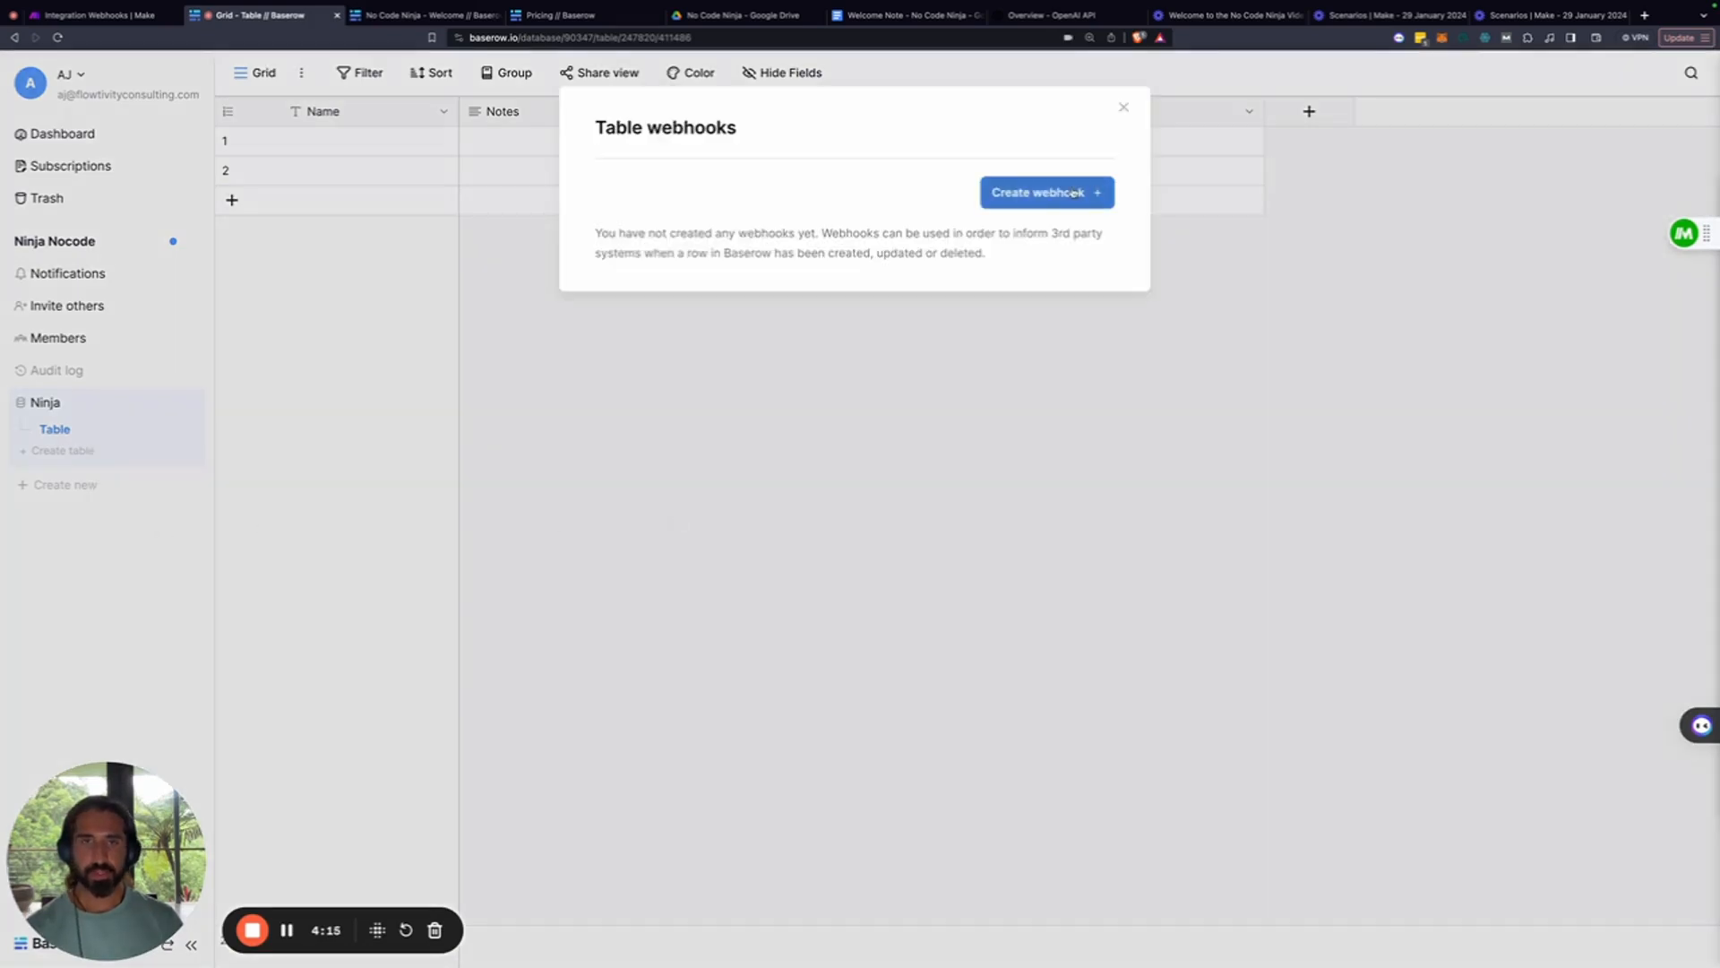
Start a new Baserow webhook and name it 'Ninja'
{"action": "left_click", "coordinate": [1057, 193]}
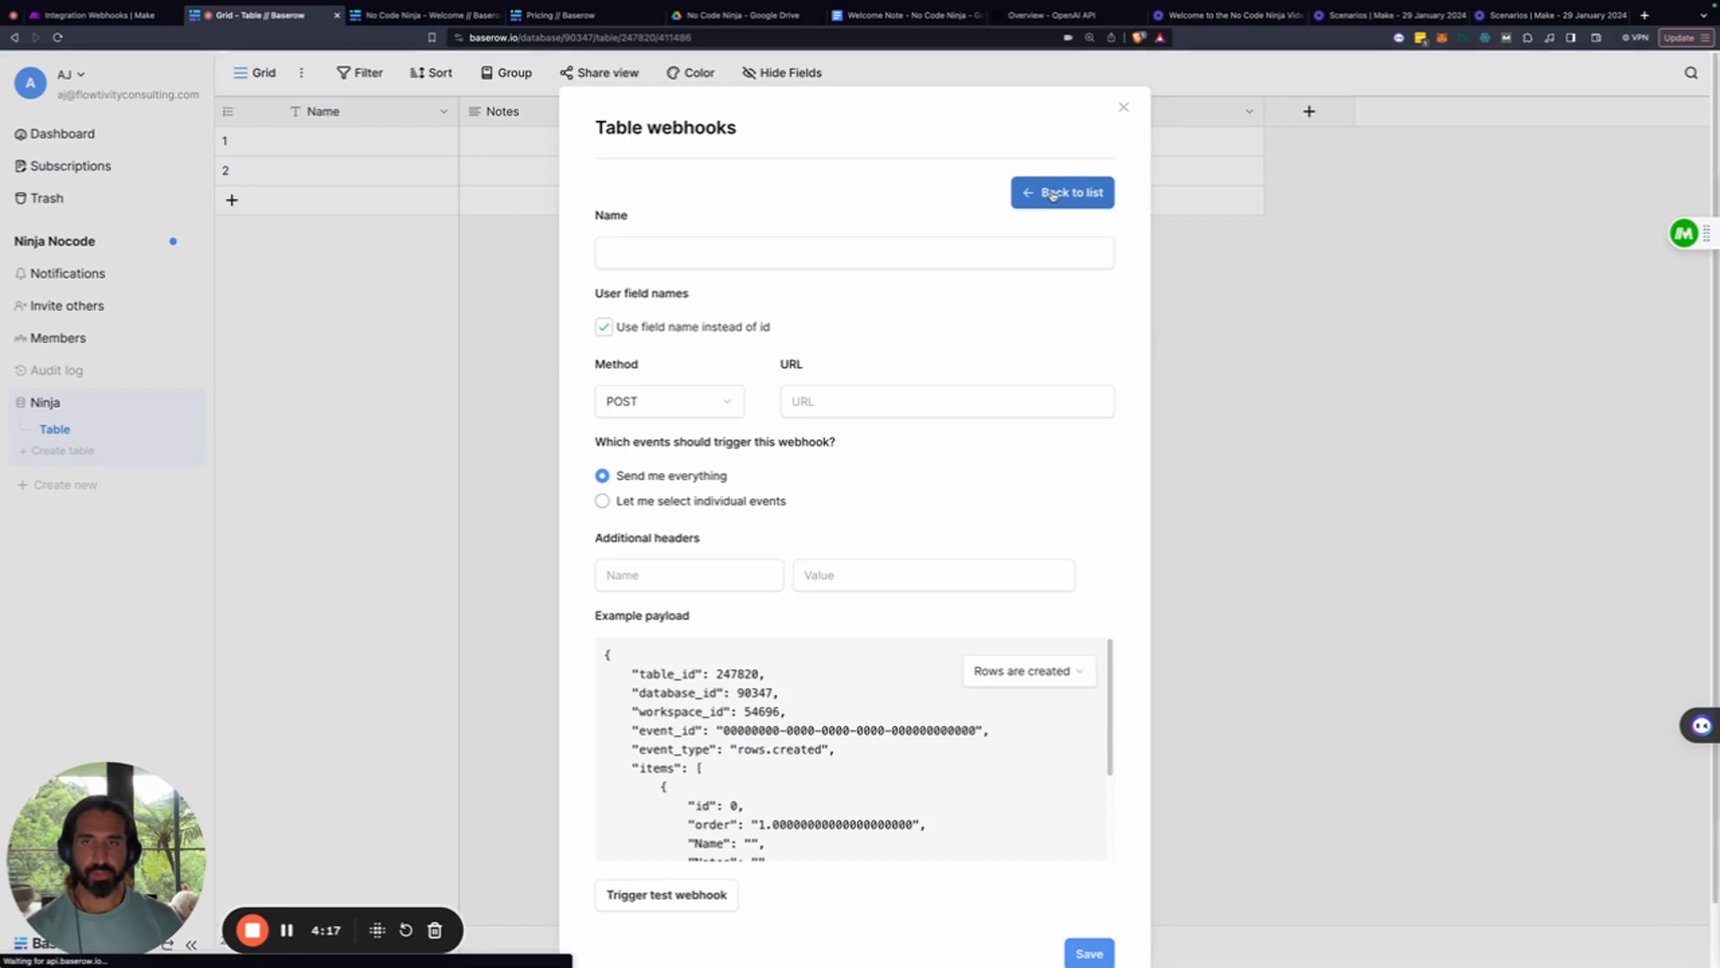
{"action": "left_click", "coordinate": [695, 251]}
{"action": "type", "text": "Ninja"}
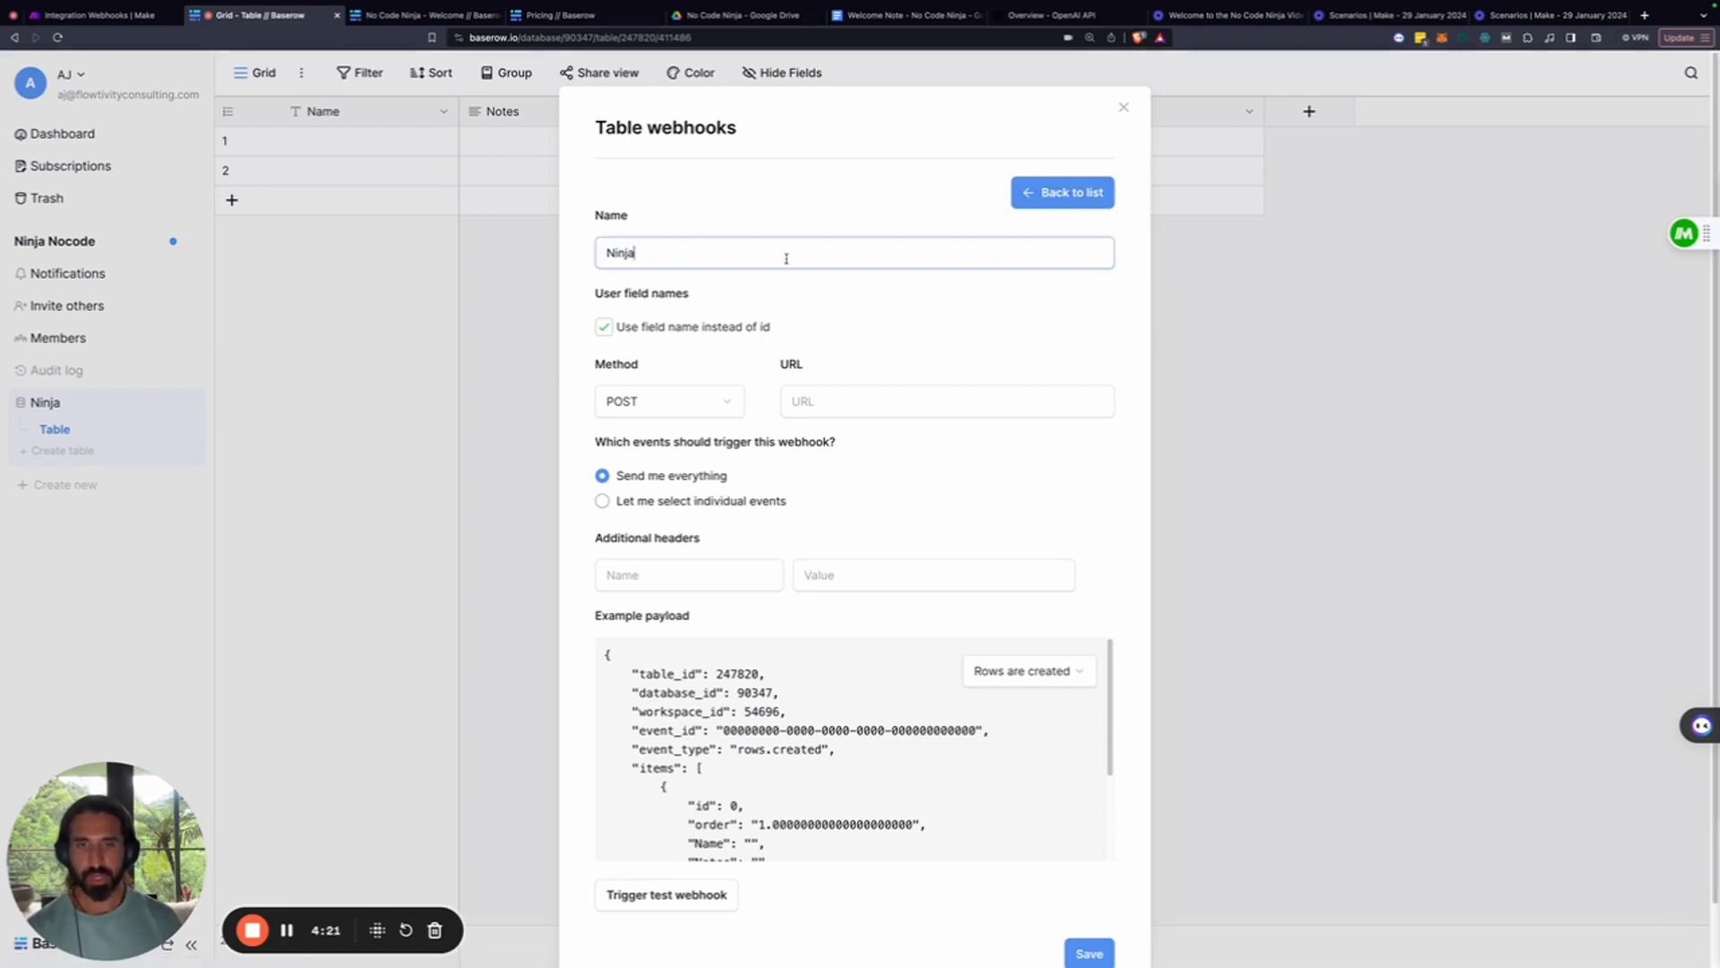
{"action": "scroll", "coordinate": [878, 466], "scroll_direction": "down", "scroll_amount": 2}
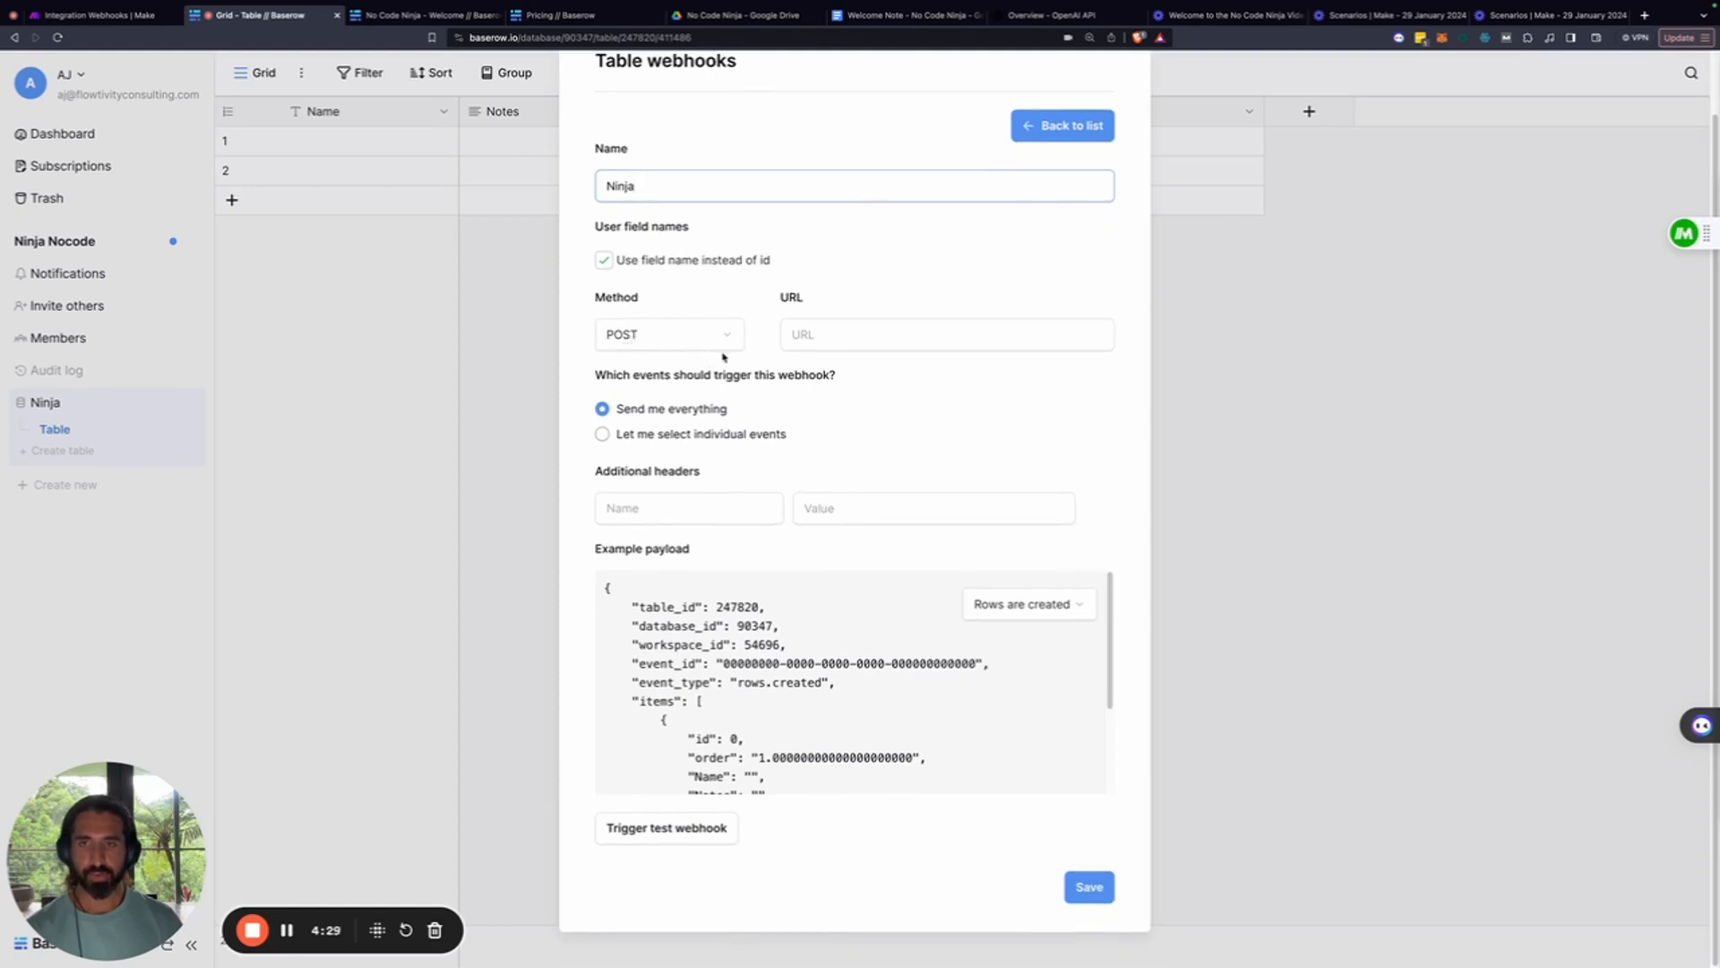
Copy the ninja webhook address from Make's Webhooks module and return to Baserow
{"action": "left_click", "coordinate": [133, 18]}
{"action": "left_click", "coordinate": [968, 488]}
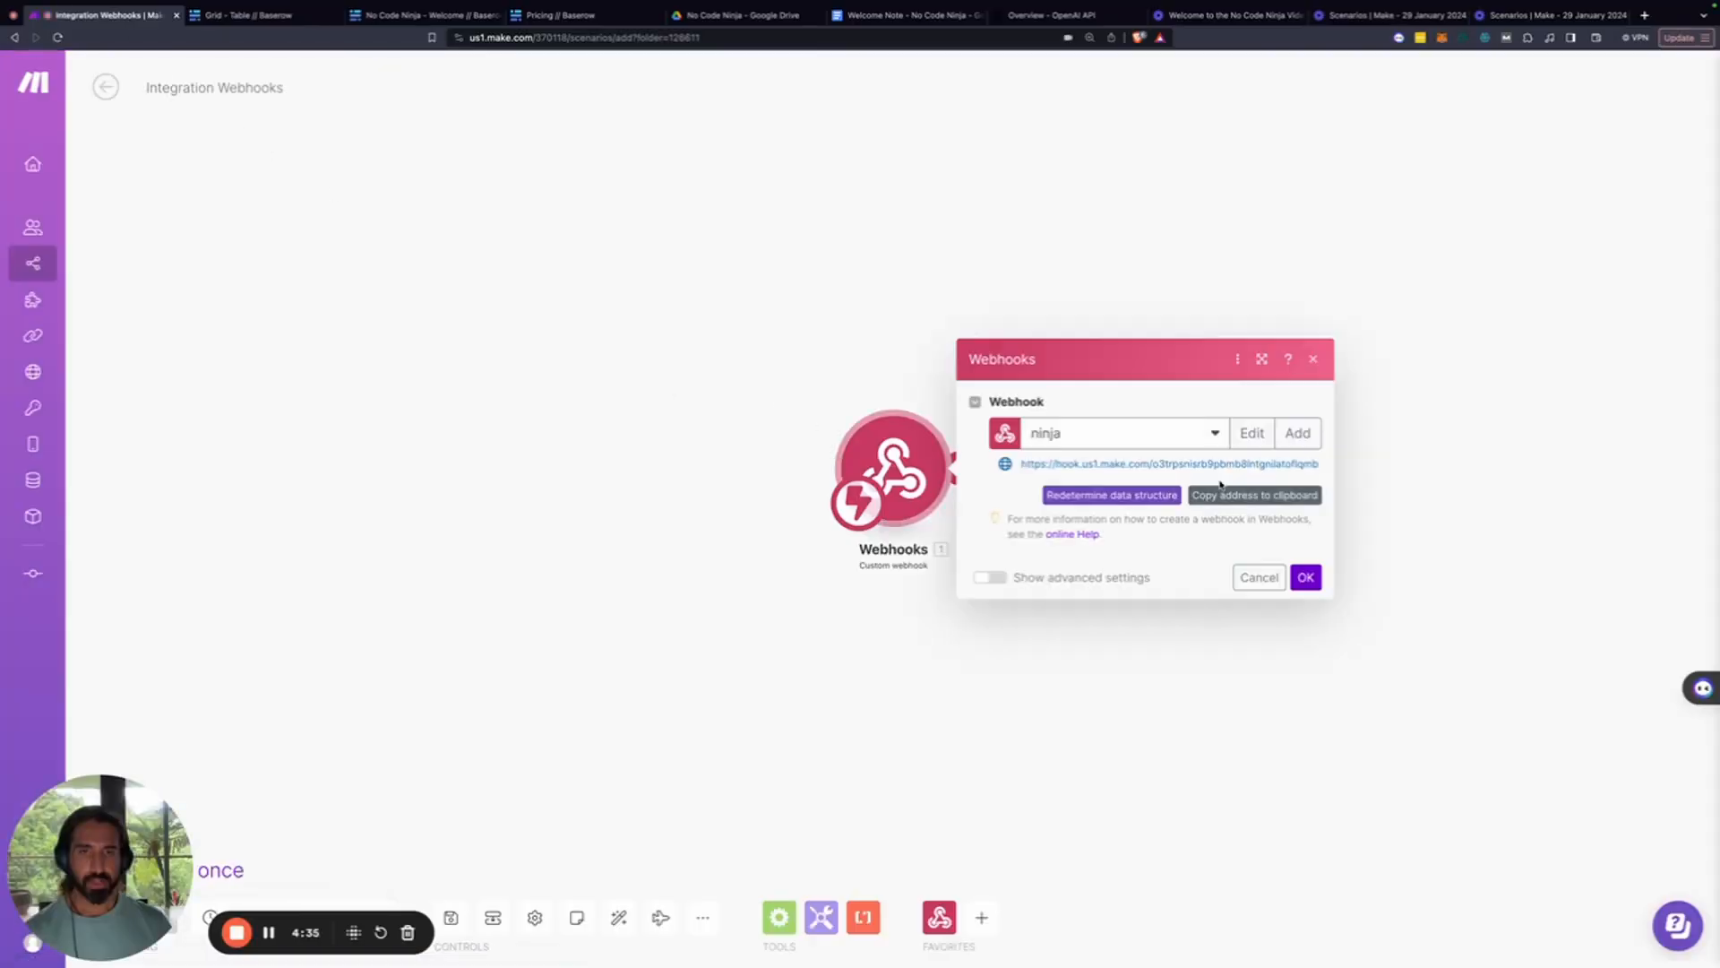
{"action": "left_click", "coordinate": [1254, 494]}
{"action": "left_click", "coordinate": [1227, 500]}
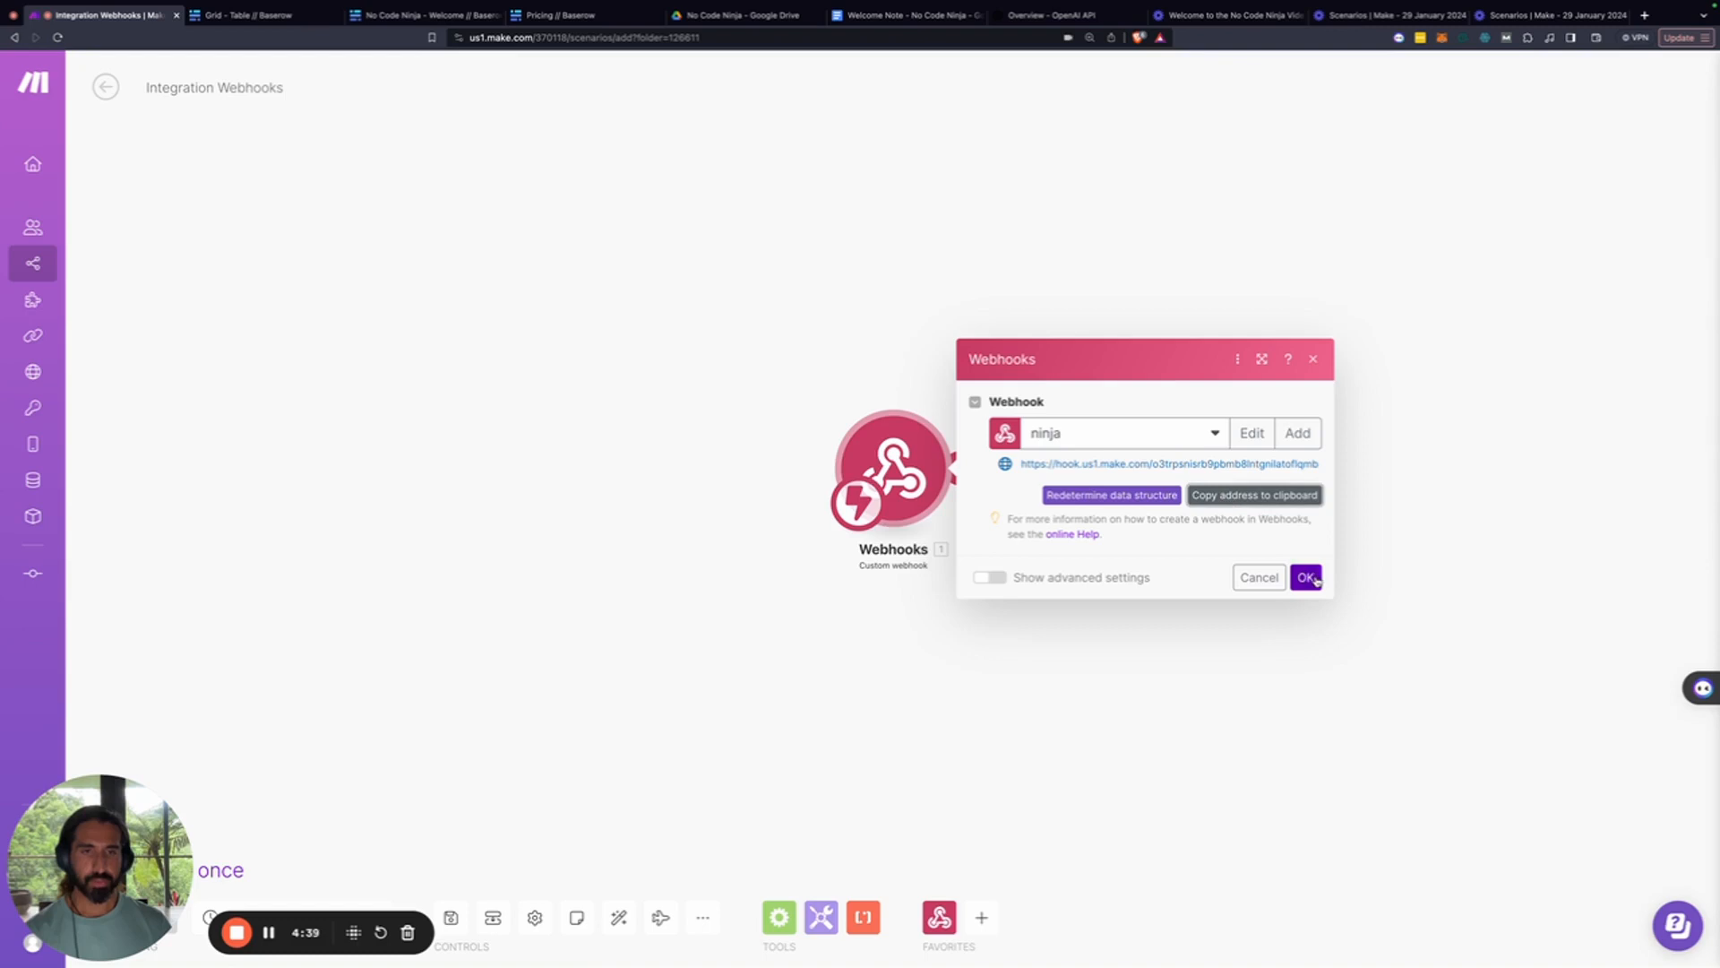
{"action": "left_click", "coordinate": [1307, 577]}
{"action": "left_click", "coordinate": [240, 16]}
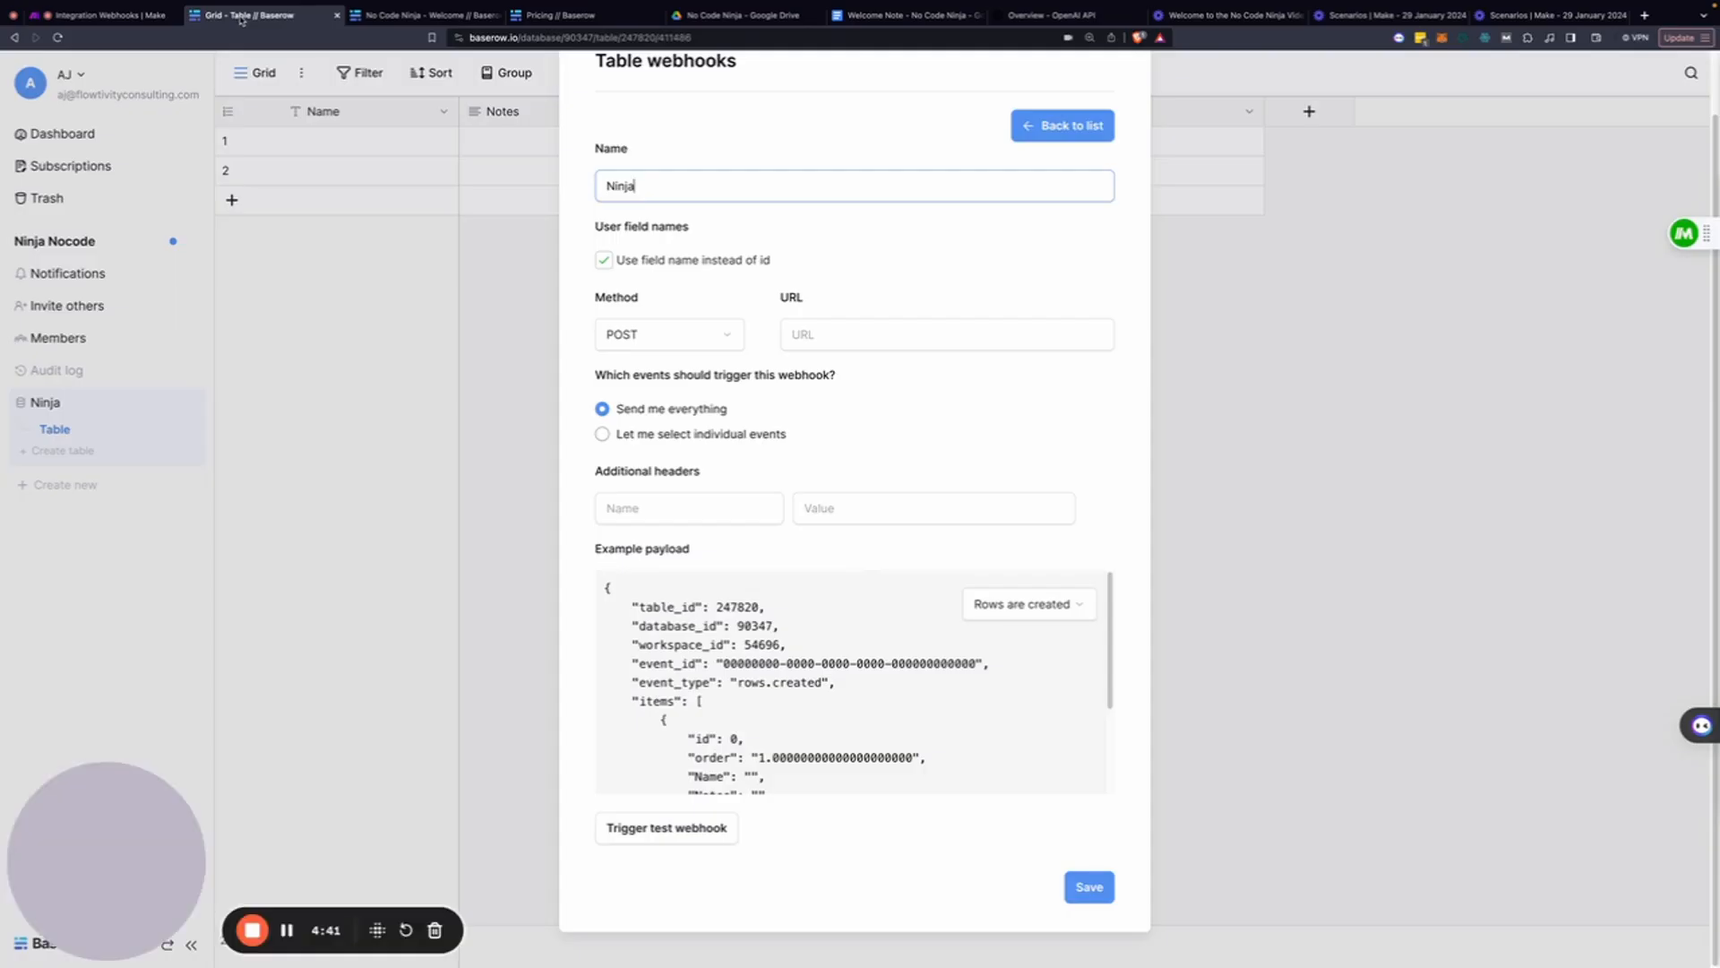
Paste the Make hook URL, trigger only on 'Rows are created', and save the webhook
{"action": "left_click", "coordinate": [860, 333]}
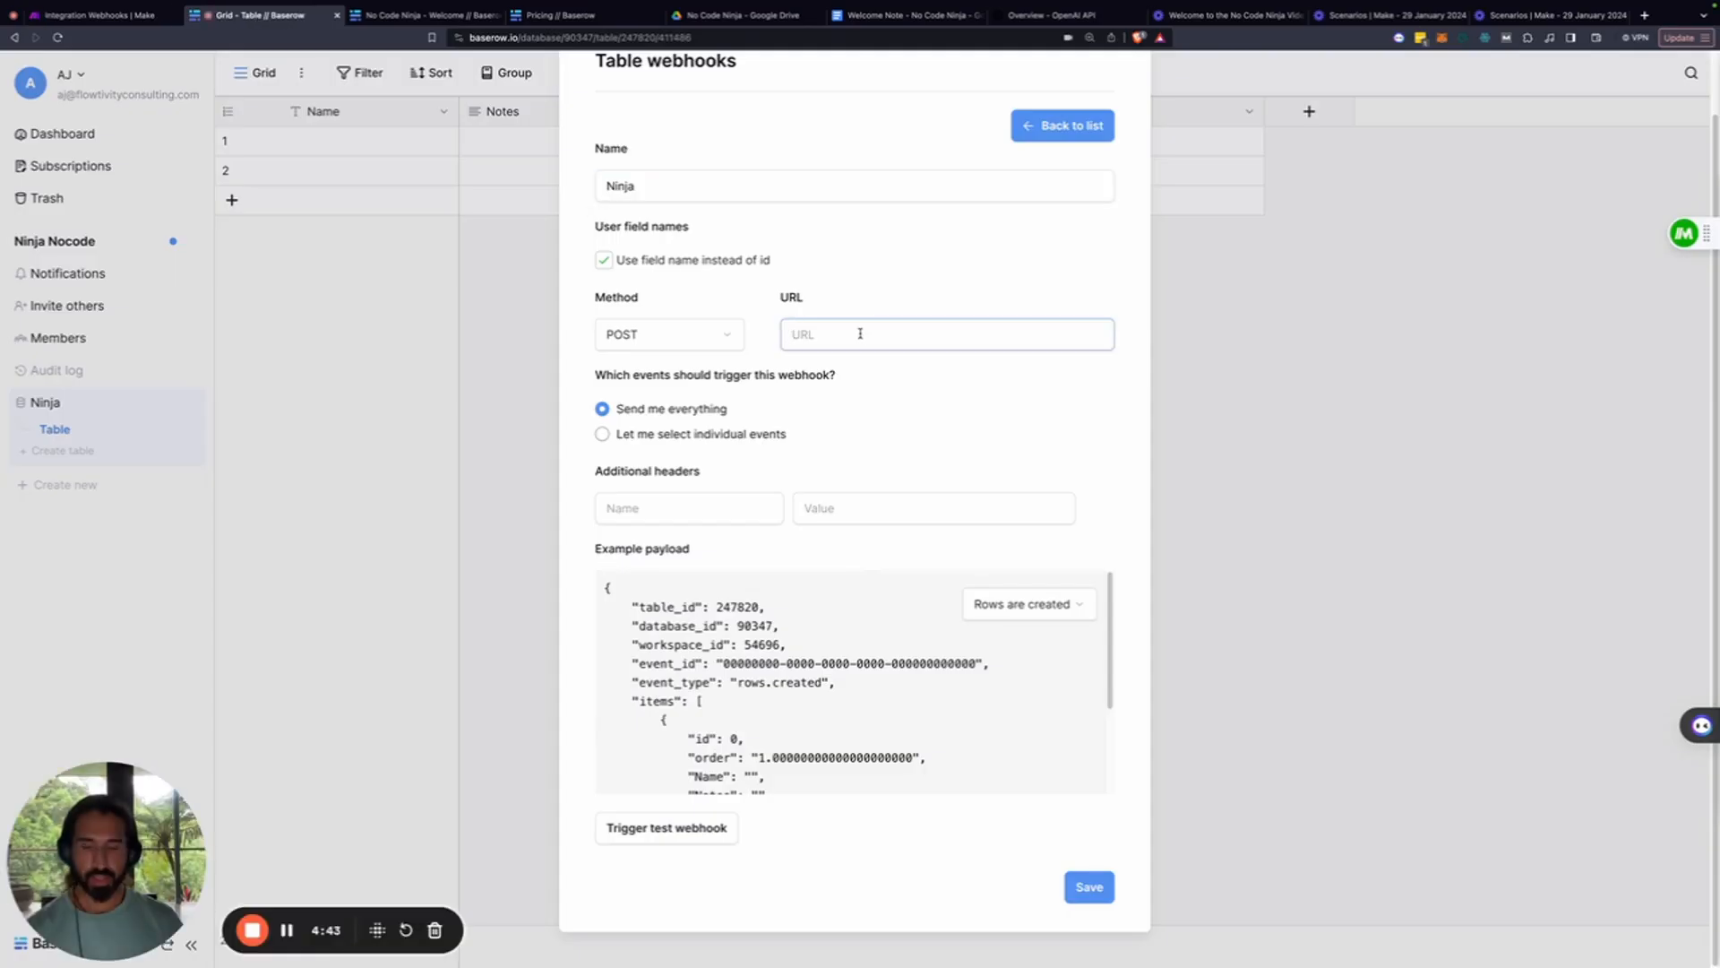
{"action": "key", "text": "super+v"}
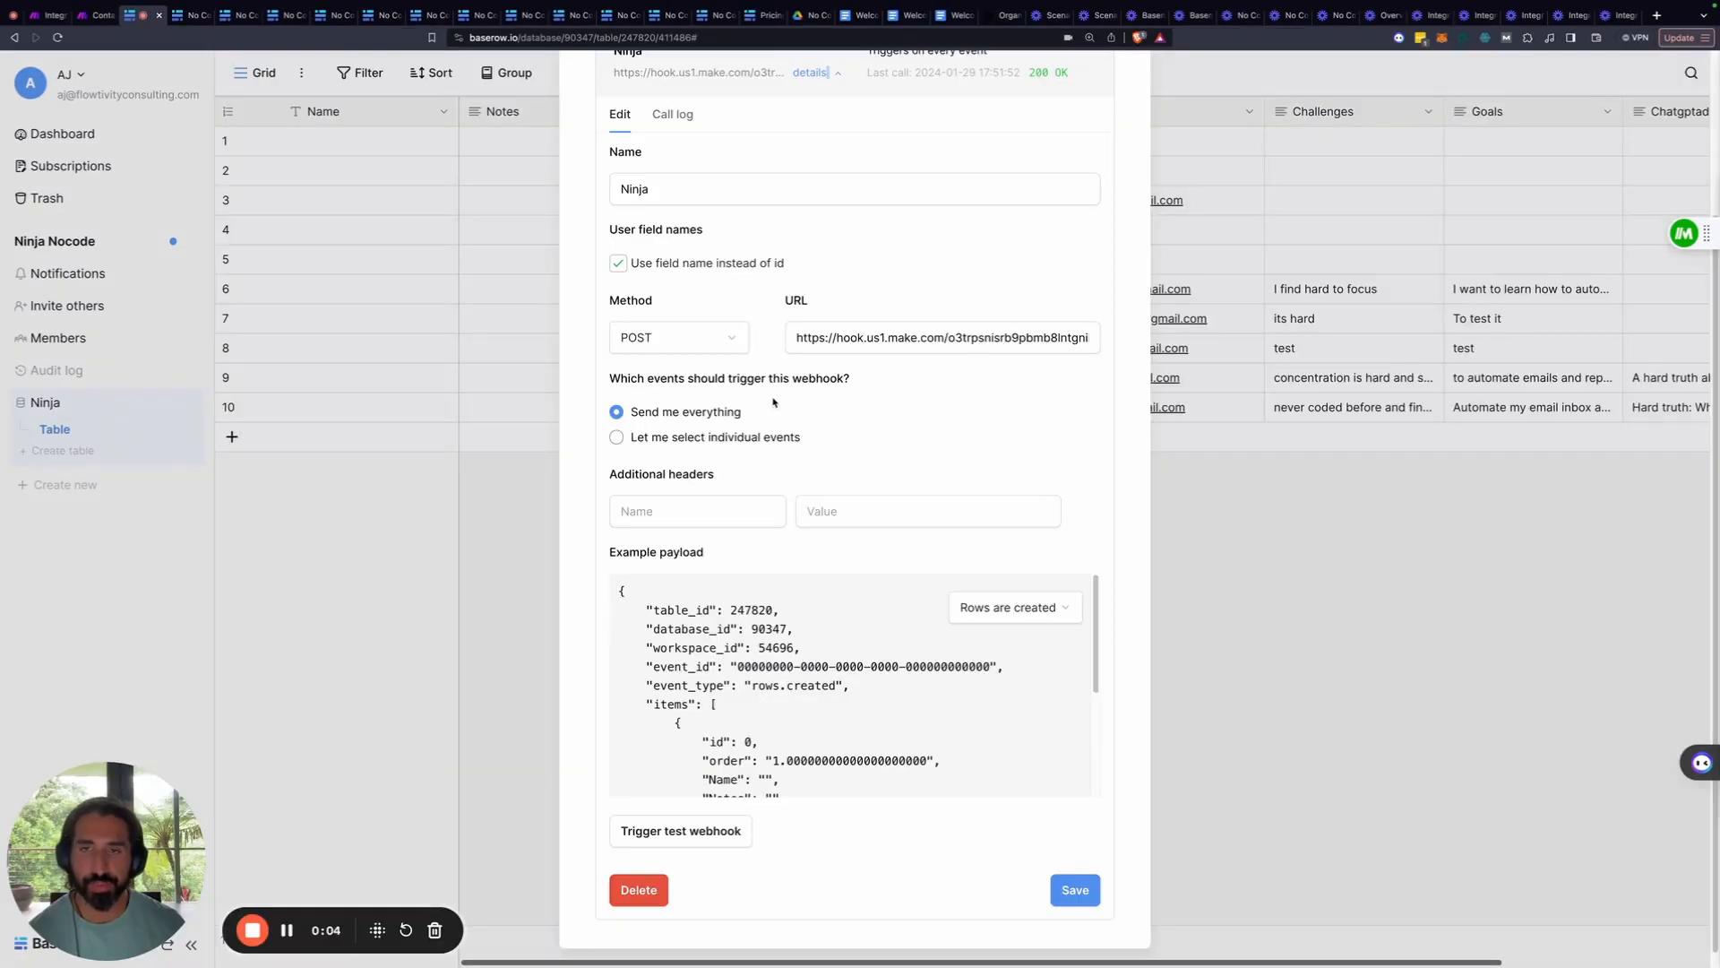
{"action": "left_click", "coordinate": [617, 438]}
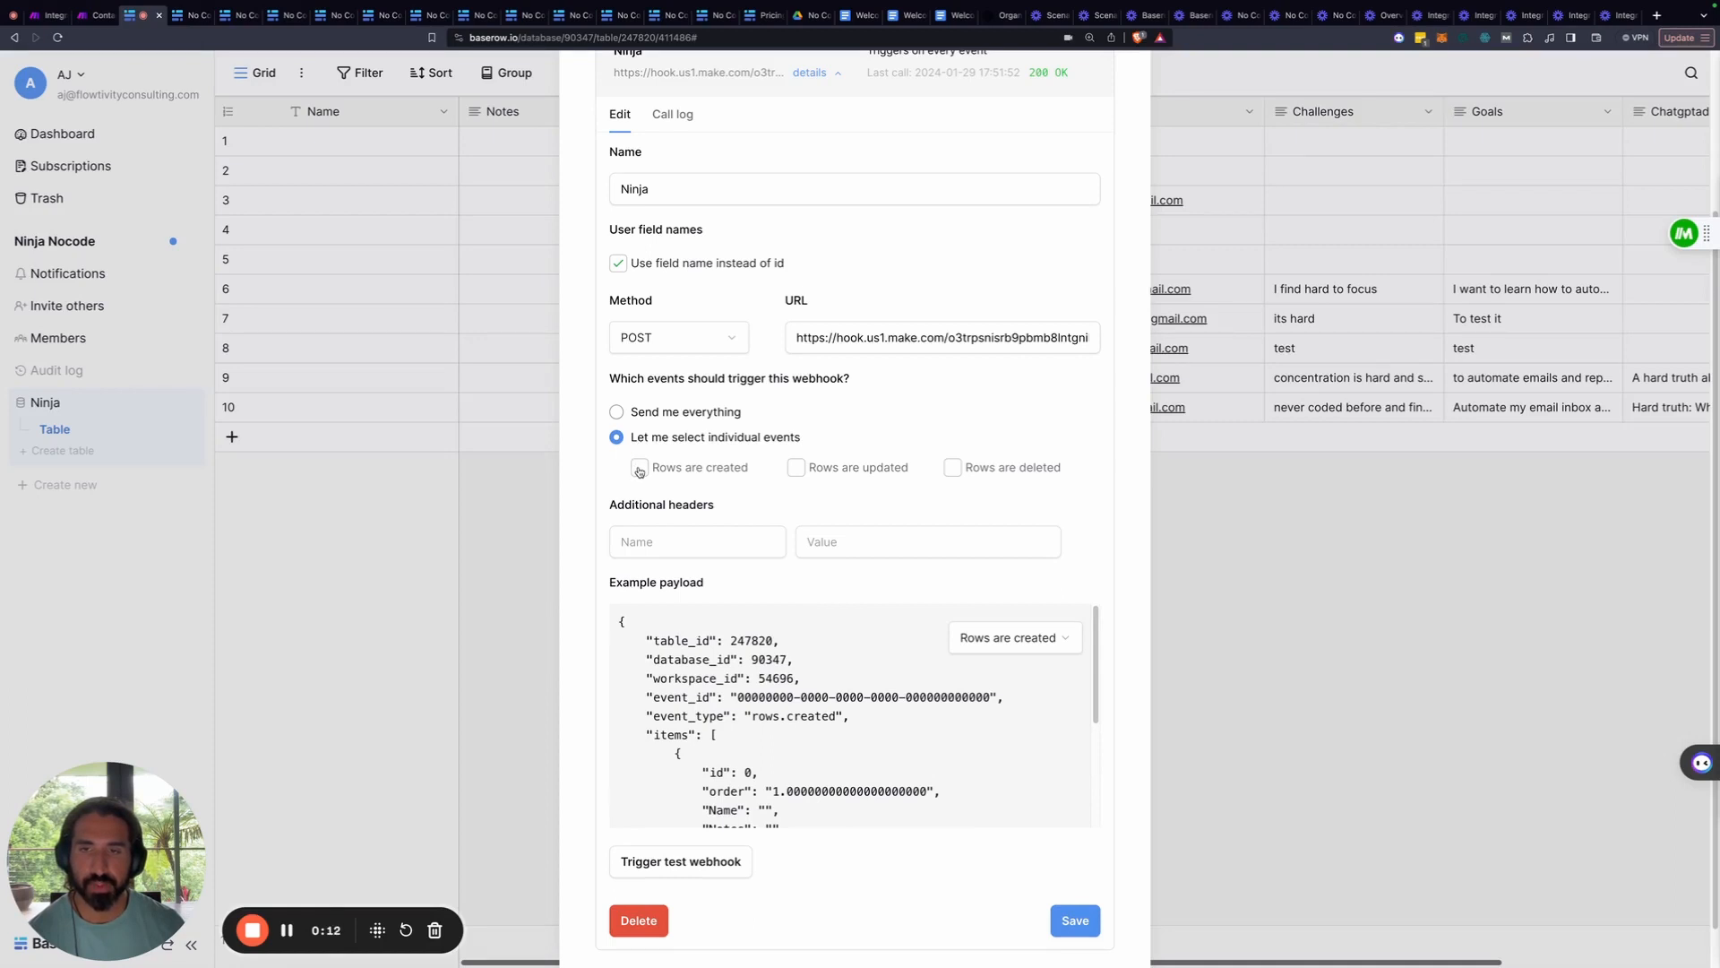
{"action": "left_click", "coordinate": [639, 469]}
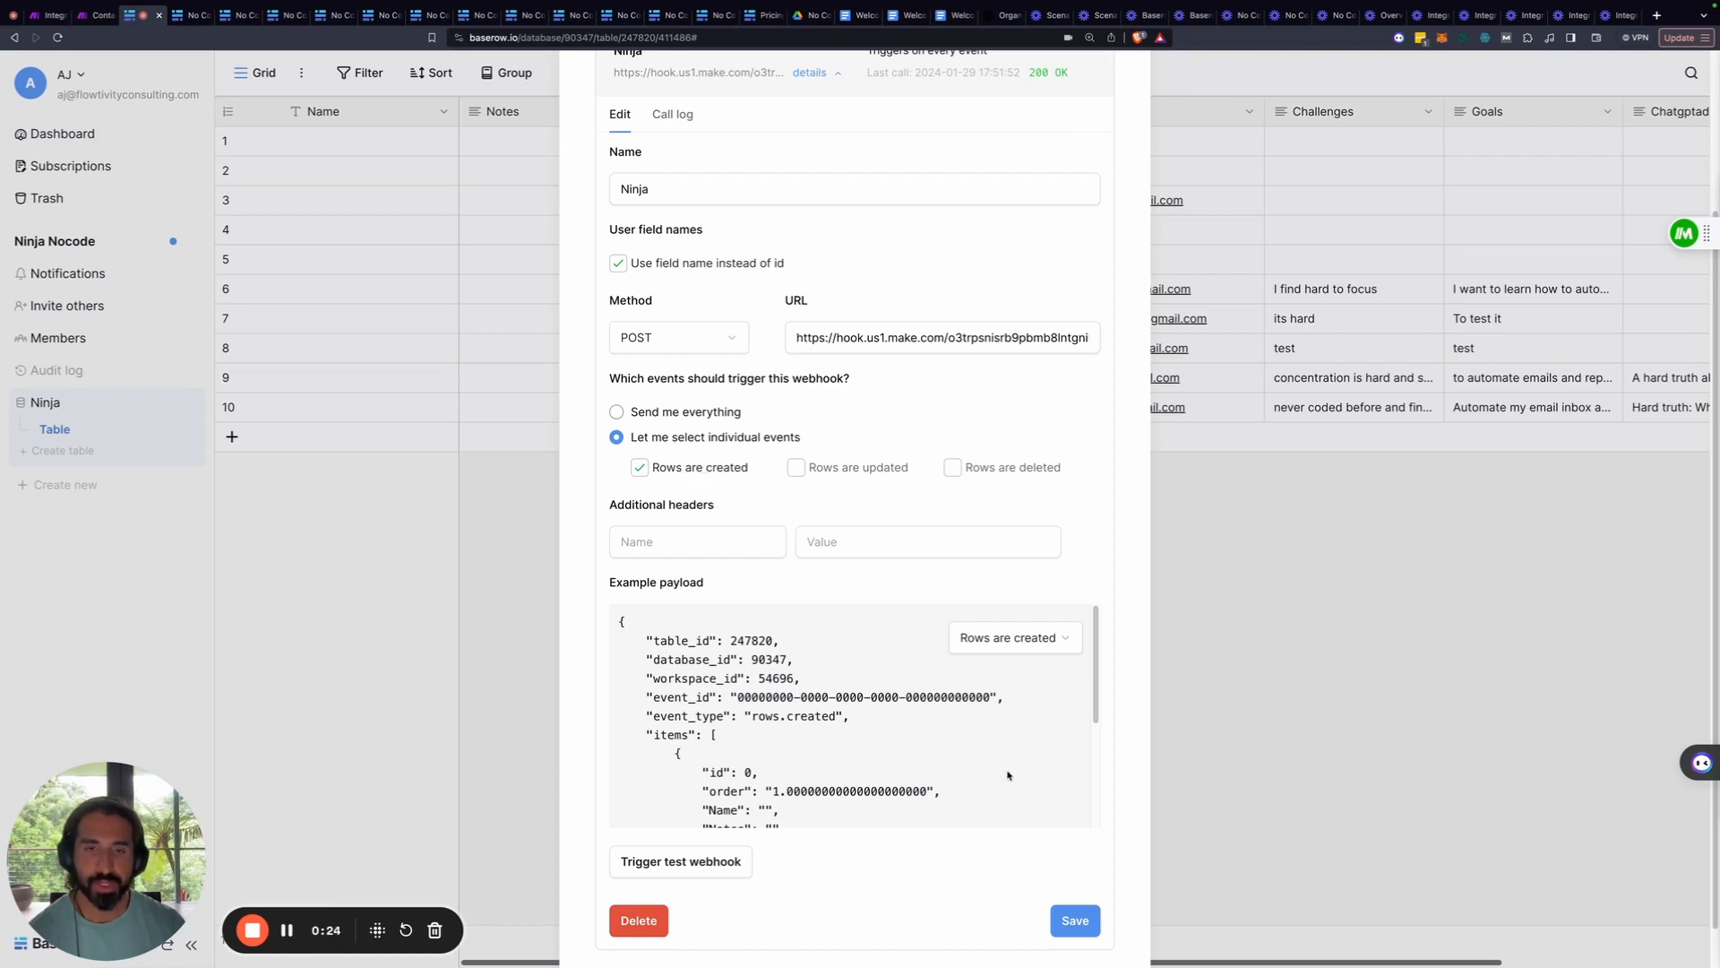
{"action": "left_click", "coordinate": [1075, 920]}
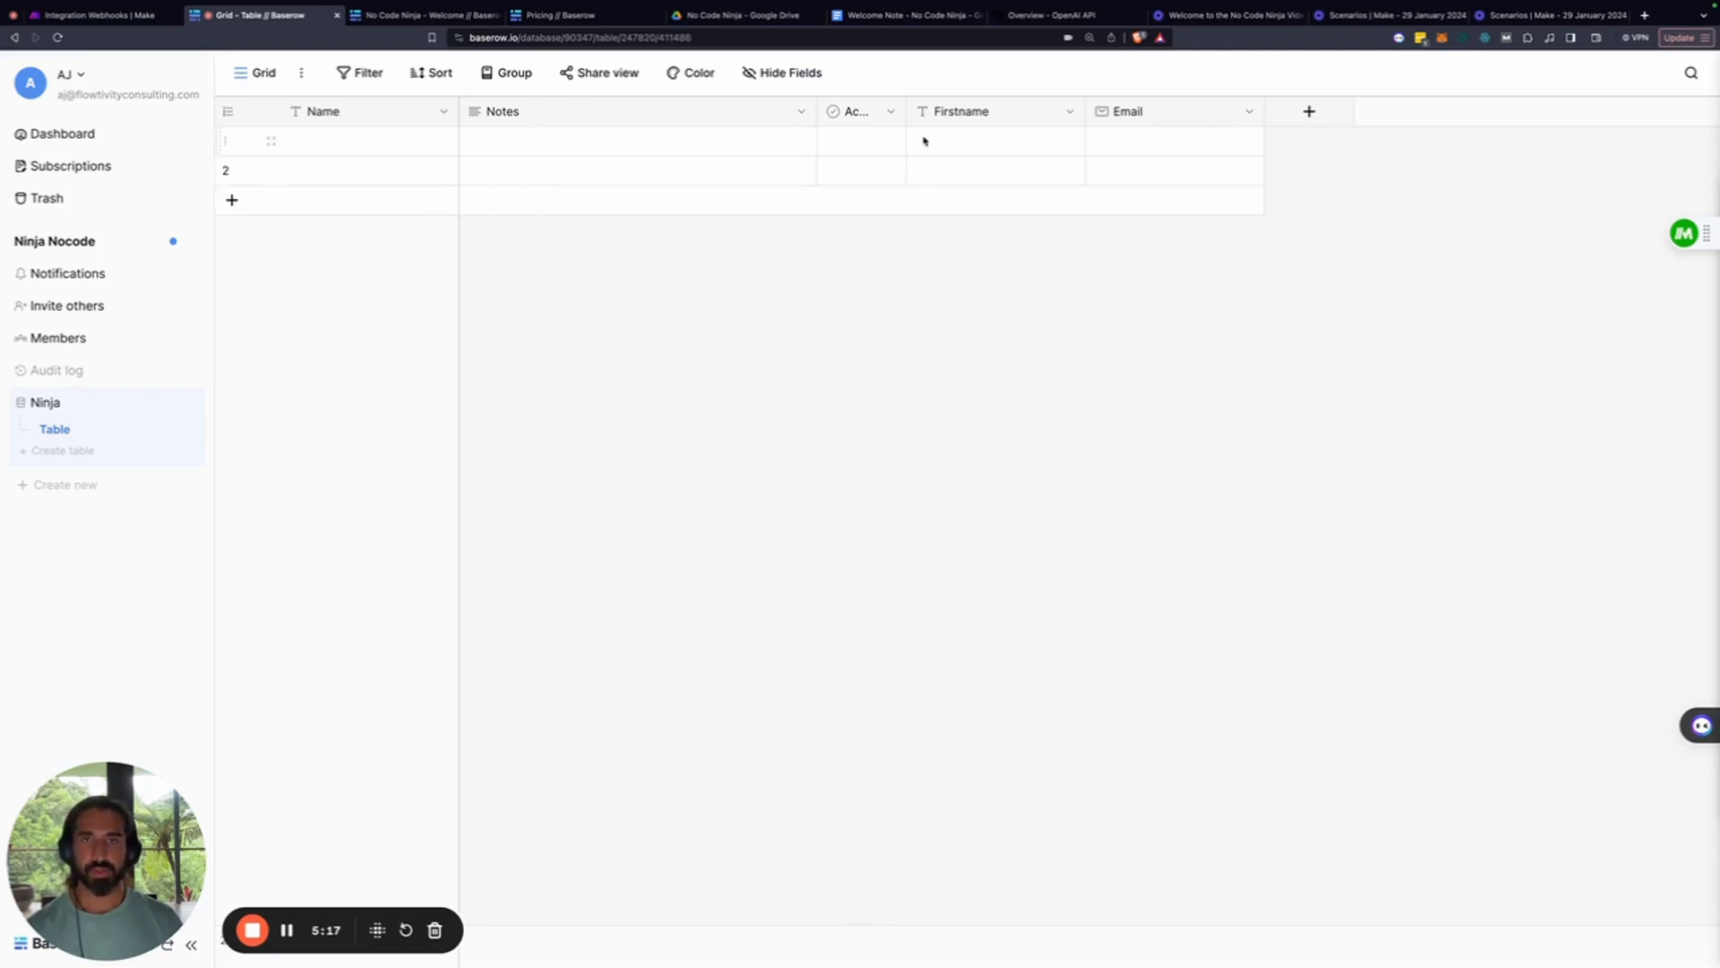
Switch to the No Code Ninja form view and preview it in a new tab
{"action": "left_click", "coordinate": [252, 75]}
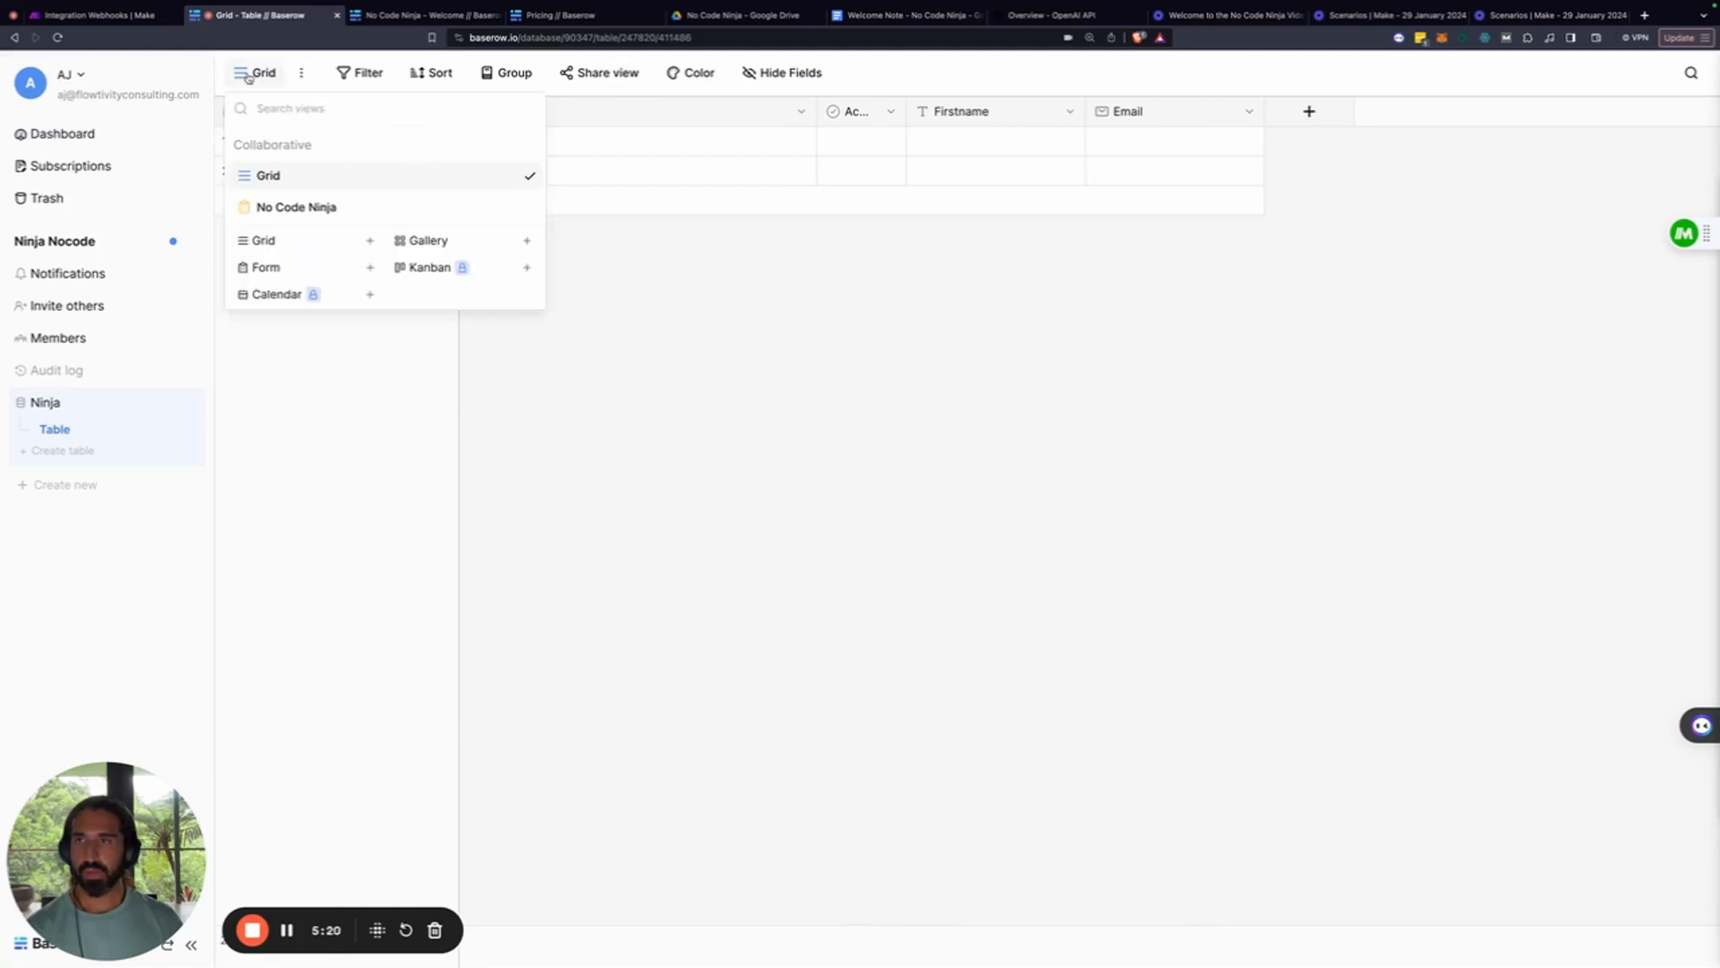
{"action": "left_click", "coordinate": [306, 218]}
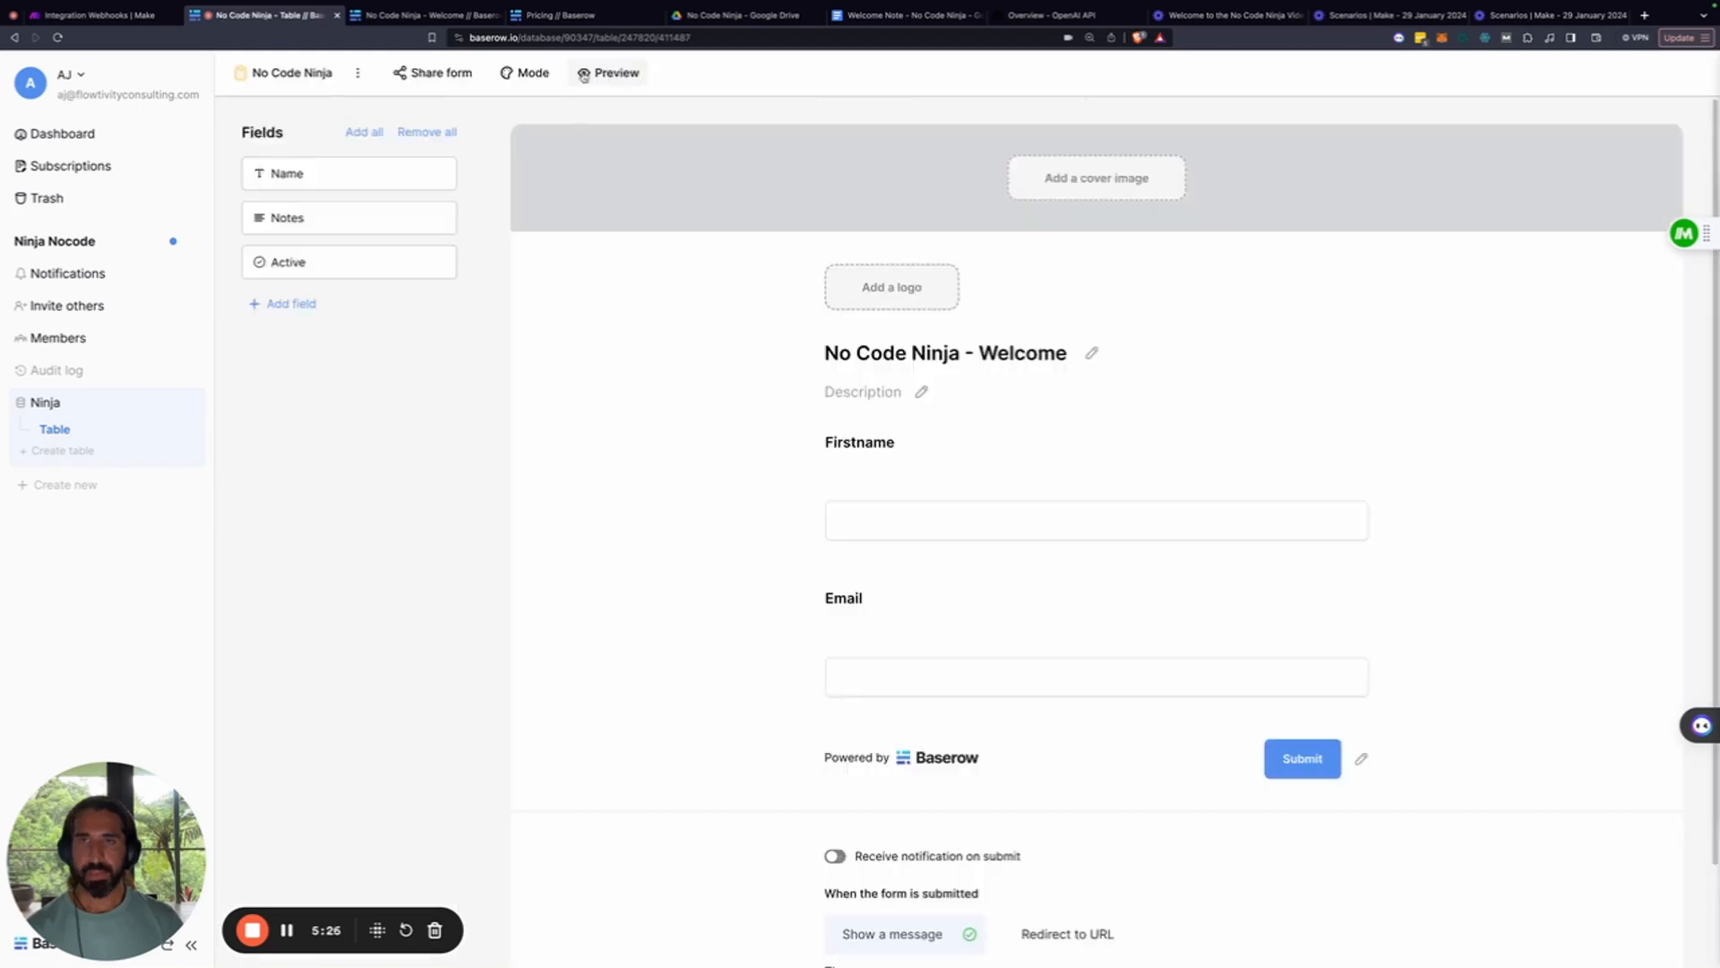
{"action": "left_click", "coordinate": [612, 75]}
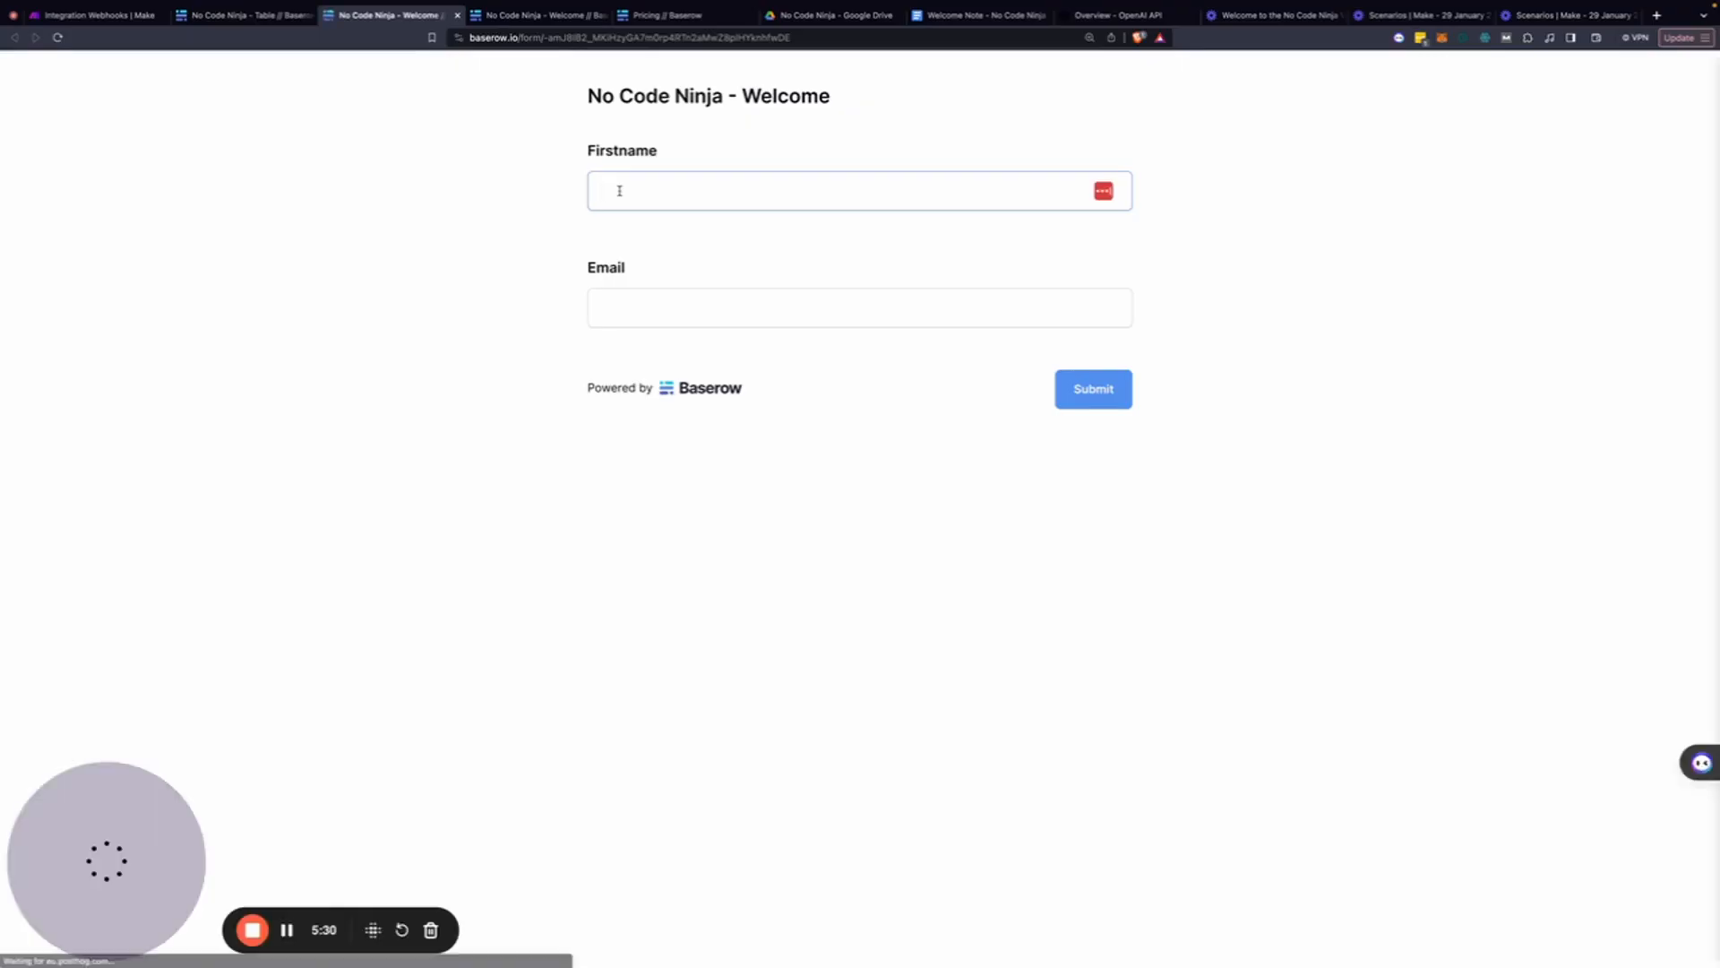
Fill in a test first name and email address, submit the form, and return to Make
{"action": "type", "text": "Jeff"}
{"action": "key", "text": "Tab"}
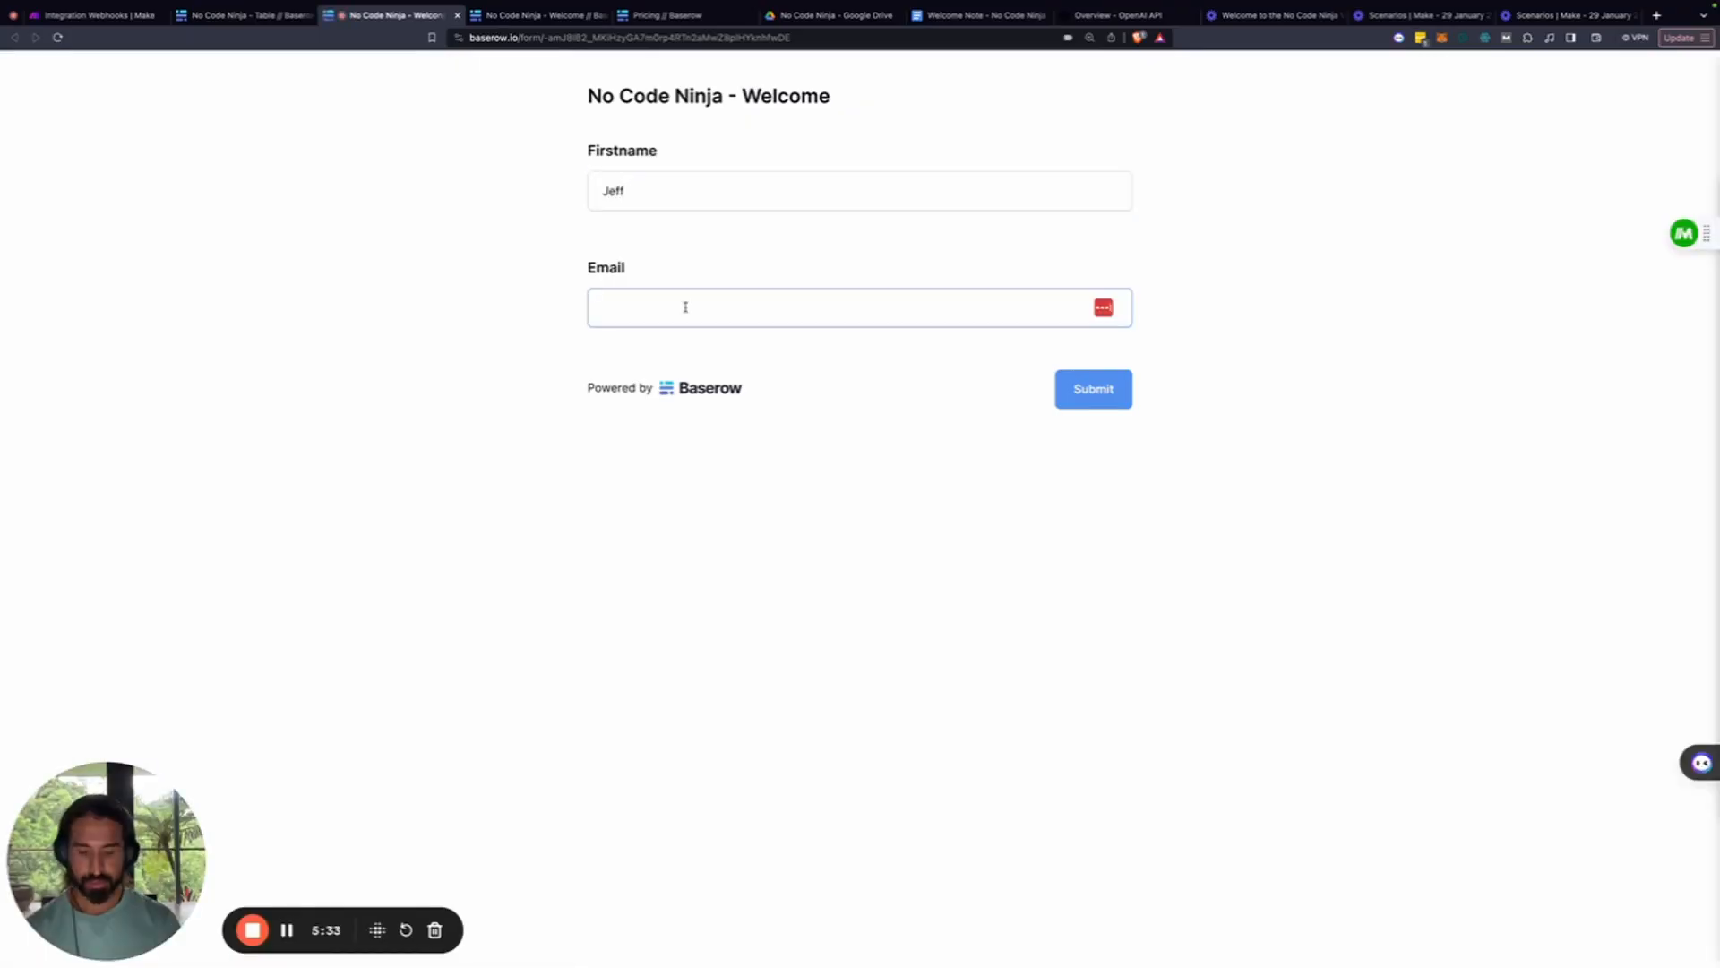
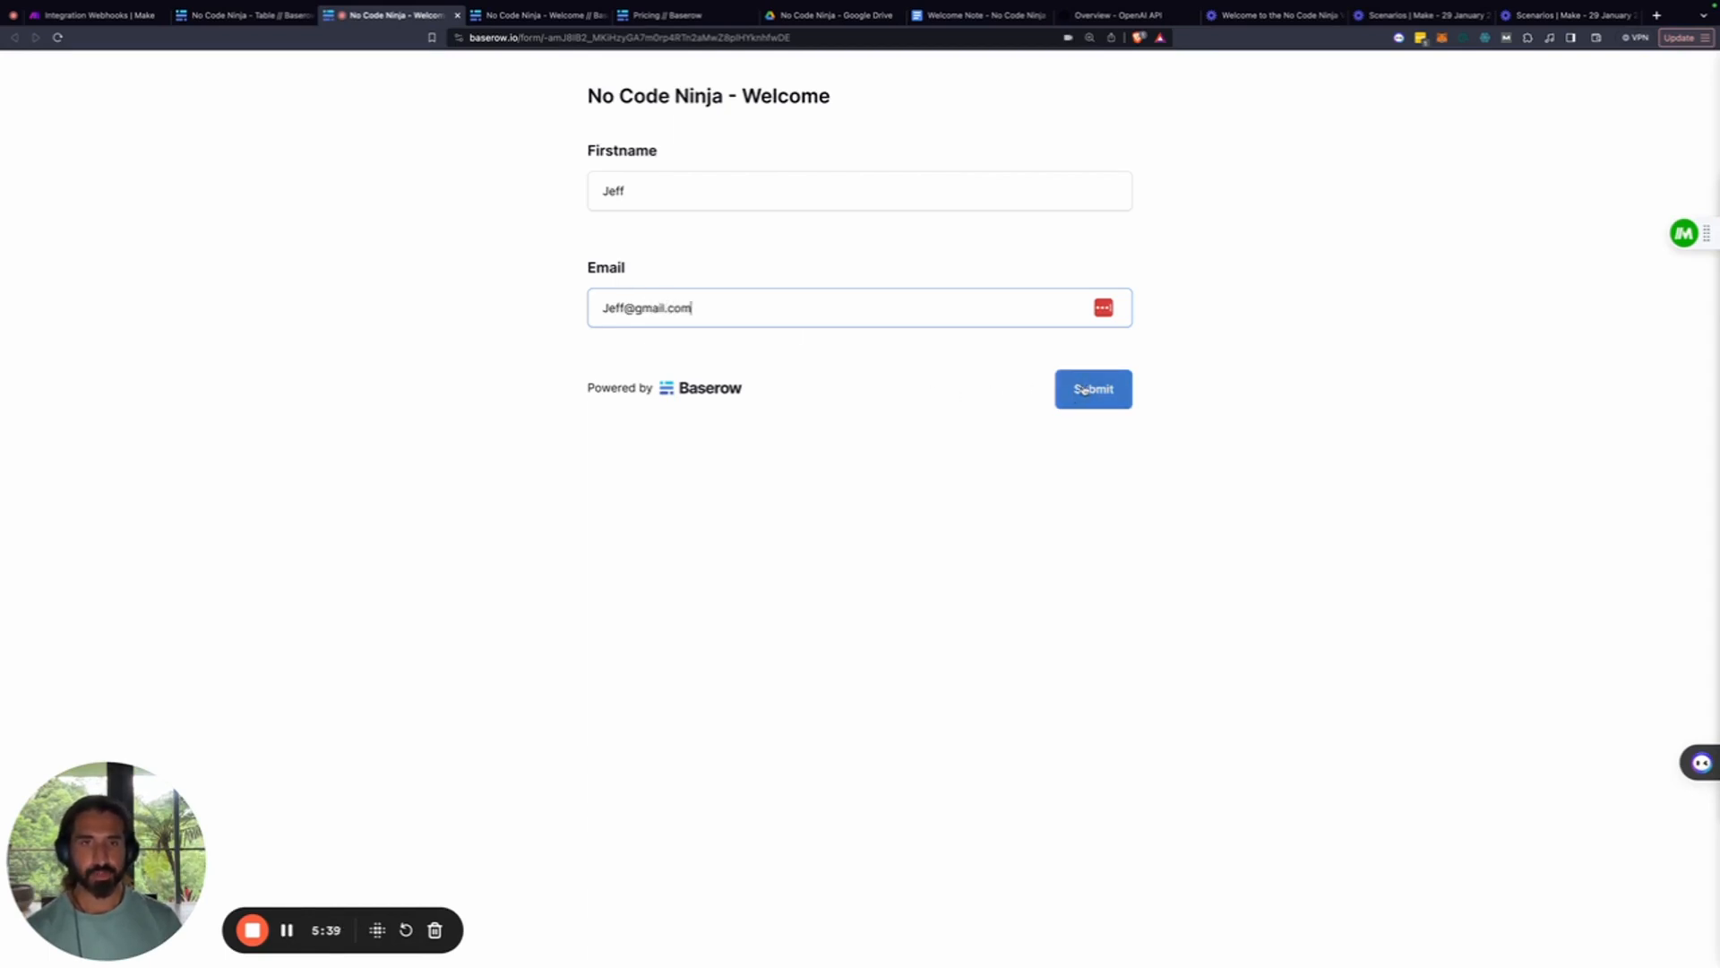
{"action": "left_click", "coordinate": [1075, 396]}
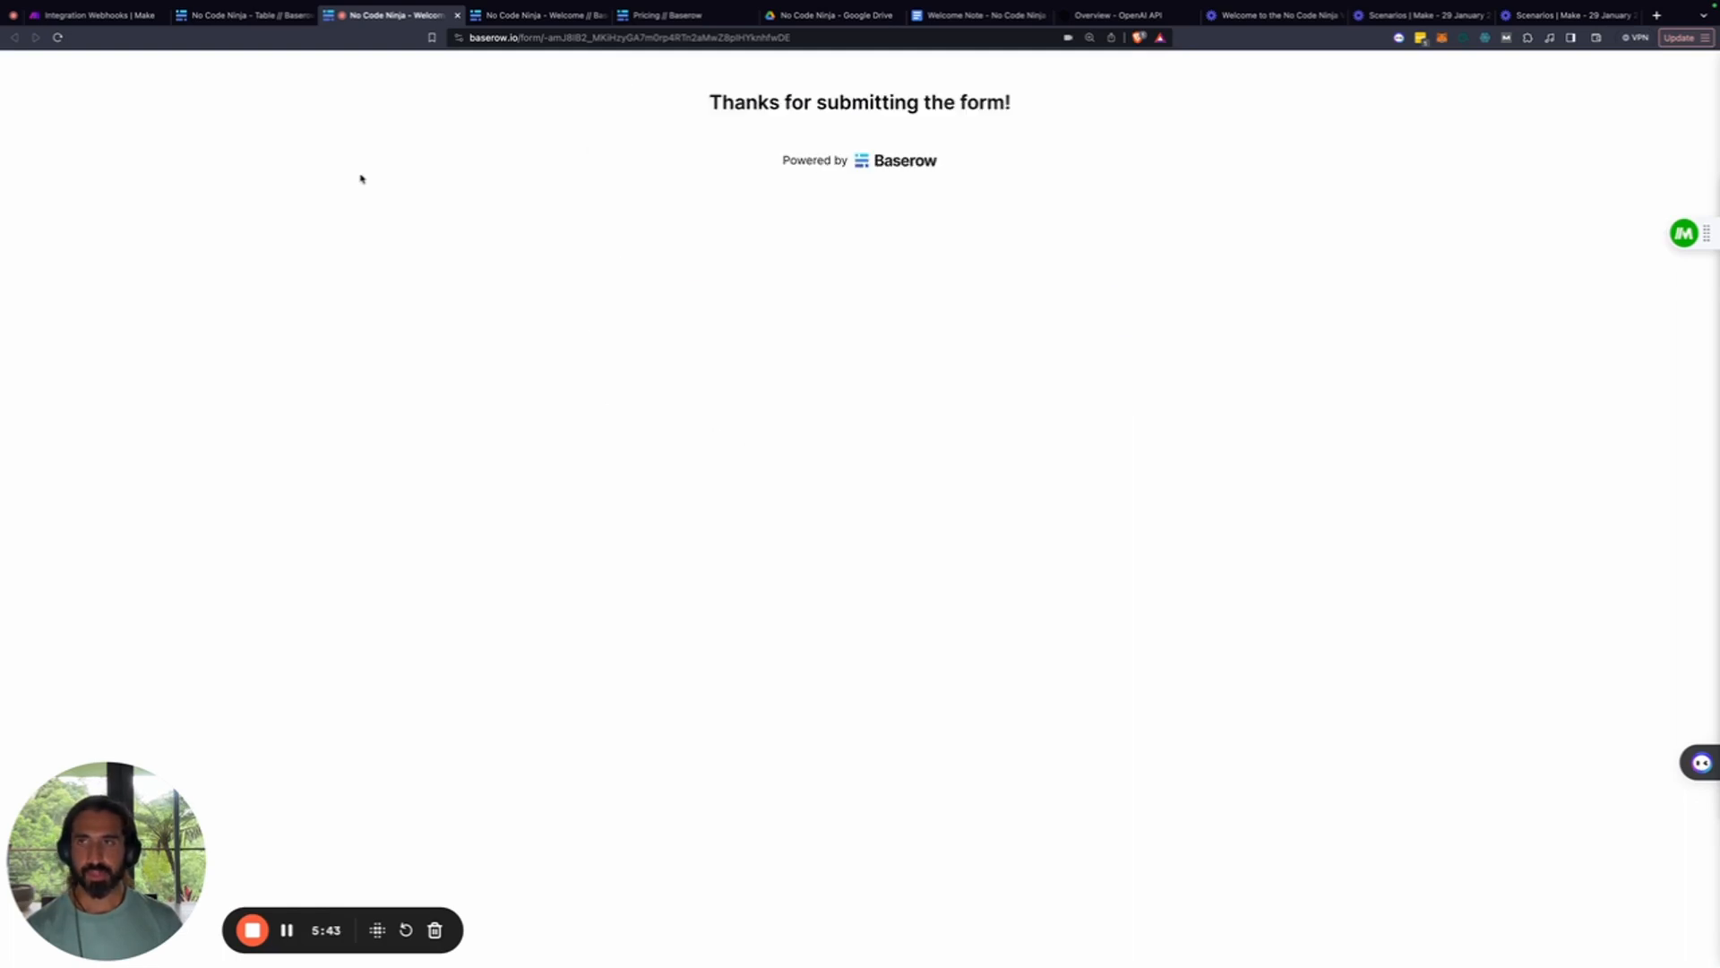
{"action": "left_click", "coordinate": [132, 16]}
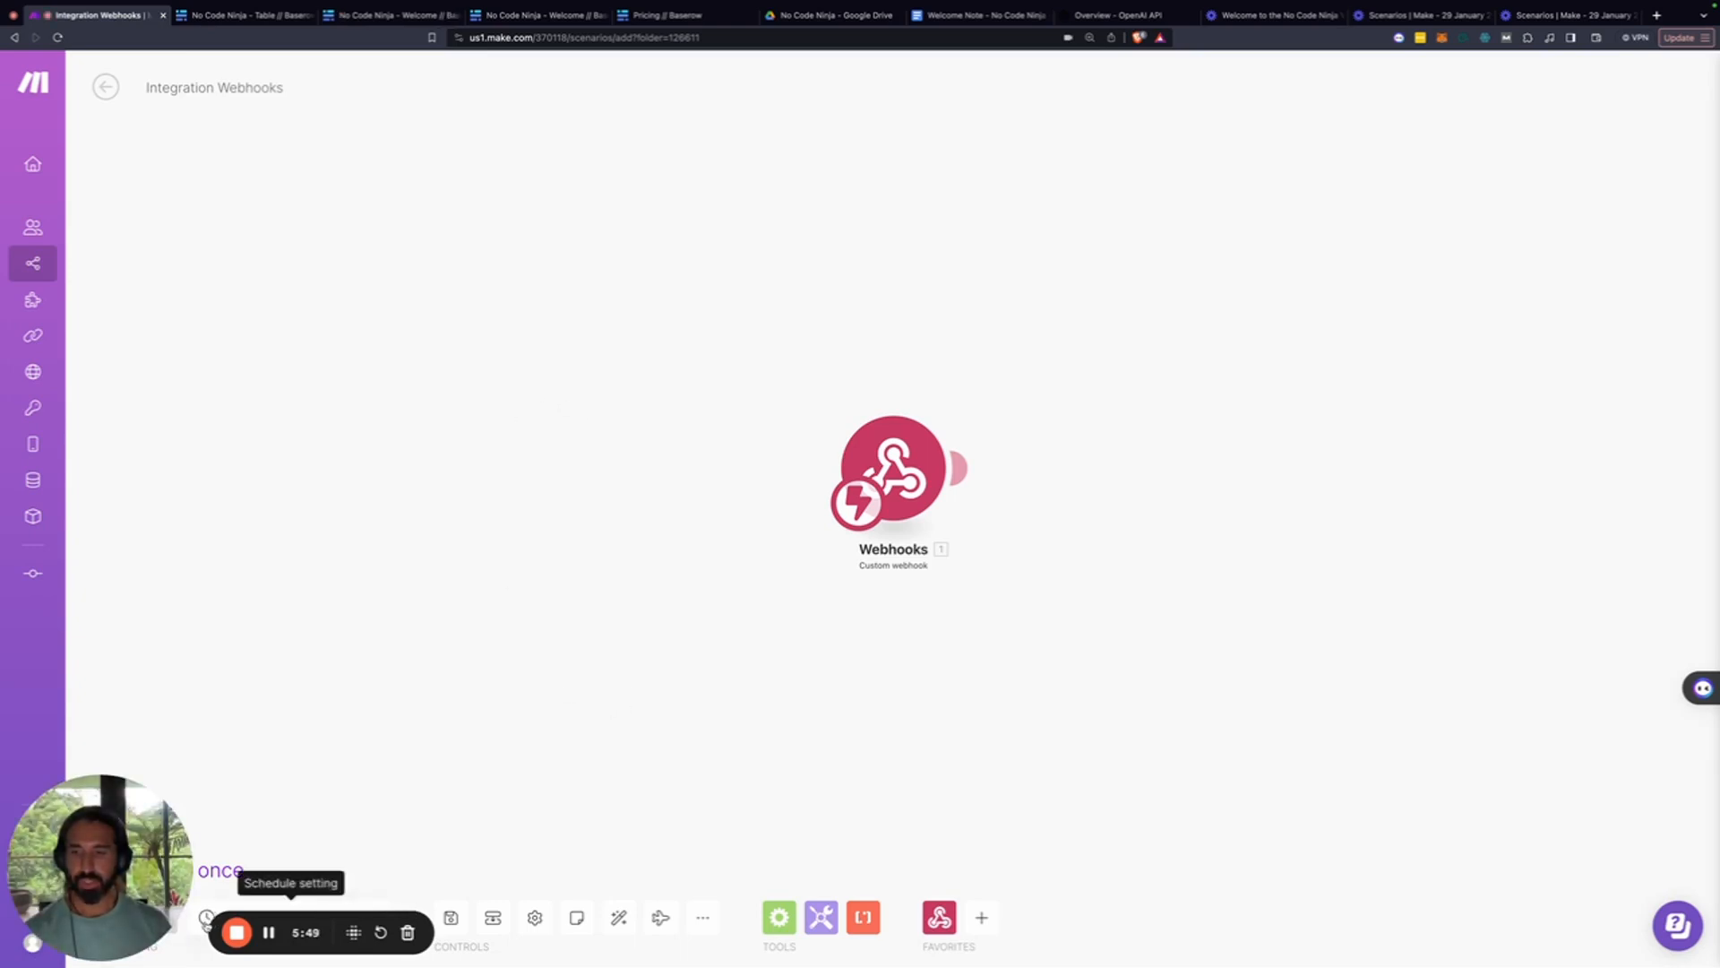
Run the scenario once and check the webhook's rows.created bundle for the Firstname and Email values
{"action": "left_click_drag", "start_coordinate": [107, 806], "coordinate": [428, 507]}
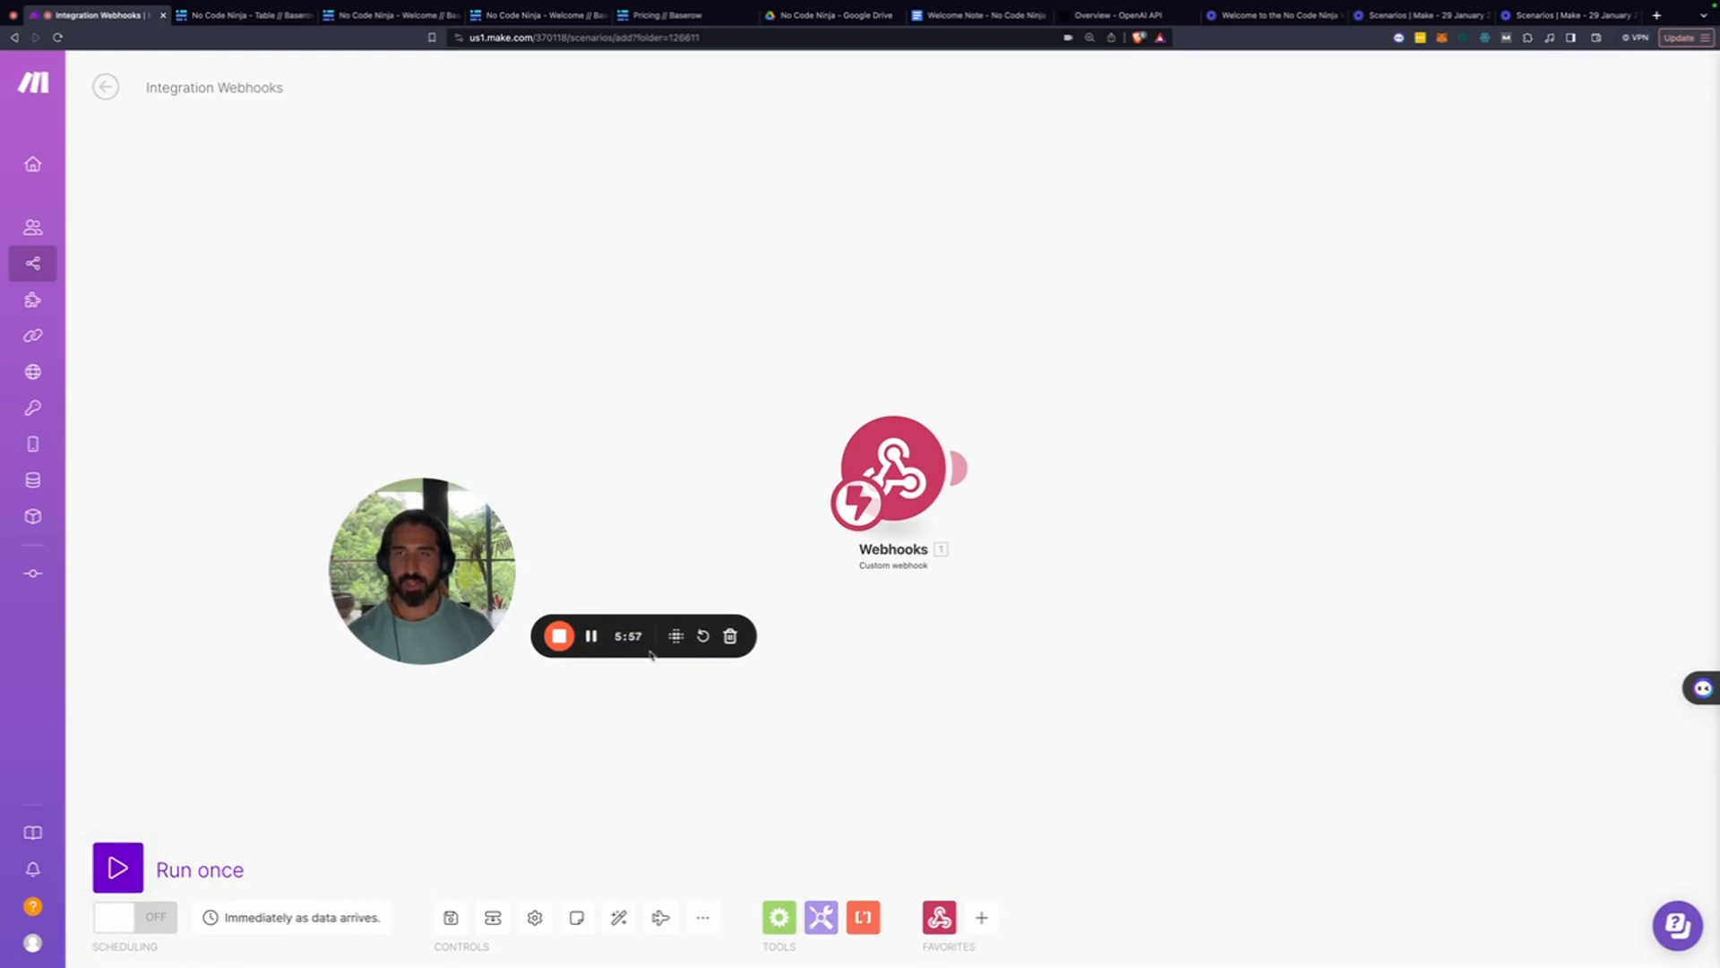
{"action": "left_click", "coordinate": [107, 874]}
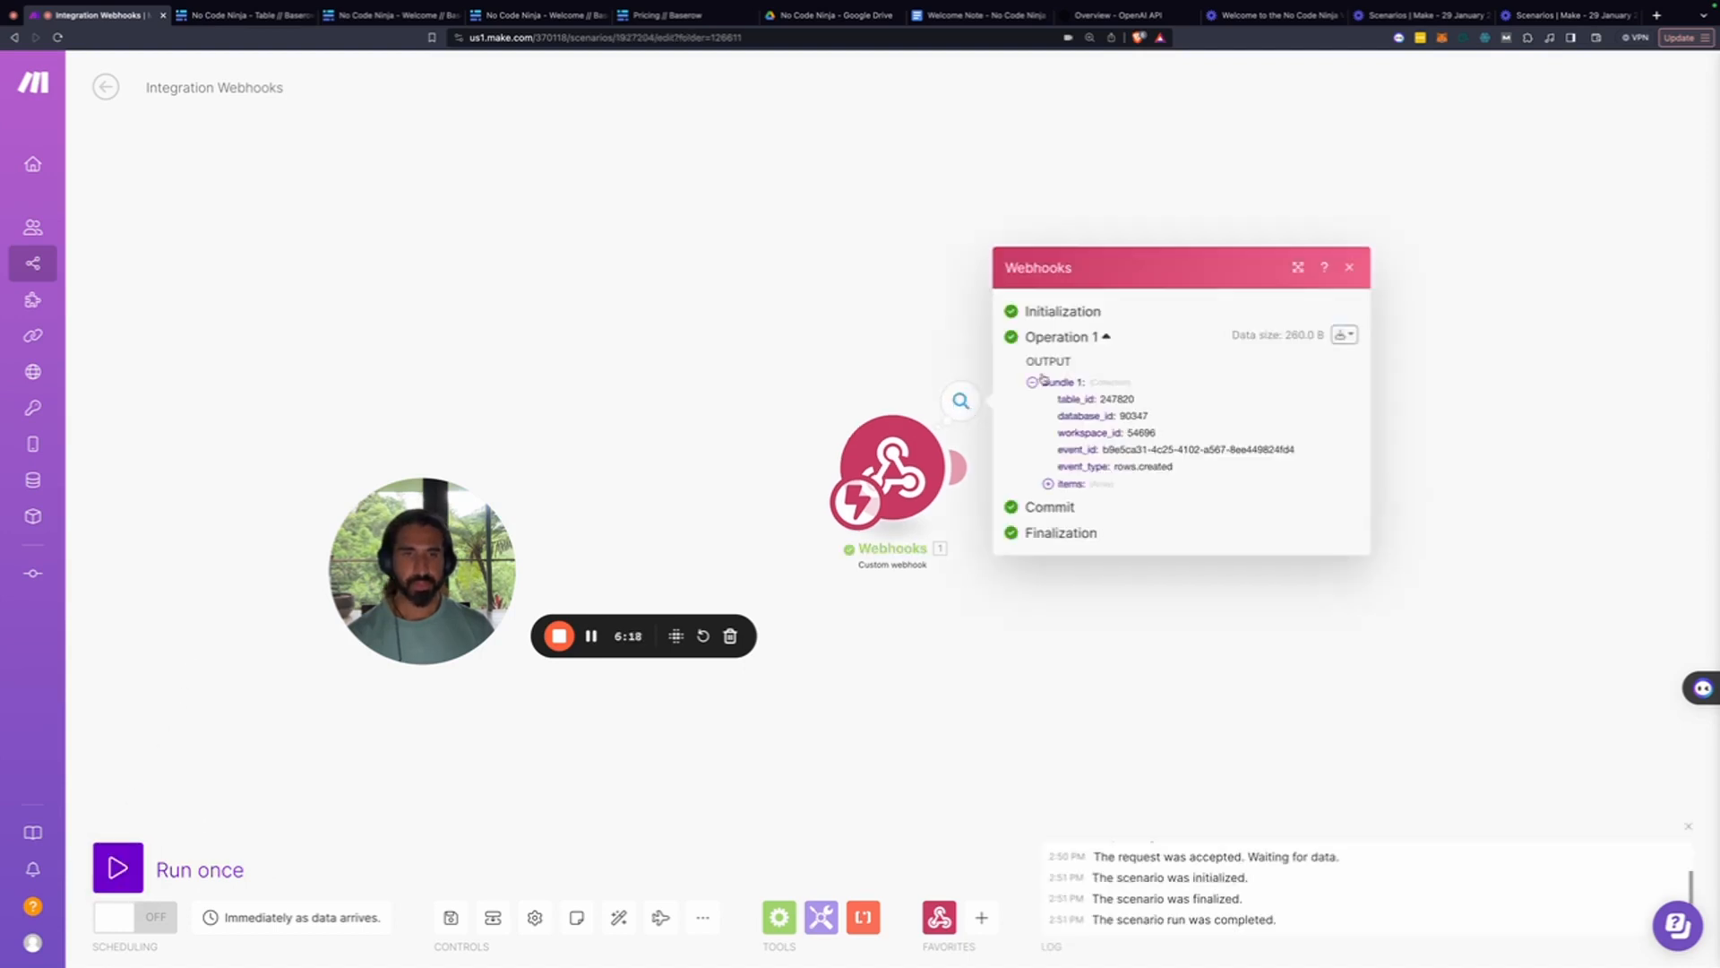
{"action": "left_click", "coordinate": [1048, 485]}
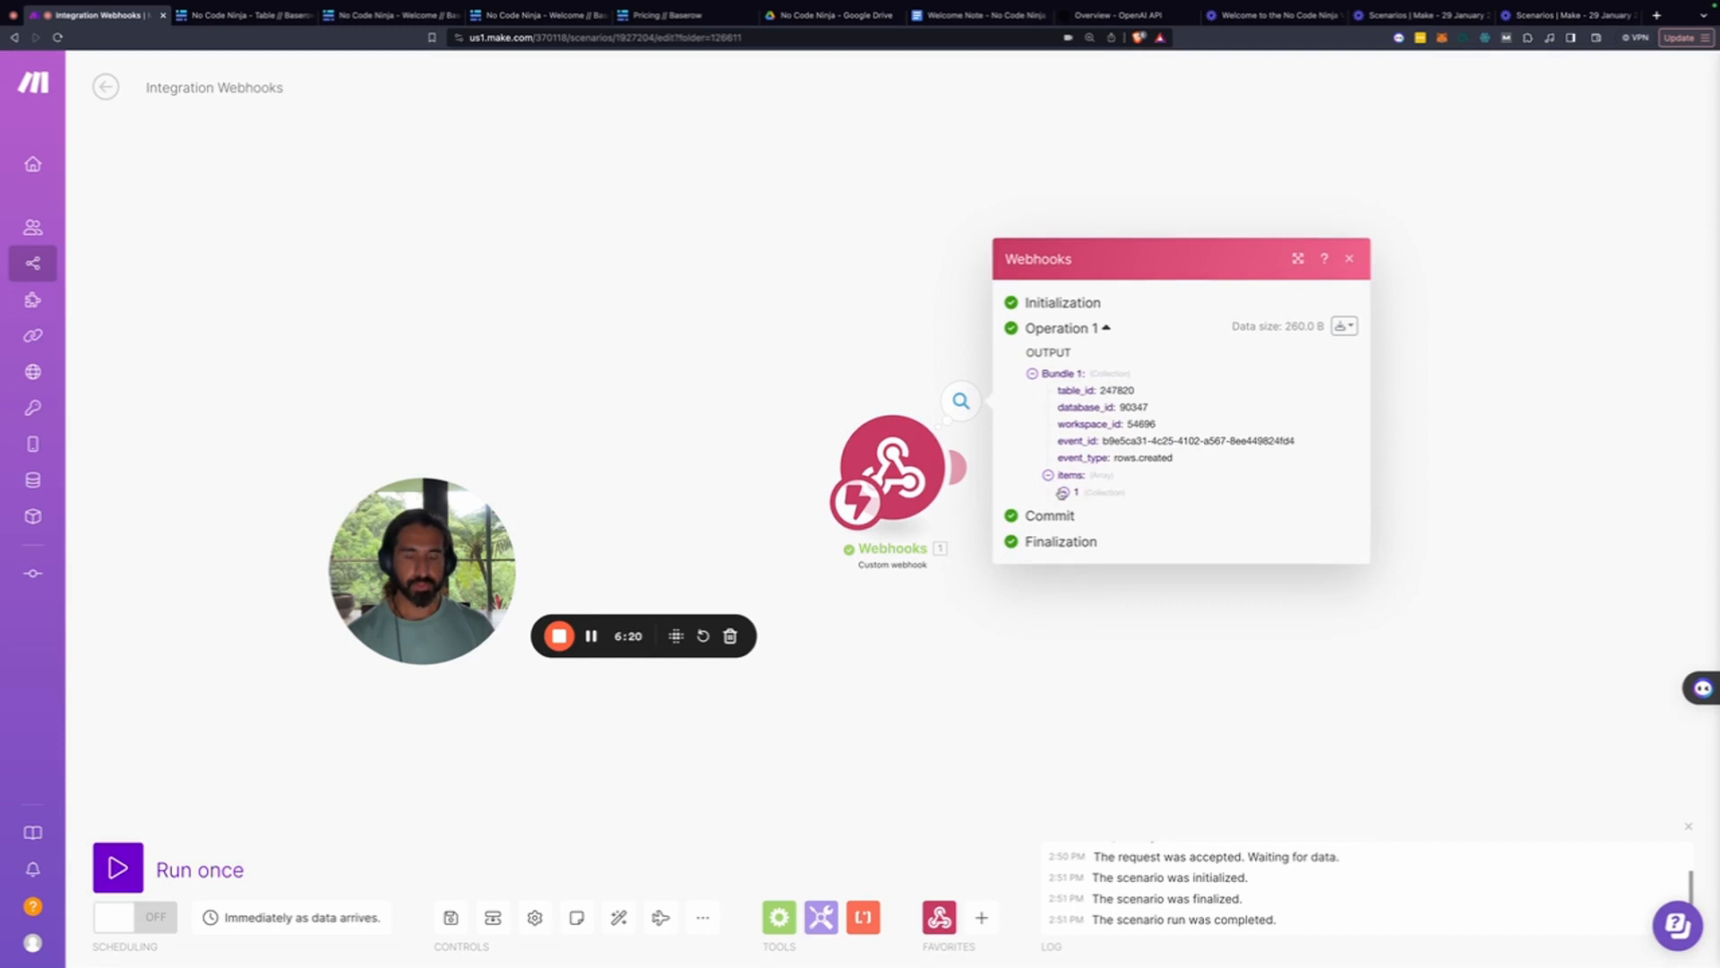
{"action": "left_click", "coordinate": [1063, 493]}
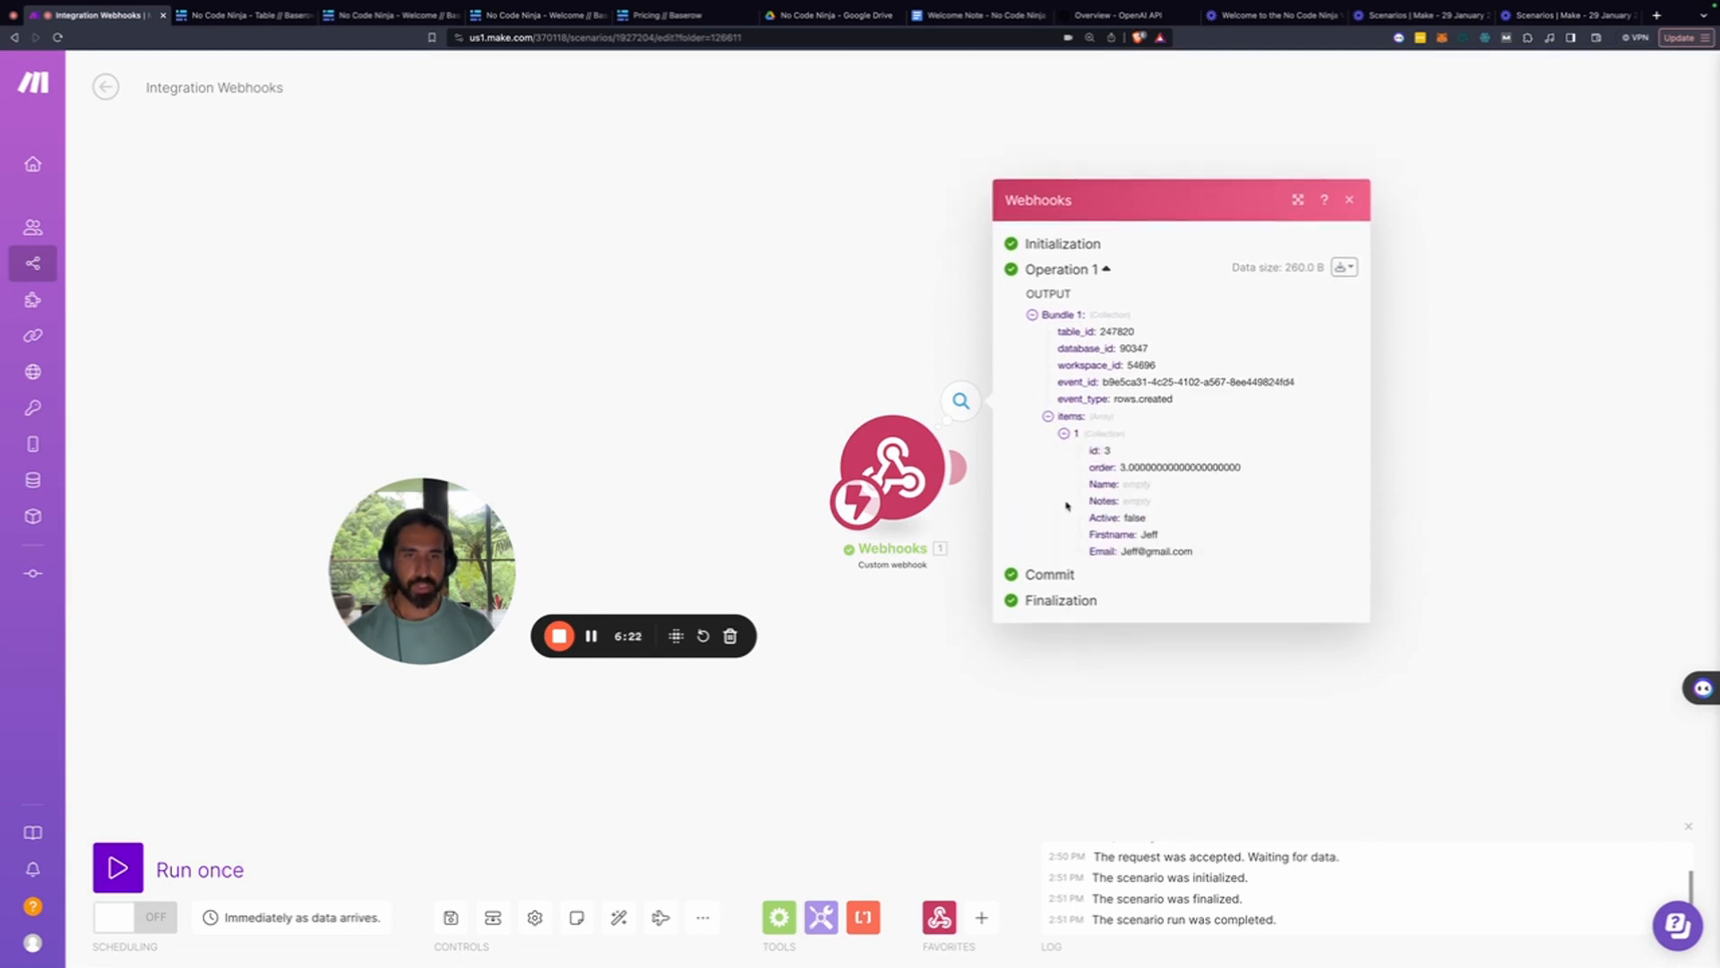
{"action": "left_click_drag", "start_coordinate": [1130, 535], "coordinate": [1175, 554]}
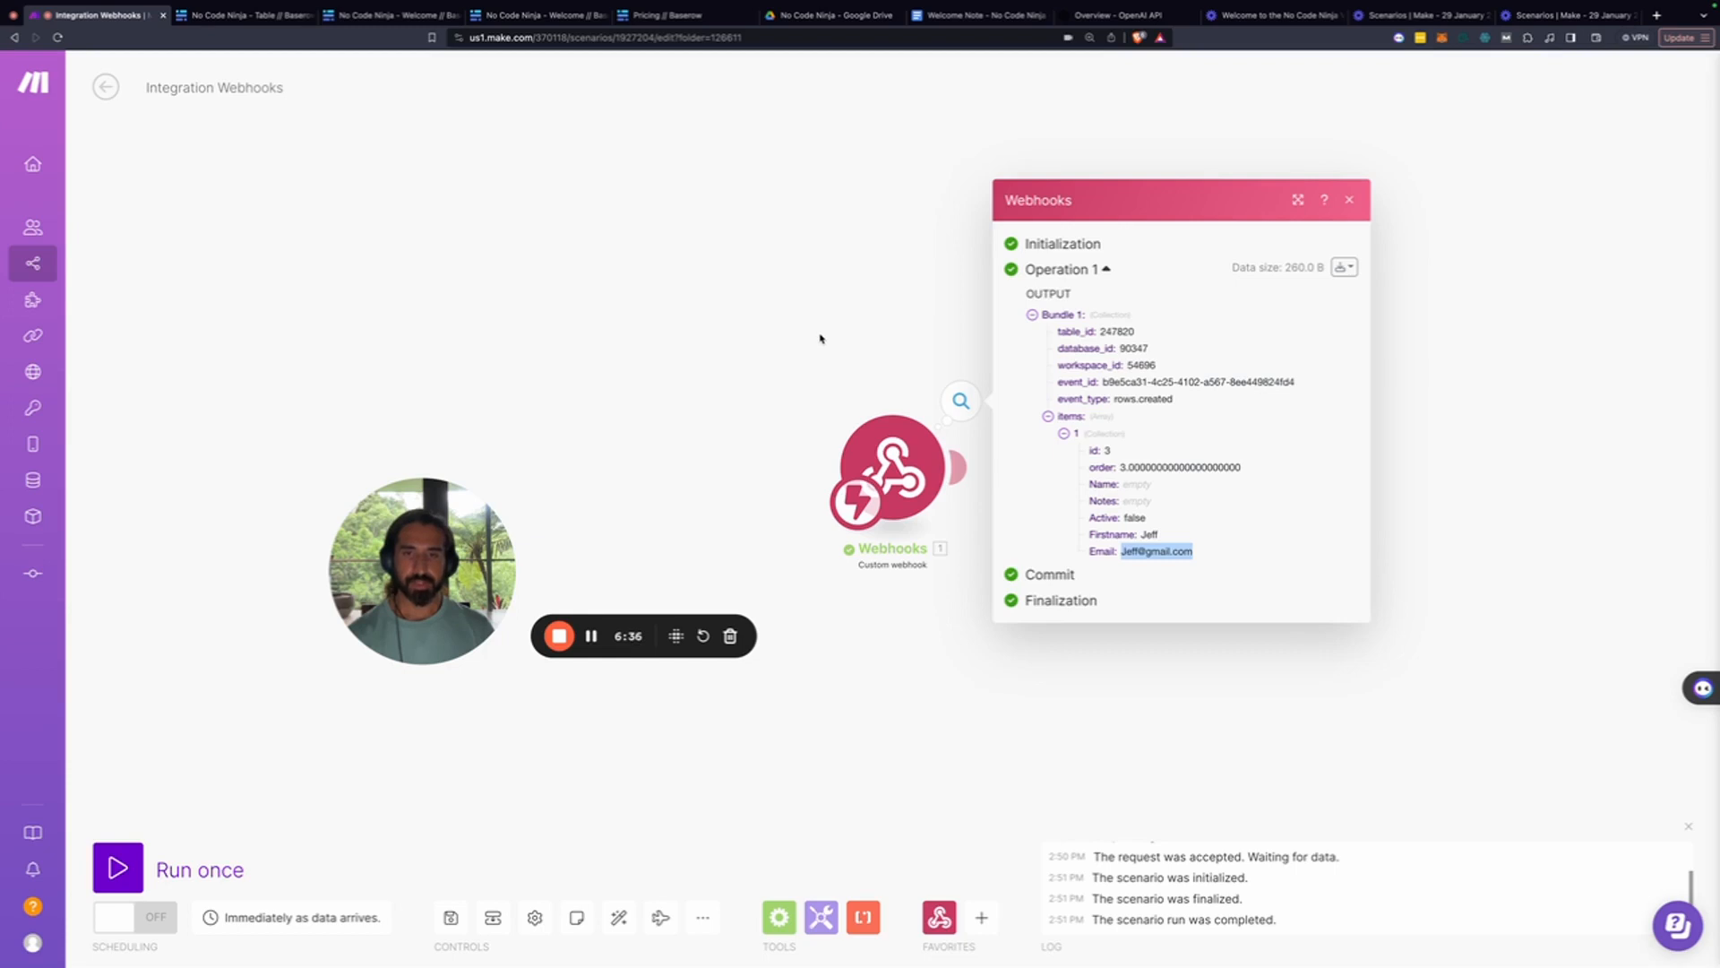
{"action": "left_click", "coordinate": [724, 372]}
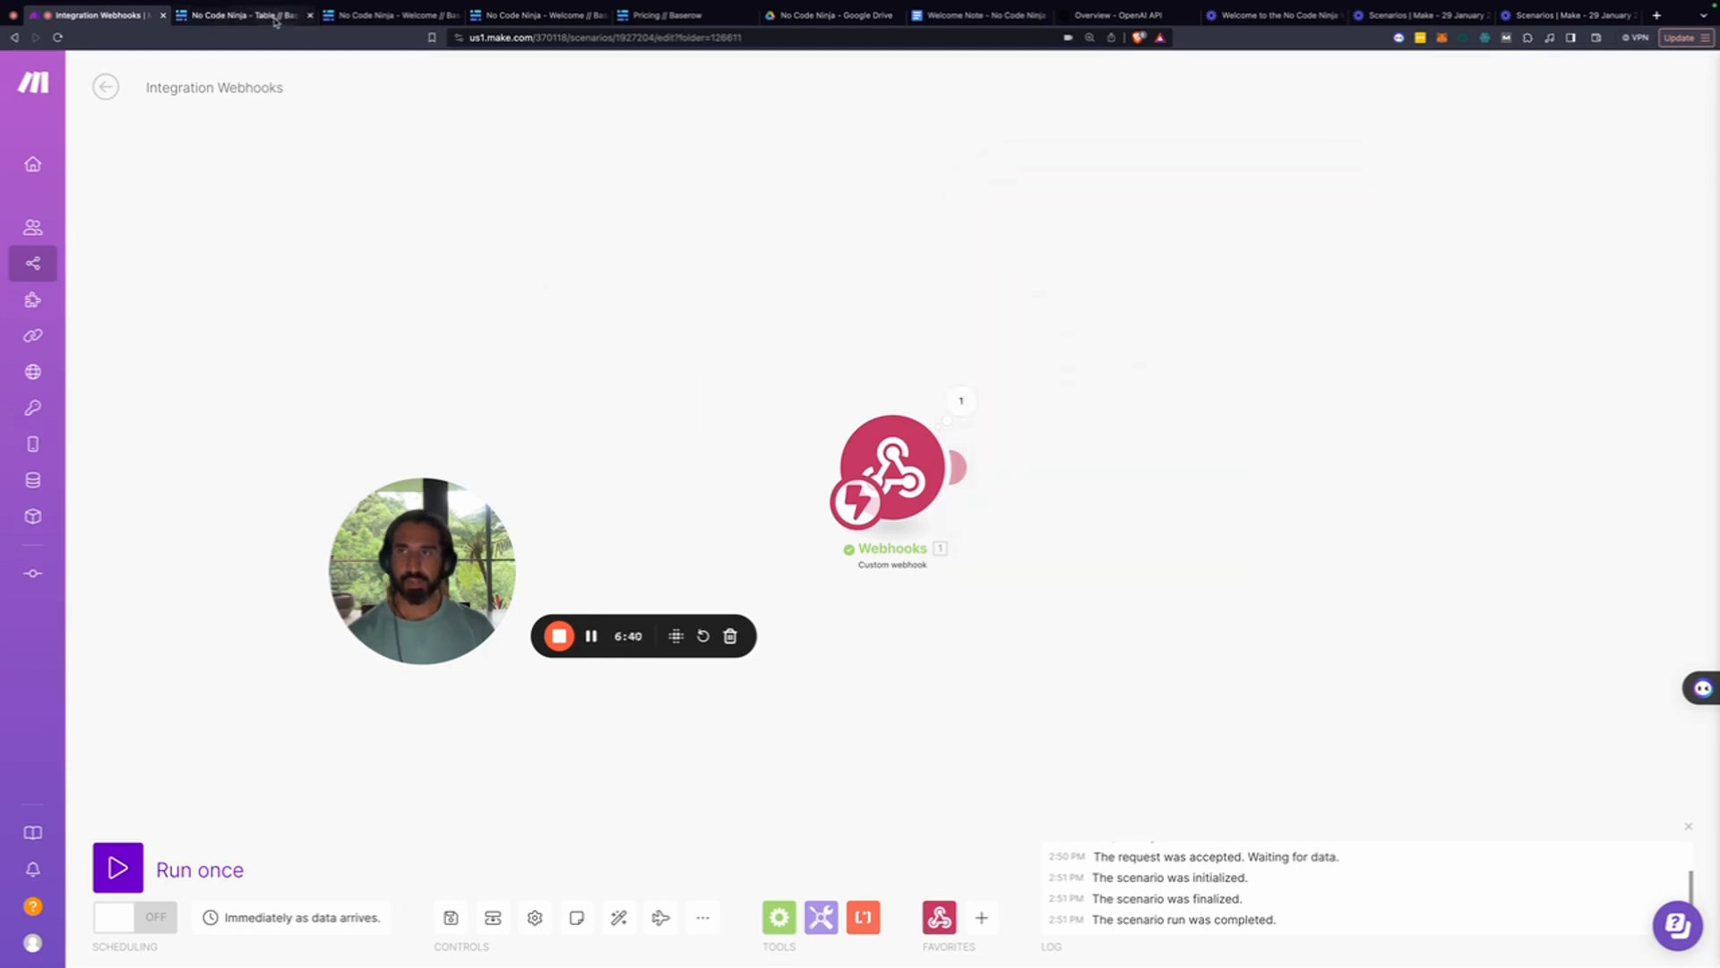
Open the Welcome Note - No Code Ninja template with its {{Name}}, {{Challenges}} and {{GPT Advice}} placeholders
{"action": "left_click", "coordinate": [242, 15]}
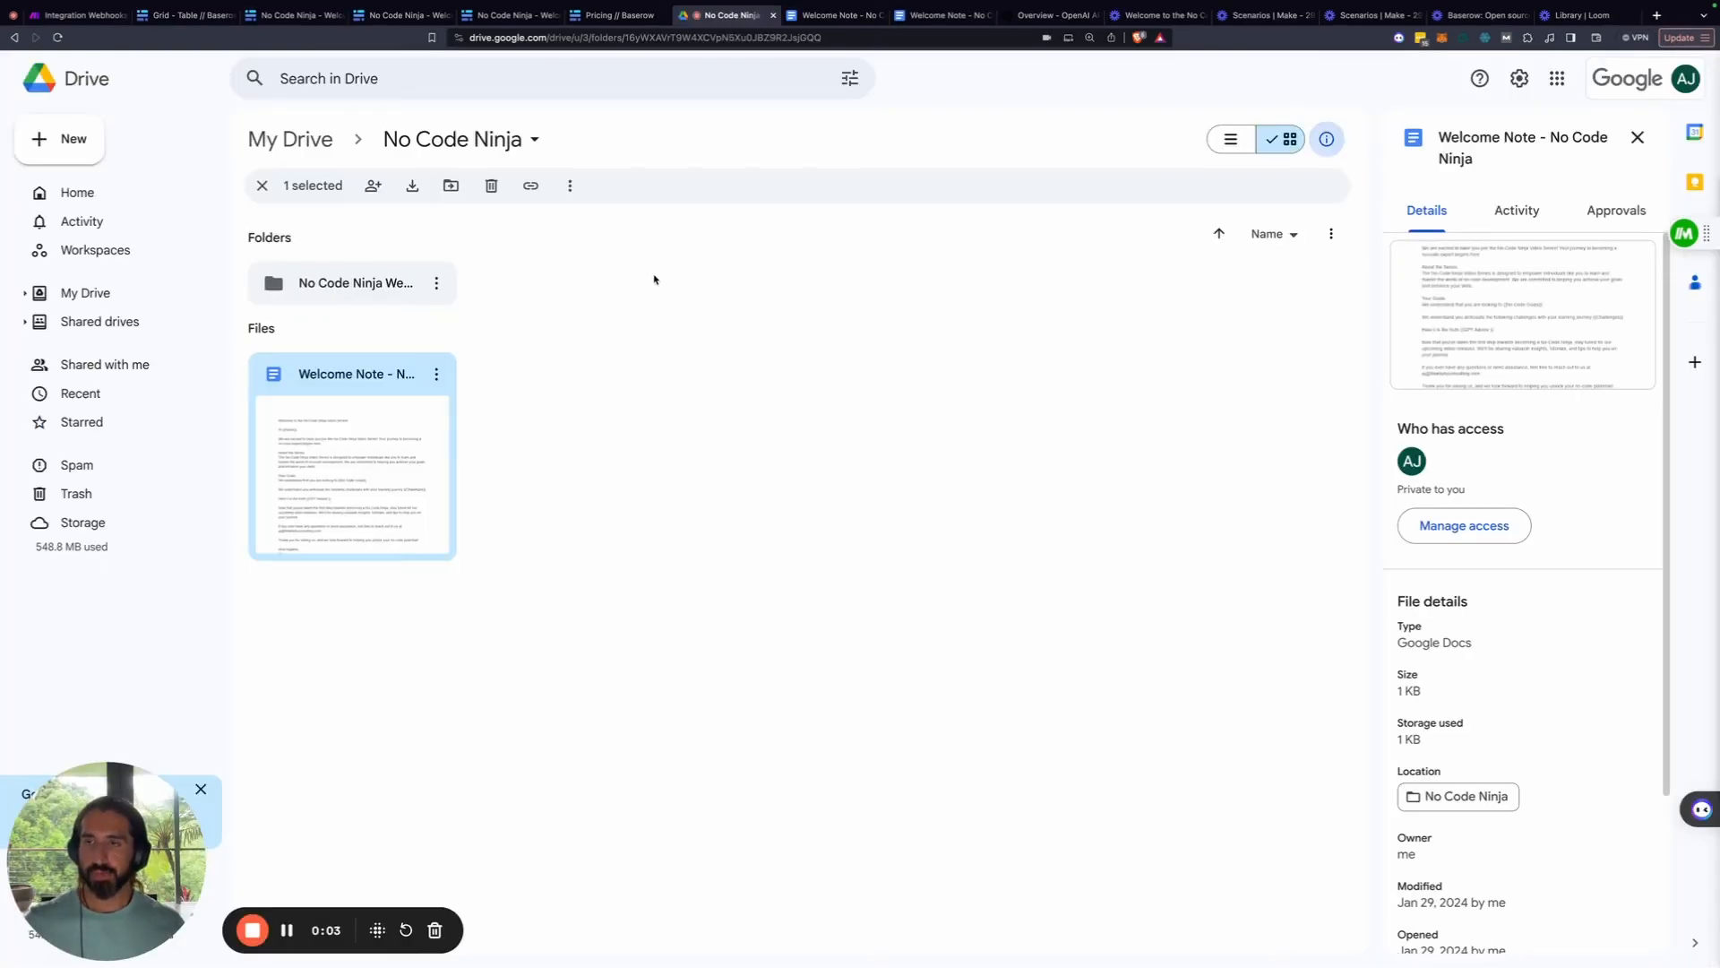
{"action": "double_click", "coordinate": [417, 480]}
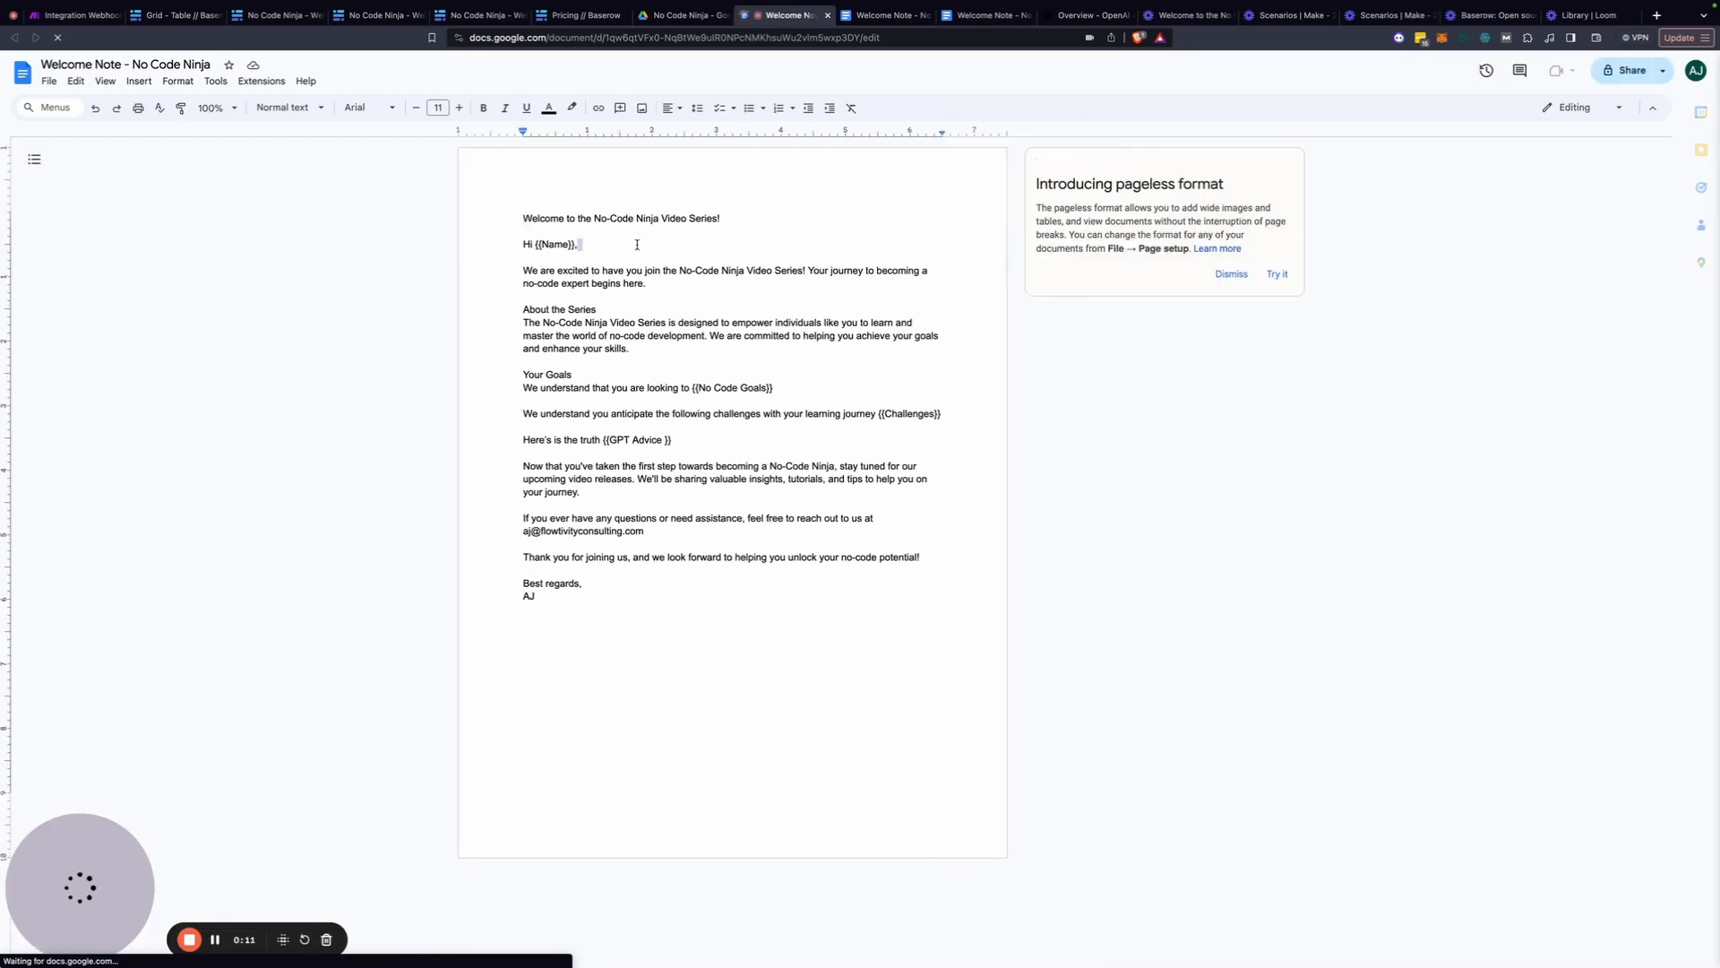
{"action": "double_click", "coordinate": [562, 243]}
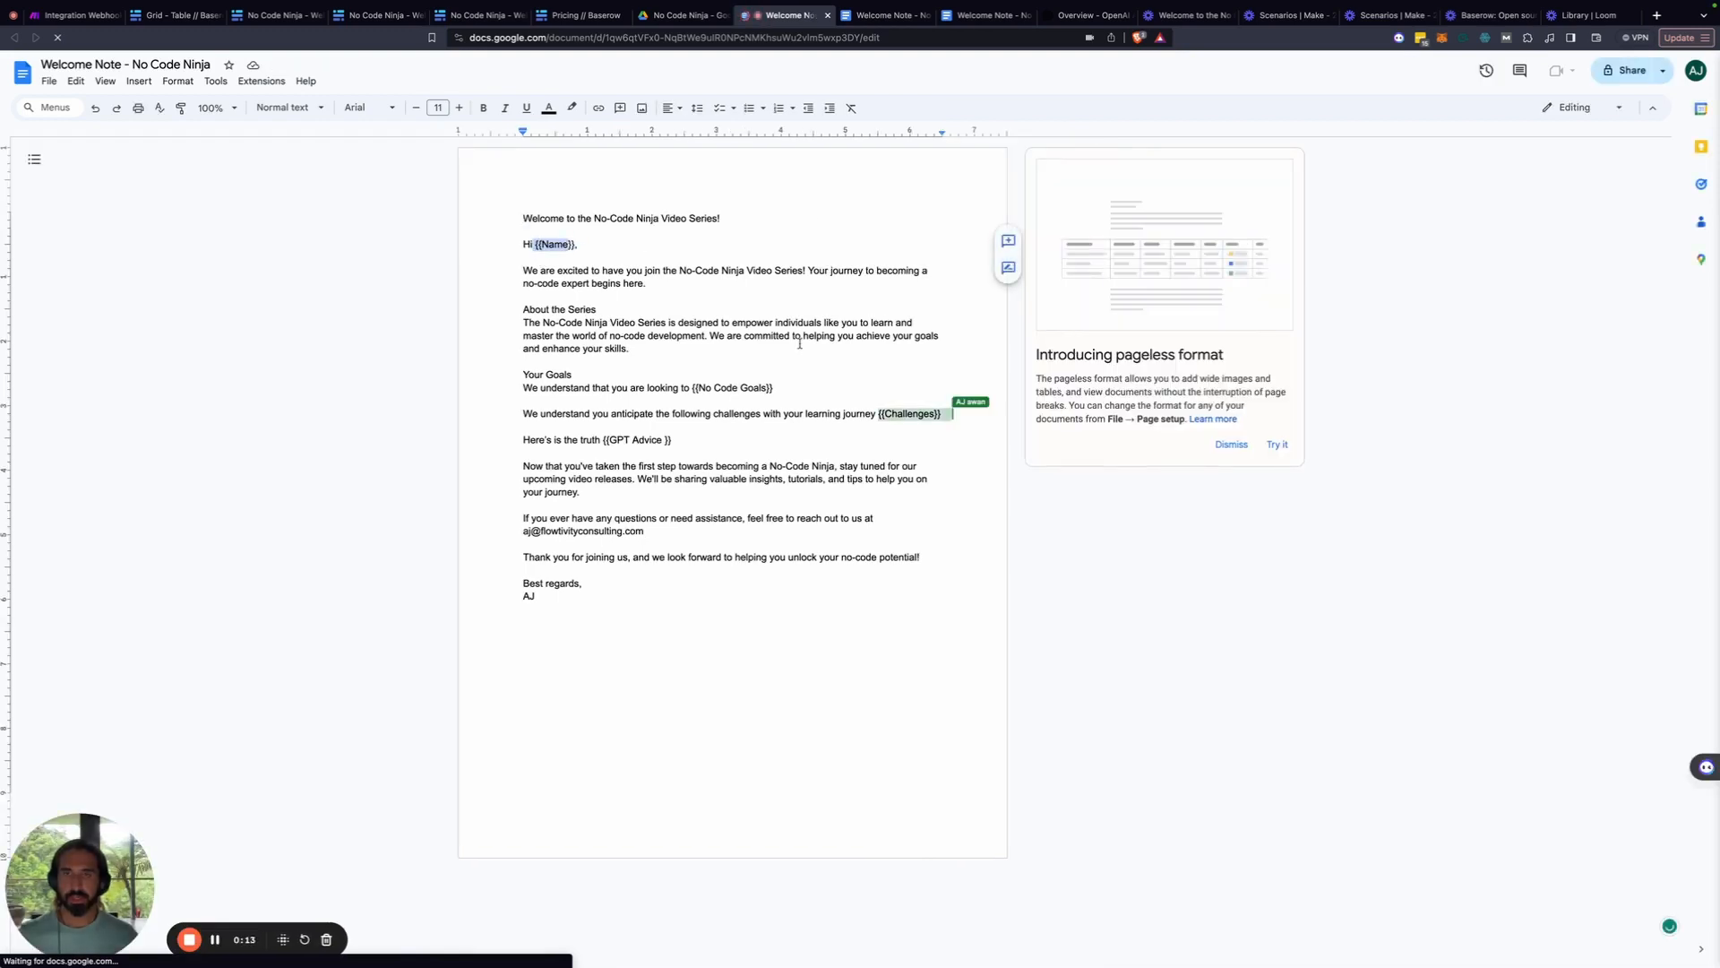
{"action": "left_click", "coordinate": [717, 390]}
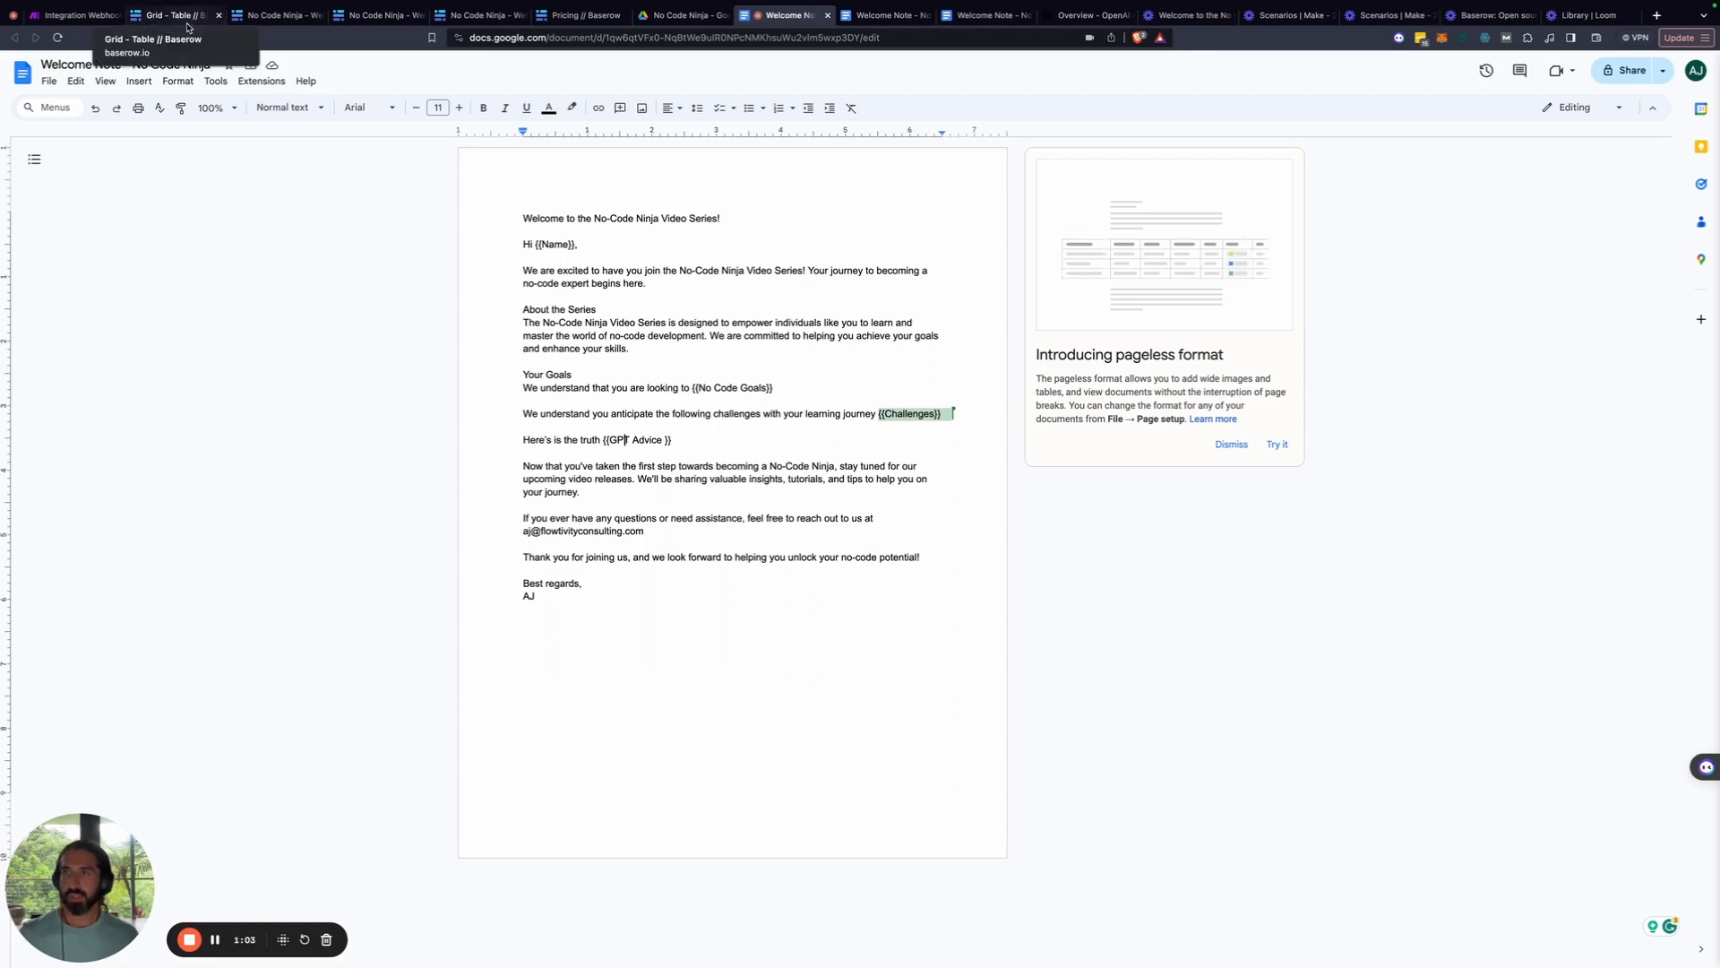
Add a long-text field named Challenges to the Ninja table
{"action": "left_click", "coordinate": [187, 28]}
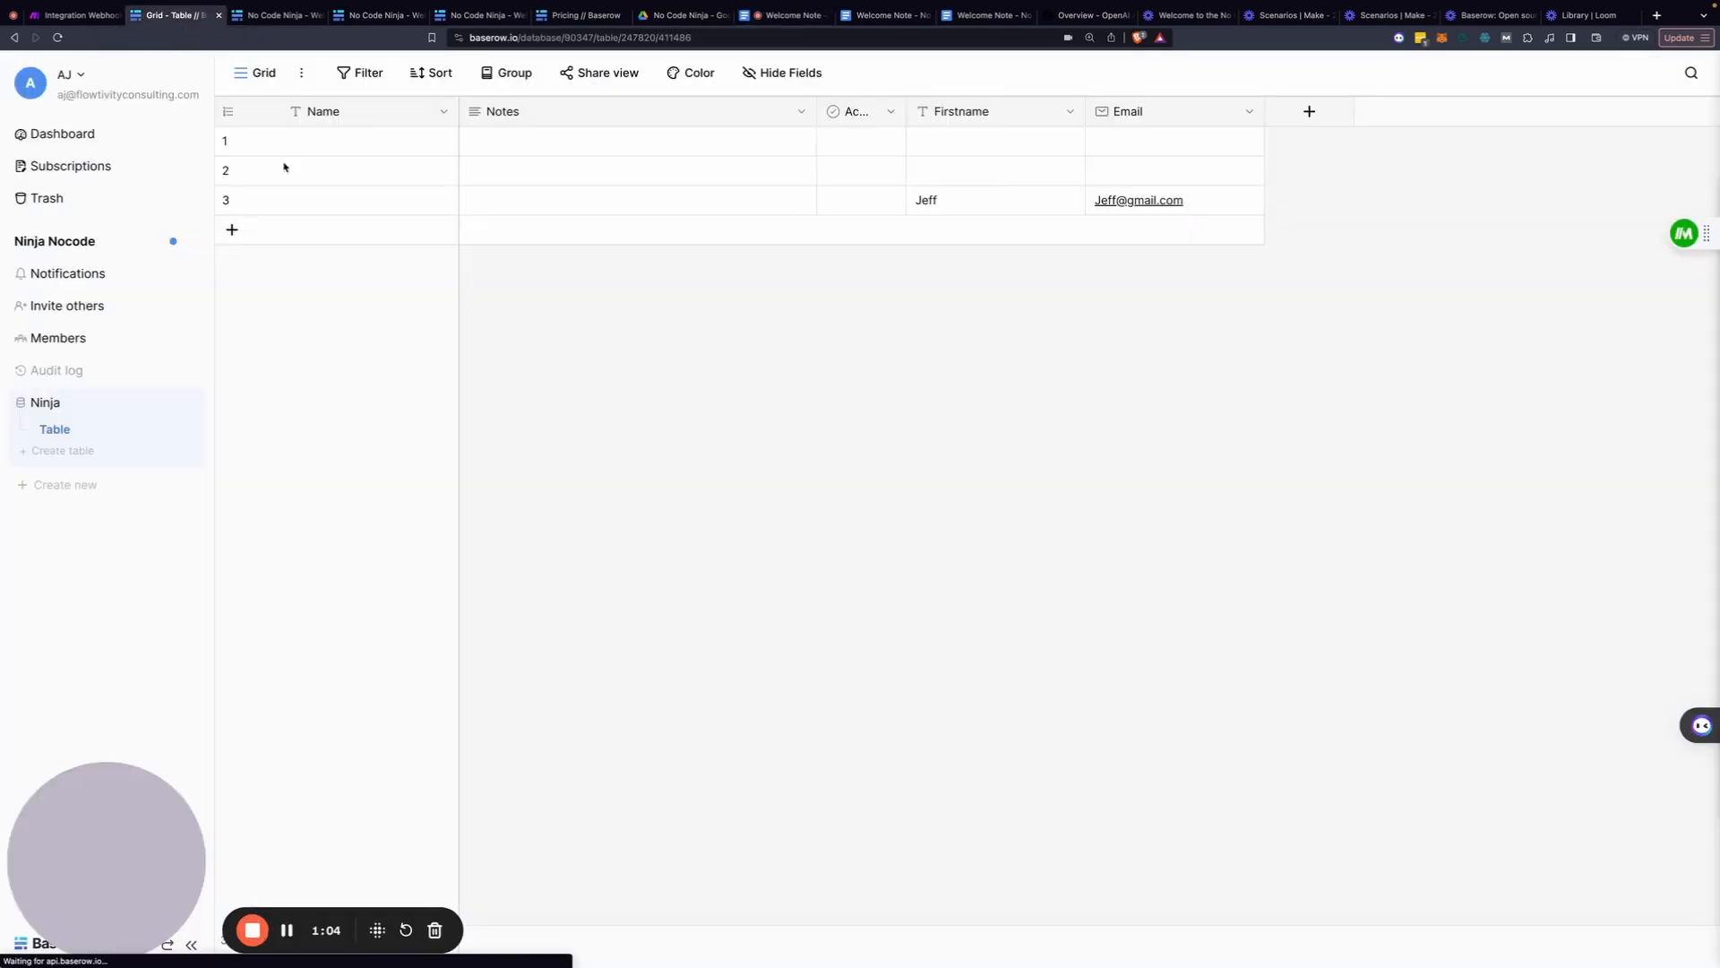
{"action": "left_click", "coordinate": [1298, 118]}
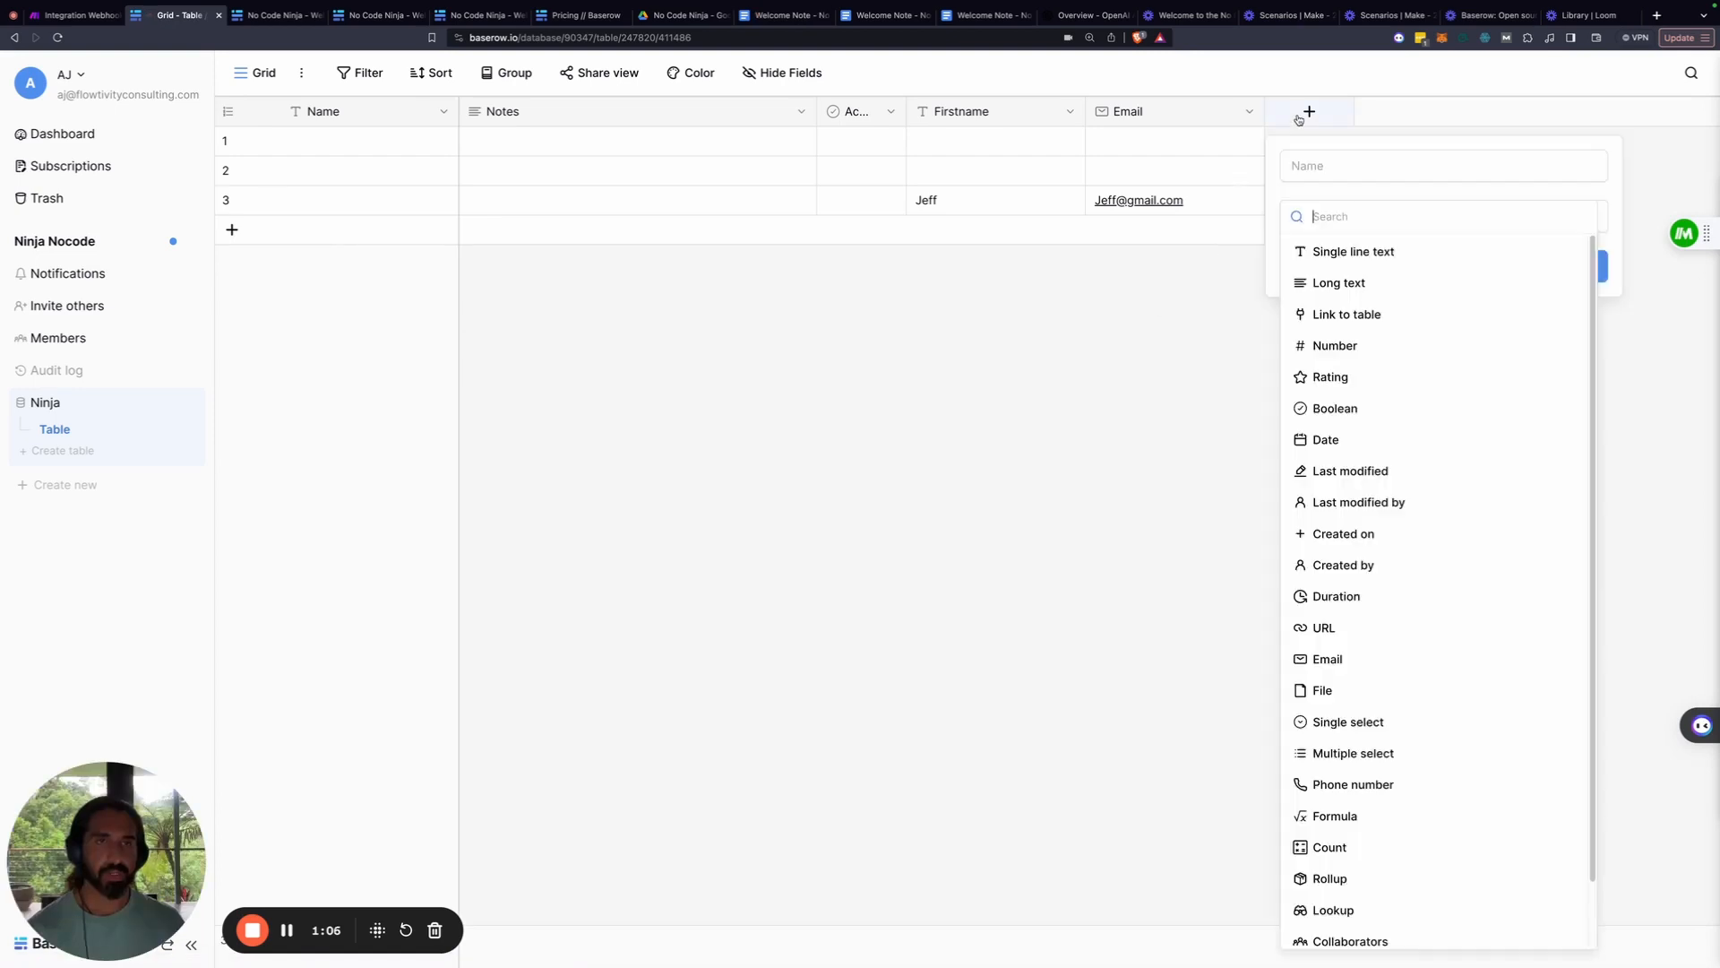
{"action": "left_click", "coordinate": [1399, 285]}
{"action": "triple_click", "coordinate": [1343, 169]}
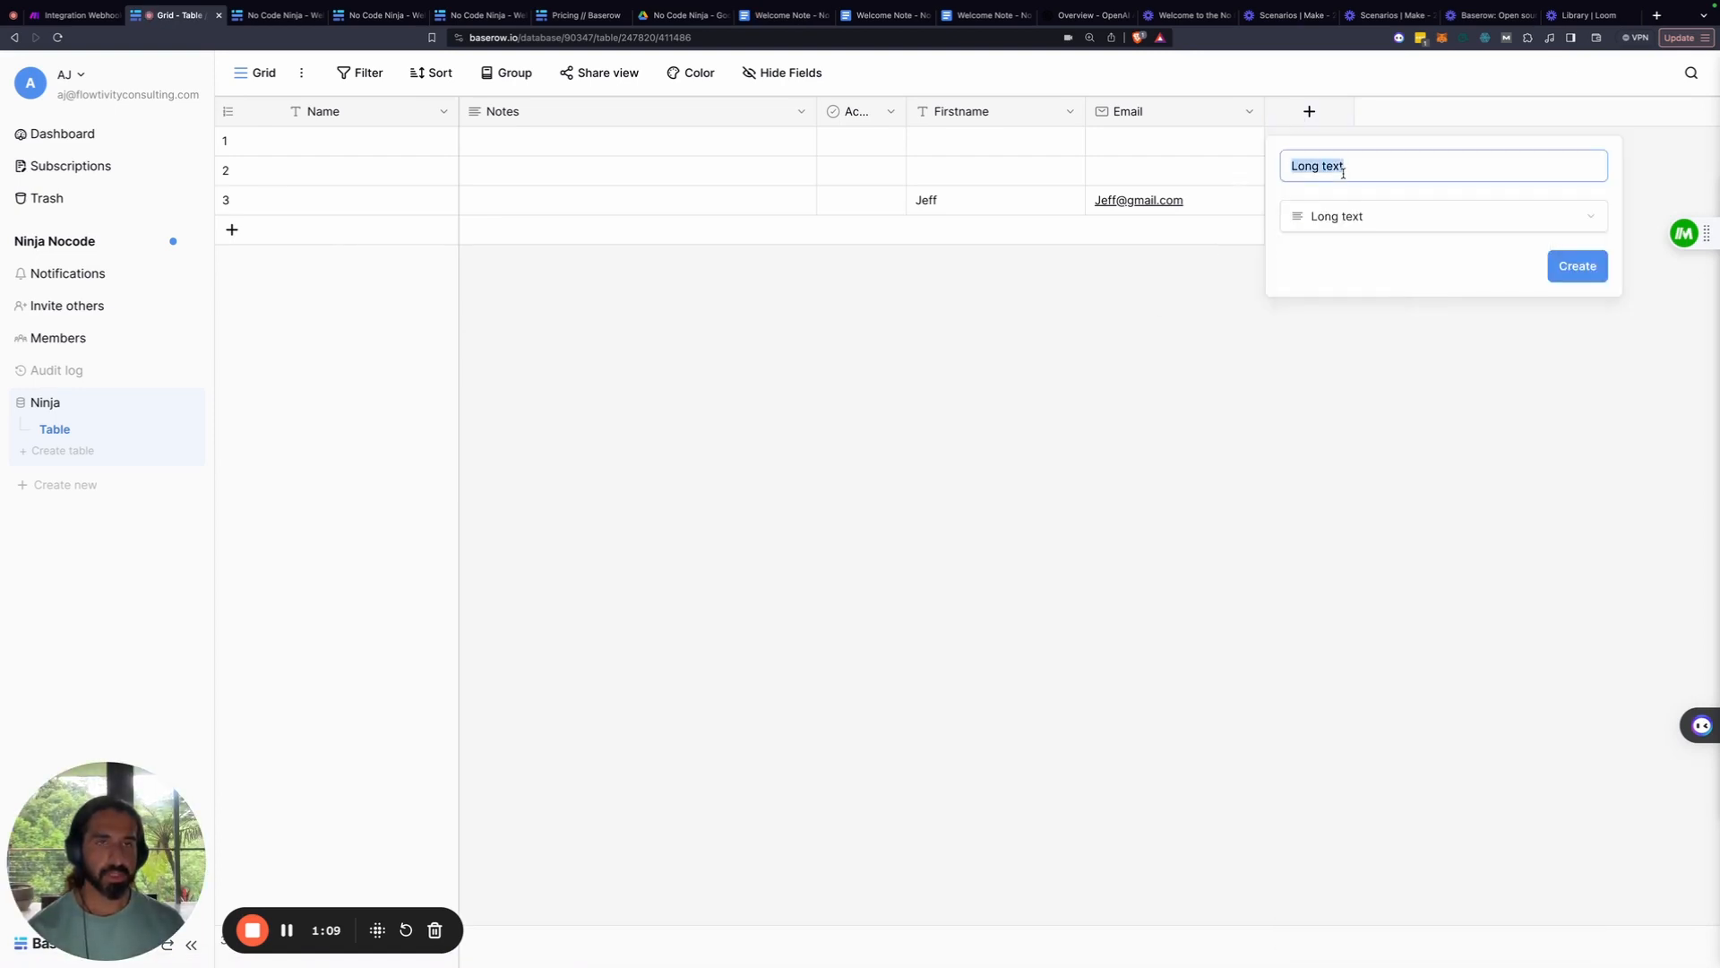
{"action": "type", "text": "Challenges"}
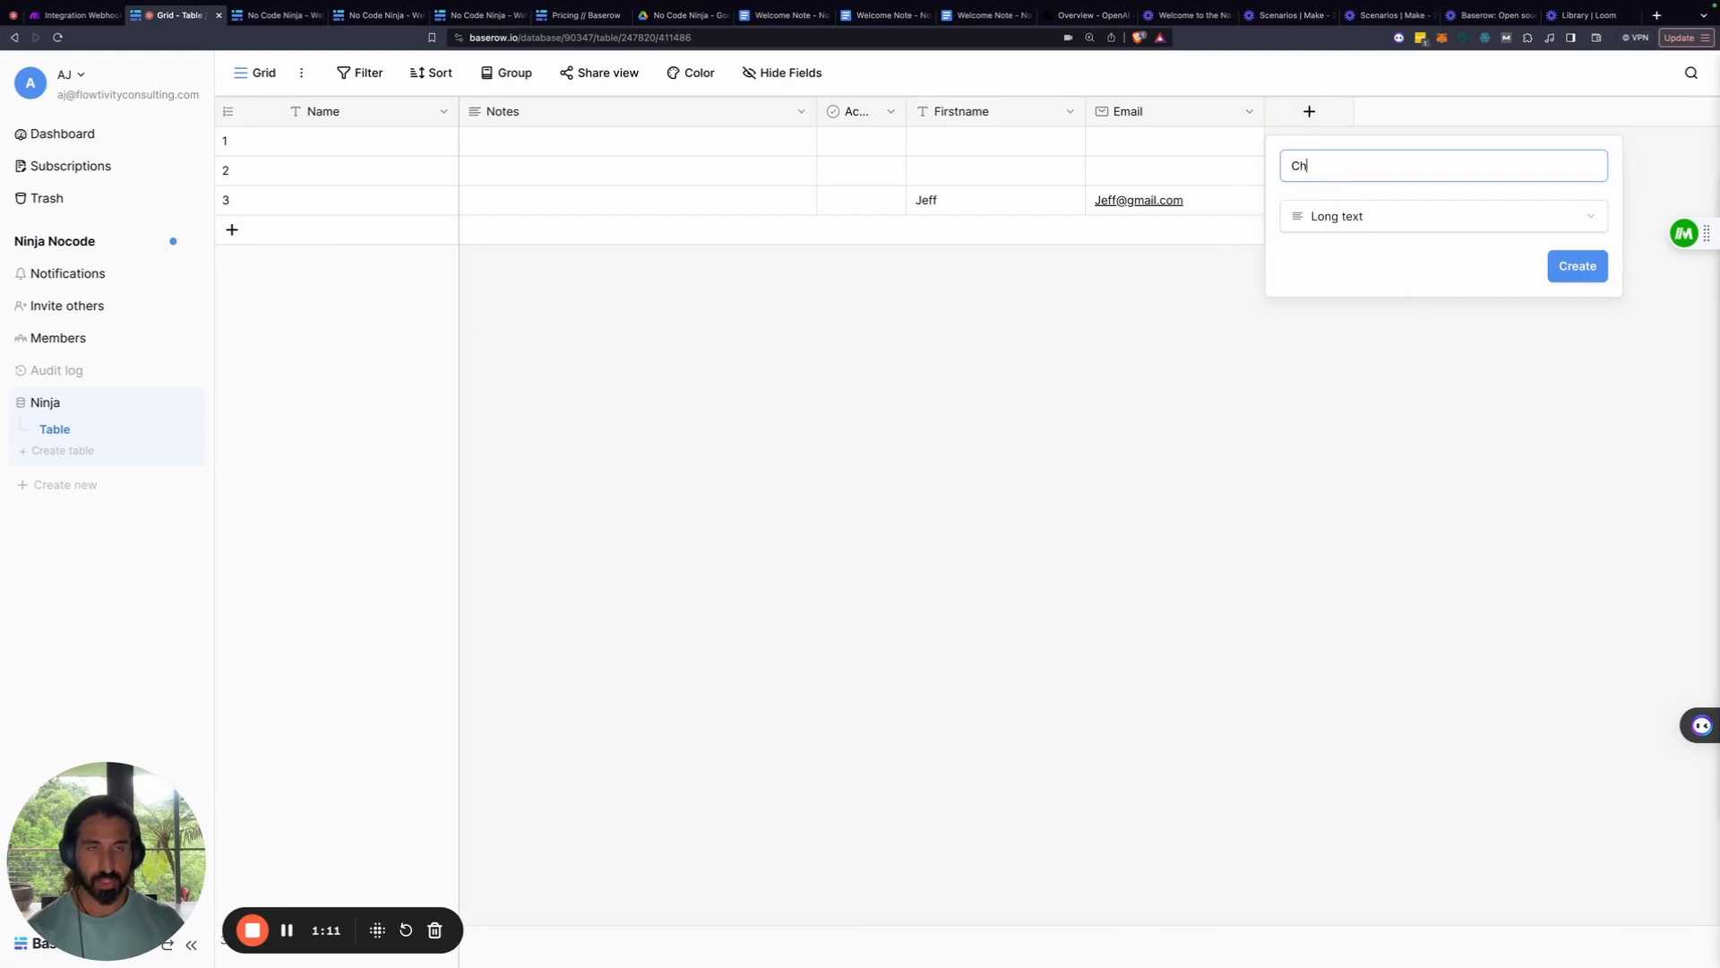
{"action": "key", "text": "Return"}
Add two more long-text fields, Goals and Chatgptadvice
{"action": "left_click", "coordinate": [1490, 113]}
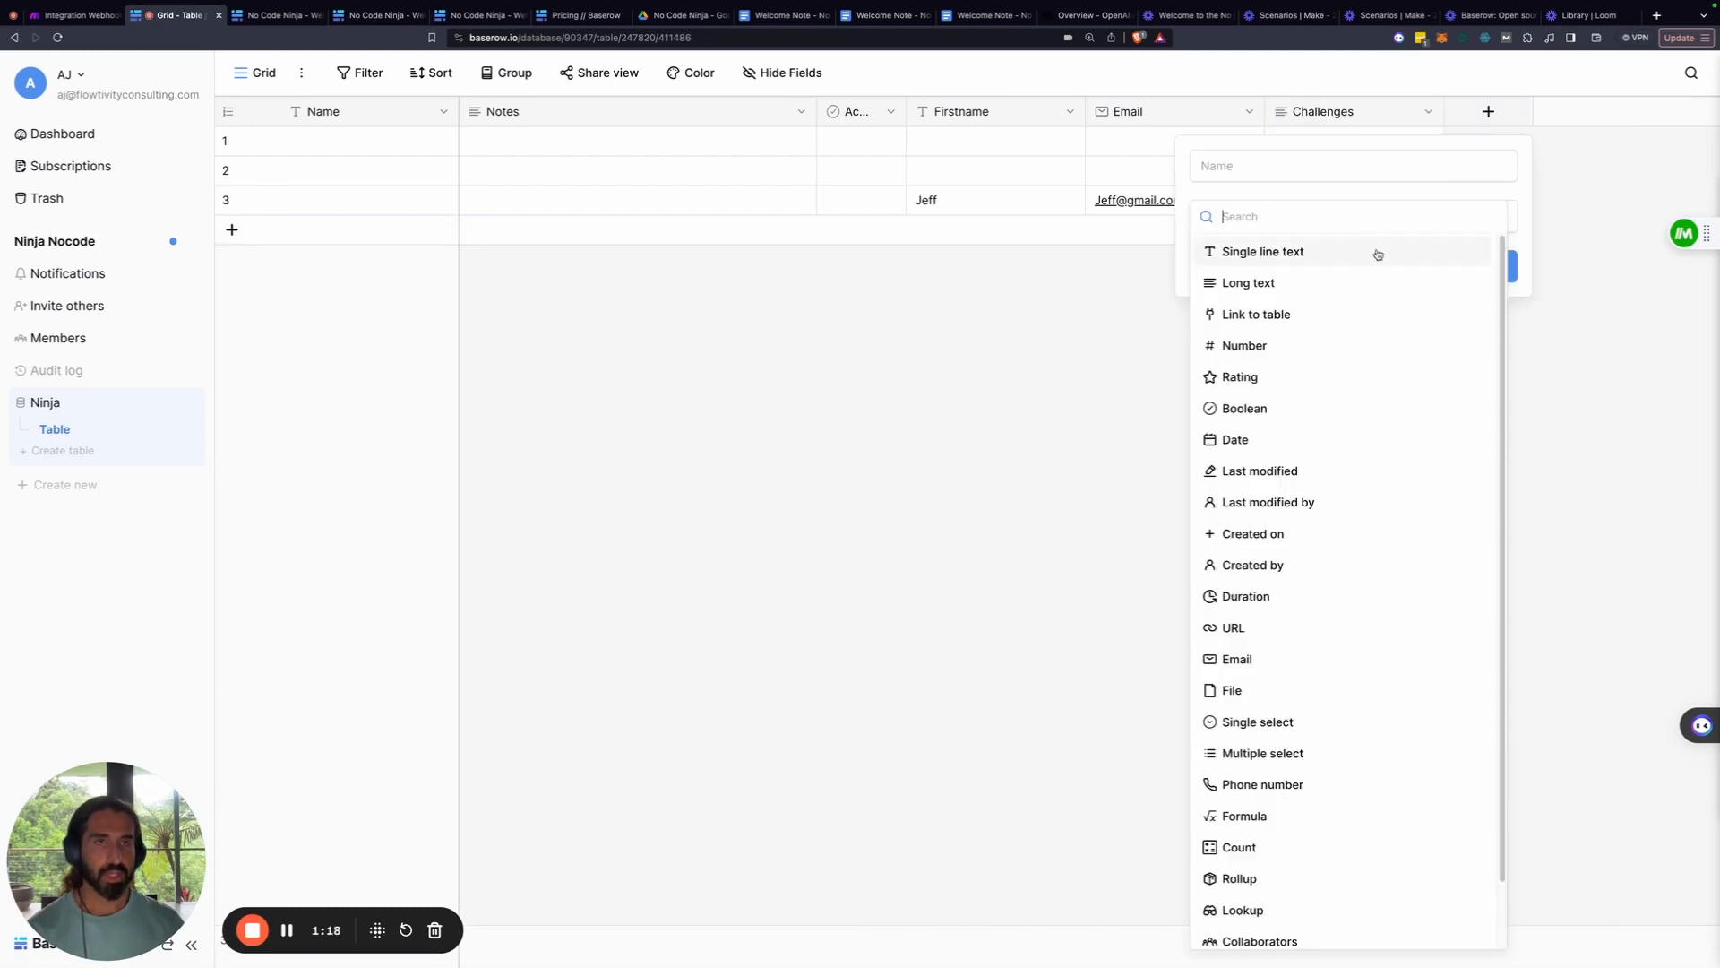
{"action": "left_click", "coordinate": [1306, 281]}
{"action": "triple_click", "coordinate": [1310, 166]}
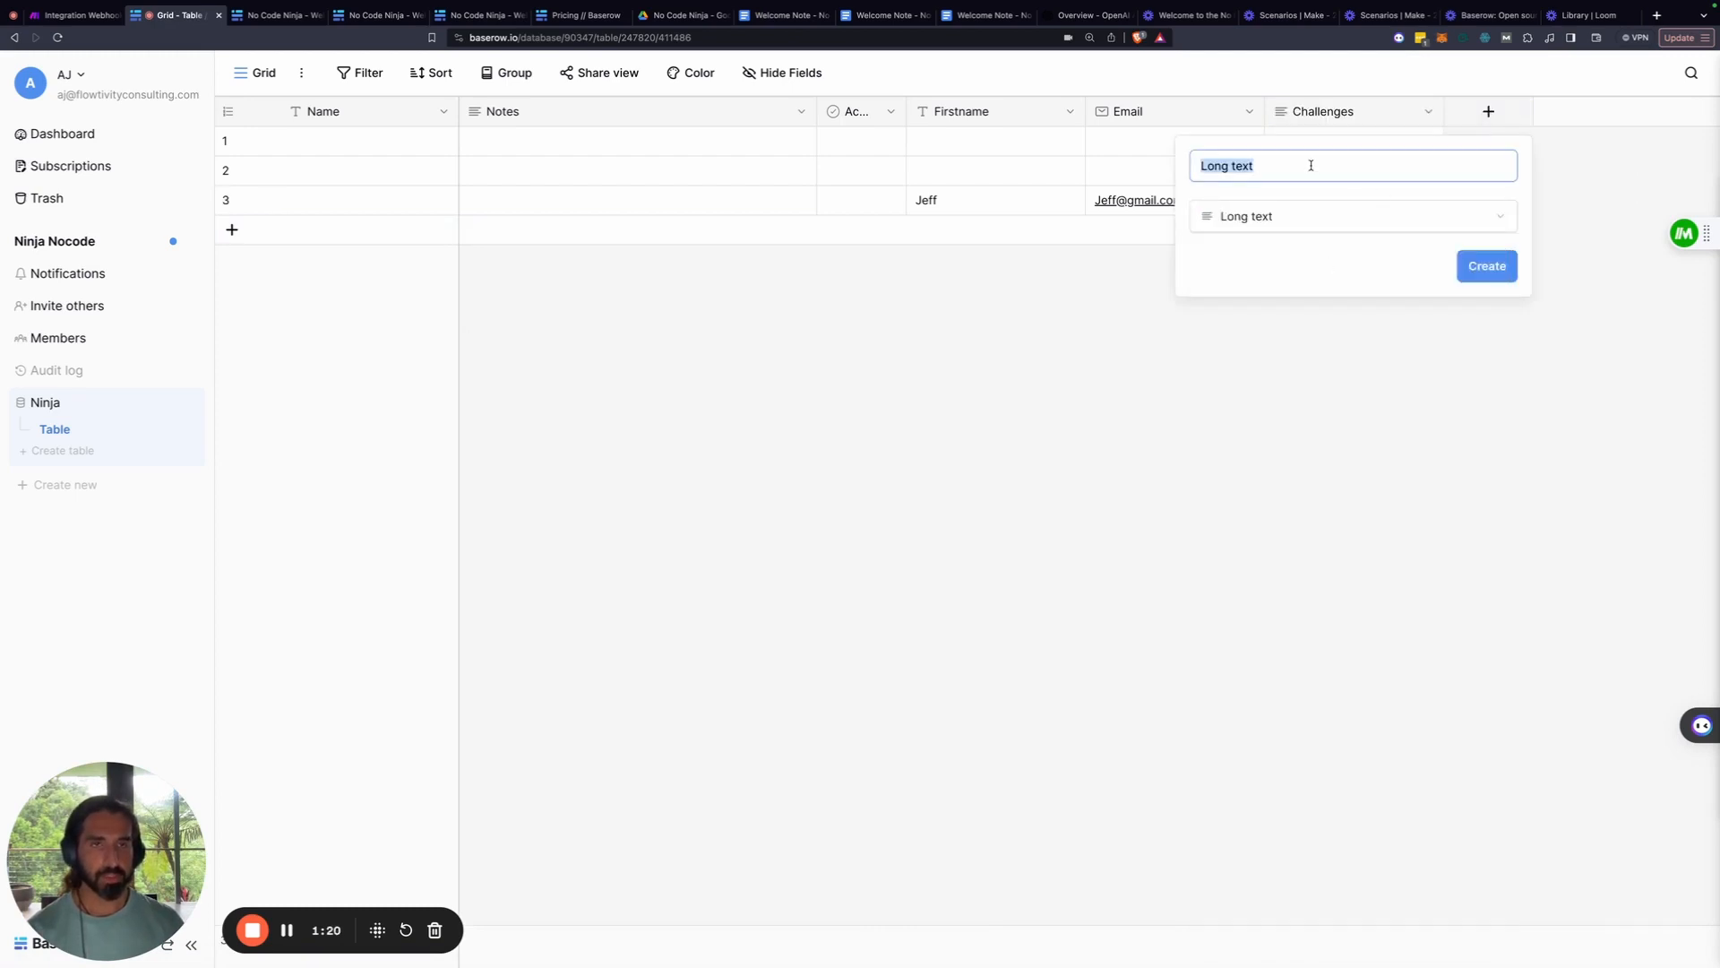
{"action": "type", "text": "Goals"}
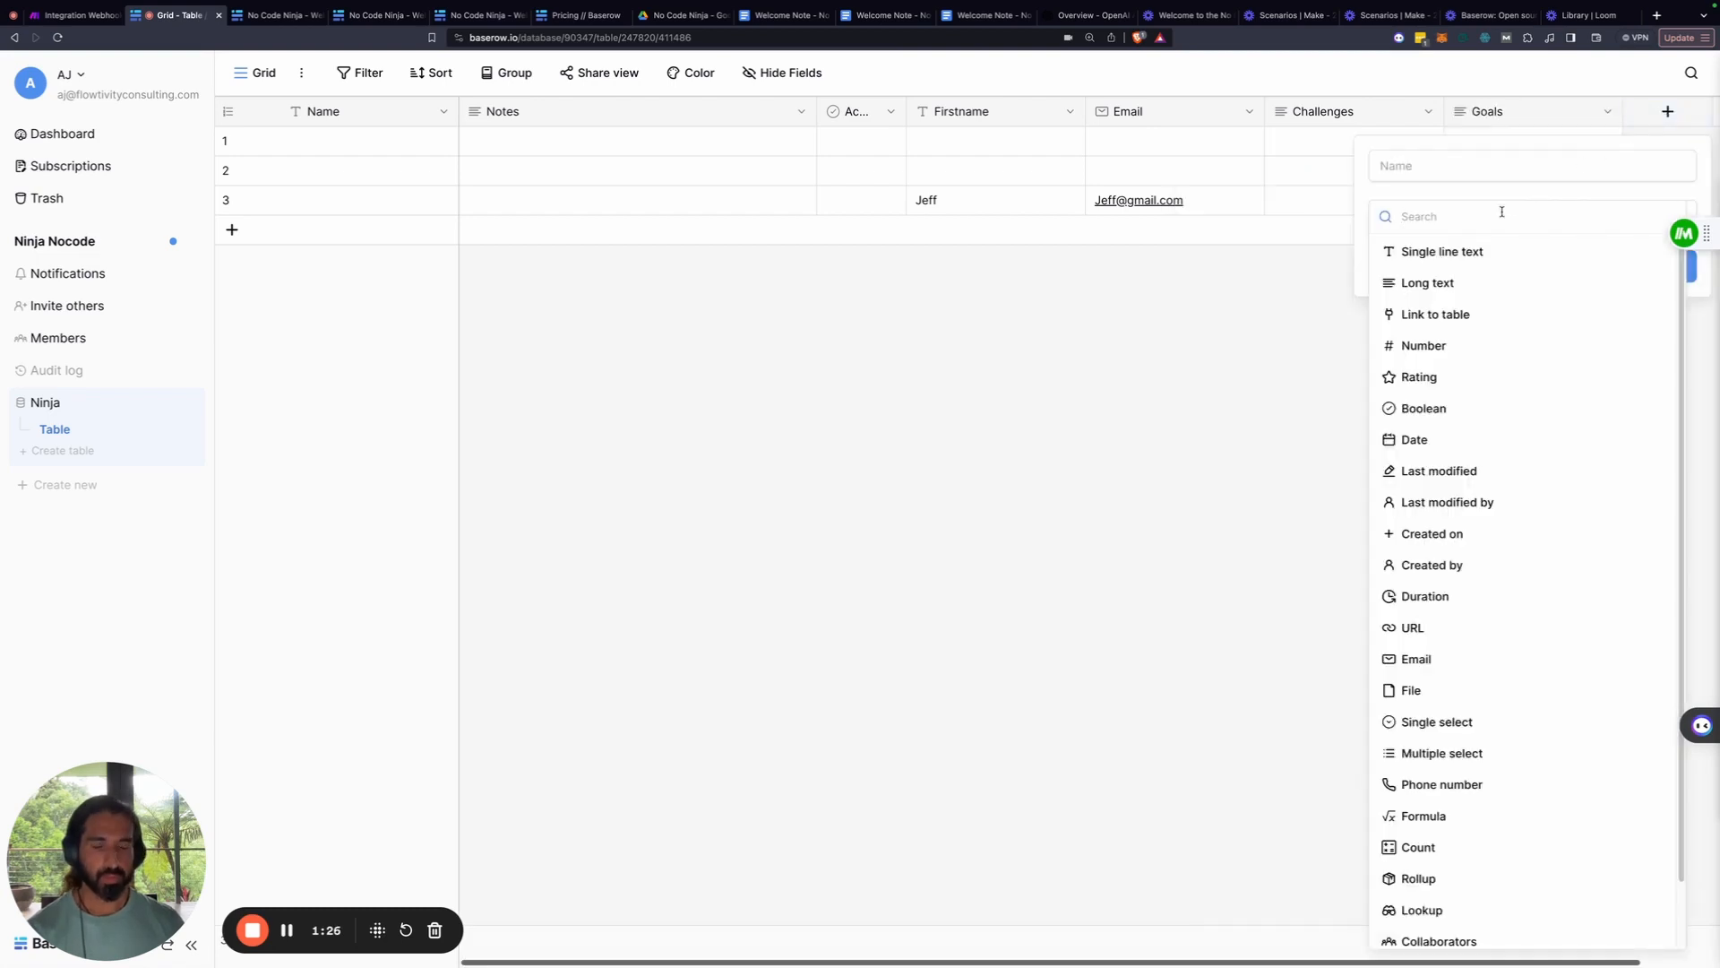
{"action": "left_click", "coordinate": [1425, 283]}
{"action": "triple_click", "coordinate": [1411, 166]}
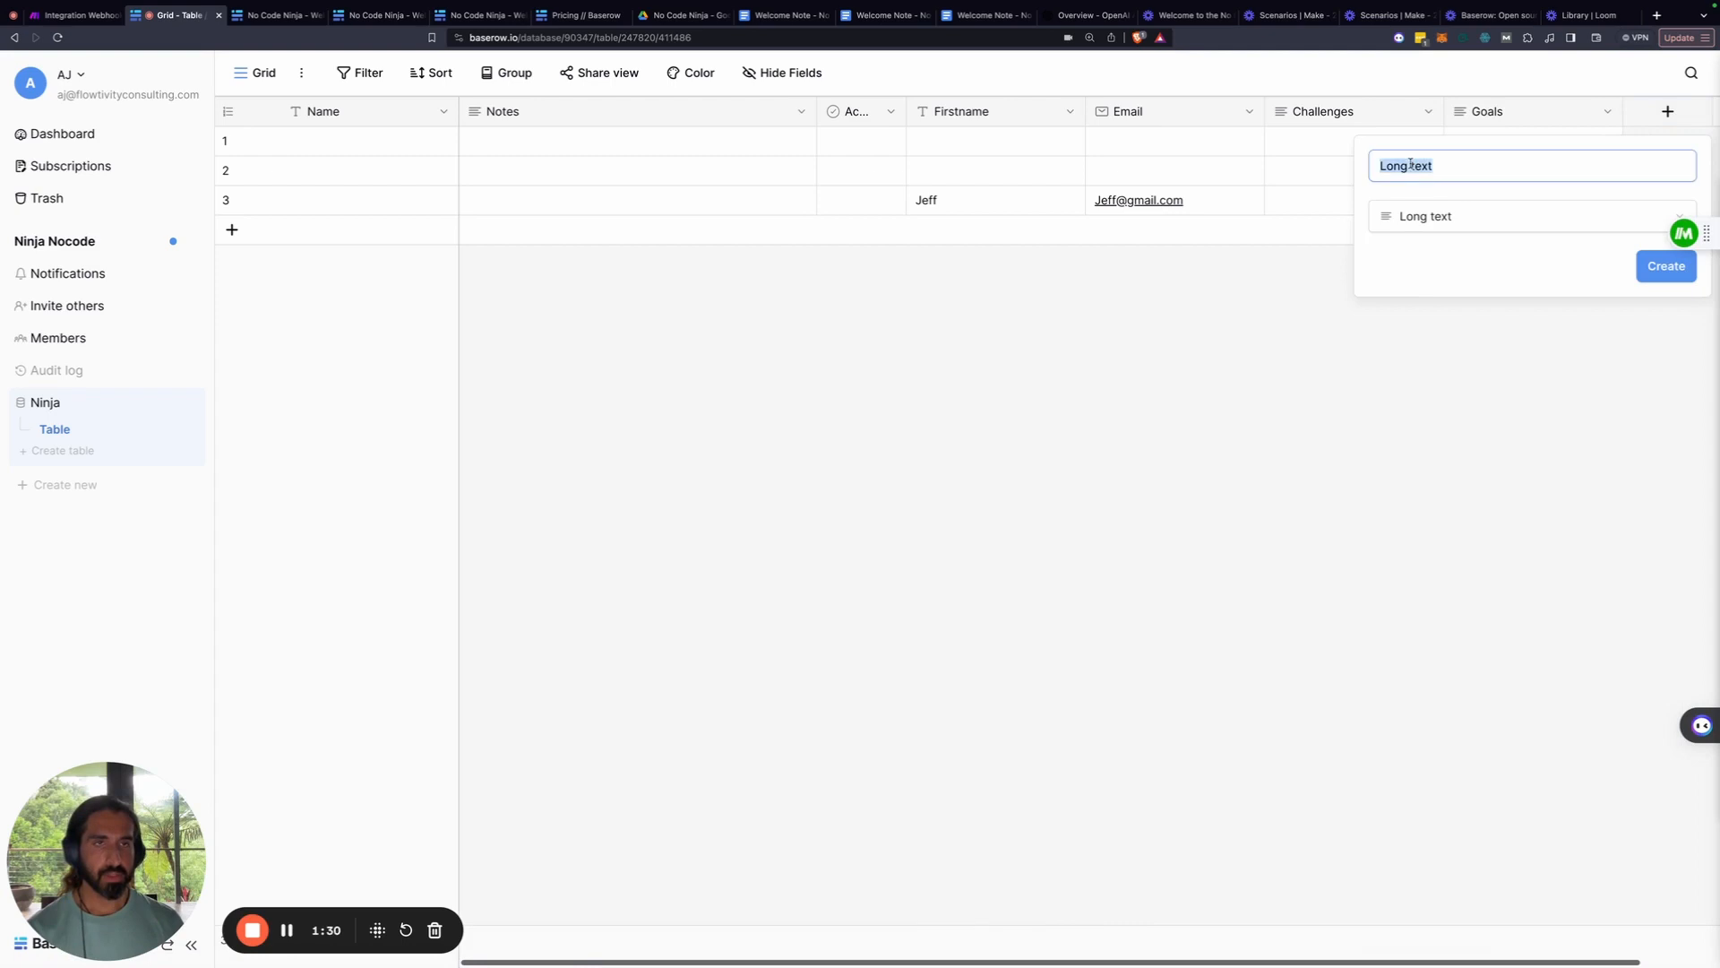
{"action": "type", "text": "C"}
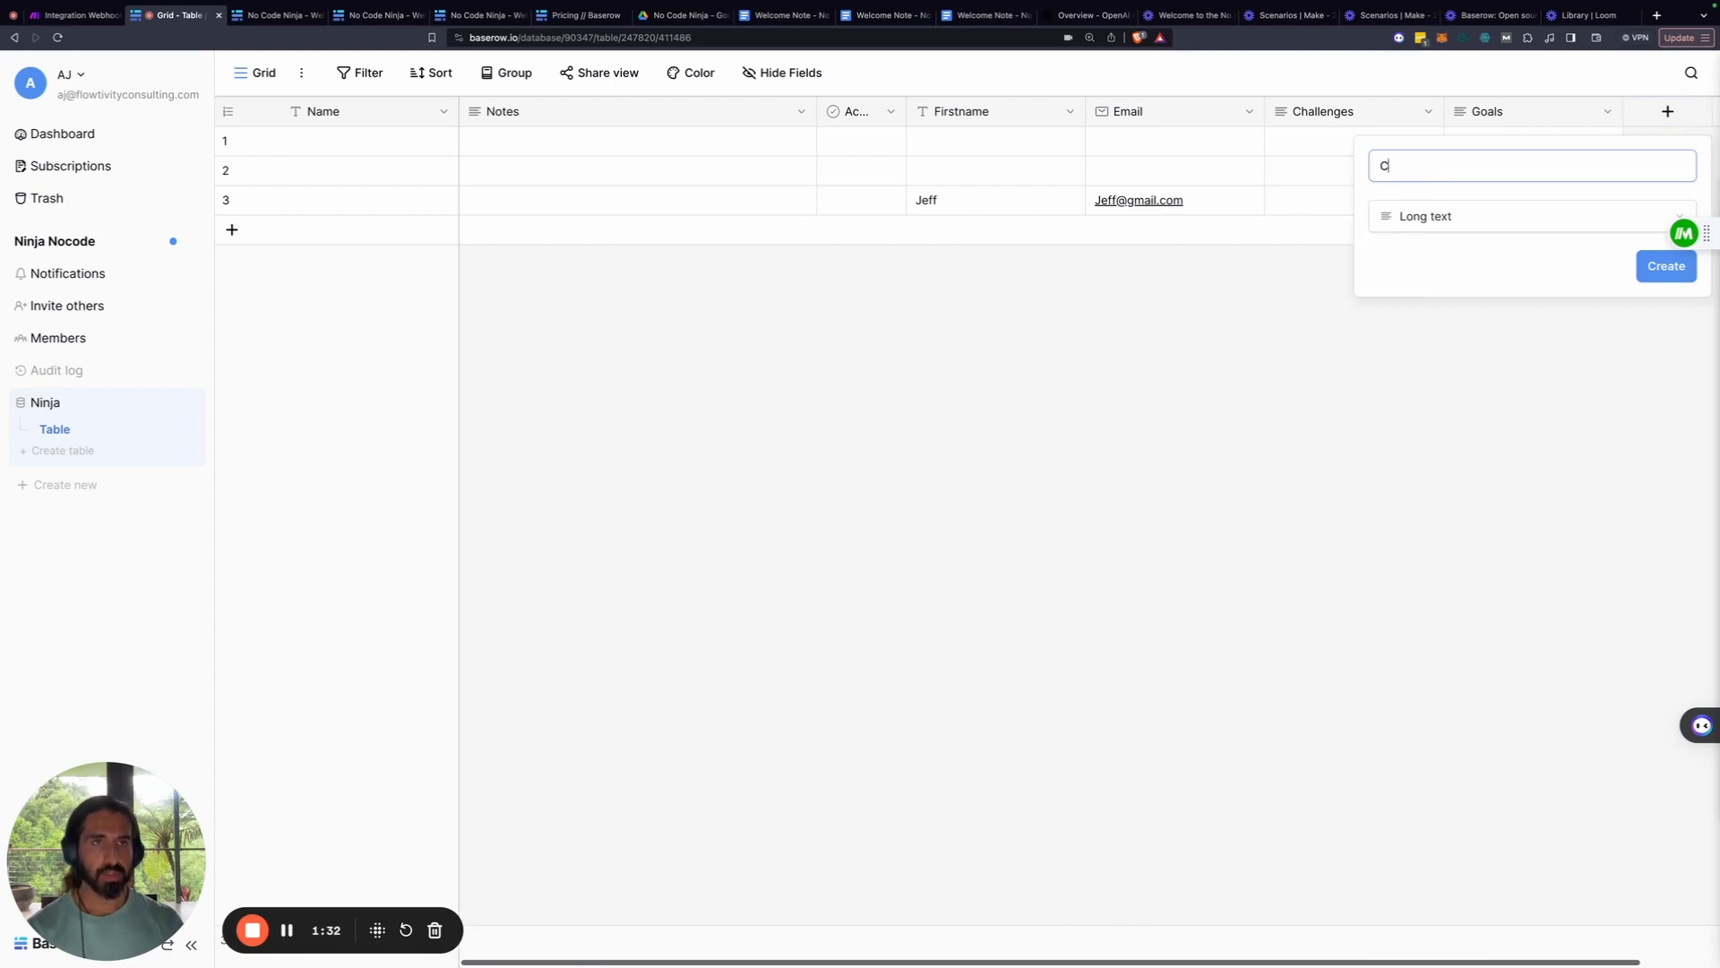
{"action": "type", "text": "hatp"}
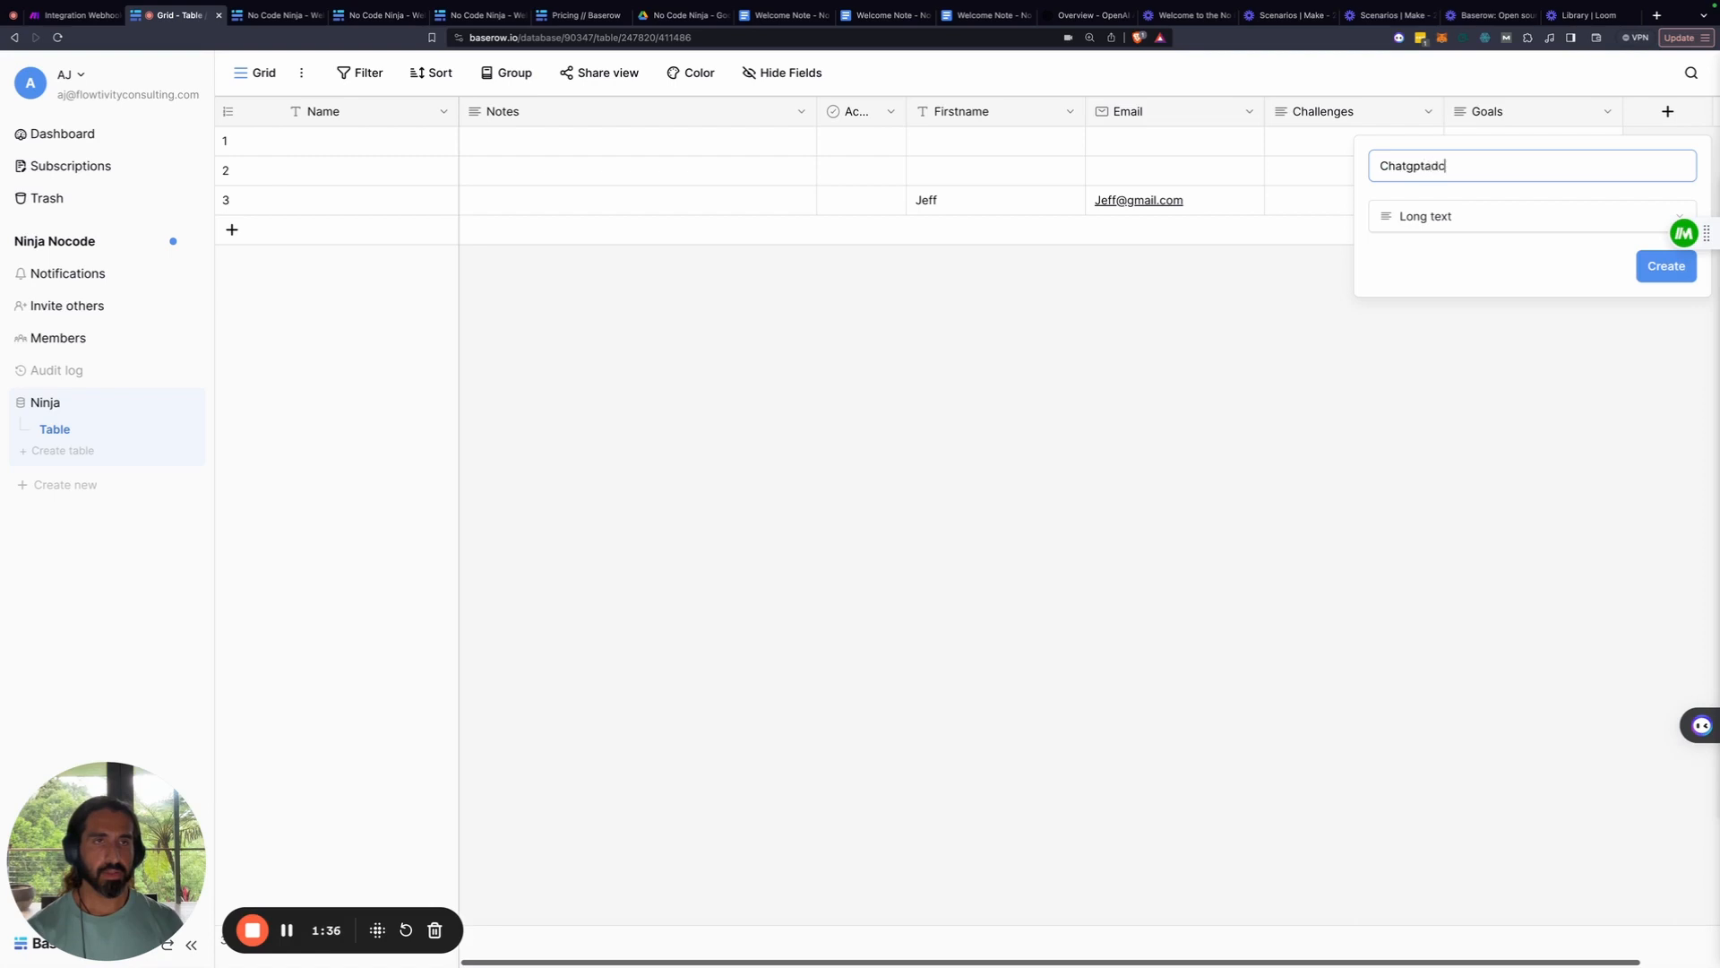
{"action": "type", "text": "ptadvice"}
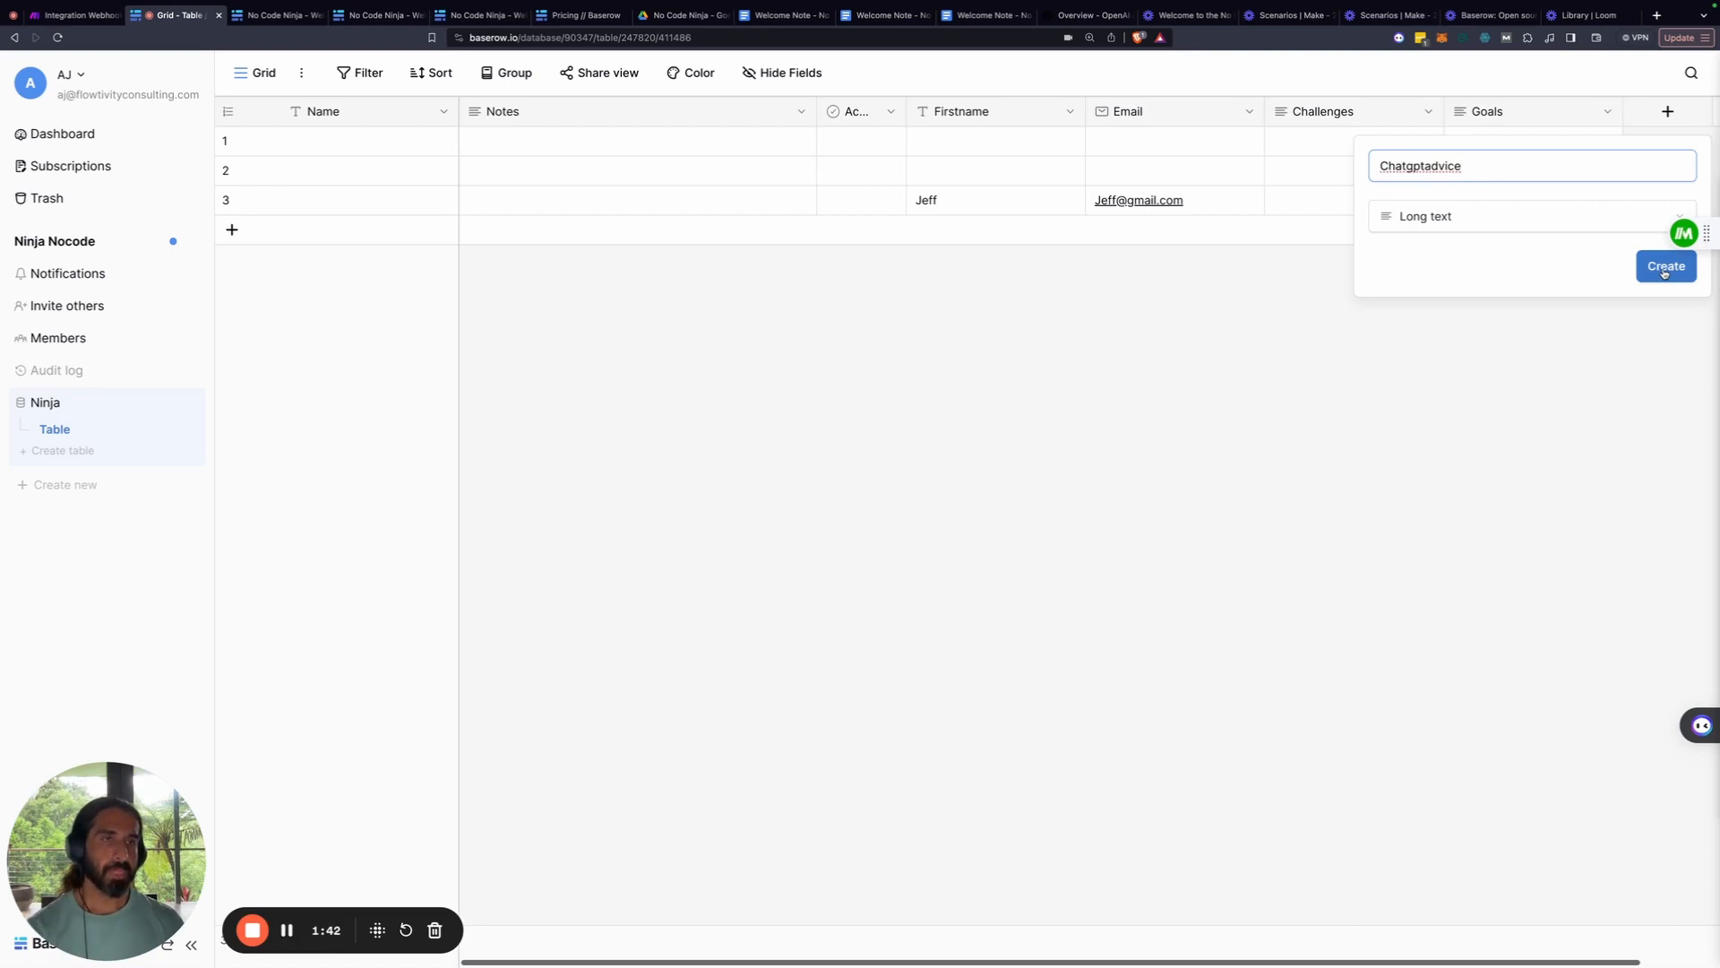
{"action": "left_click", "coordinate": [1663, 271]}
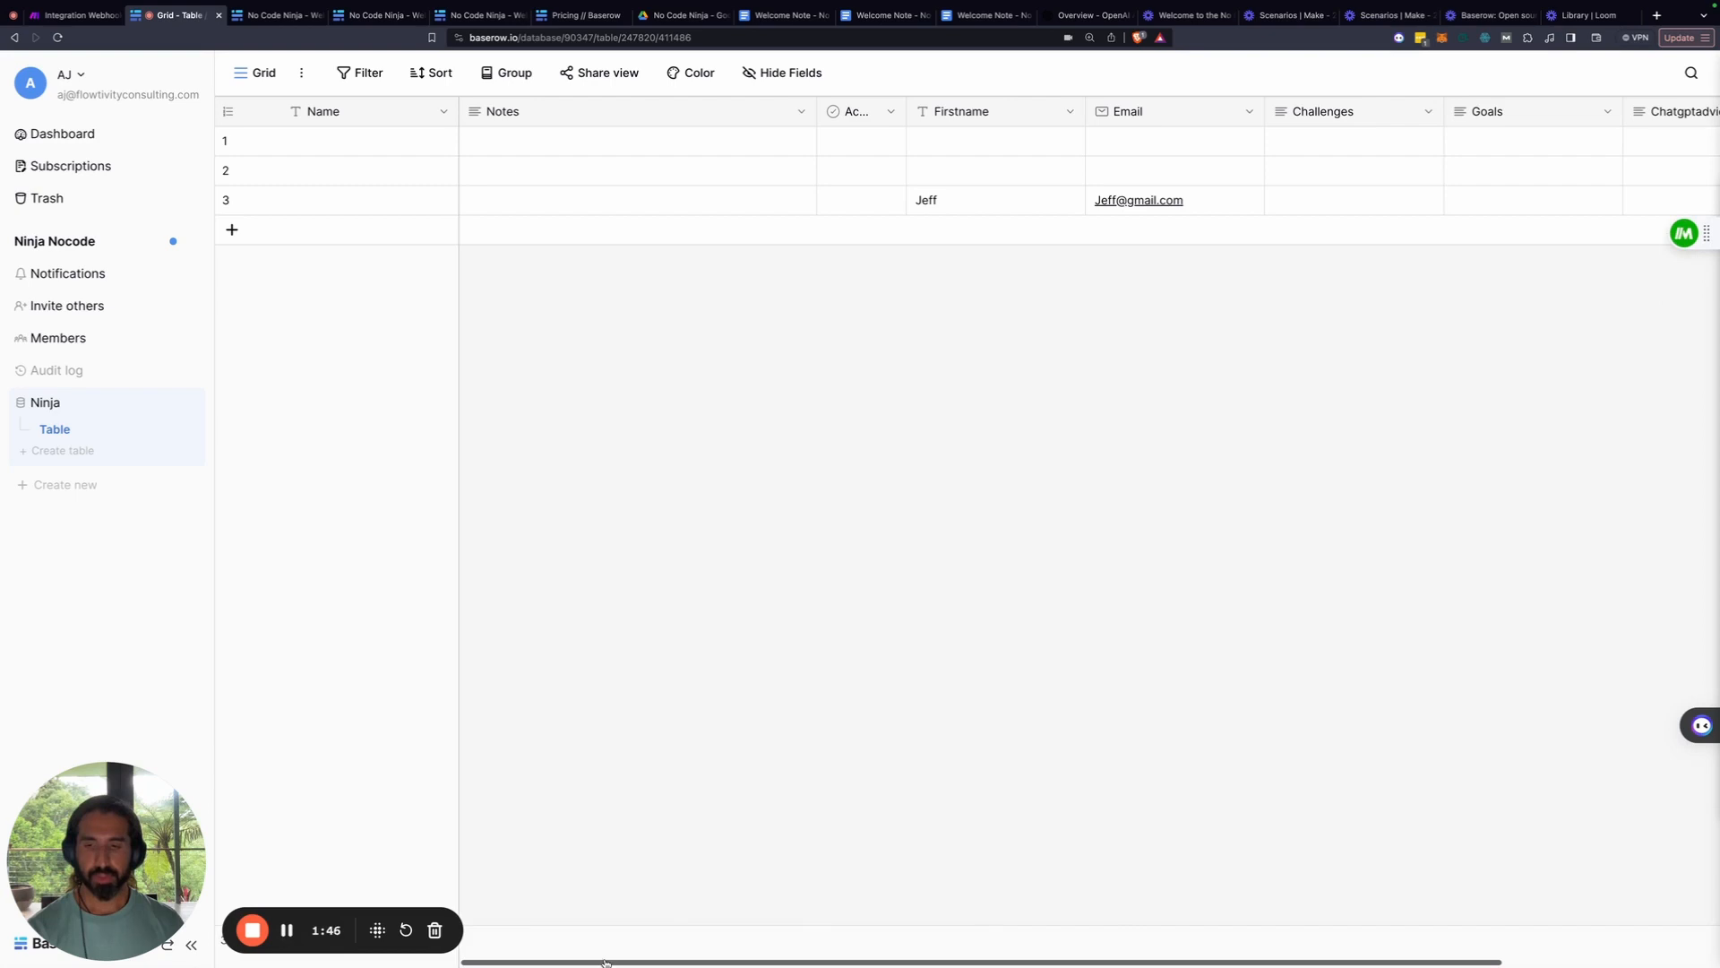
{"action": "left_click_drag", "start_coordinate": [605, 963], "coordinate": [739, 962]}
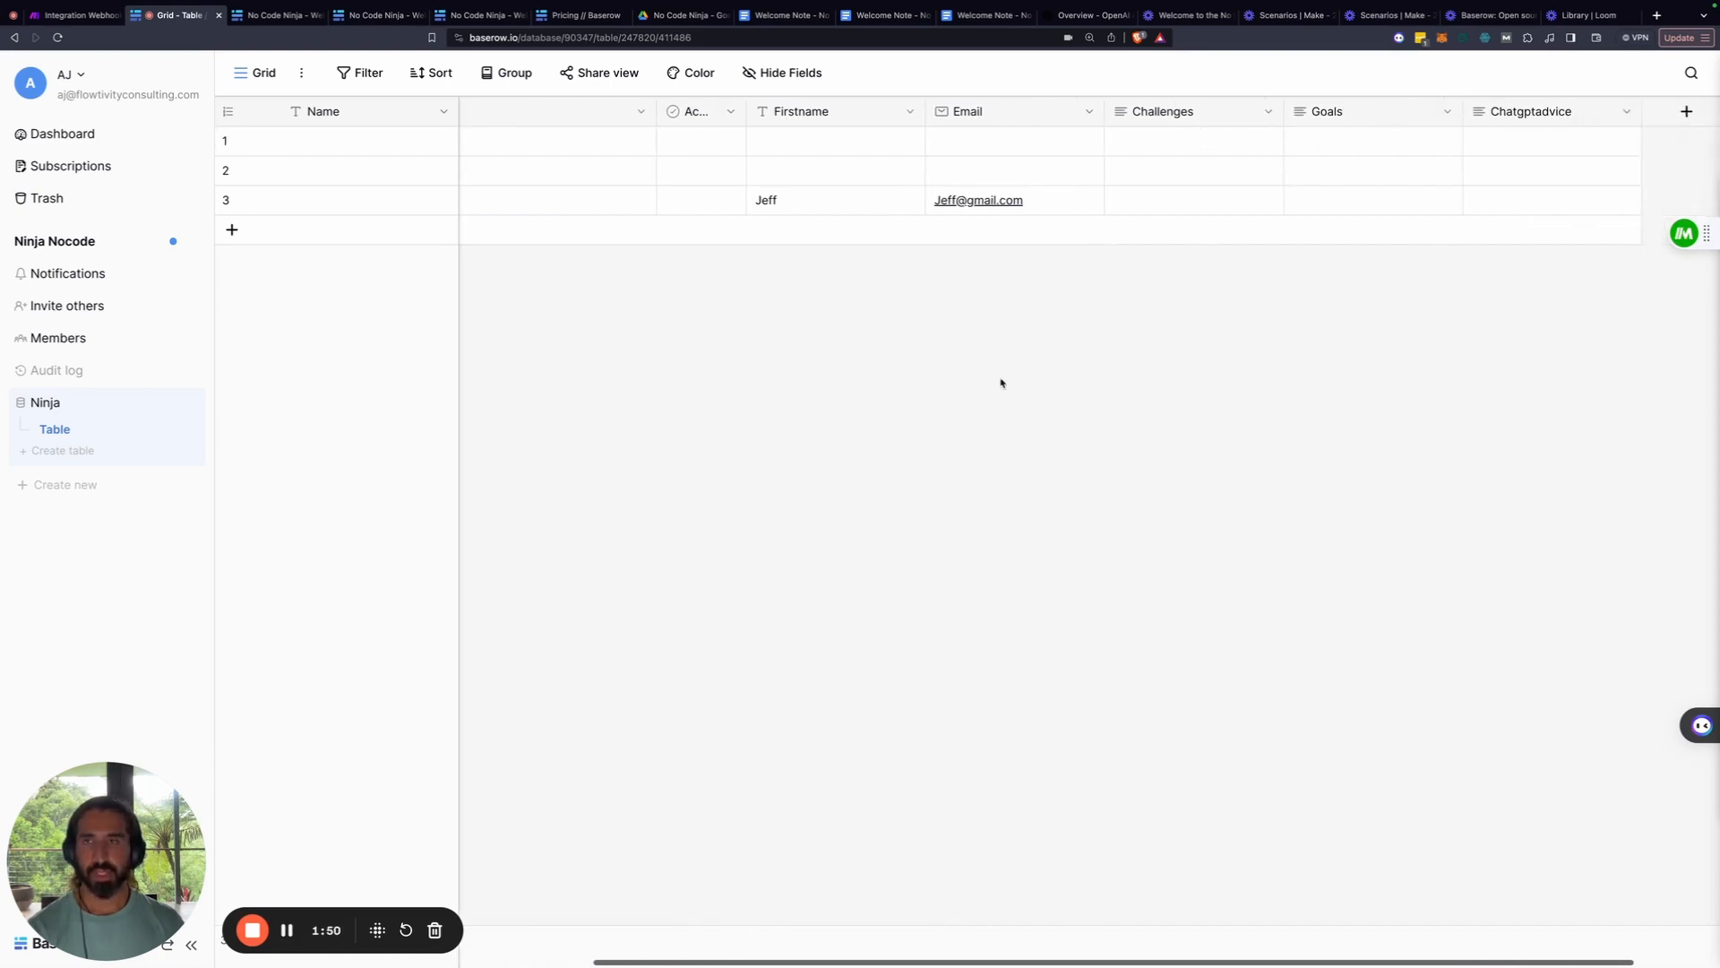
{"action": "left_click", "coordinate": [259, 80]}
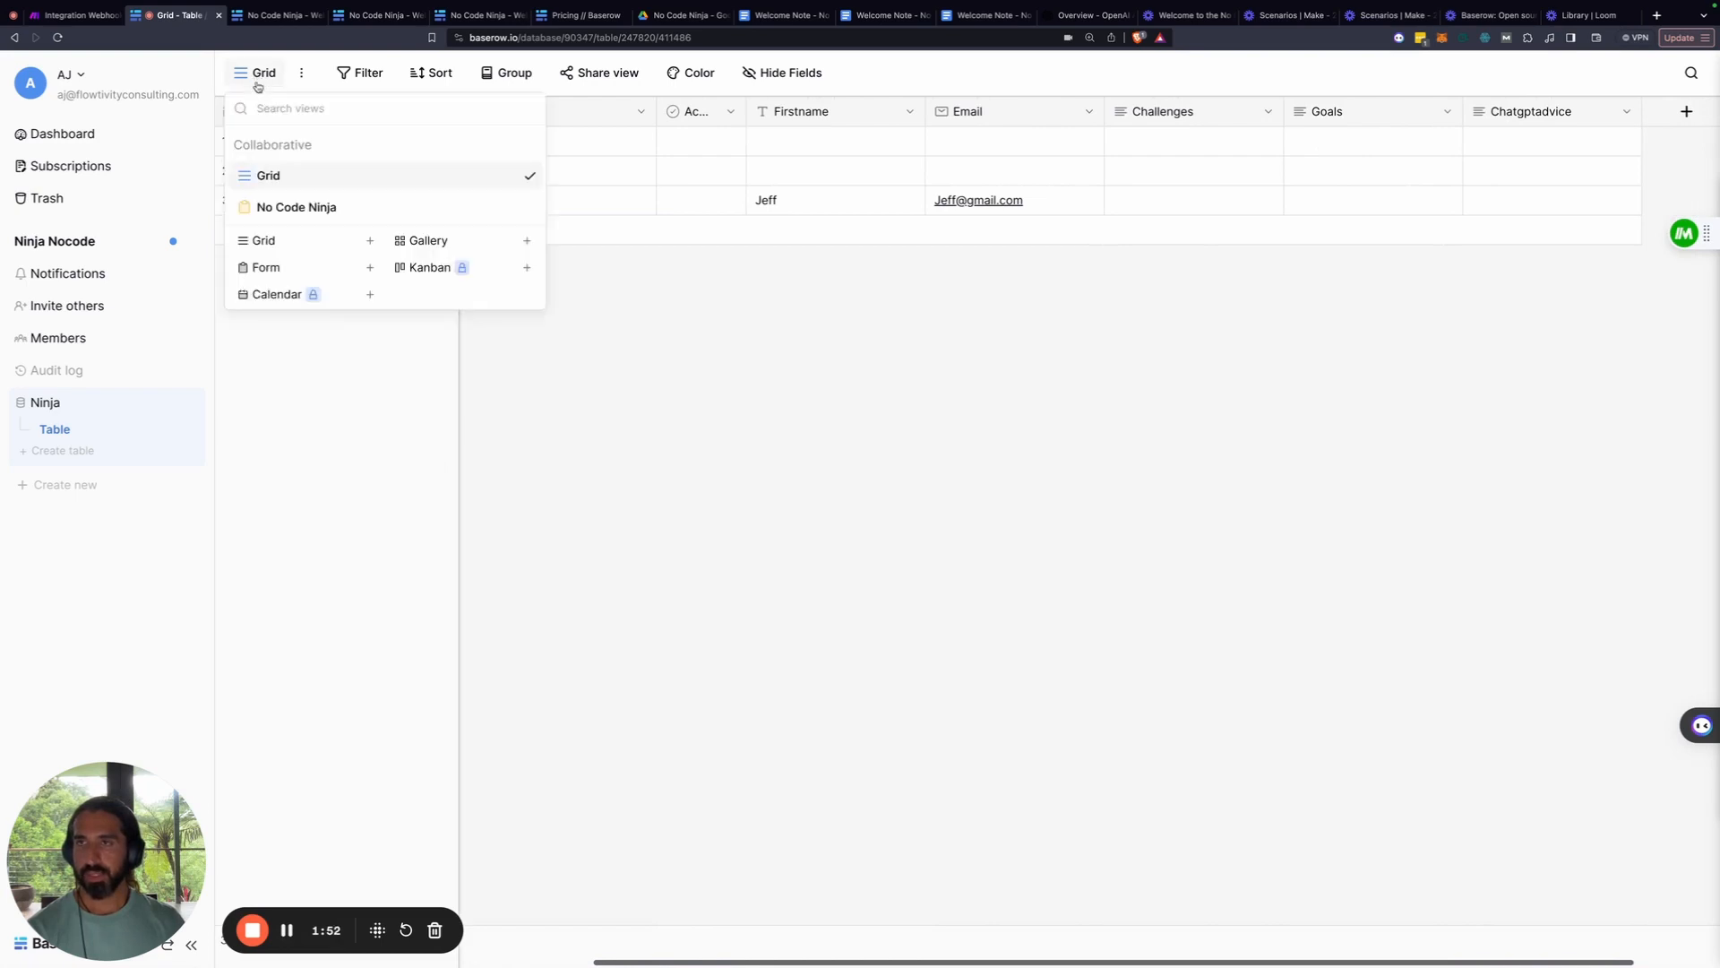
In the No Code Ninja form view, add the Challenges, Goals and Chatgptadvice fields to the form
{"action": "left_click", "coordinate": [274, 200]}
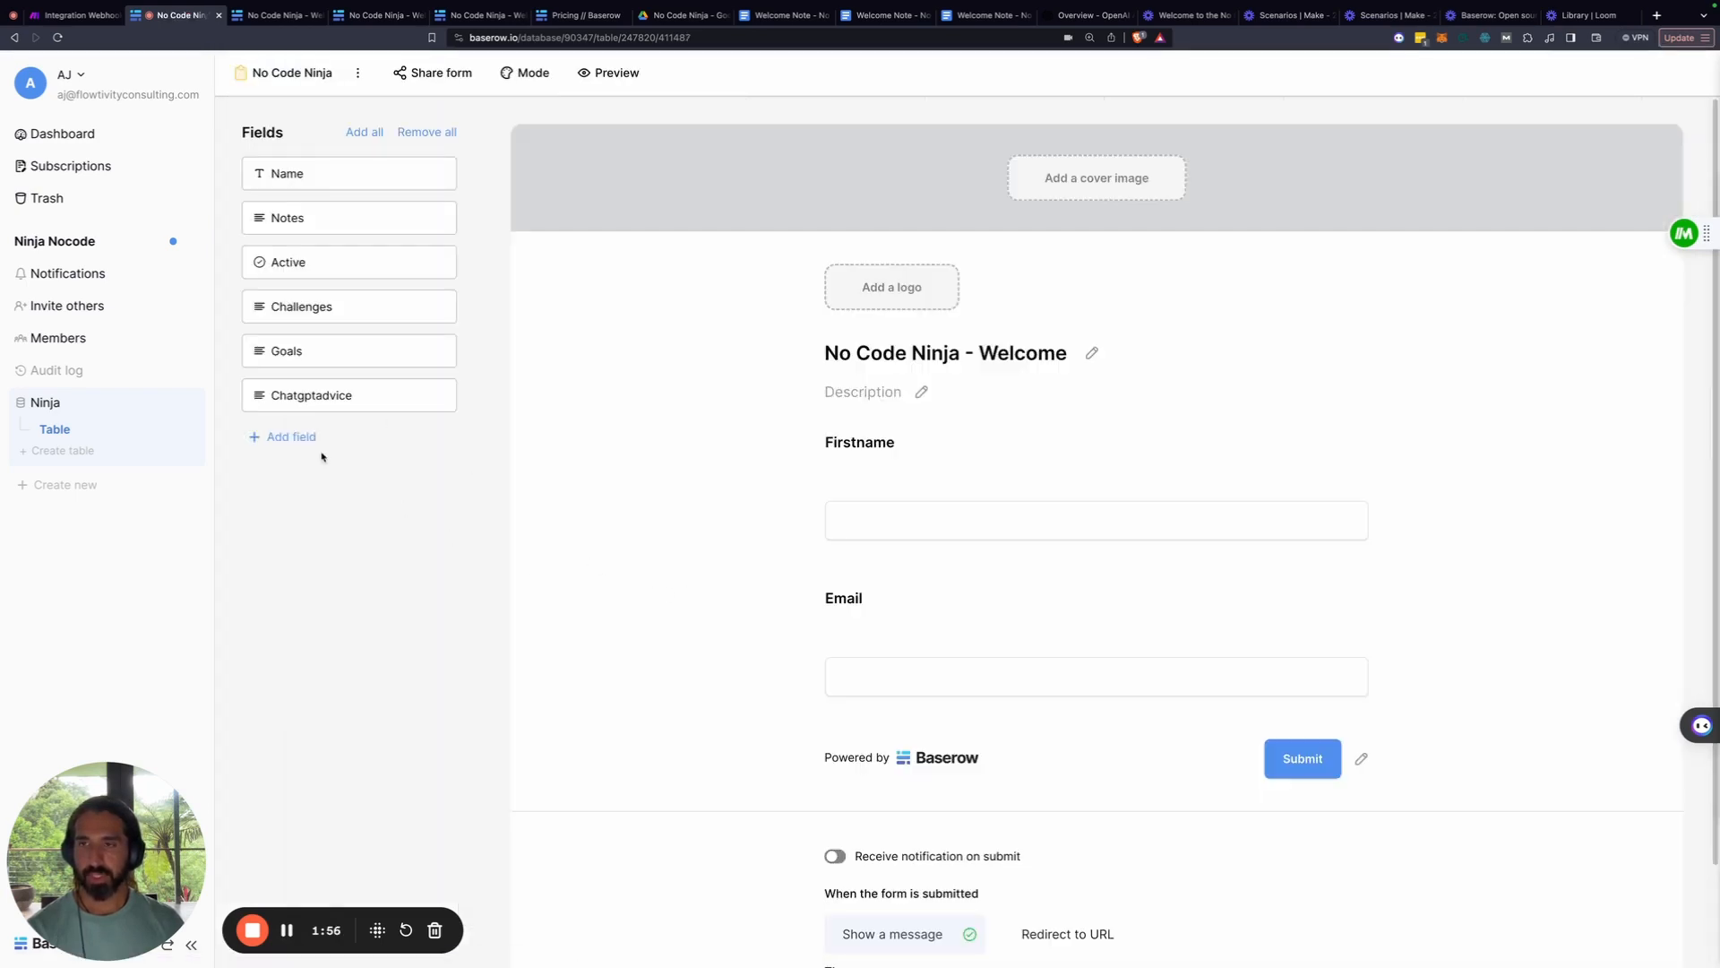
{"action": "left_click", "coordinate": [301, 316]}
{"action": "left_click", "coordinate": [292, 315]}
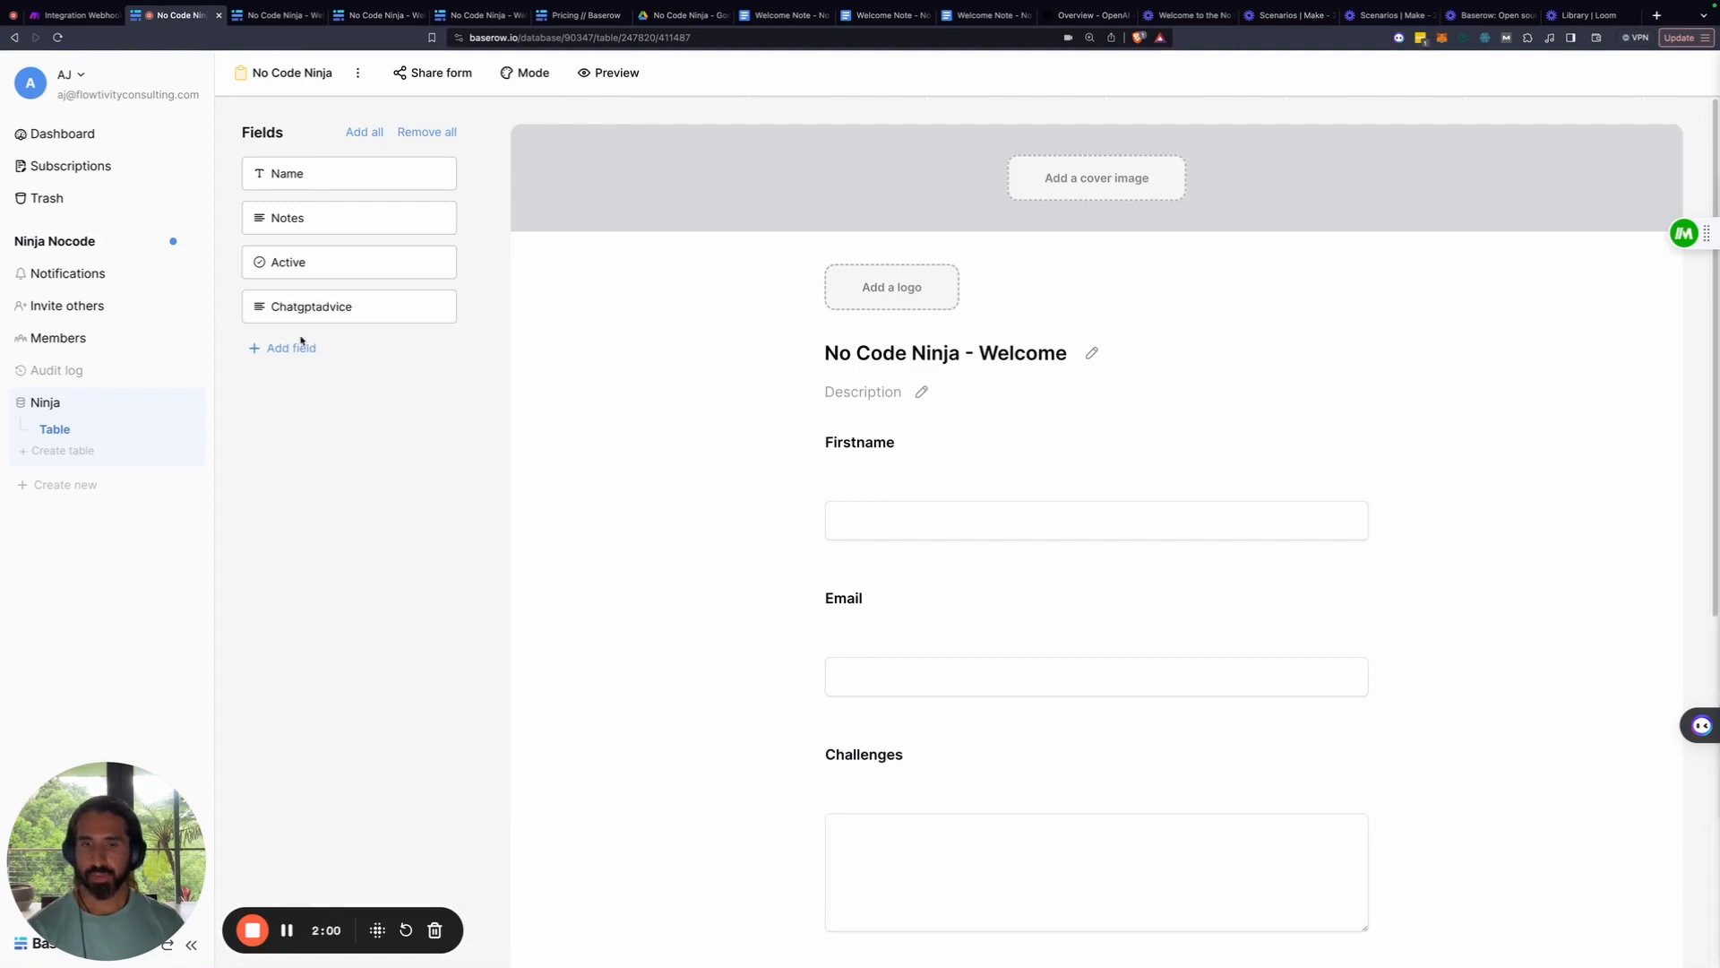
{"action": "left_click", "coordinate": [300, 306]}
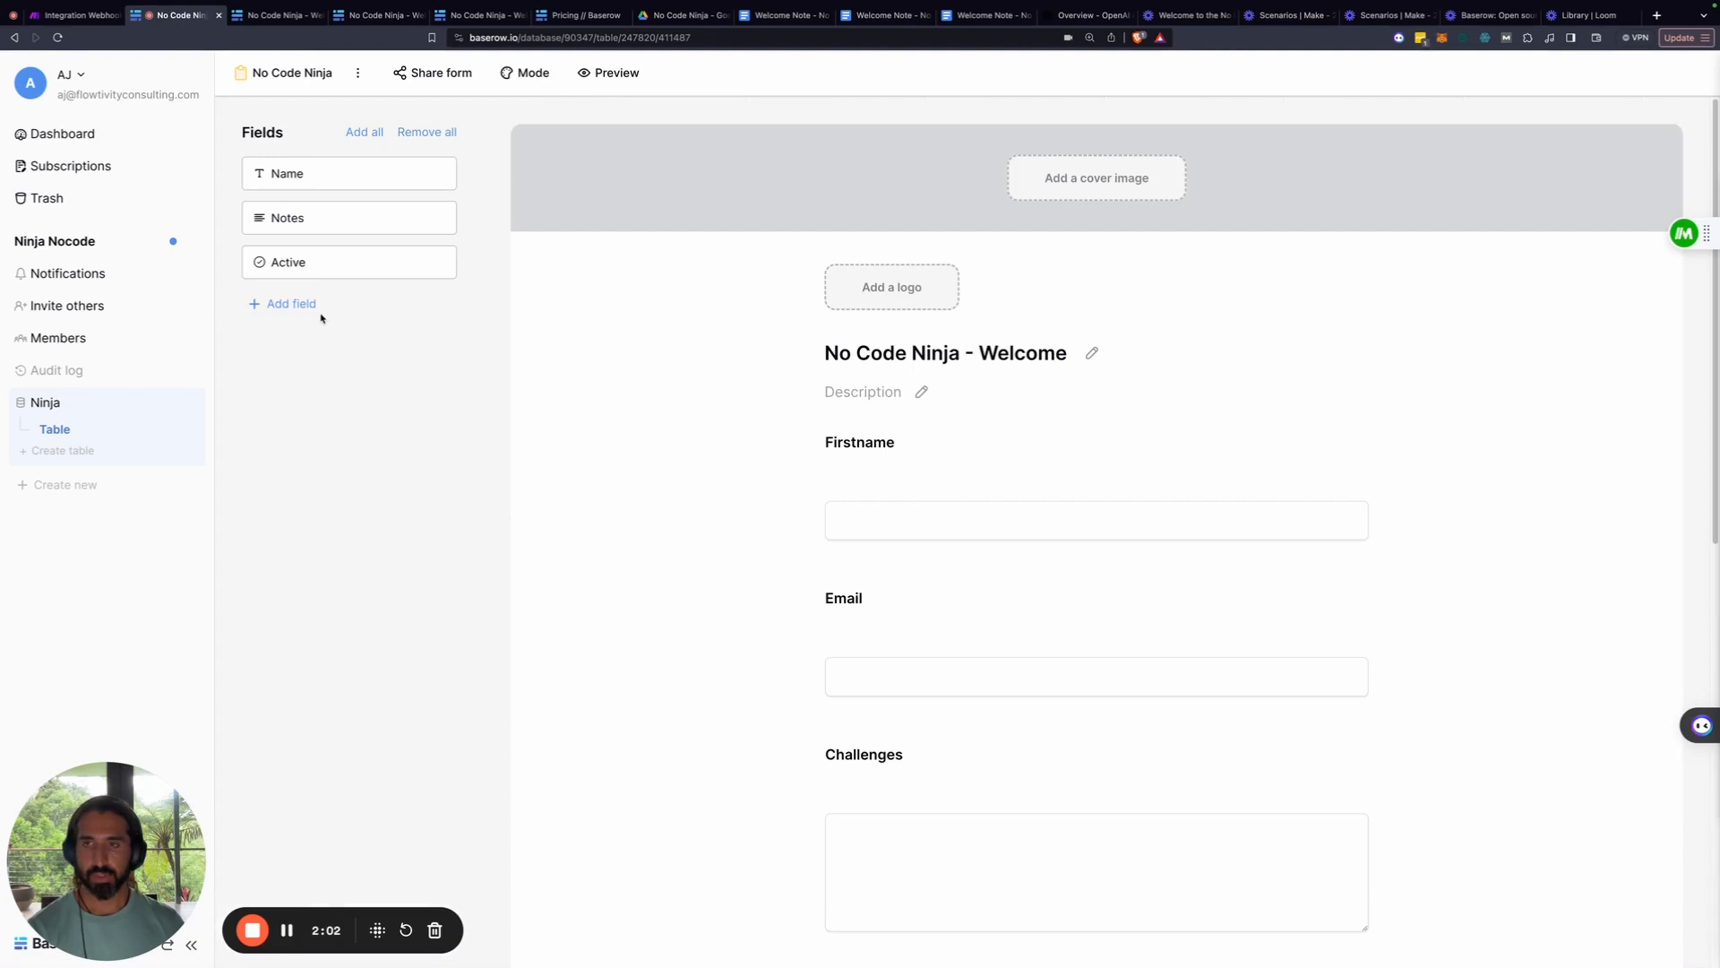
Remove the Chatgptadvice question from the form, keeping Challenges and Goals
{"action": "scroll", "coordinate": [803, 572], "scroll_direction": "down", "scroll_amount": 5}
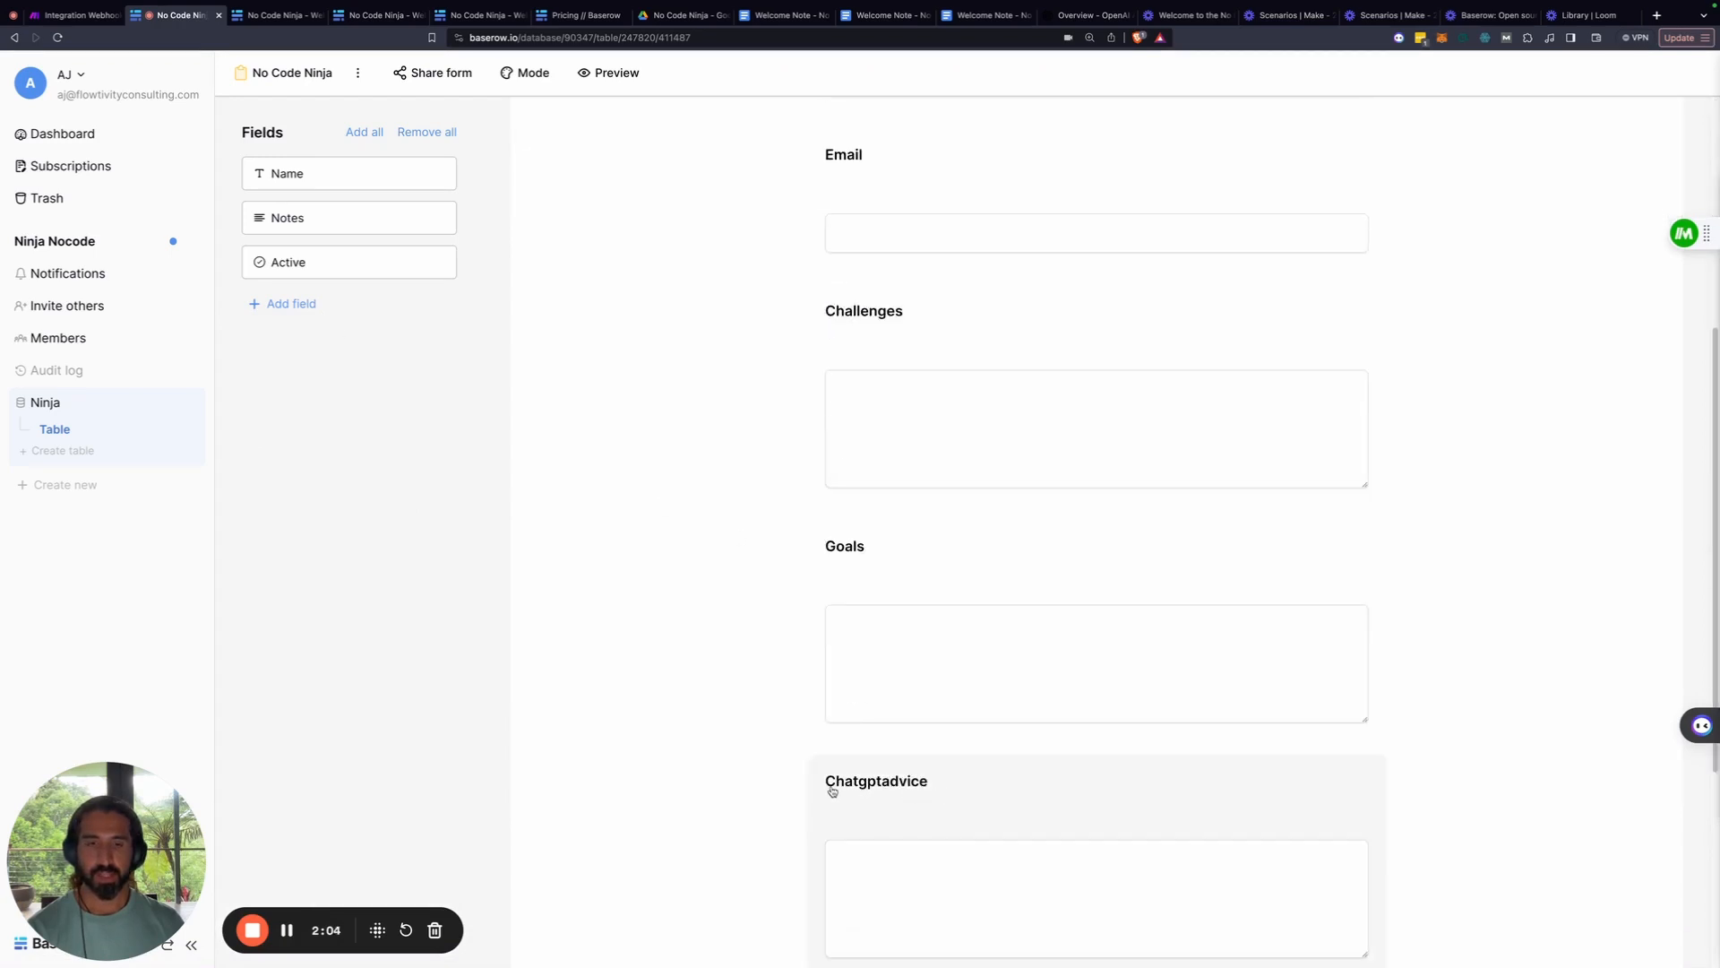
{"action": "left_click", "coordinate": [1328, 802]}
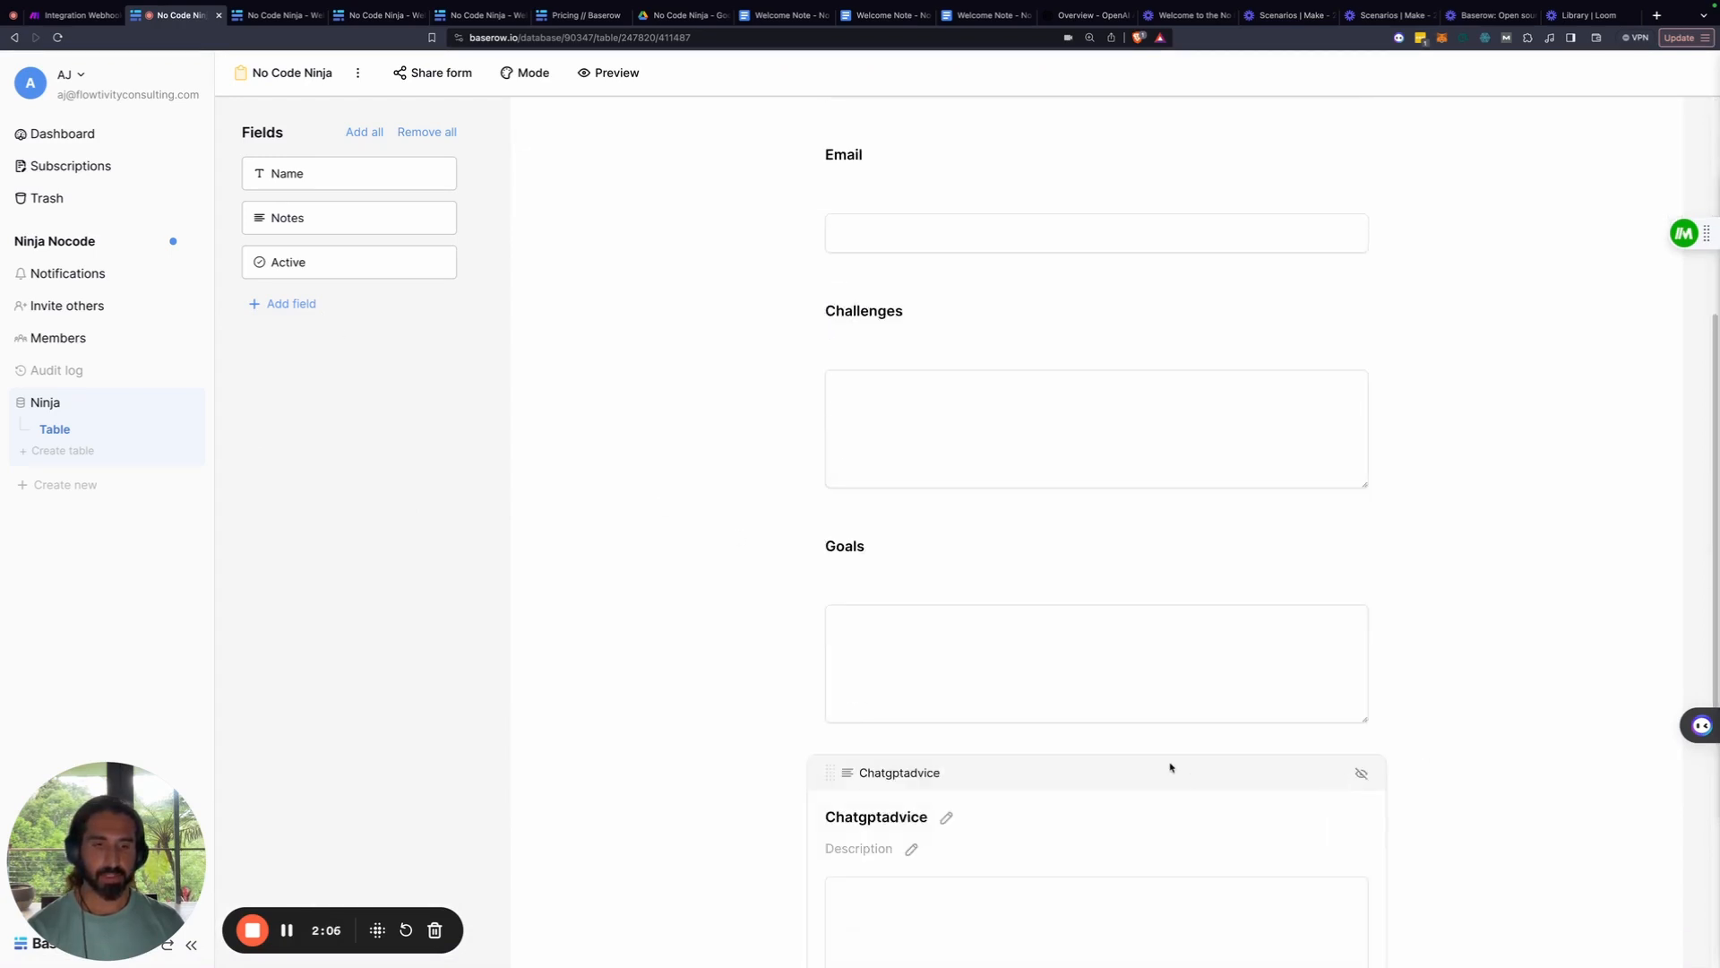
{"action": "scroll", "coordinate": [1170, 767], "scroll_direction": "down", "scroll_amount": 3}
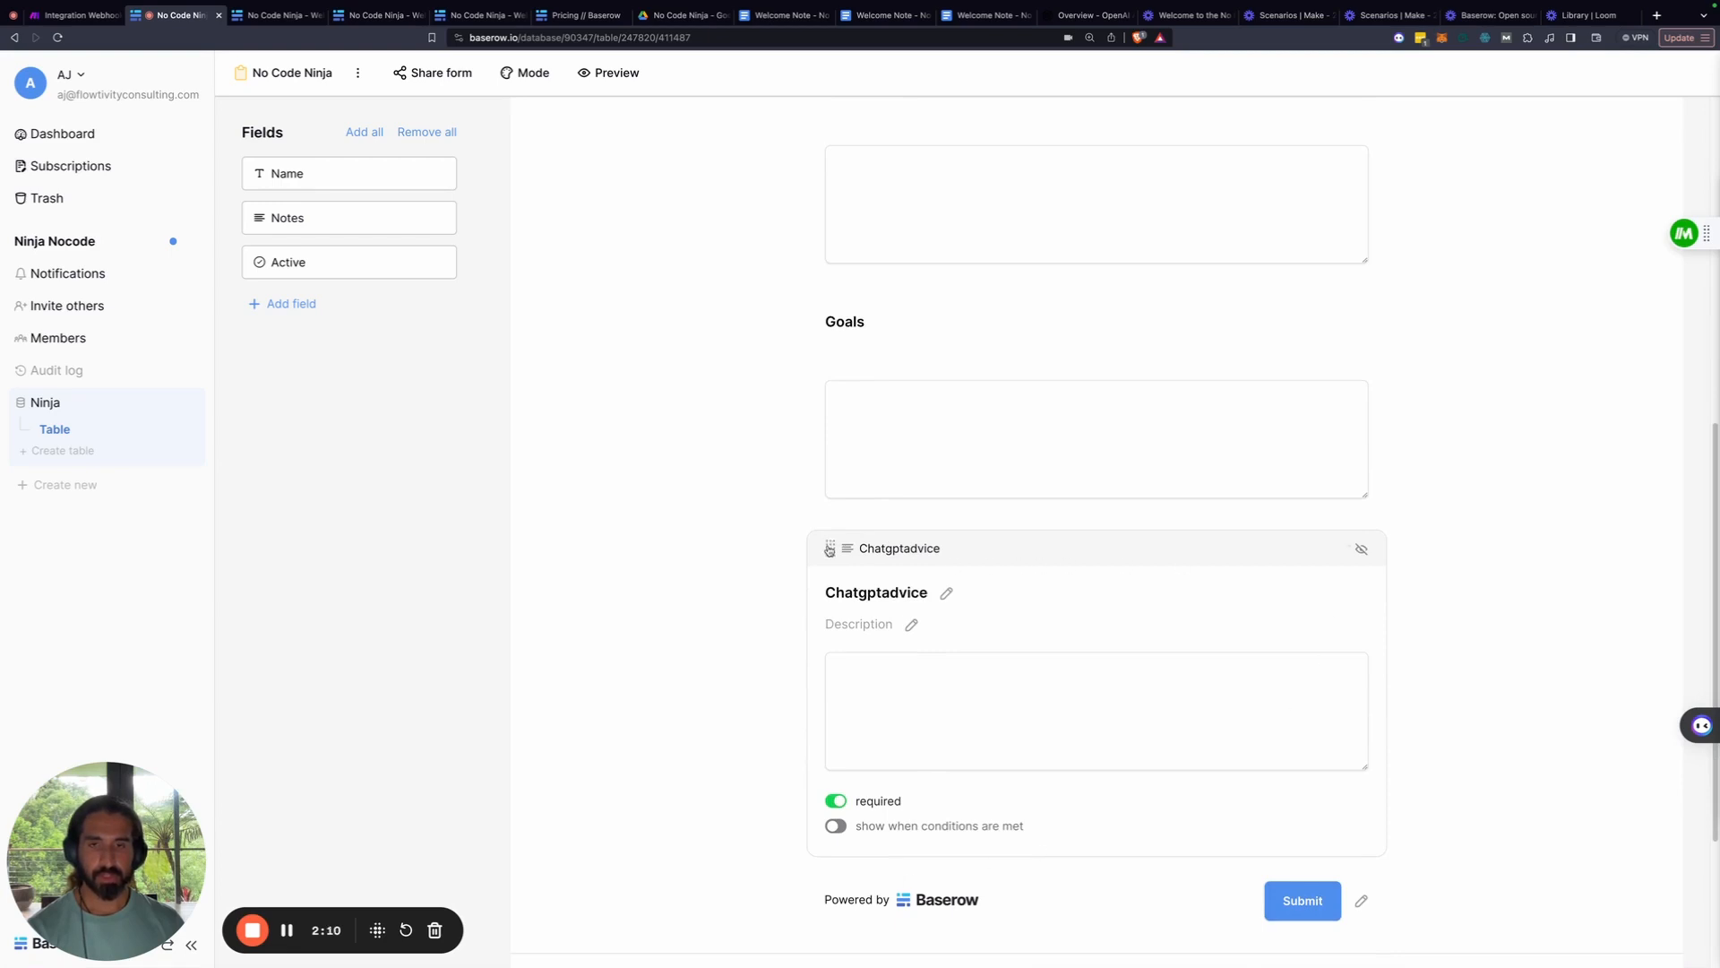
{"action": "left_click_drag", "start_coordinate": [829, 549], "coordinate": [394, 574]}
{"action": "scroll", "coordinate": [757, 498], "scroll_direction": "up", "scroll_amount": 3}
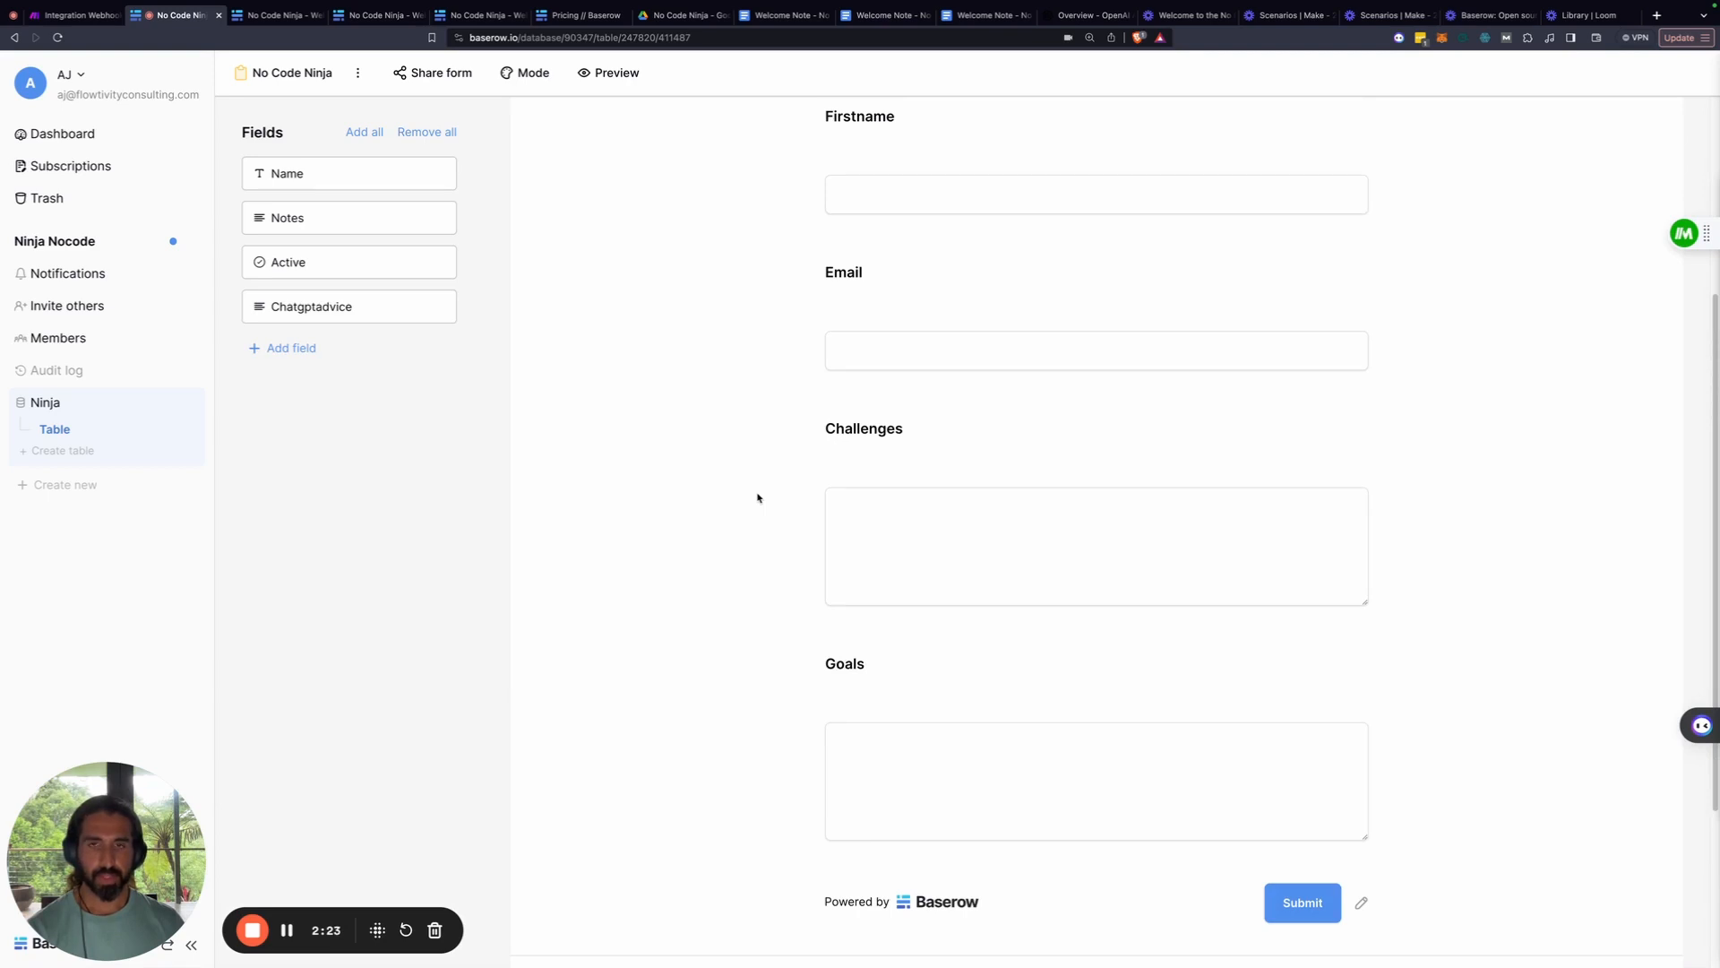
{"action": "scroll", "coordinate": [757, 498], "scroll_direction": "up", "scroll_amount": 3}
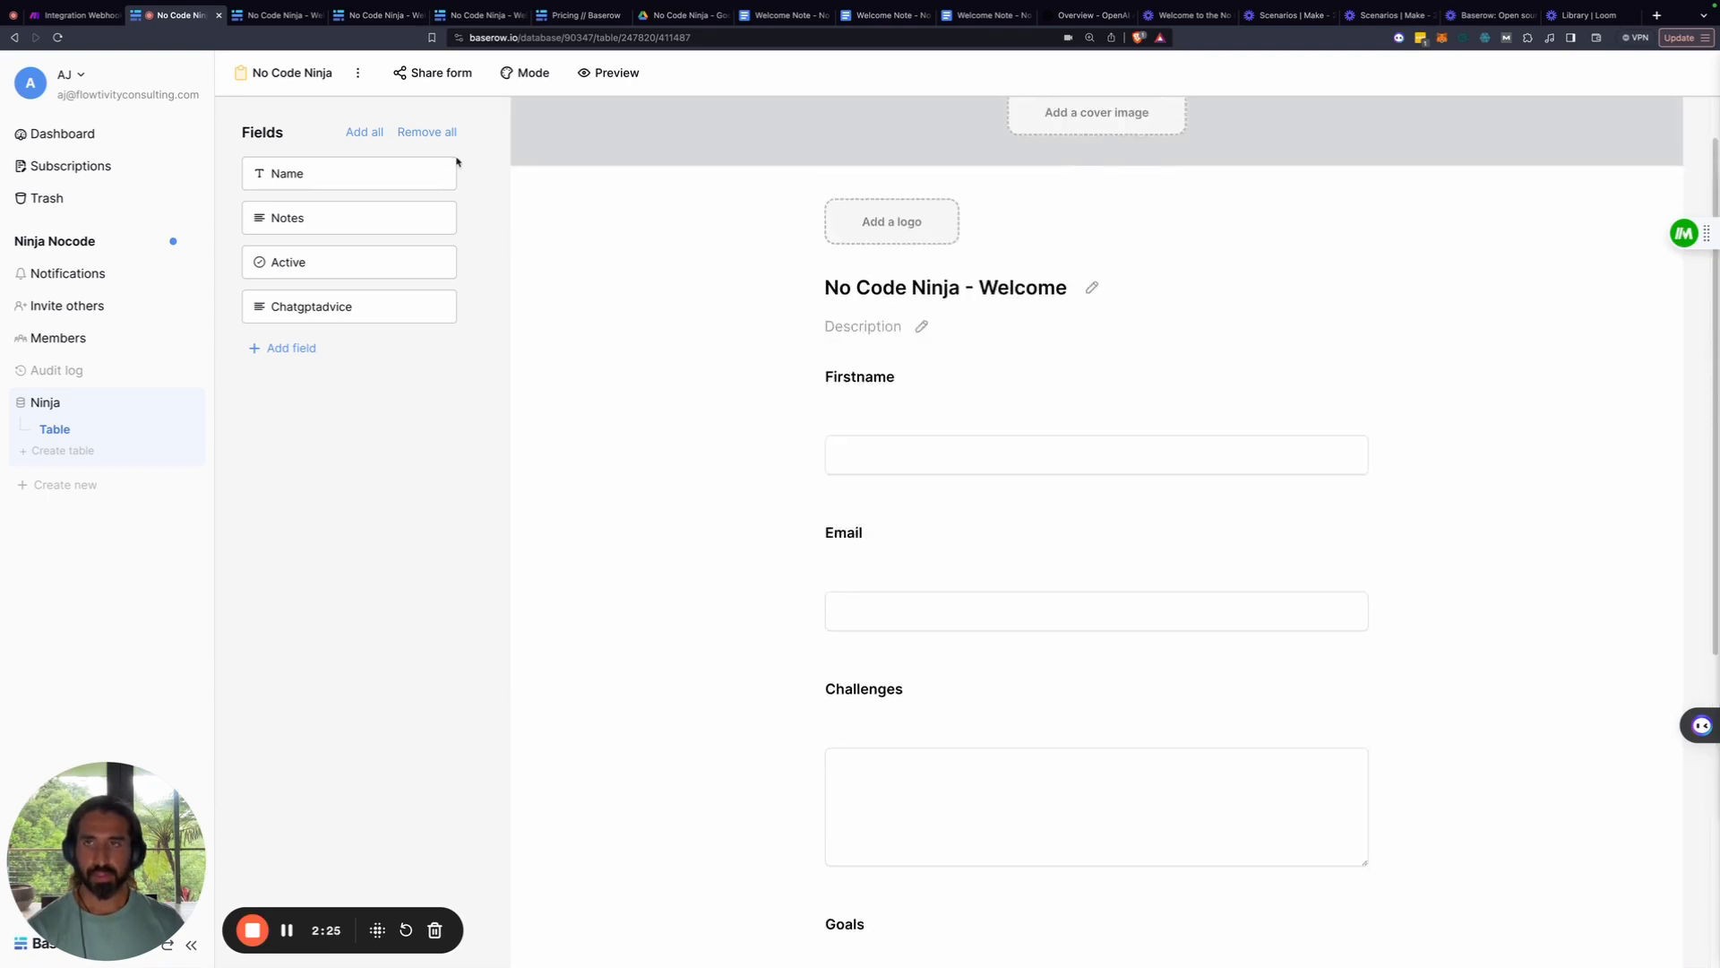
Preview the welcome form, then start adding a description under the Challenges question
{"action": "left_click", "coordinate": [613, 73]}
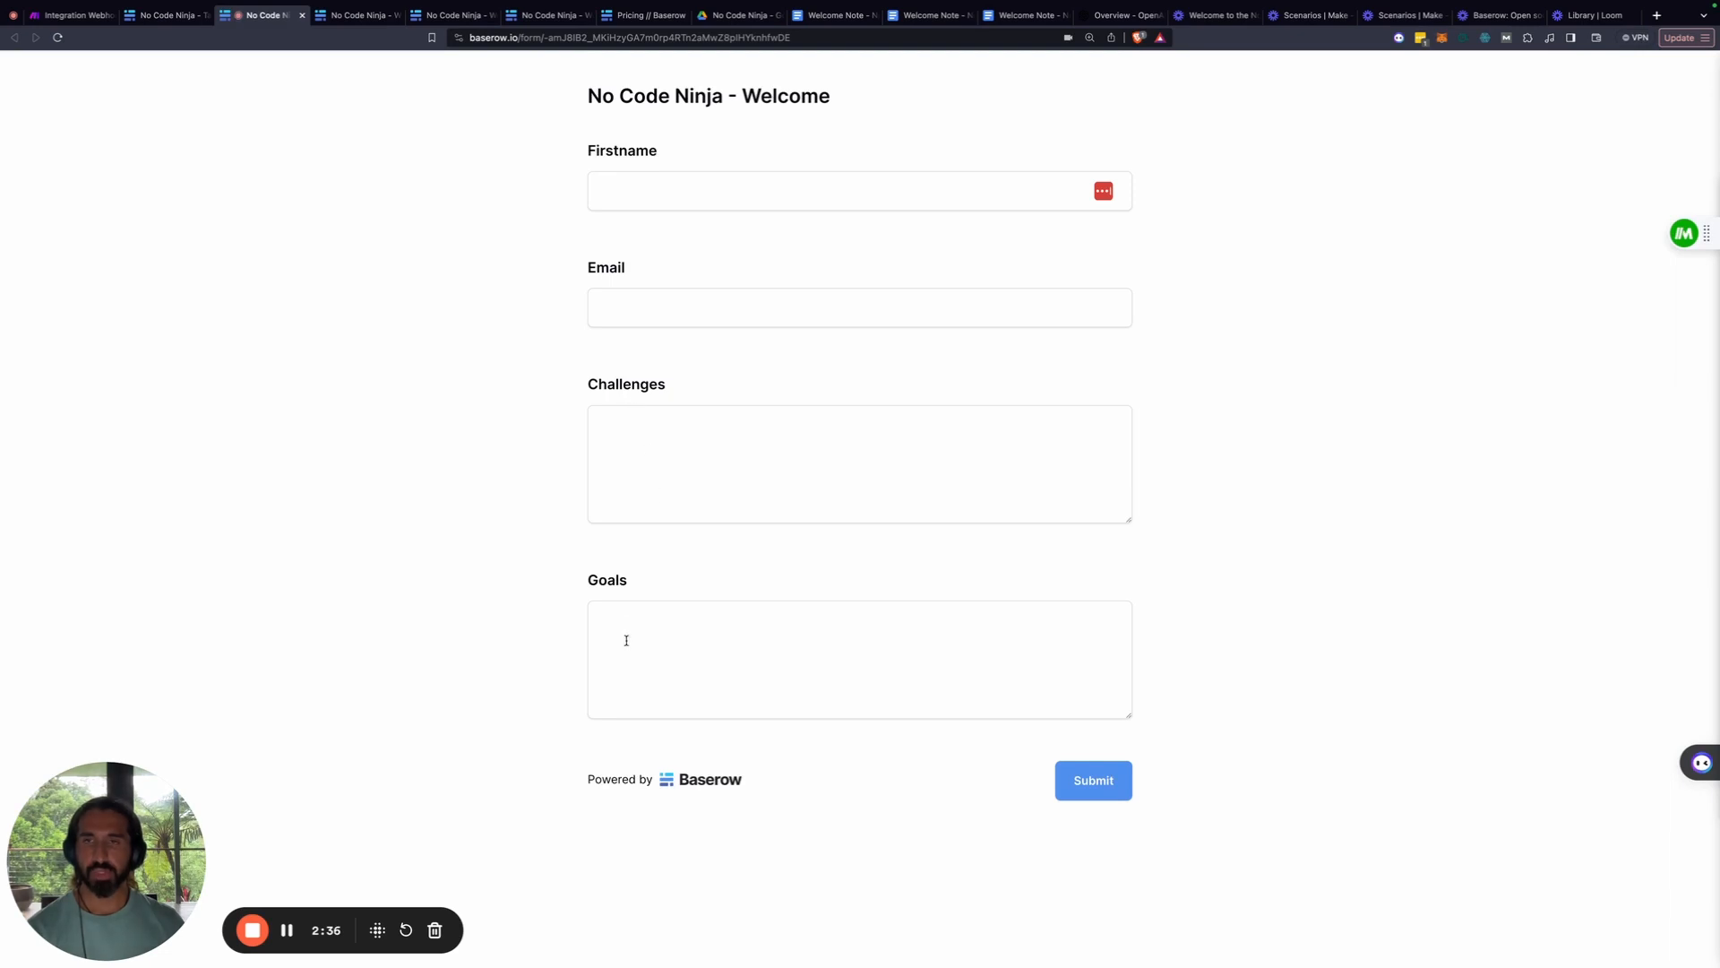
{"action": "left_click", "coordinate": [166, 16]}
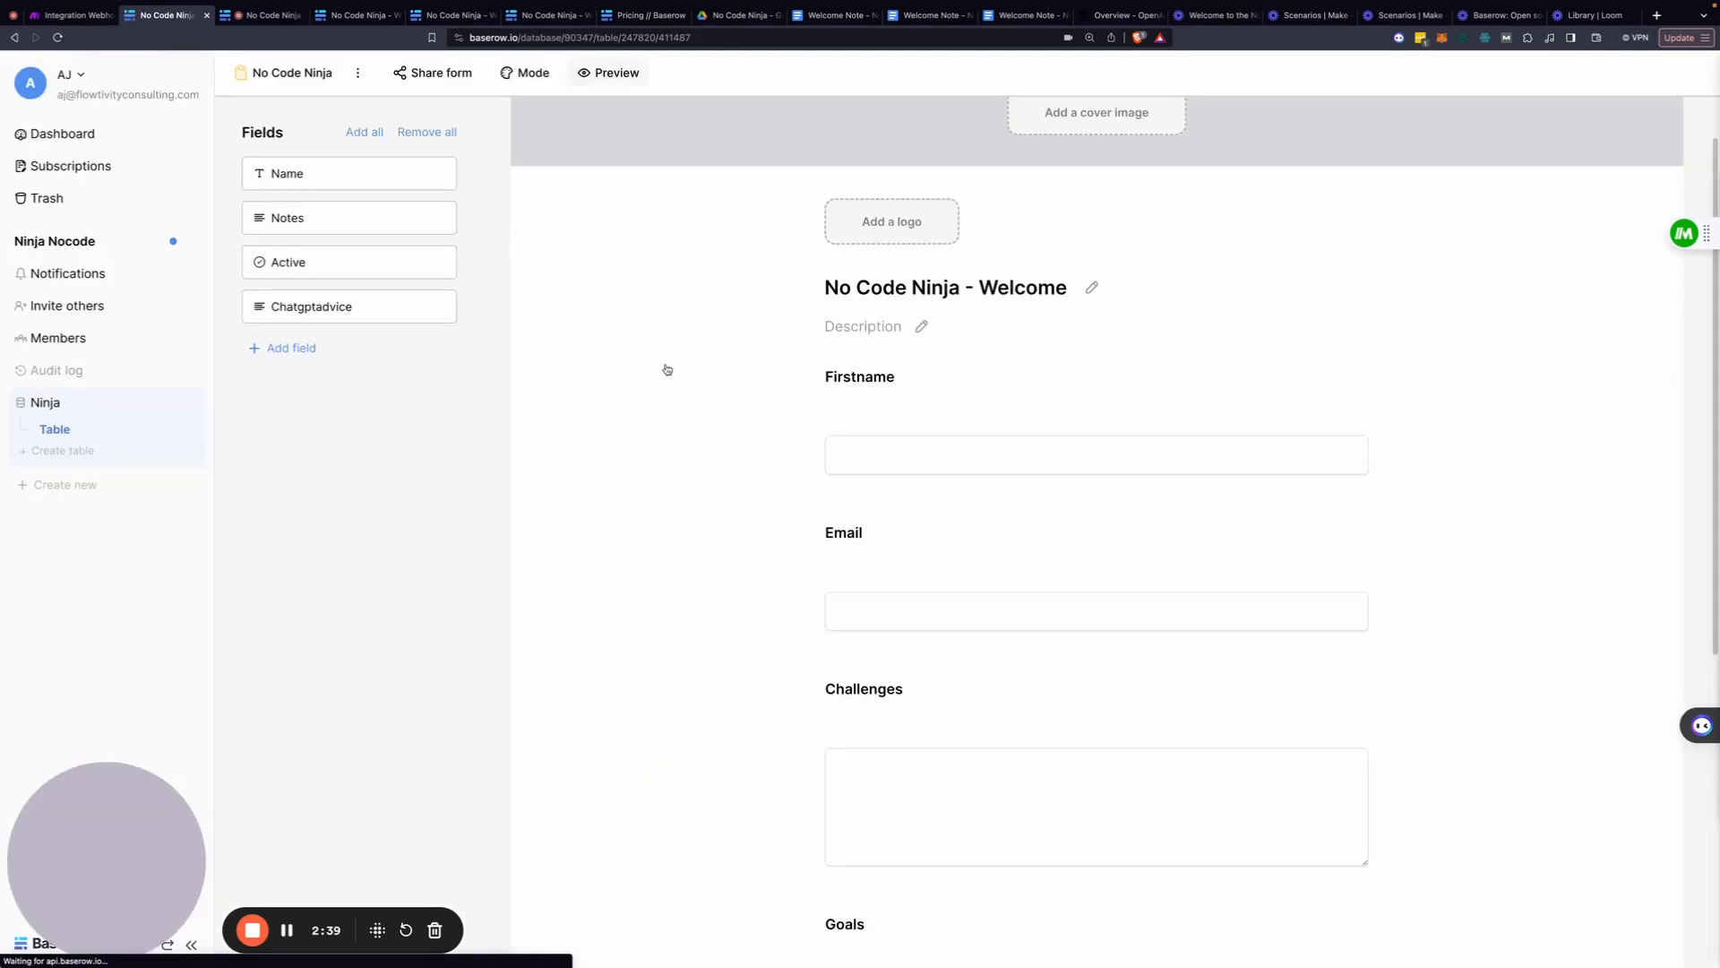
{"action": "left_click", "coordinate": [914, 712]}
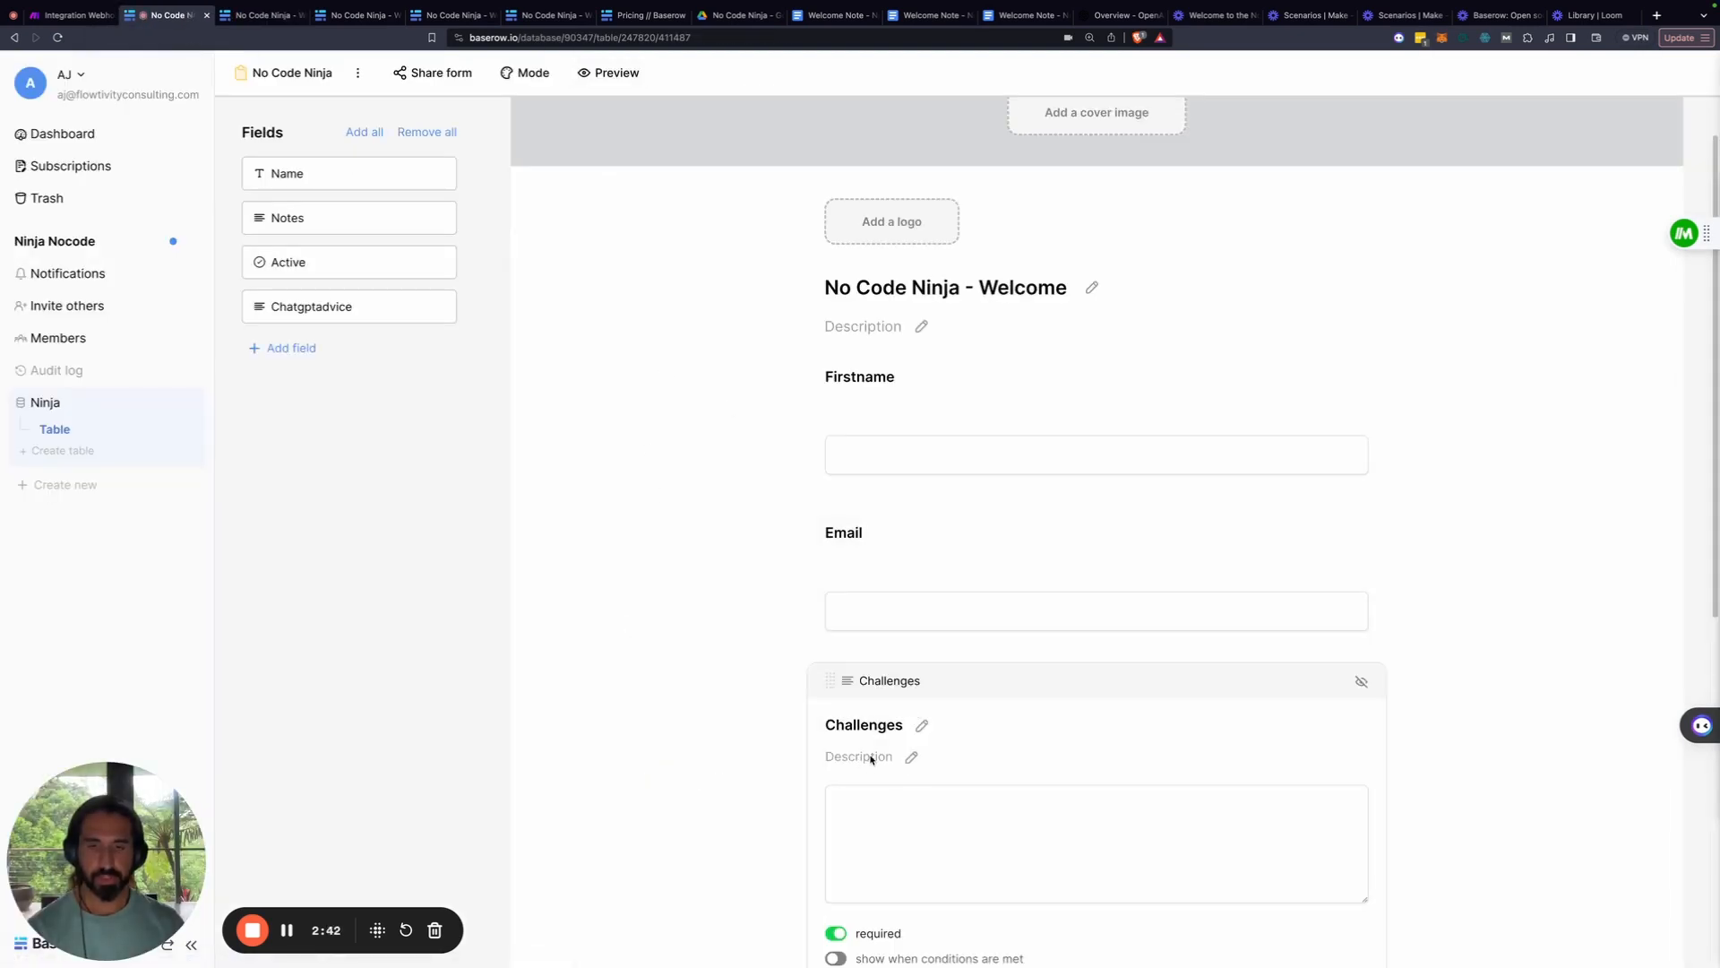
{"action": "left_click", "coordinate": [912, 759]}
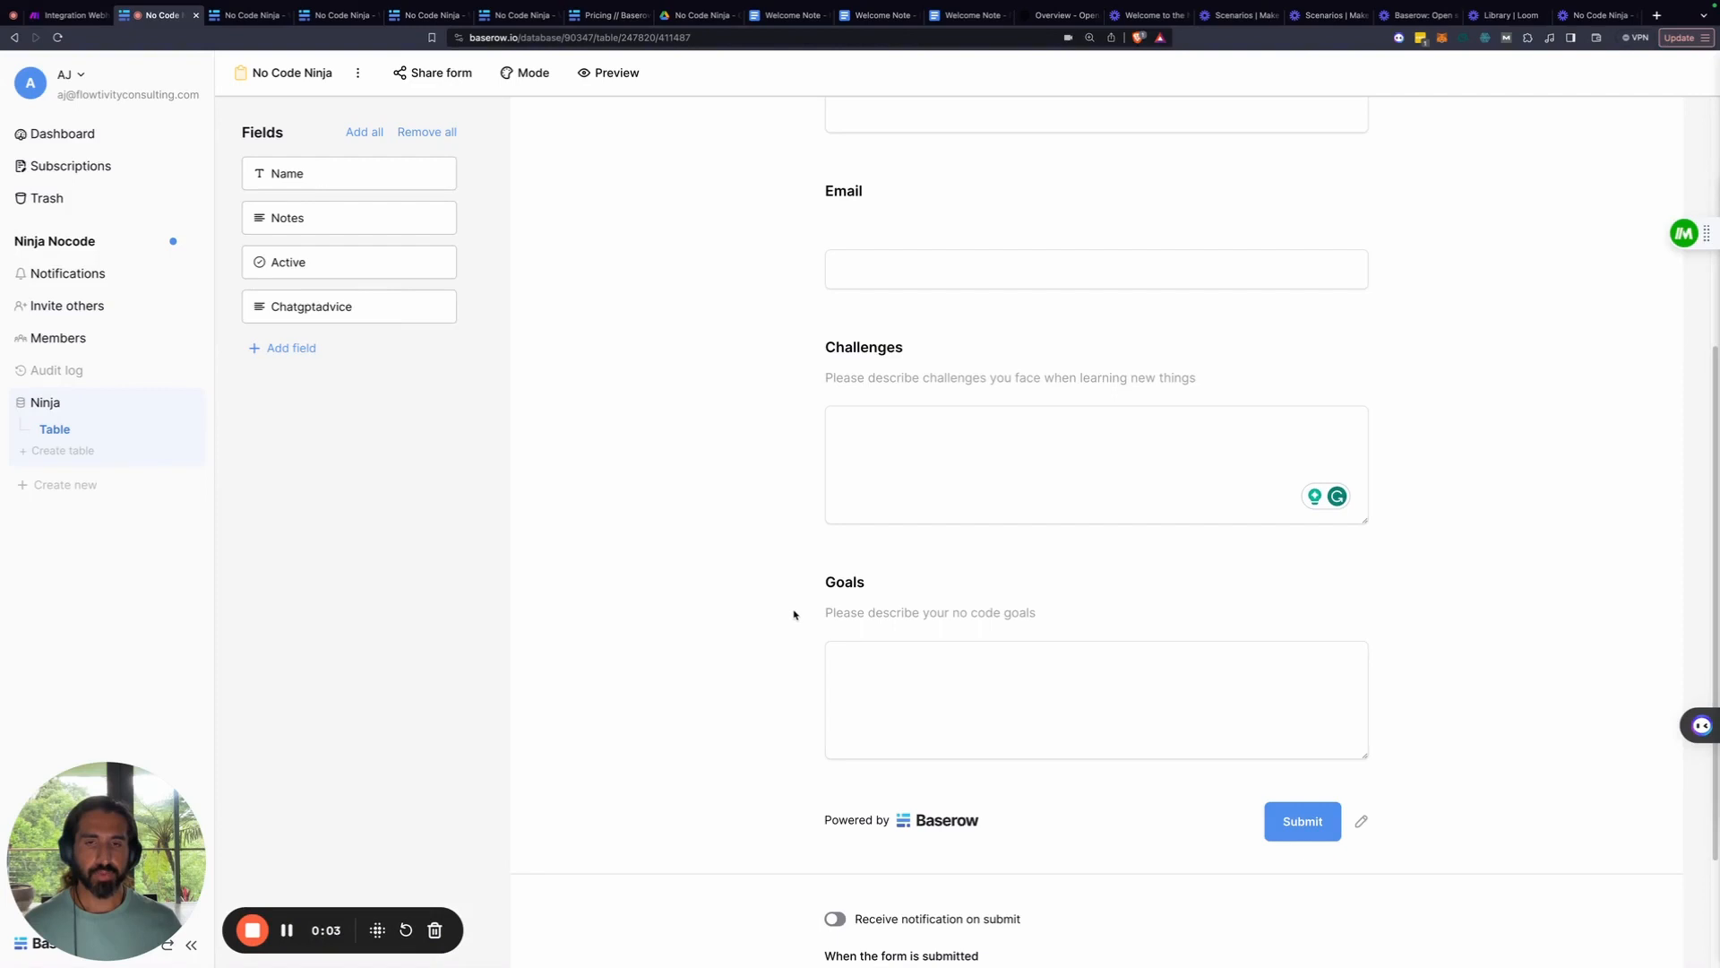
{"action": "scroll", "coordinate": [745, 593], "scroll_direction": "up", "scroll_amount": 3}
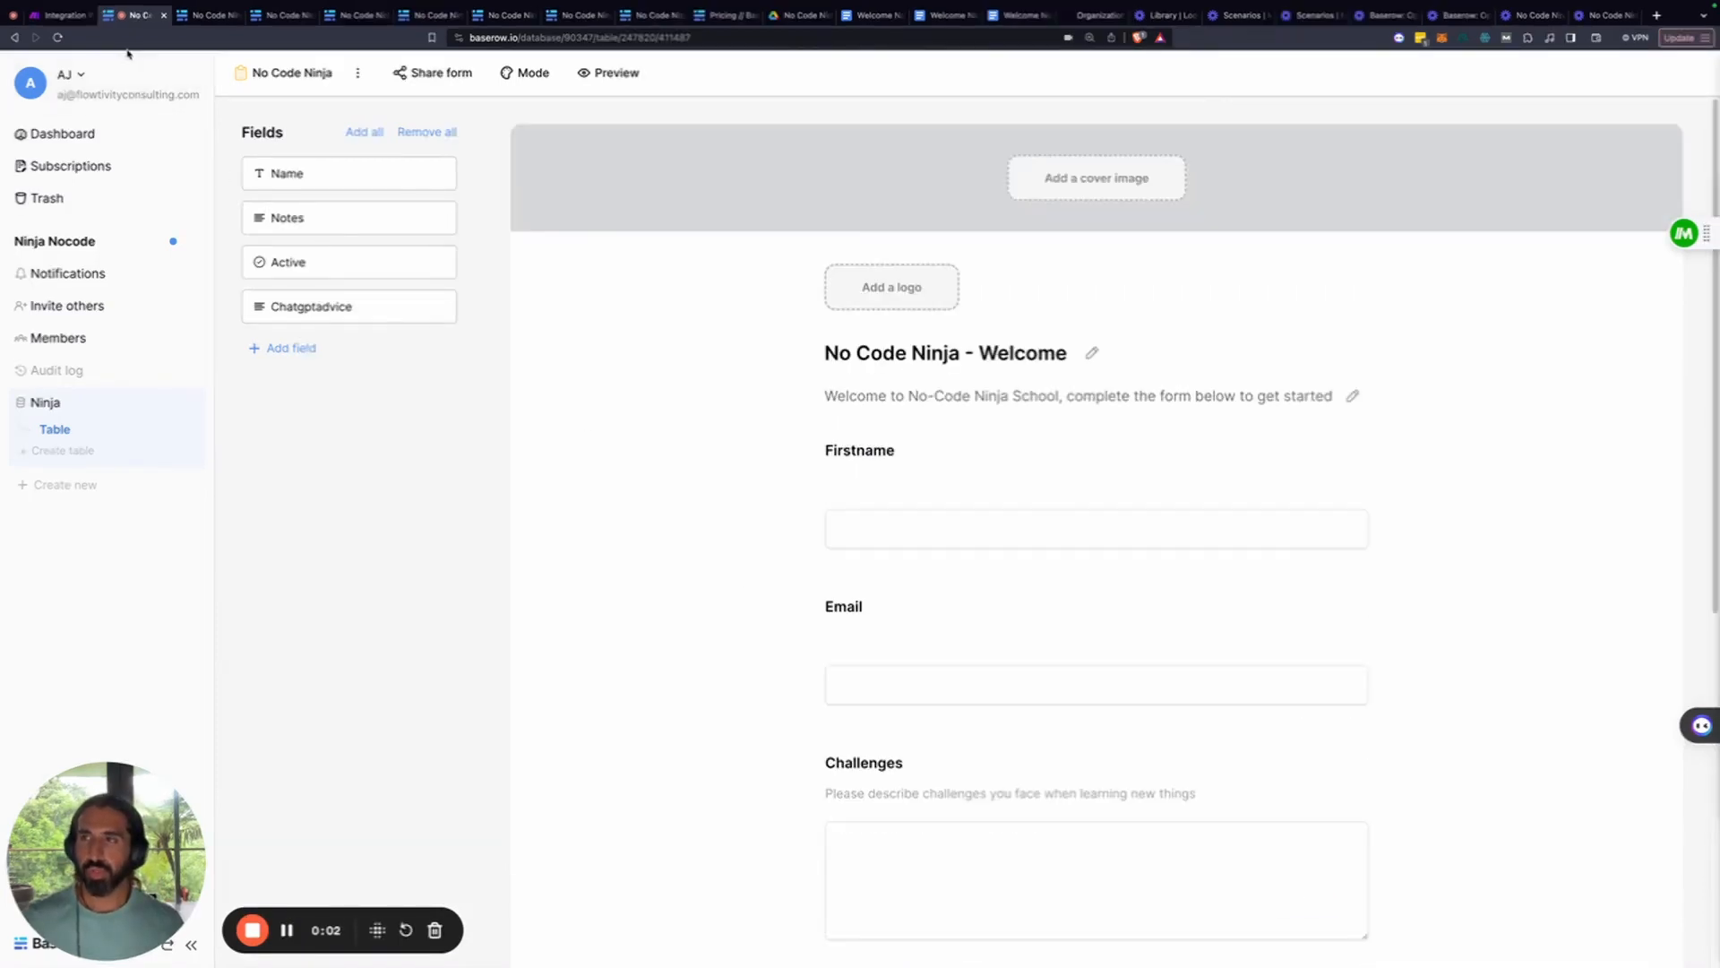
Switch the Integration Webhooks scenario on, deleting the old data queued in its webhook
{"action": "left_click", "coordinate": [61, 15]}
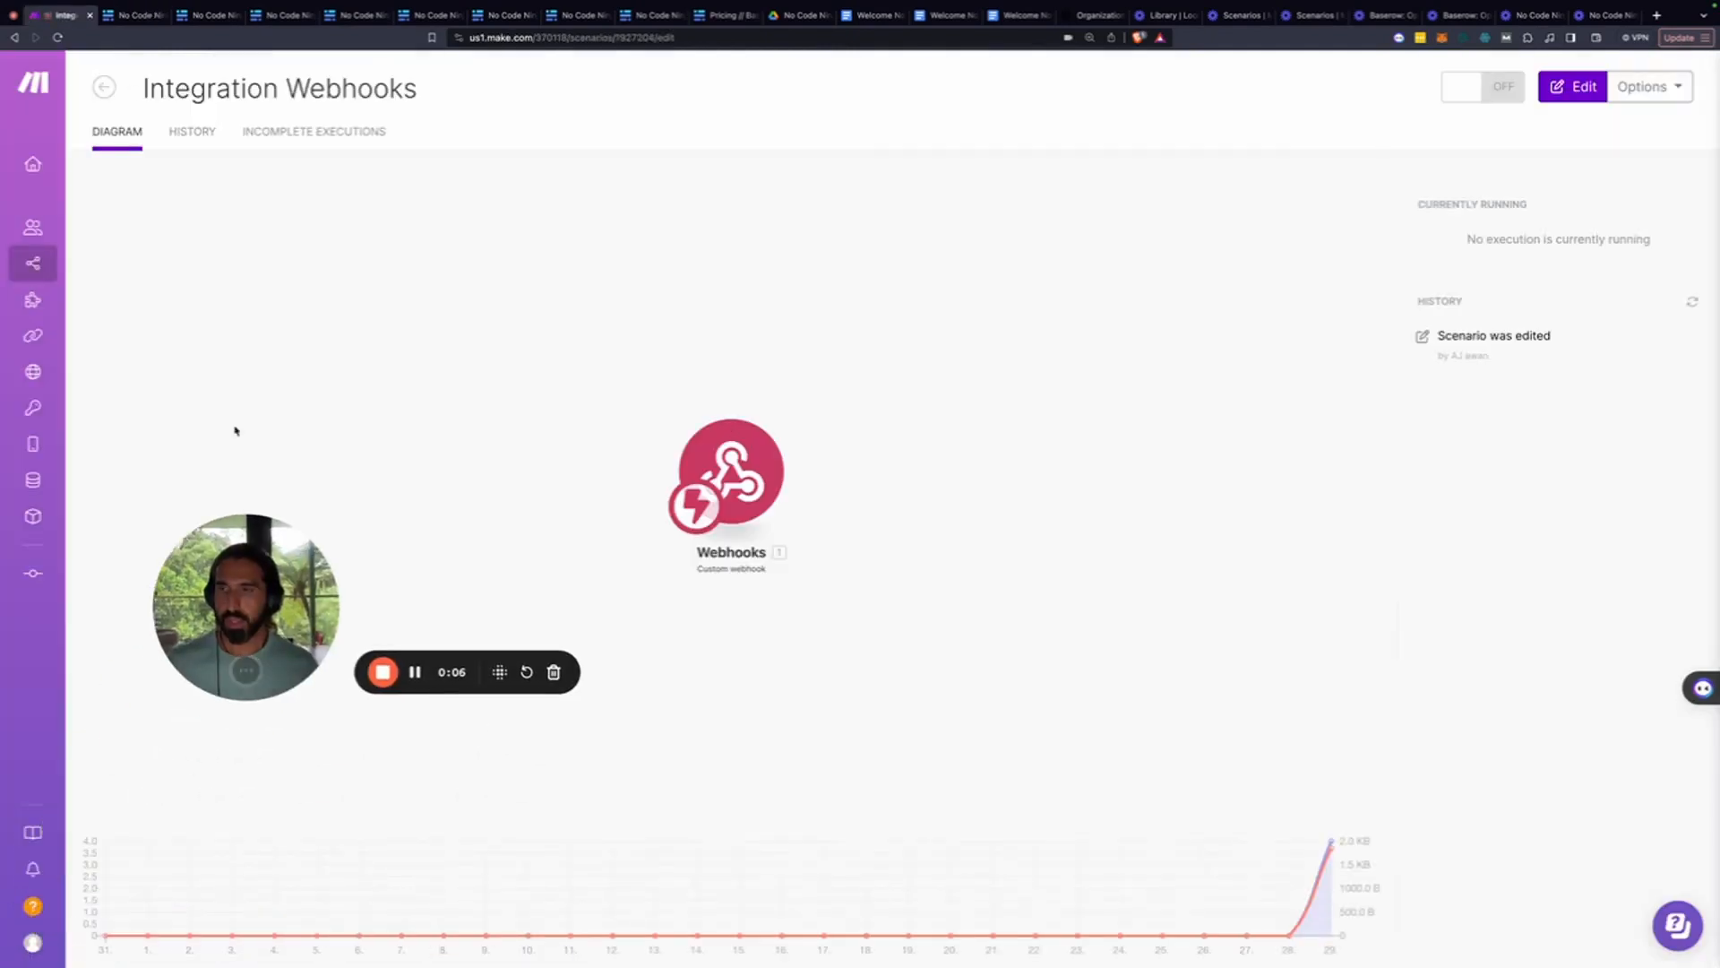
{"action": "left_click", "coordinate": [109, 139]}
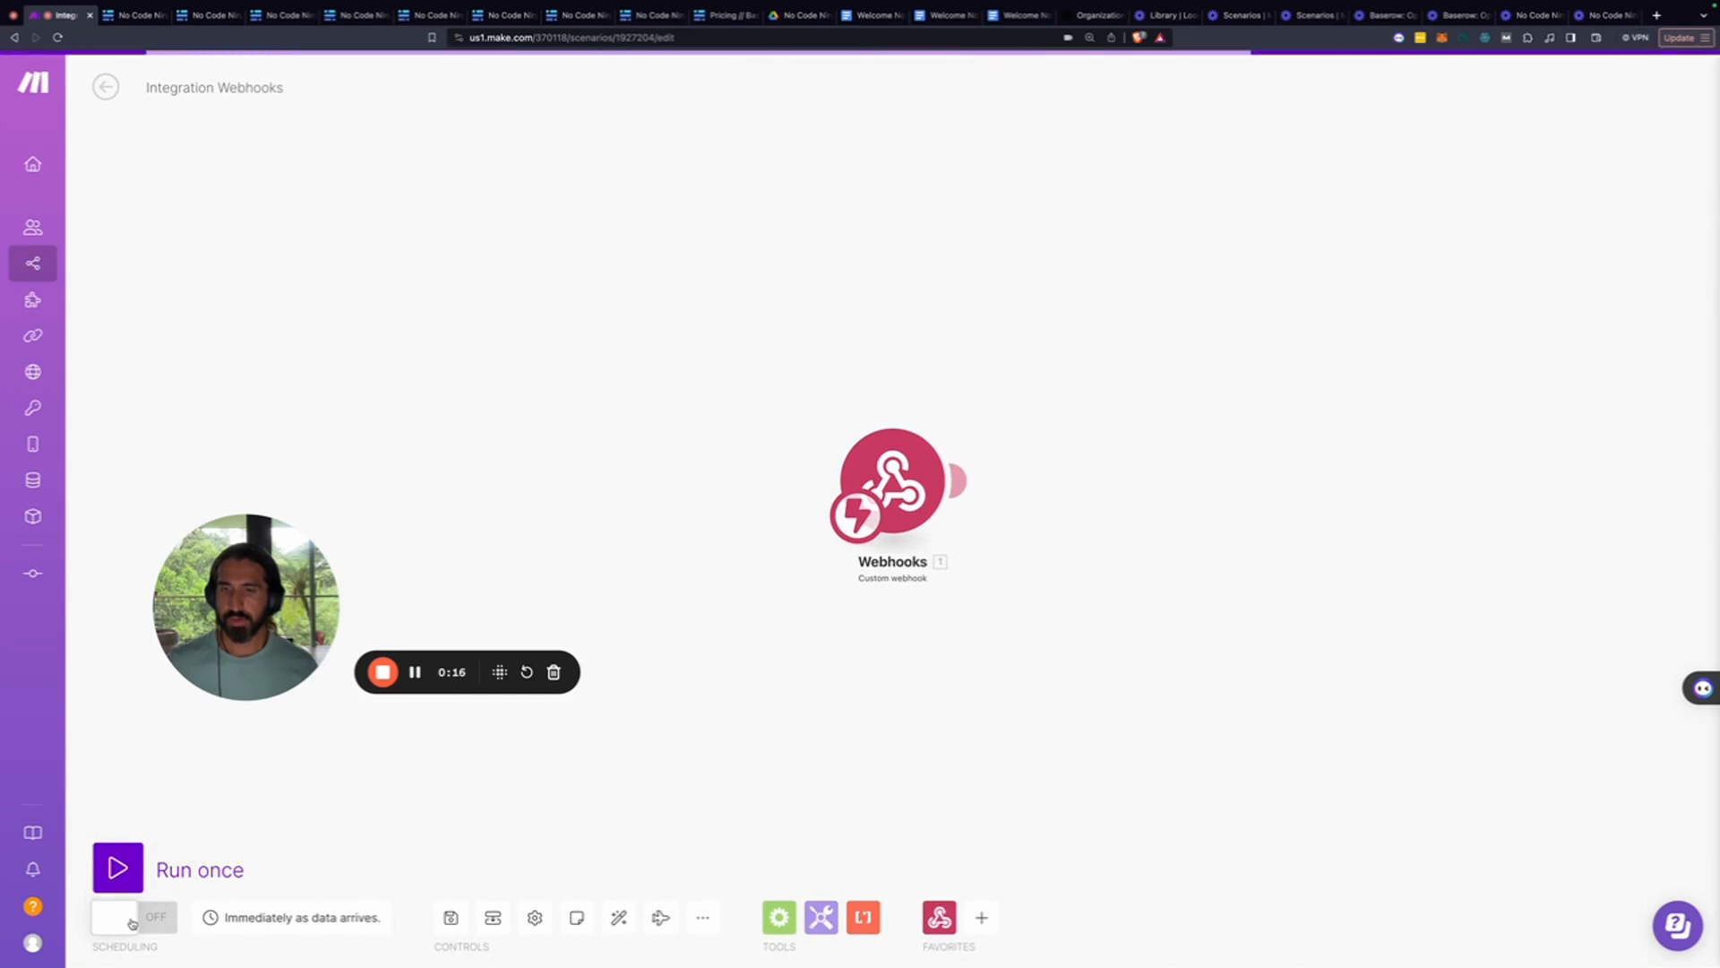
{"action": "left_click", "coordinate": [130, 923]}
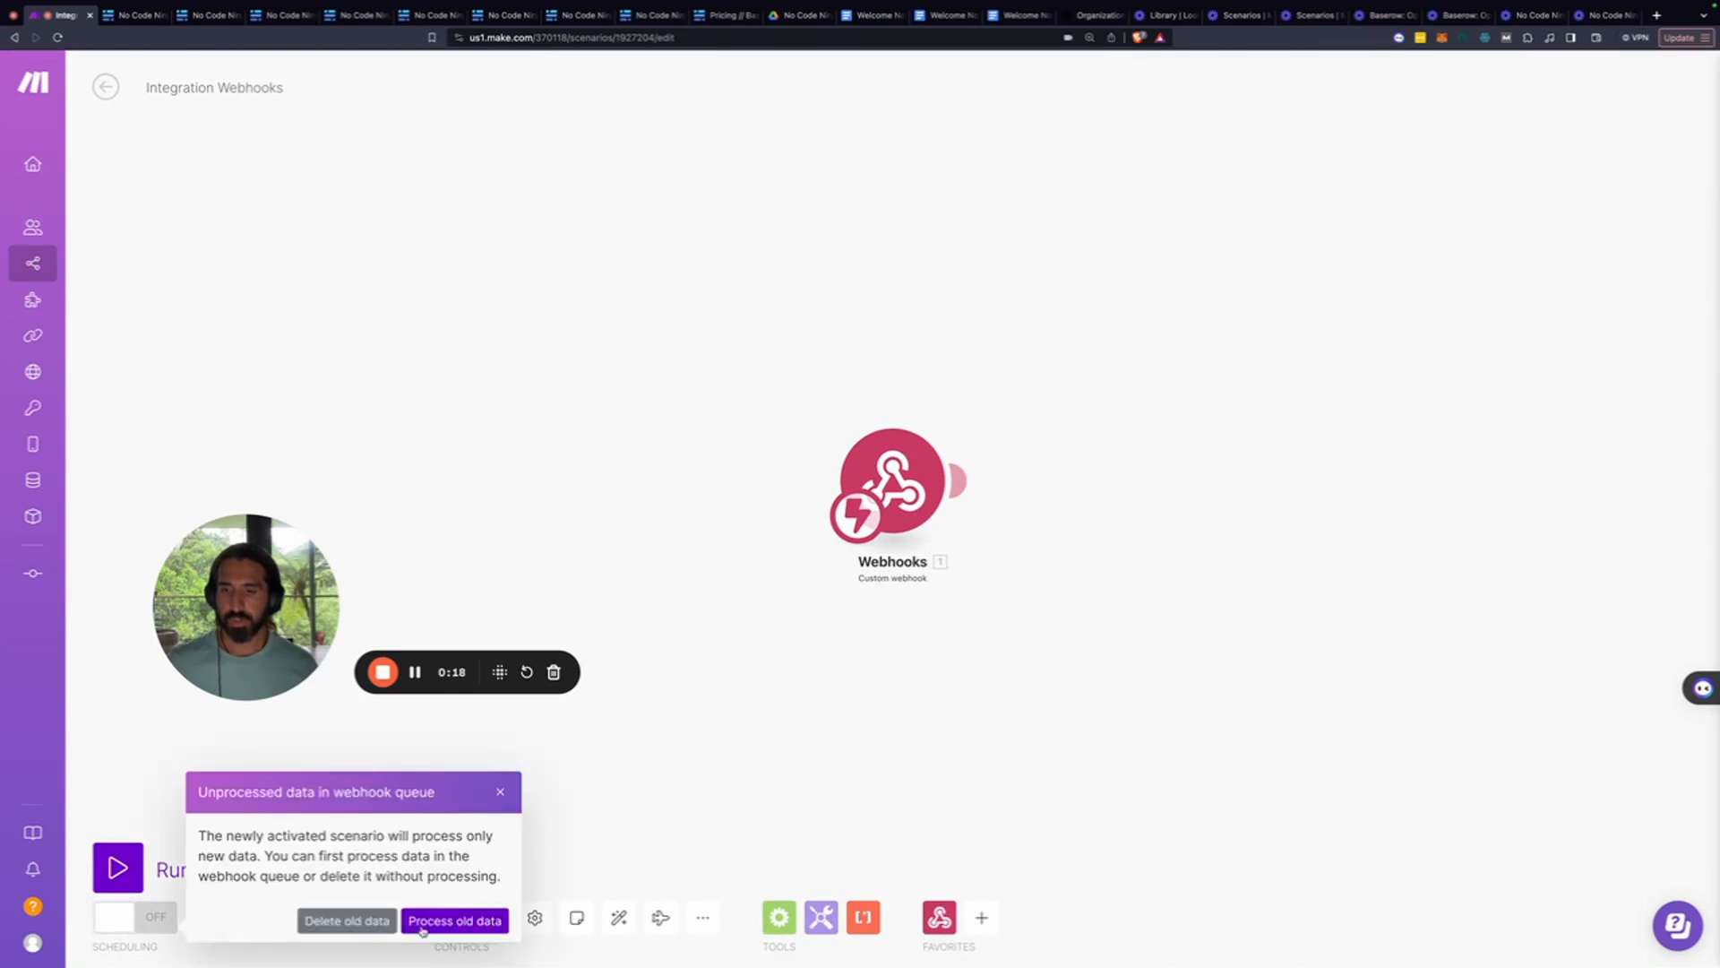
{"action": "left_click", "coordinate": [346, 921]}
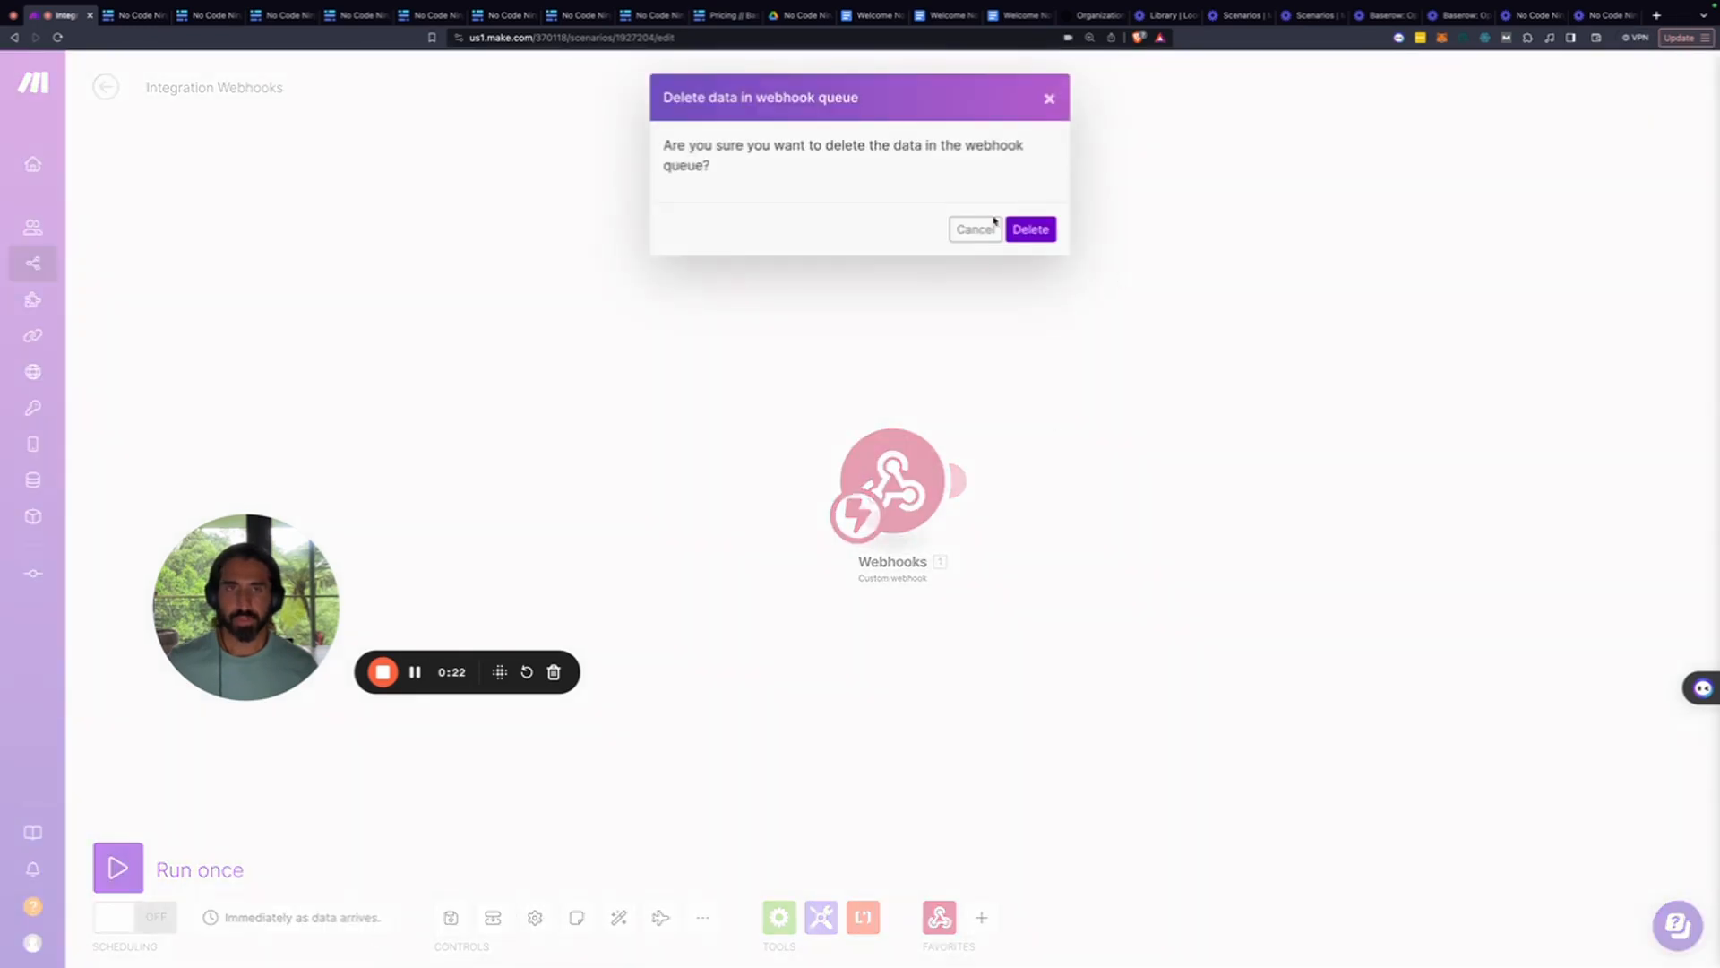
{"action": "left_click", "coordinate": [1029, 226]}
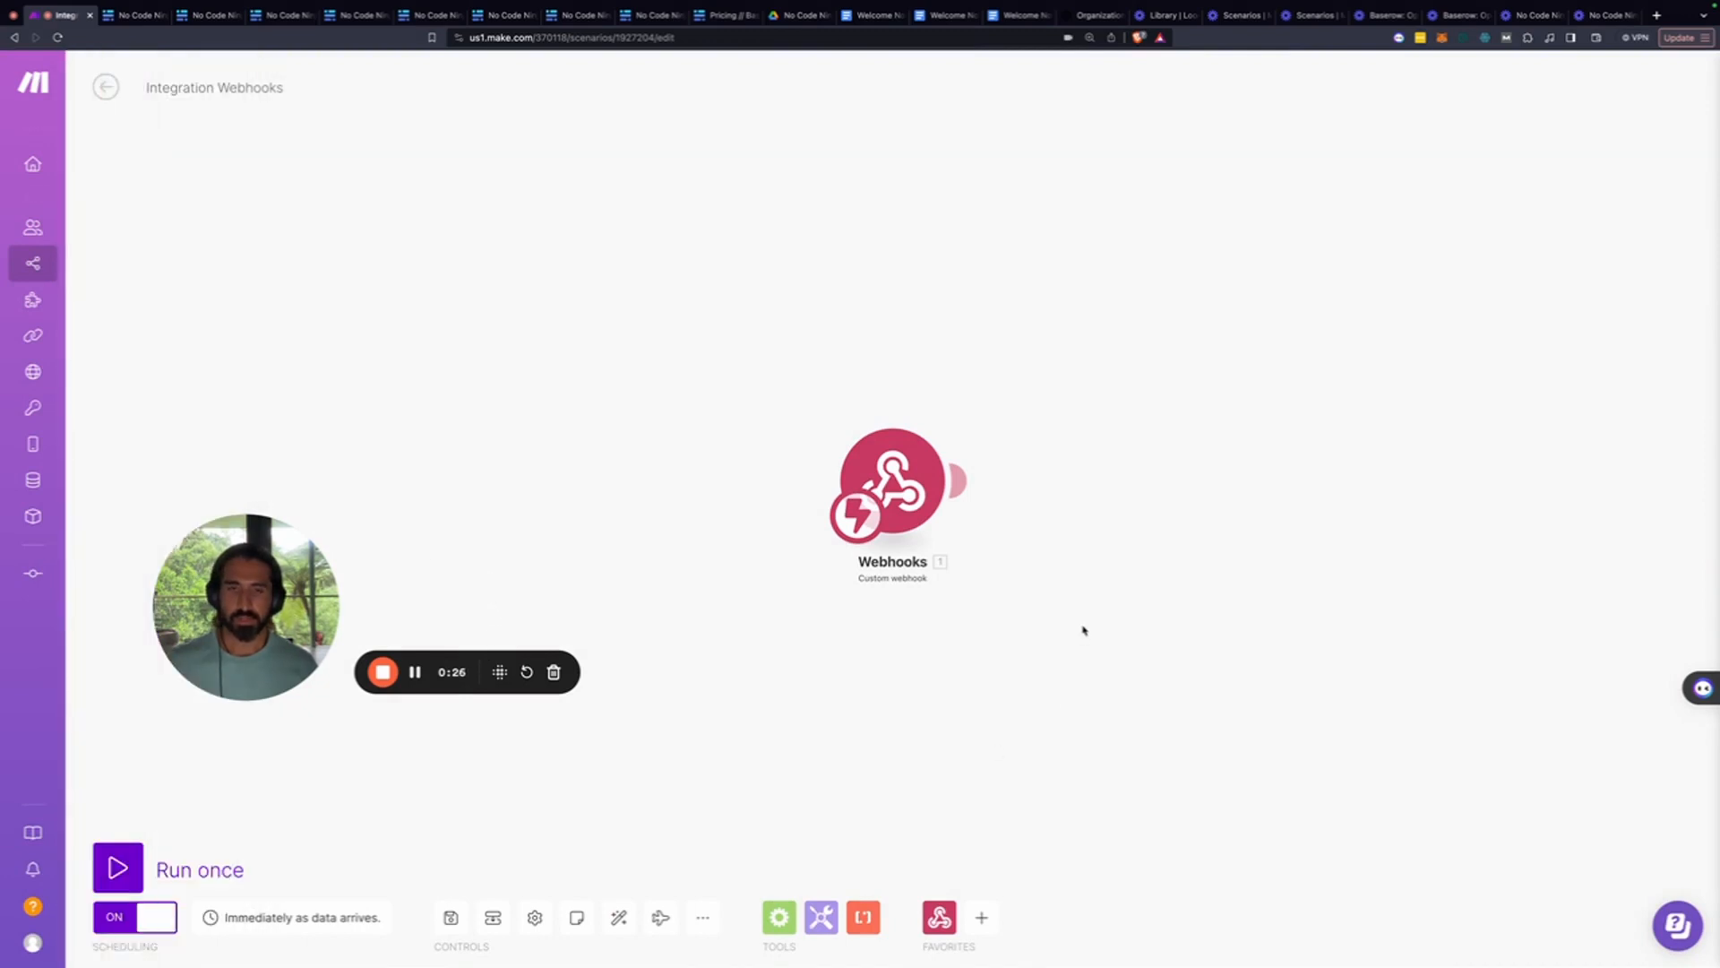
{"action": "left_click", "coordinate": [139, 18]}
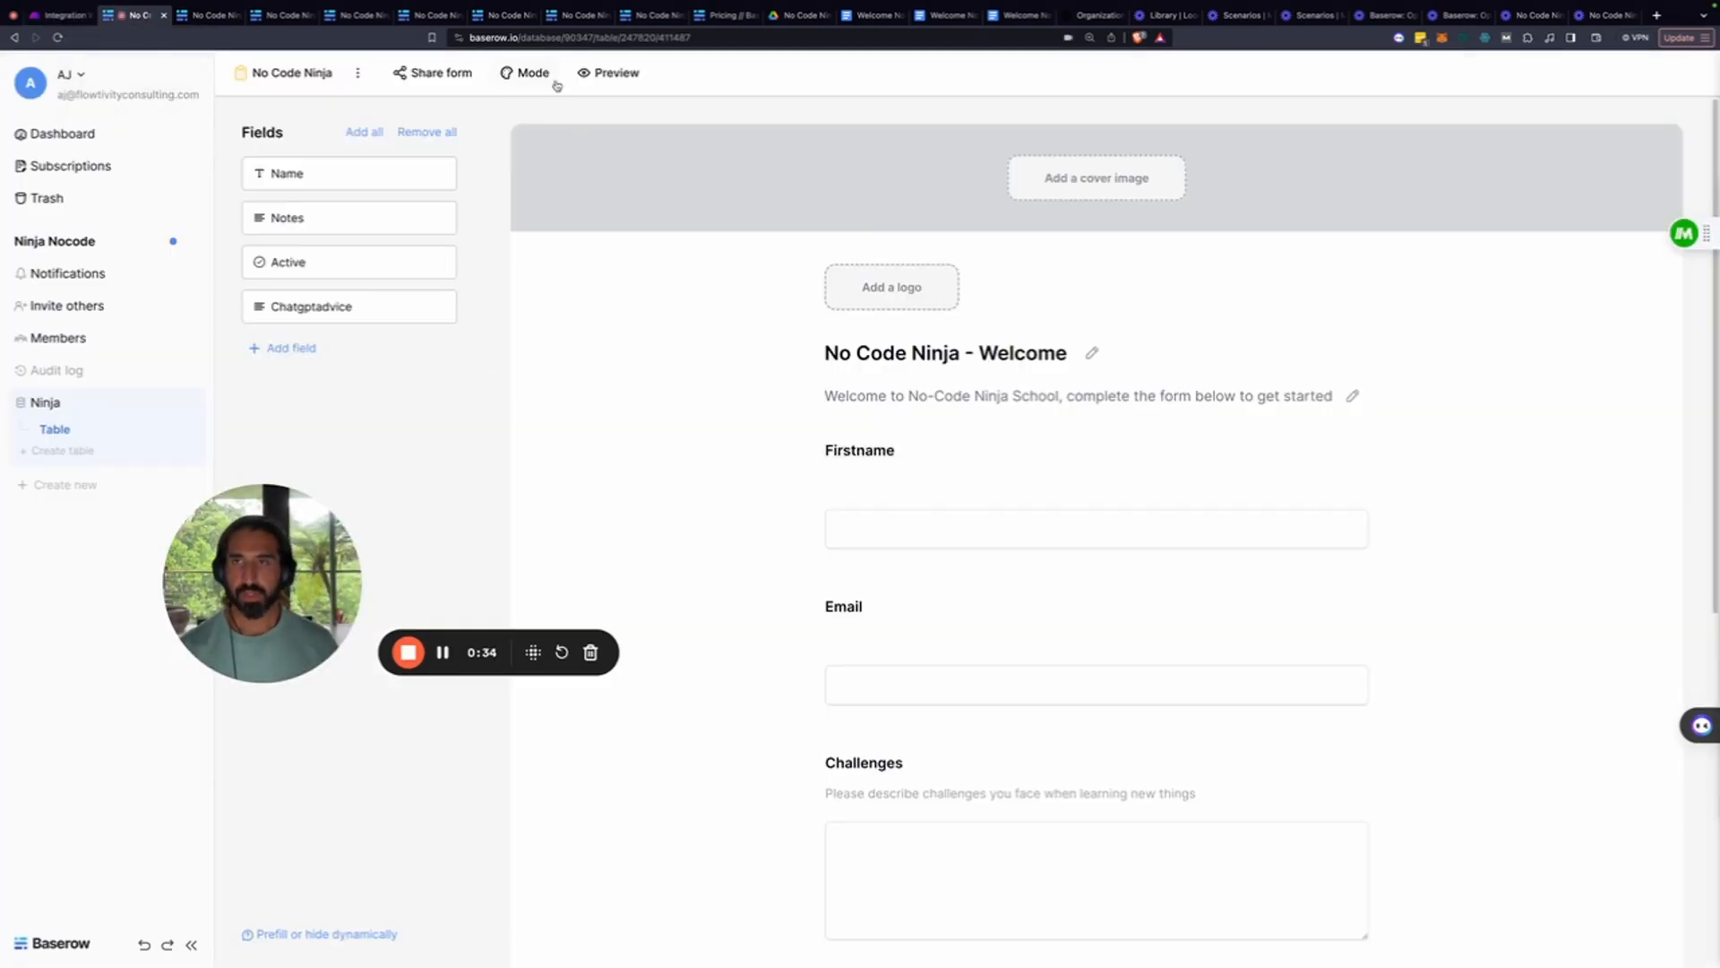
Open the live form and enter the test respondent's first name and email address
{"action": "left_click", "coordinate": [619, 74]}
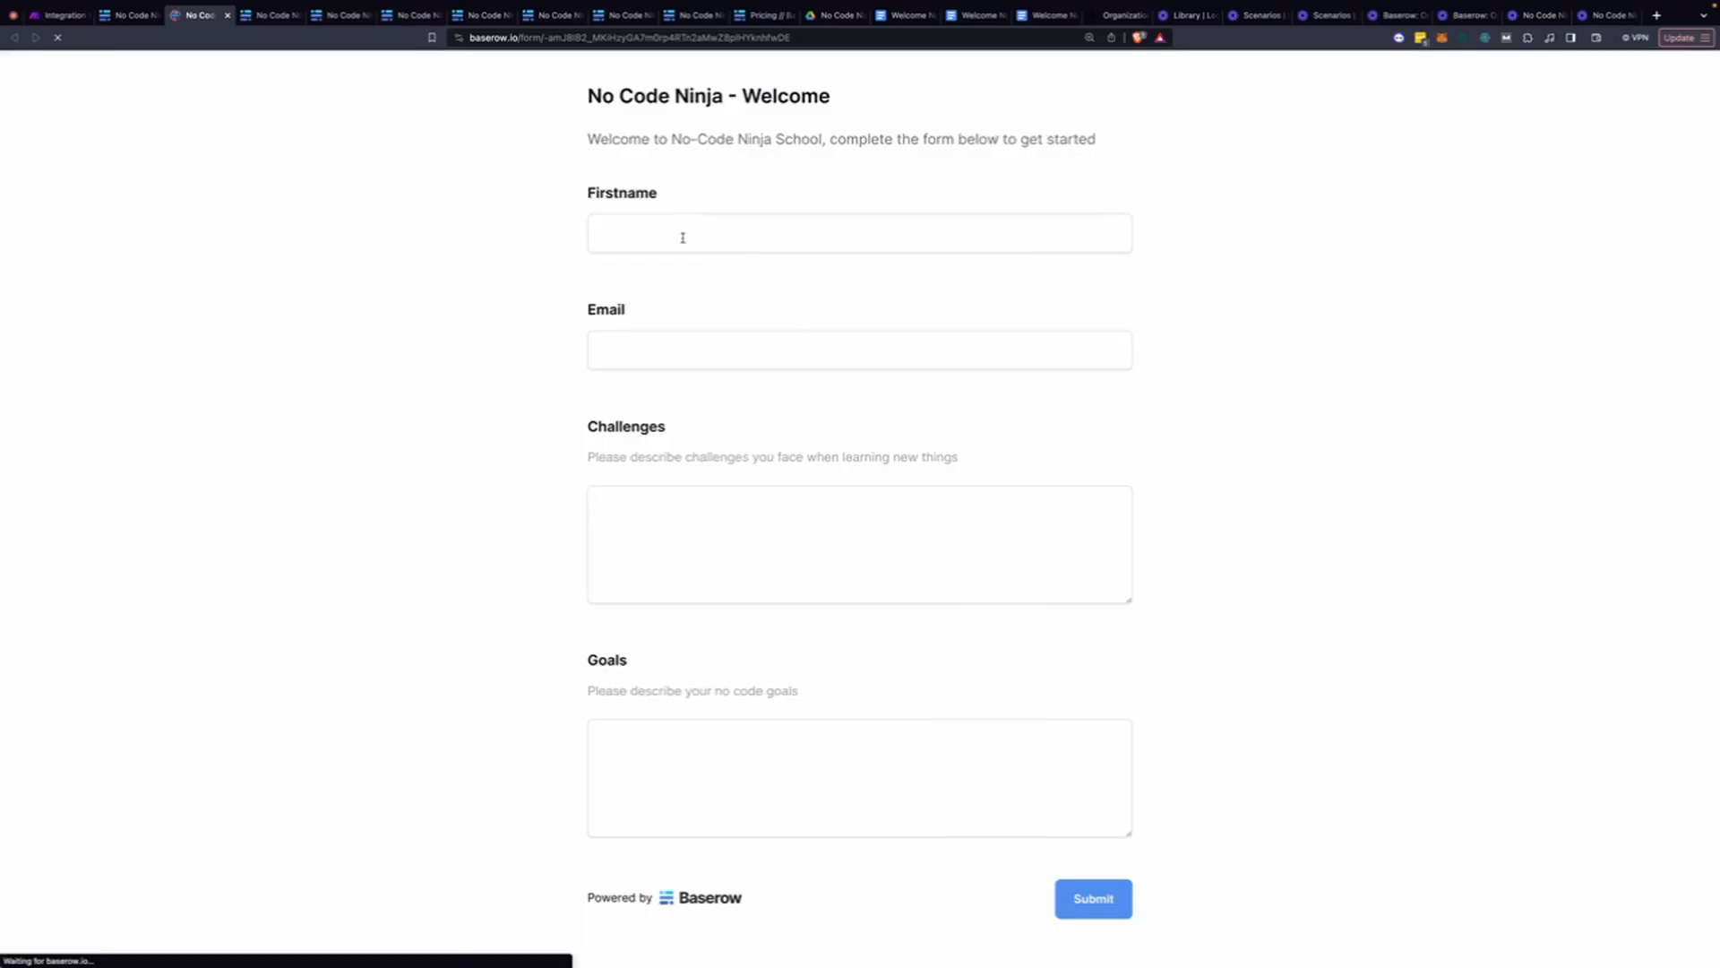
{"action": "left_click", "coordinate": [682, 237]}
{"action": "type", "text": "Jason"}
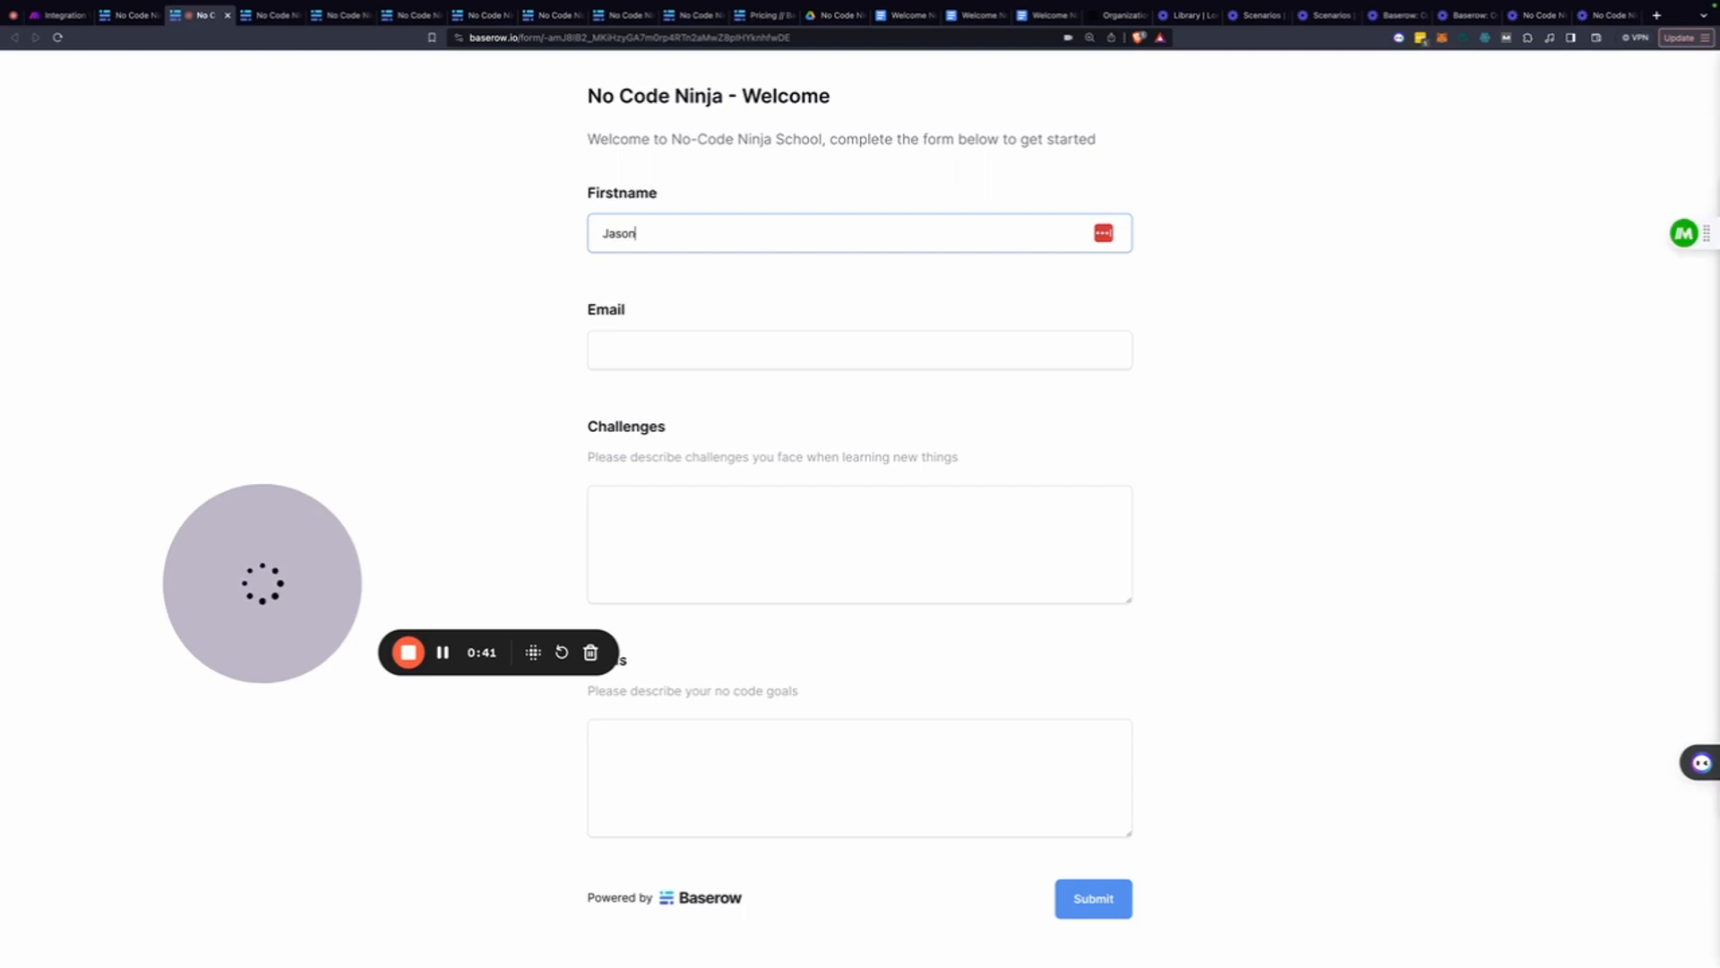
{"action": "left_click", "coordinate": [635, 344]}
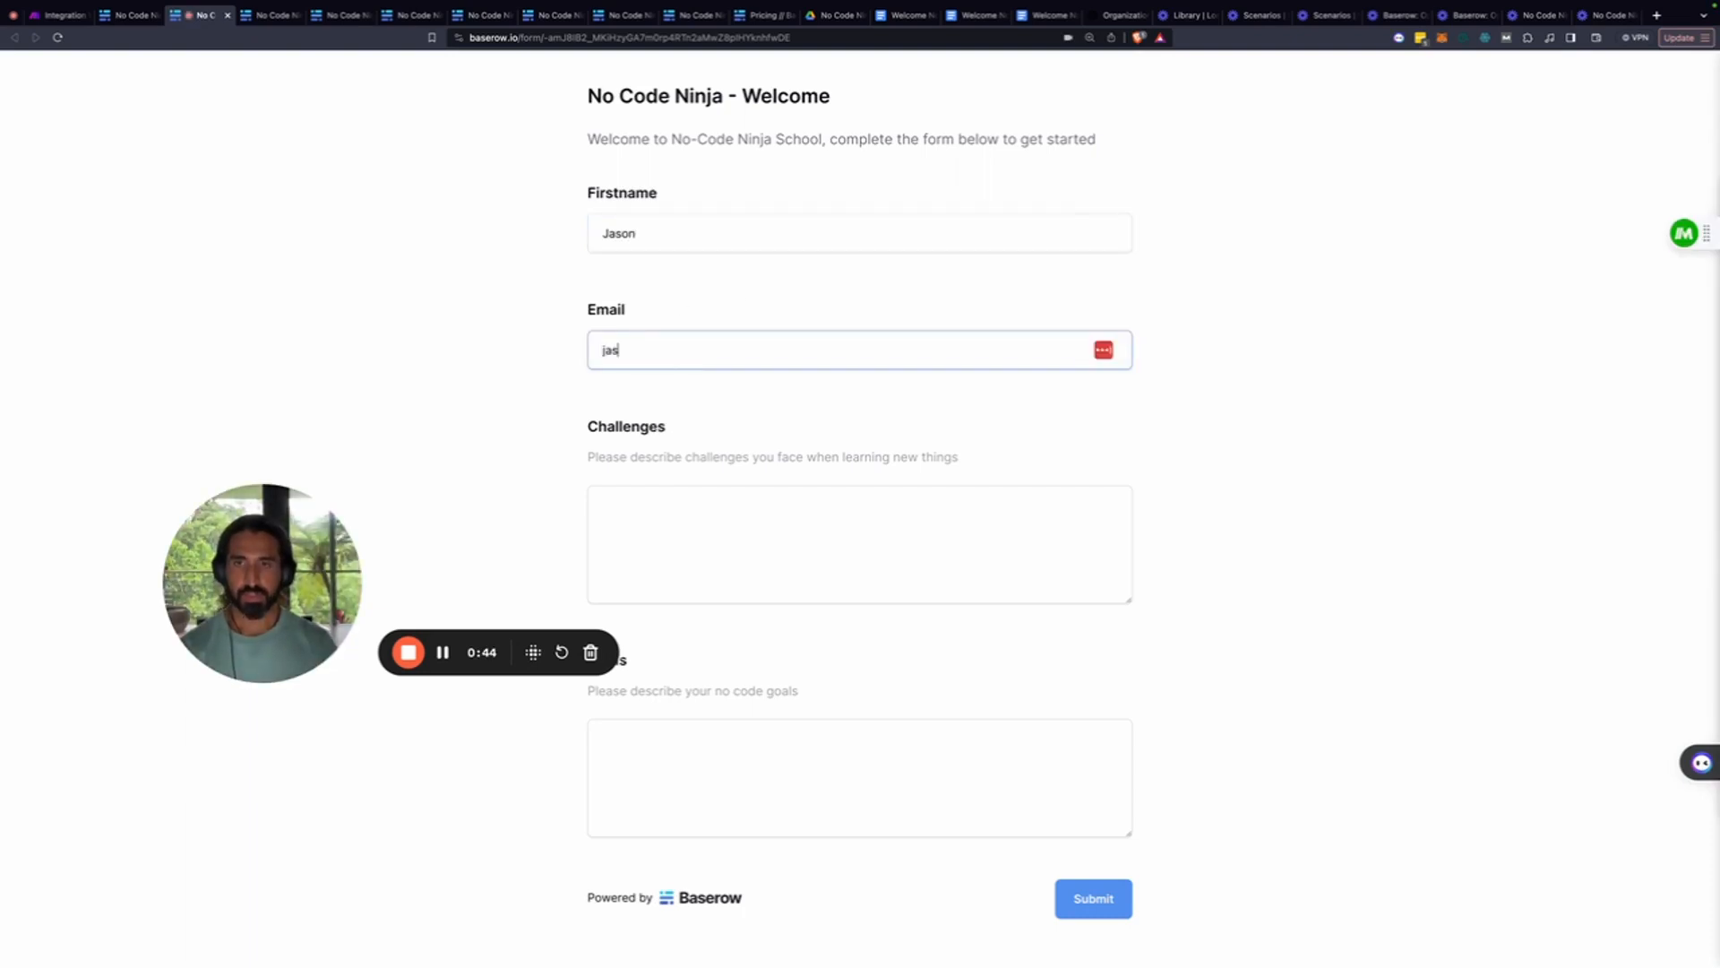
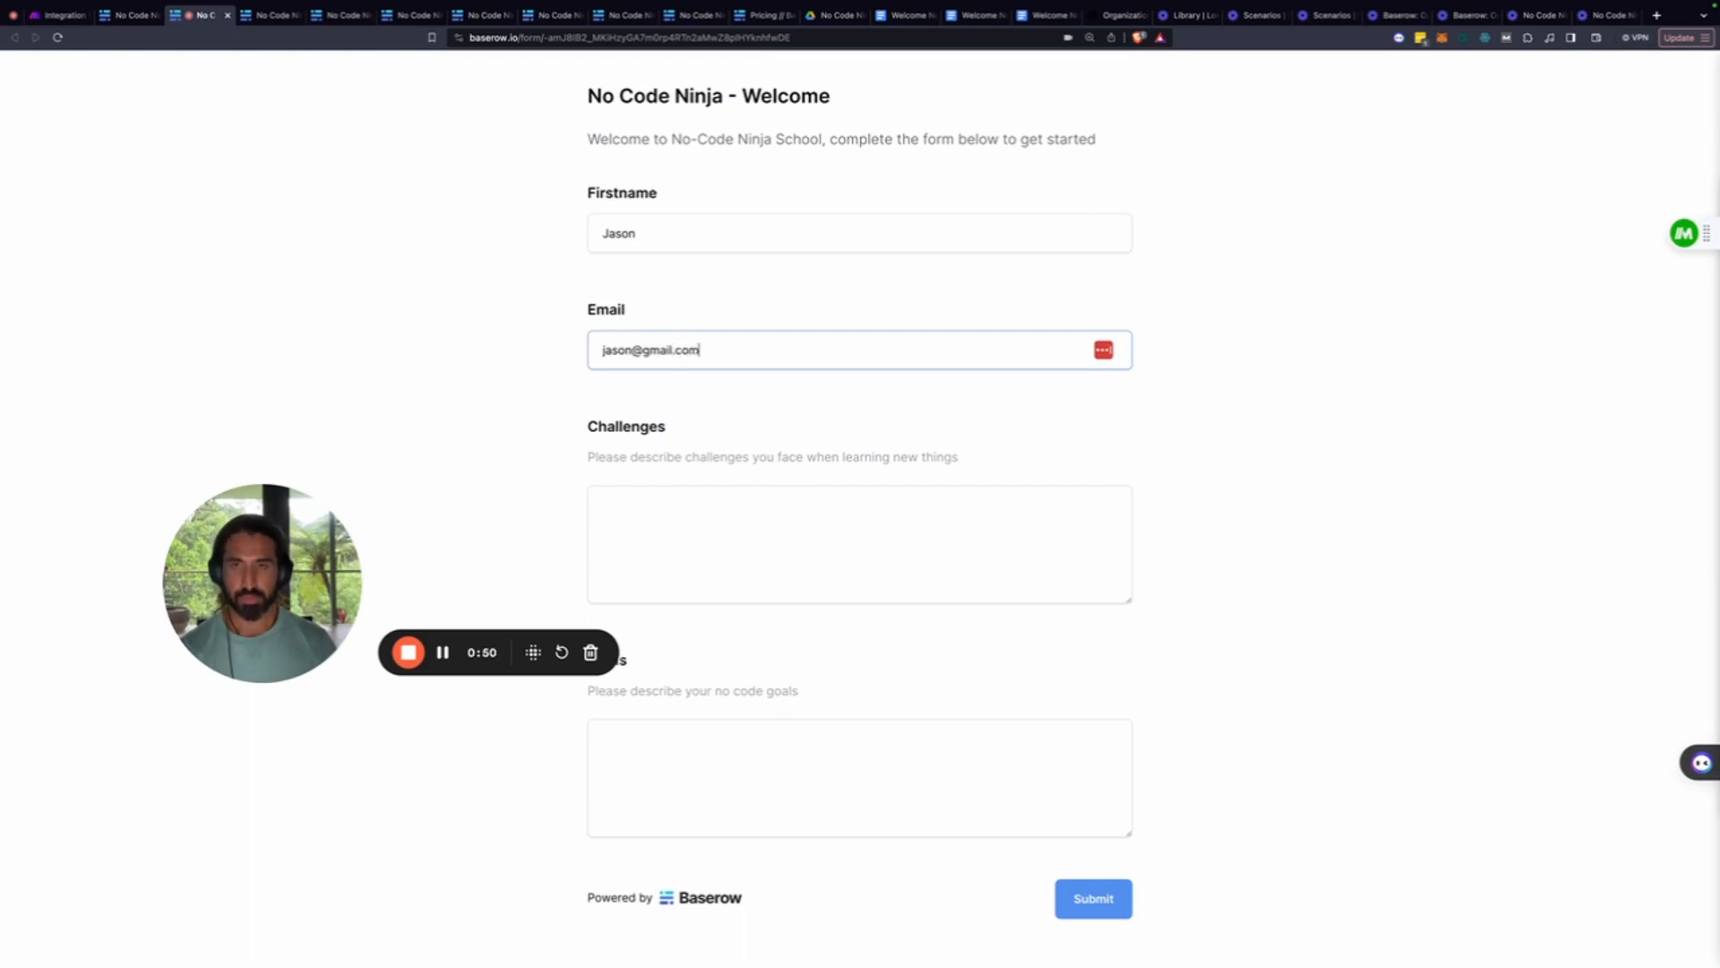
Paste a focus-related challenge and a goal of automating workplace reports, then submit the form
{"action": "left_click", "coordinate": [806, 507]}
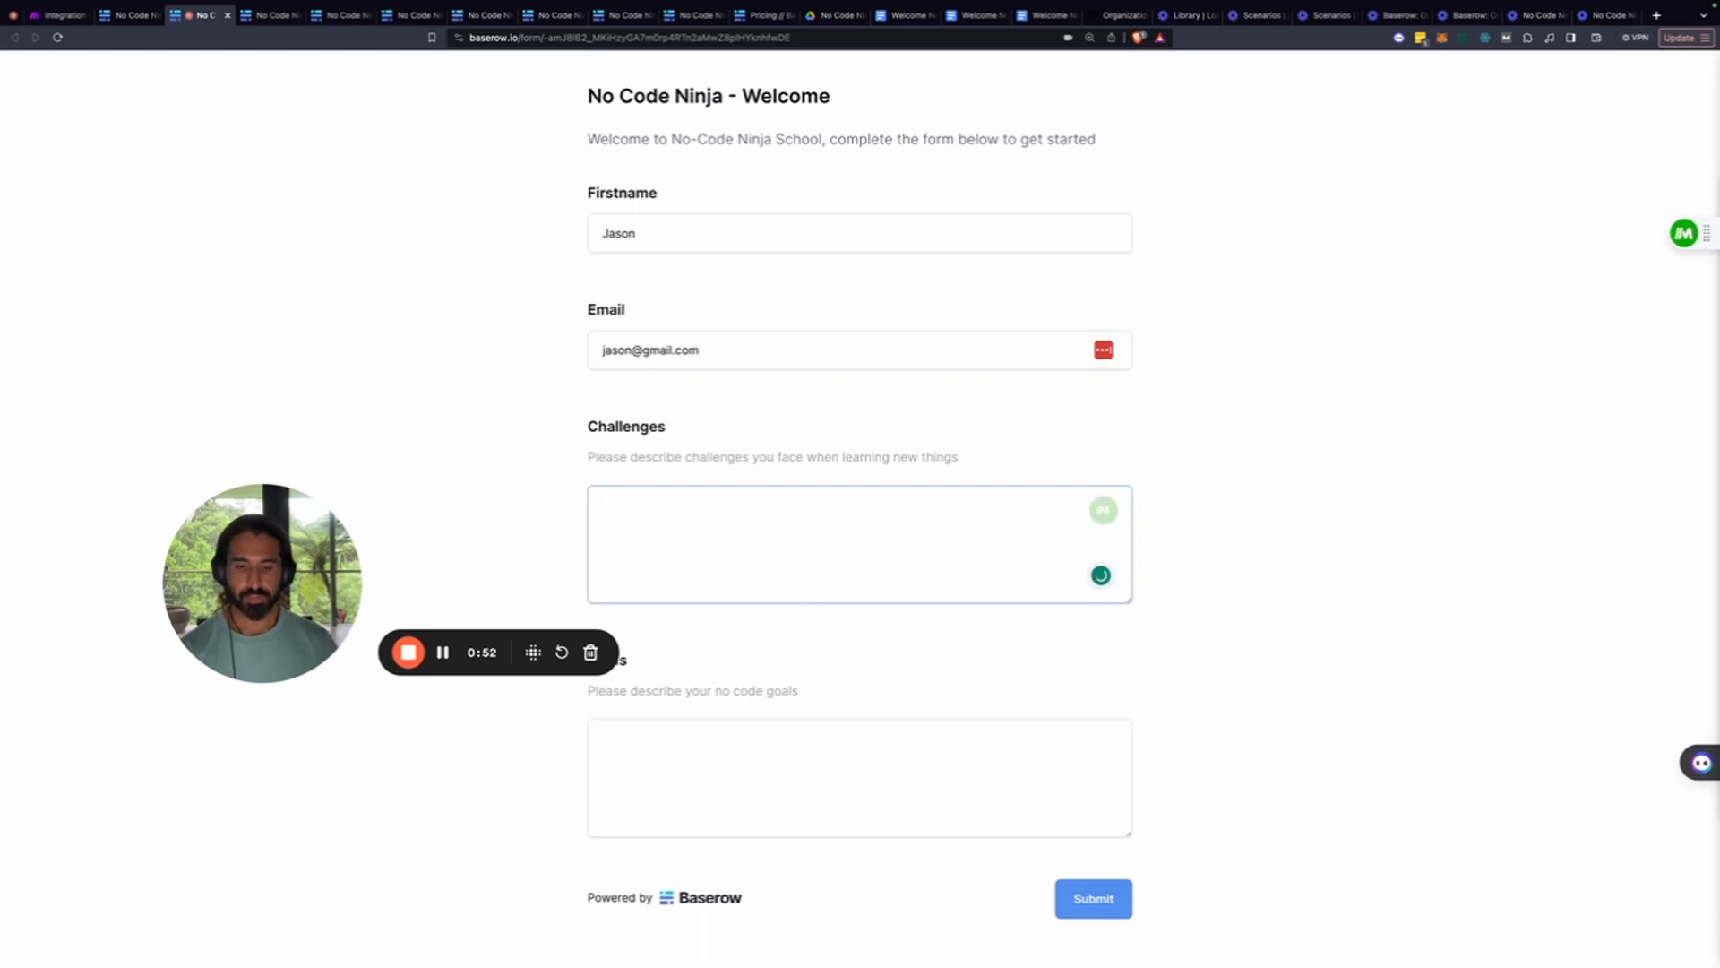
{"action": "key", "text": "super+Tab"}
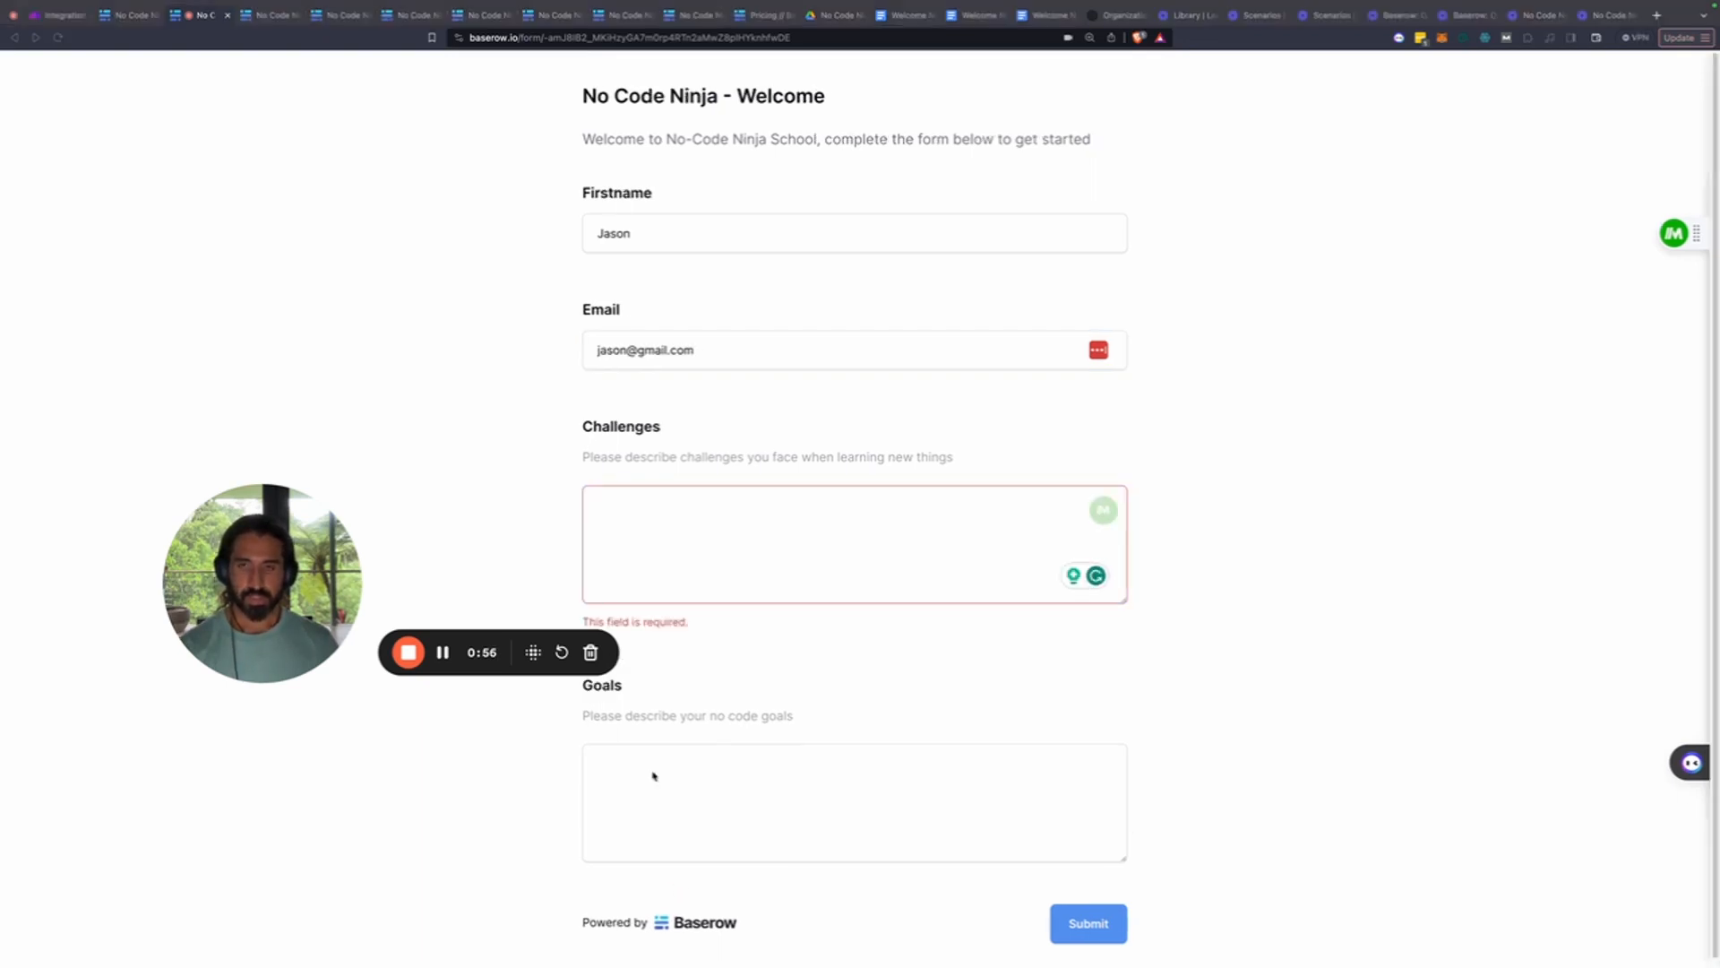
{"action": "left_click", "coordinate": [634, 530]}
{"action": "type", "text": "I find hard to focus"}
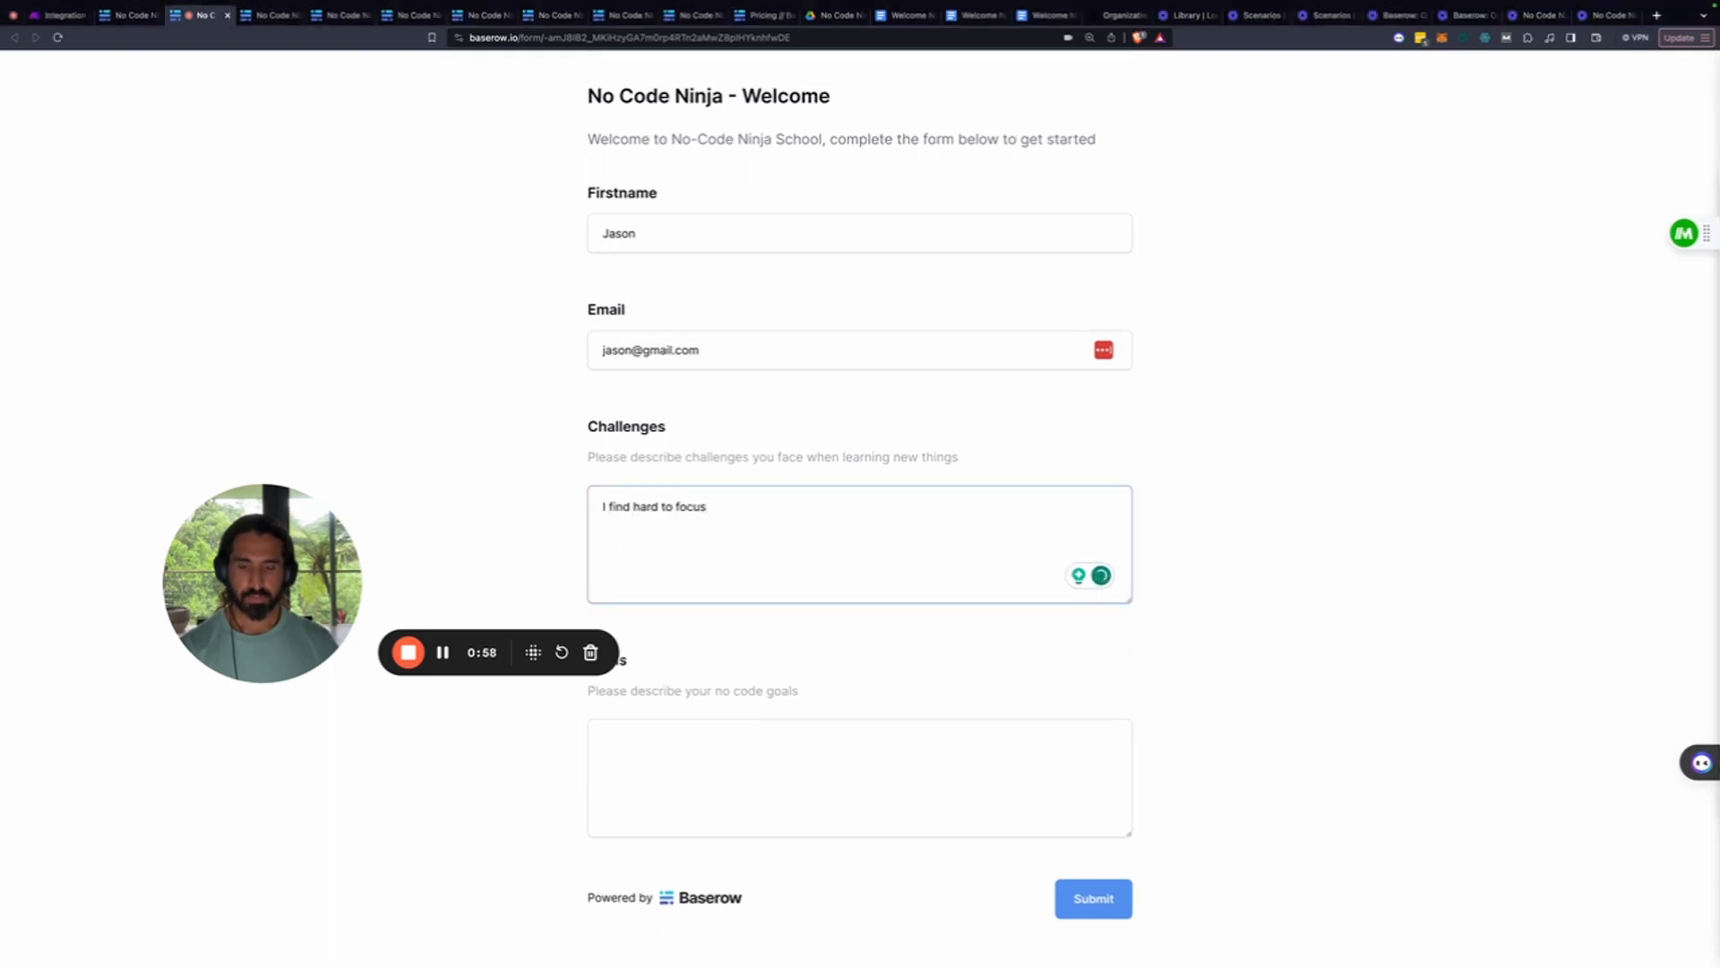
{"action": "key", "text": "super+Tab"}
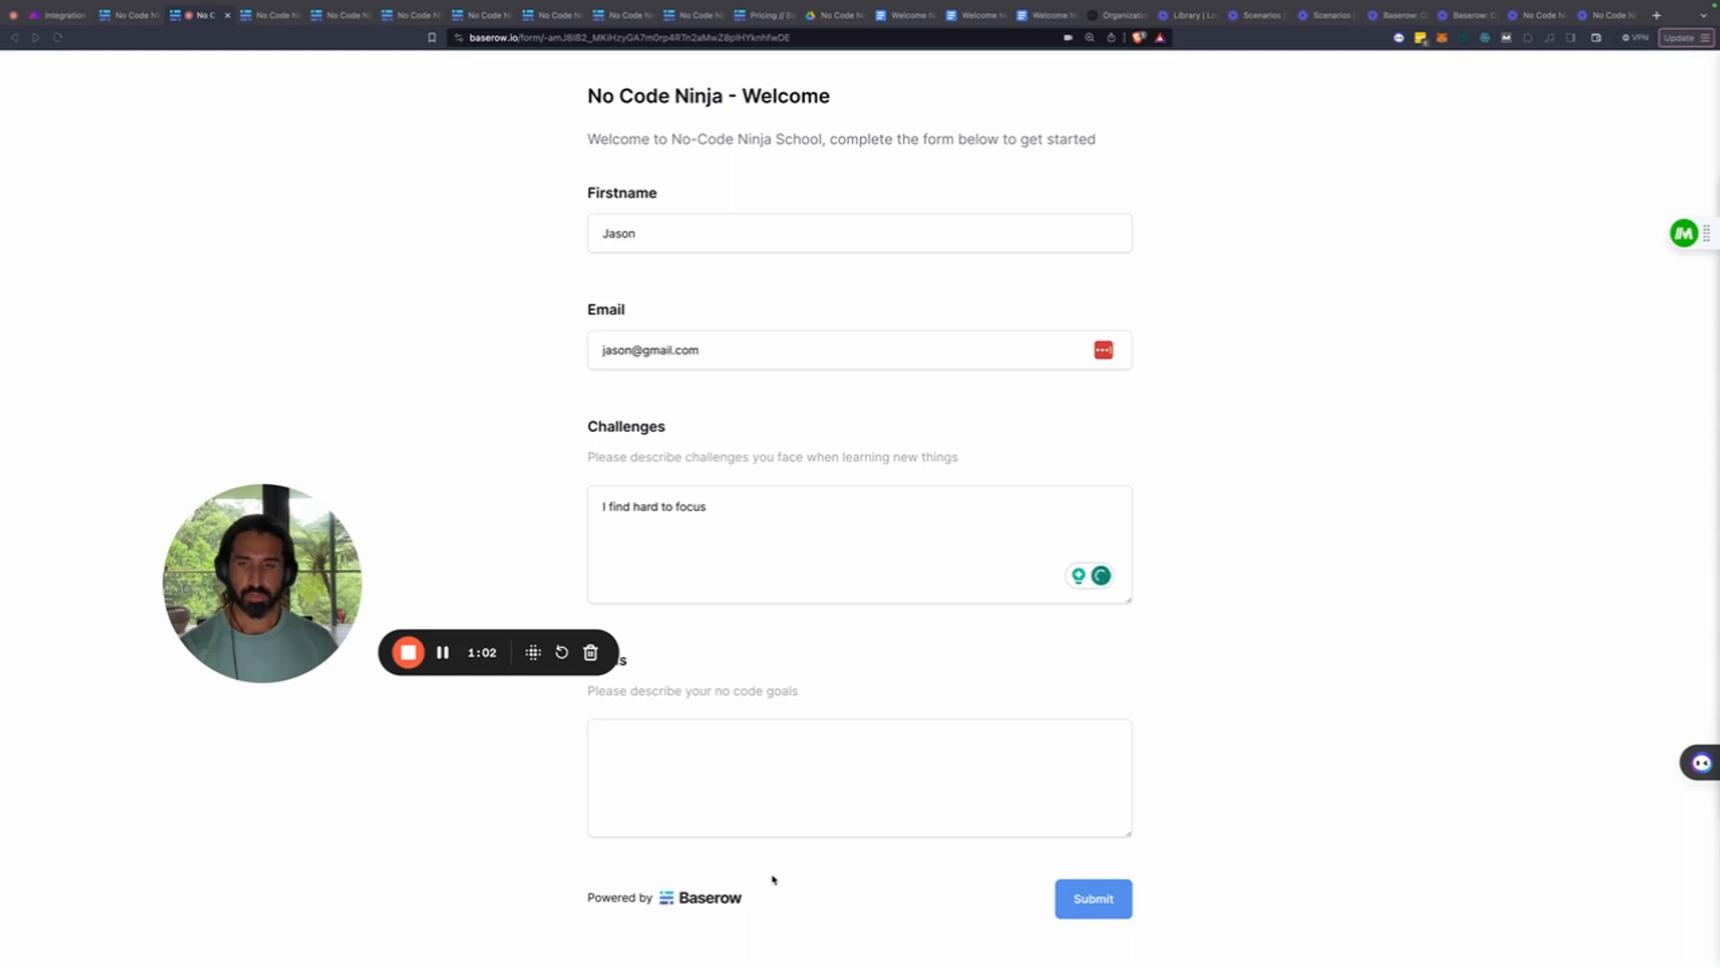
{"action": "key", "text": "super+Tab"}
{"action": "left_click", "coordinate": [680, 748]}
{"action": "left_click_drag", "start_coordinate": [322, 627], "coordinate": [218, 688]}
{"action": "left_click", "coordinate": [619, 761]}
{"action": "type", "text": "I want to learn how to automate reports at my workplaces"}
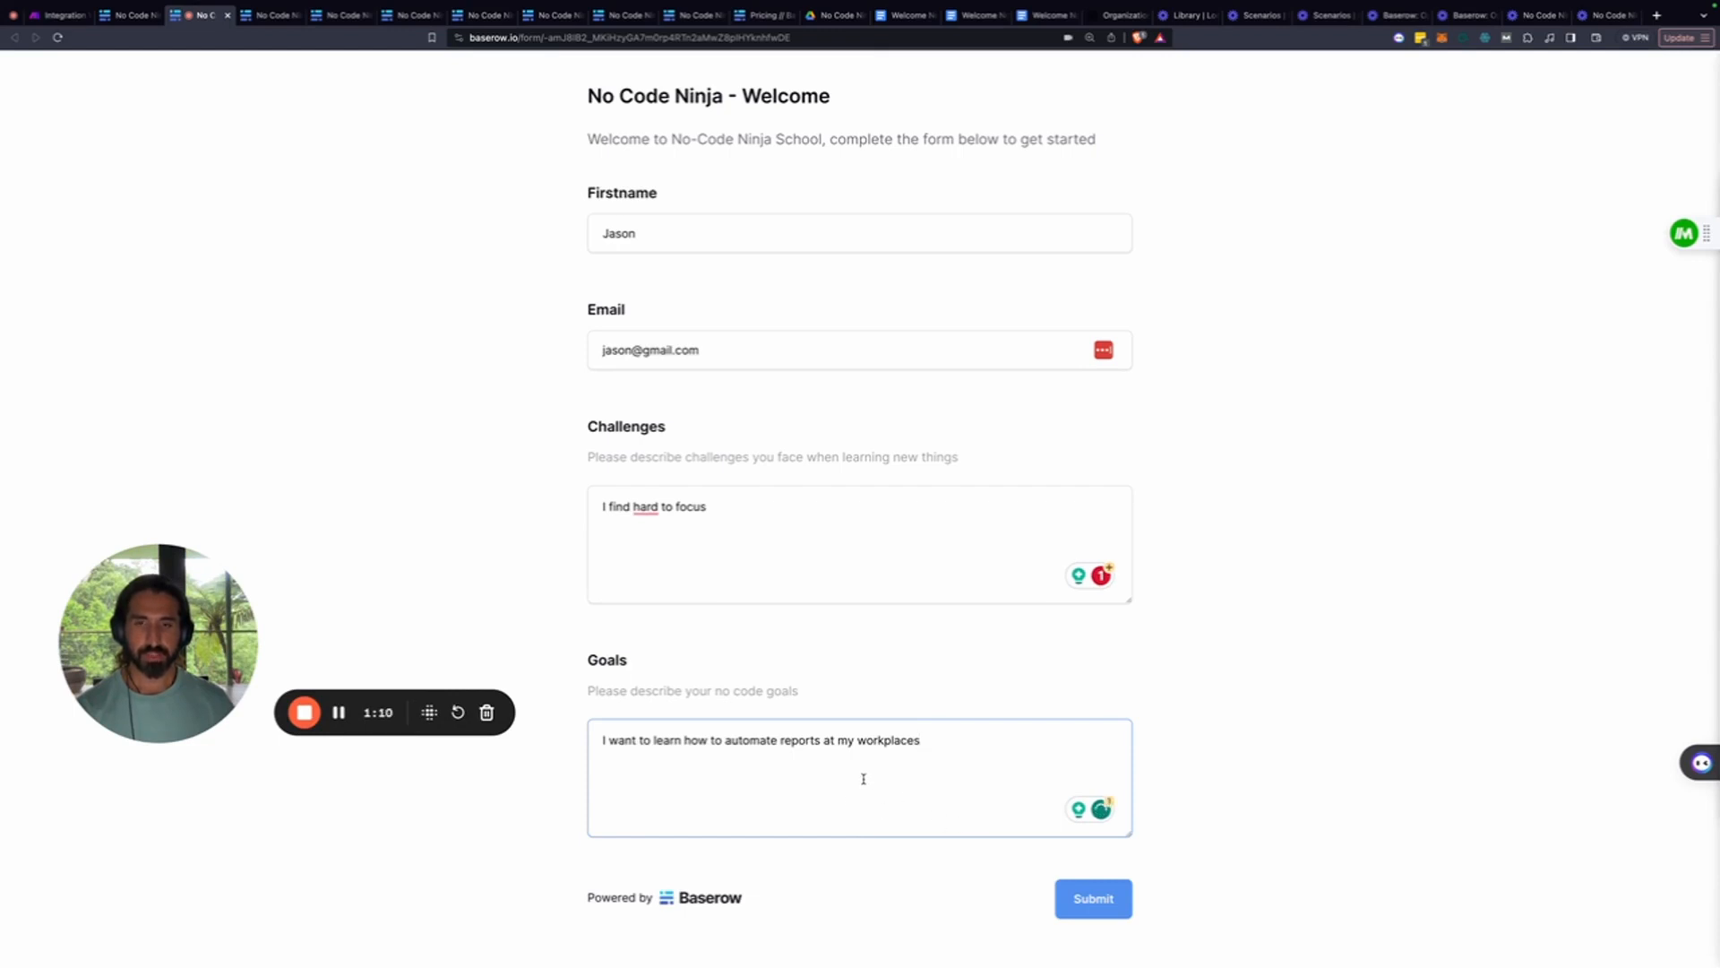
{"action": "left_click", "coordinate": [1093, 896]}
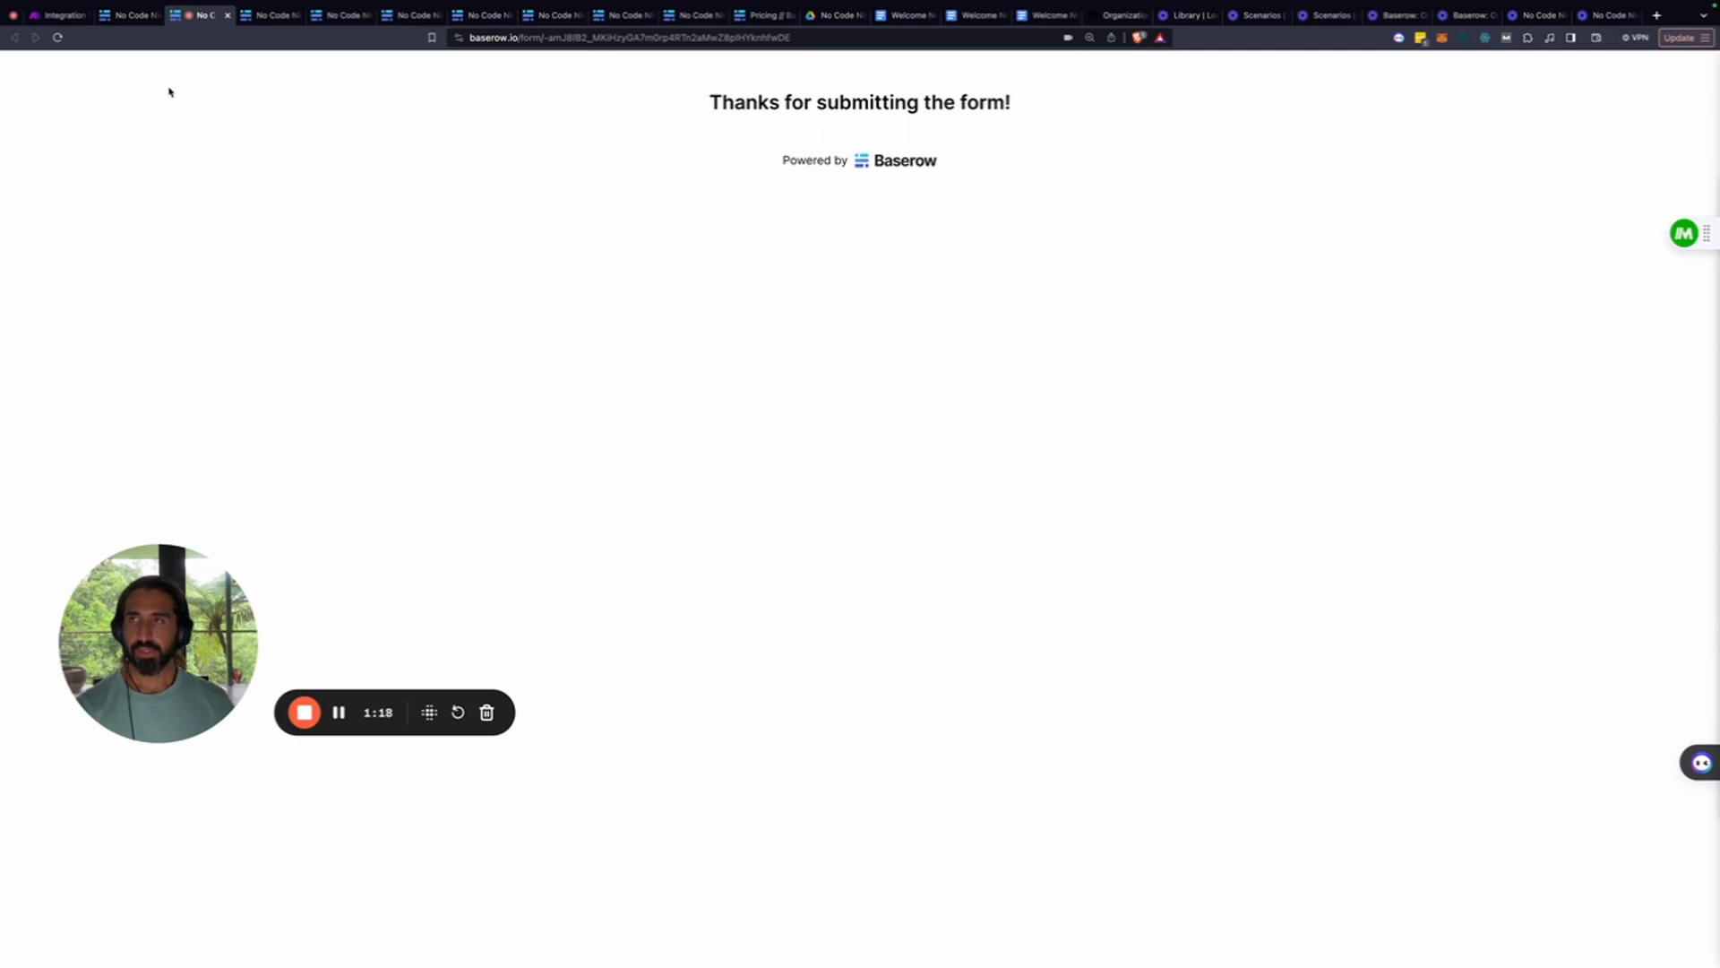
Change the No Code Ninja table from the form view to the Grid view
{"action": "left_click", "coordinate": [132, 15]}
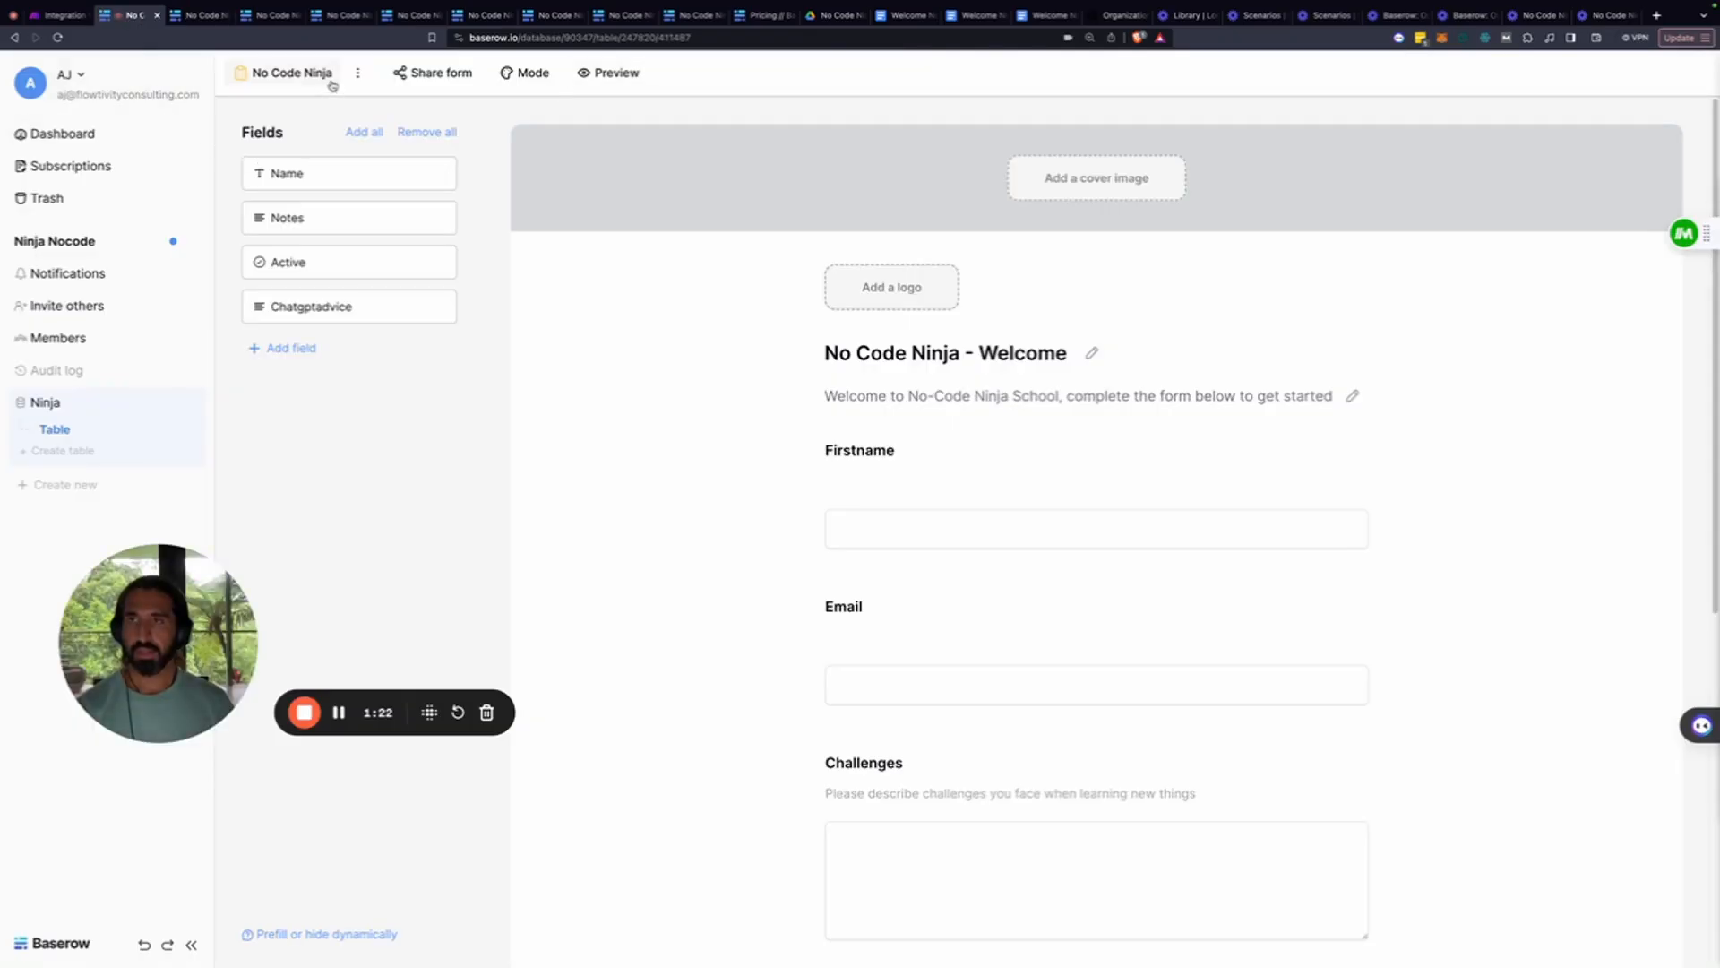
{"action": "left_click", "coordinate": [292, 75]}
{"action": "left_click", "coordinate": [273, 183]}
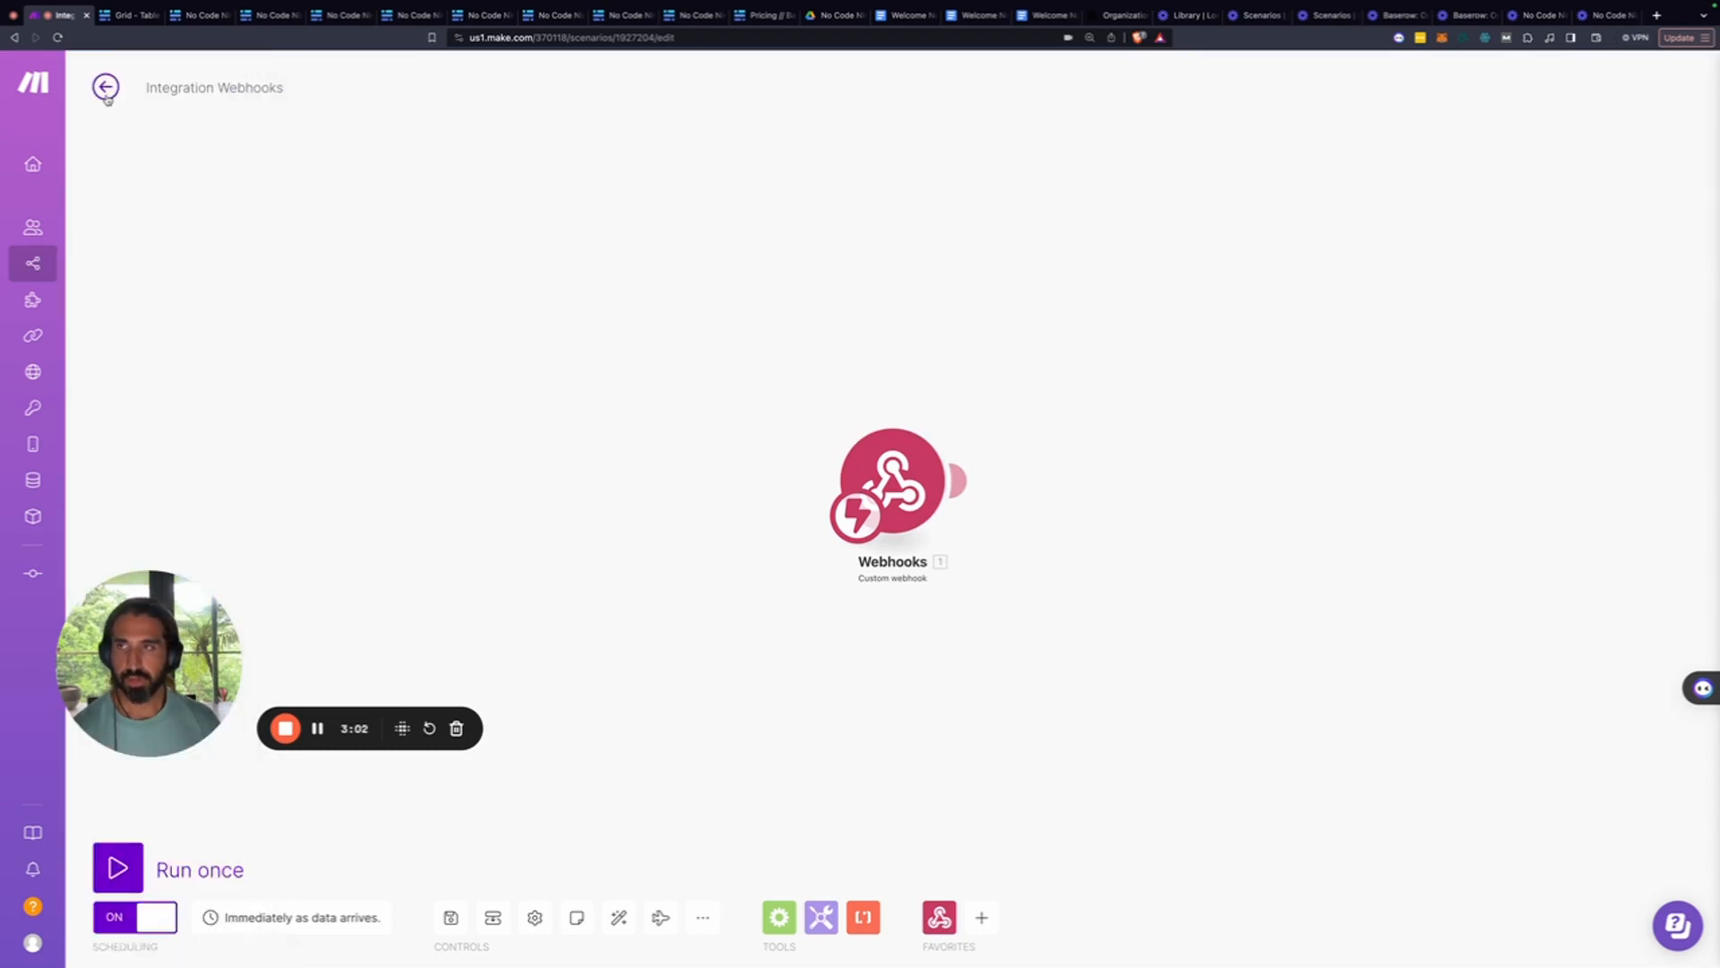
Inspect the 4:12 PM run's webhook output, showing the new row's Challenges and Goals answers
{"action": "left_click", "coordinate": [106, 88]}
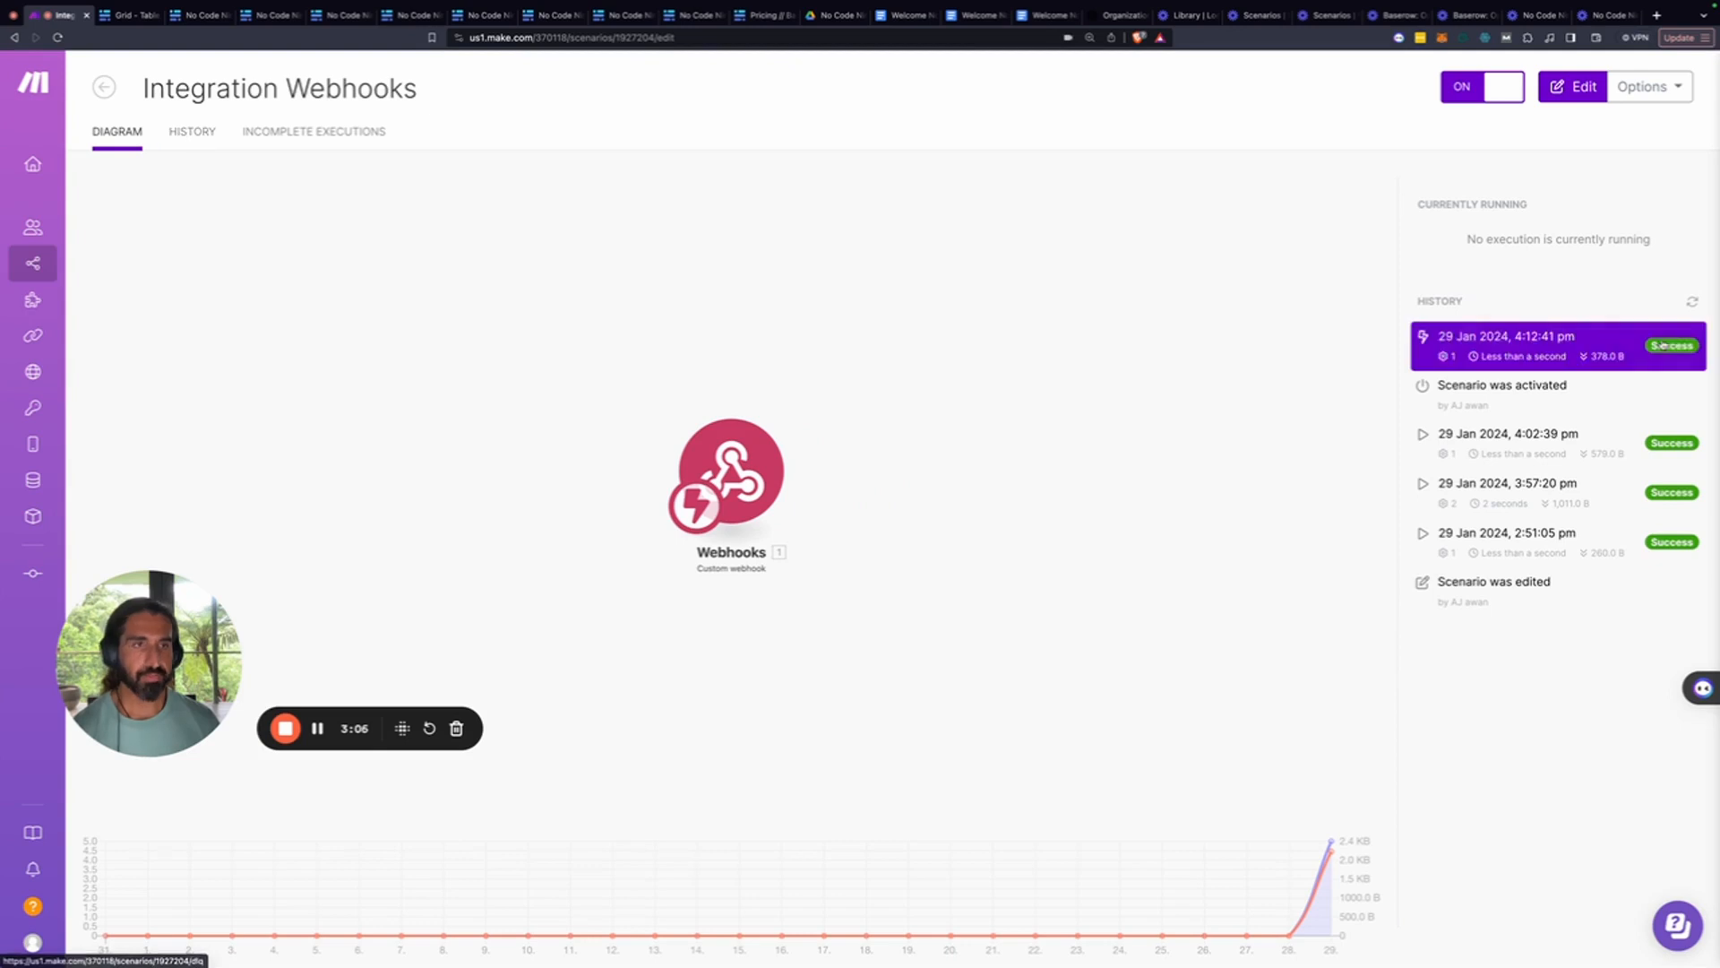
{"action": "left_click", "coordinate": [1539, 359]}
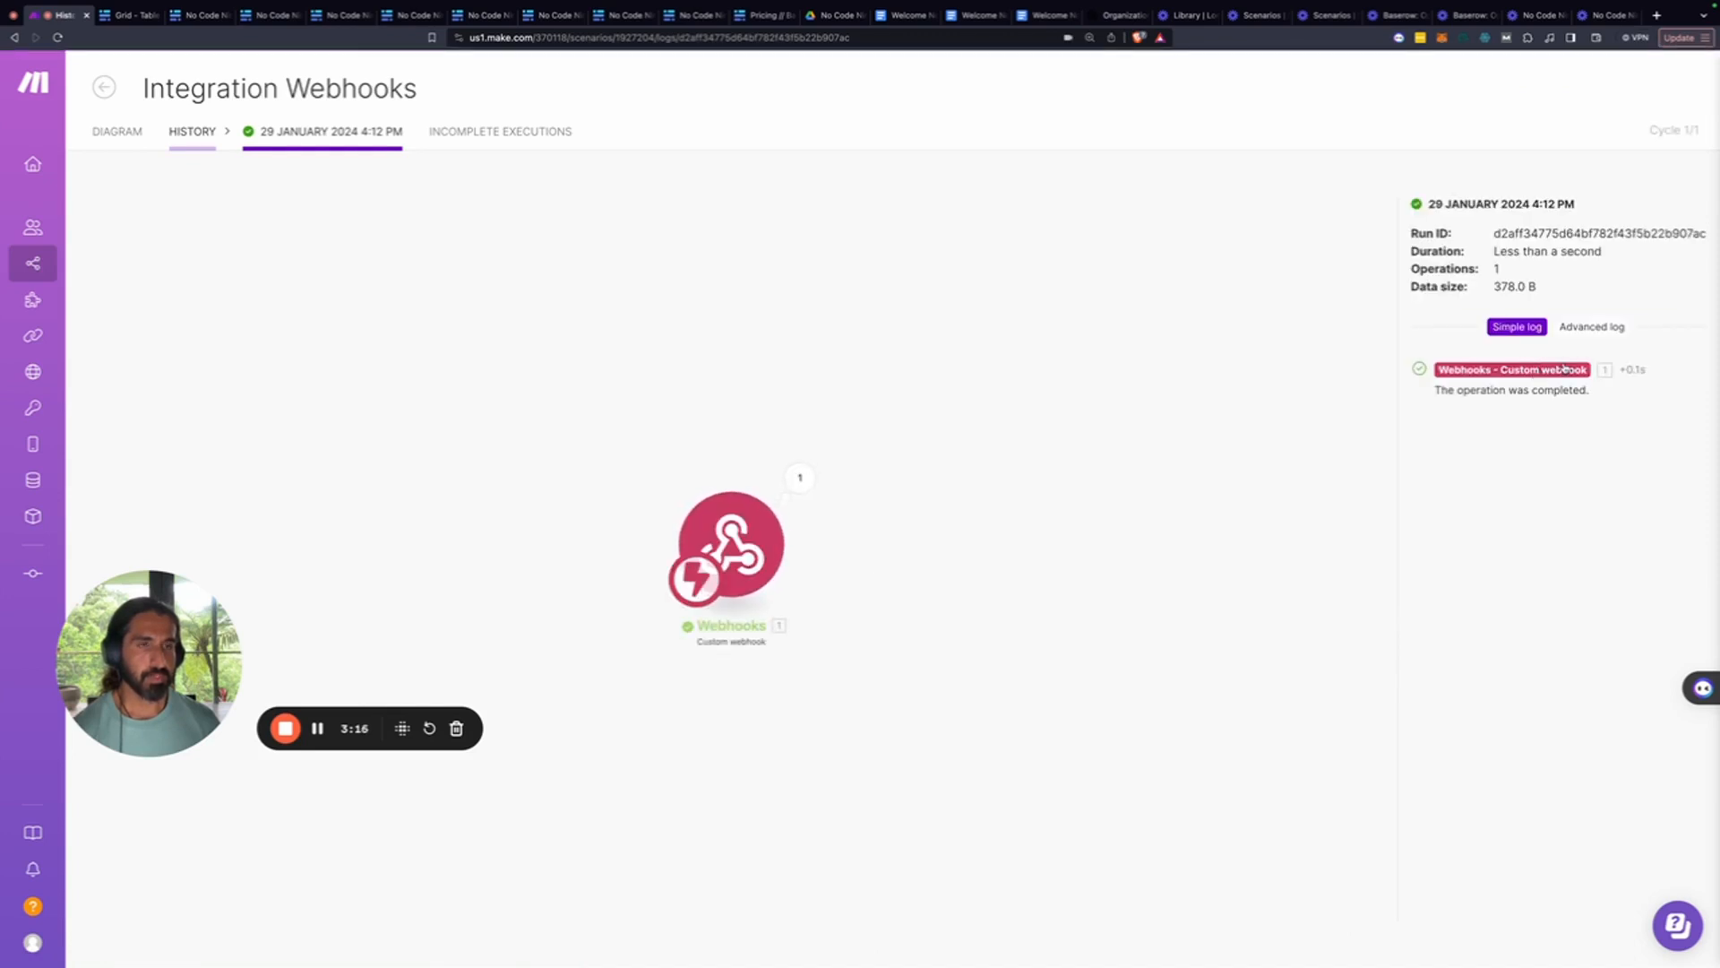
{"action": "left_click", "coordinate": [798, 483]}
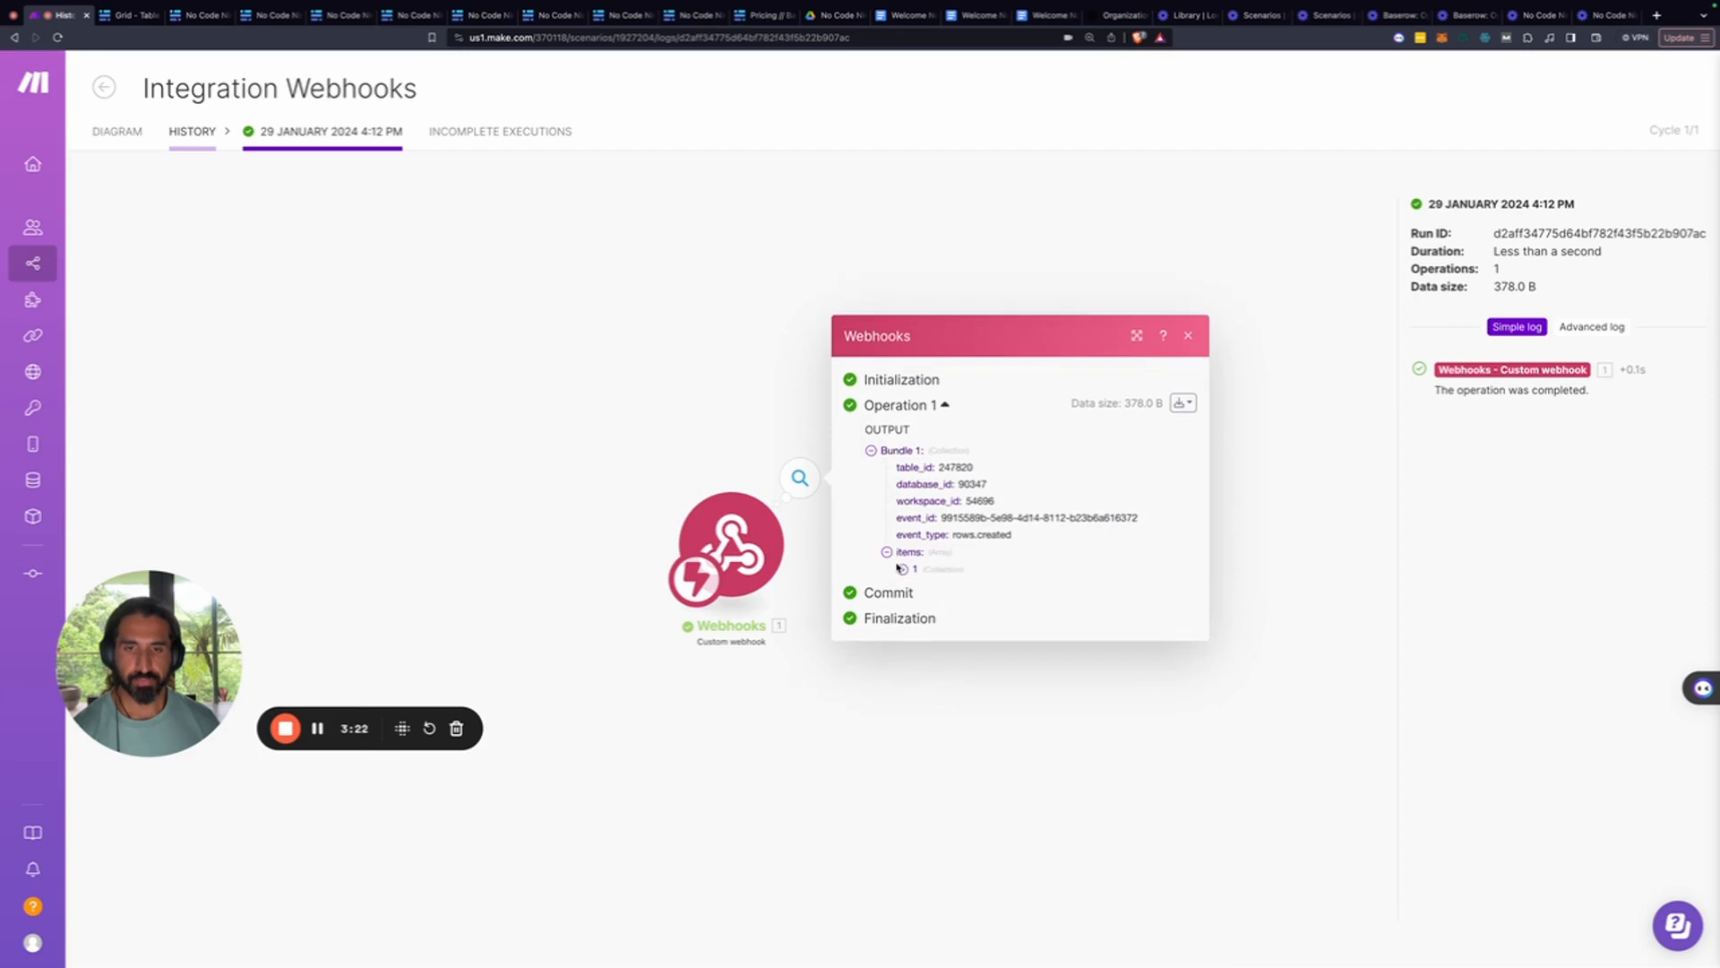
{"action": "left_click", "coordinate": [907, 570]}
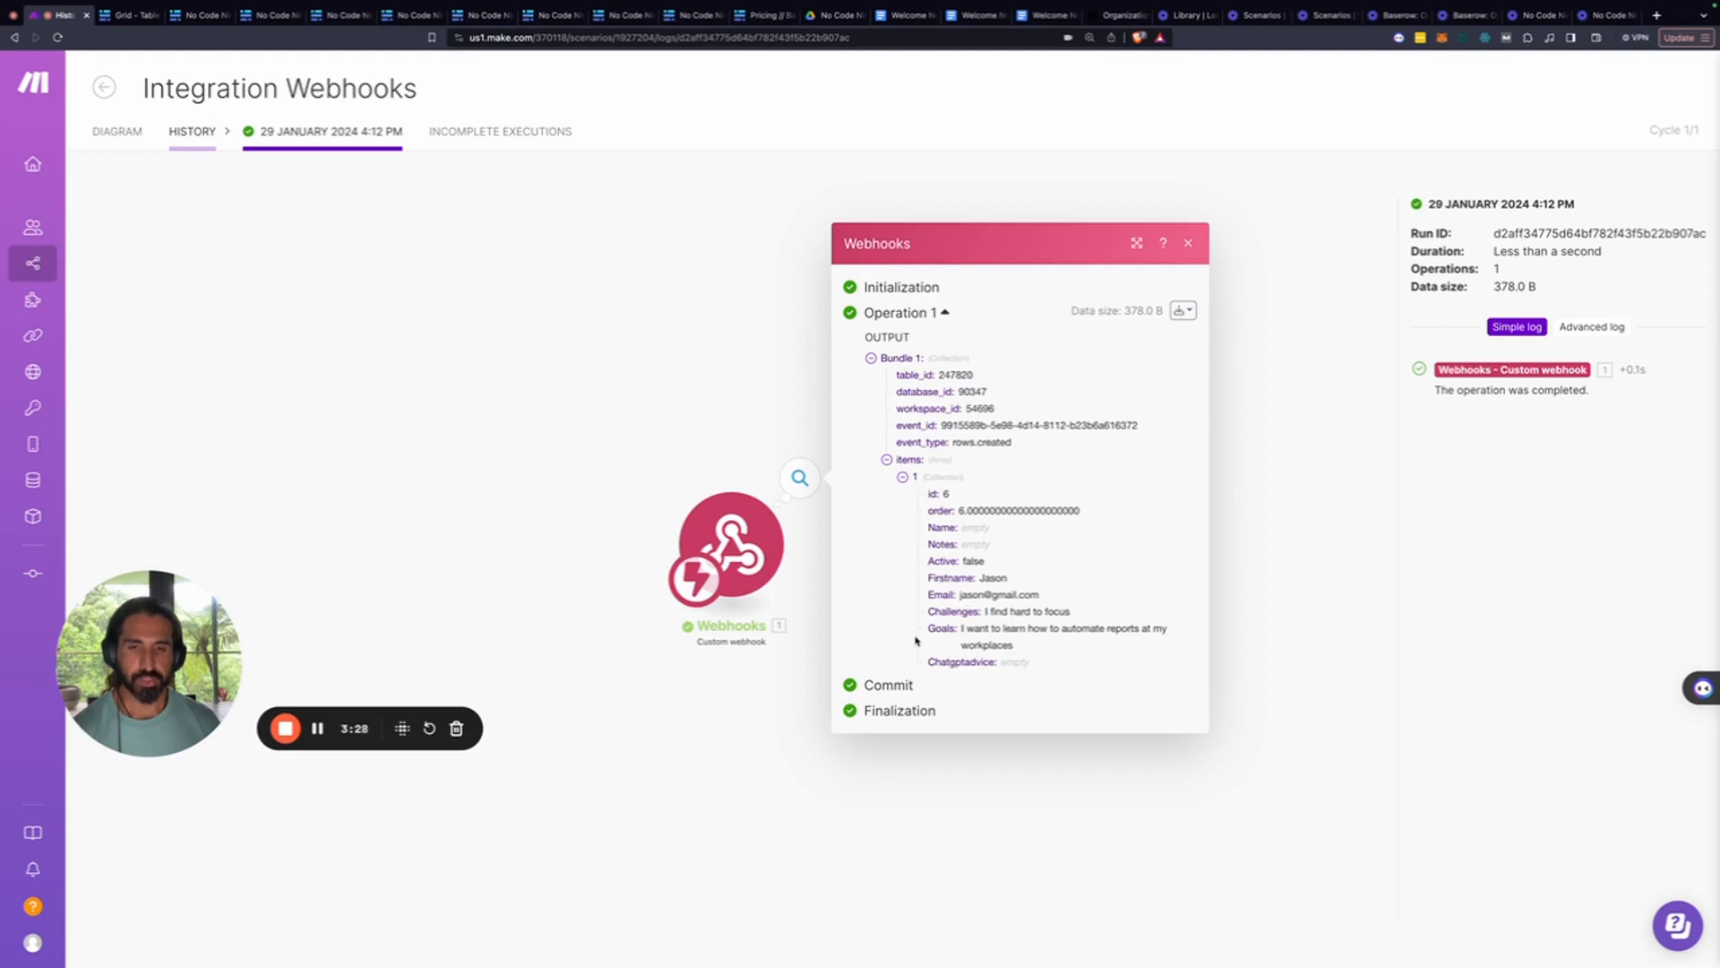
{"action": "left_click", "coordinate": [1189, 244]}
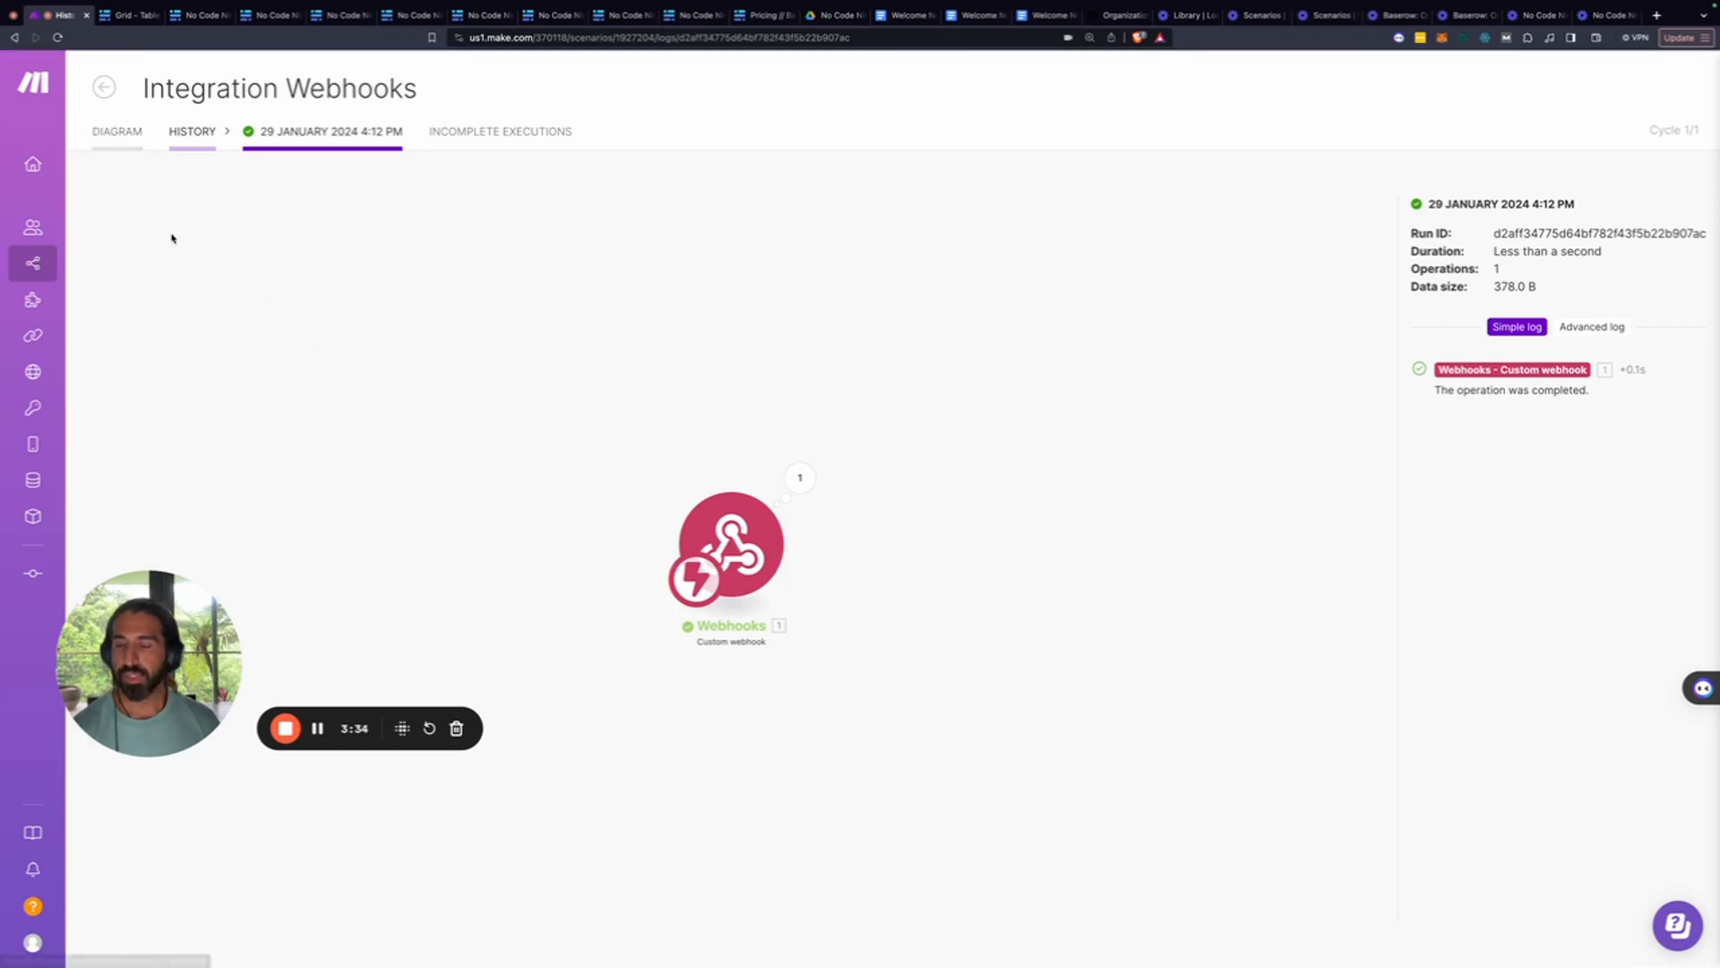
Create and copy an OpenAI secret API key named Nocodeninja, then reopen the Make scenario editor
{"action": "left_click", "coordinate": [286, 727]}
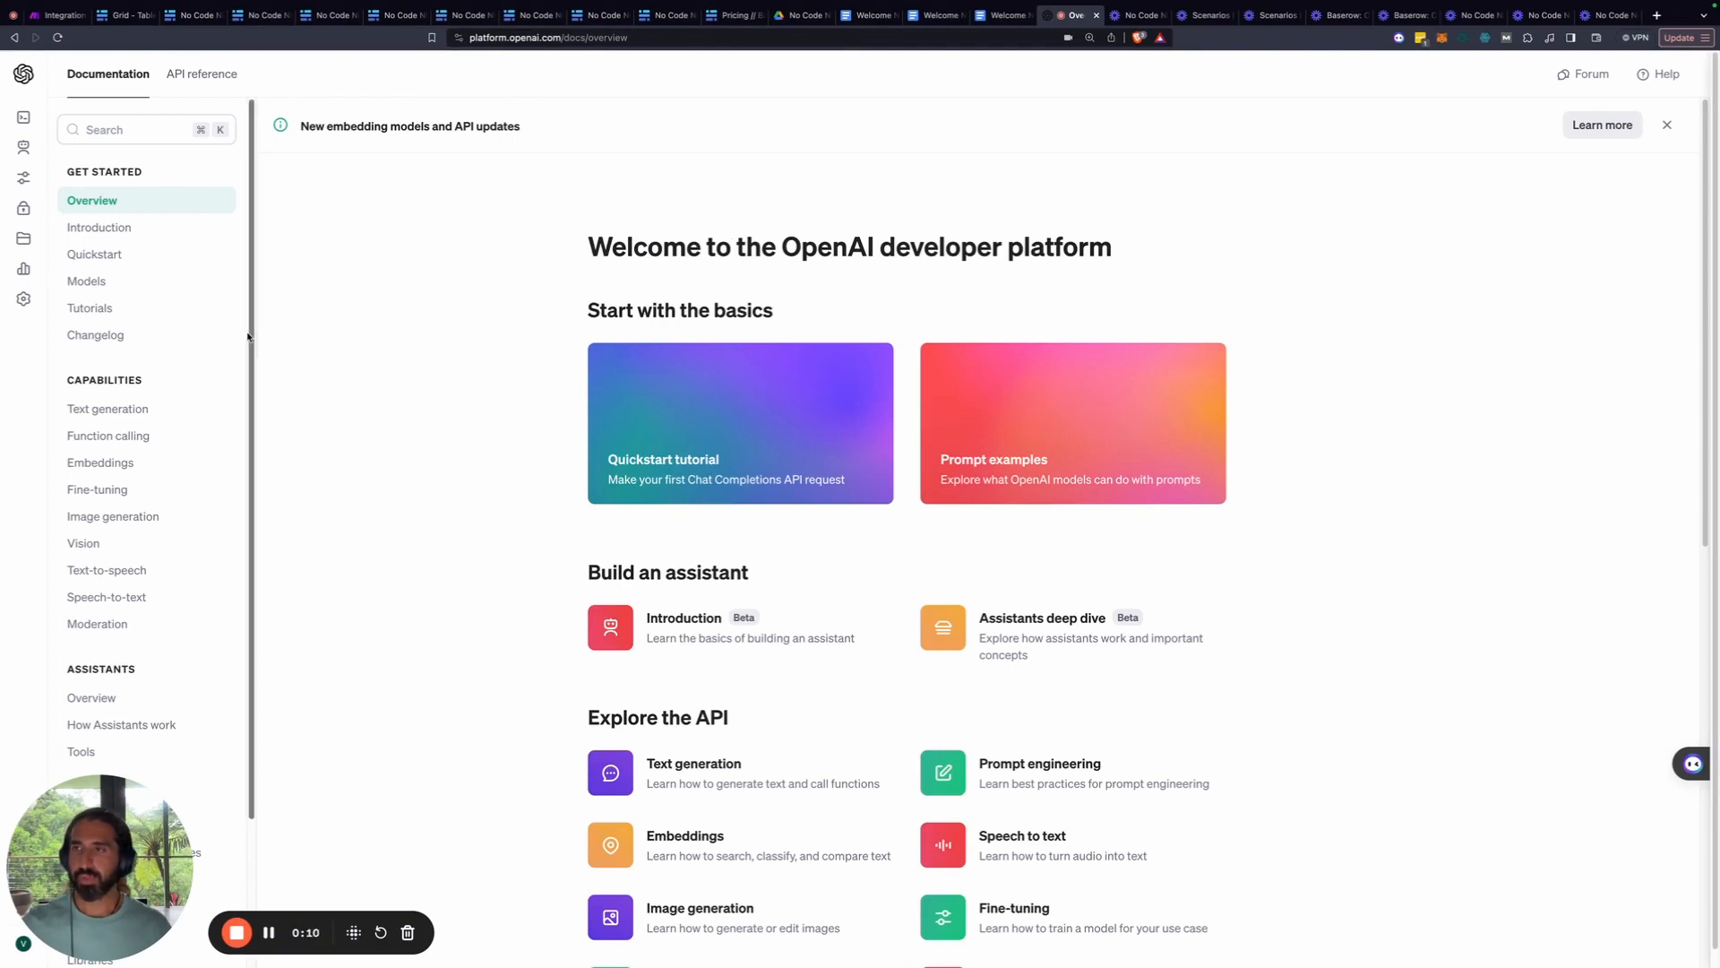
{"action": "mouse_move", "coordinate": [38, 242]}
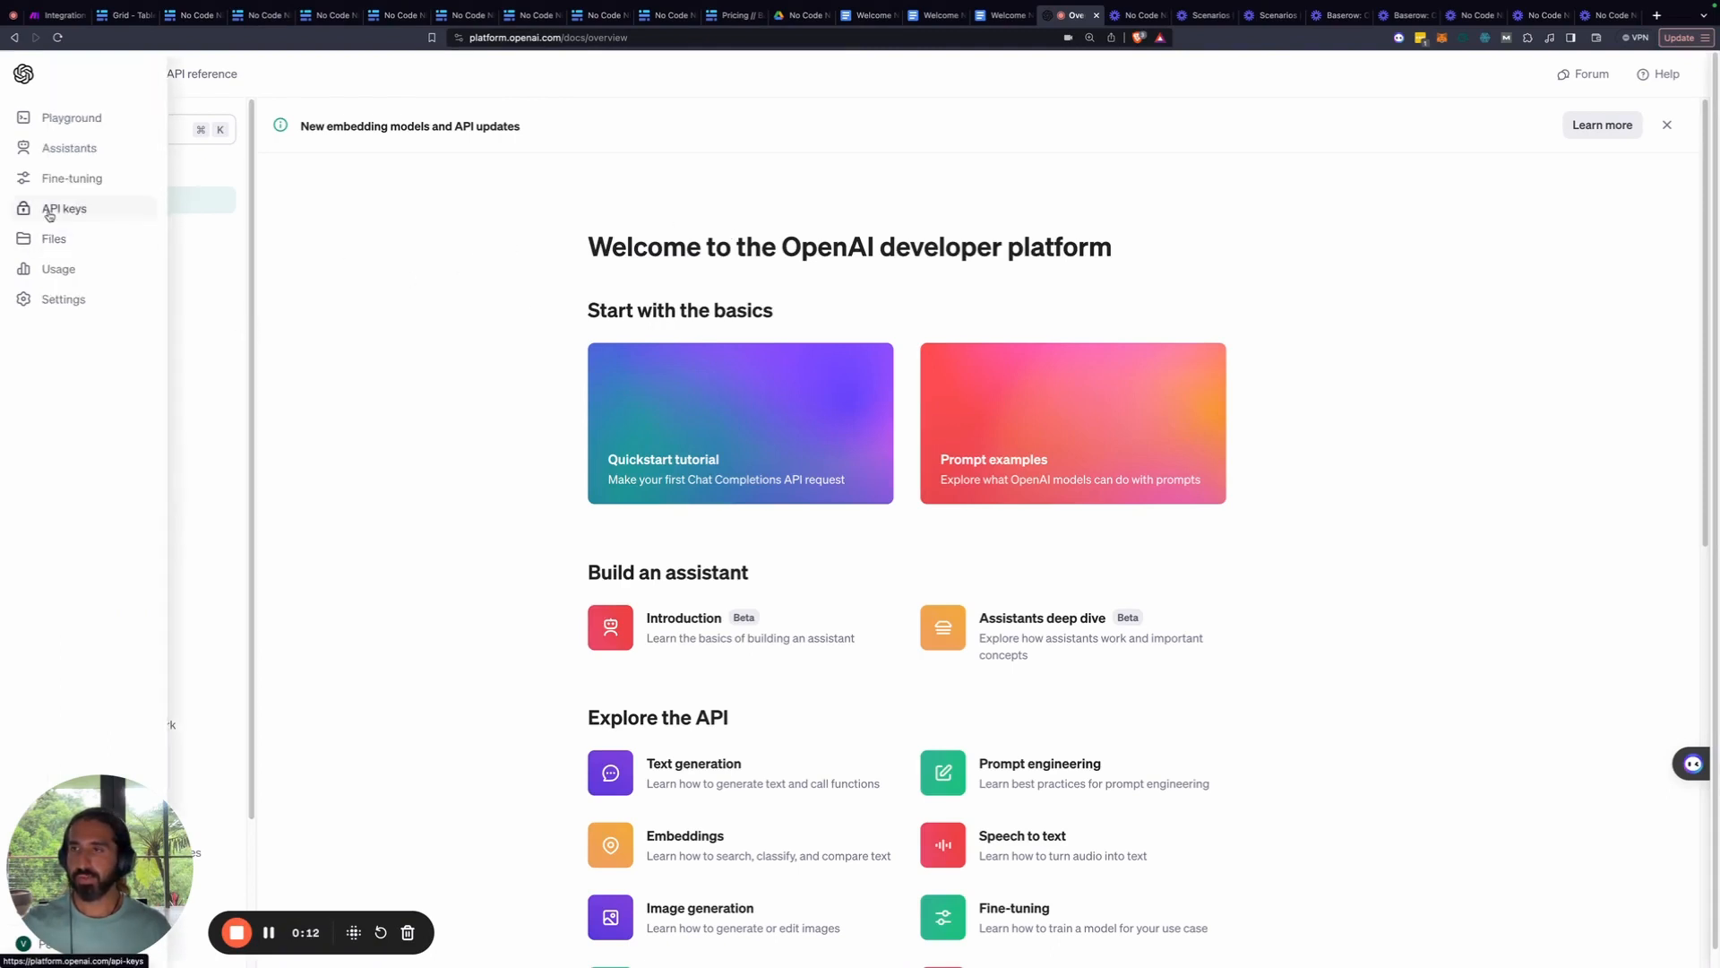
{"action": "left_click", "coordinate": [51, 212]}
{"action": "left_click", "coordinate": [243, 461]}
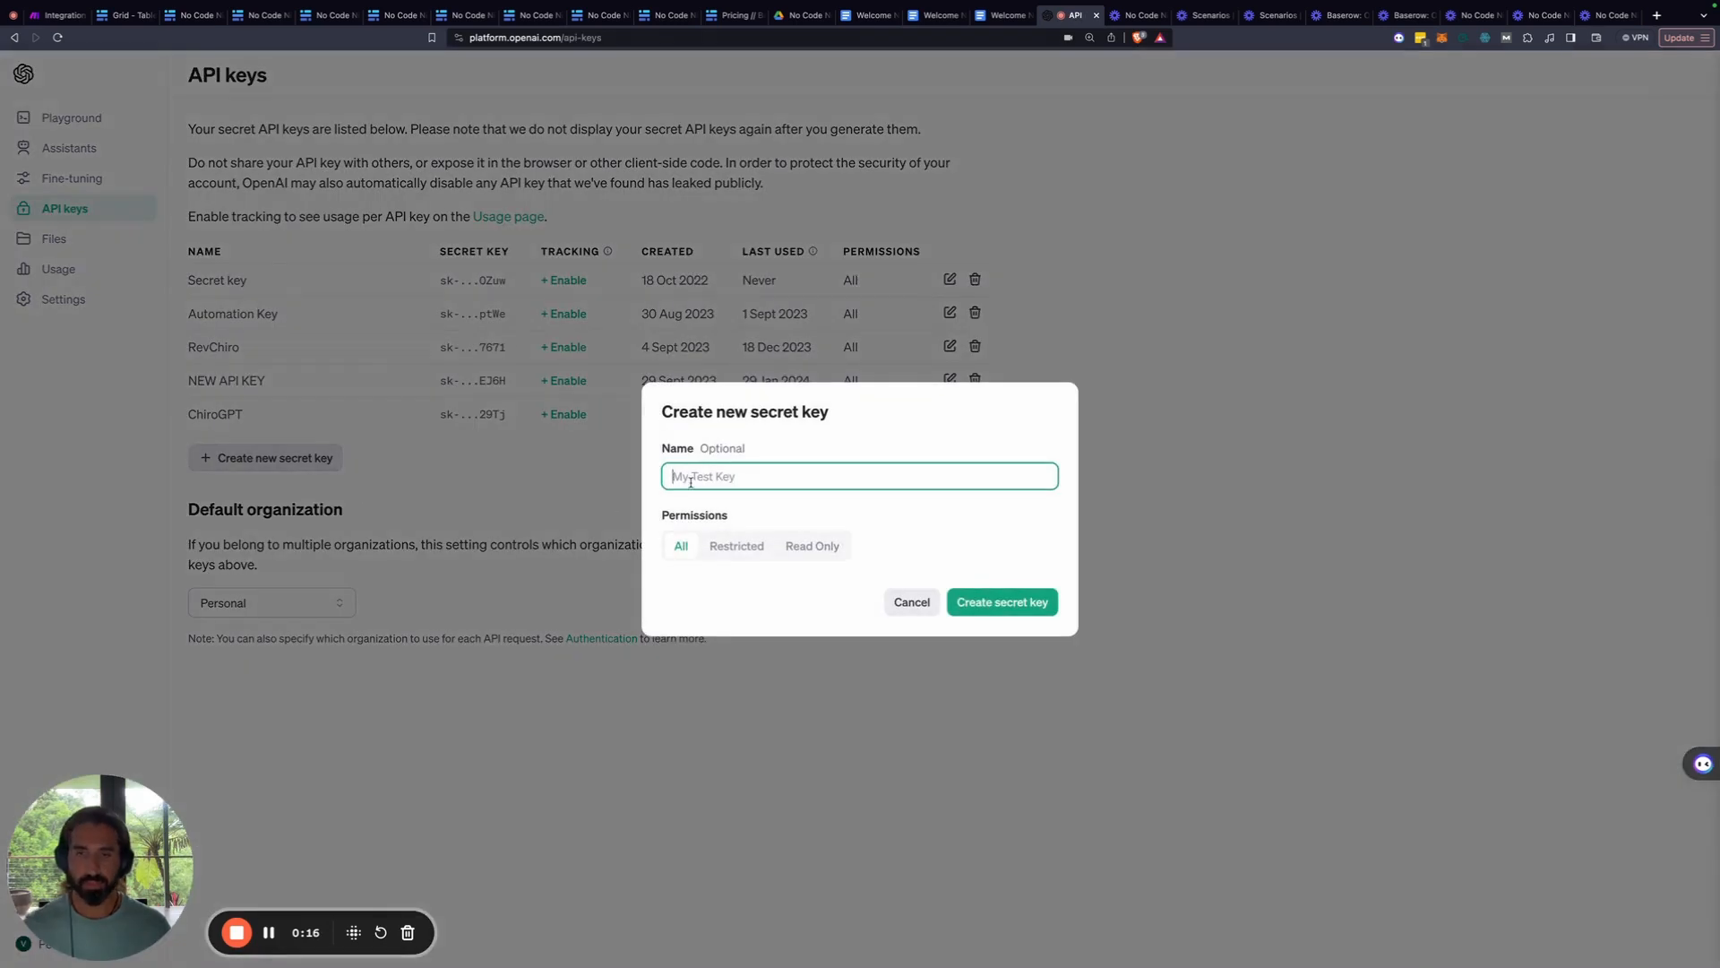
{"action": "type", "text": "Noc"}
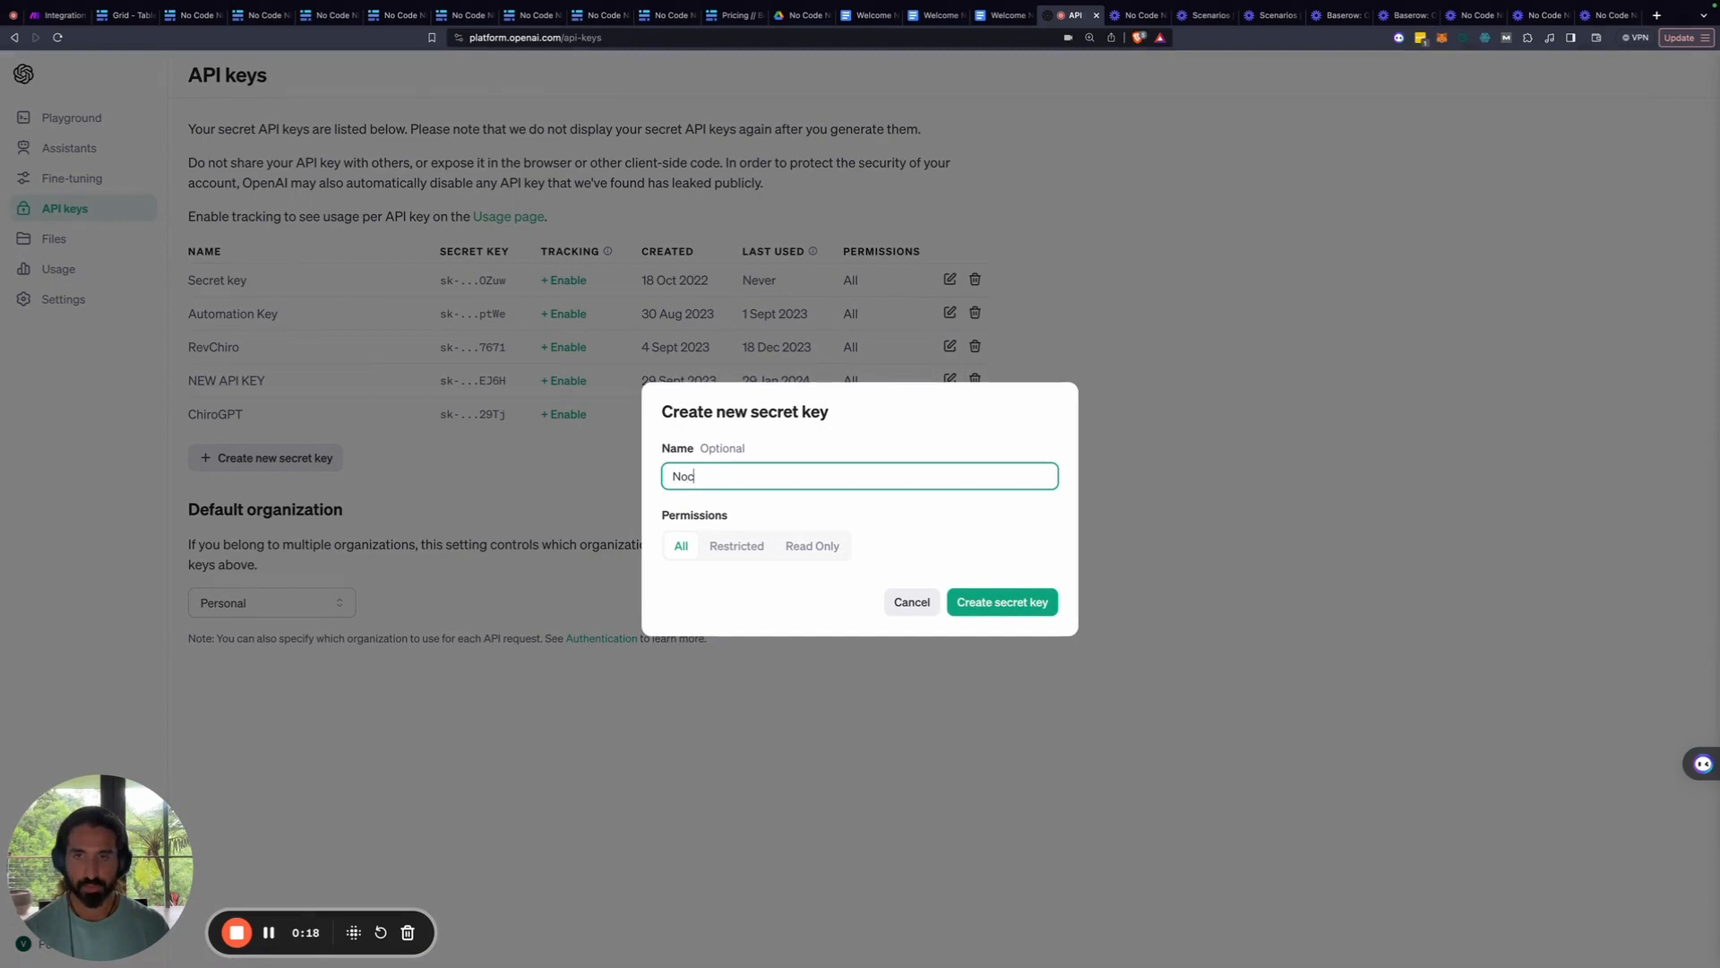
{"action": "type", "text": "odeninja"}
{"action": "left_click", "coordinate": [993, 602]}
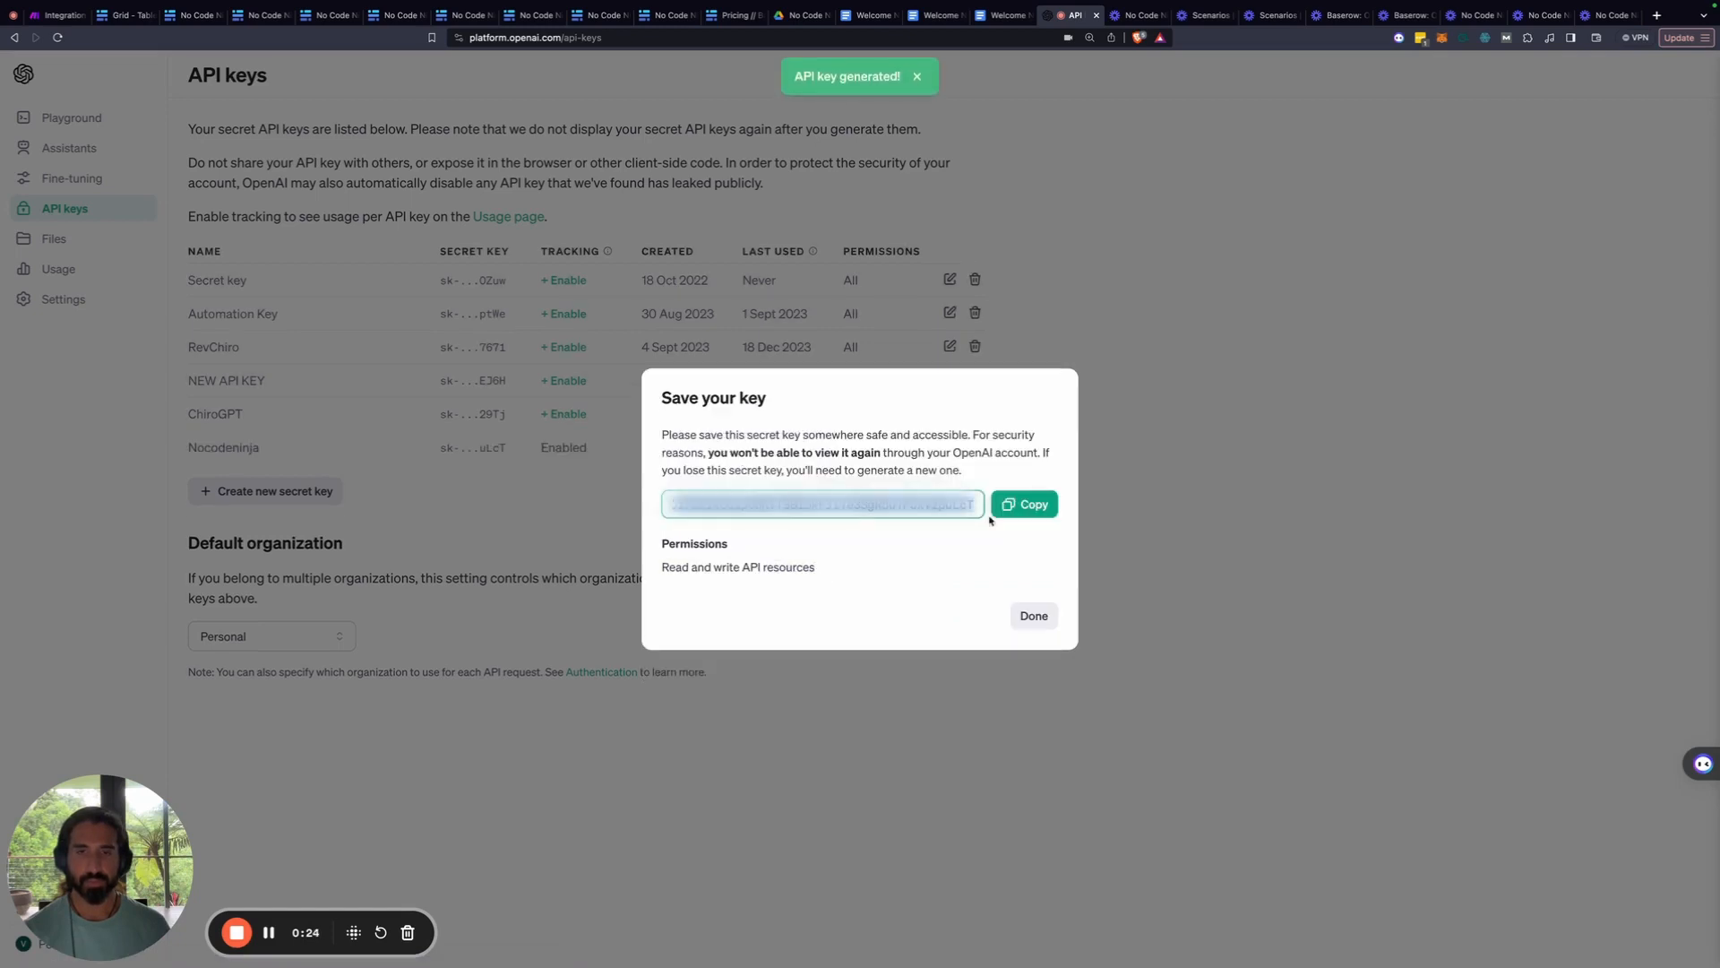
{"action": "left_click", "coordinate": [1041, 506]}
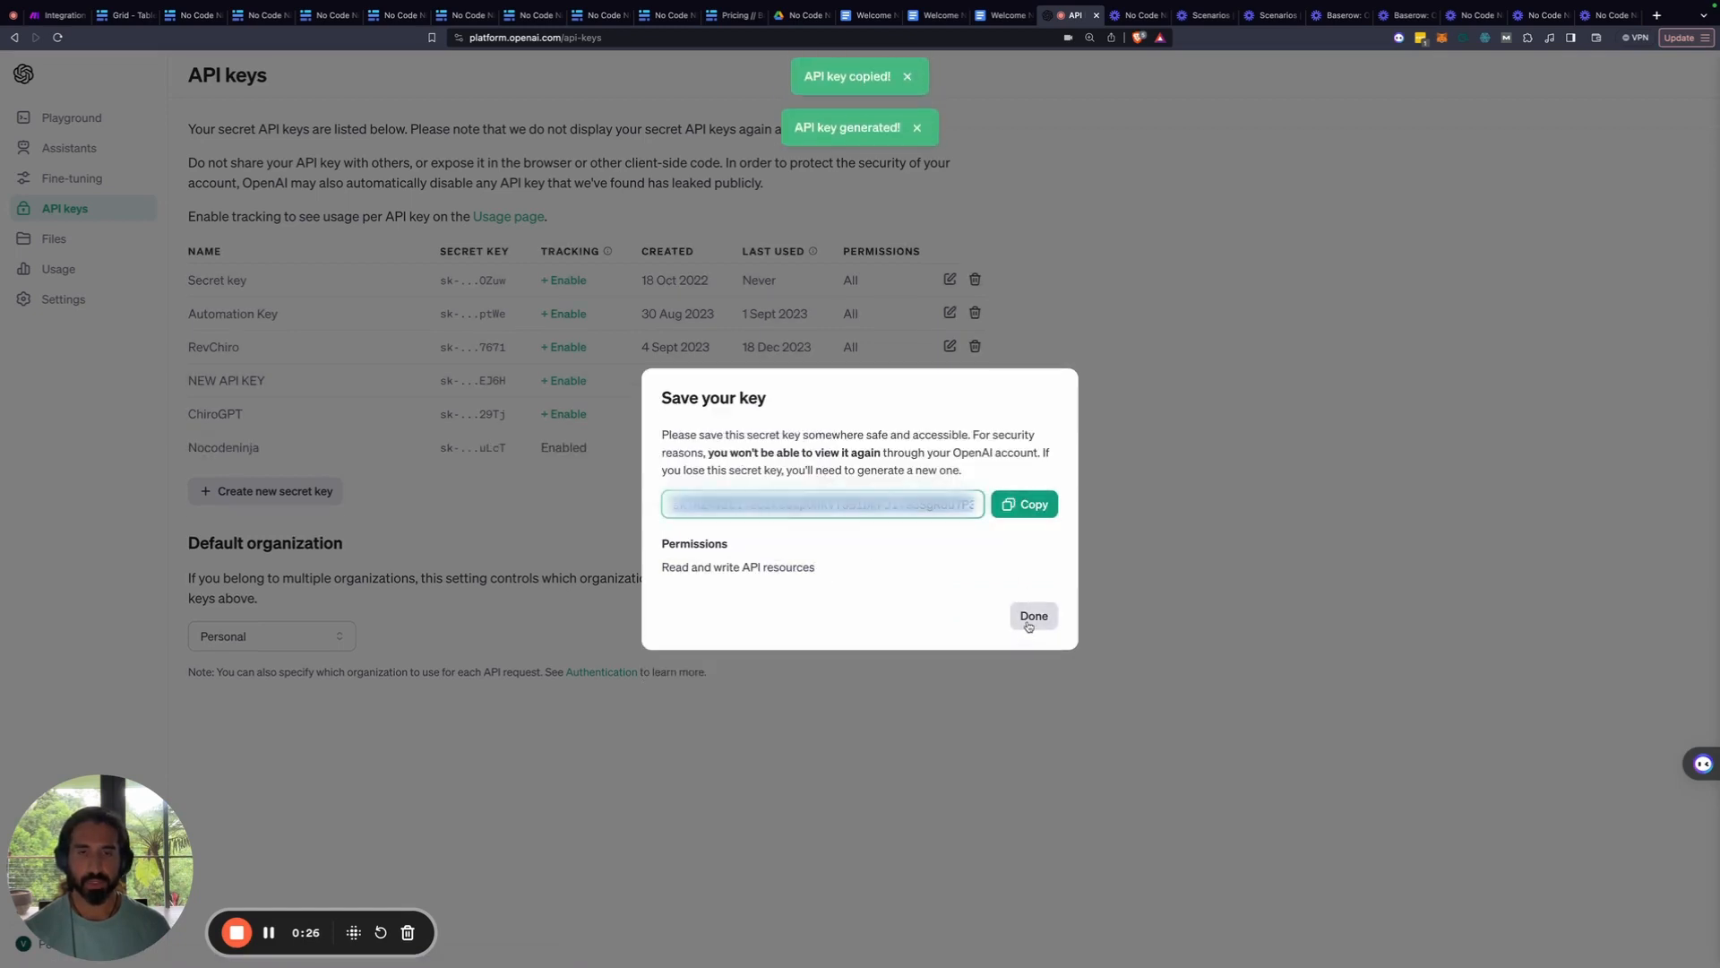
{"action": "left_click", "coordinate": [1032, 616]}
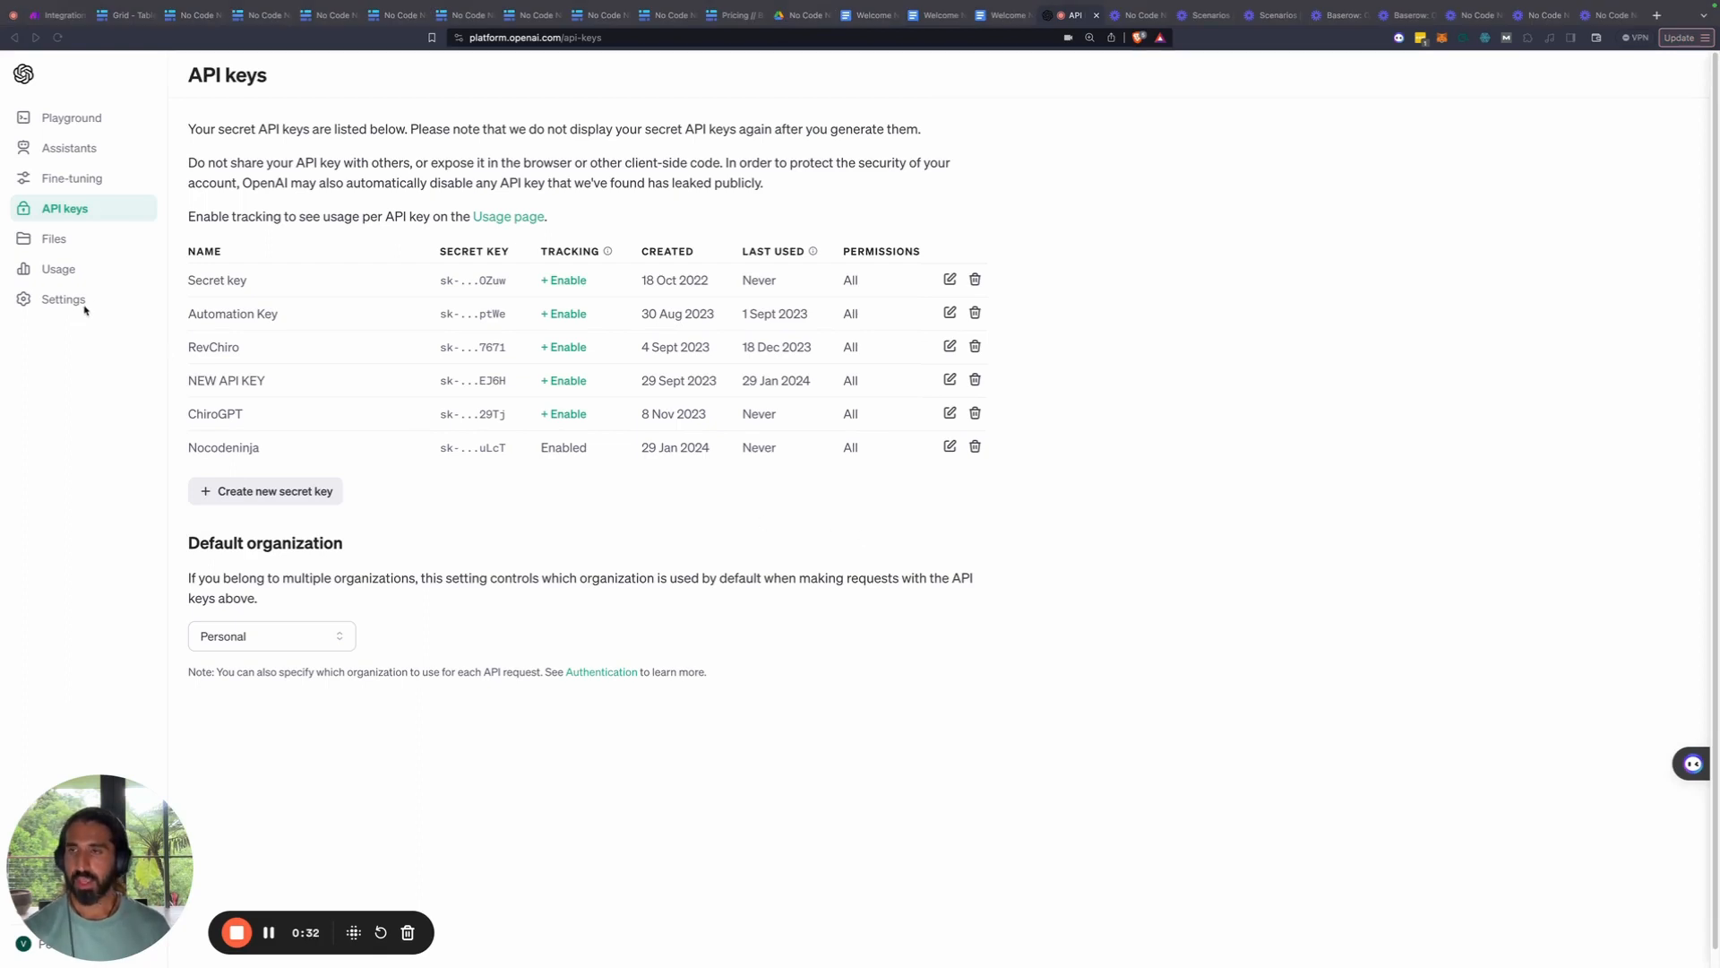
{"action": "left_click", "coordinate": [51, 16]}
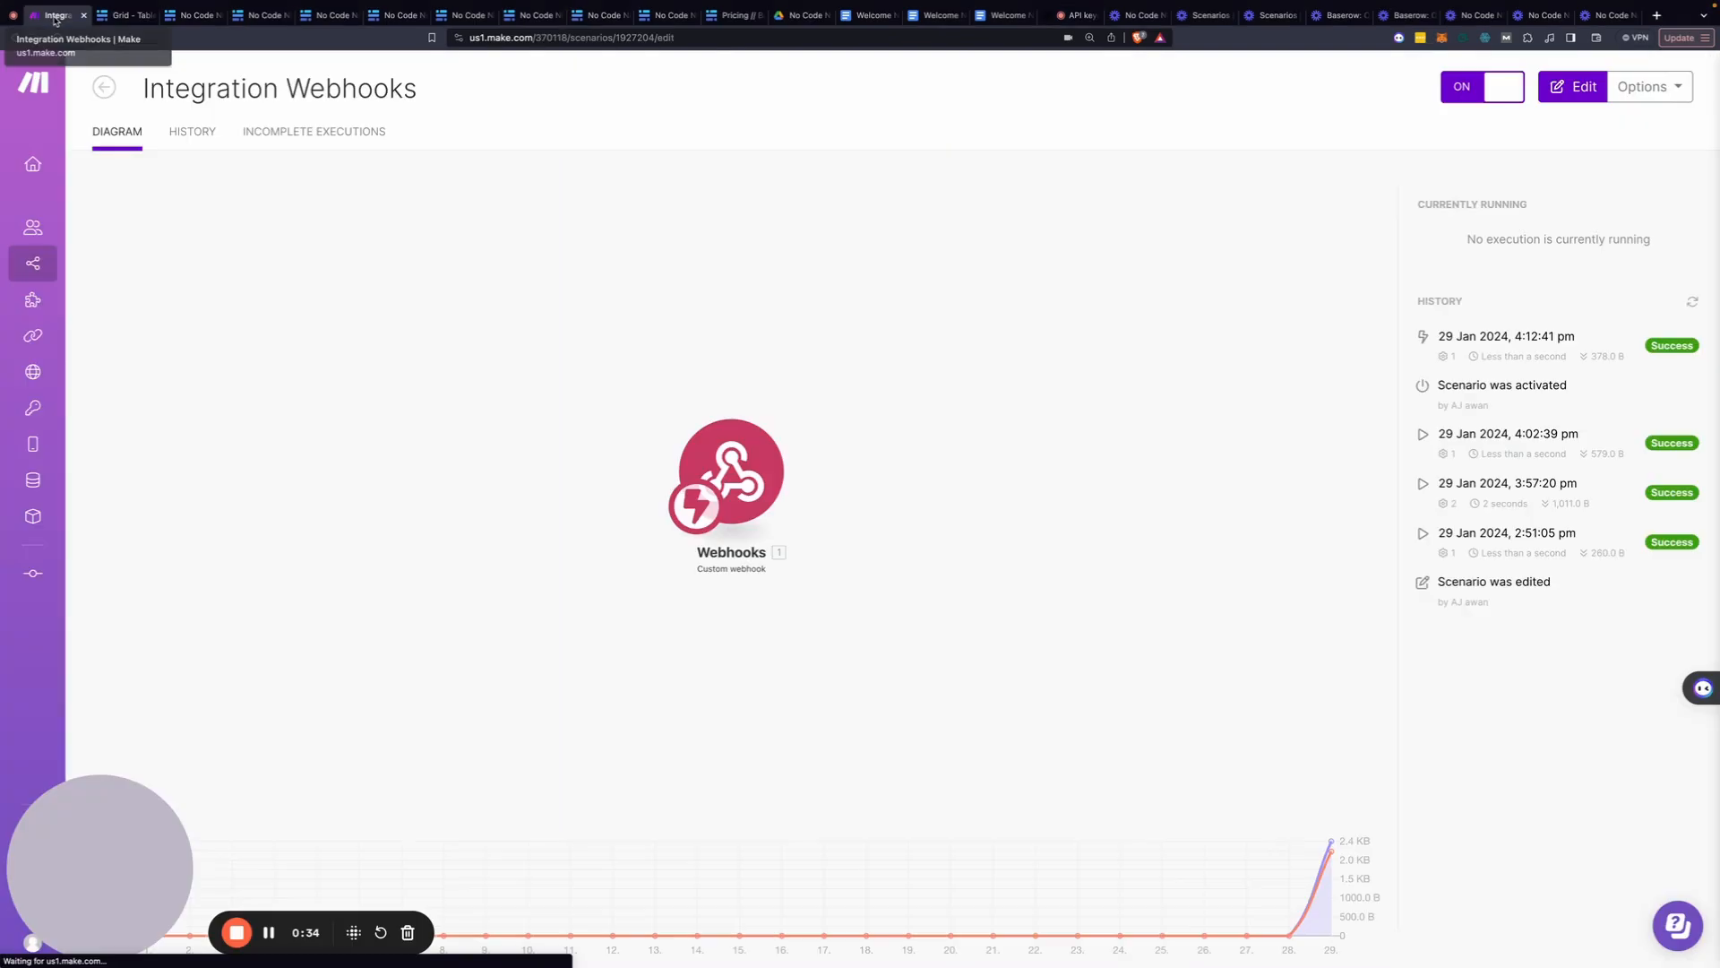
{"action": "left_click", "coordinate": [1008, 542]}
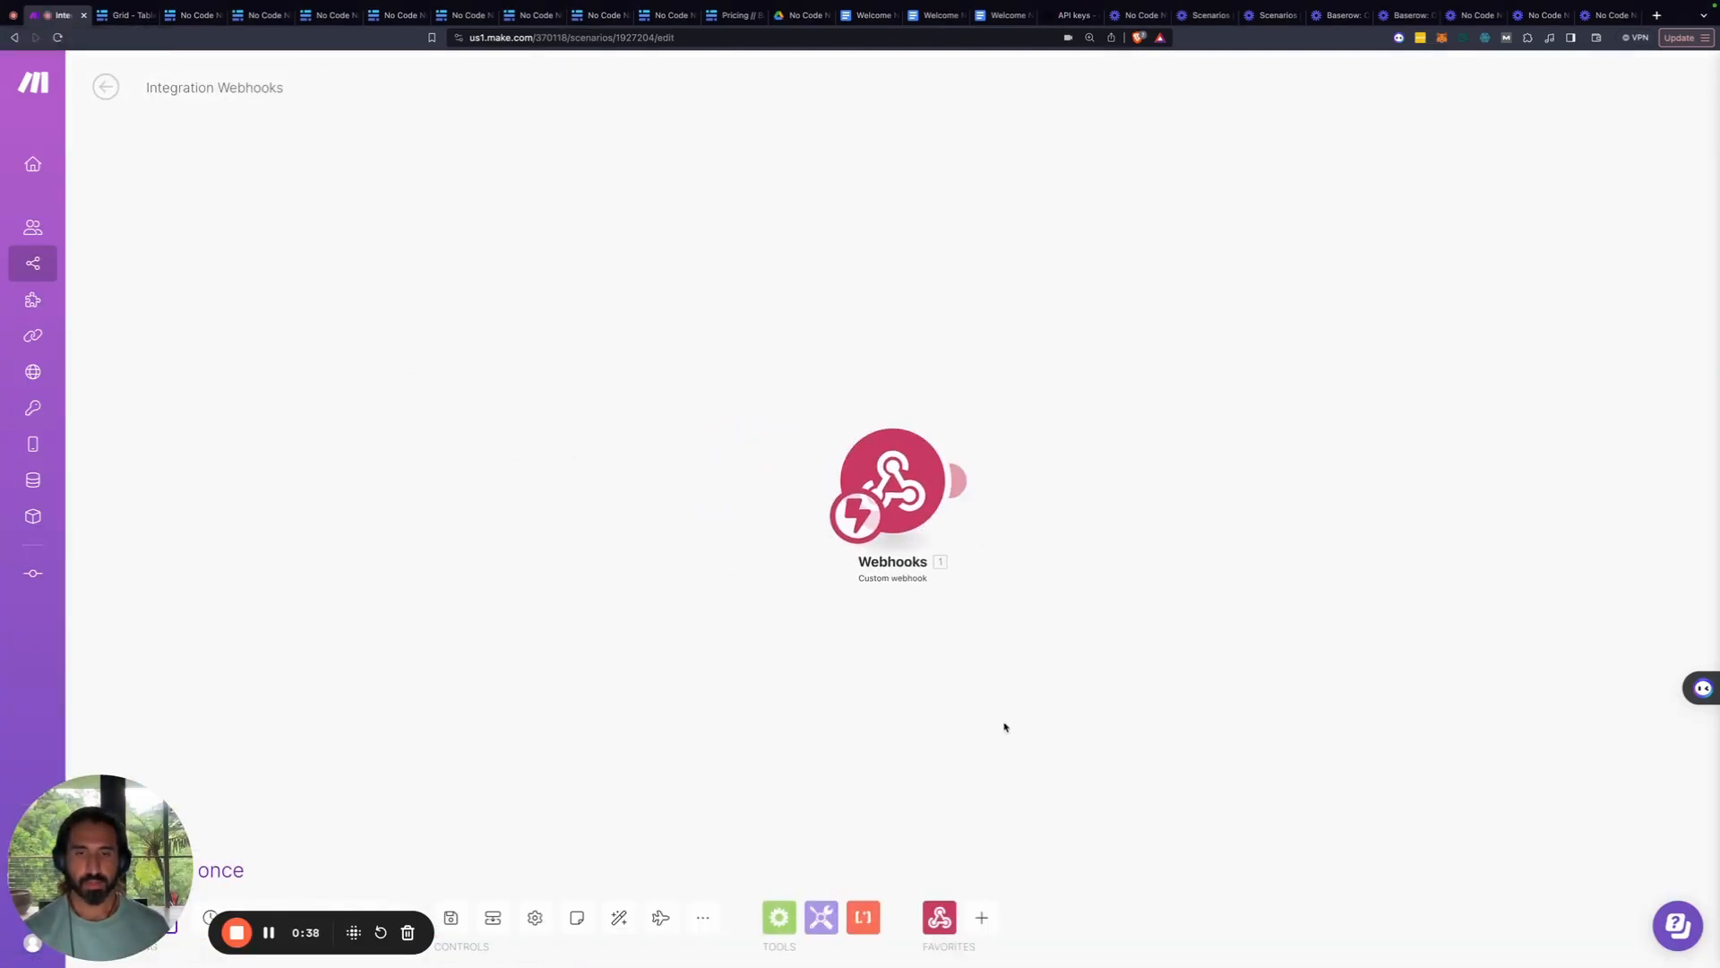
Find OpenAI via a 'chatgpt' search, add Create a Completion, and link it after Webhooks
{"action": "left_click", "coordinate": [982, 917]}
{"action": "type", "text": "chatgpt"}
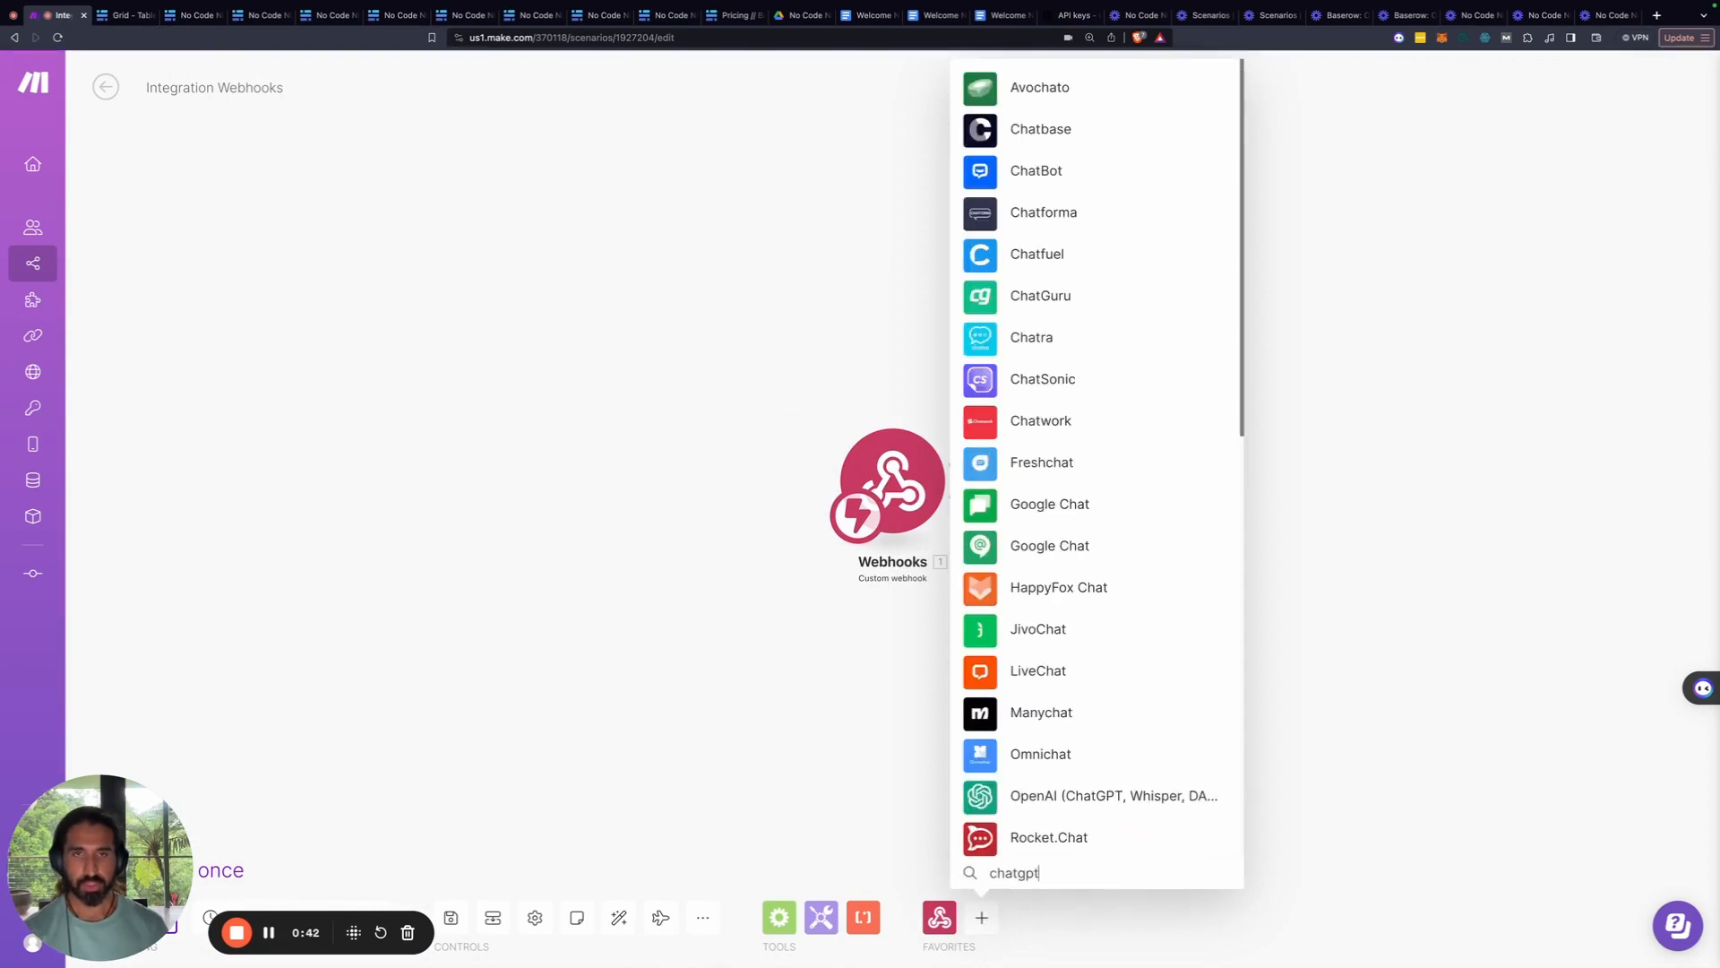
{"action": "left_click", "coordinate": [1037, 795]}
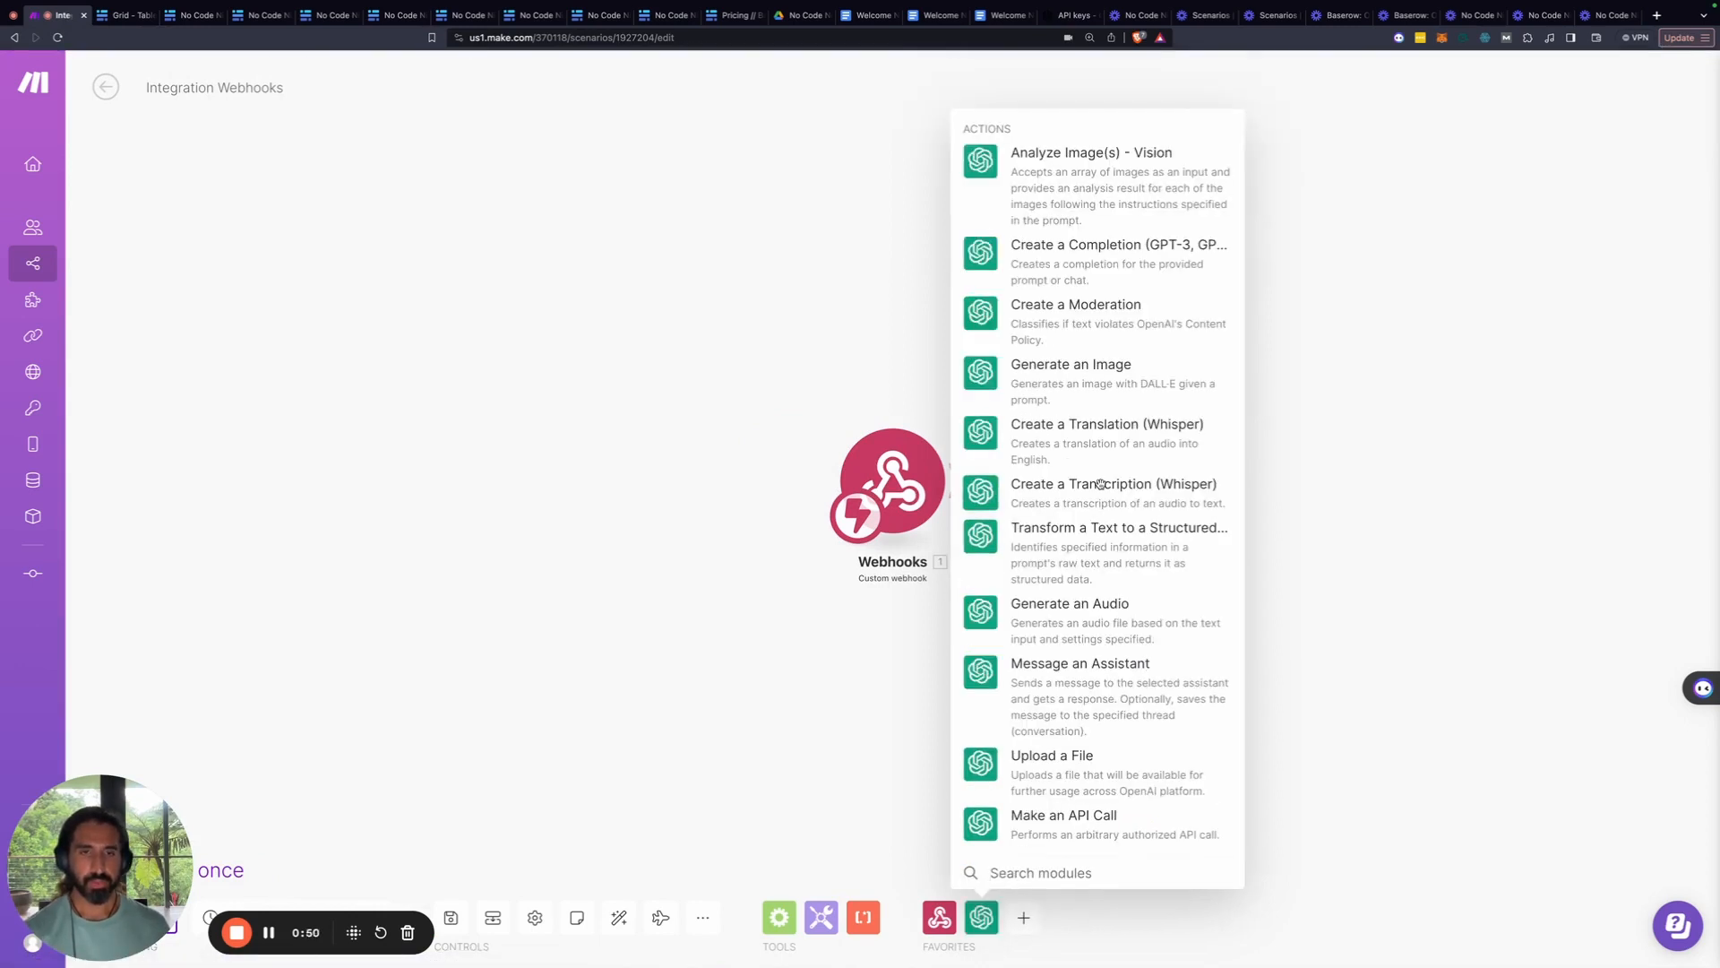
{"action": "left_click", "coordinate": [1080, 265]}
{"action": "left_click_drag", "start_coordinate": [1081, 301], "coordinate": [1171, 497]}
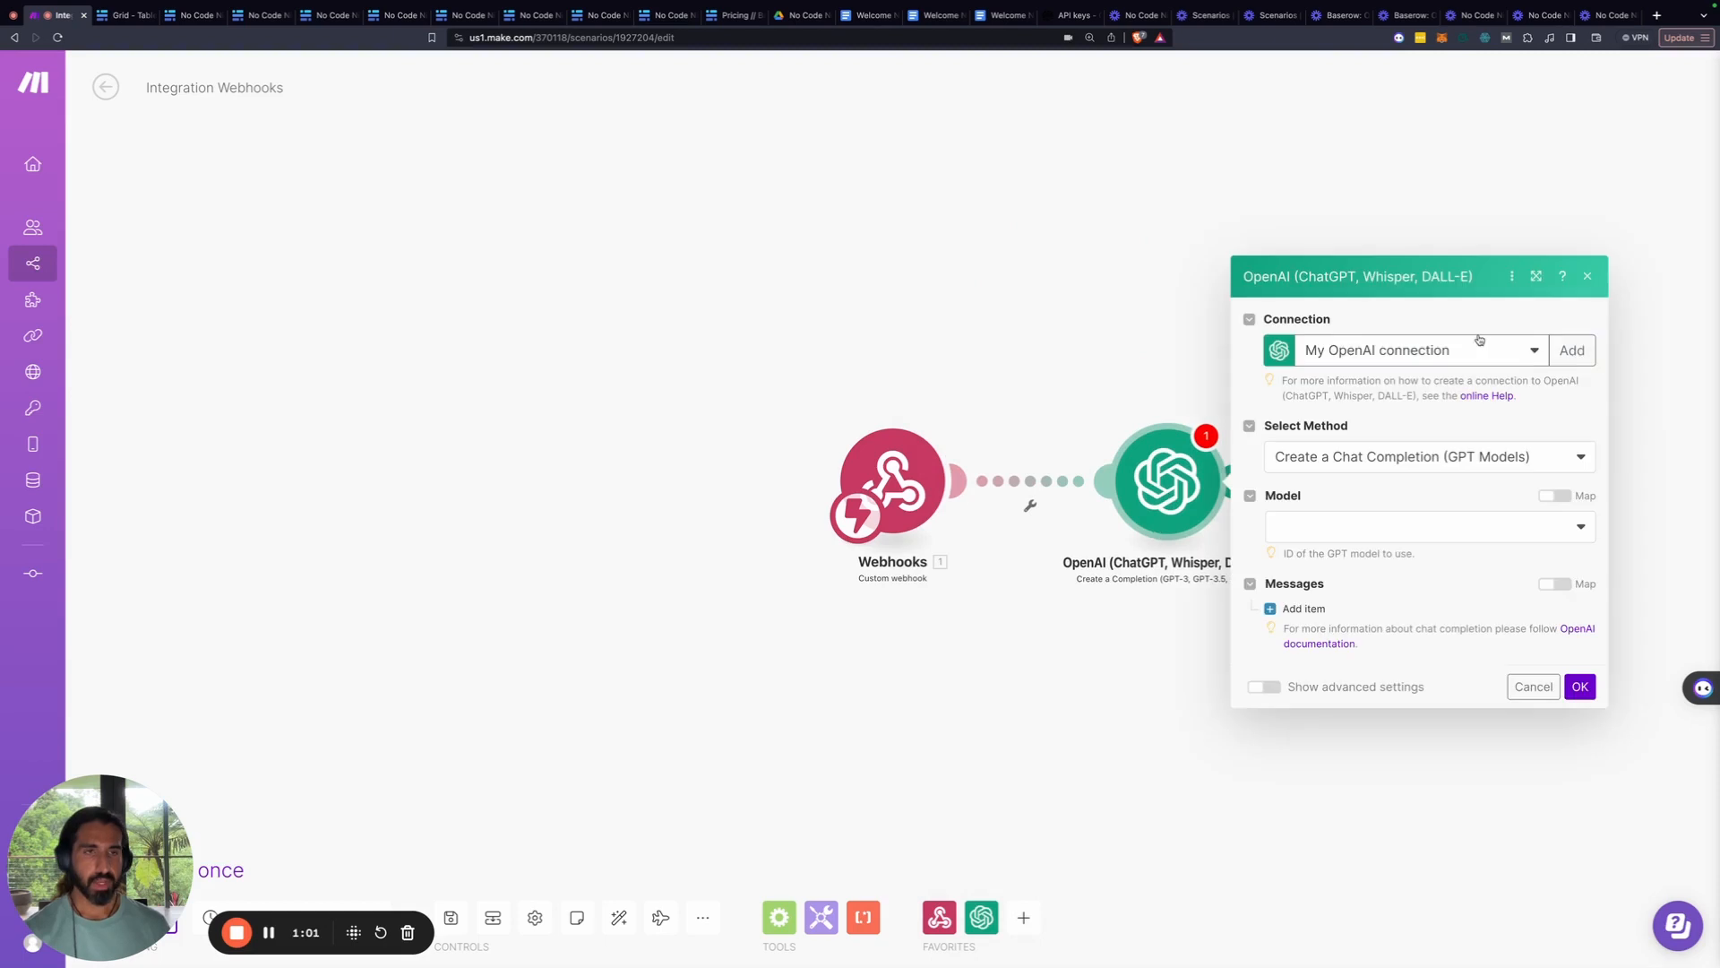
Start a new OpenAI connection and paste the secret API key into it
{"action": "left_click", "coordinate": [1582, 360]}
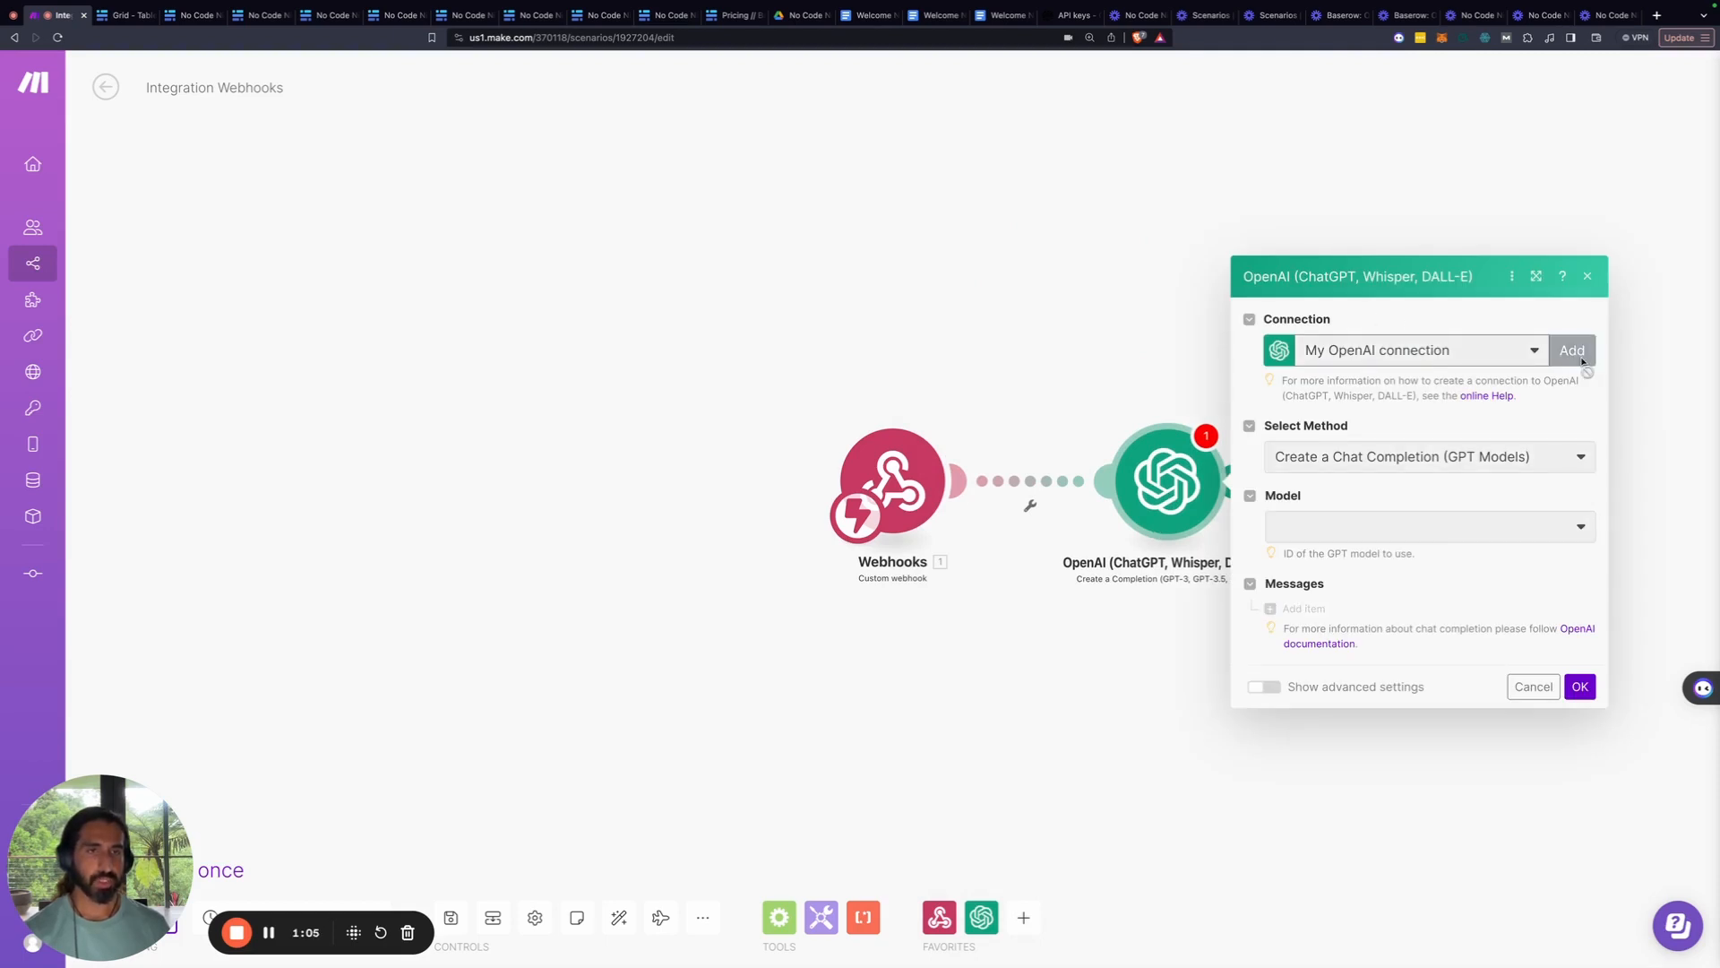
{"action": "left_click", "coordinate": [1278, 339]}
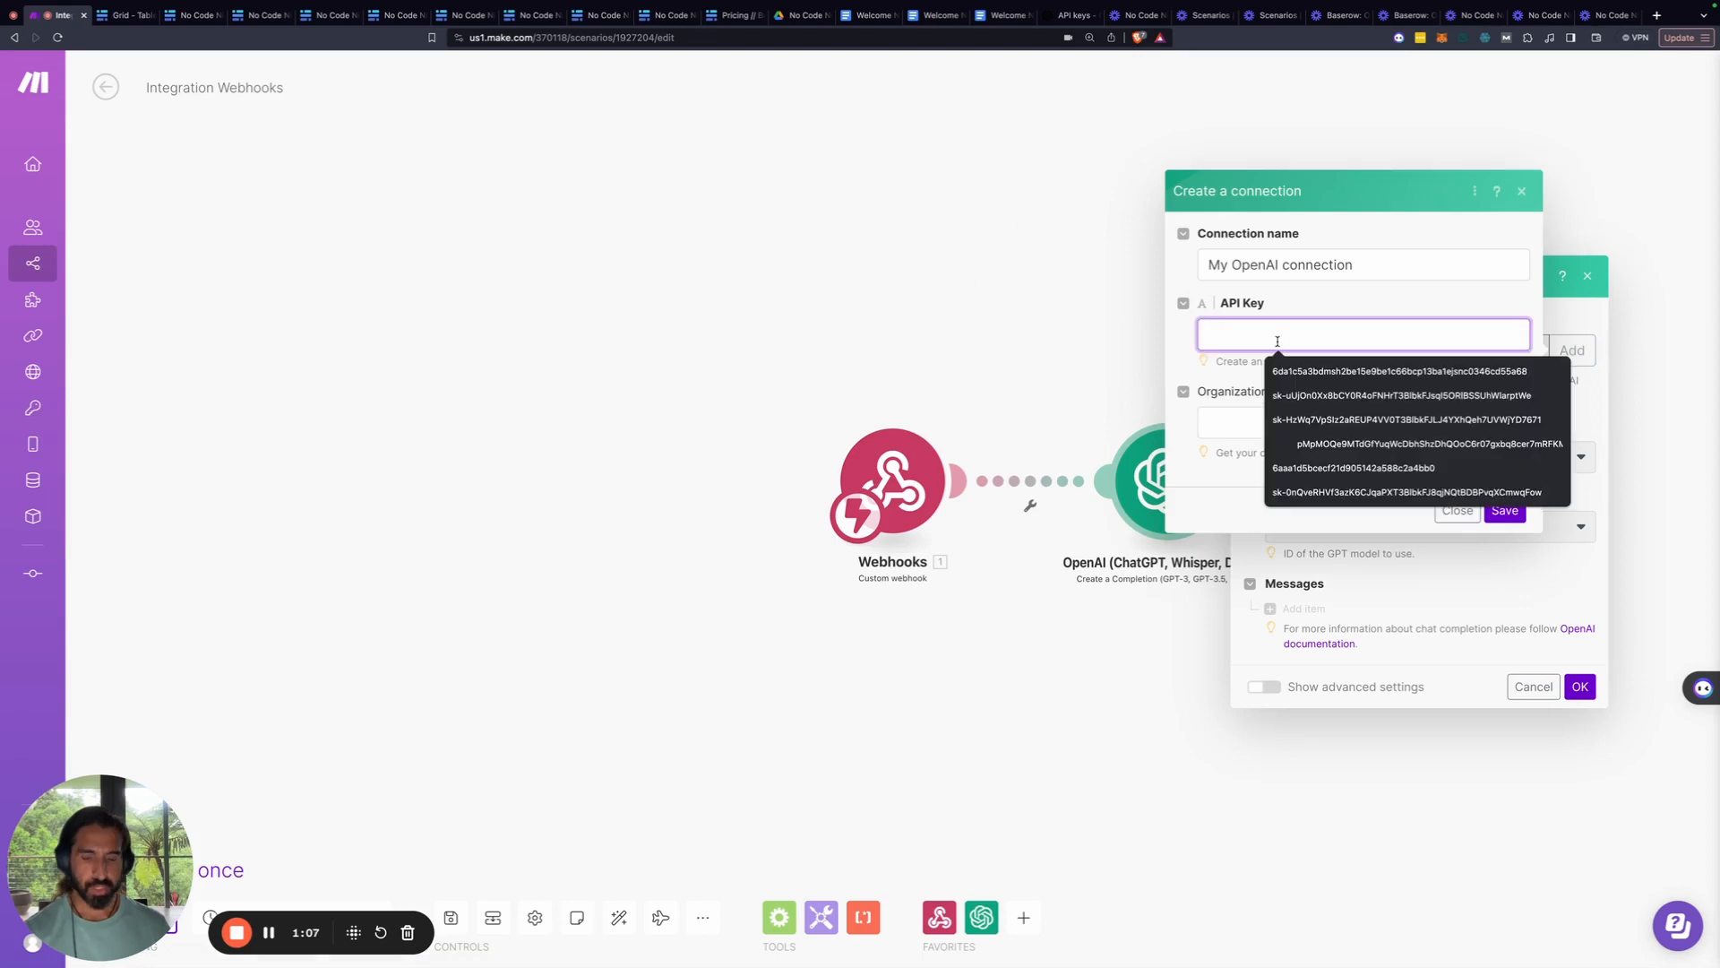
{"action": "key", "text": "ctrl+v"}
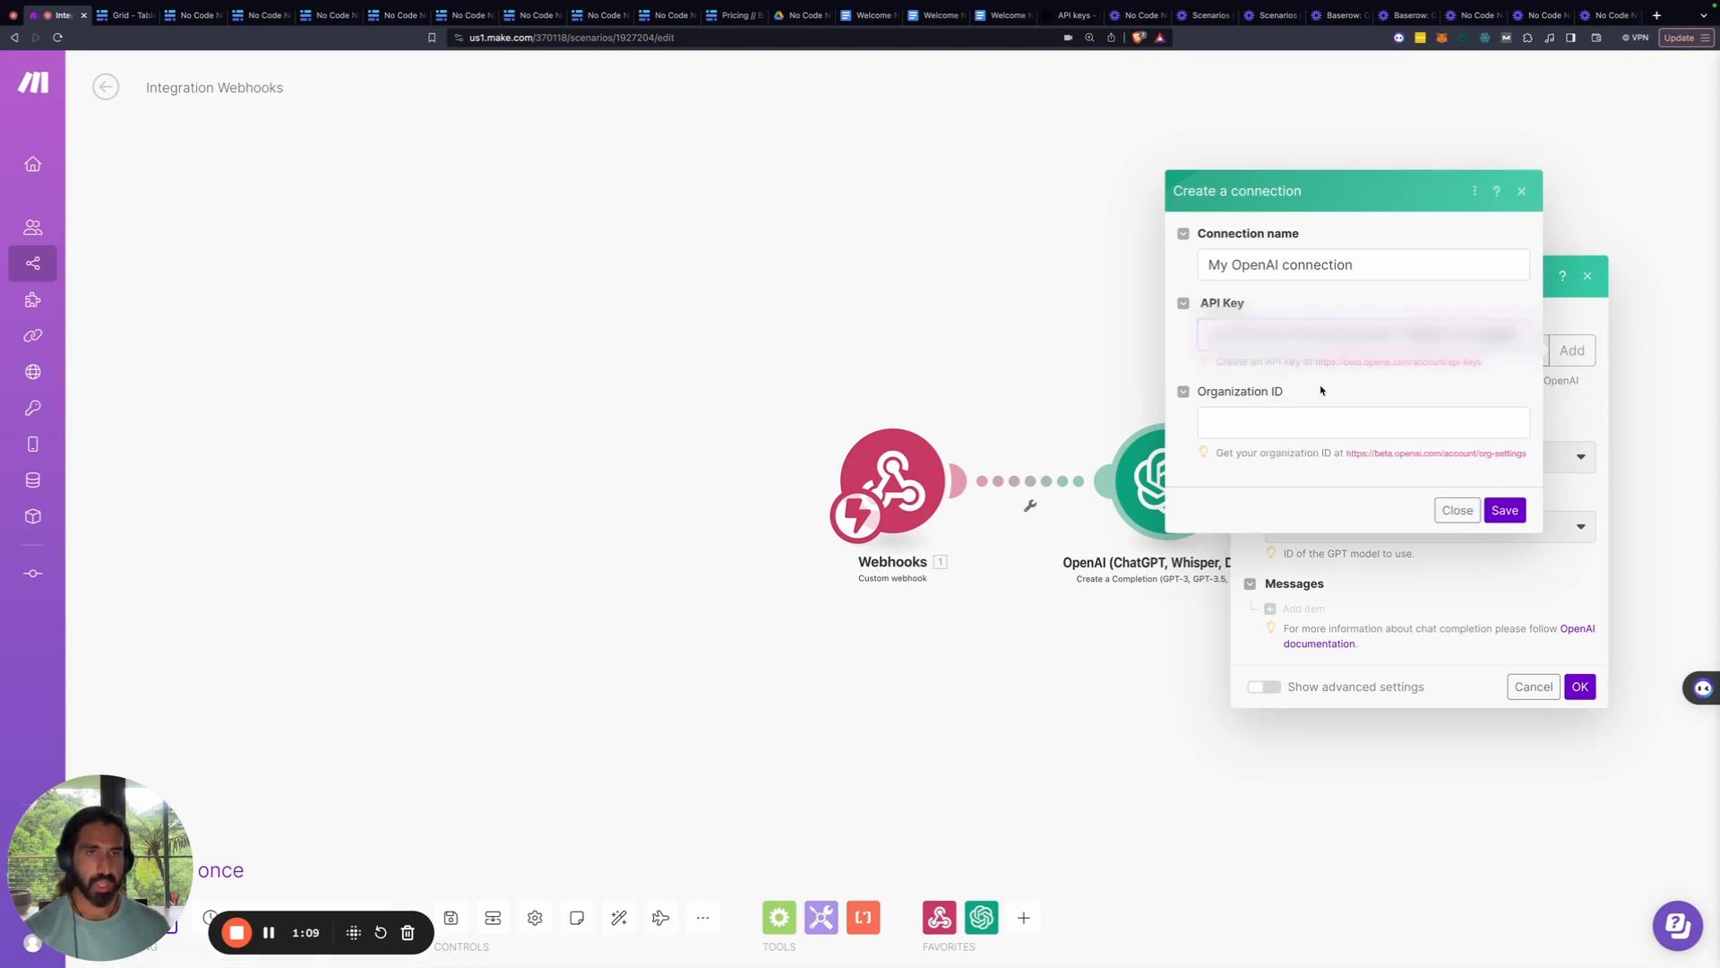
Copy the organization settings link address shown under Organization ID
{"action": "left_click", "coordinate": [1323, 422]}
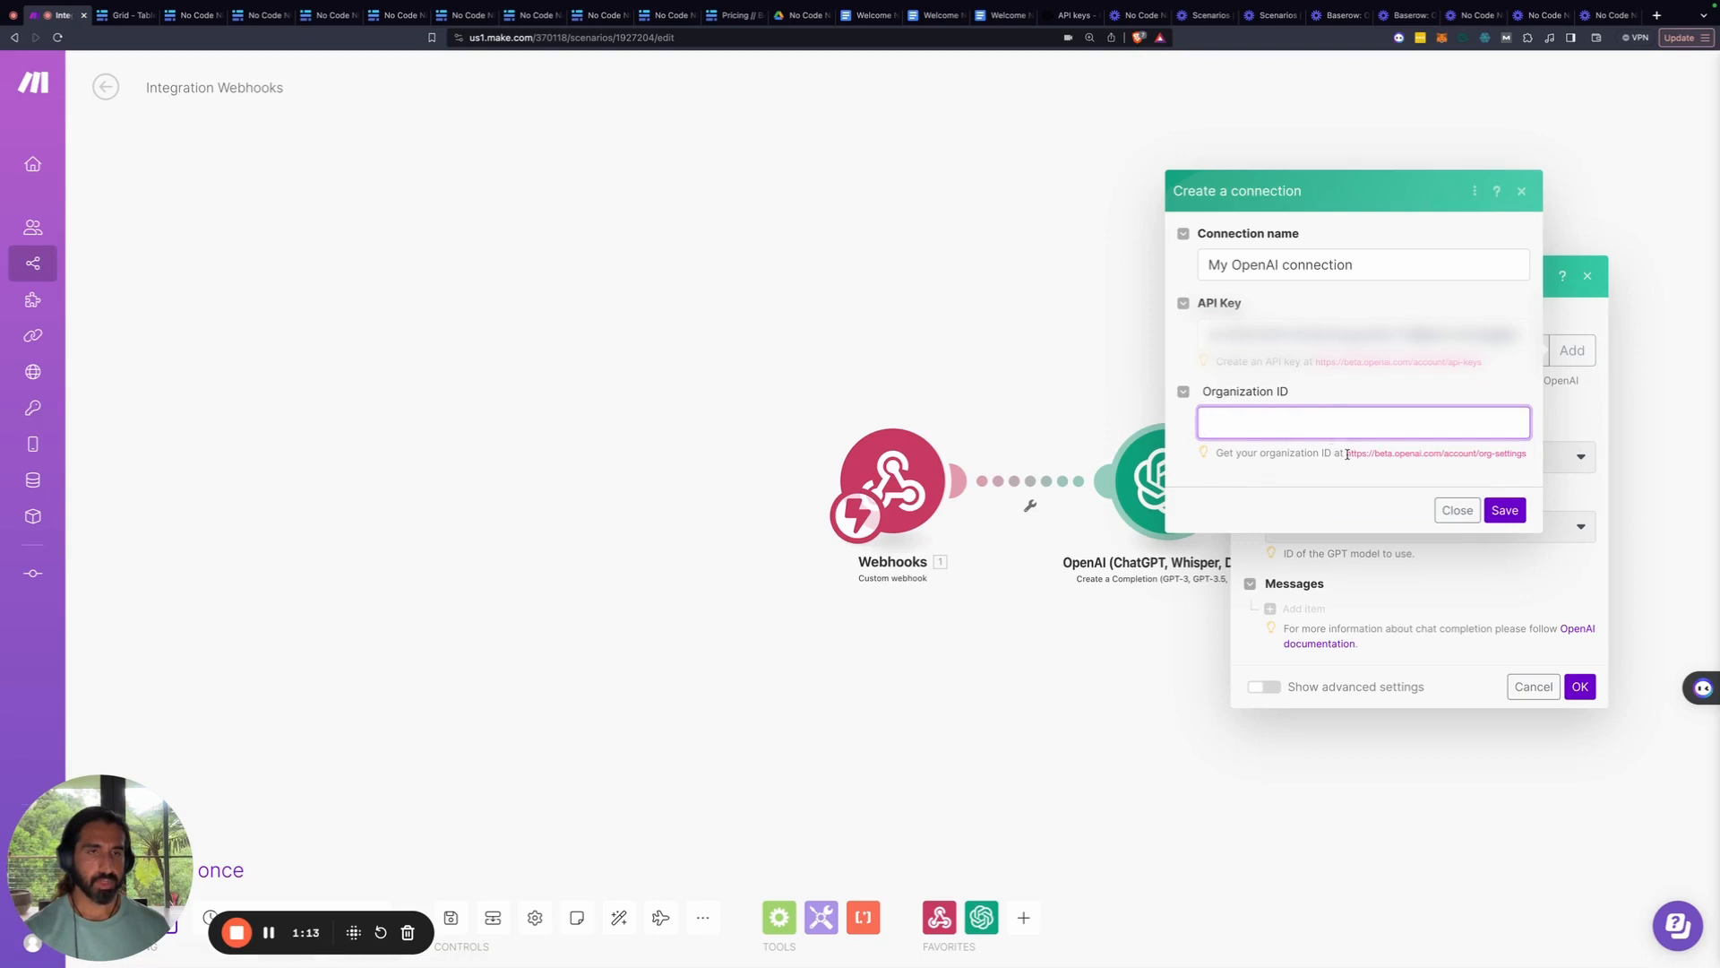
{"action": "left_click_drag", "start_coordinate": [1349, 454], "coordinate": [1536, 456]}
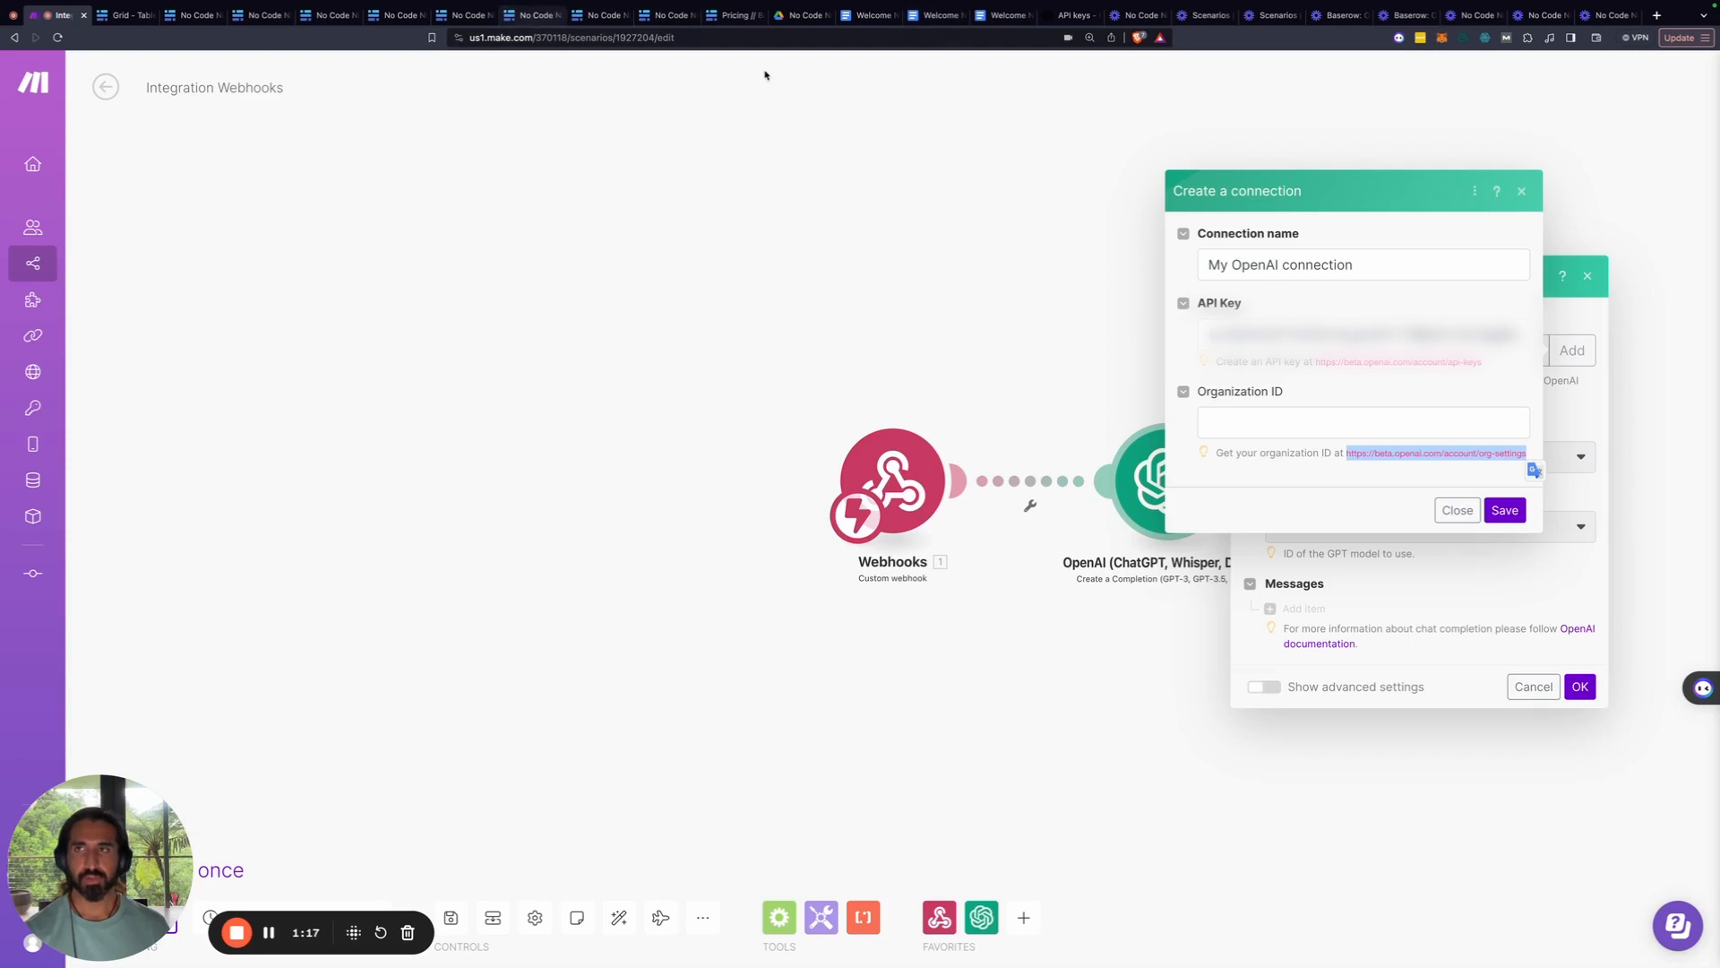
{"action": "left_click", "coordinate": [1069, 15]}
Load the pasted org-settings address in OpenAI Platform and copy the organization ID
{"action": "left_click", "coordinate": [849, 37]}
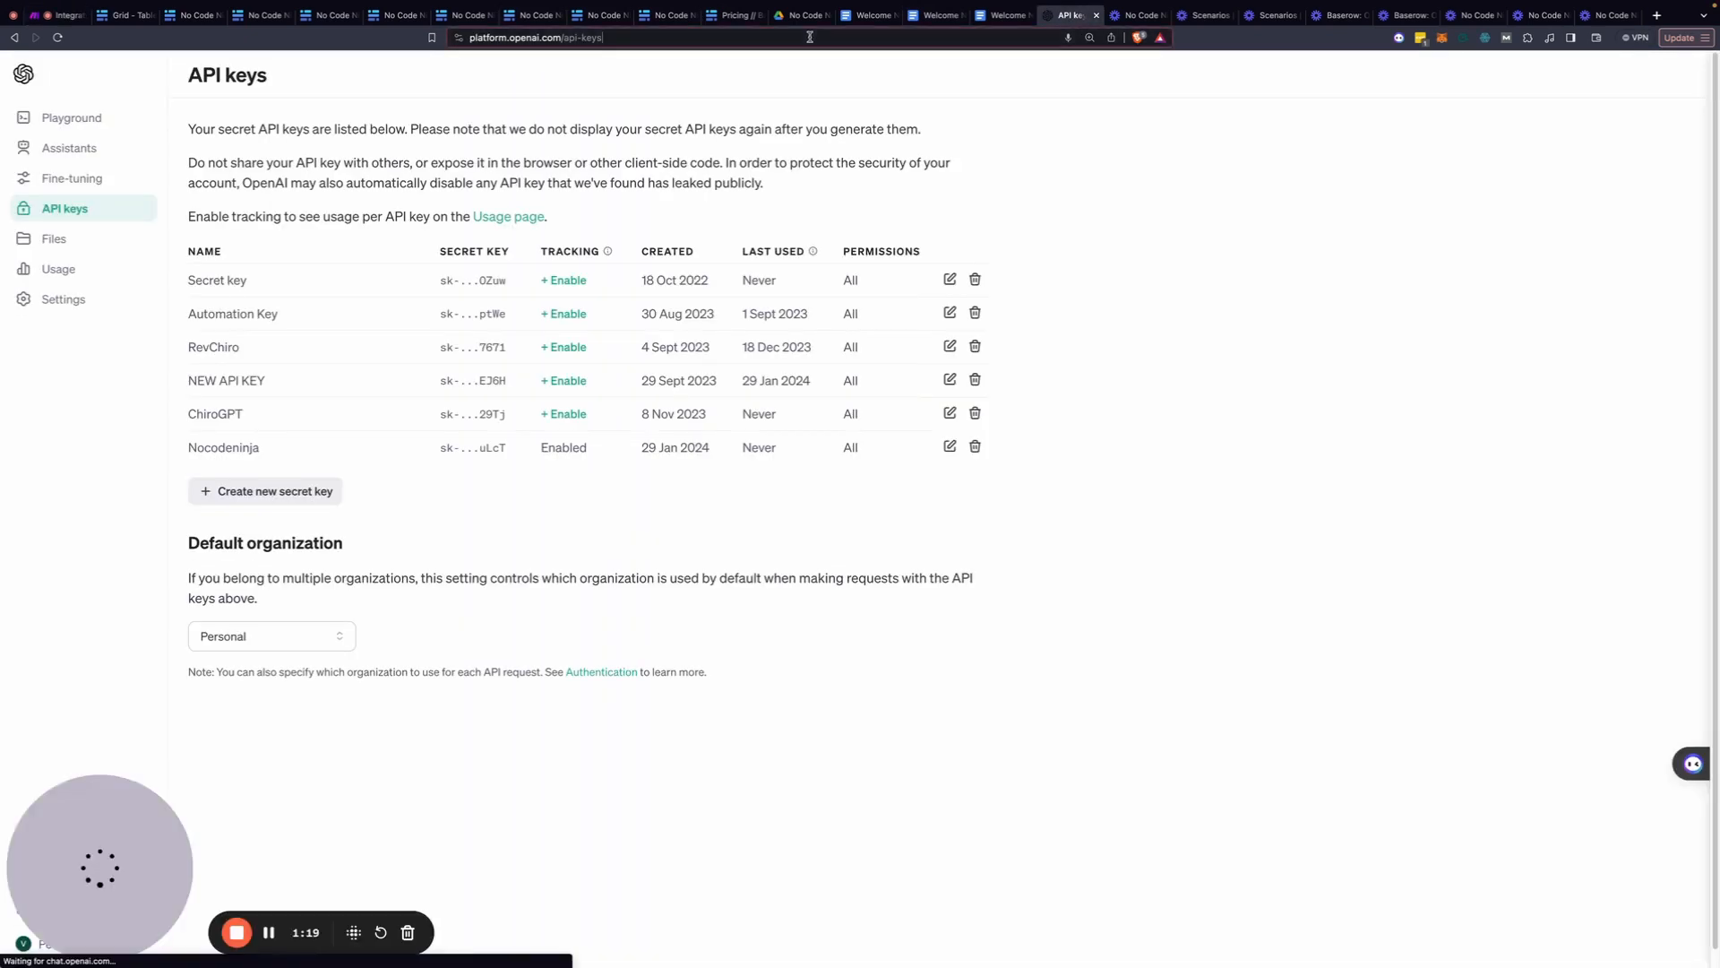
{"action": "key", "text": "ctrl+v"}
{"action": "key", "text": "Return"}
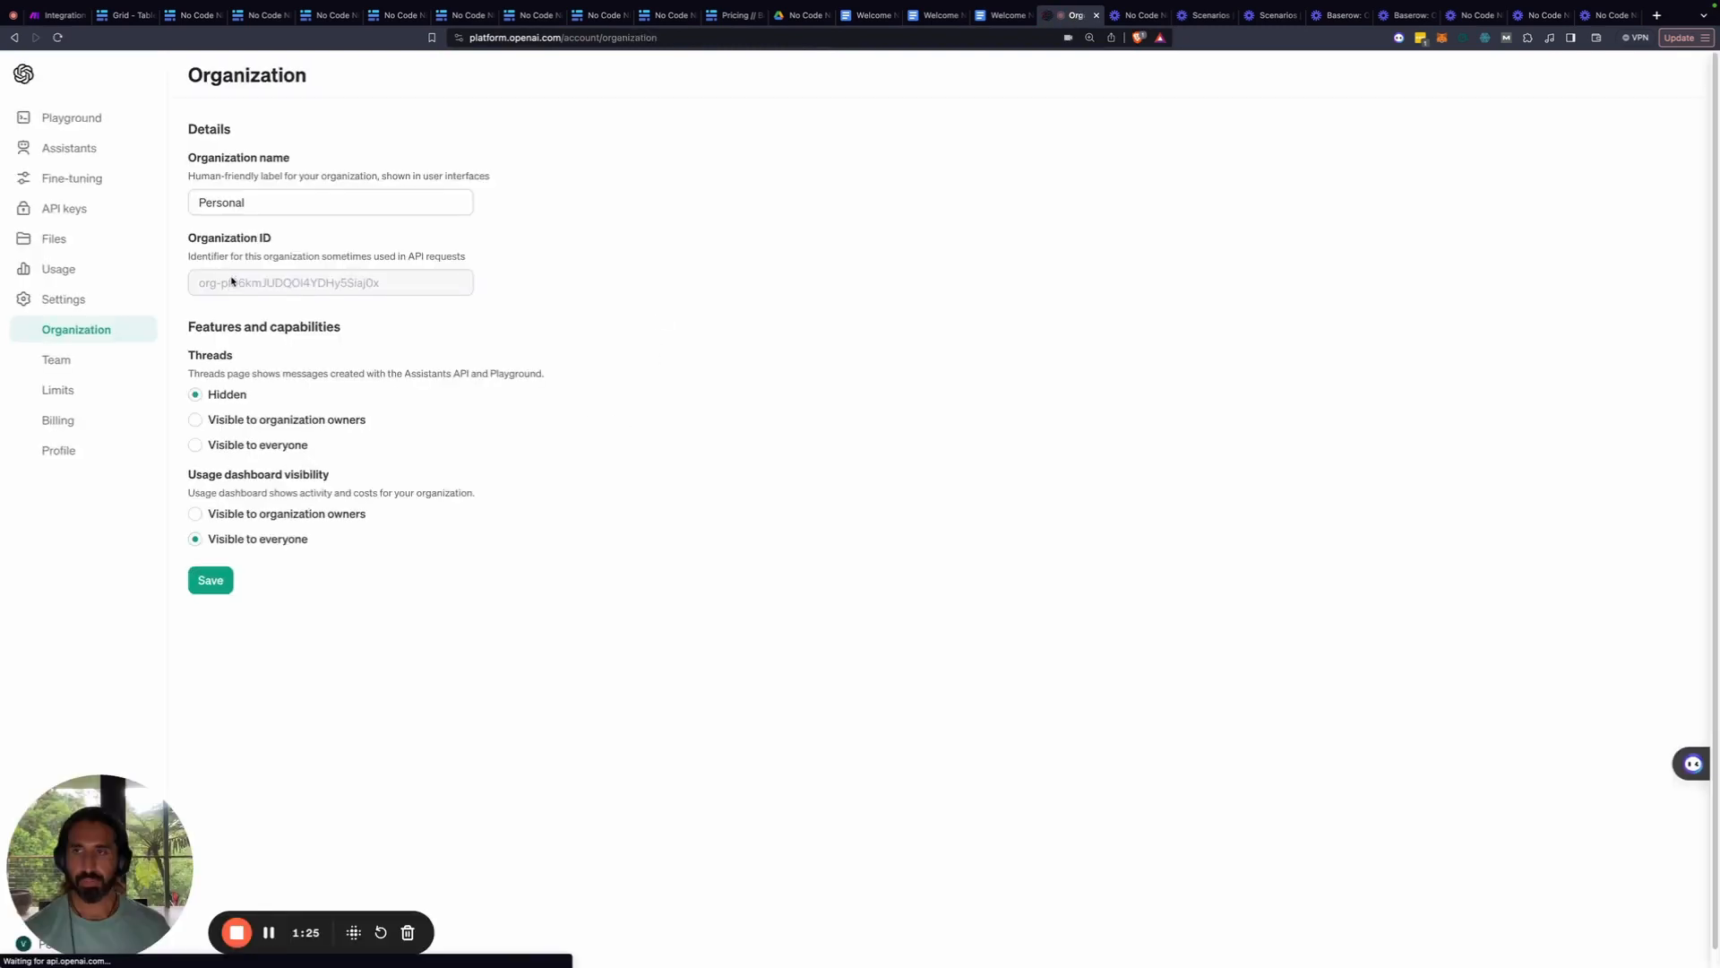
{"action": "triple_click", "coordinate": [231, 283]}
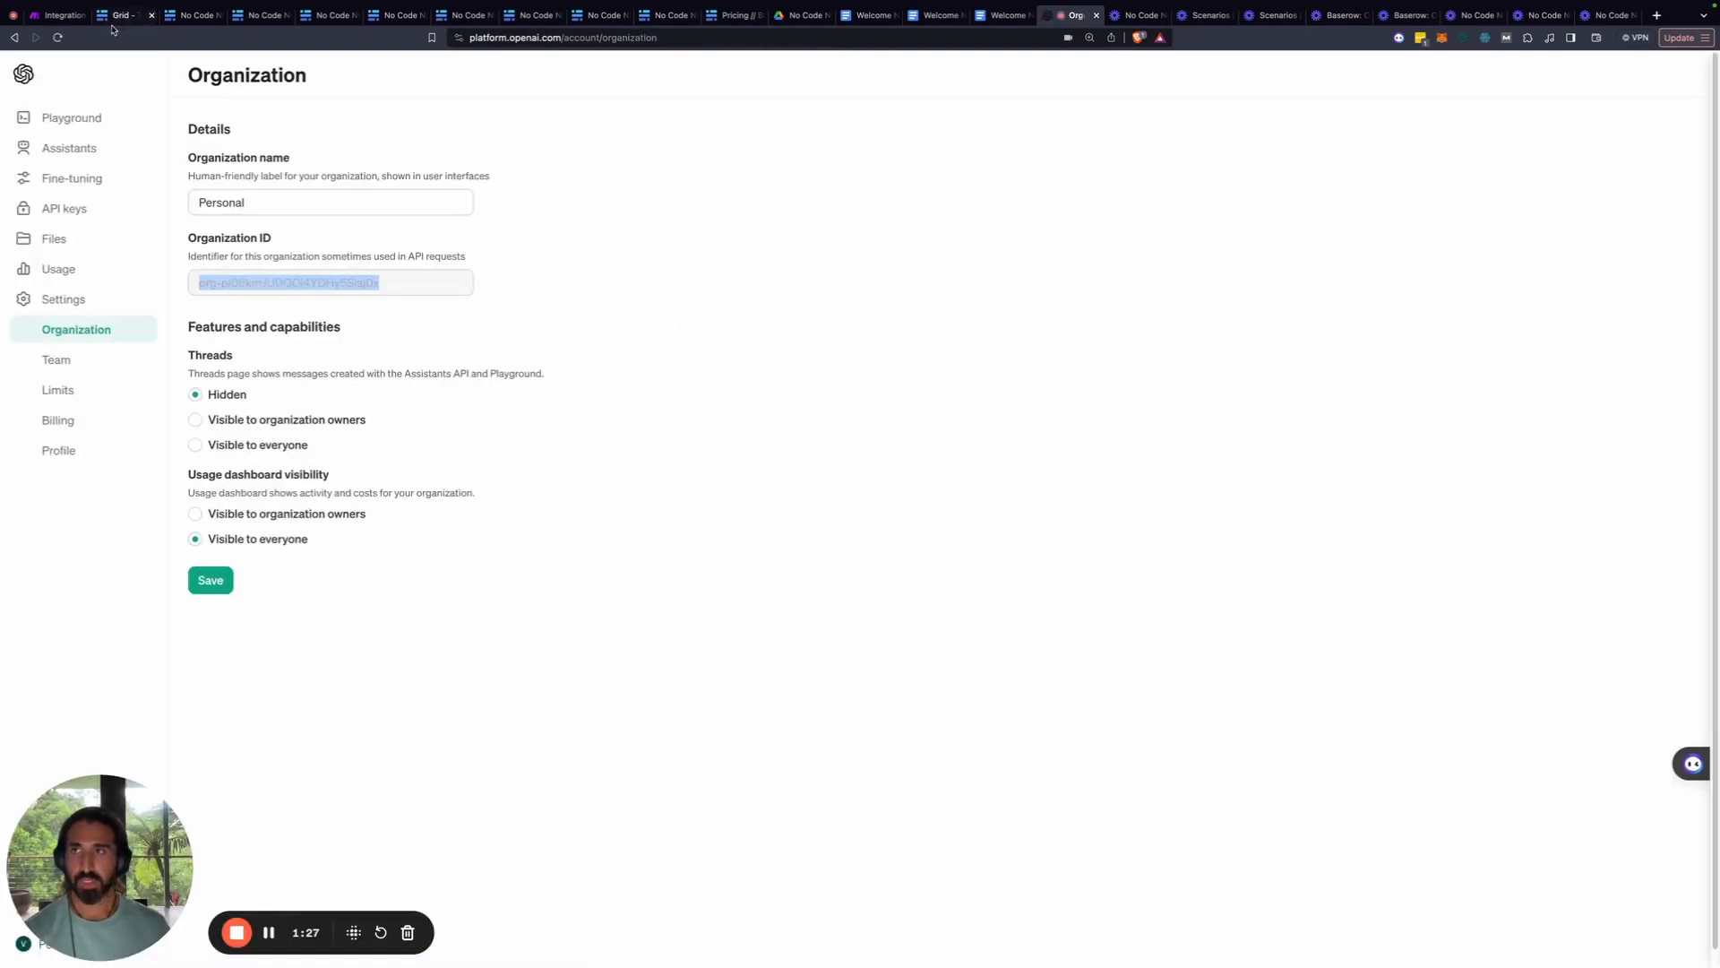
{"action": "left_click", "coordinate": [57, 17]}
Paste the organization ID, rename the connection to nocodeninja, and save it
{"action": "left_click", "coordinate": [1297, 433]}
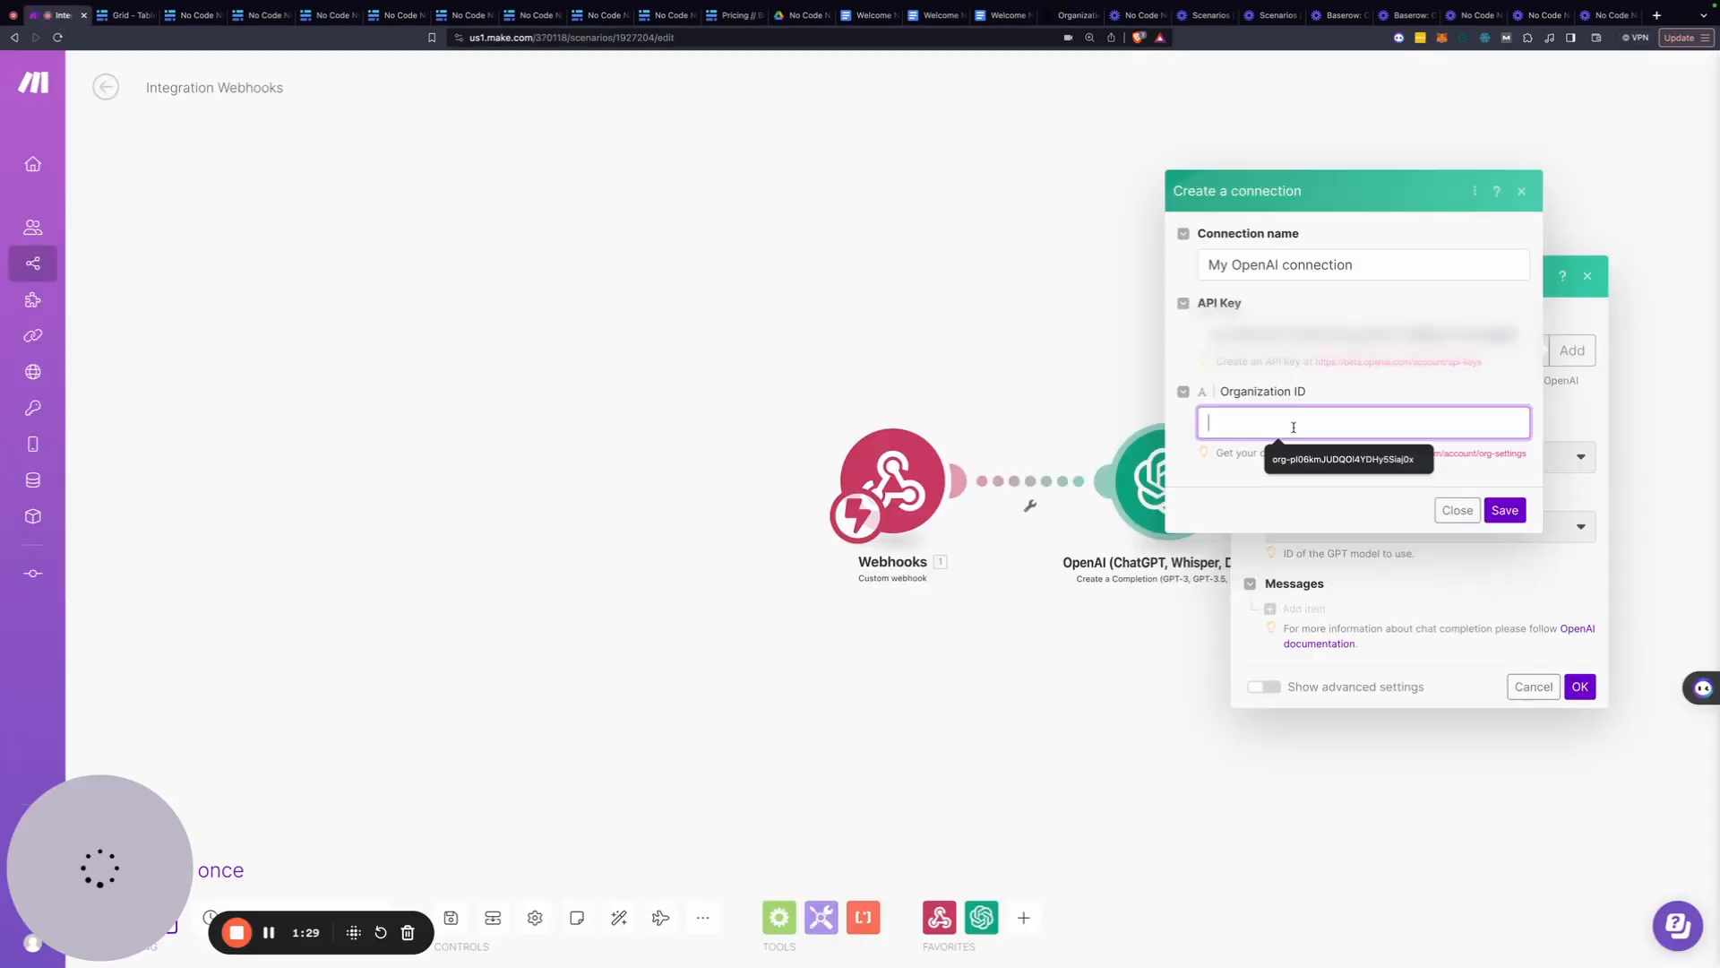
{"action": "key", "text": "ctrl+v"}
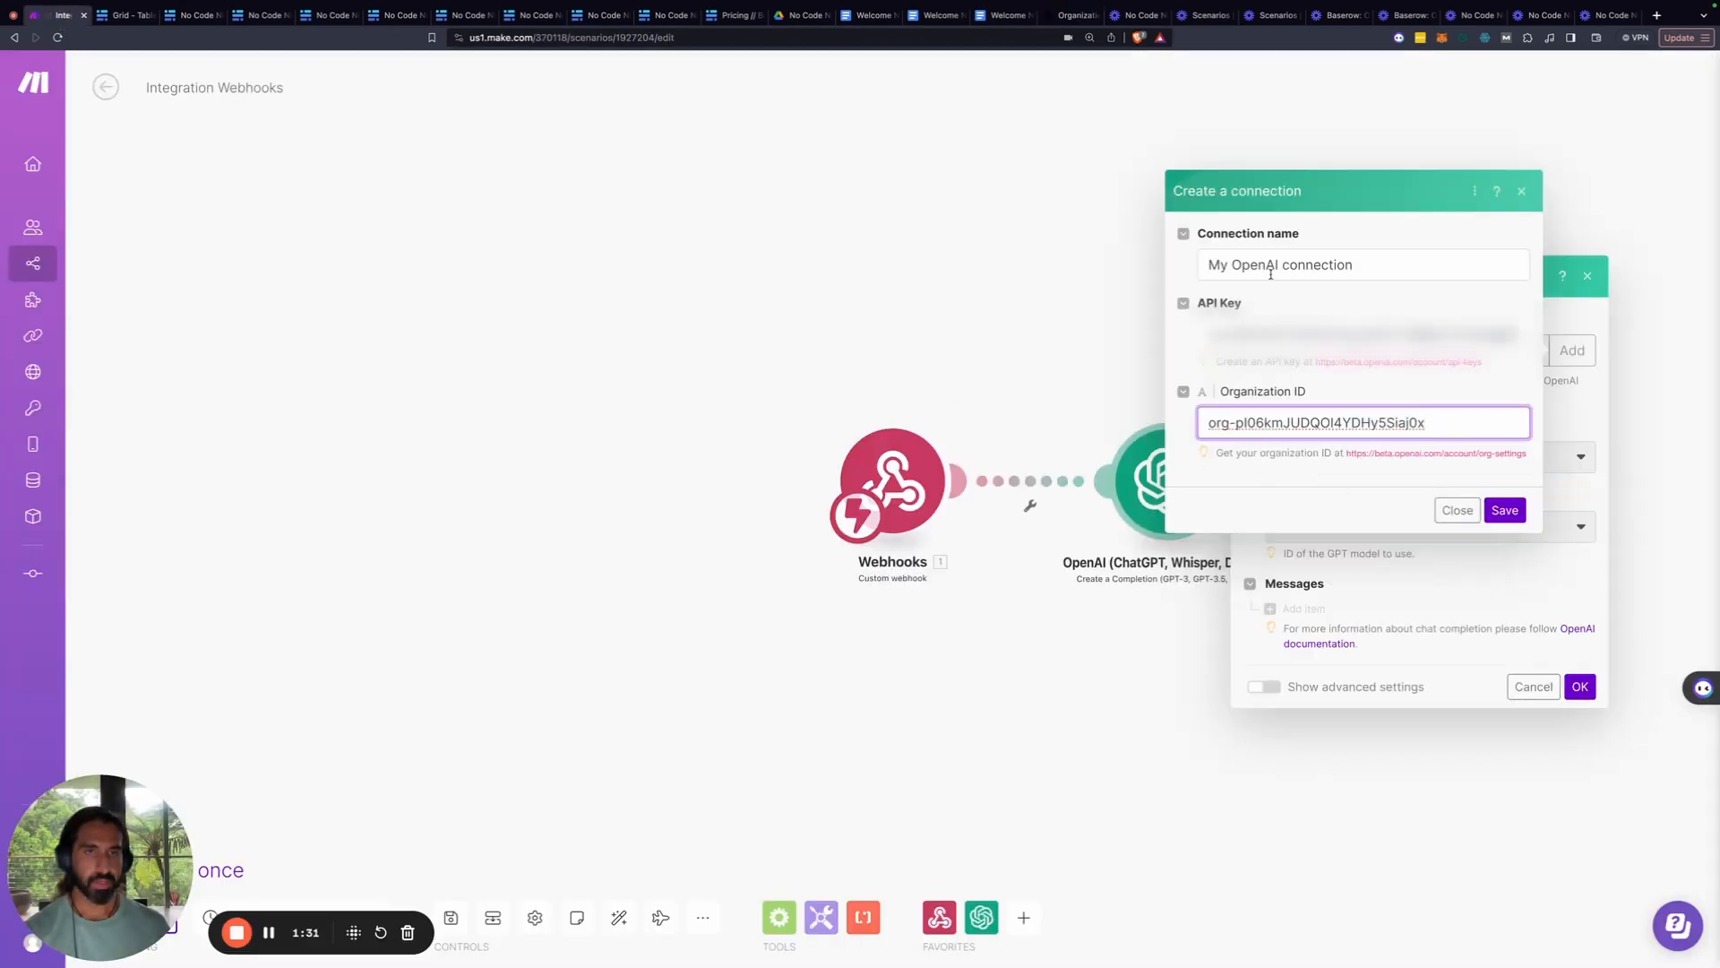
{"action": "triple_click", "coordinate": [1270, 273]}
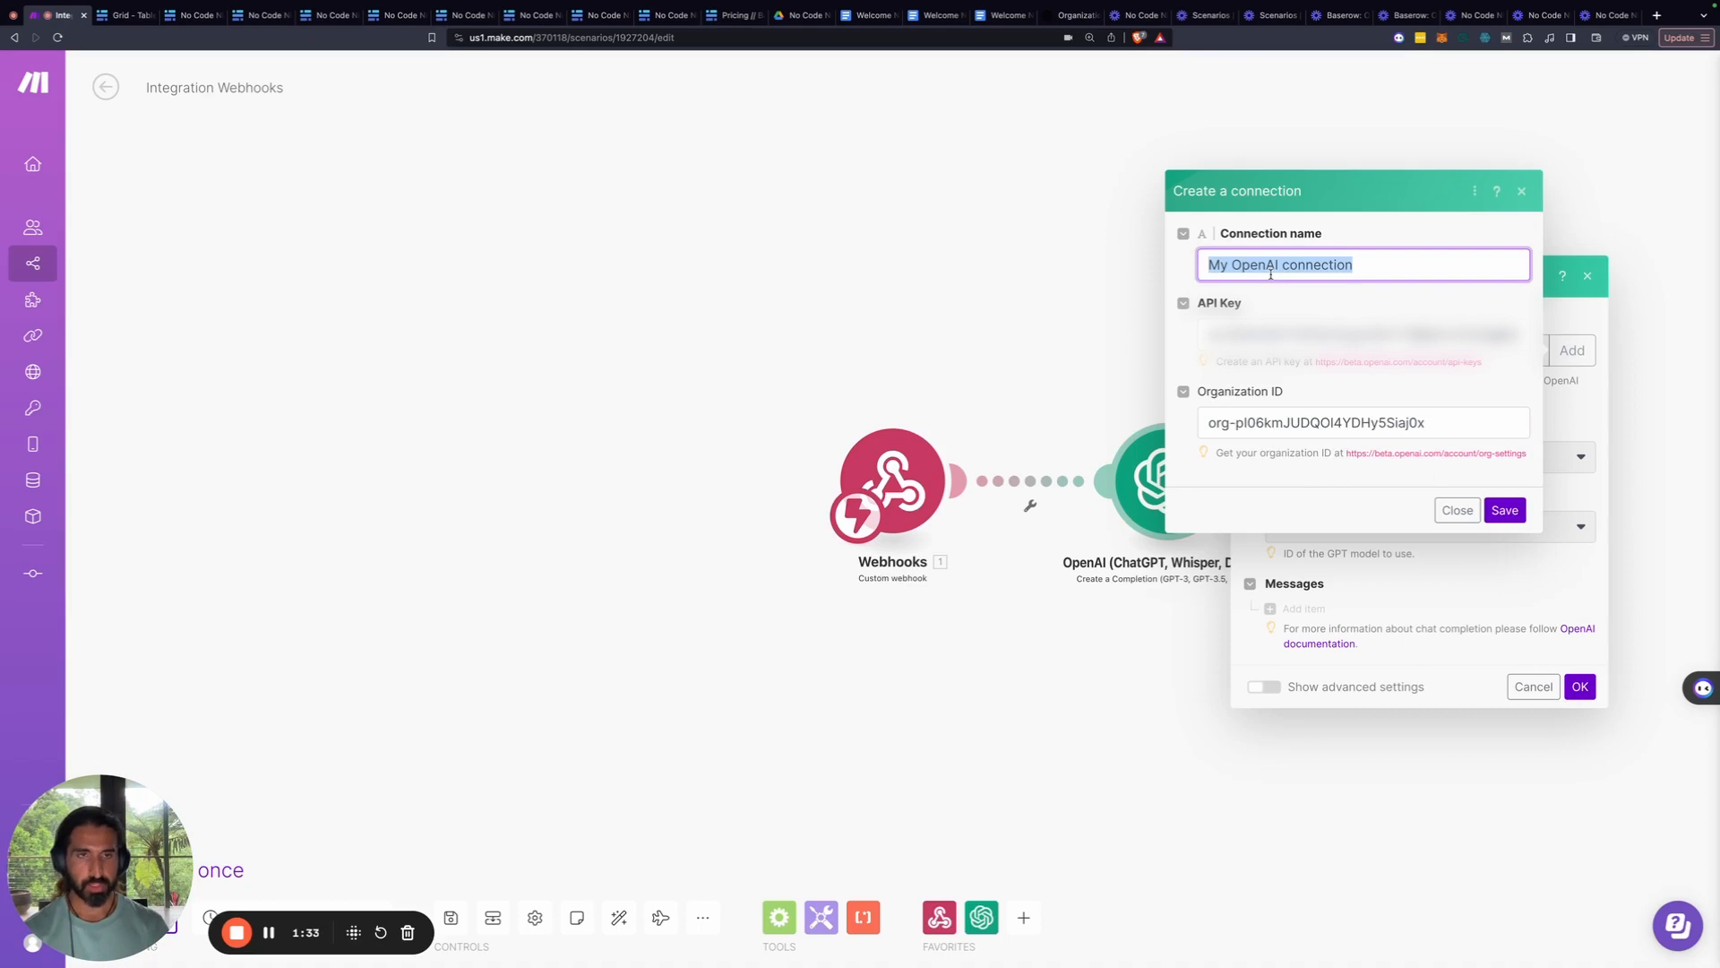
{"action": "type", "text": "nocodeni"}
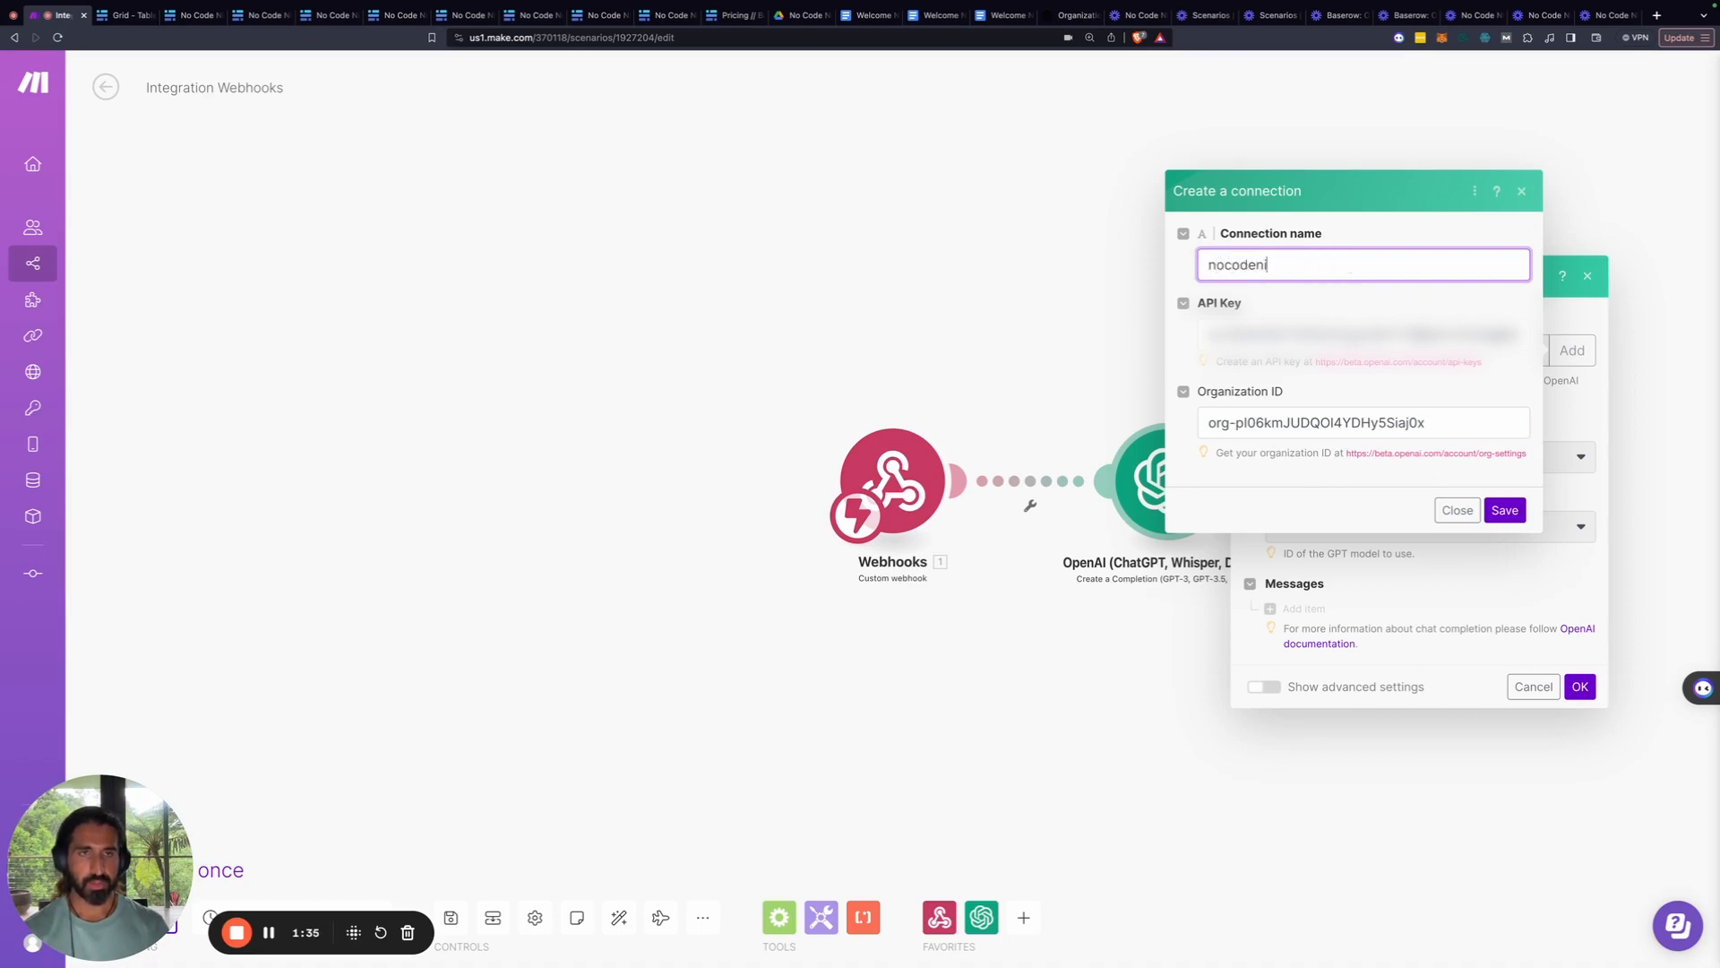
{"action": "type", "text": "nja"}
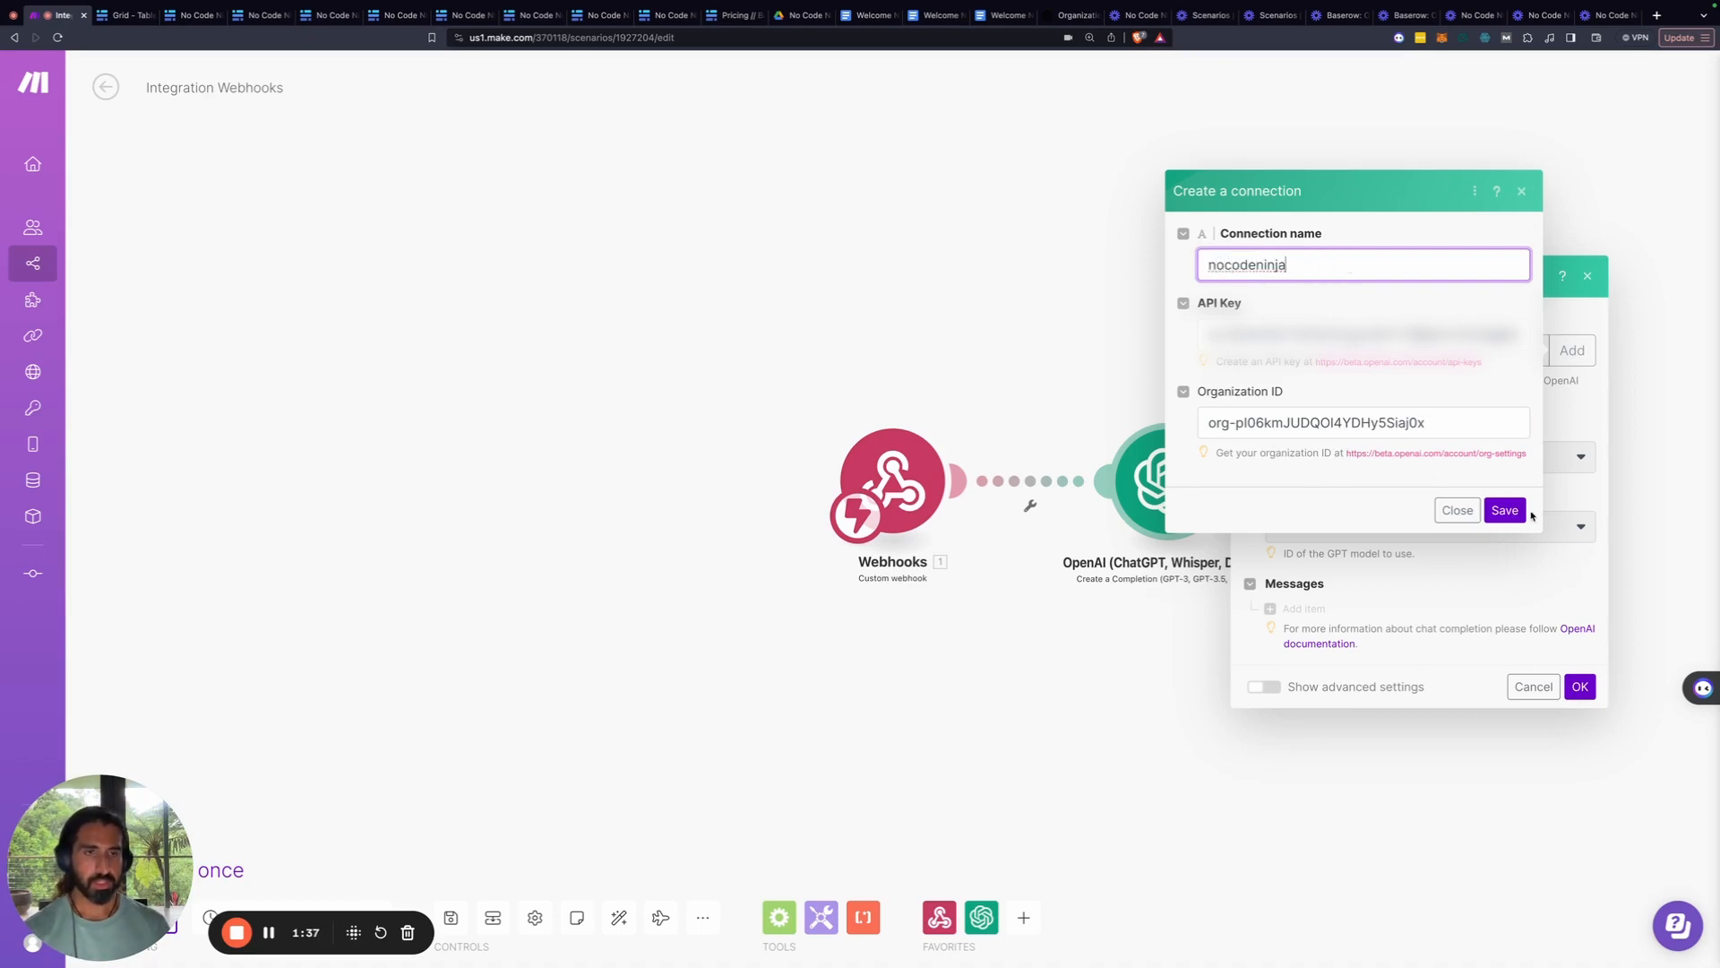
{"action": "left_click", "coordinate": [1514, 511]}
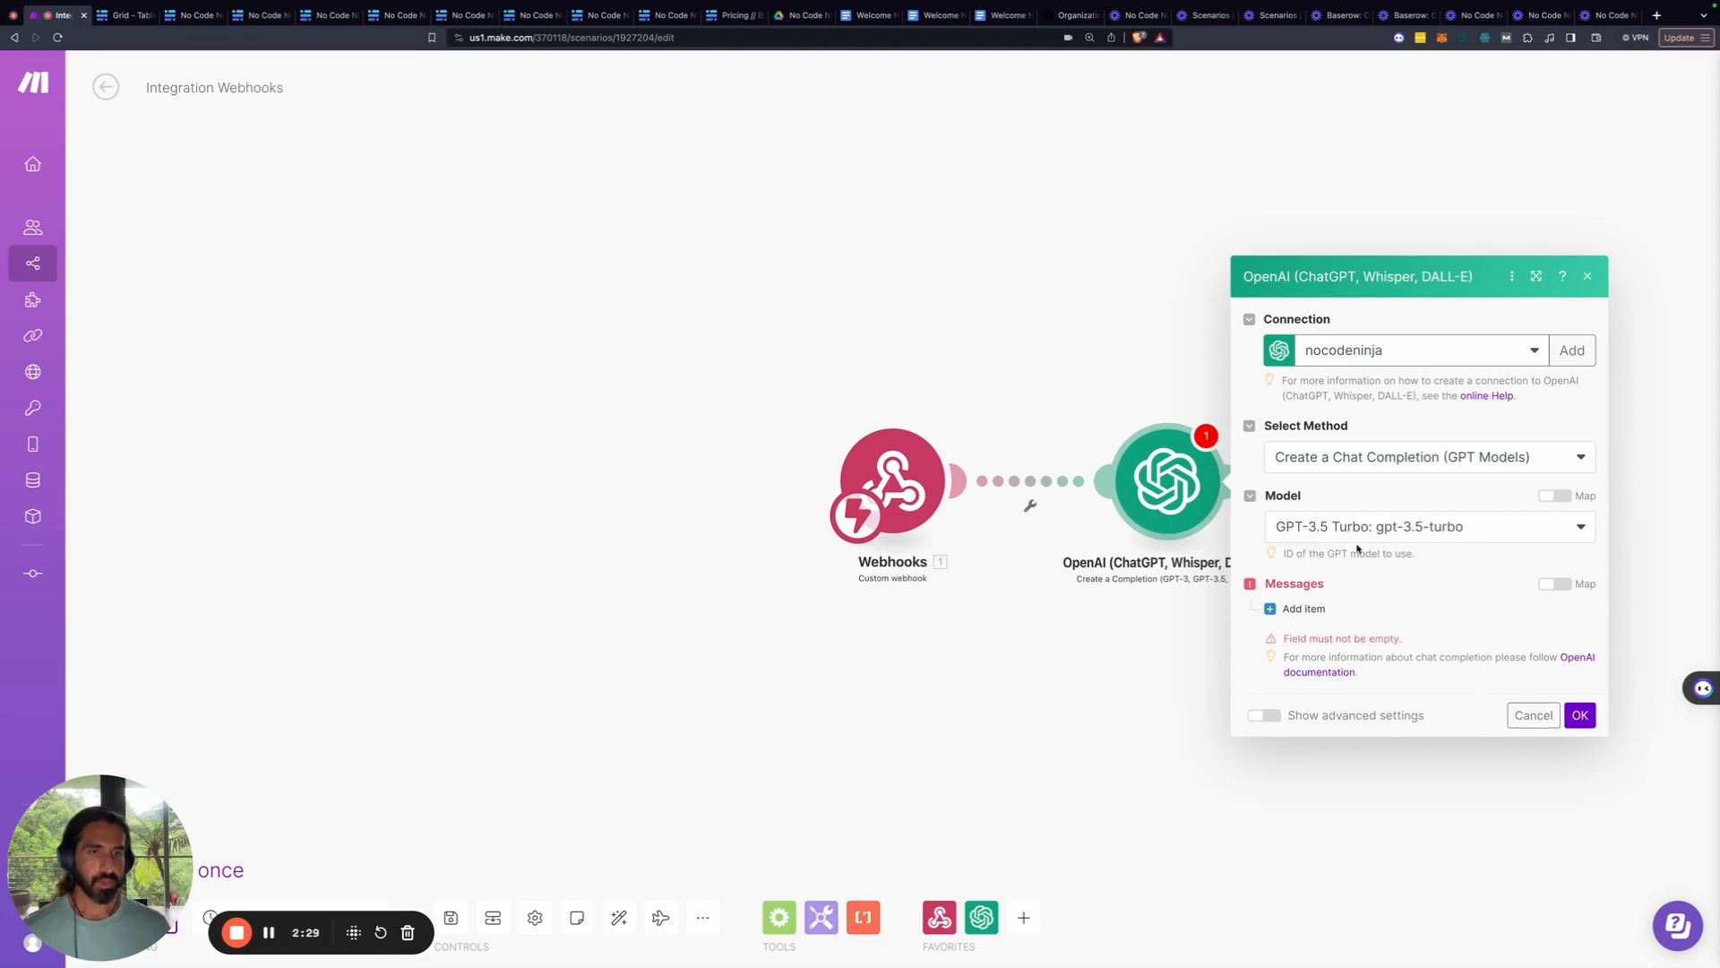
{"action": "left_click", "coordinate": [1289, 610]}
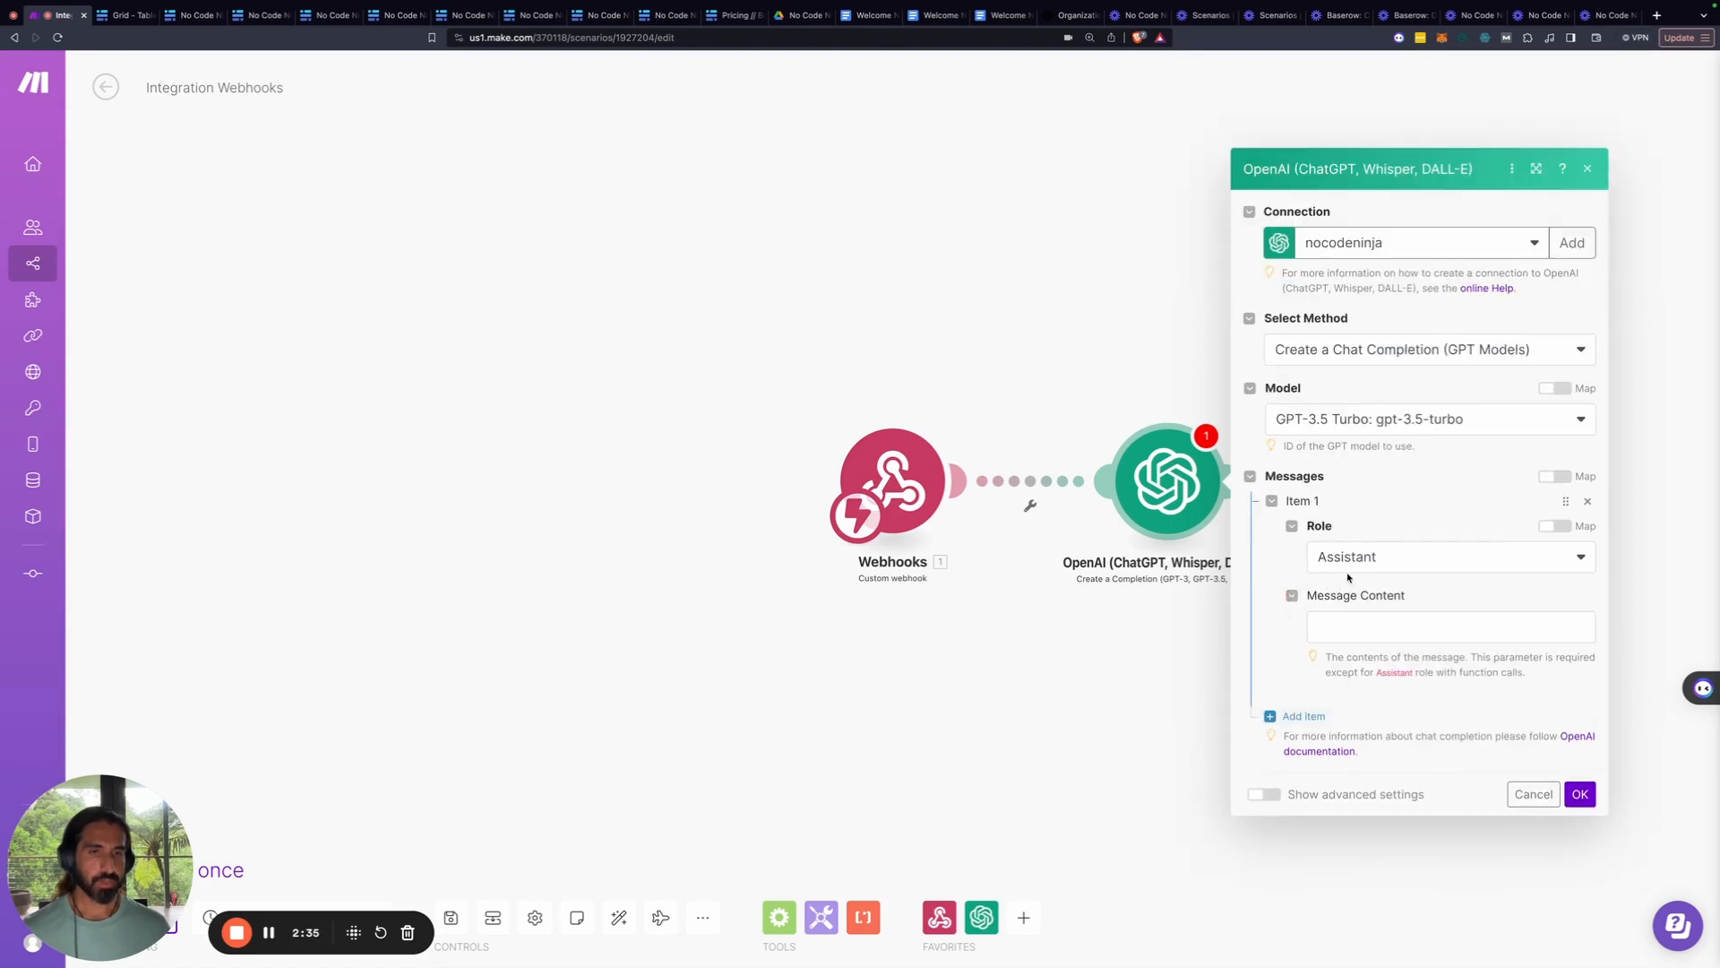
{"action": "left_click", "coordinate": [1335, 624]}
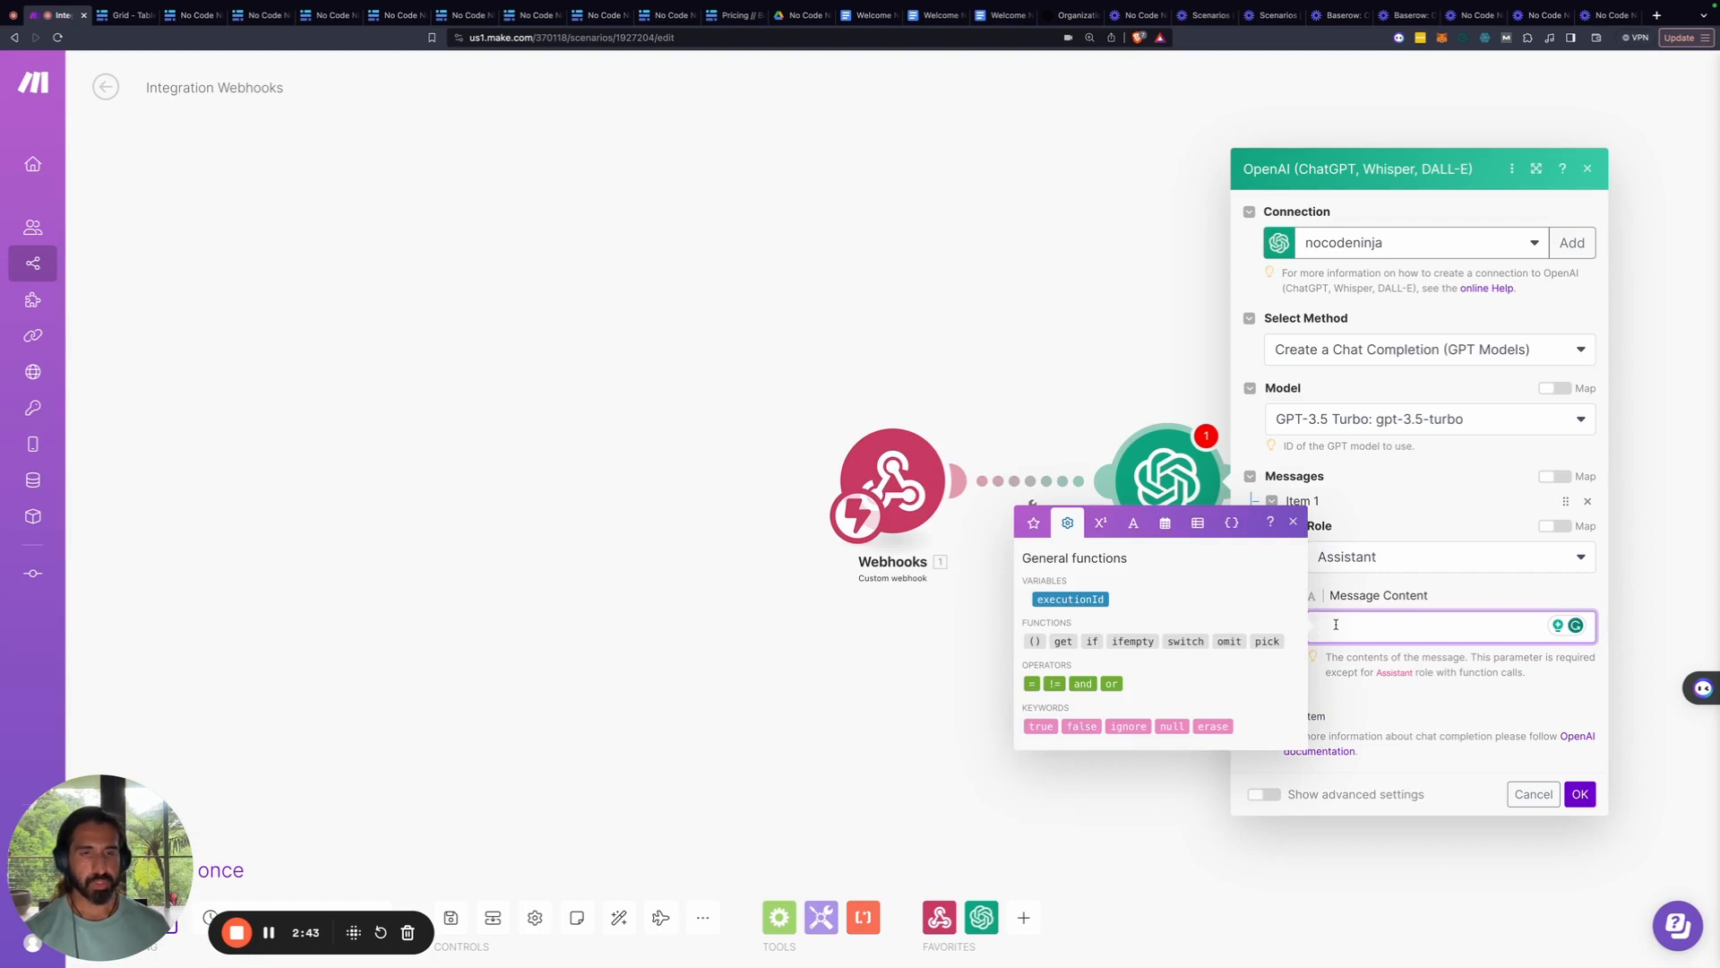
{"action": "key", "text": "super+Tab"}
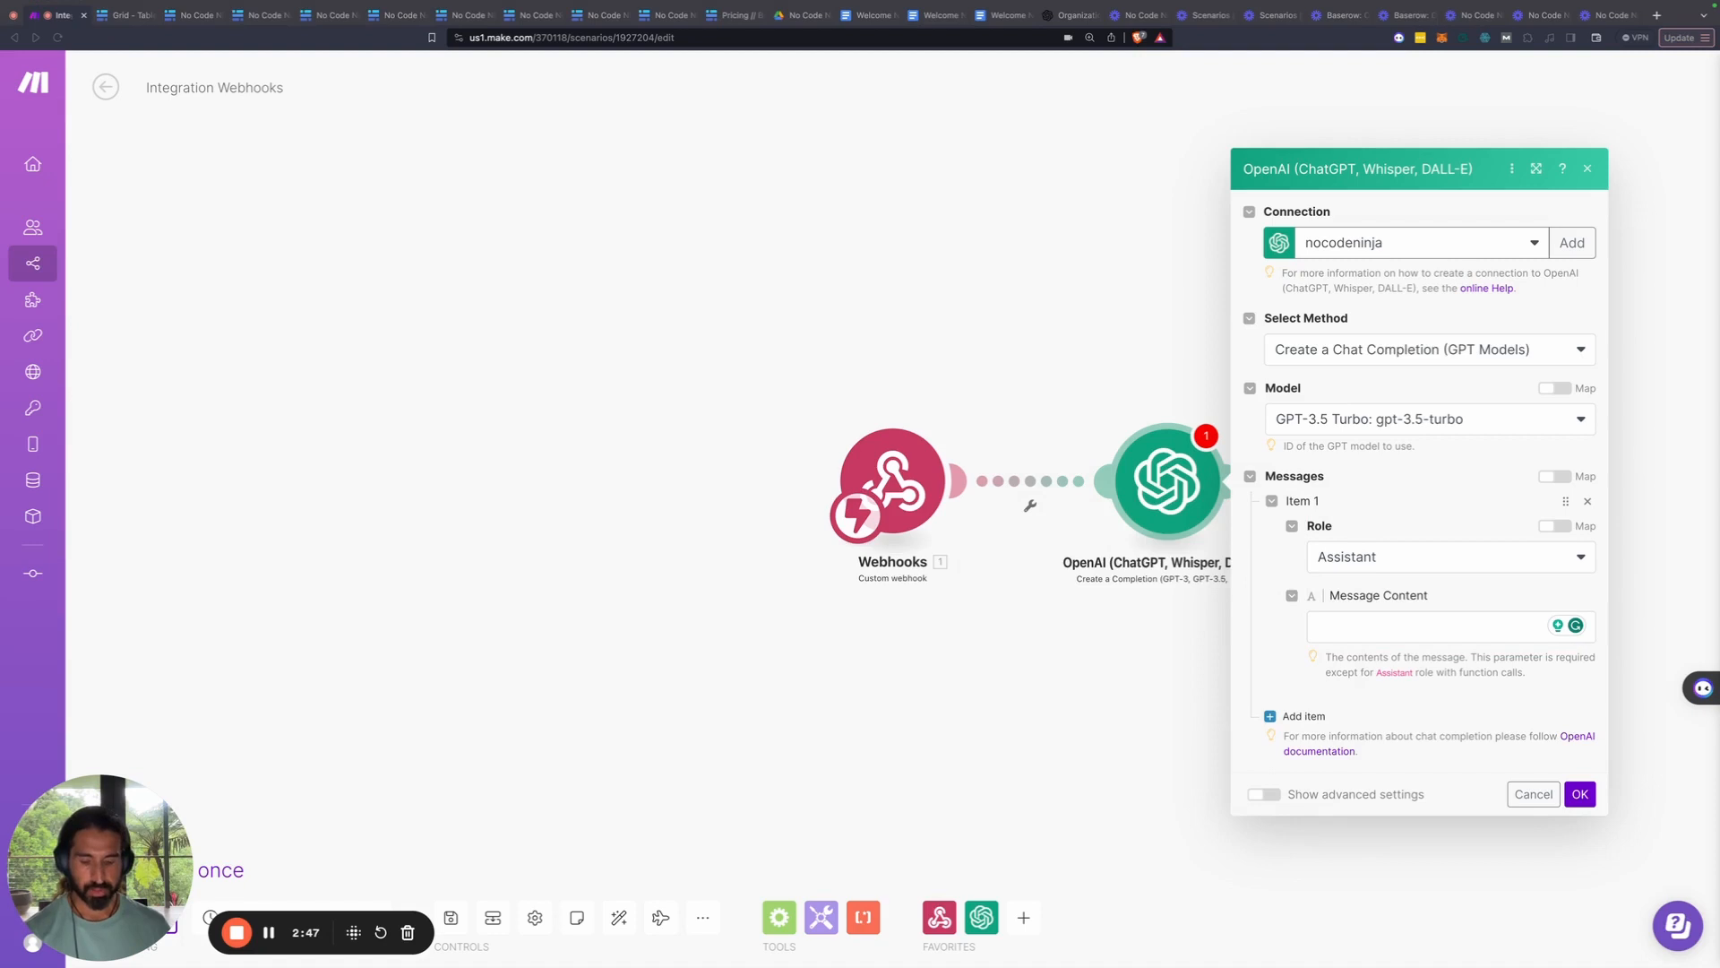
Paste the no-code teacher prompt and add the line 'Please be short and concise in your response'
{"action": "left_click", "coordinate": [1365, 634]}
{"action": "type", "text": "You are a no-code teacher, here you have some challenges and goals from student who is interested in learning no-code development. Please review this information and provide a hard truth the student should be made aware about if they want to get into nocode development"}
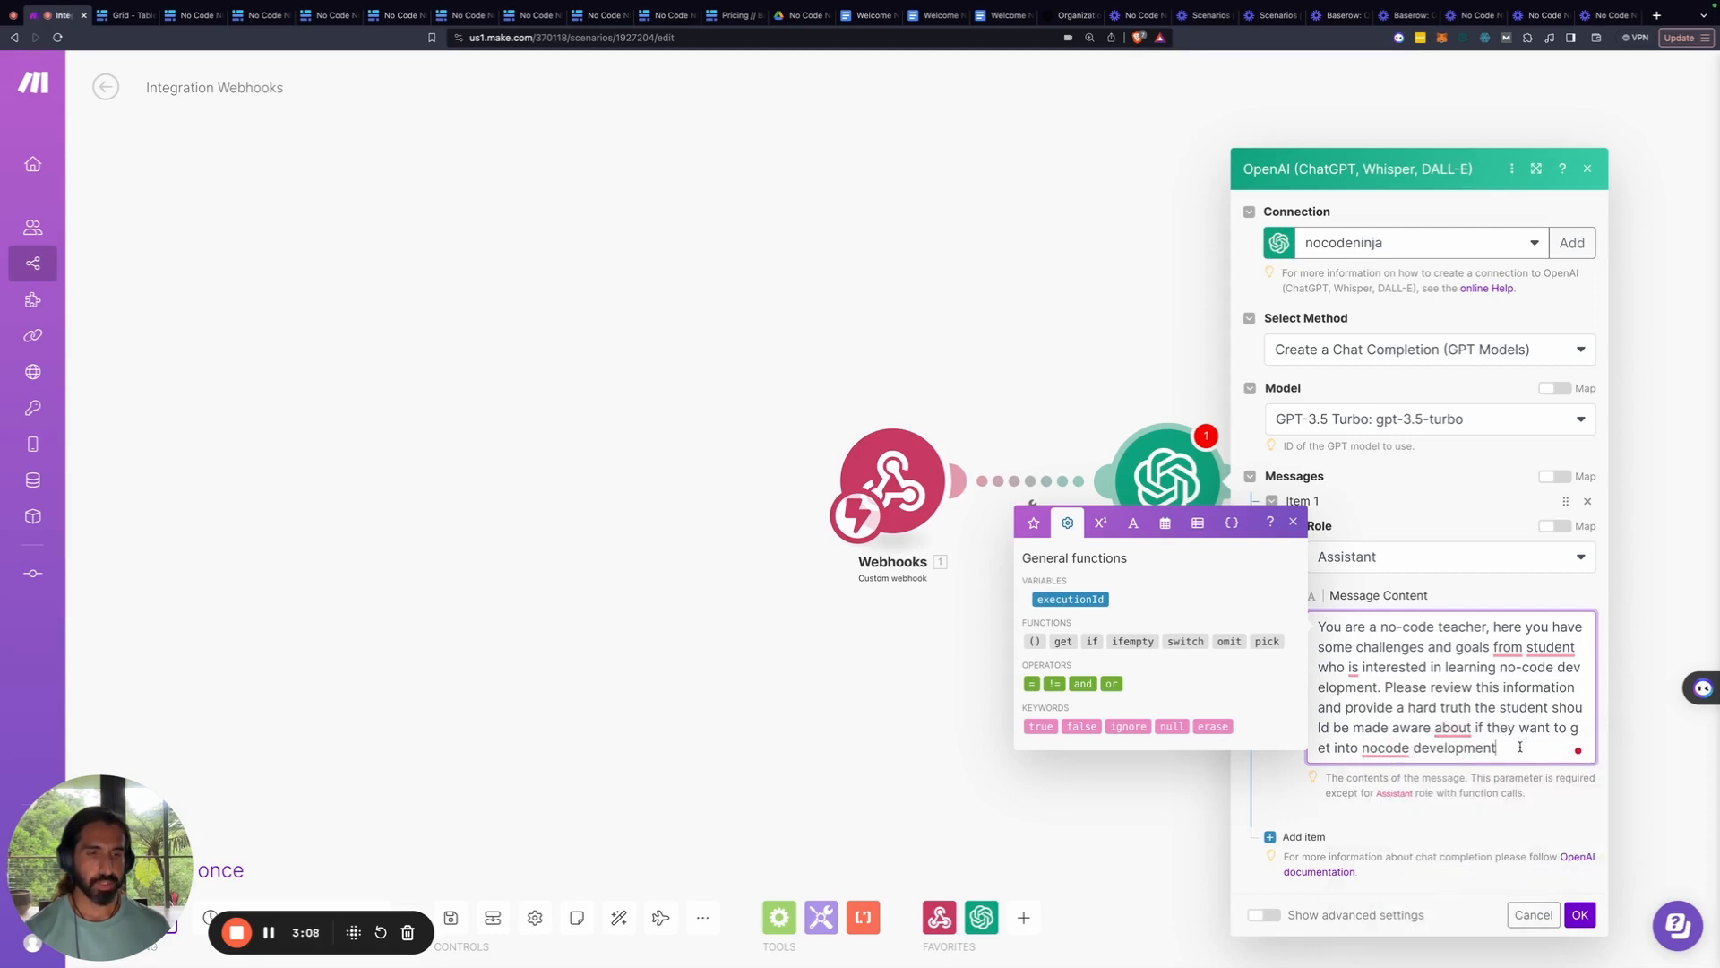
{"action": "type", "text": "."}
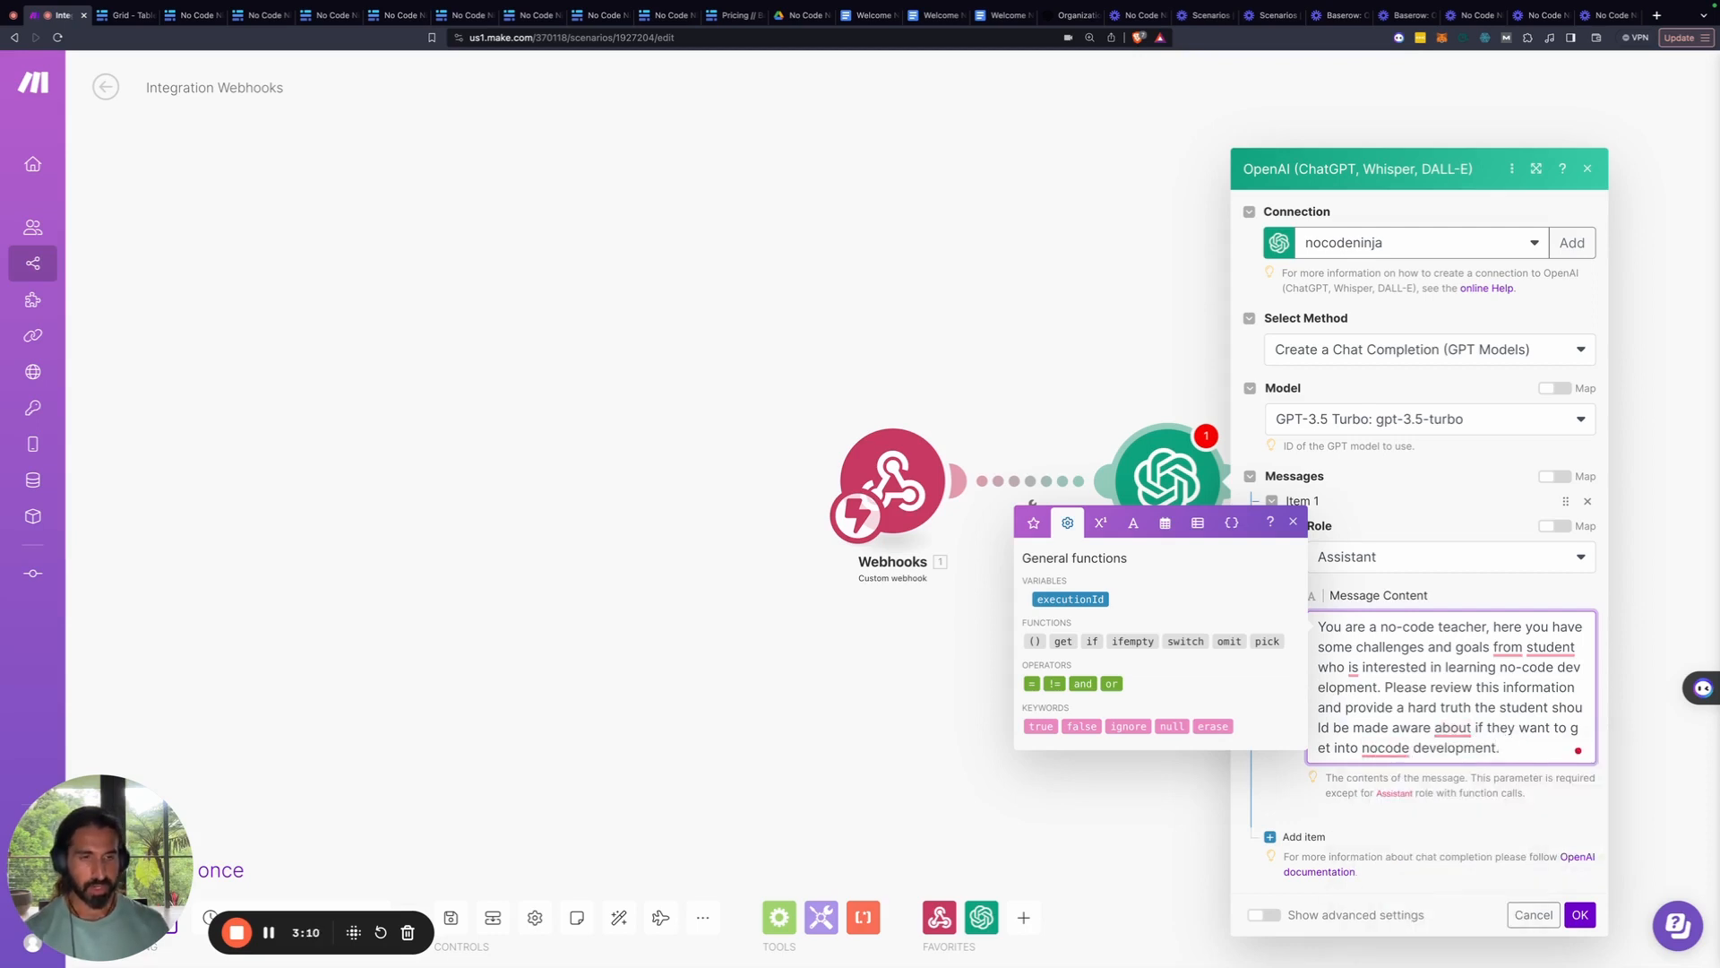
{"action": "key", "text": "Return"}
{"action": "key", "text": "Return"}
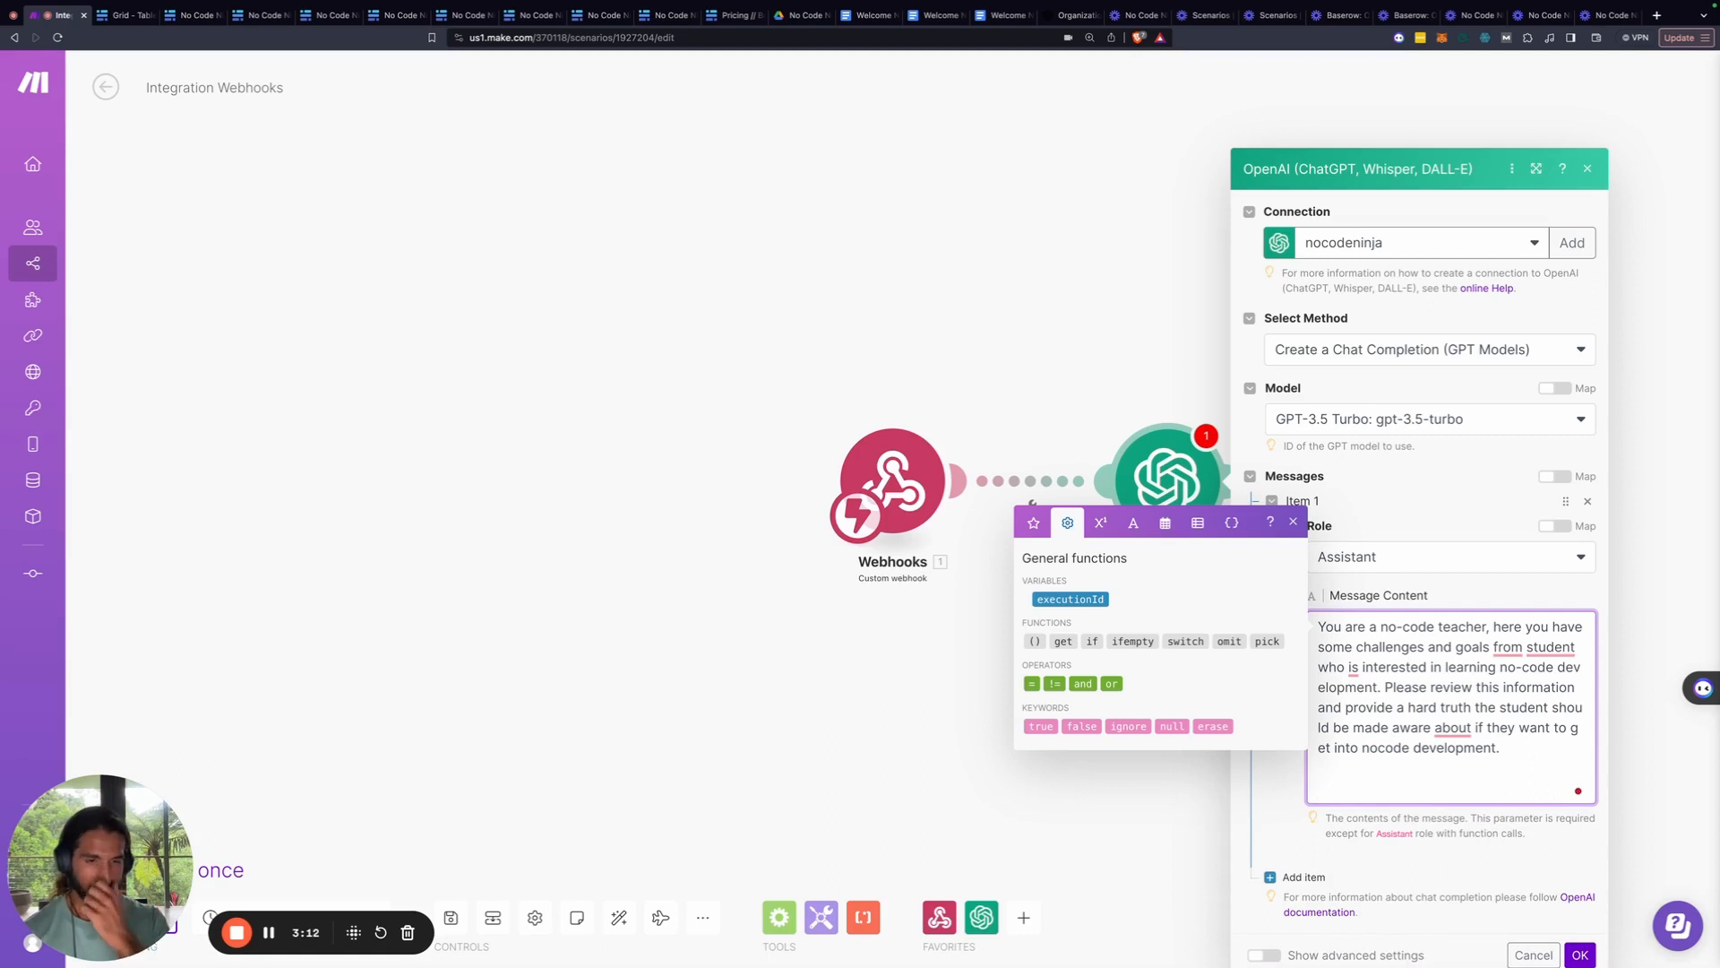
{"action": "type", "text": "Ple"}
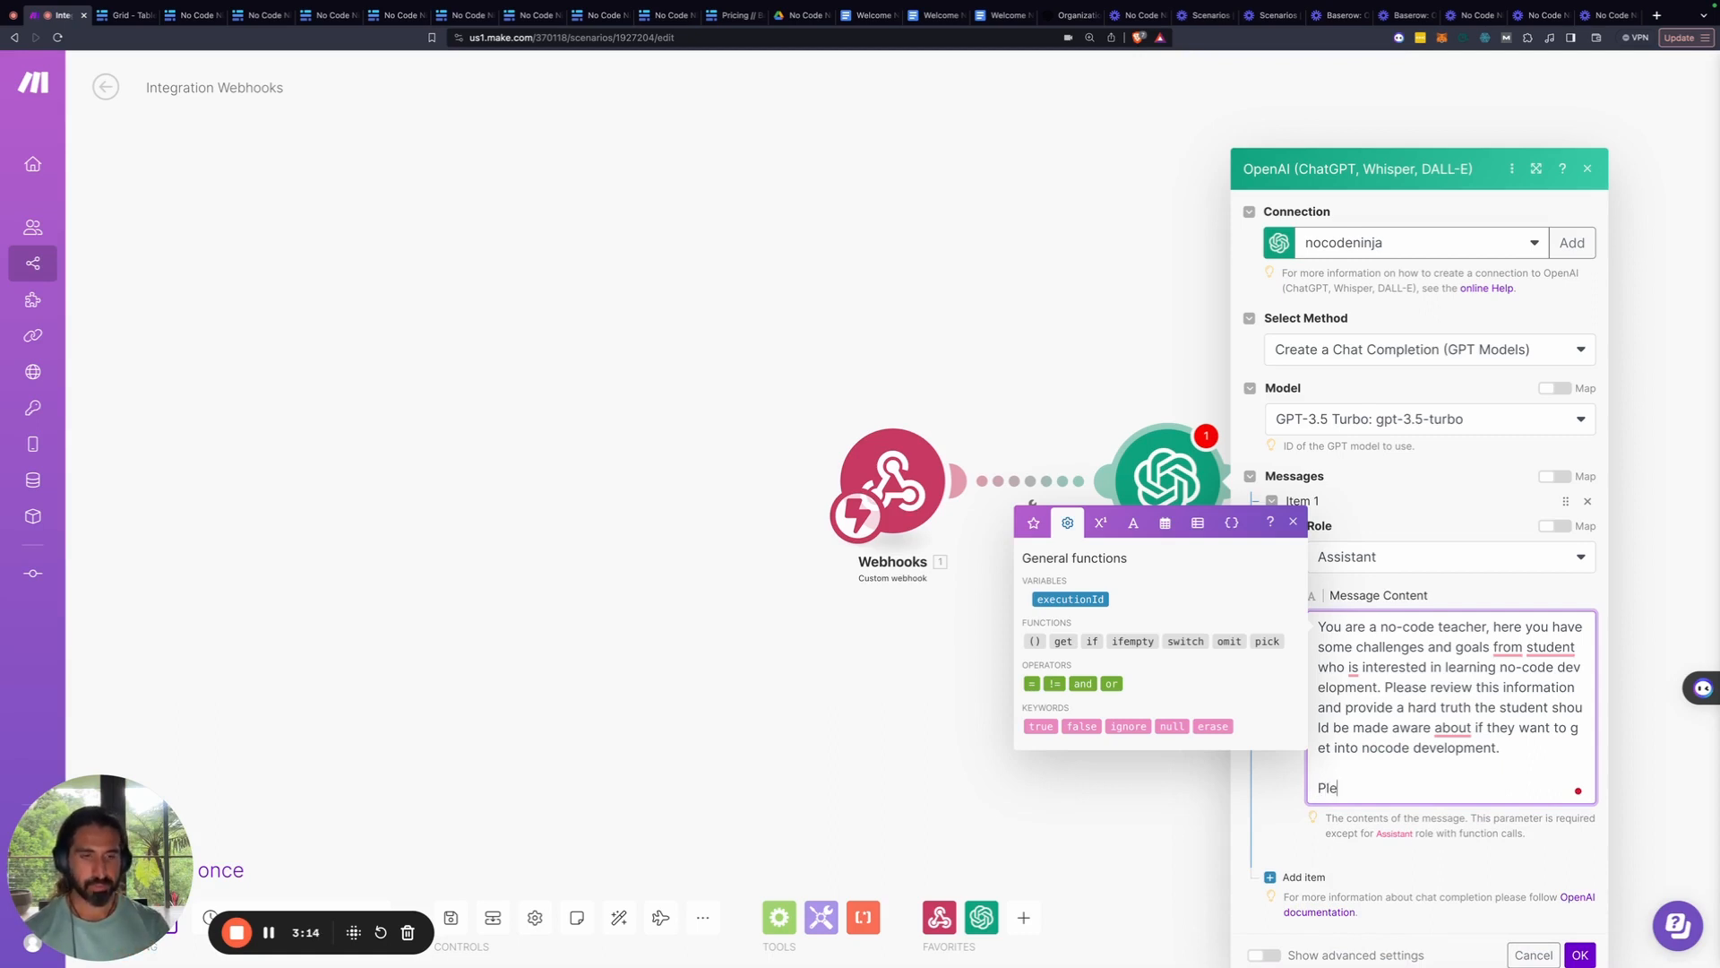
{"action": "type", "text": "ase be short"}
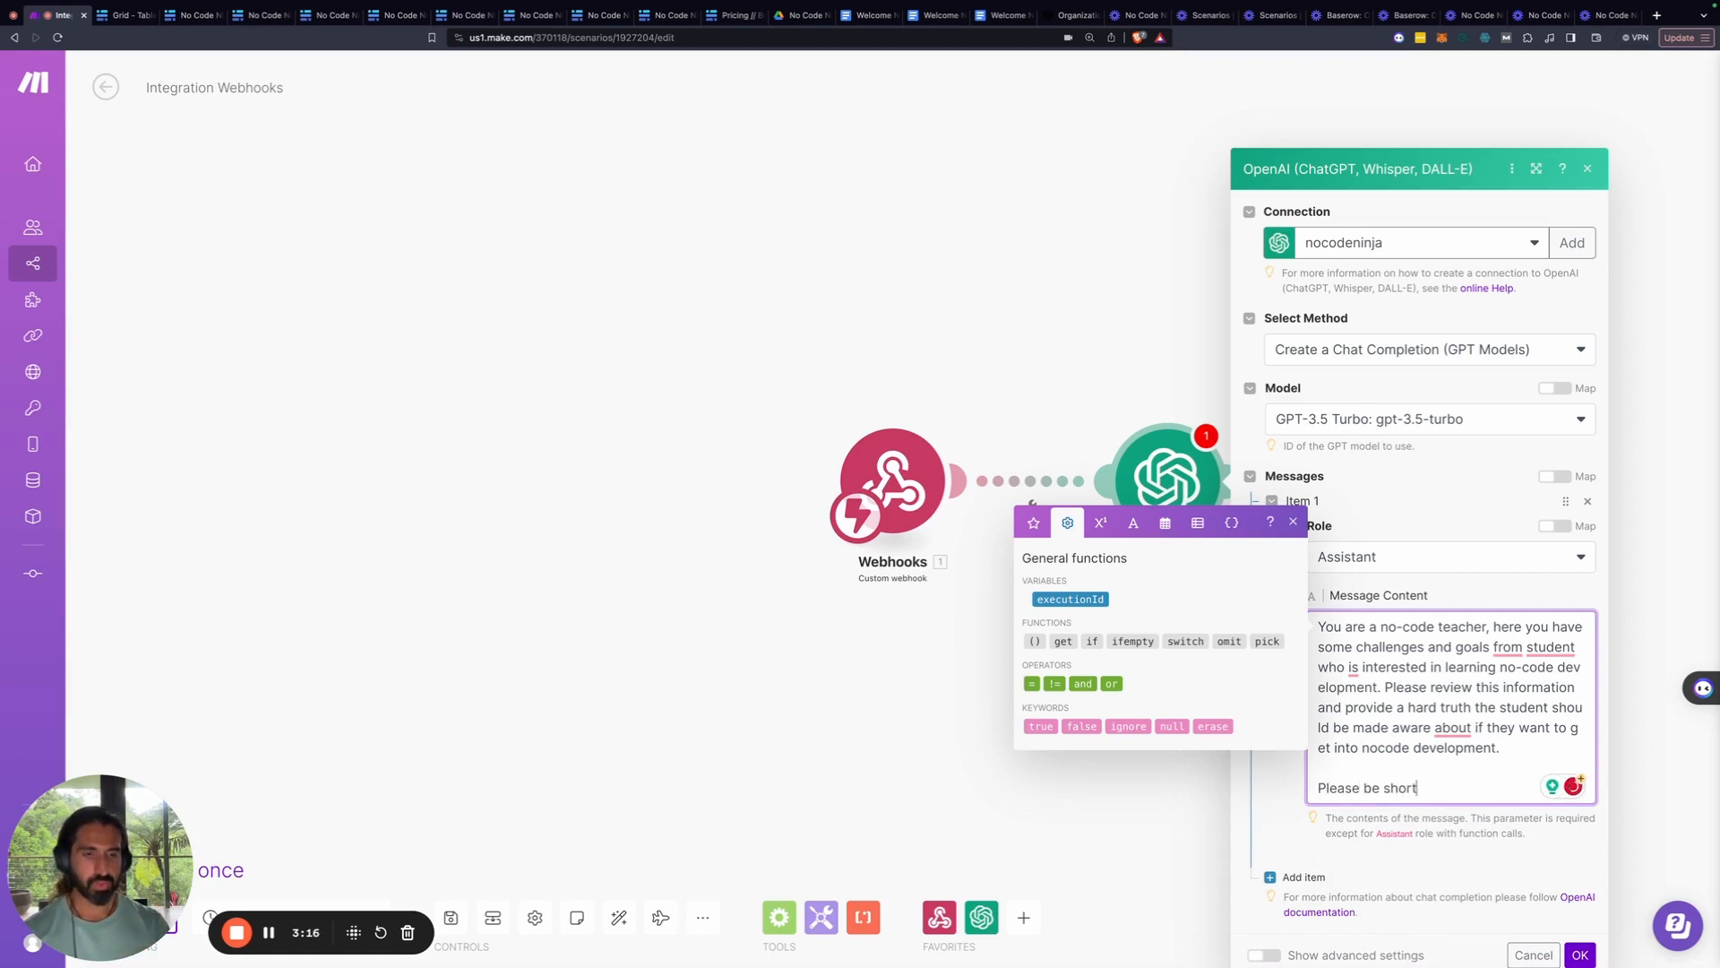
{"action": "type", "text": " and co"}
{"action": "type", "text": "nsc"}
{"action": "key", "text": "BackSpace"}
{"action": "key", "text": "BackSpace"}
{"action": "key", "text": "BackSpace"}
{"action": "type", "text": "ncise in your "}
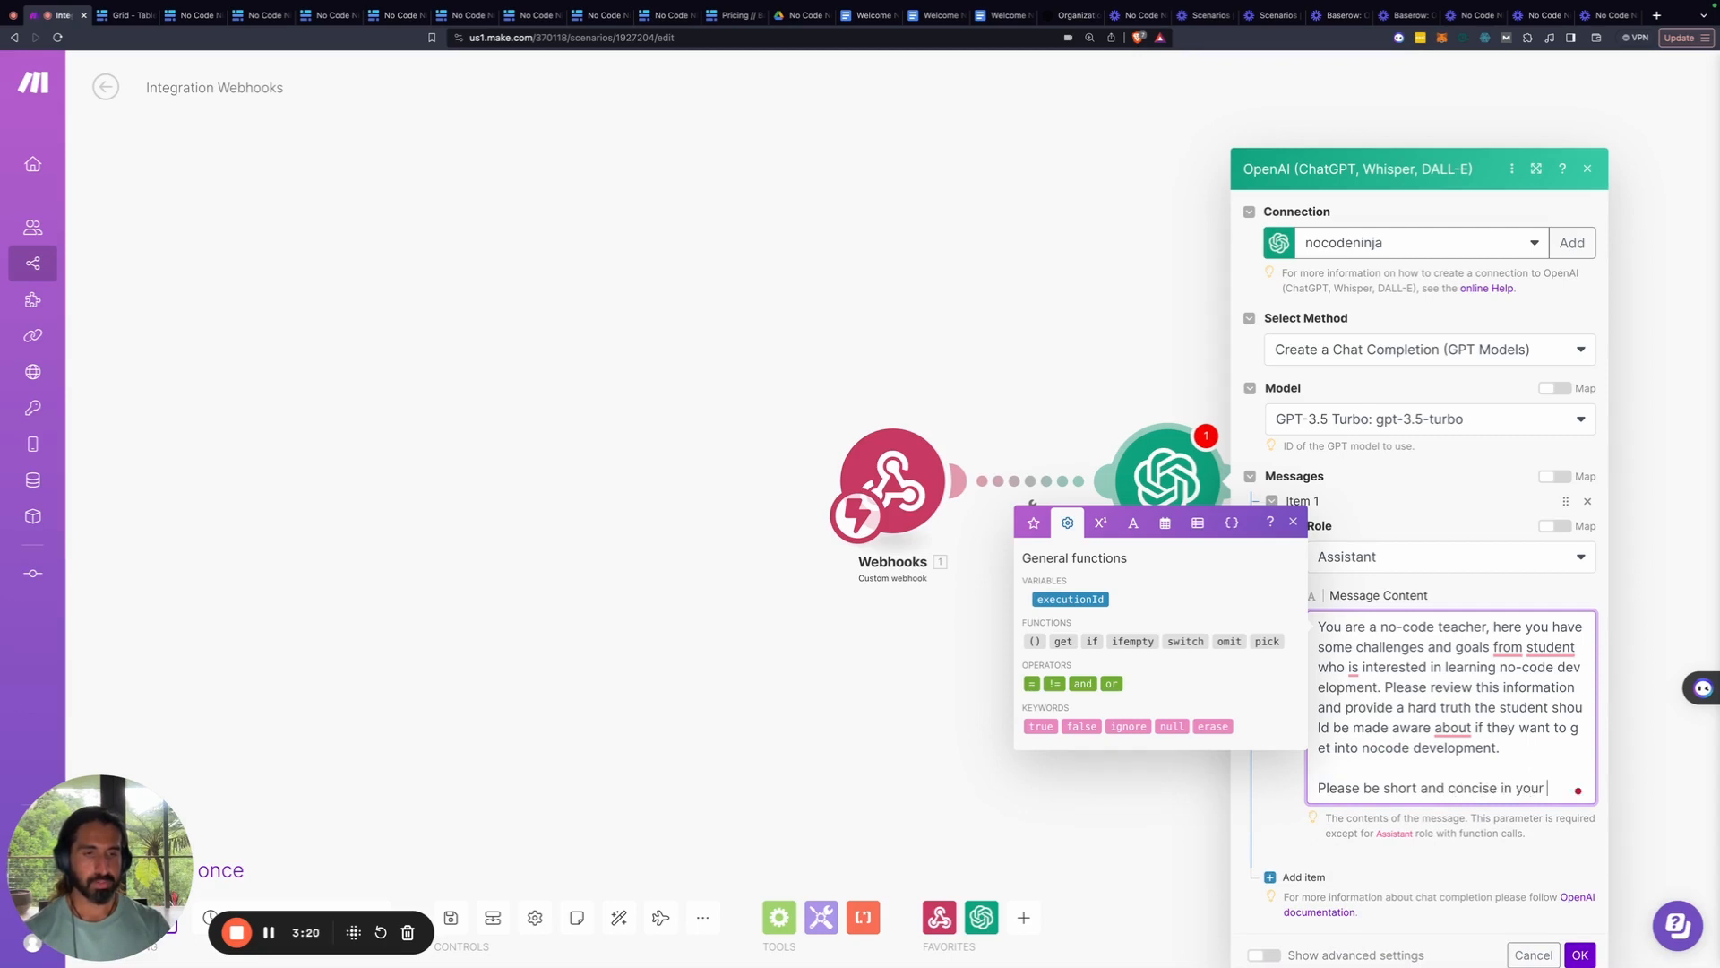
{"action": "type", "text": "response"}
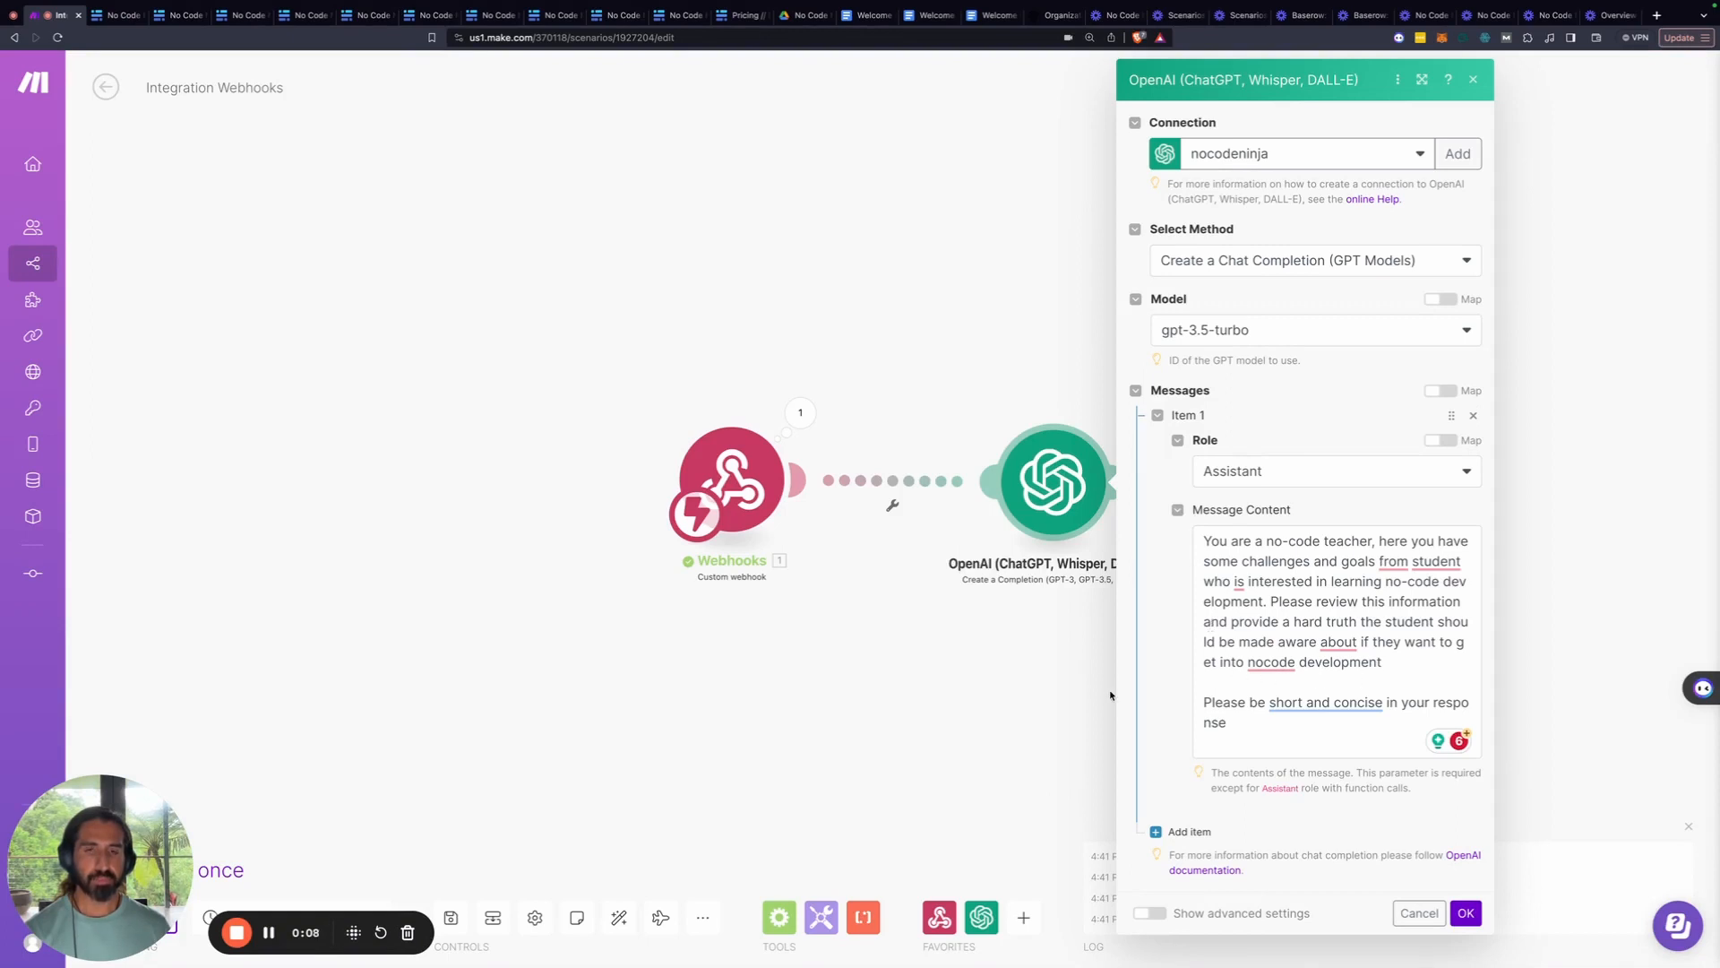
Close the OpenAI settings and inspect the webhook's received row, including Challenges and Goals
{"action": "left_click", "coordinate": [1048, 675]}
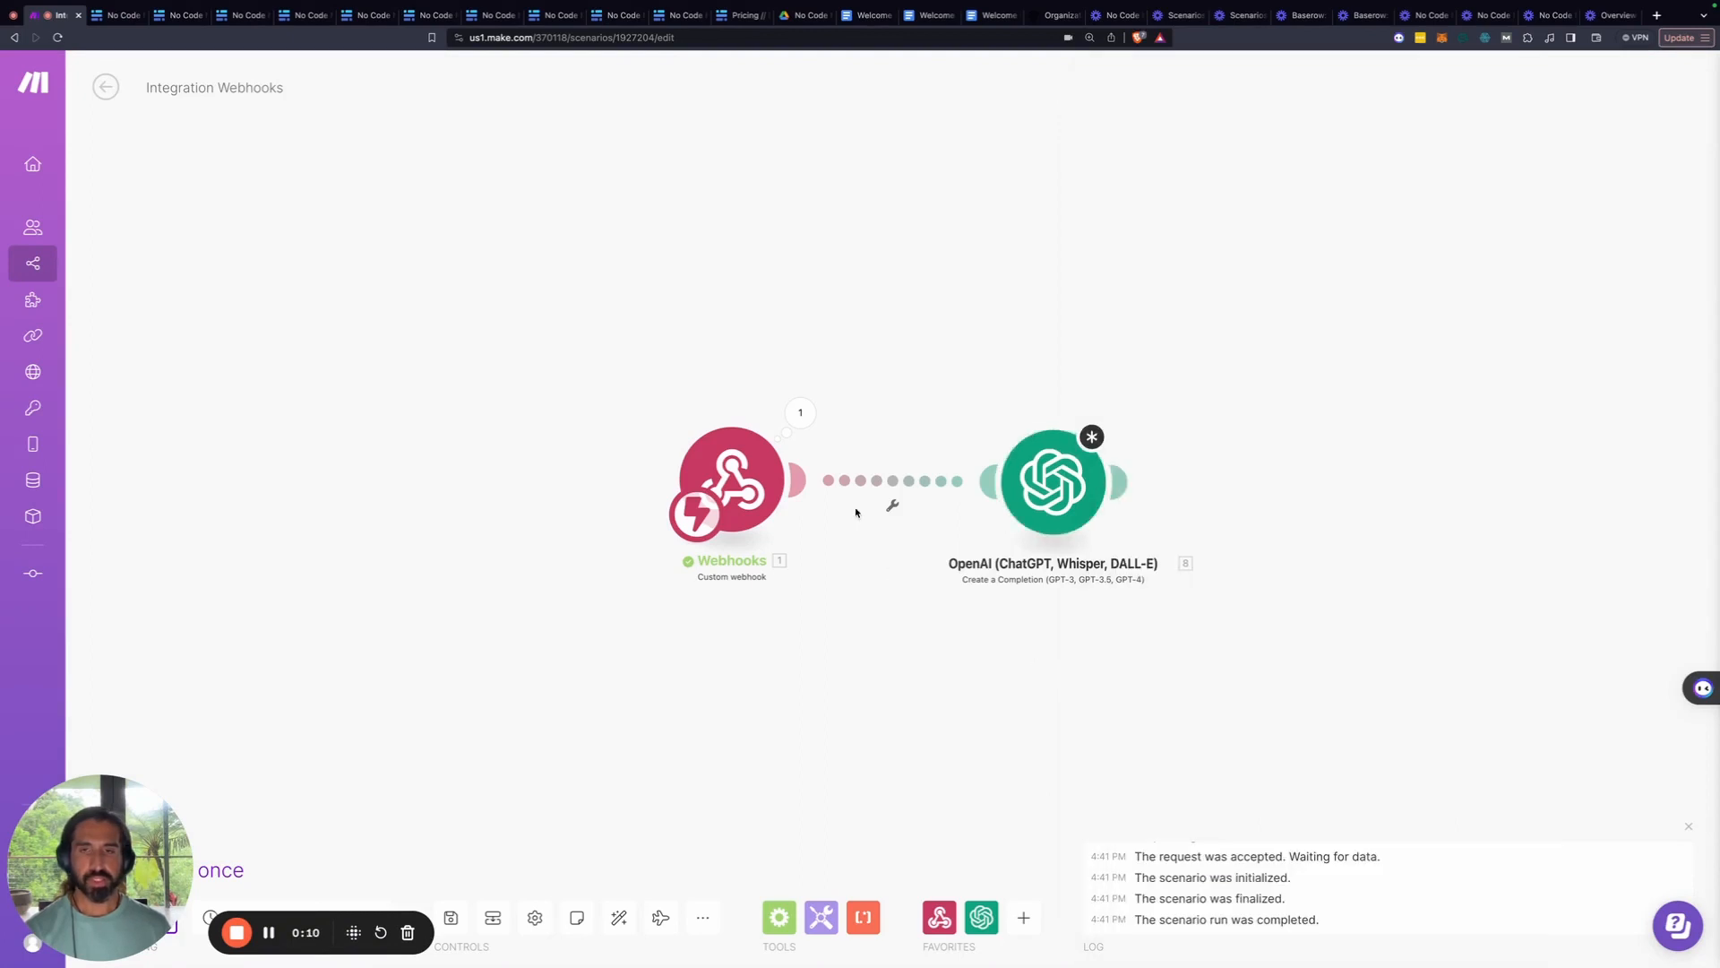
{"action": "left_click", "coordinate": [799, 411]}
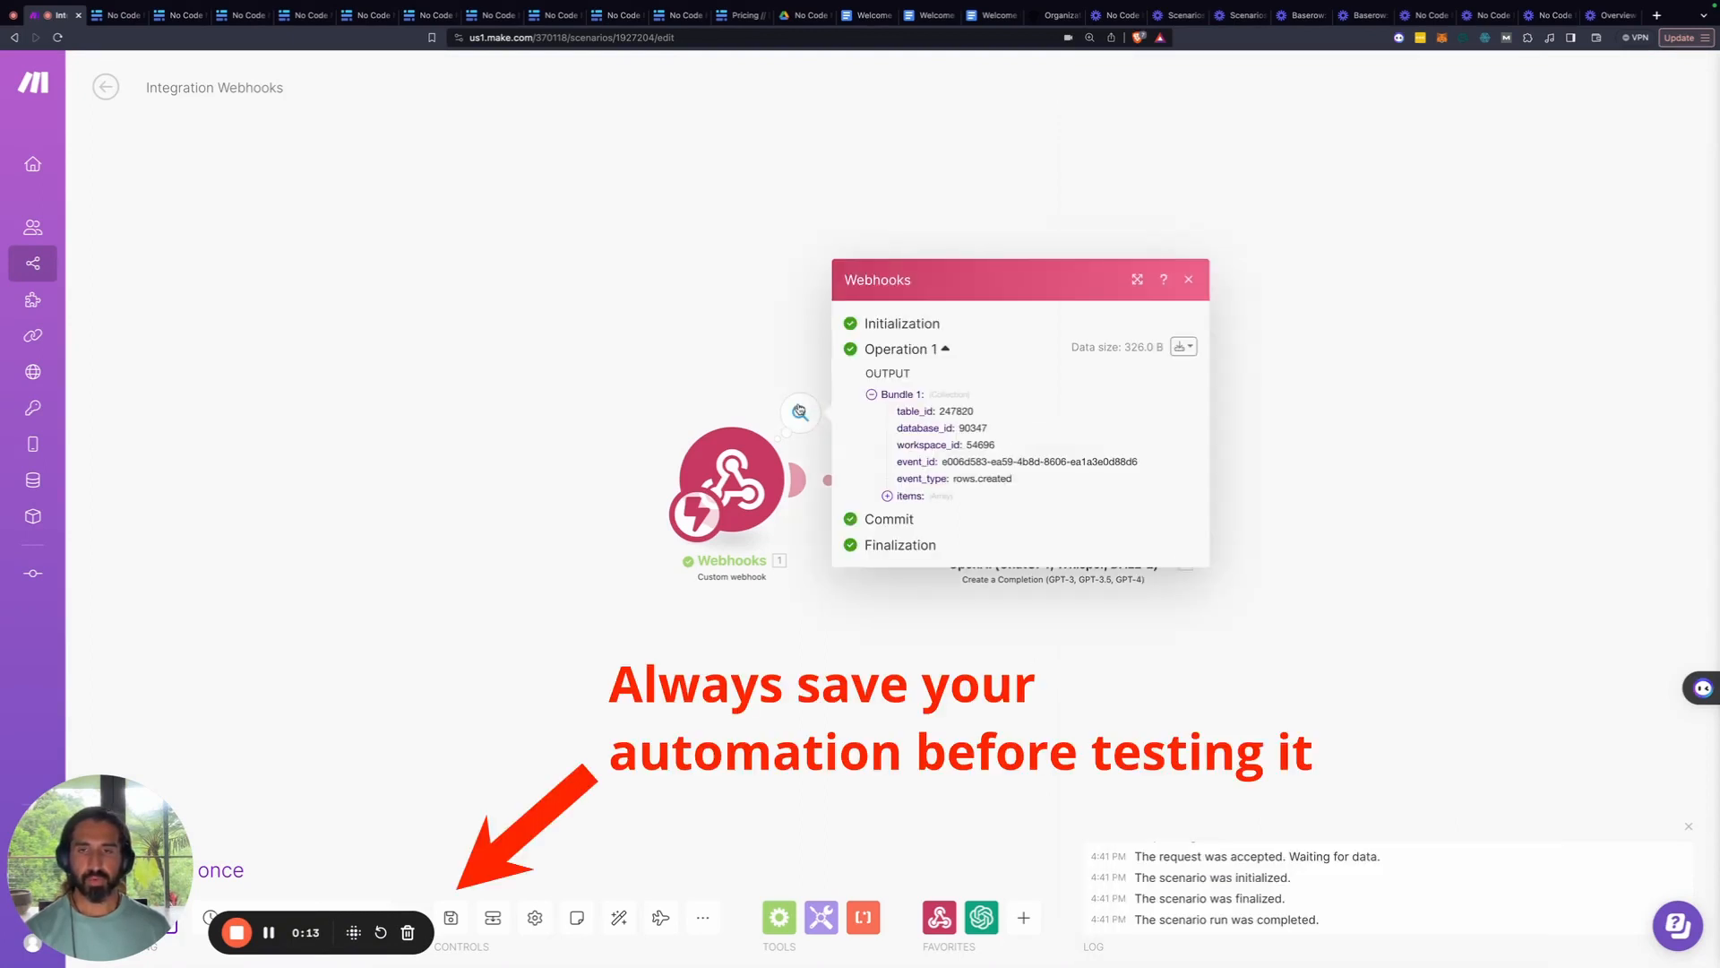
{"action": "left_click", "coordinate": [903, 507]}
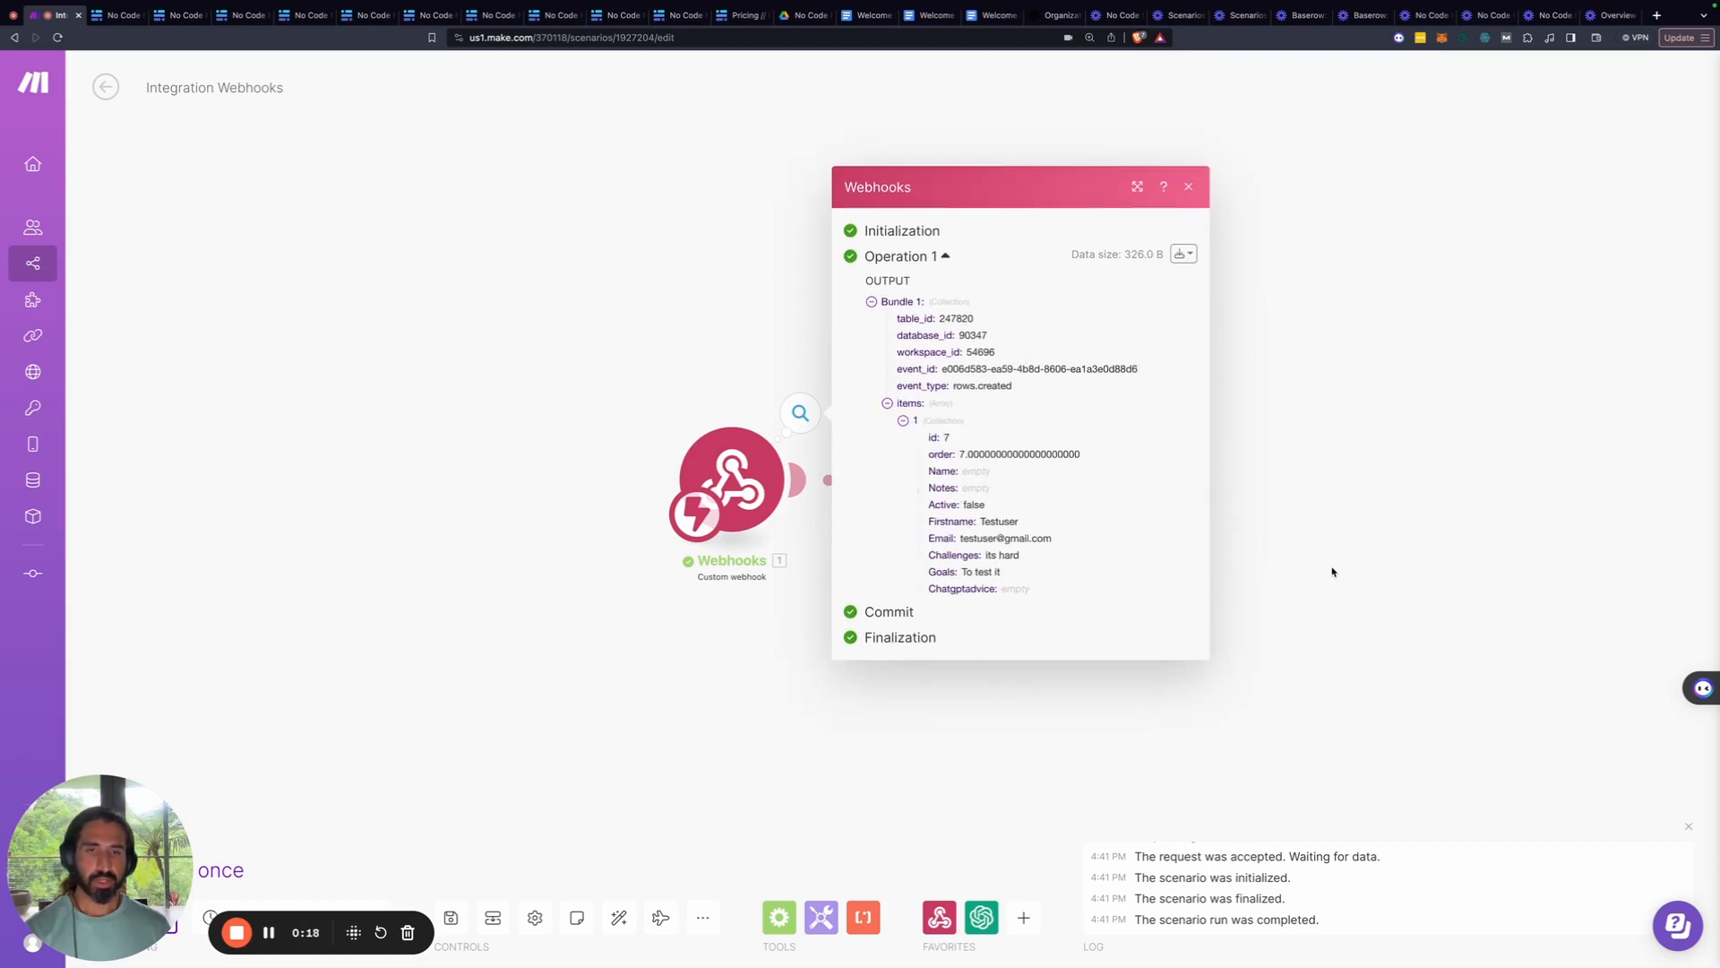
{"action": "left_click", "coordinate": [1309, 550]}
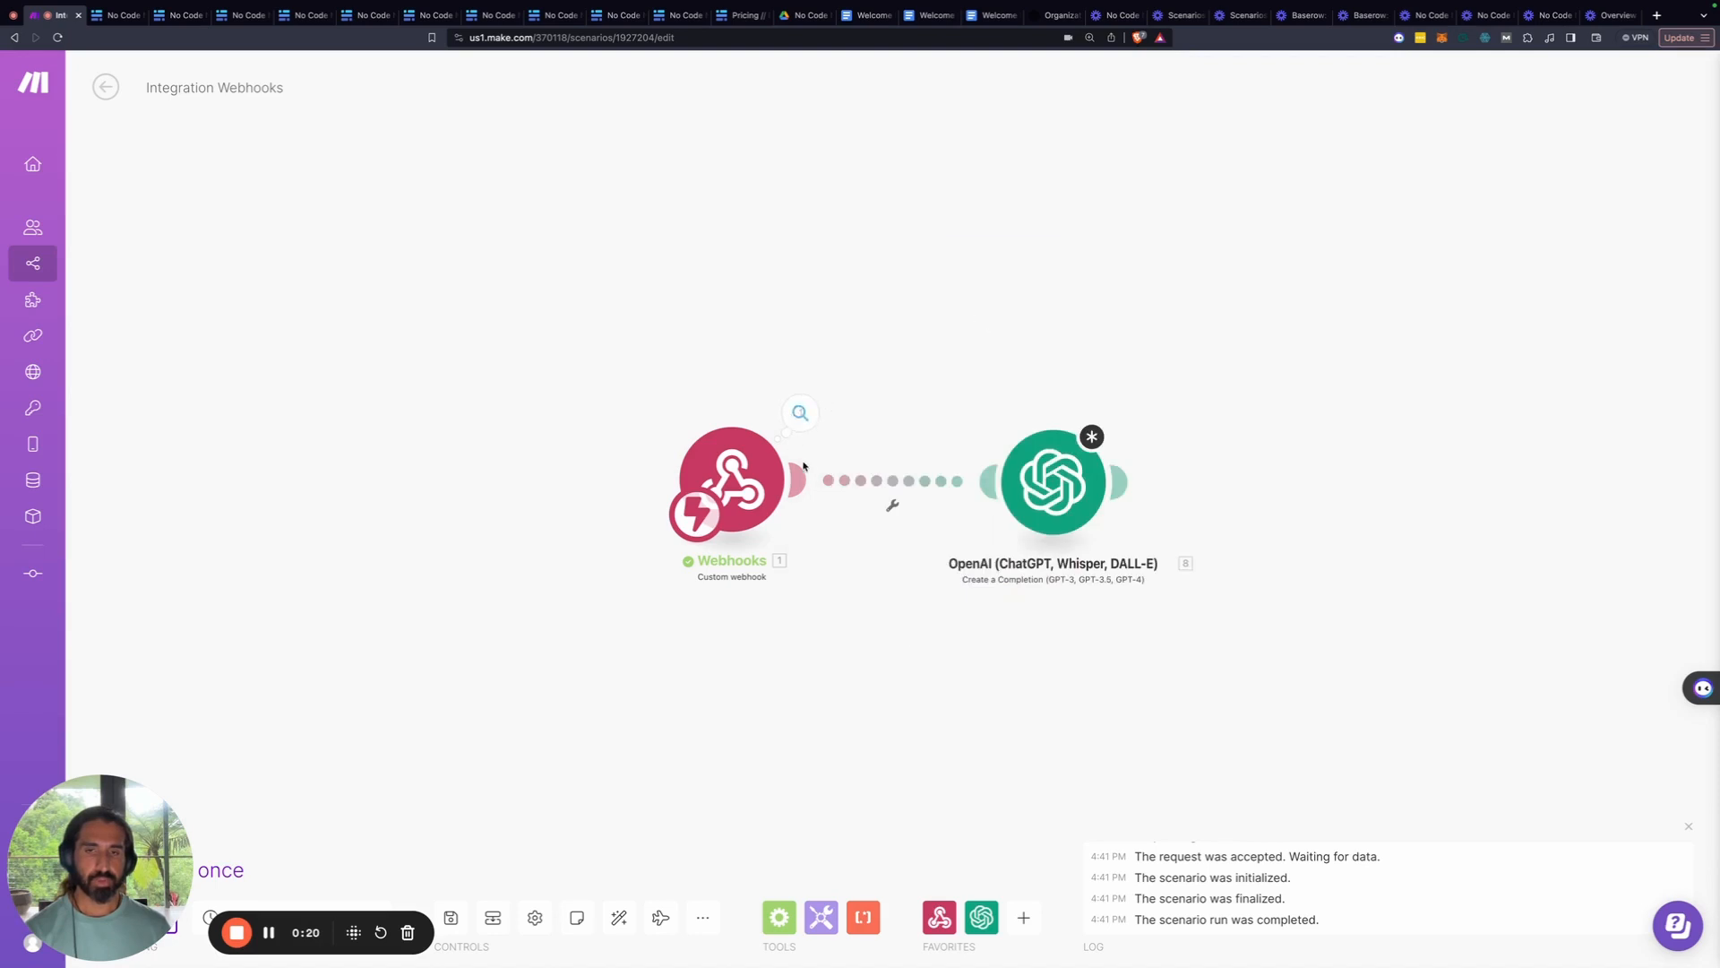
Map the webhook's Challenges and Goals onto separate lines at the end of the OpenAI prompt
{"action": "left_click", "coordinate": [1049, 481]}
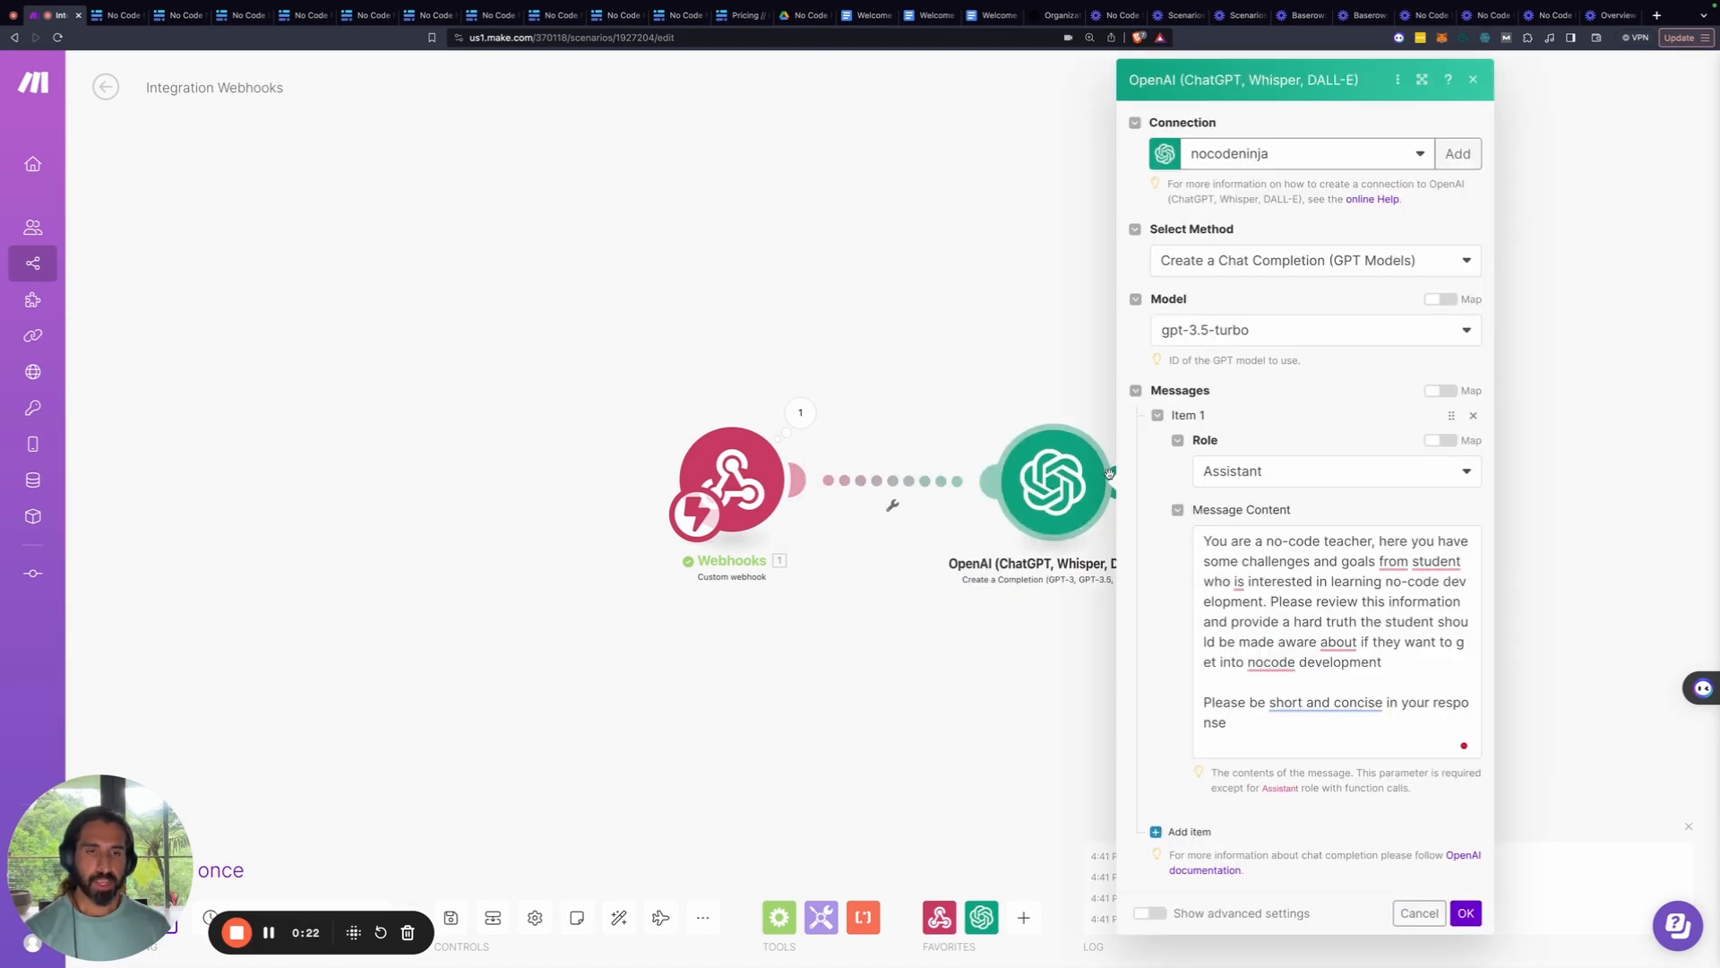
{"action": "left_click", "coordinate": [1274, 755]}
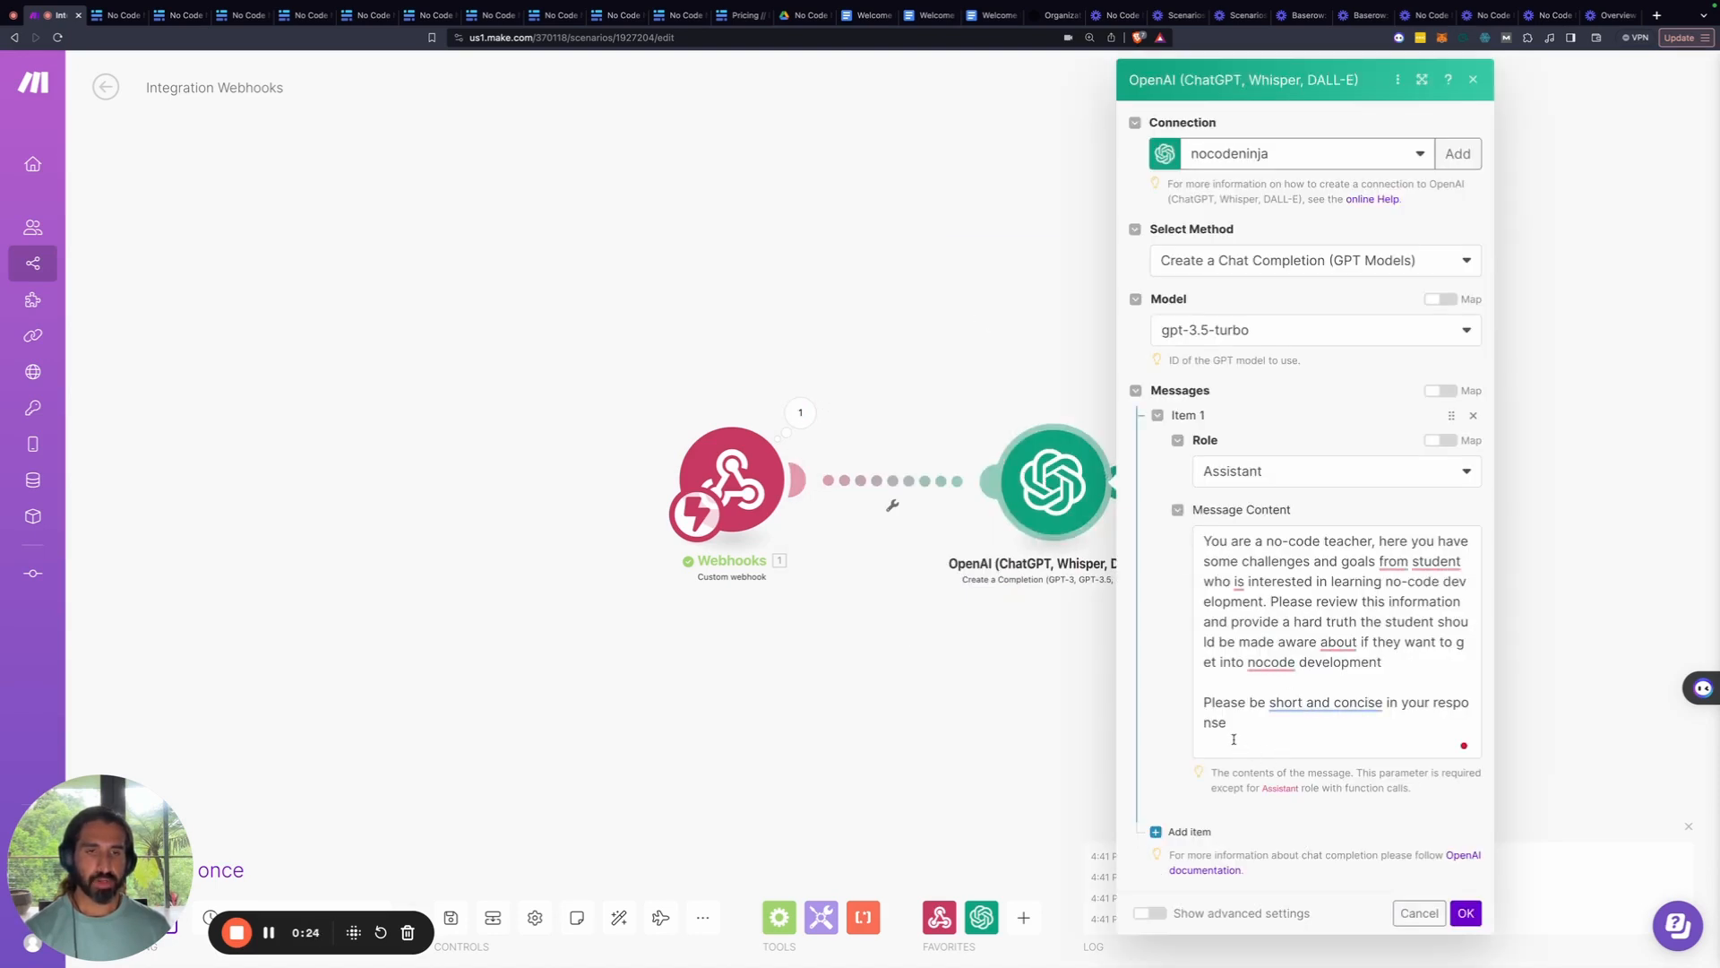
{"action": "left_click", "coordinate": [1234, 738]}
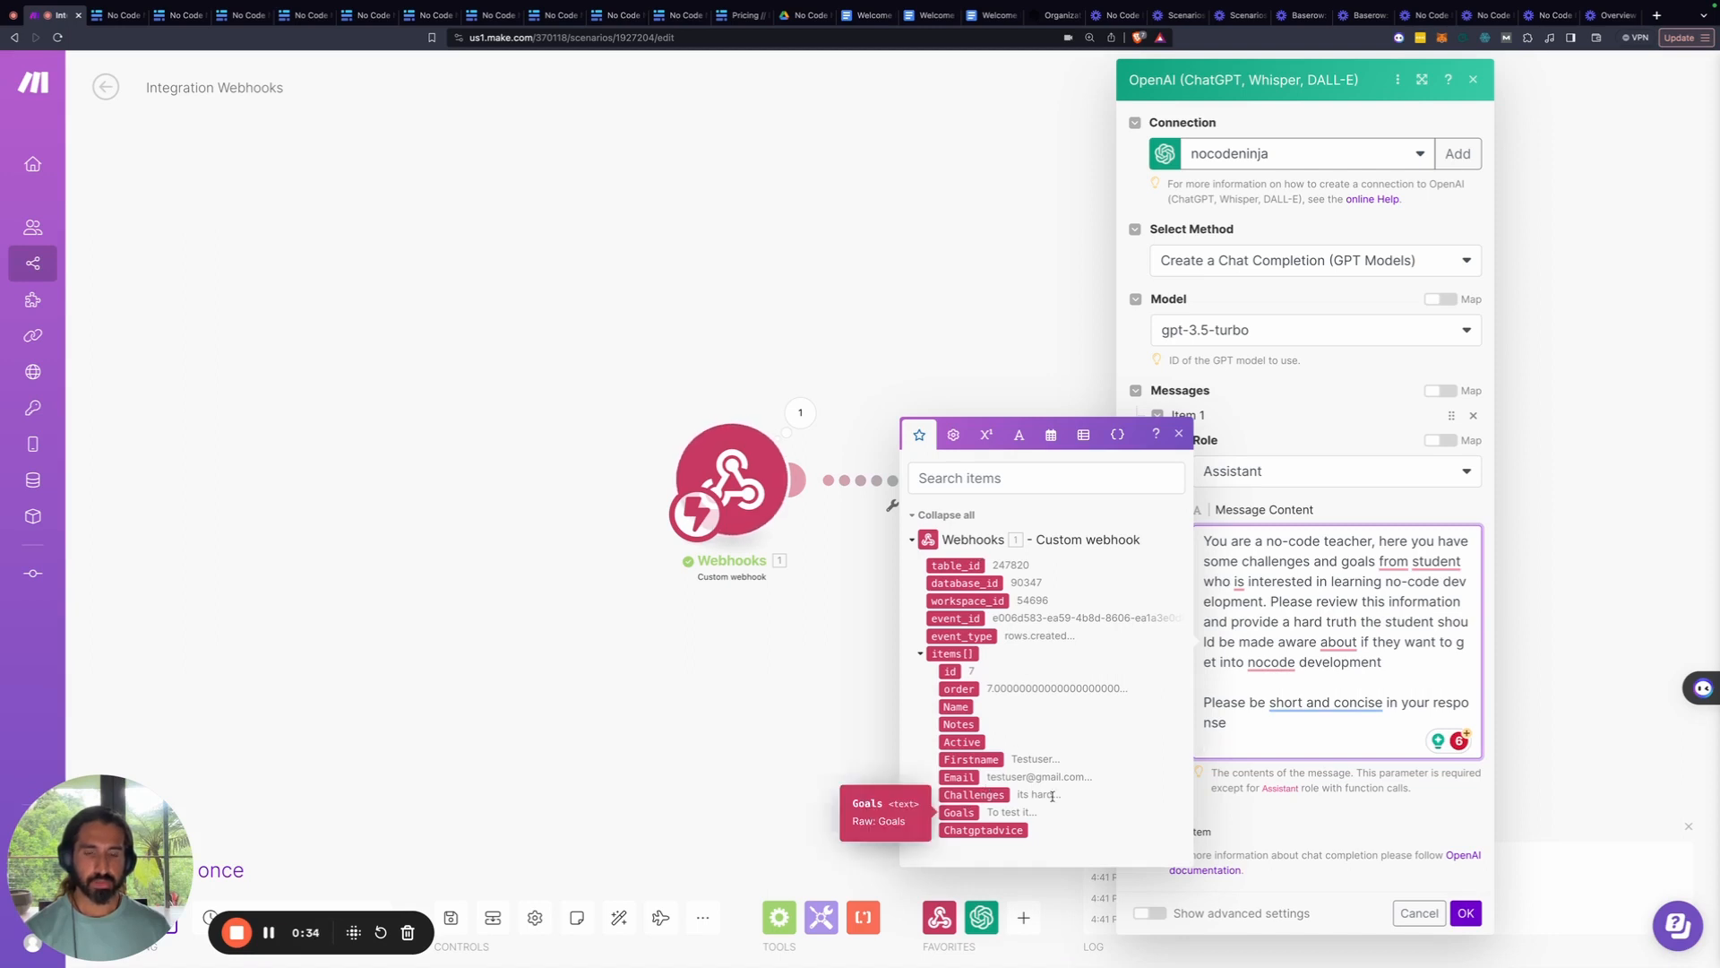
{"action": "left_click", "coordinate": [992, 795]}
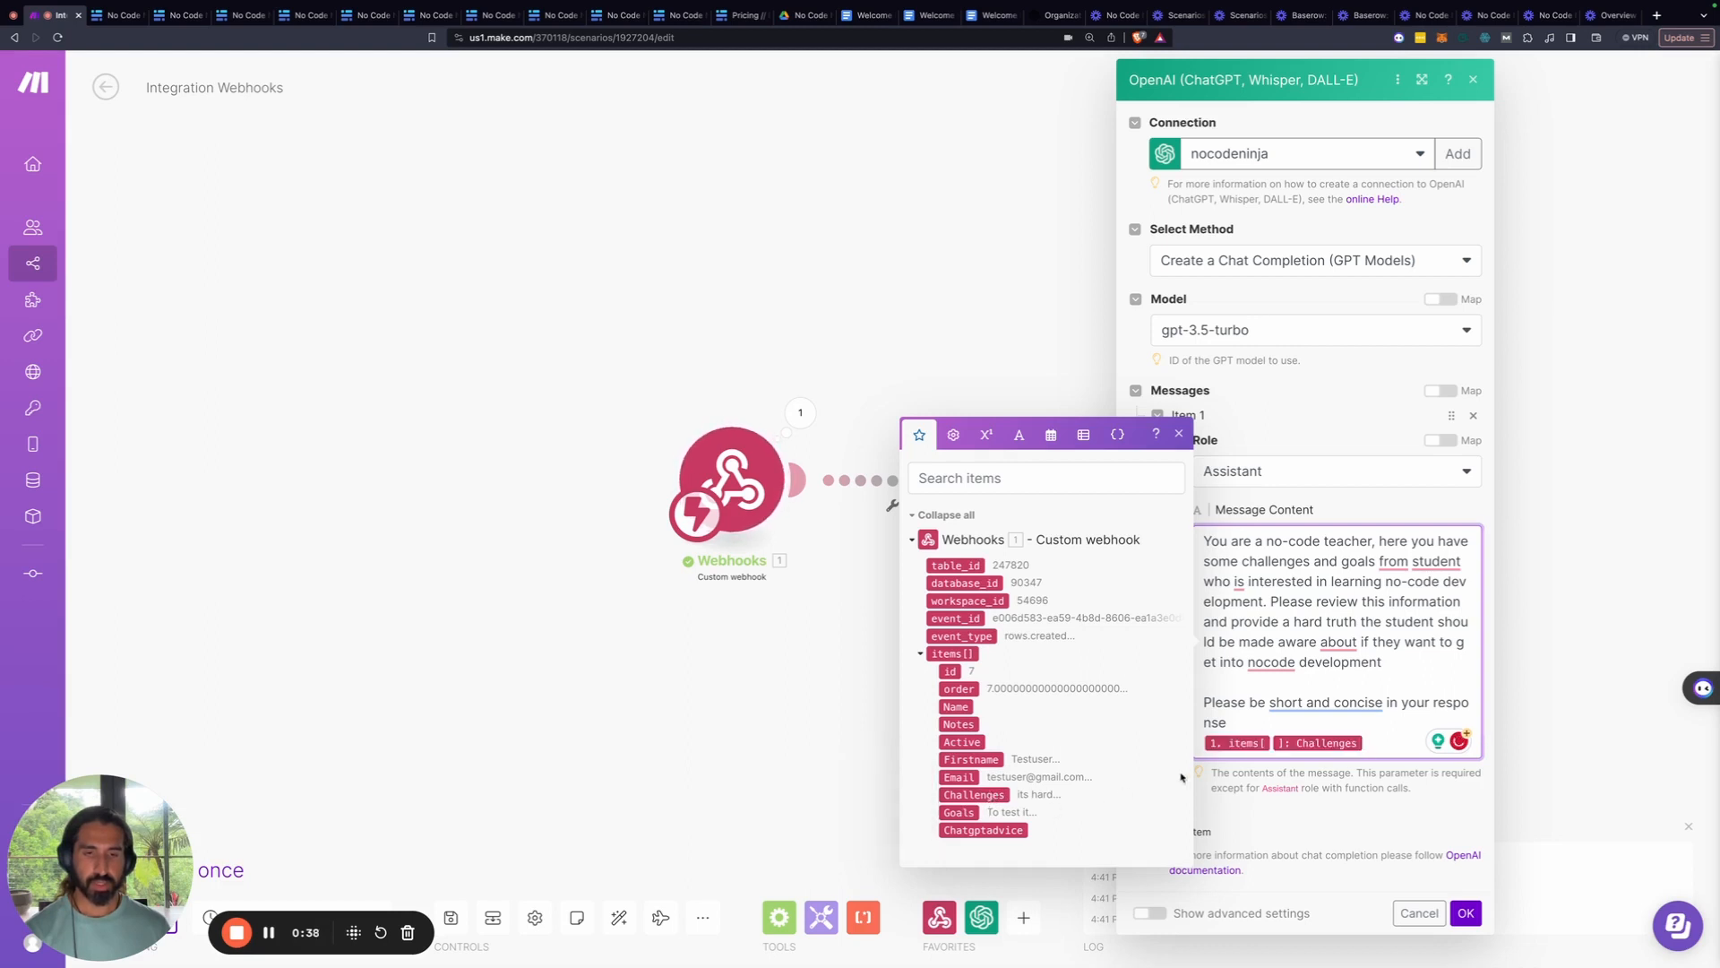
{"action": "key", "text": "Return"}
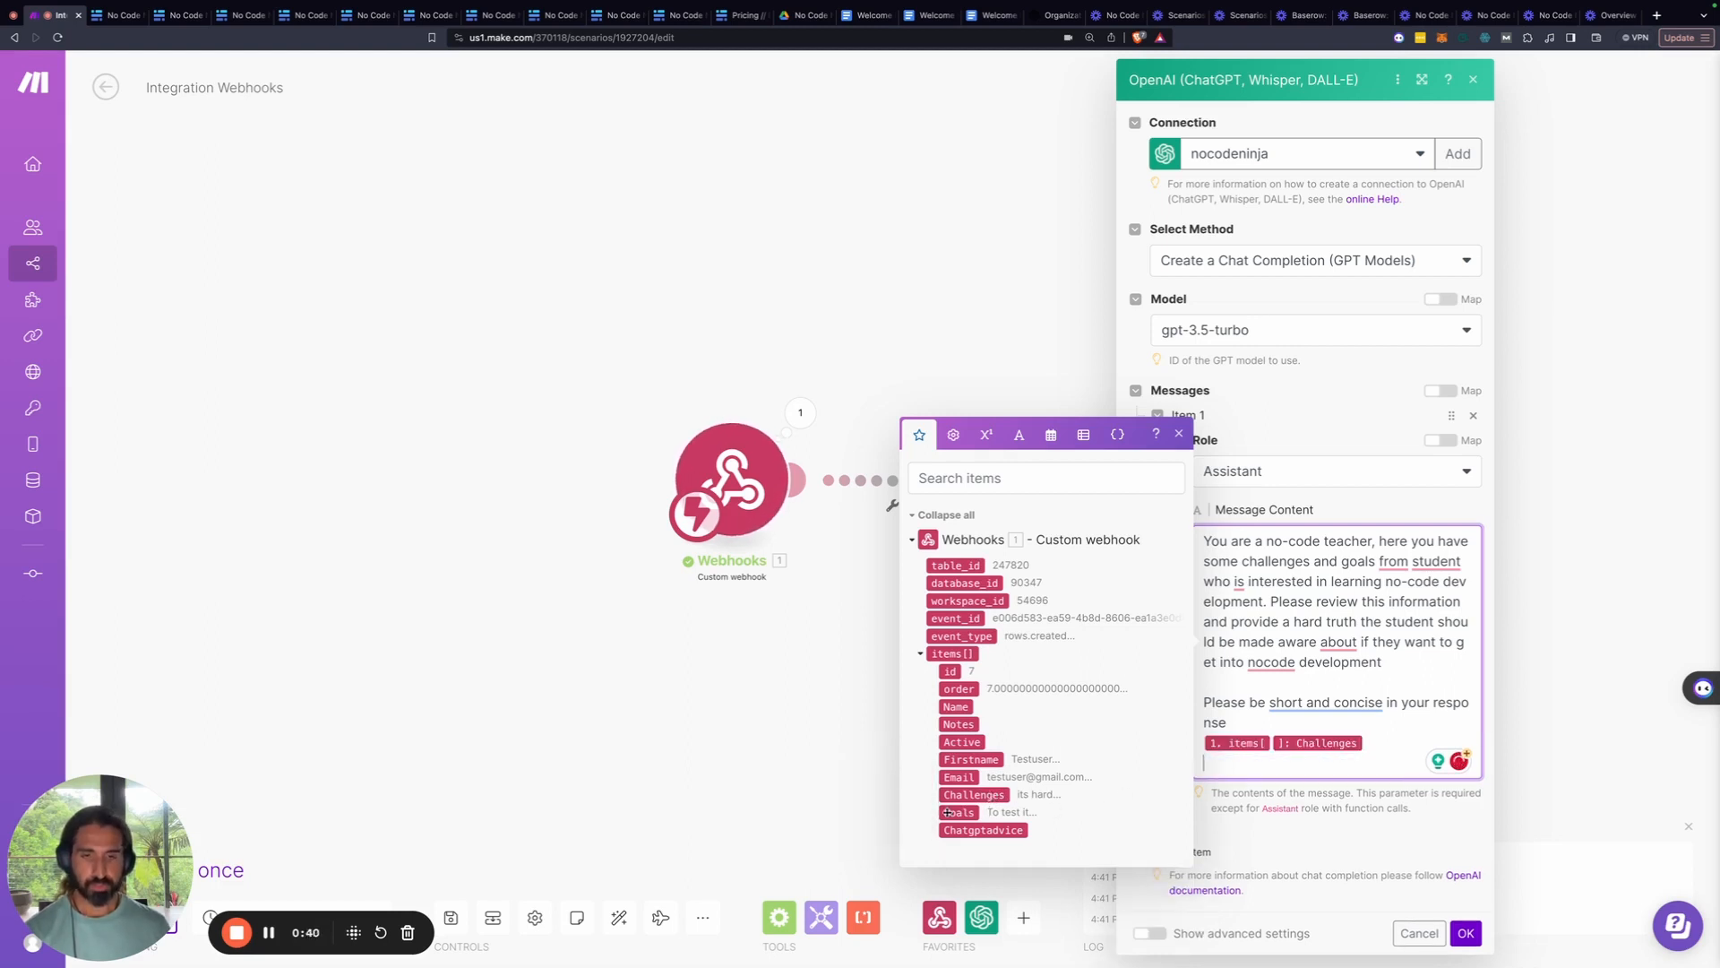
{"action": "left_click", "coordinate": [951, 811]}
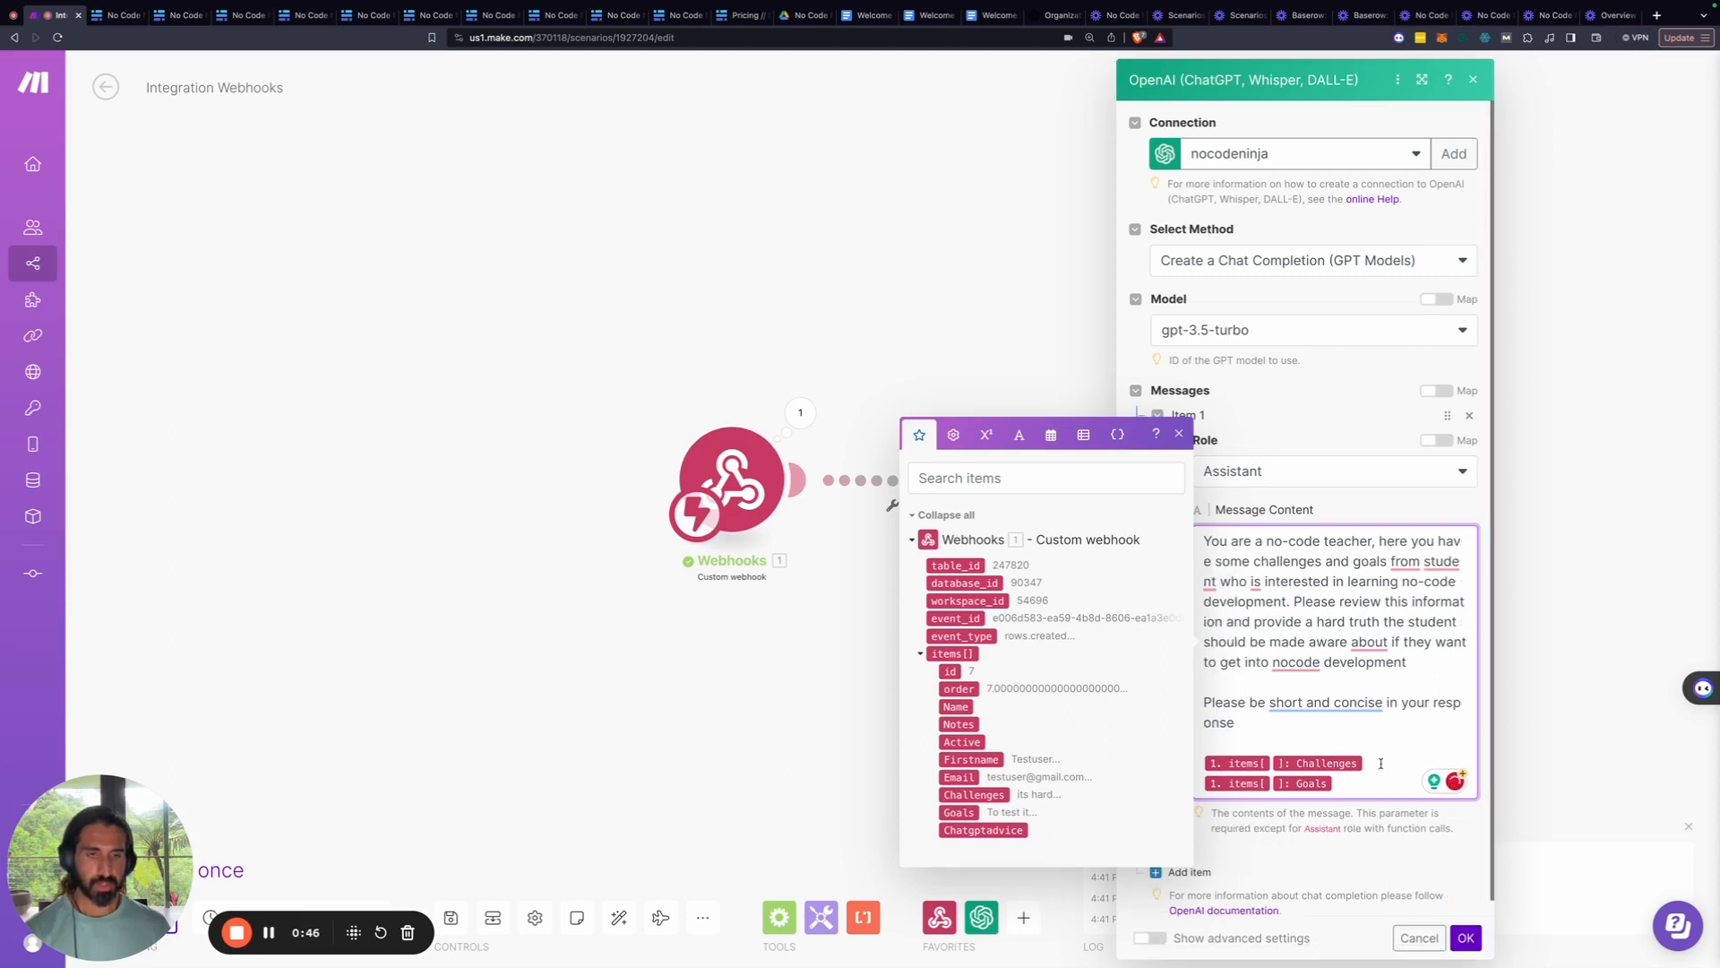
{"action": "left_click", "coordinate": [1464, 936]}
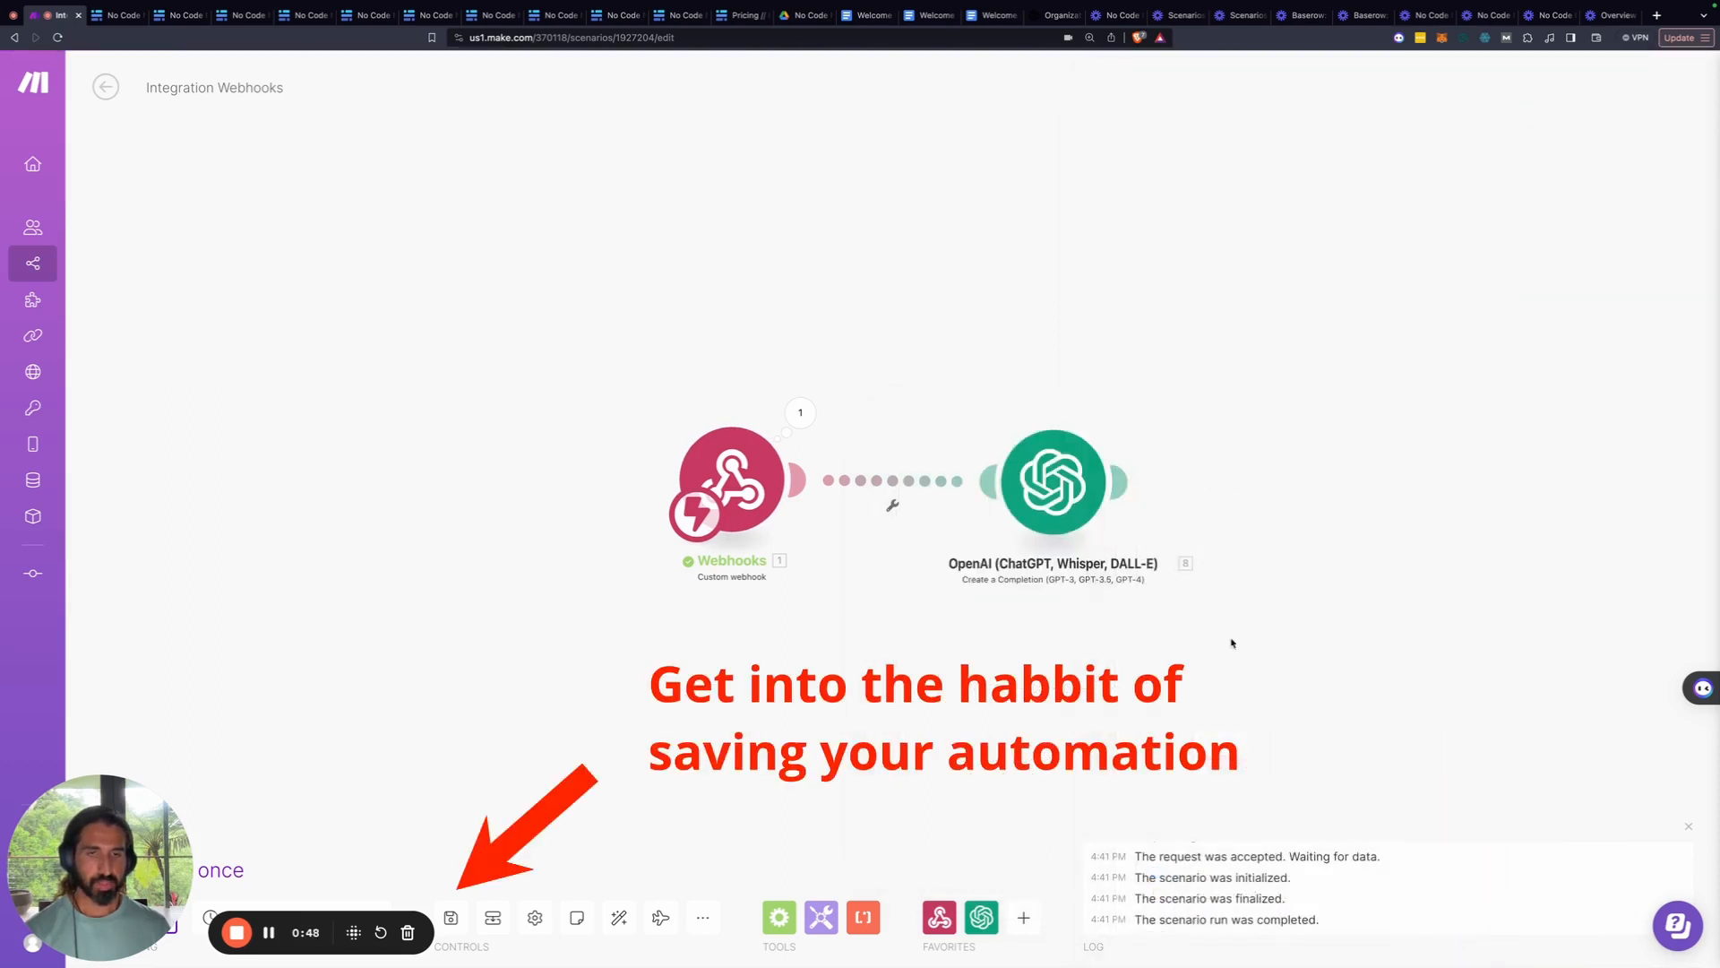
{"action": "left_click", "coordinate": [1062, 494]}
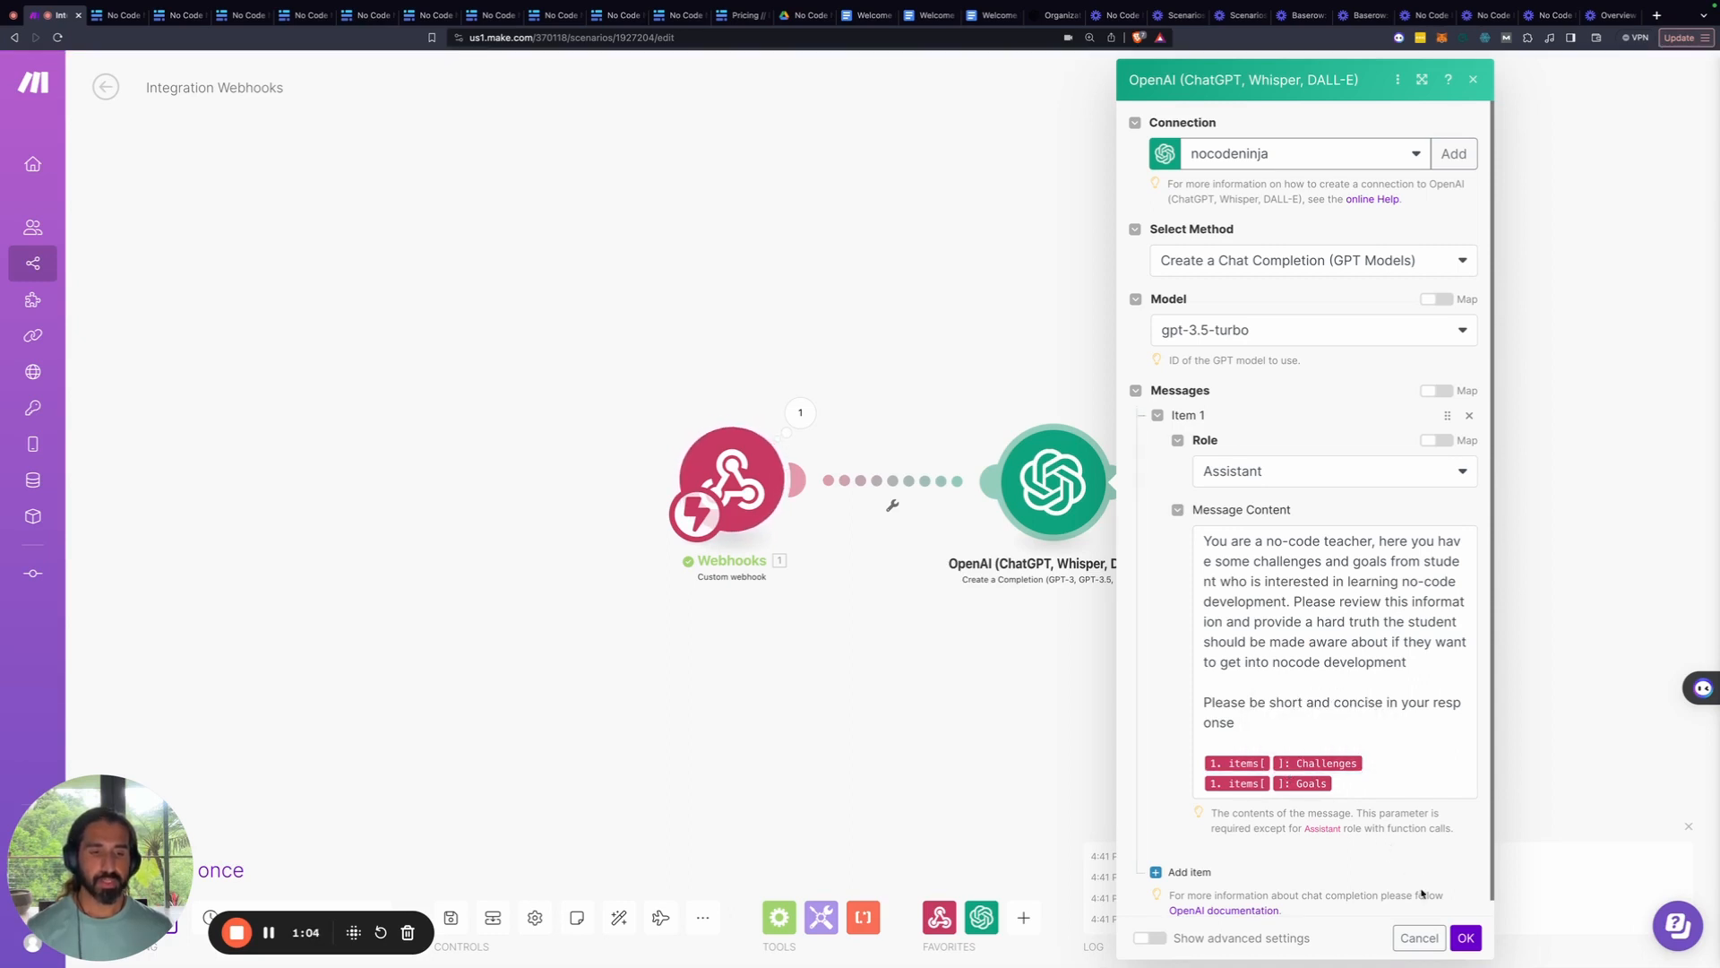
{"action": "left_click", "coordinate": [1465, 938]}
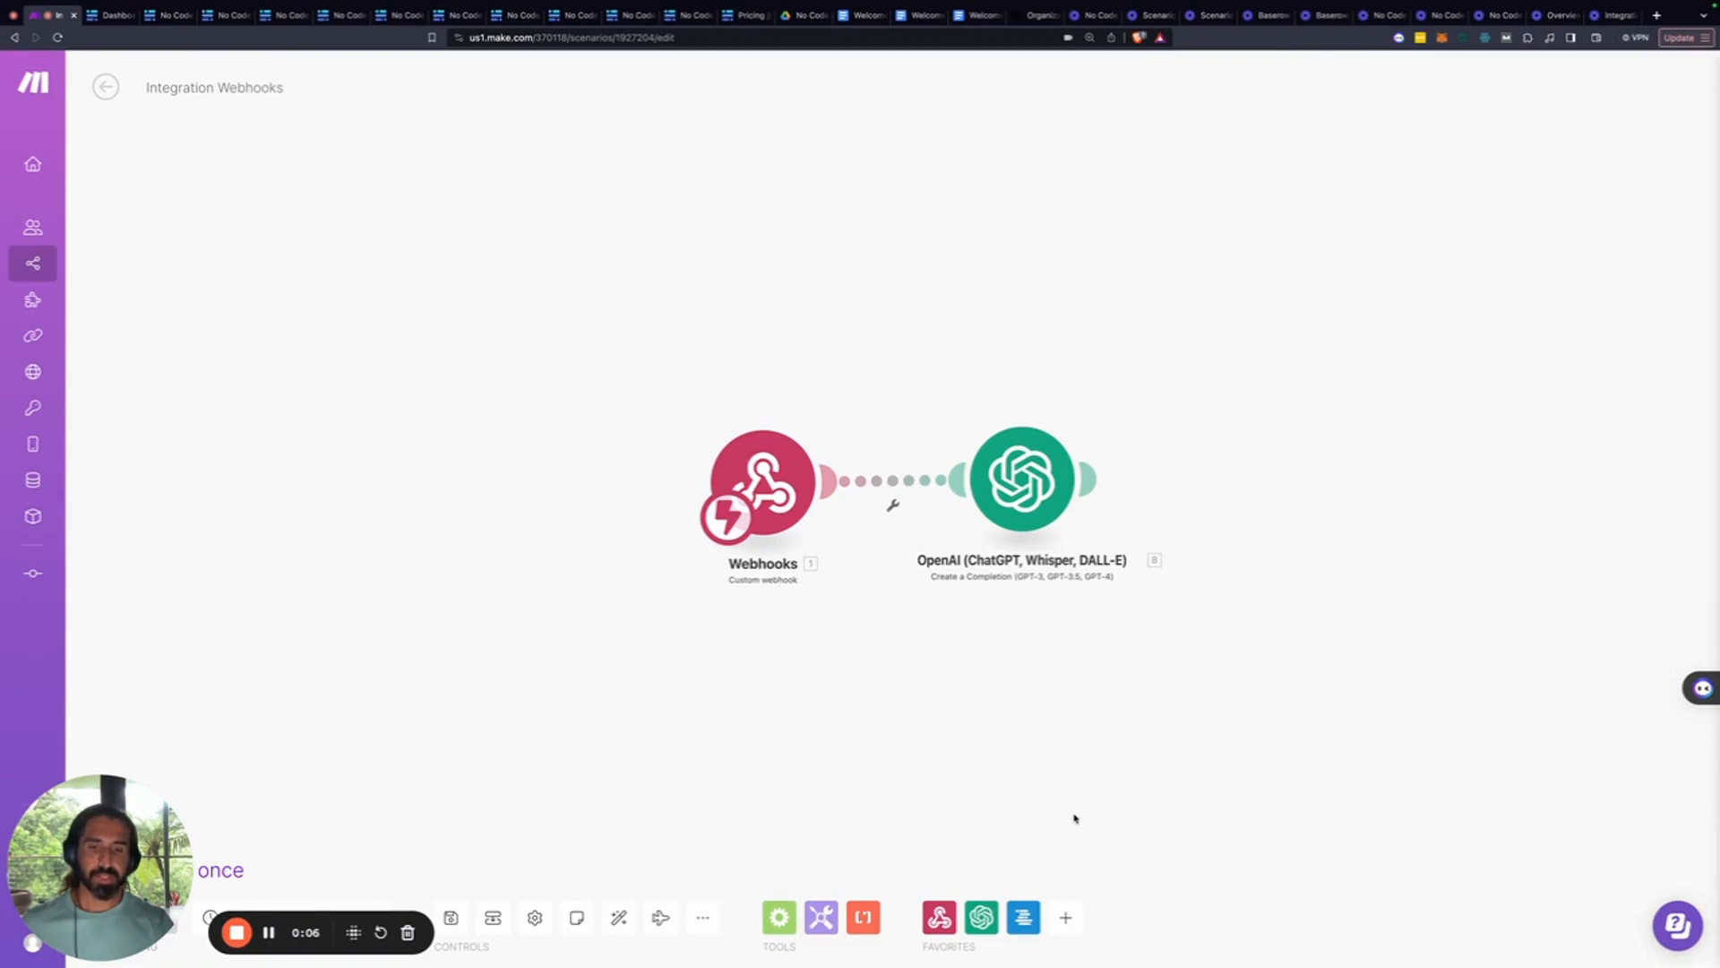
Link a Baserow Update a Row module after OpenAI and begin a new Baserow connection
{"action": "left_click", "coordinate": [1022, 923]}
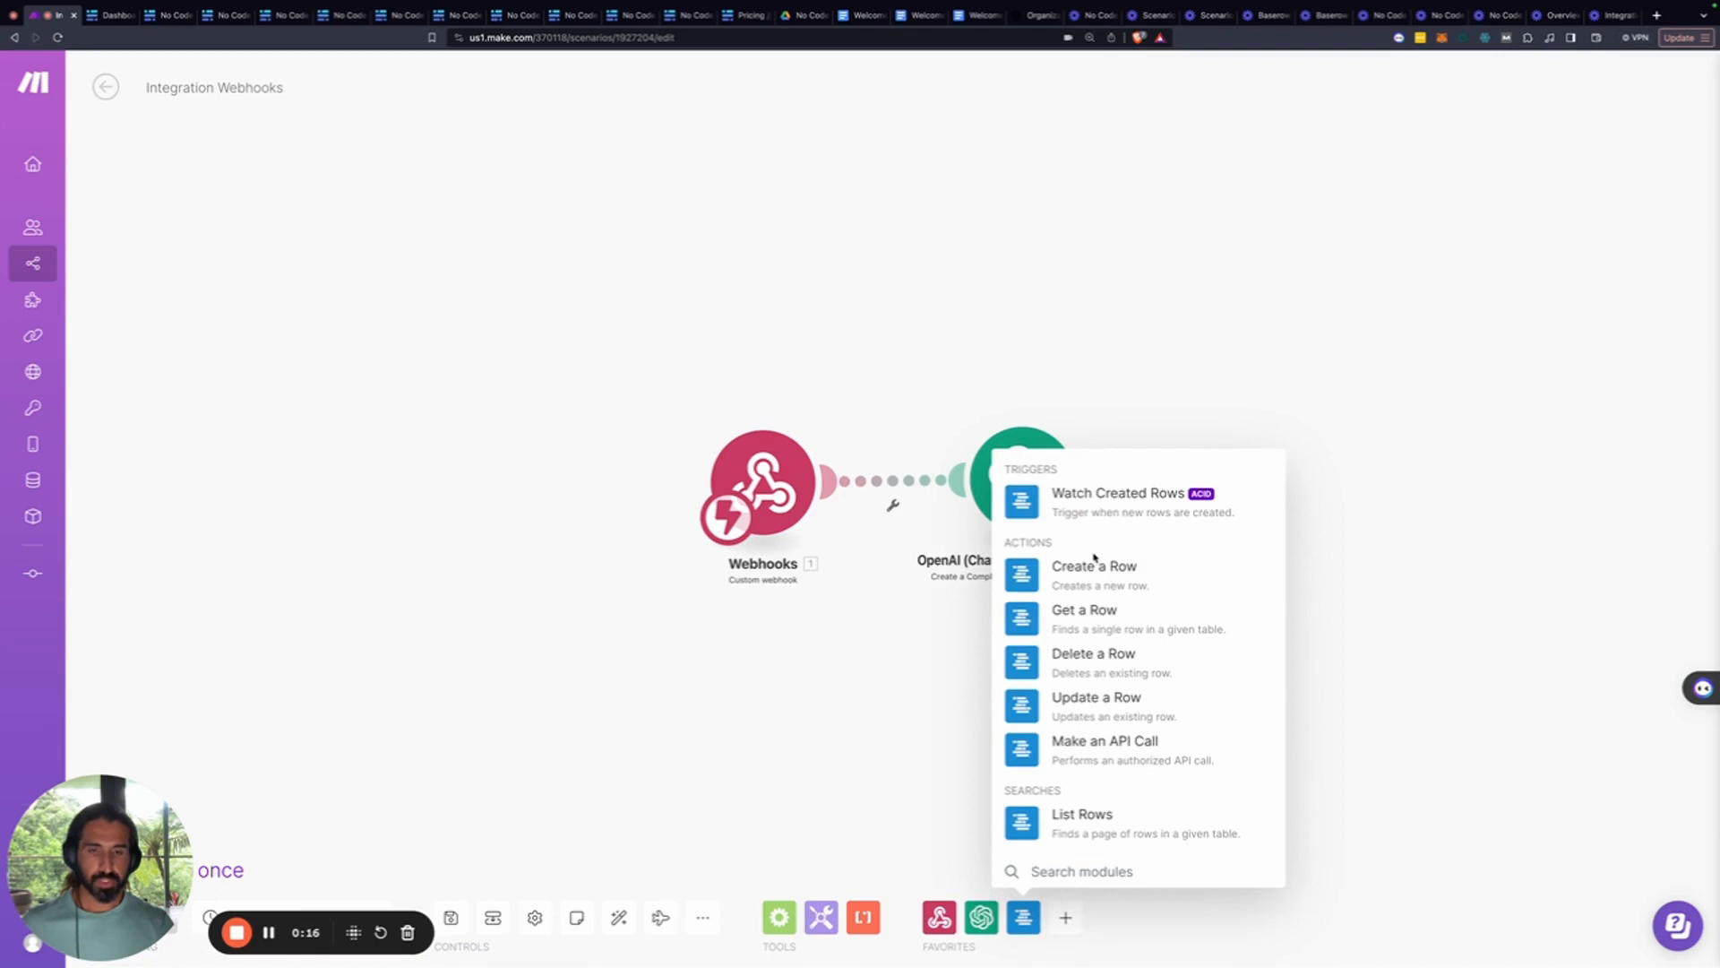
{"action": "left_click", "coordinate": [1037, 715]}
{"action": "left_click_drag", "start_coordinate": [1038, 722], "coordinate": [1290, 499]}
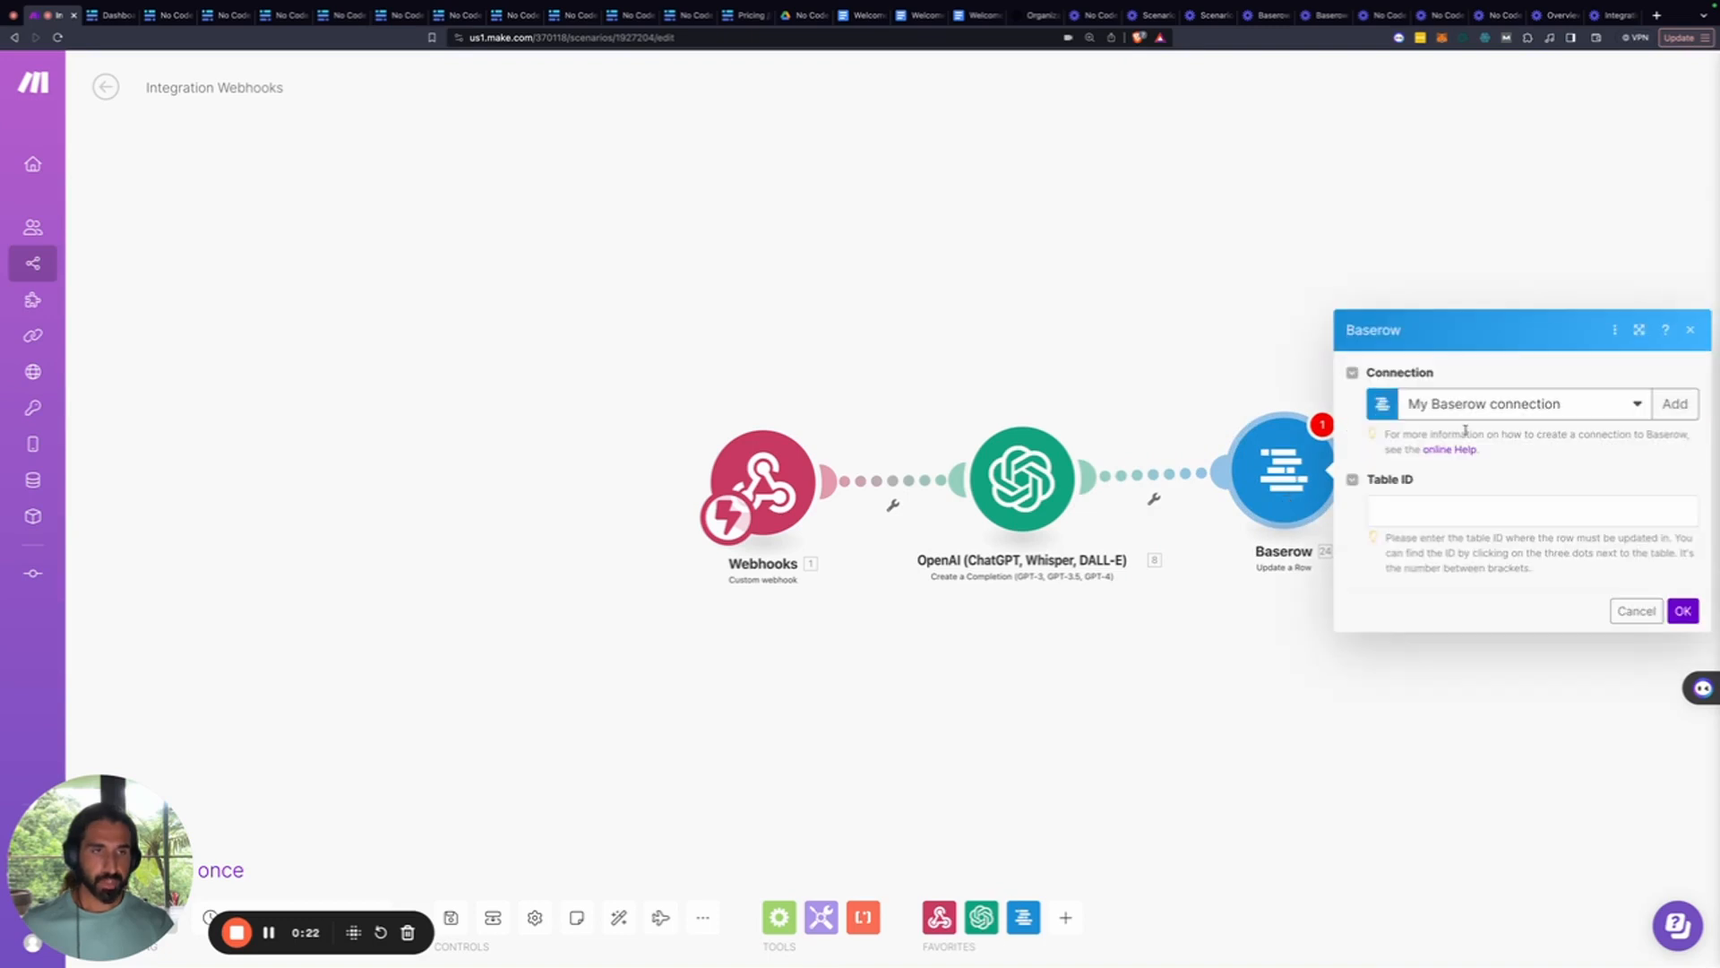
{"action": "left_click", "coordinate": [1672, 404]}
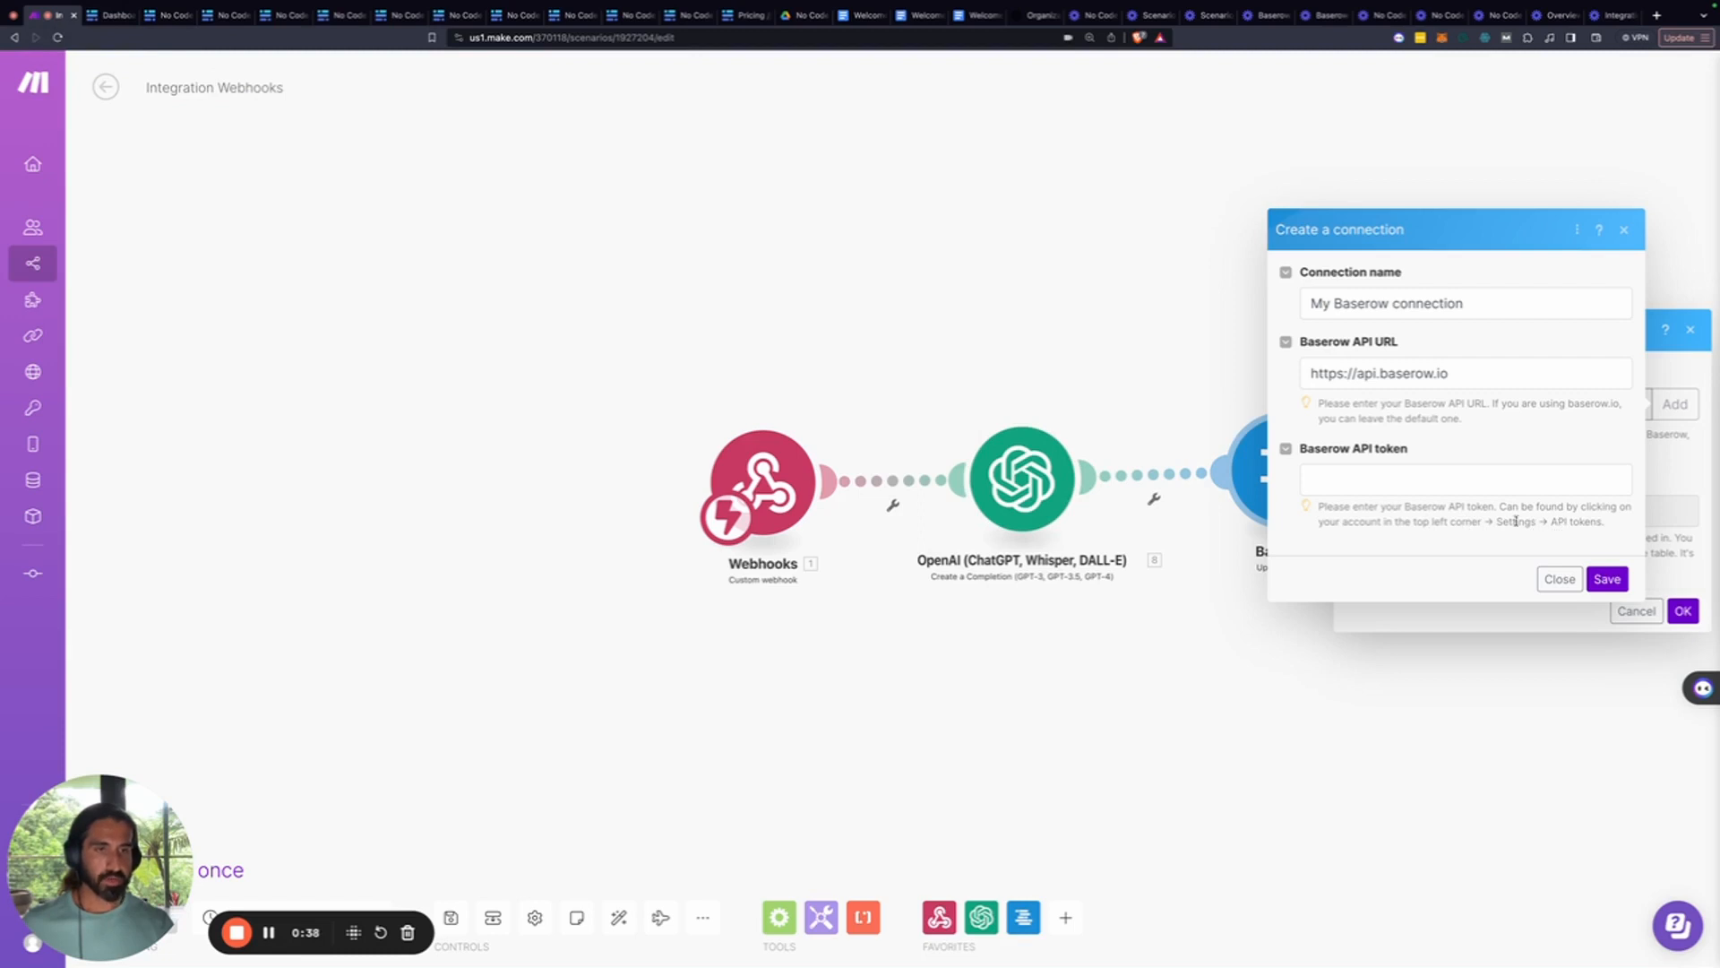
{"action": "left_click", "coordinate": [115, 15]}
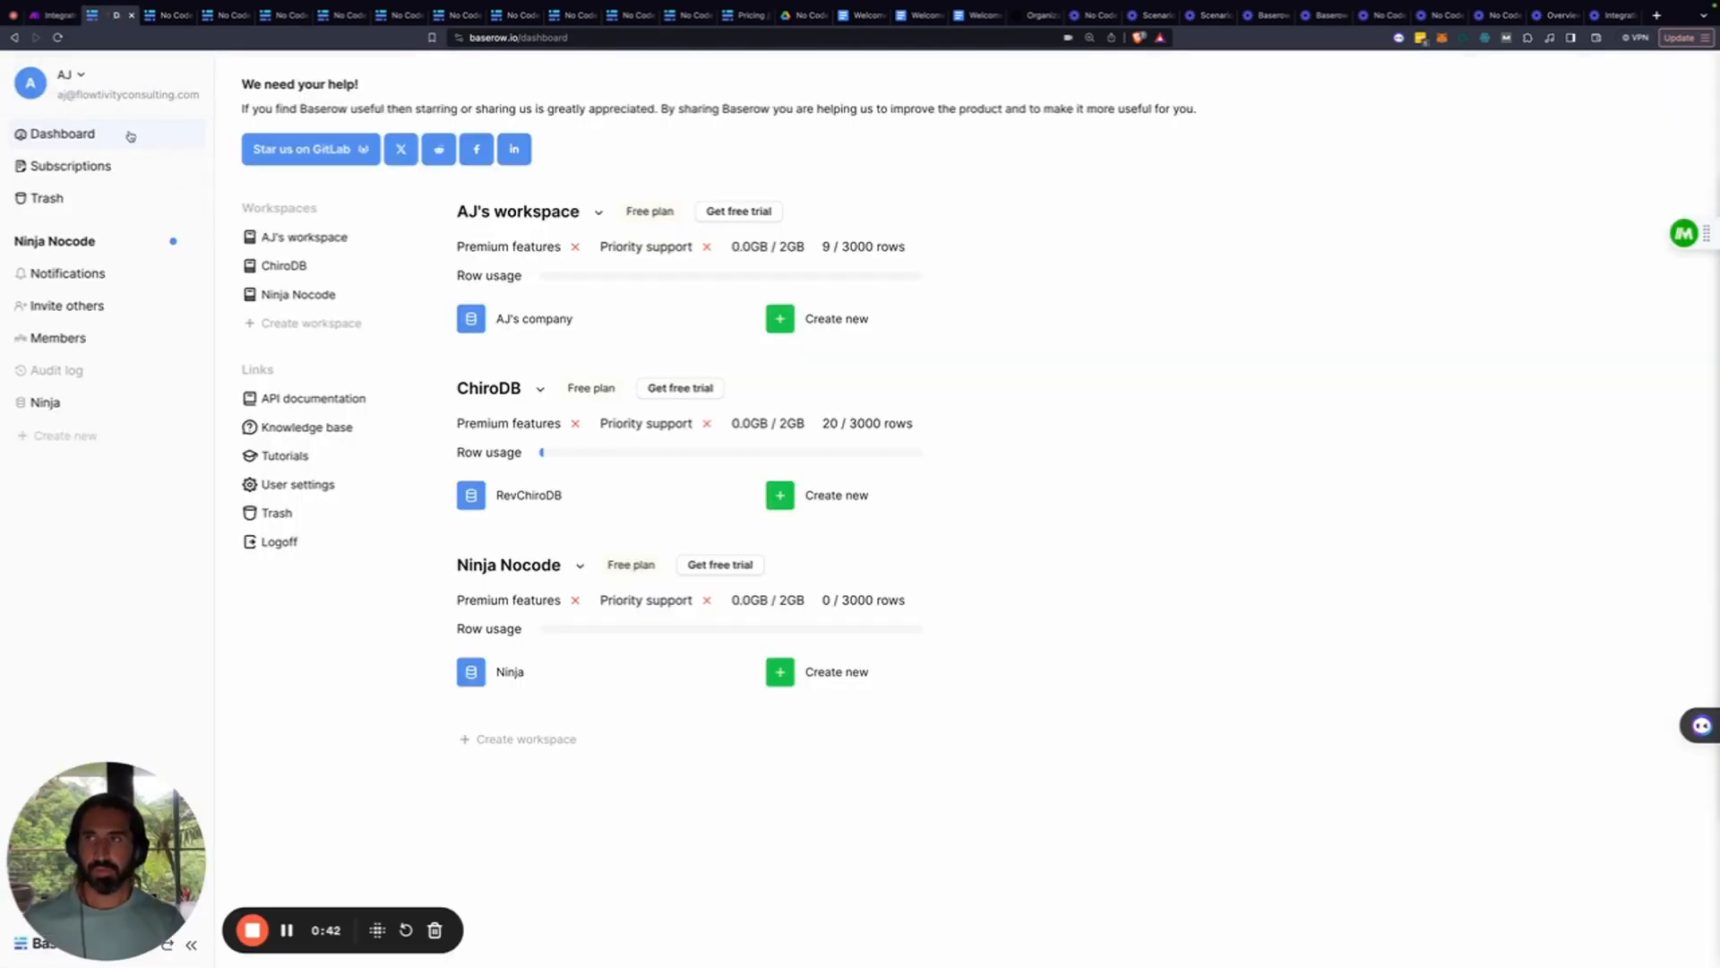
In account settings, create a database token named Ninja for the Ninja Nocode workspace
{"action": "left_click", "coordinate": [81, 76]}
{"action": "left_click", "coordinate": [81, 154]}
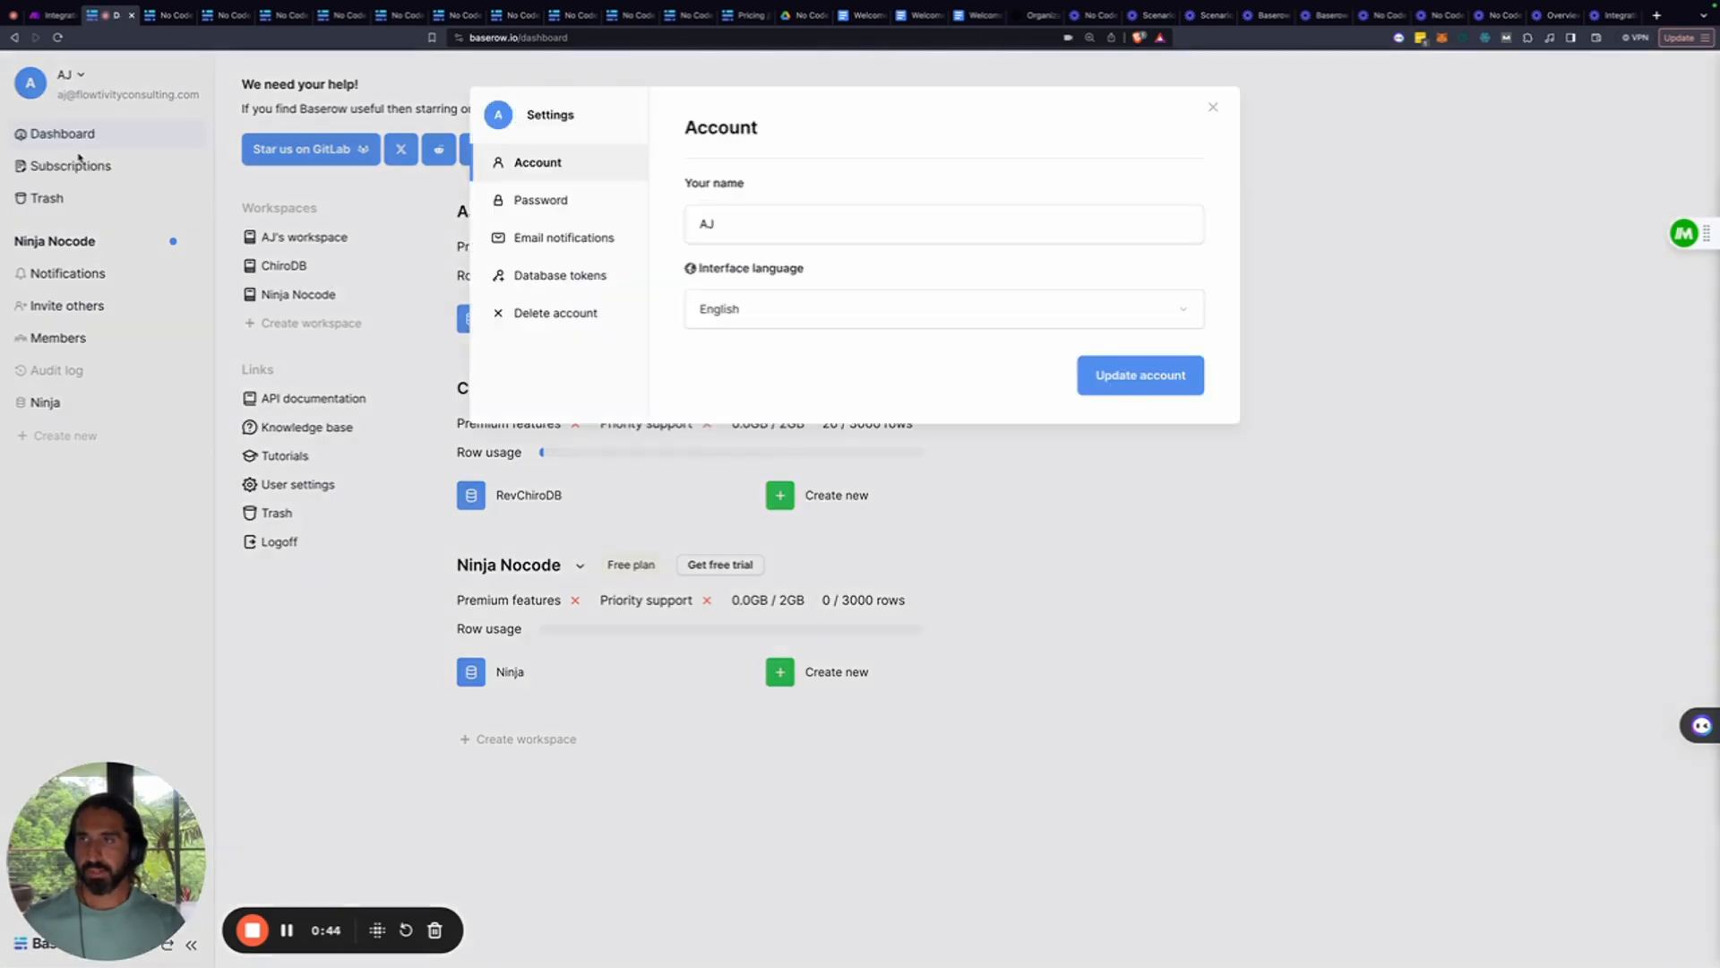
{"action": "left_click", "coordinate": [574, 276]}
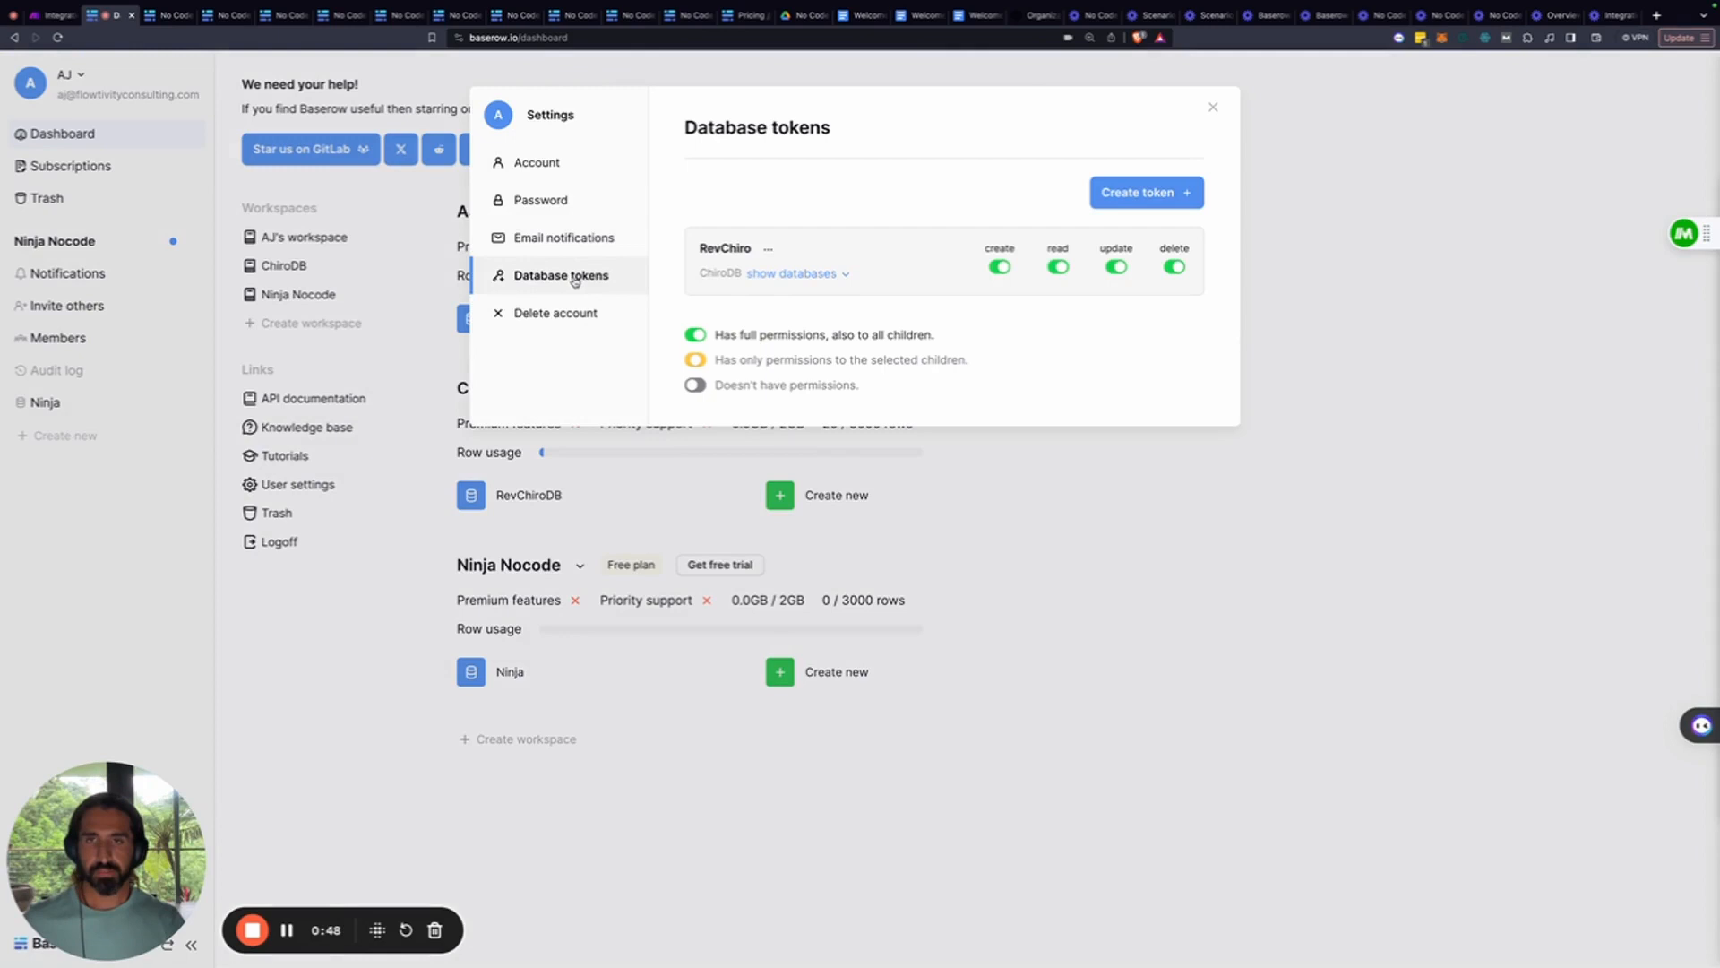
{"action": "left_click", "coordinate": [1147, 192]}
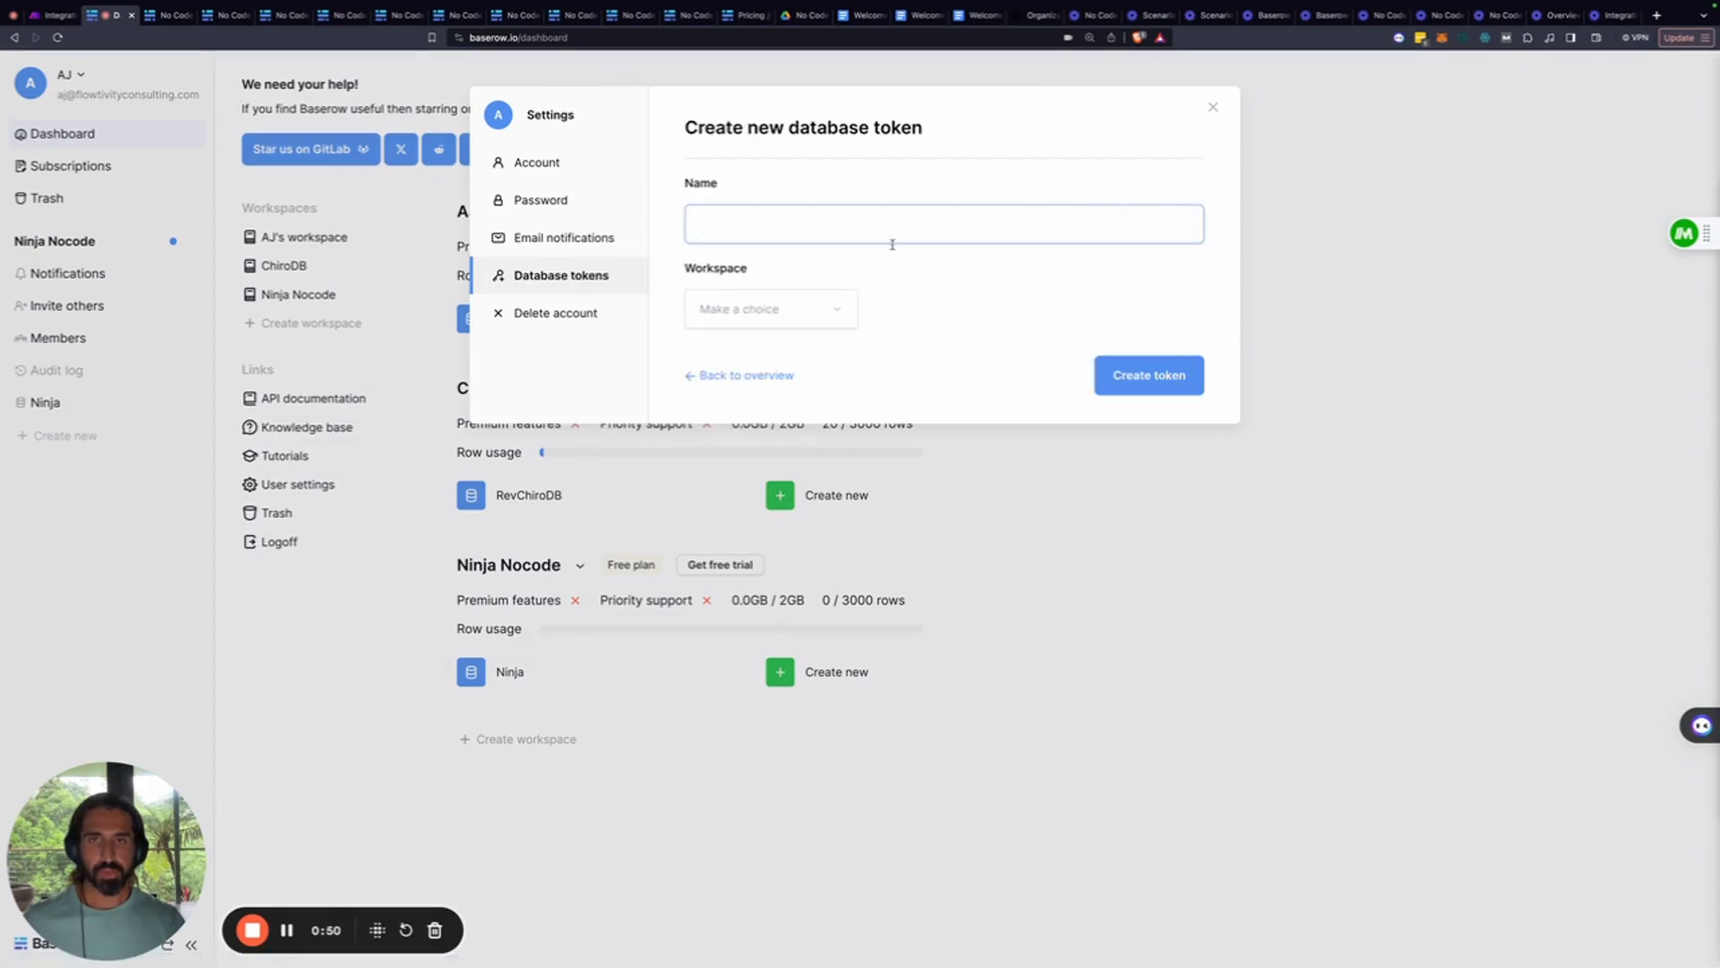
{"action": "type", "text": "Ninja"}
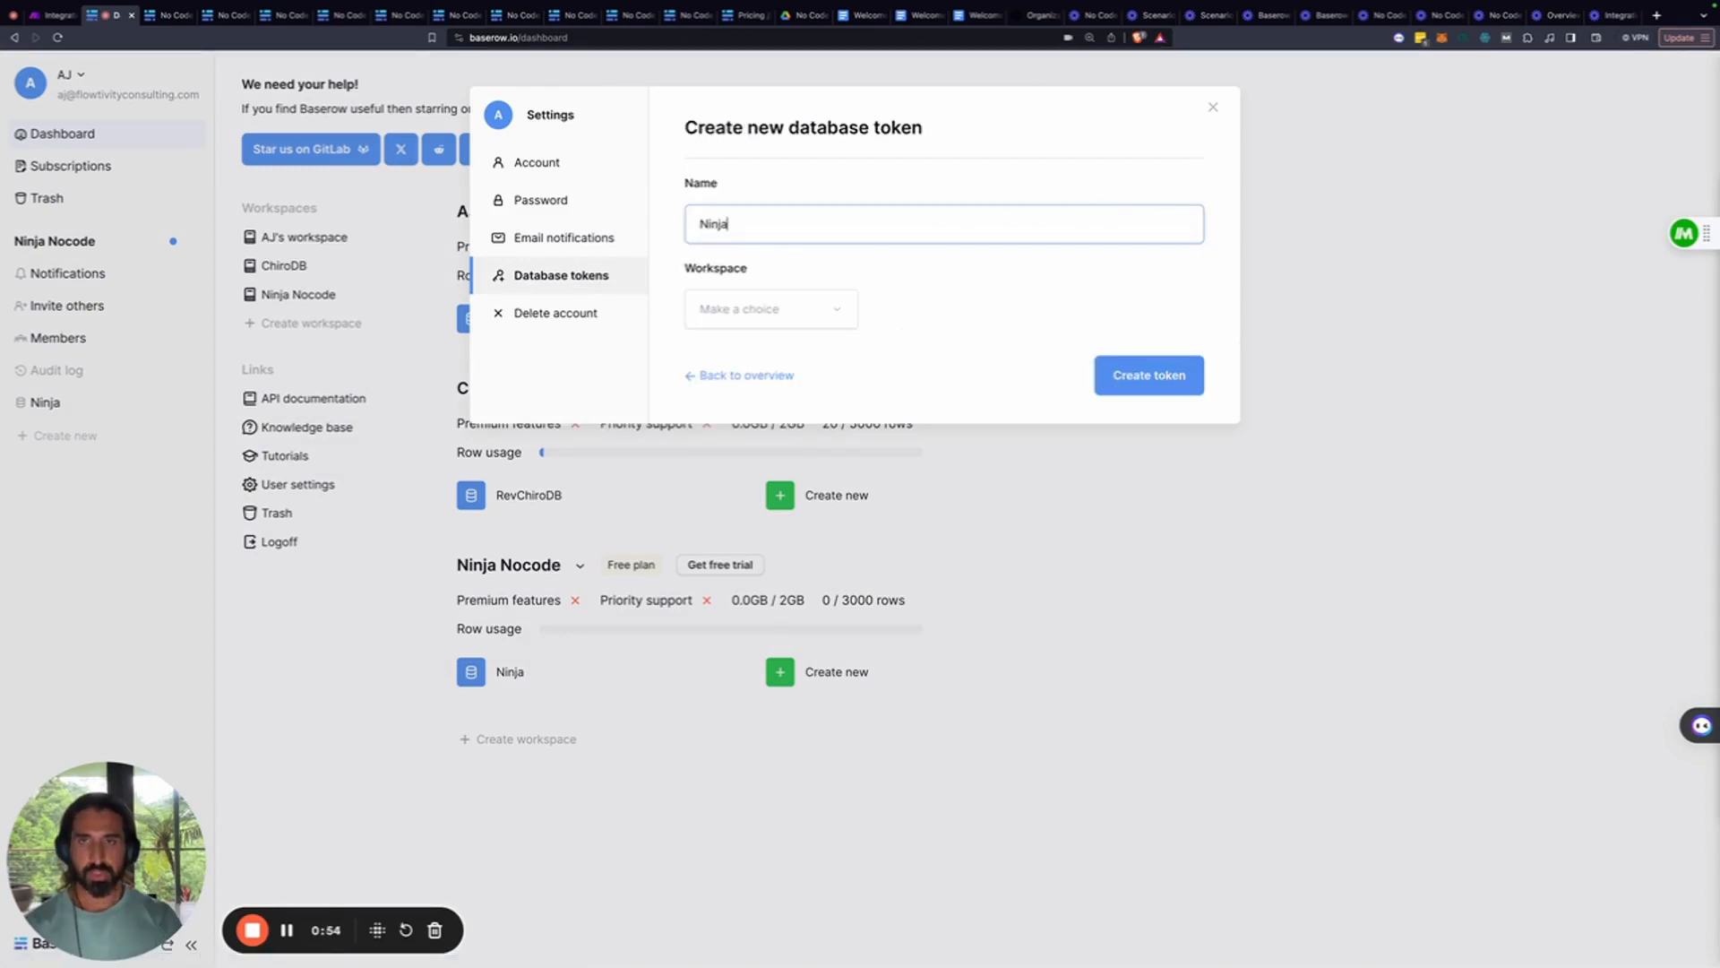
{"action": "left_click", "coordinate": [746, 311]}
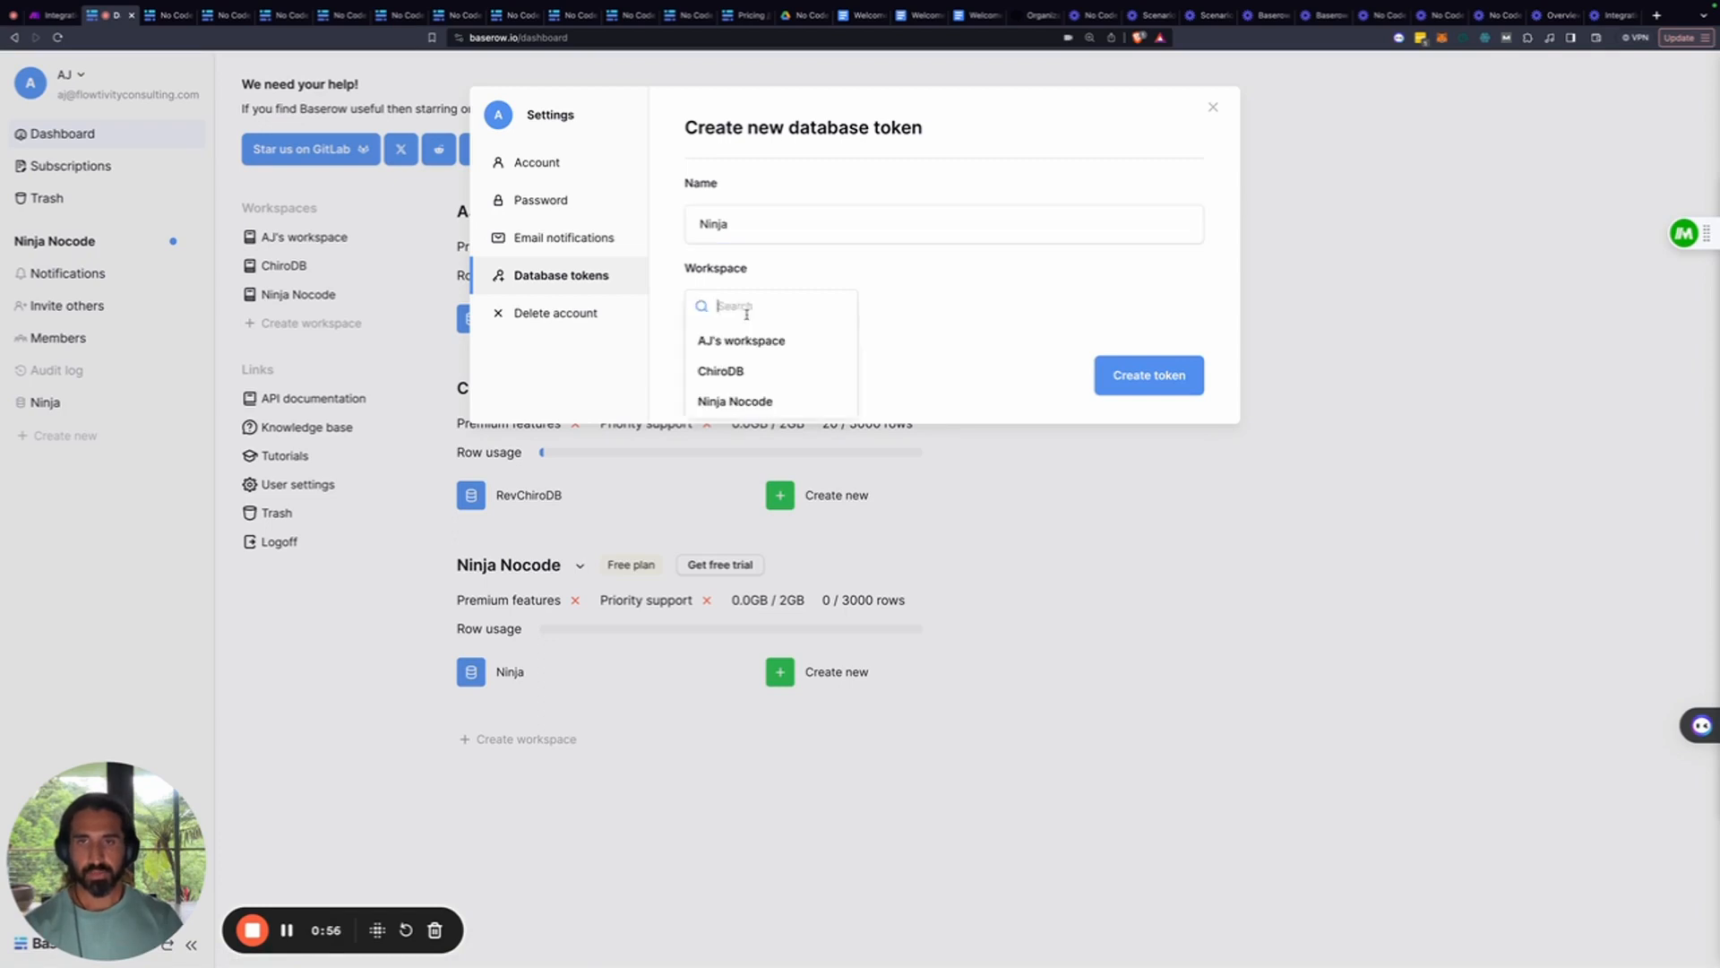
{"action": "left_click", "coordinate": [736, 403]}
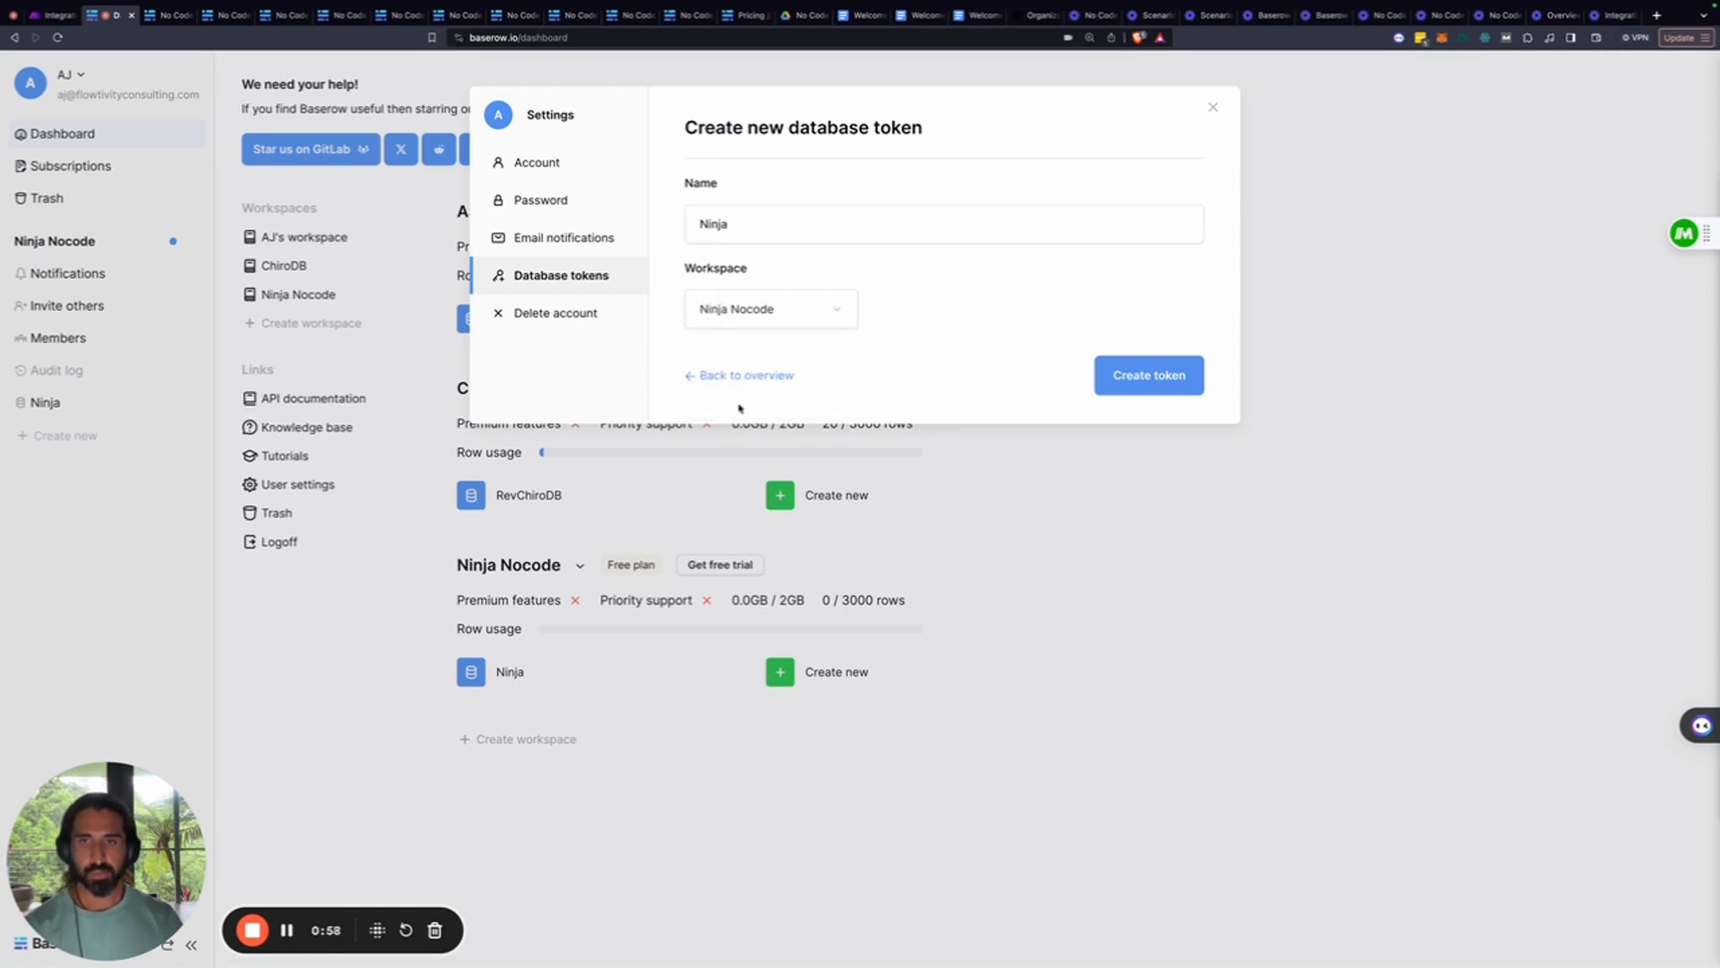
{"action": "left_click", "coordinate": [1124, 387]}
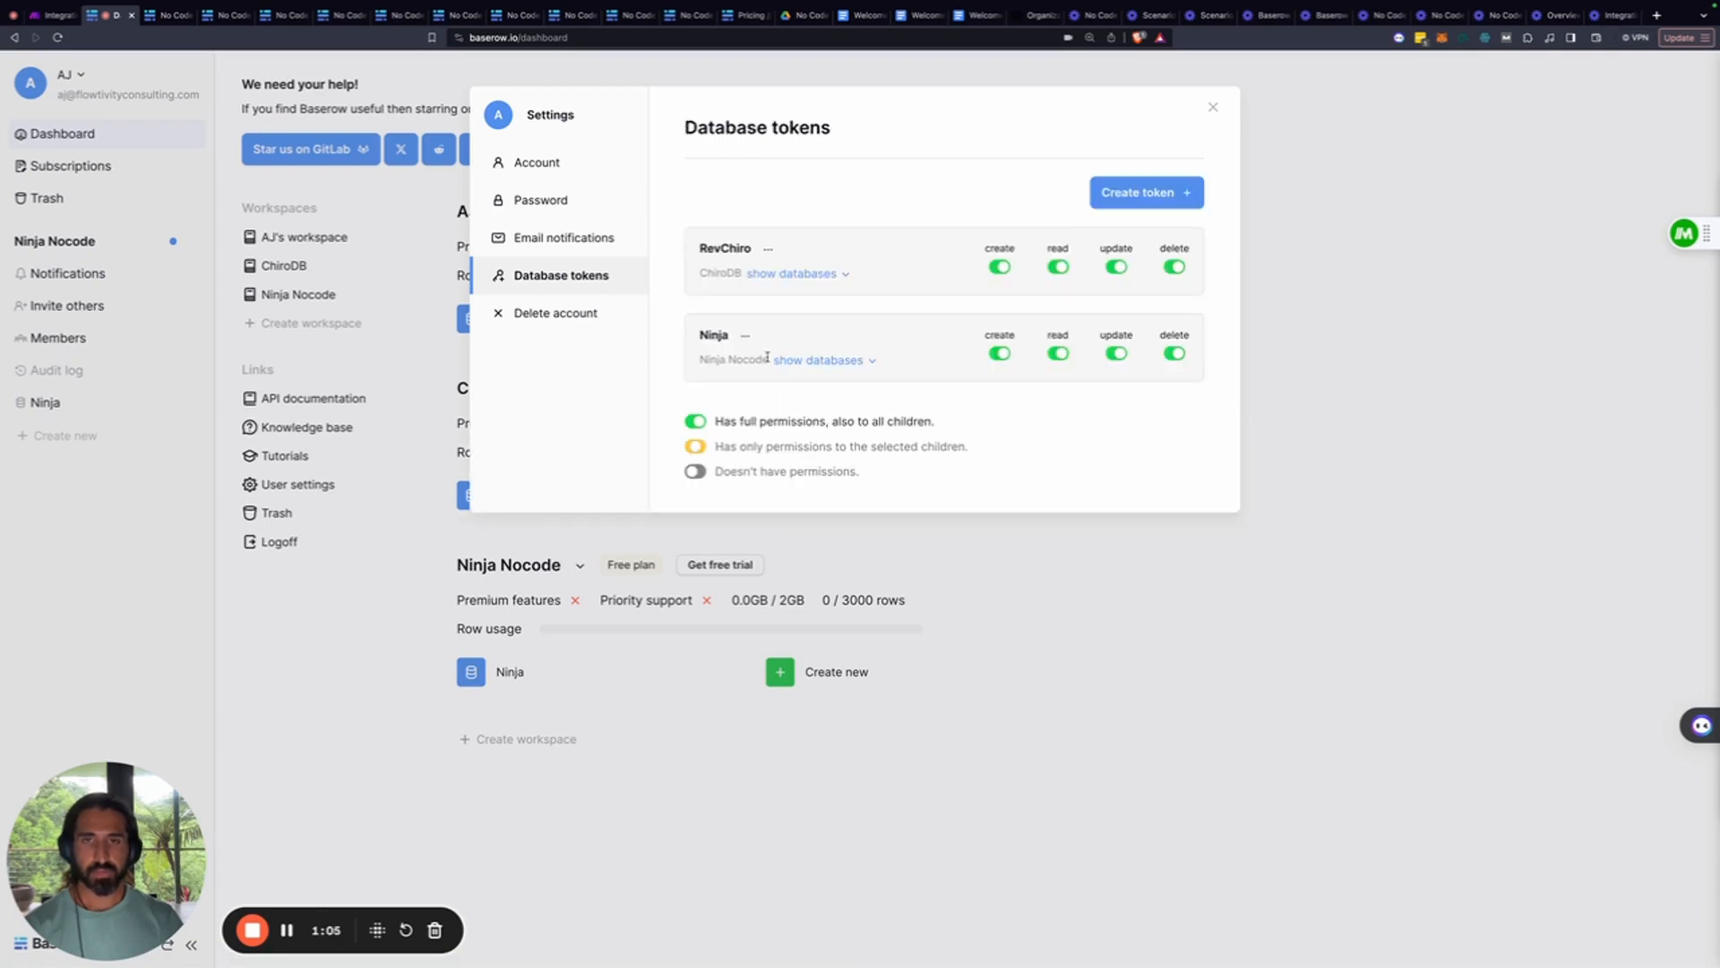
Copy the Ninja token's value from its details
{"action": "left_click", "coordinate": [744, 335]}
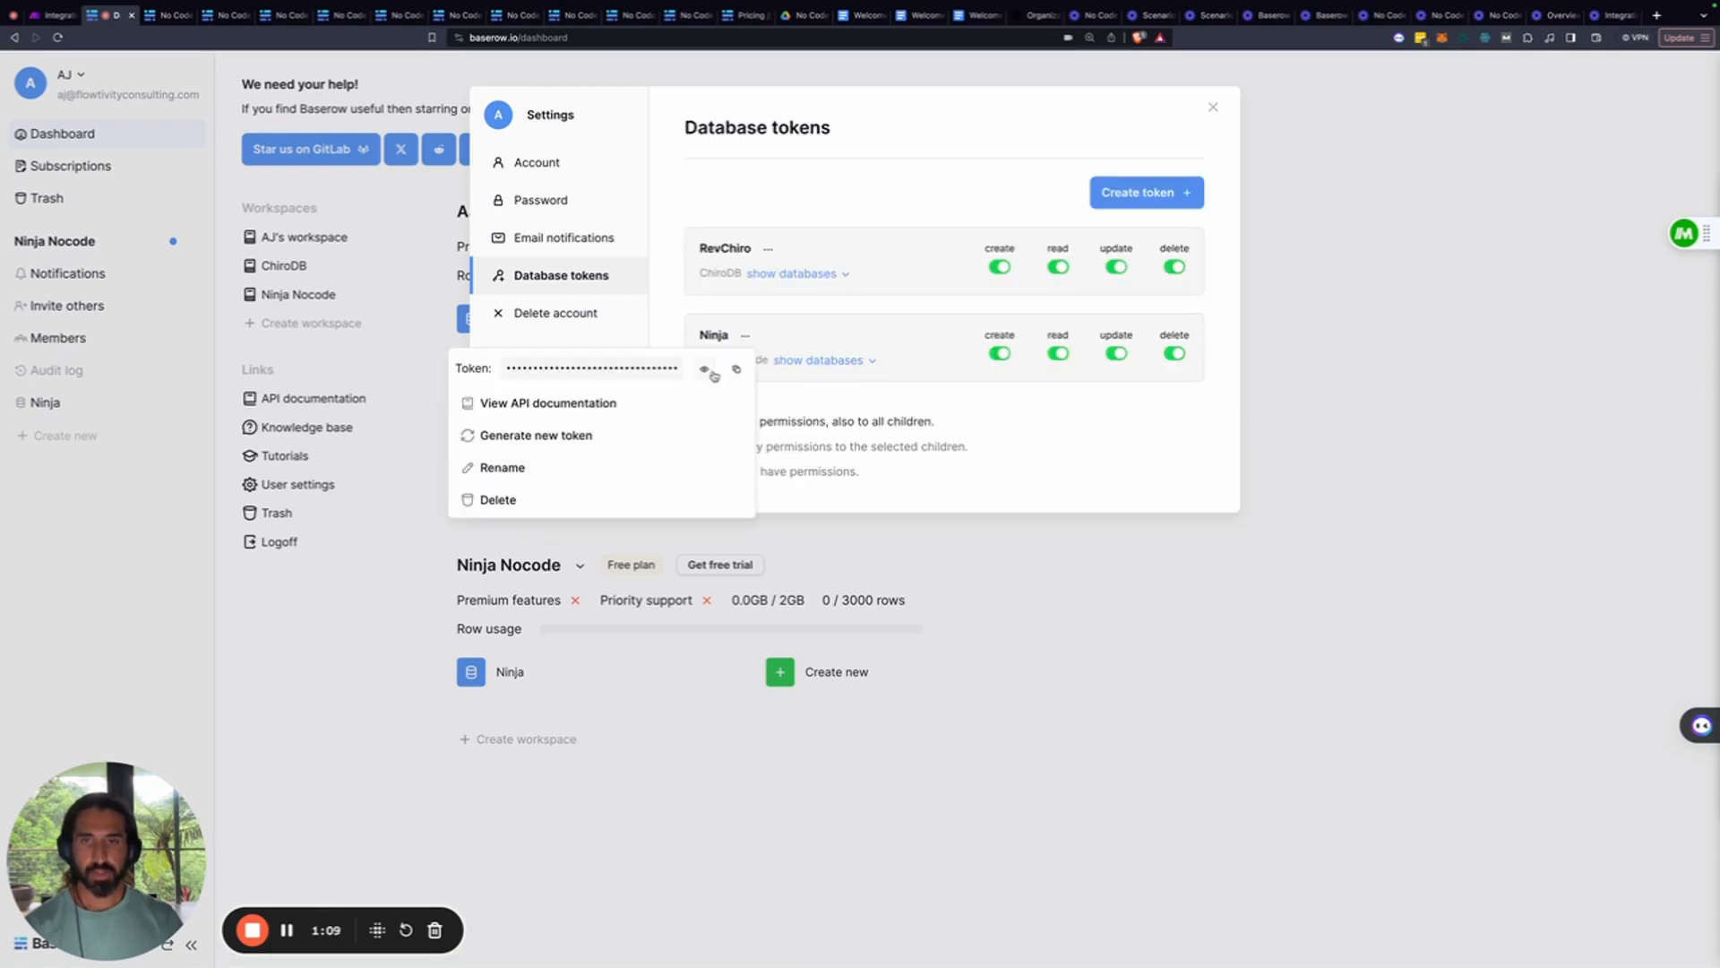
{"action": "left_click", "coordinate": [733, 370]}
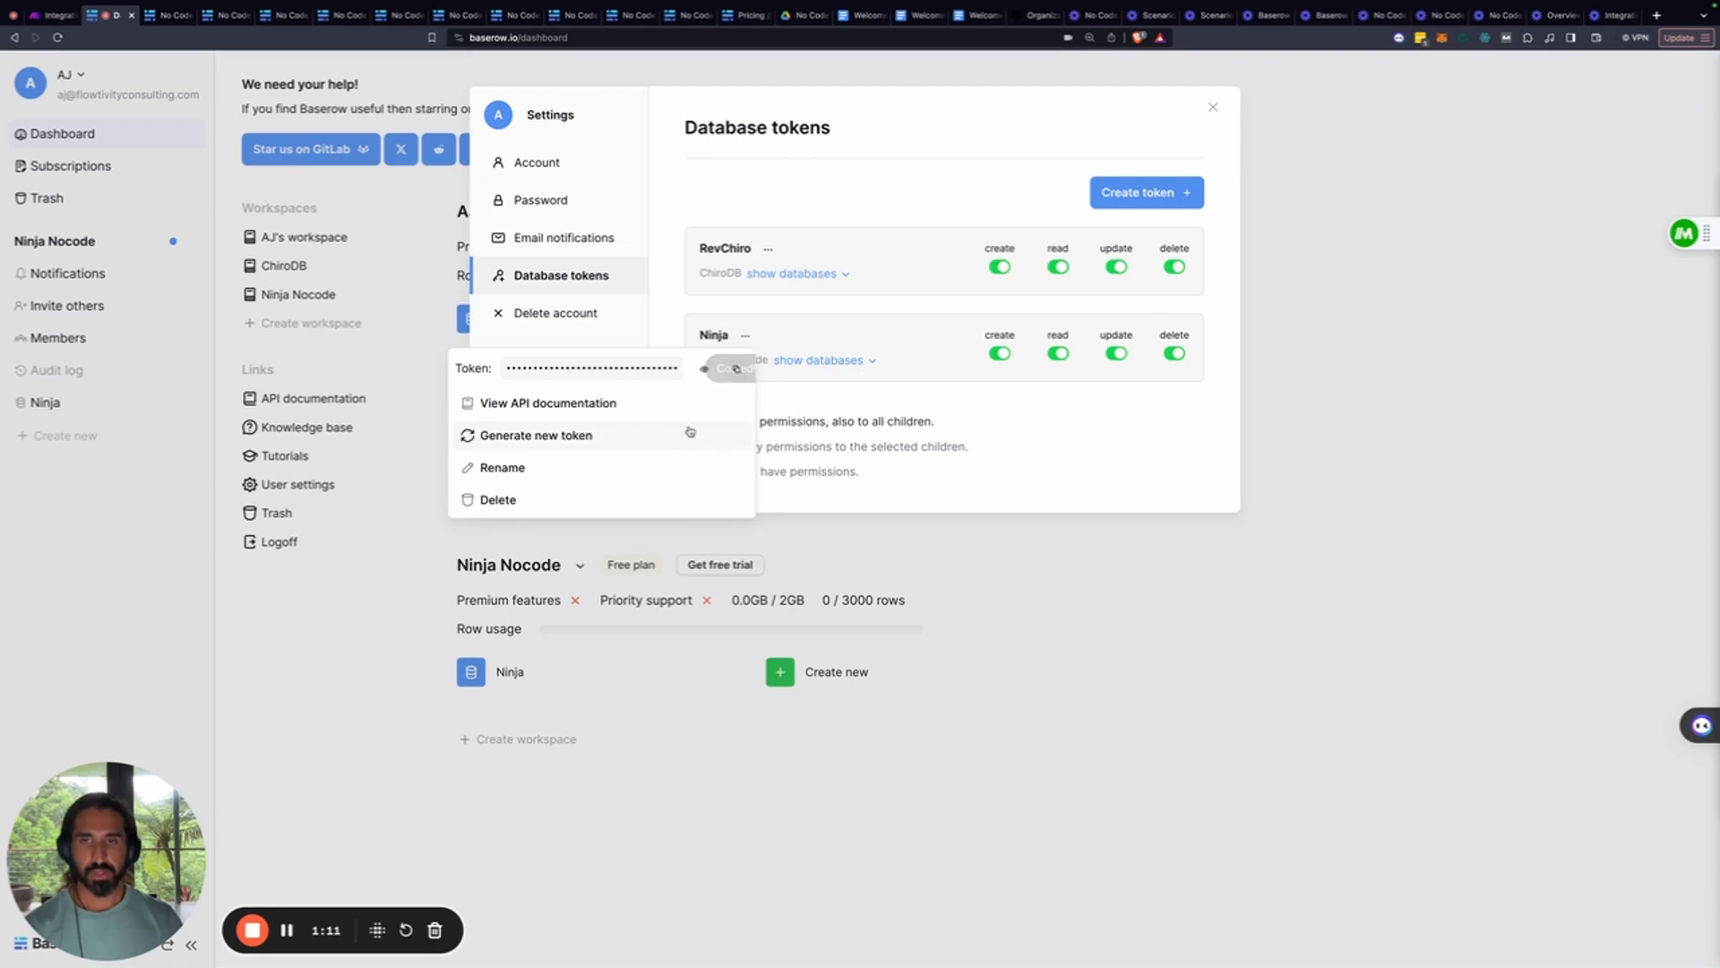
{"action": "left_click", "coordinate": [55, 15]}
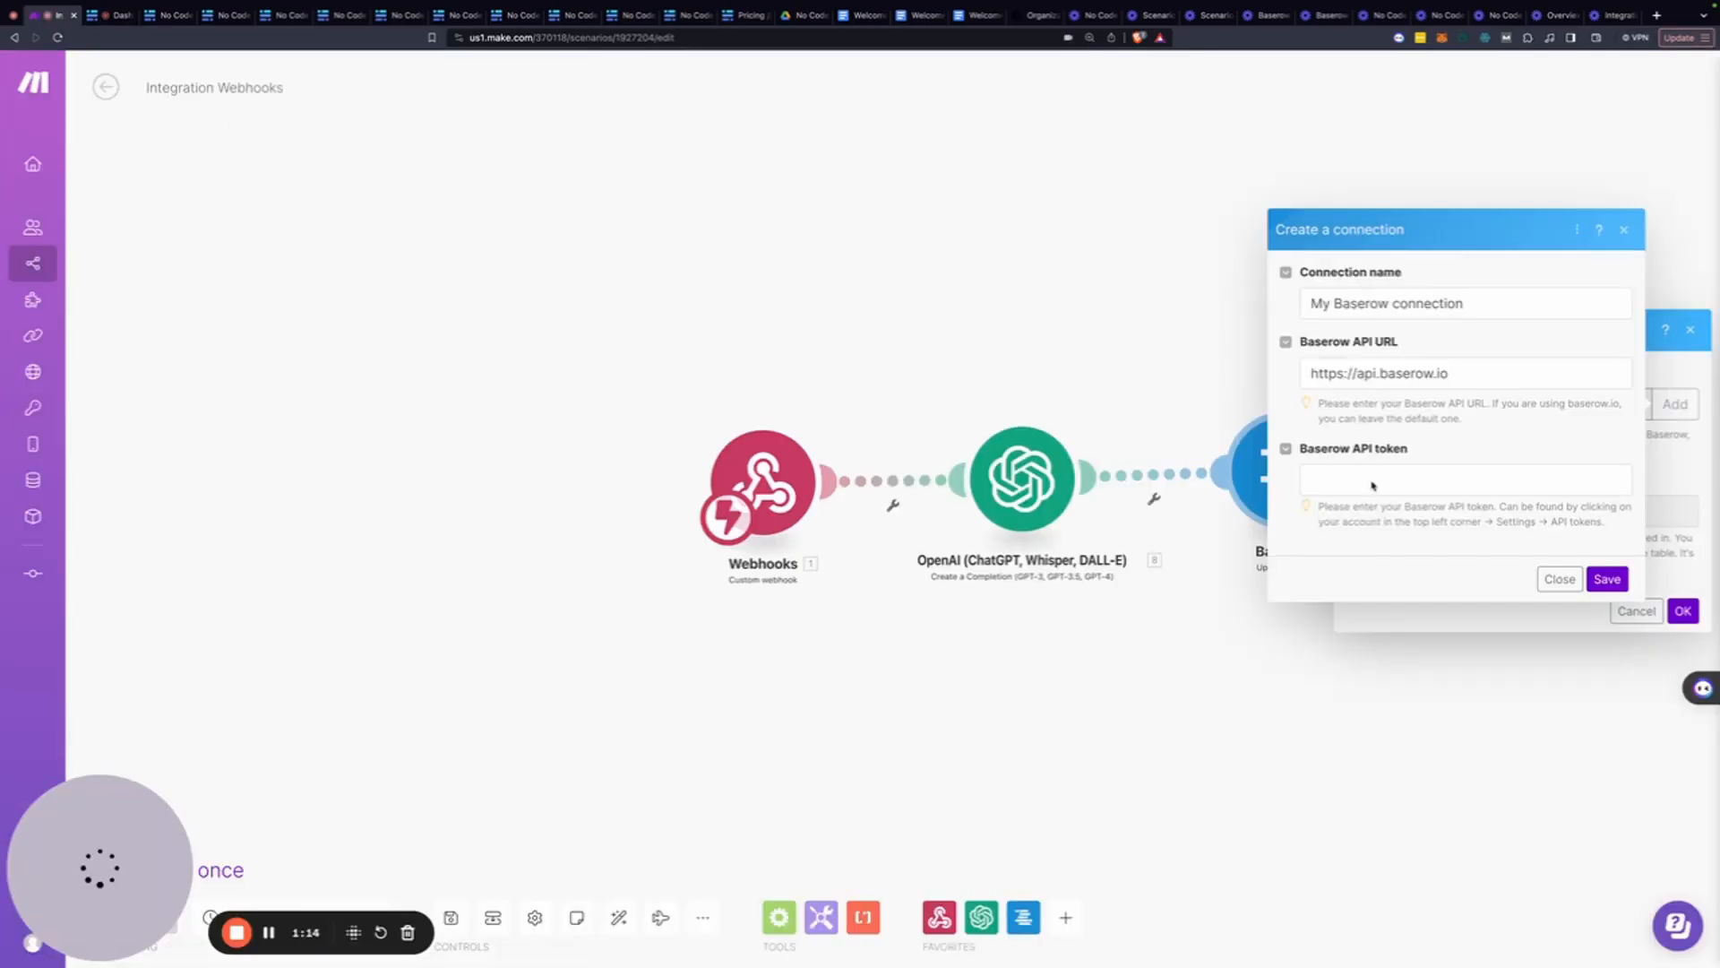
Paste the Baserow API token and save the new connection
{"action": "left_click", "coordinate": [1372, 483]}
{"action": "key", "text": "super+v"}
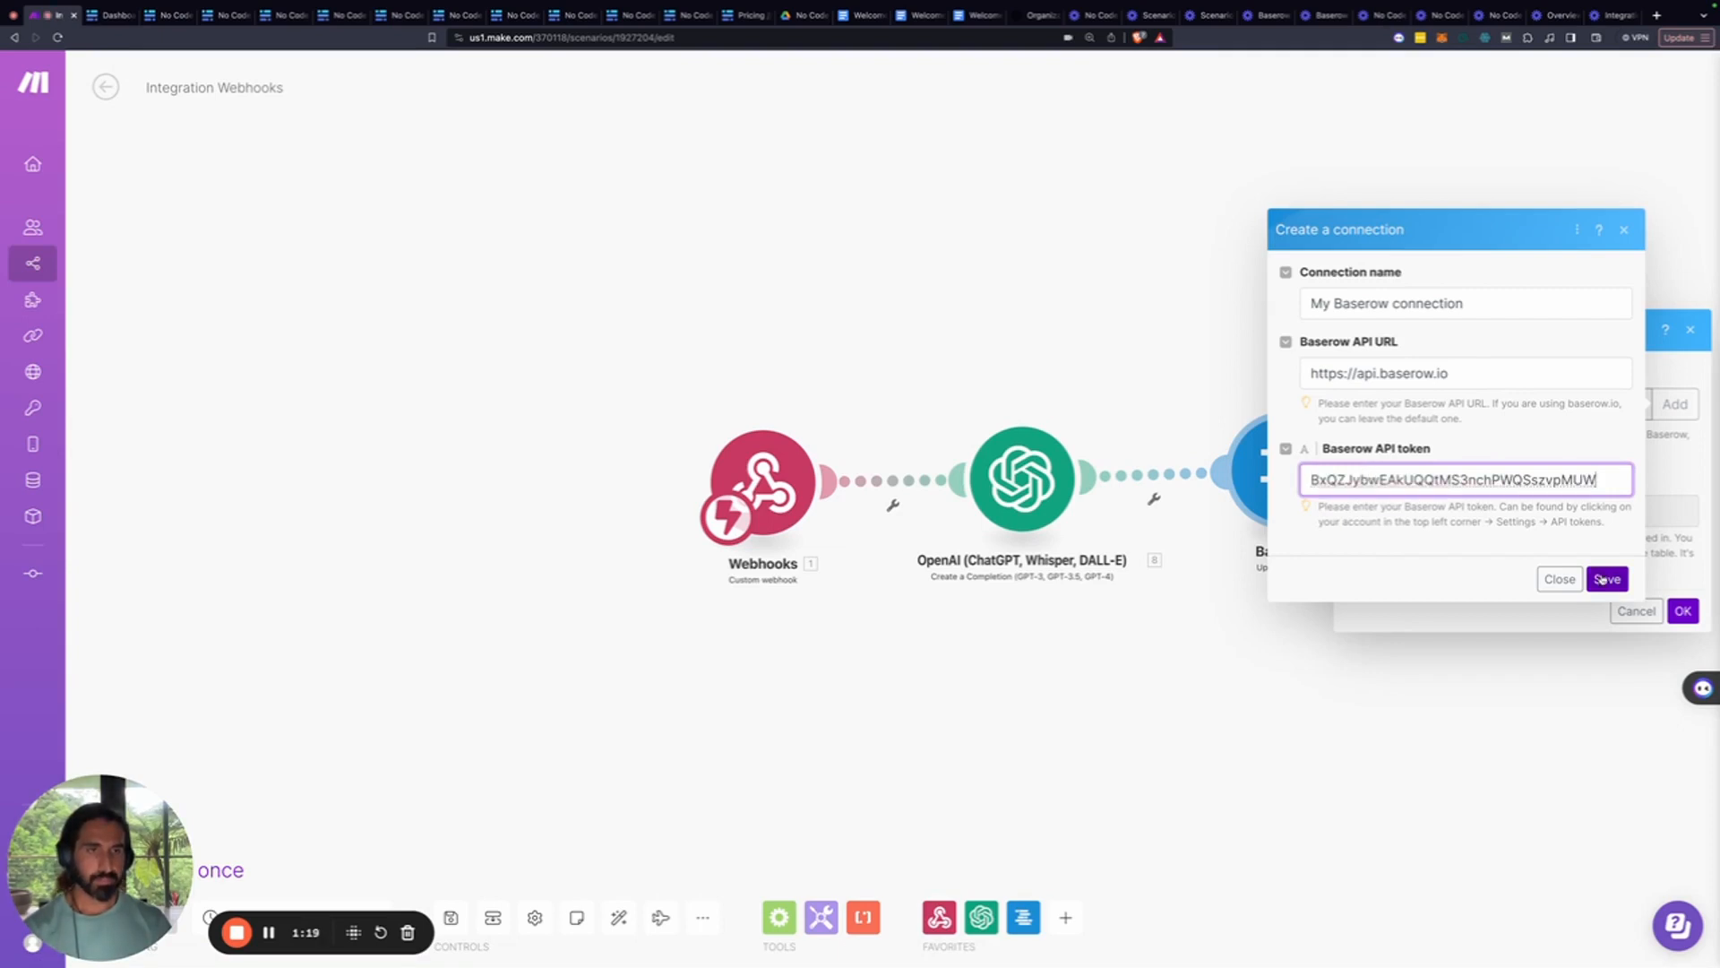
{"action": "left_click", "coordinate": [1606, 578]}
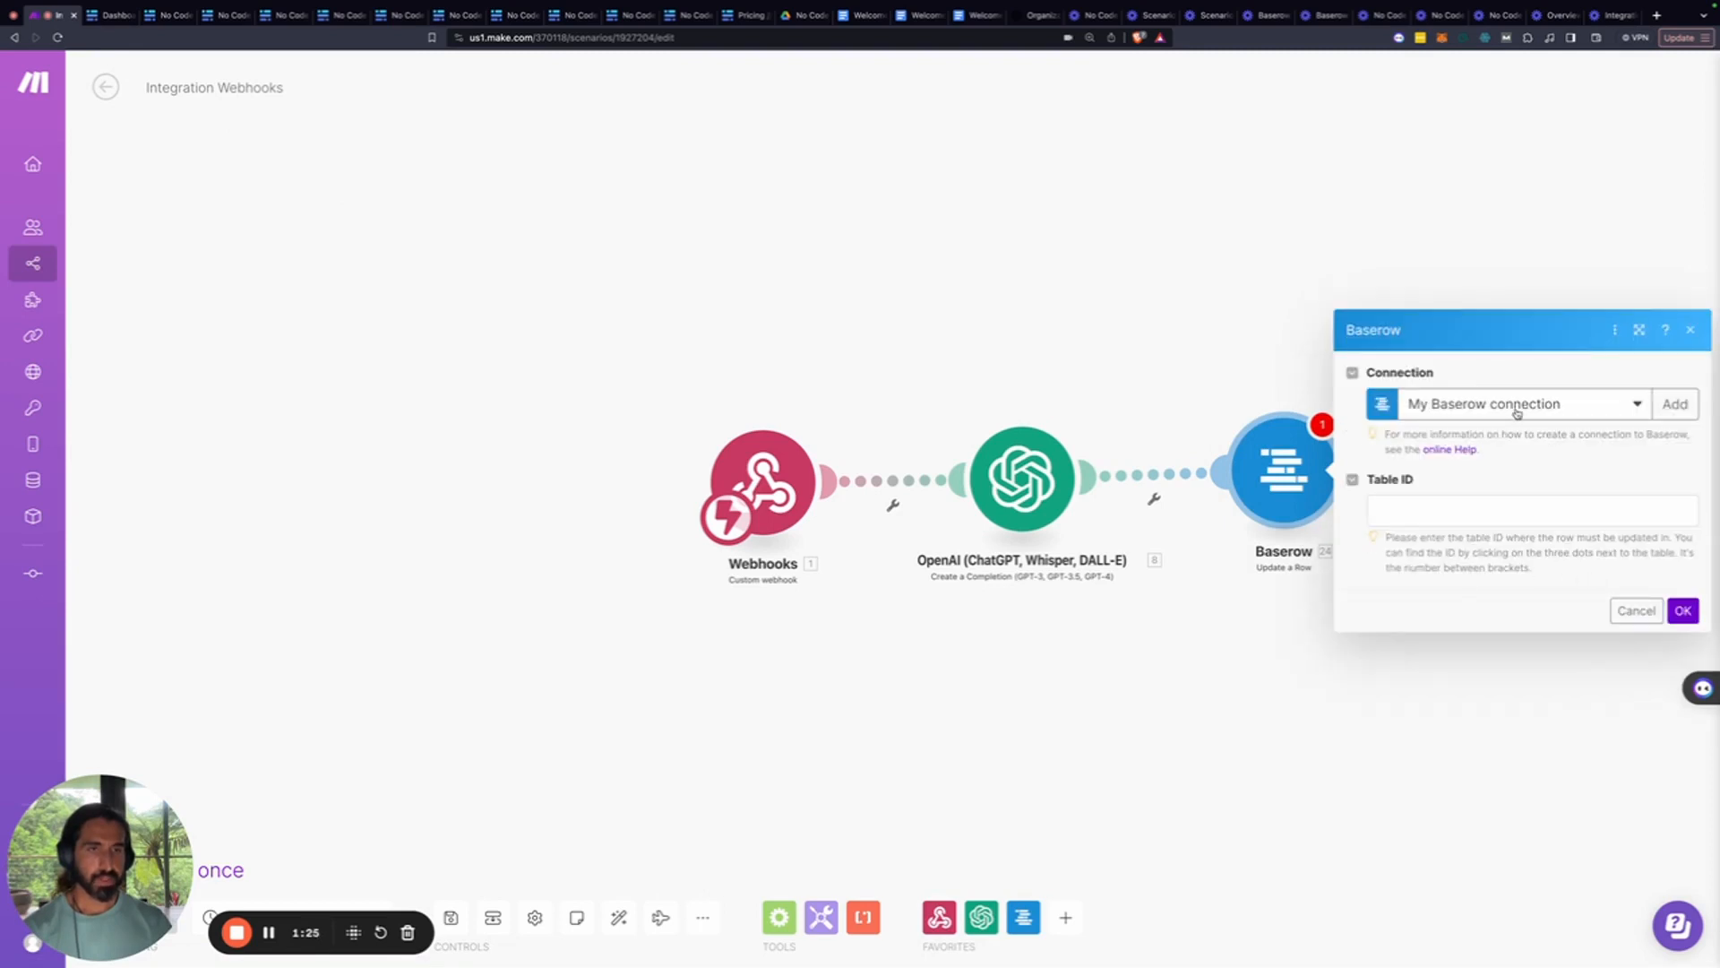
Look into the Table ID field, checking the webhook item fields and the hint on finding it
{"action": "left_click", "coordinate": [1443, 513]}
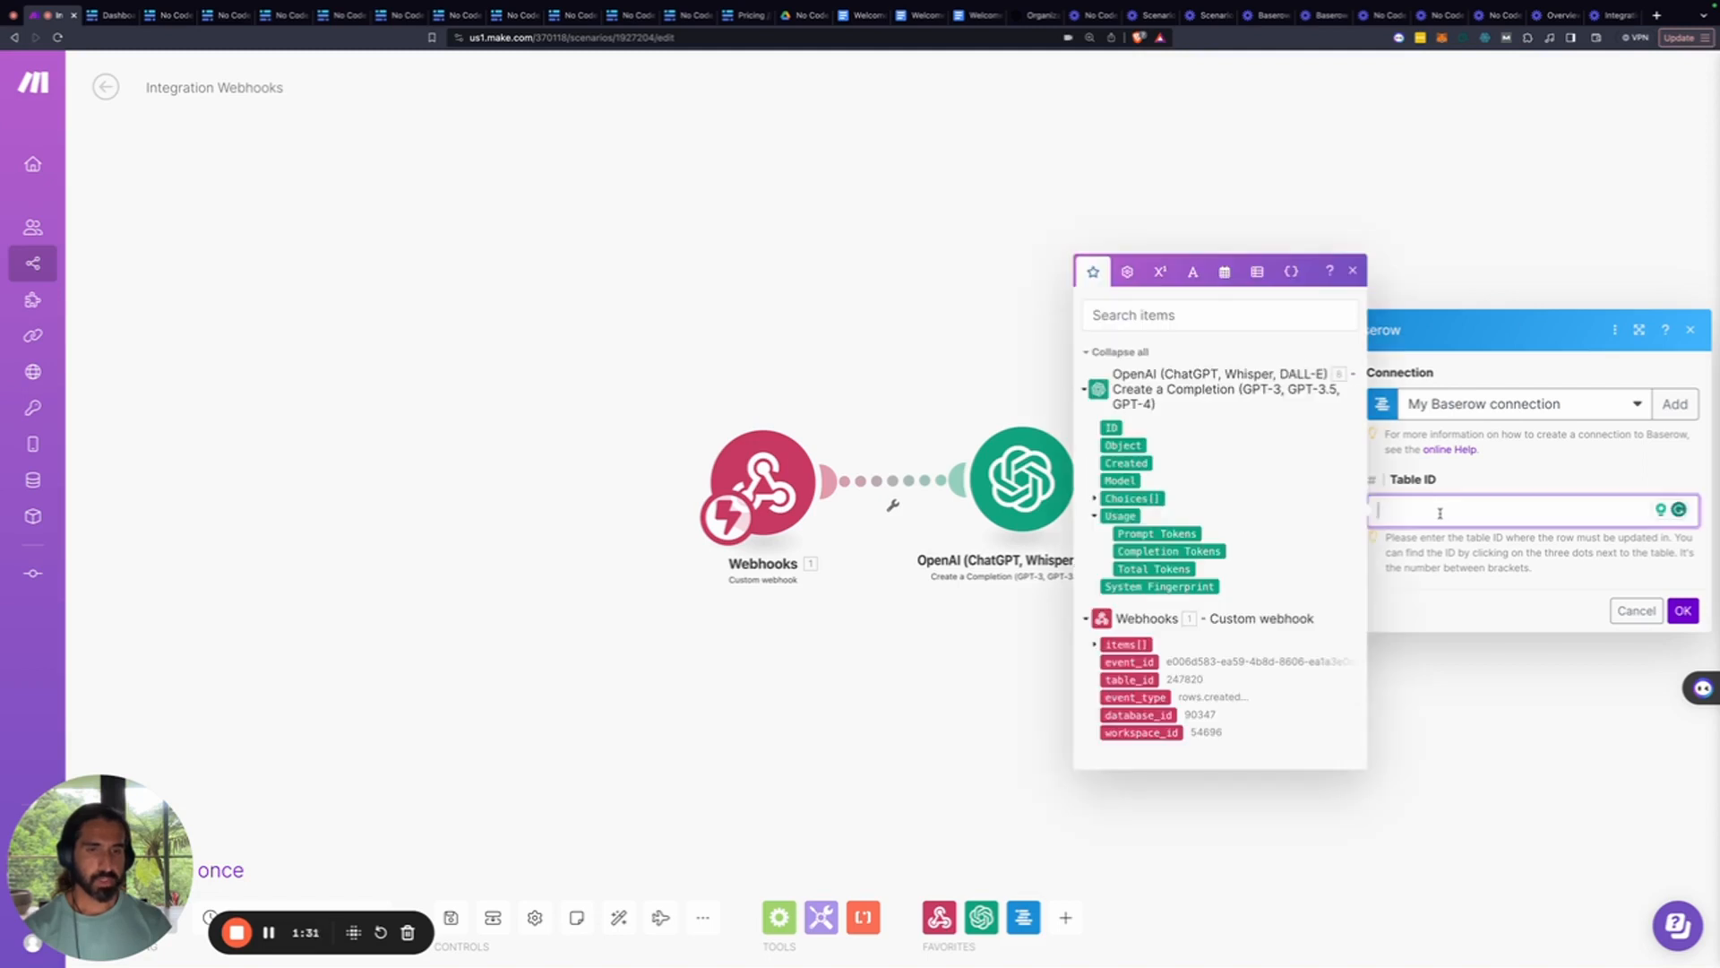
{"action": "left_click", "coordinate": [1094, 645]}
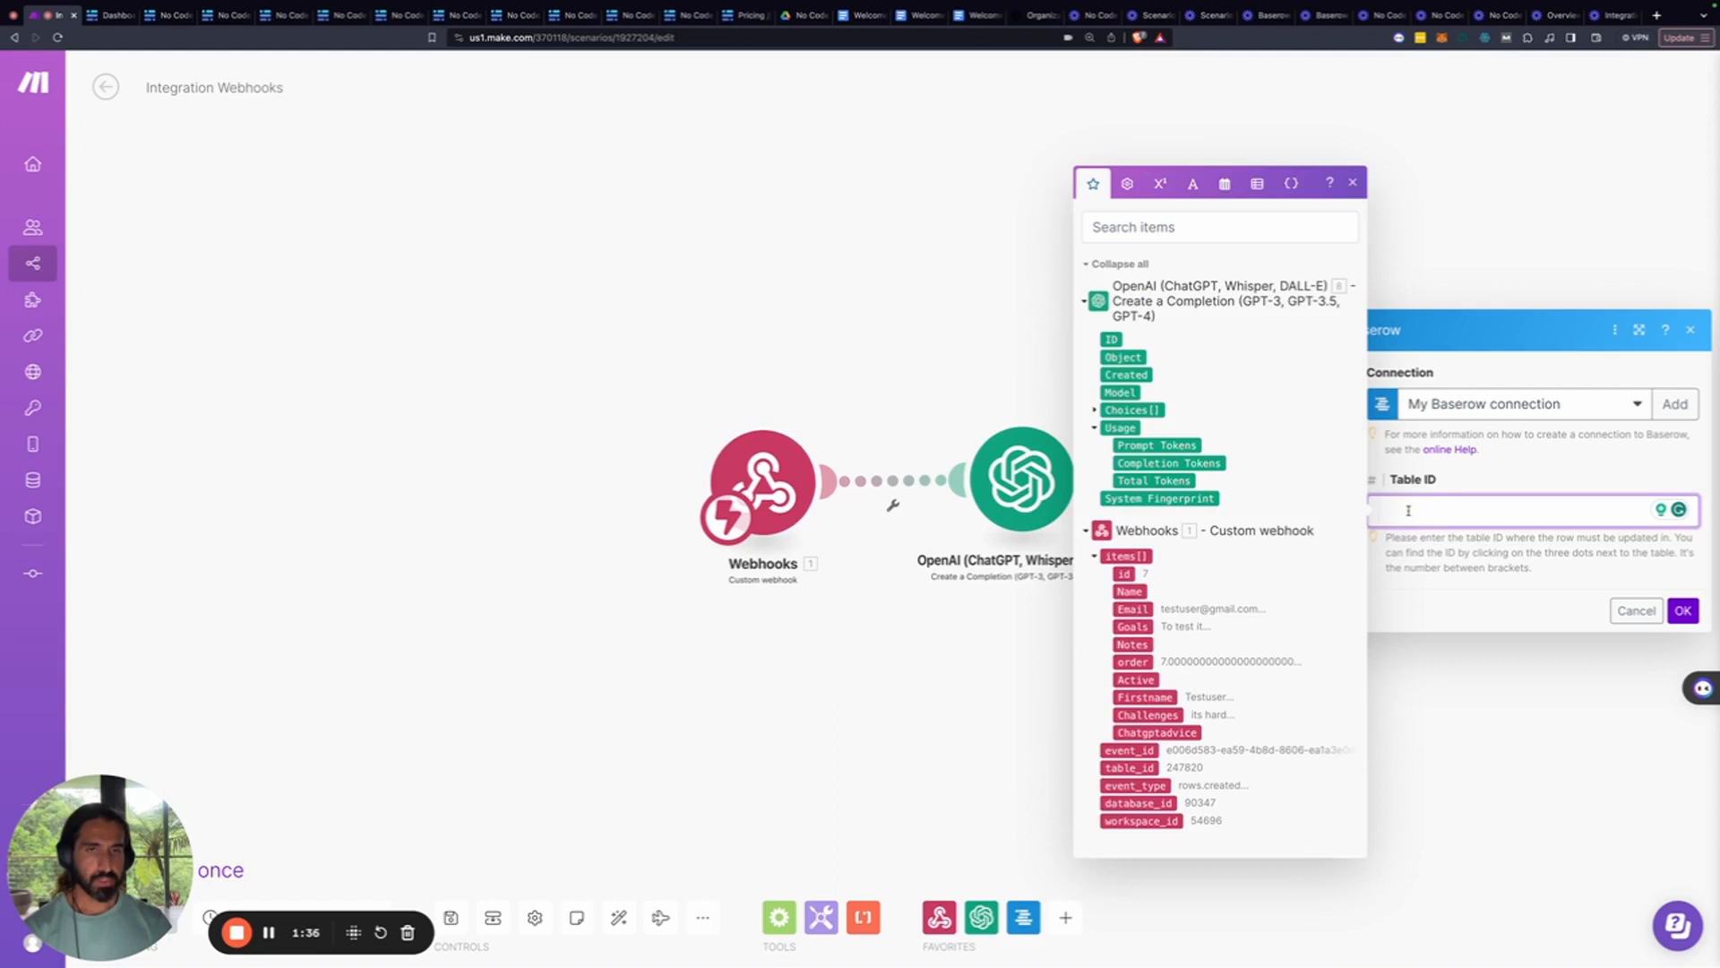
{"action": "left_click", "coordinate": [1535, 566]}
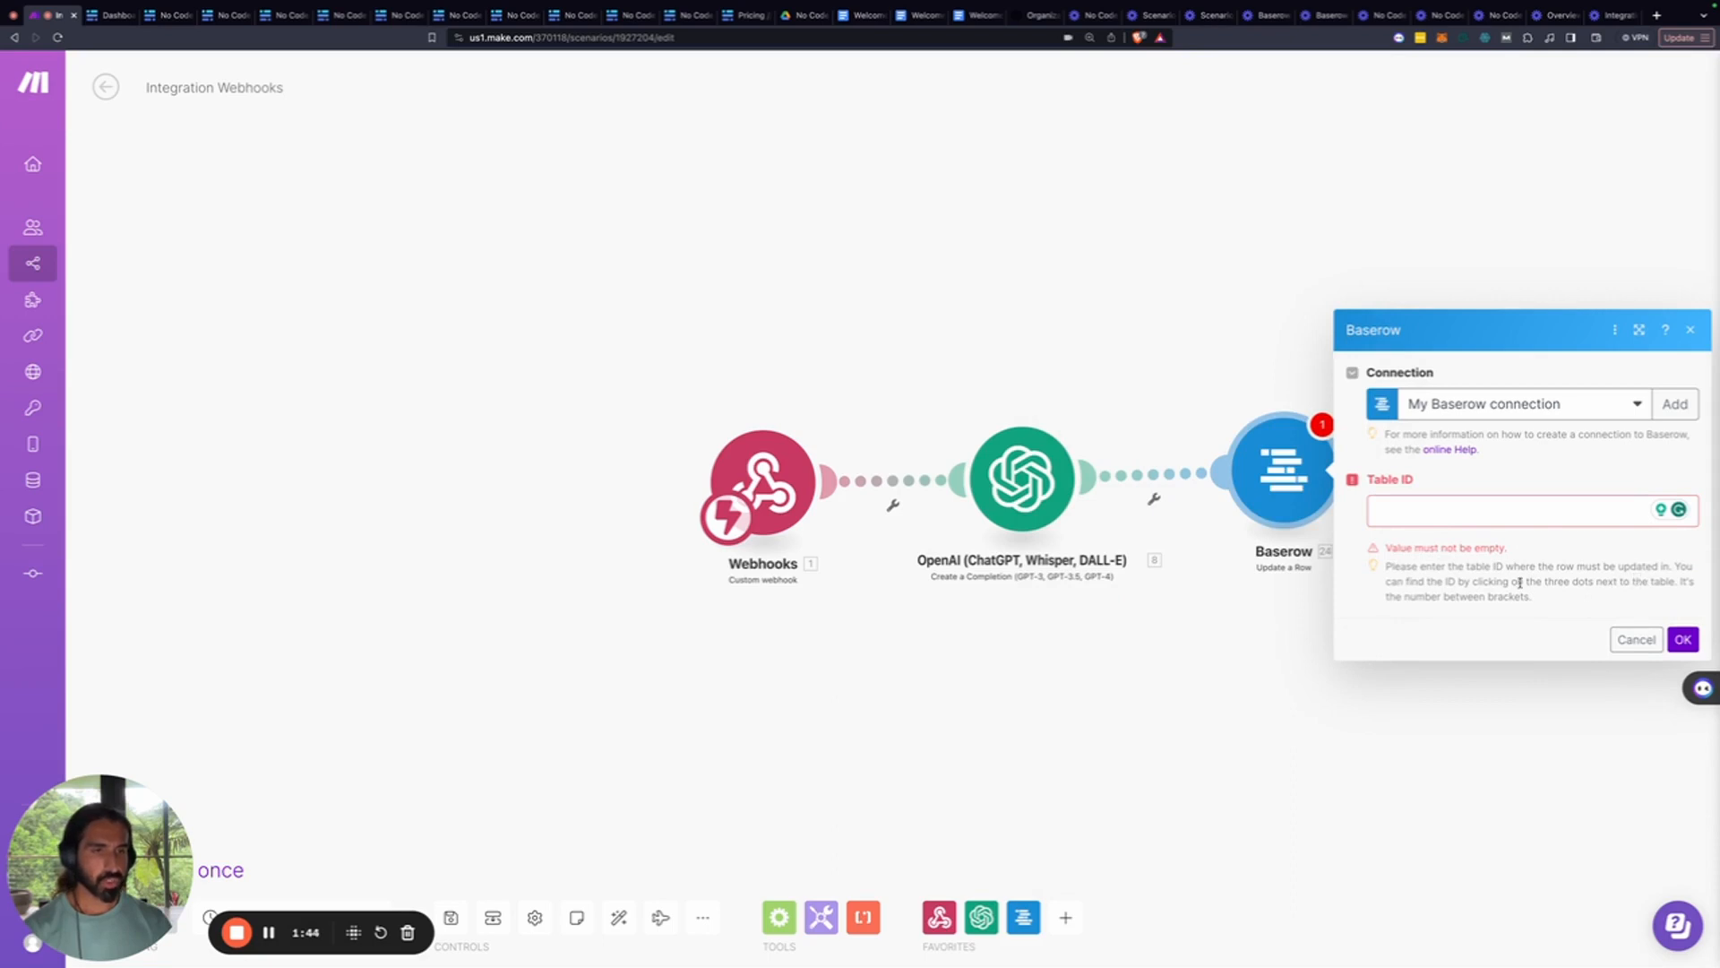
{"action": "left_click_drag", "start_coordinate": [1452, 583], "coordinate": [1644, 583]}
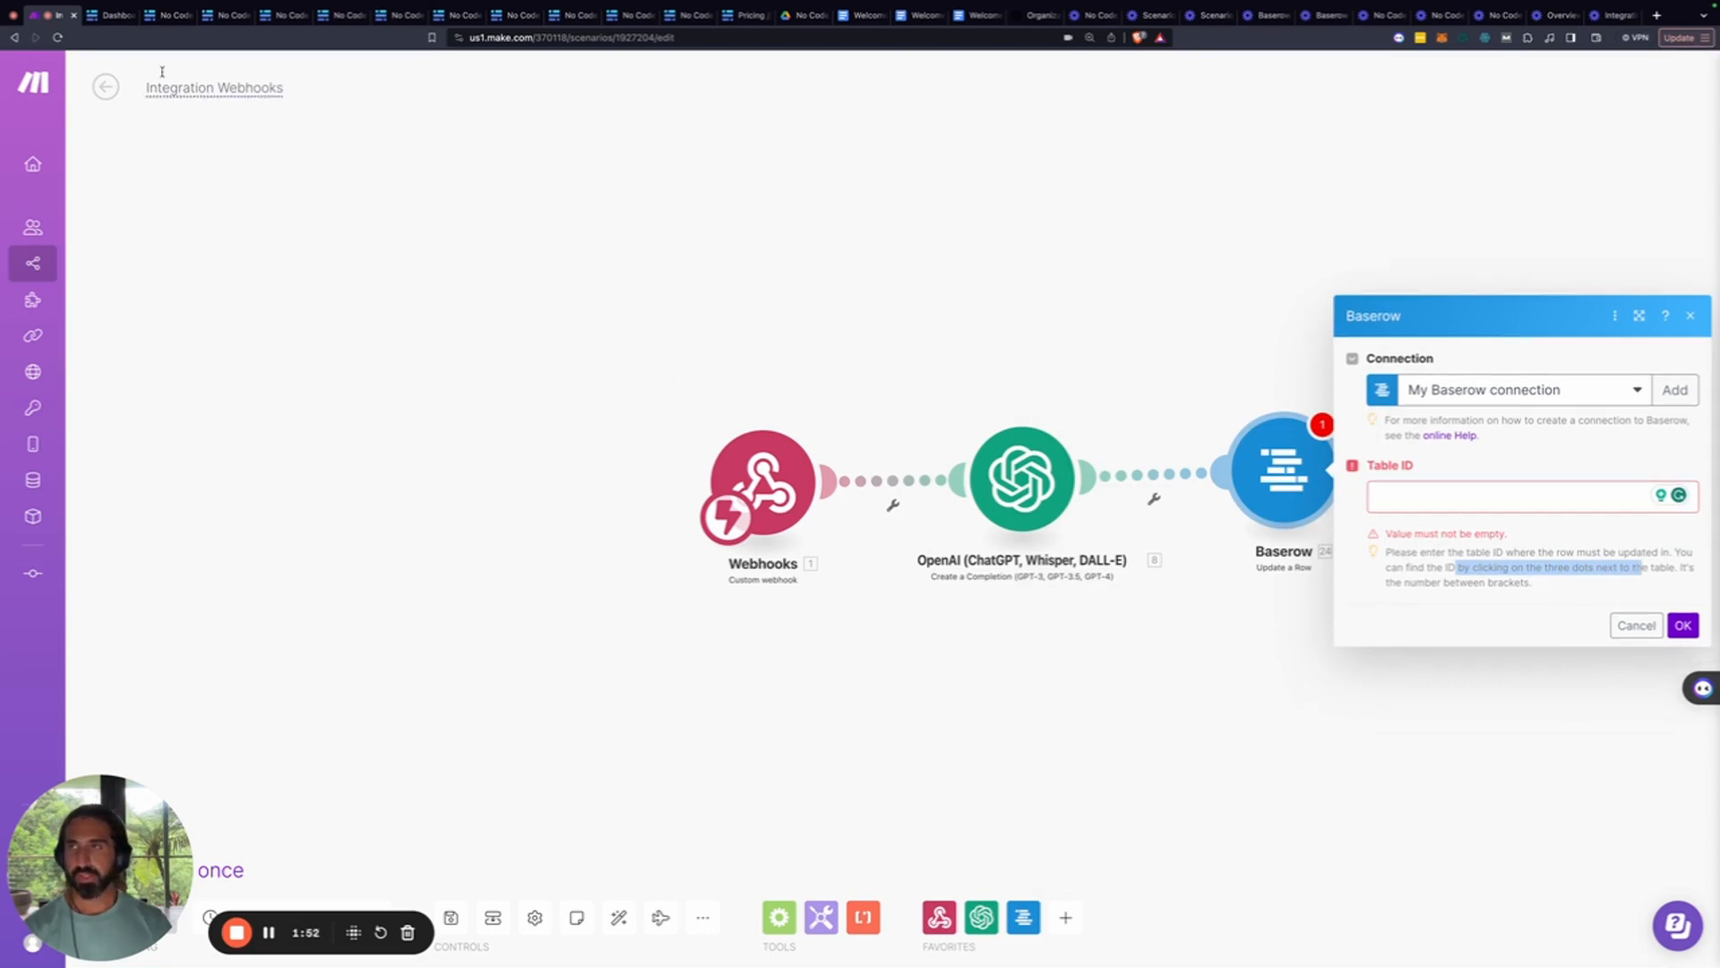
{"action": "left_click", "coordinate": [102, 12]}
{"action": "left_click", "coordinate": [92, 49]}
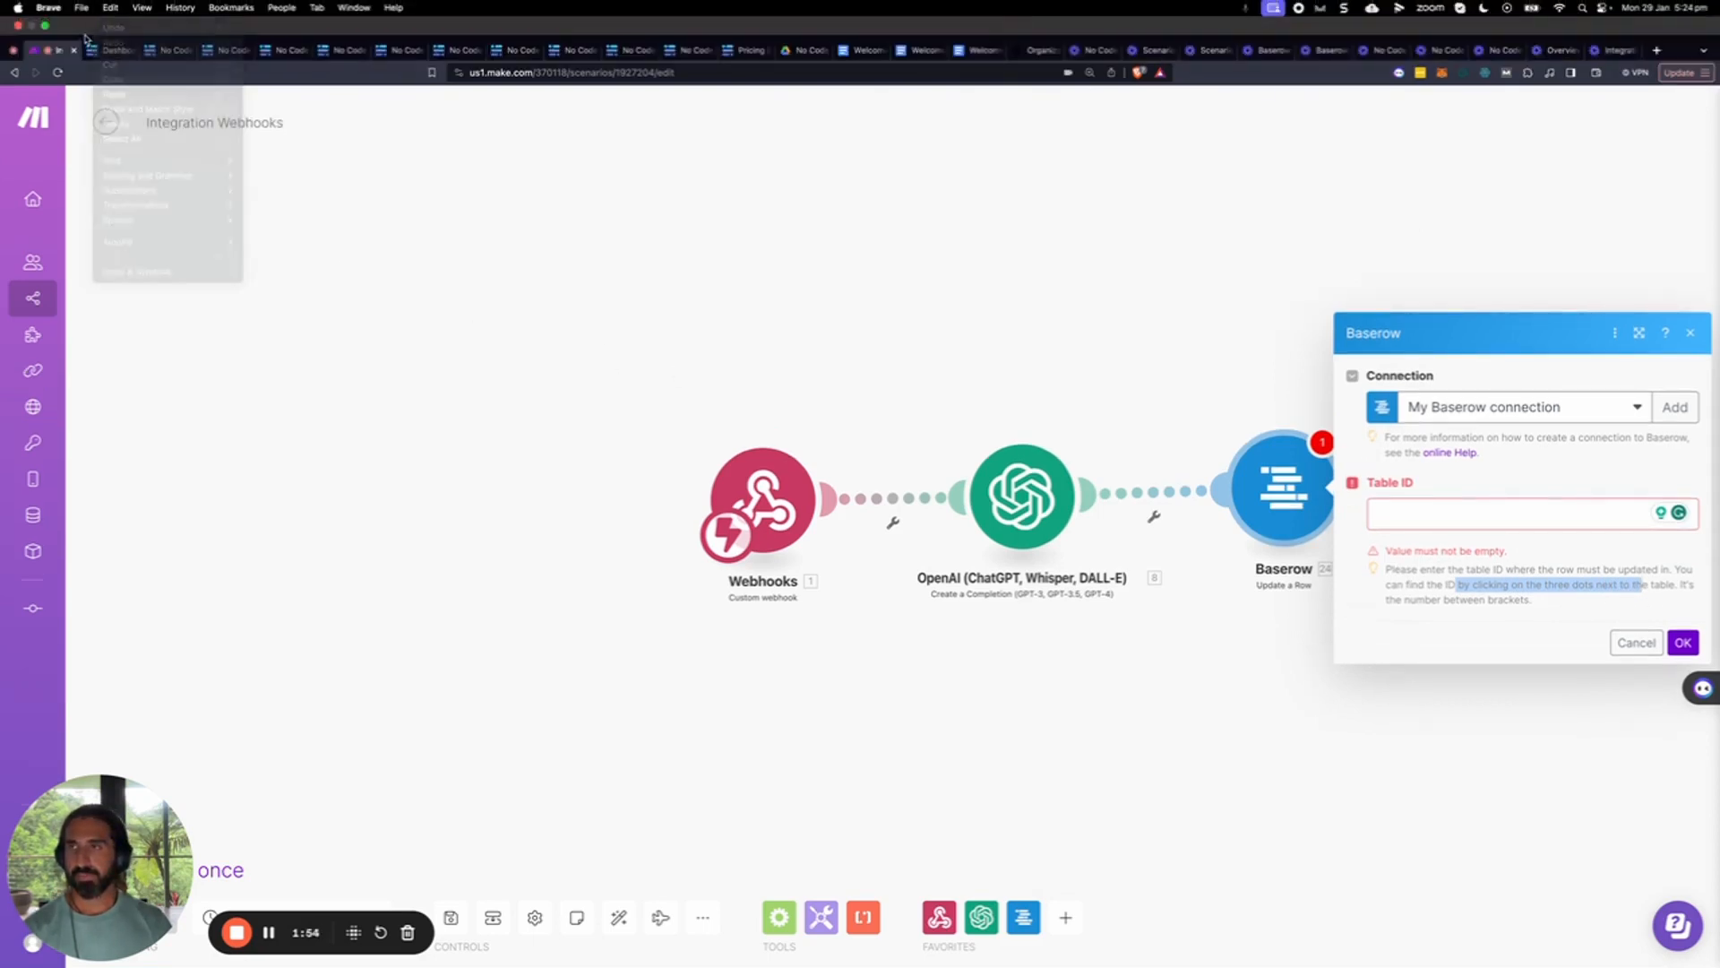
Look up the Ninja database table's ID, 247820, in Baserow and return to Make
{"action": "left_click", "coordinate": [96, 52]}
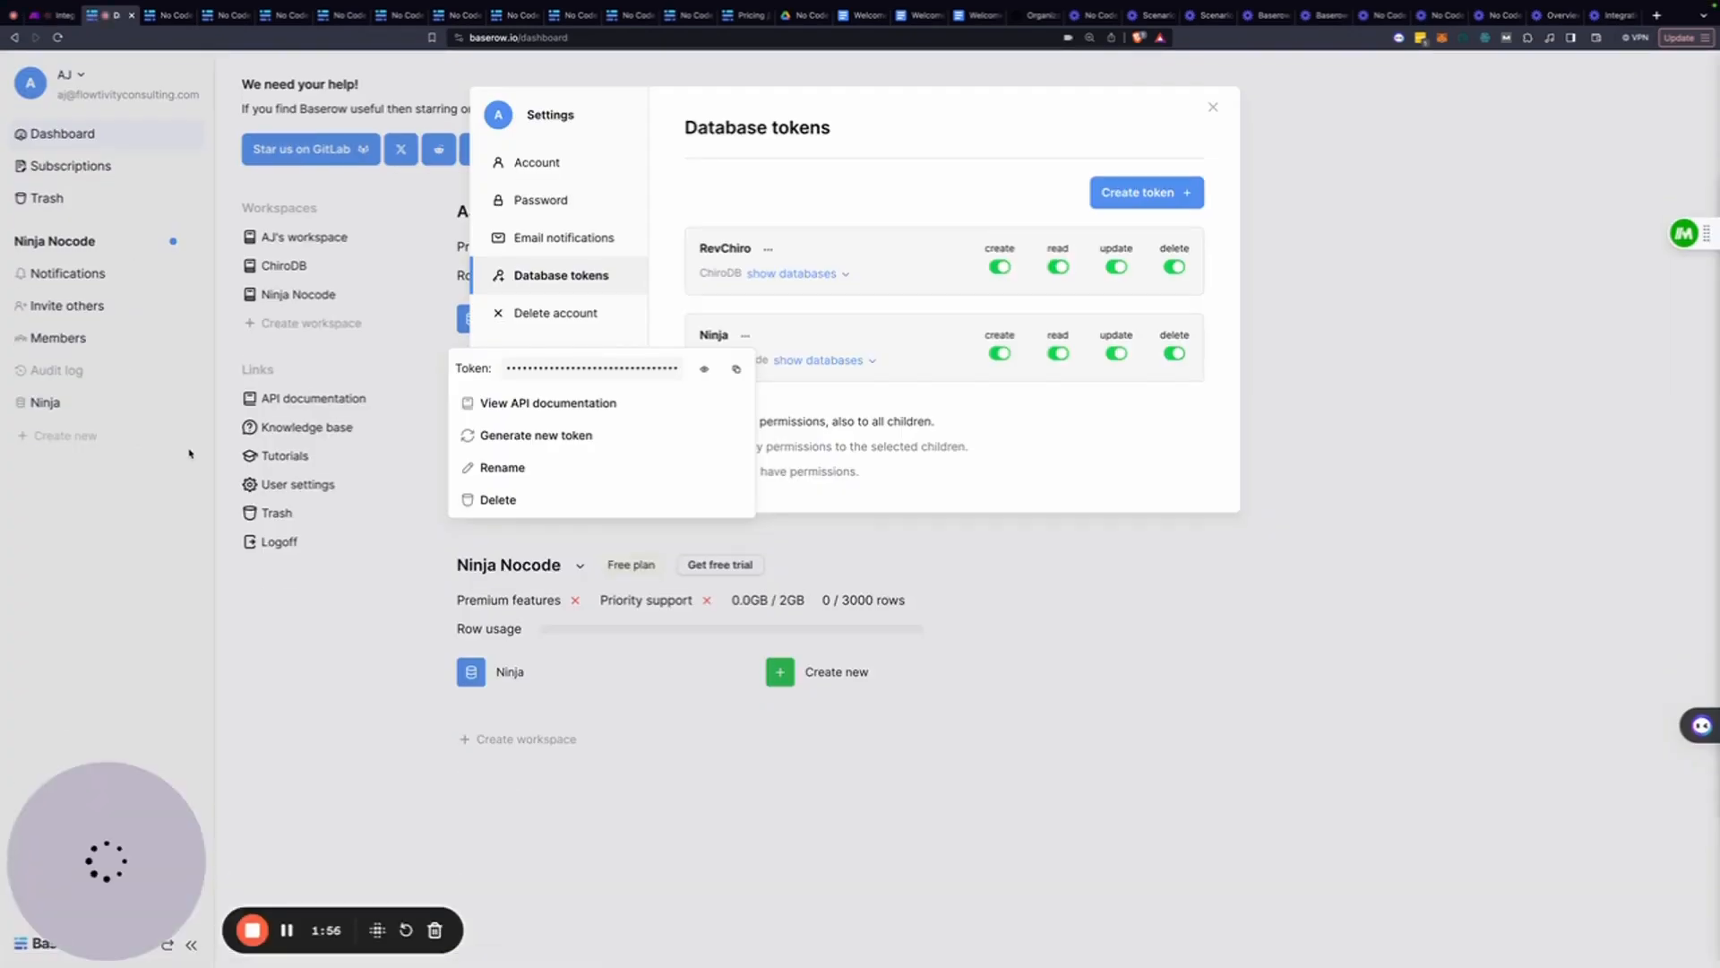
{"action": "left_click", "coordinate": [189, 456]}
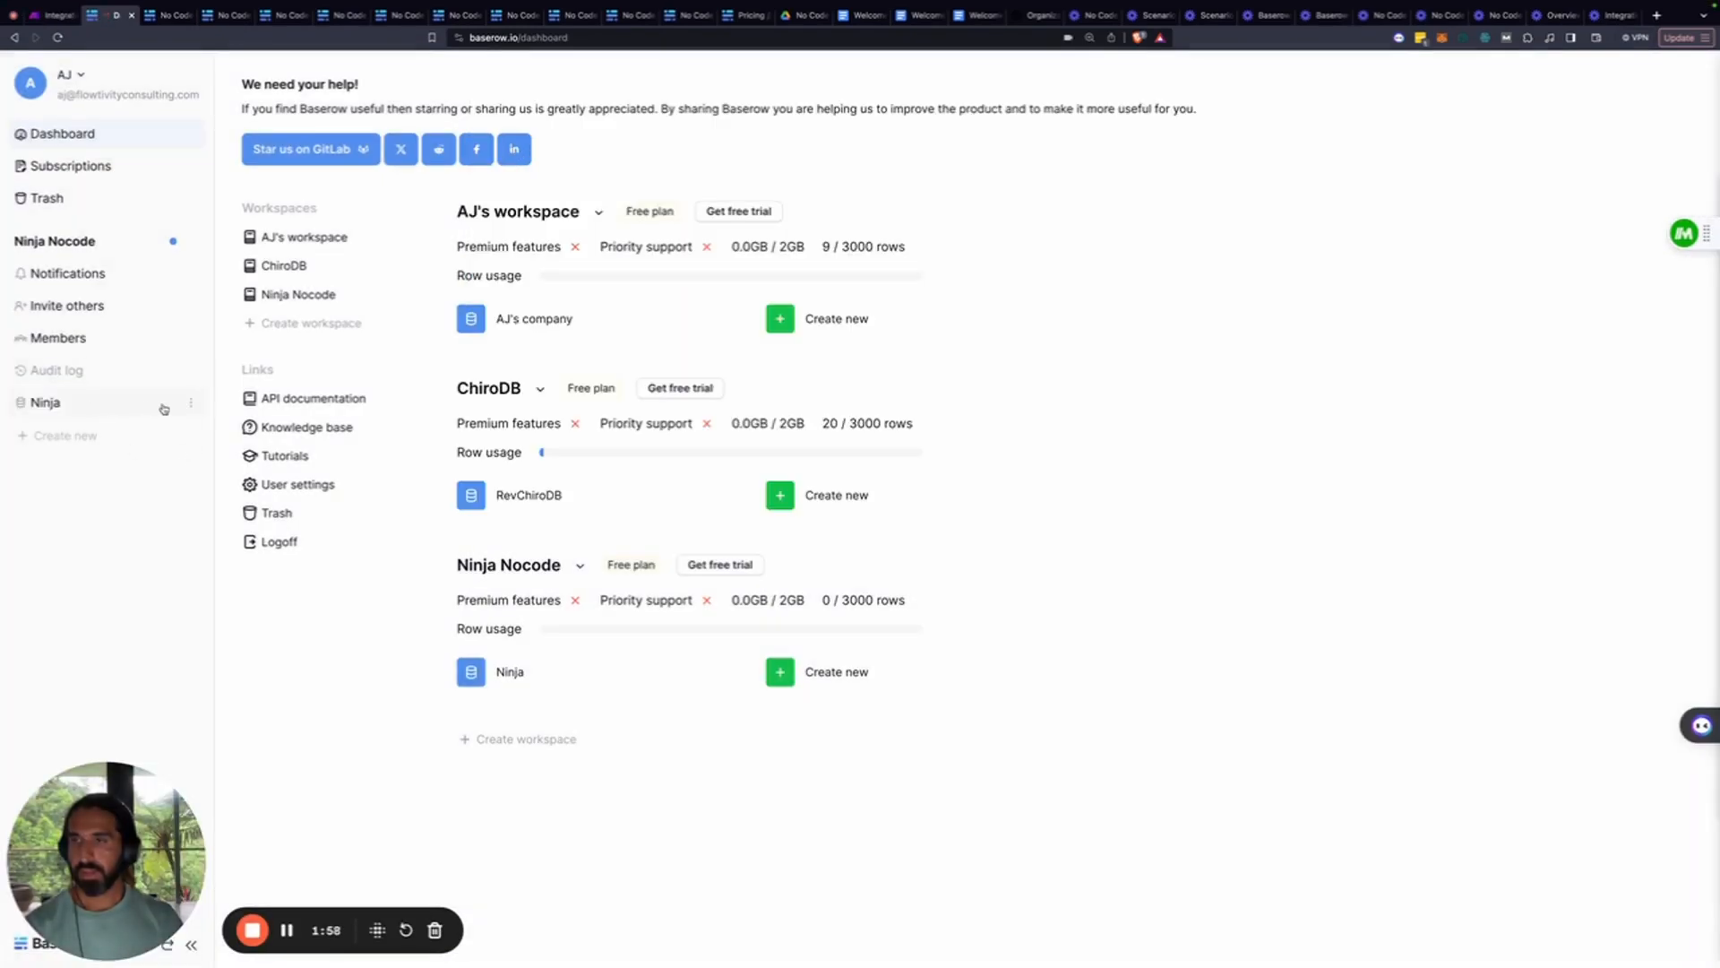
{"action": "left_click", "coordinate": [191, 404]}
{"action": "left_click", "coordinate": [45, 402]}
{"action": "left_click", "coordinate": [56, 438]}
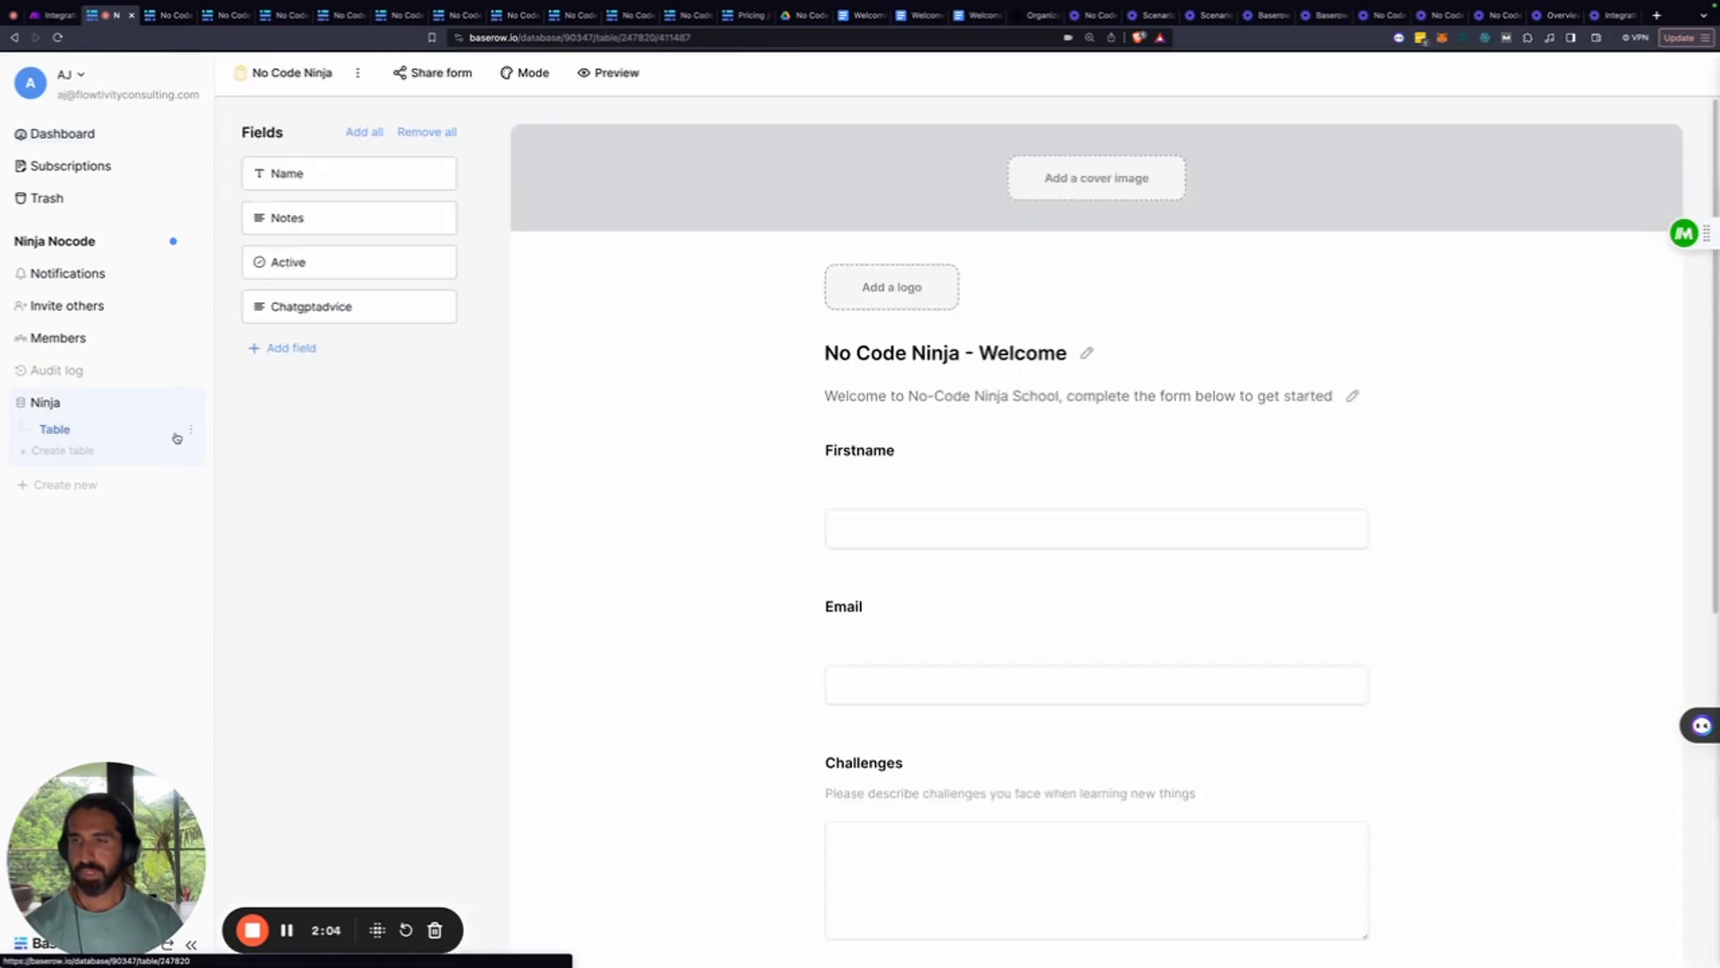
{"action": "left_click", "coordinate": [192, 433]}
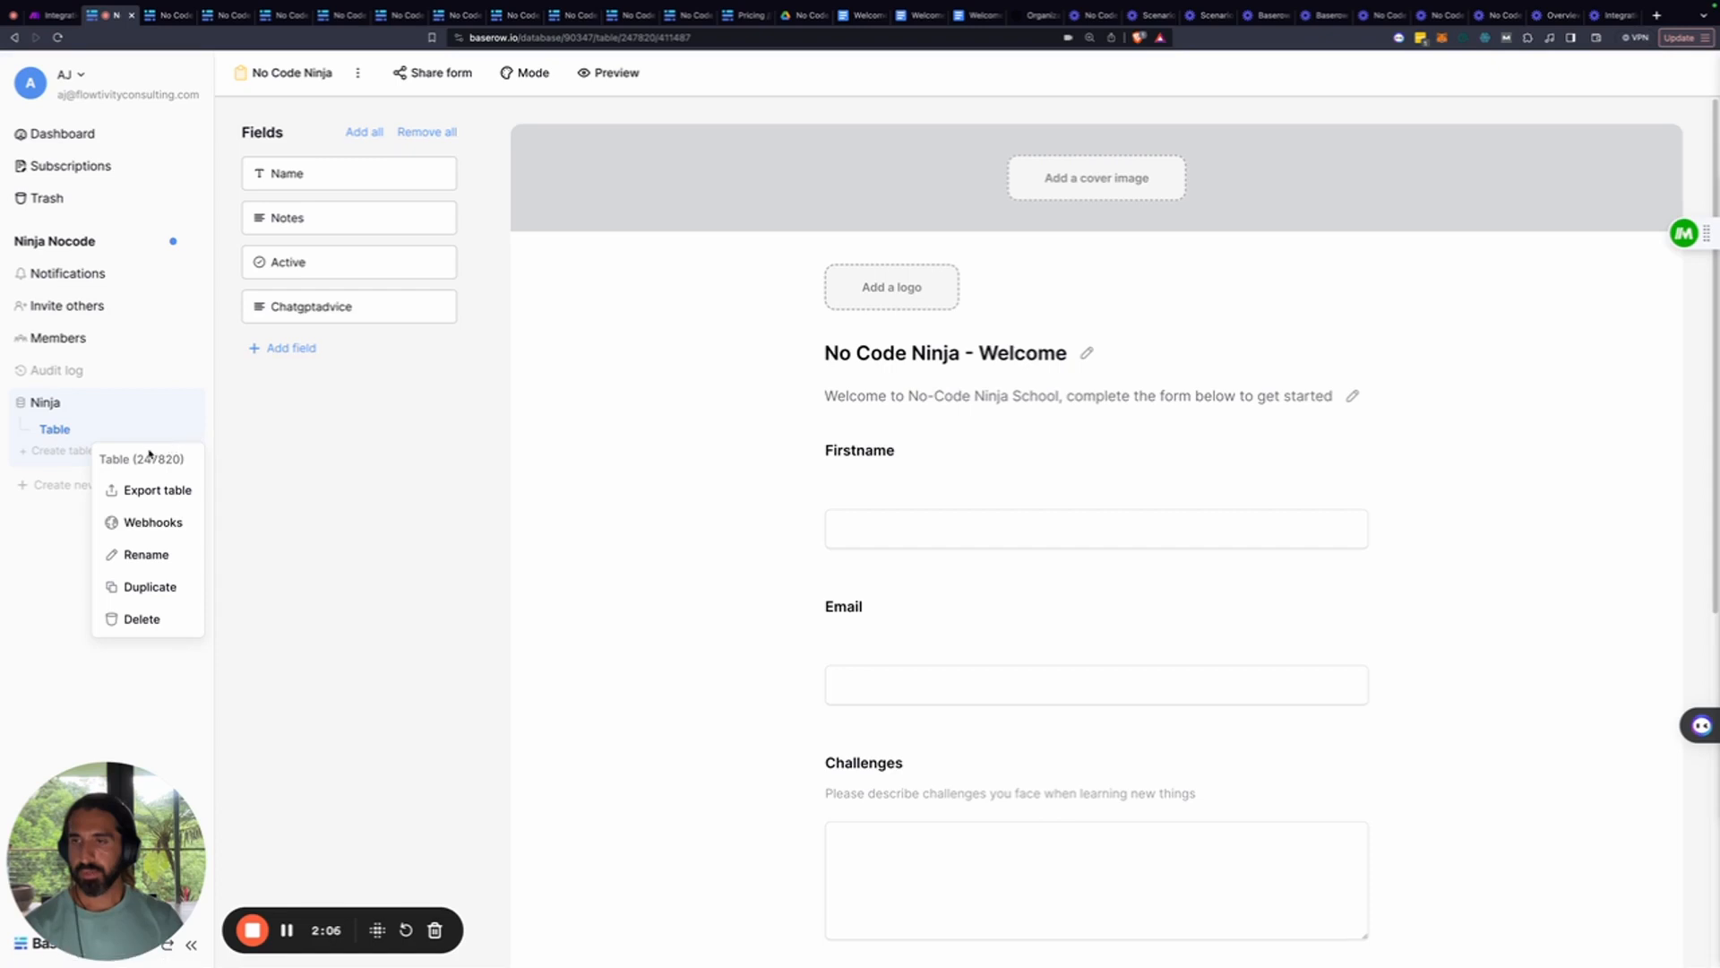
{"action": "left_click_drag", "start_coordinate": [139, 458], "coordinate": [169, 458]}
{"action": "left_click", "coordinate": [52, 15]}
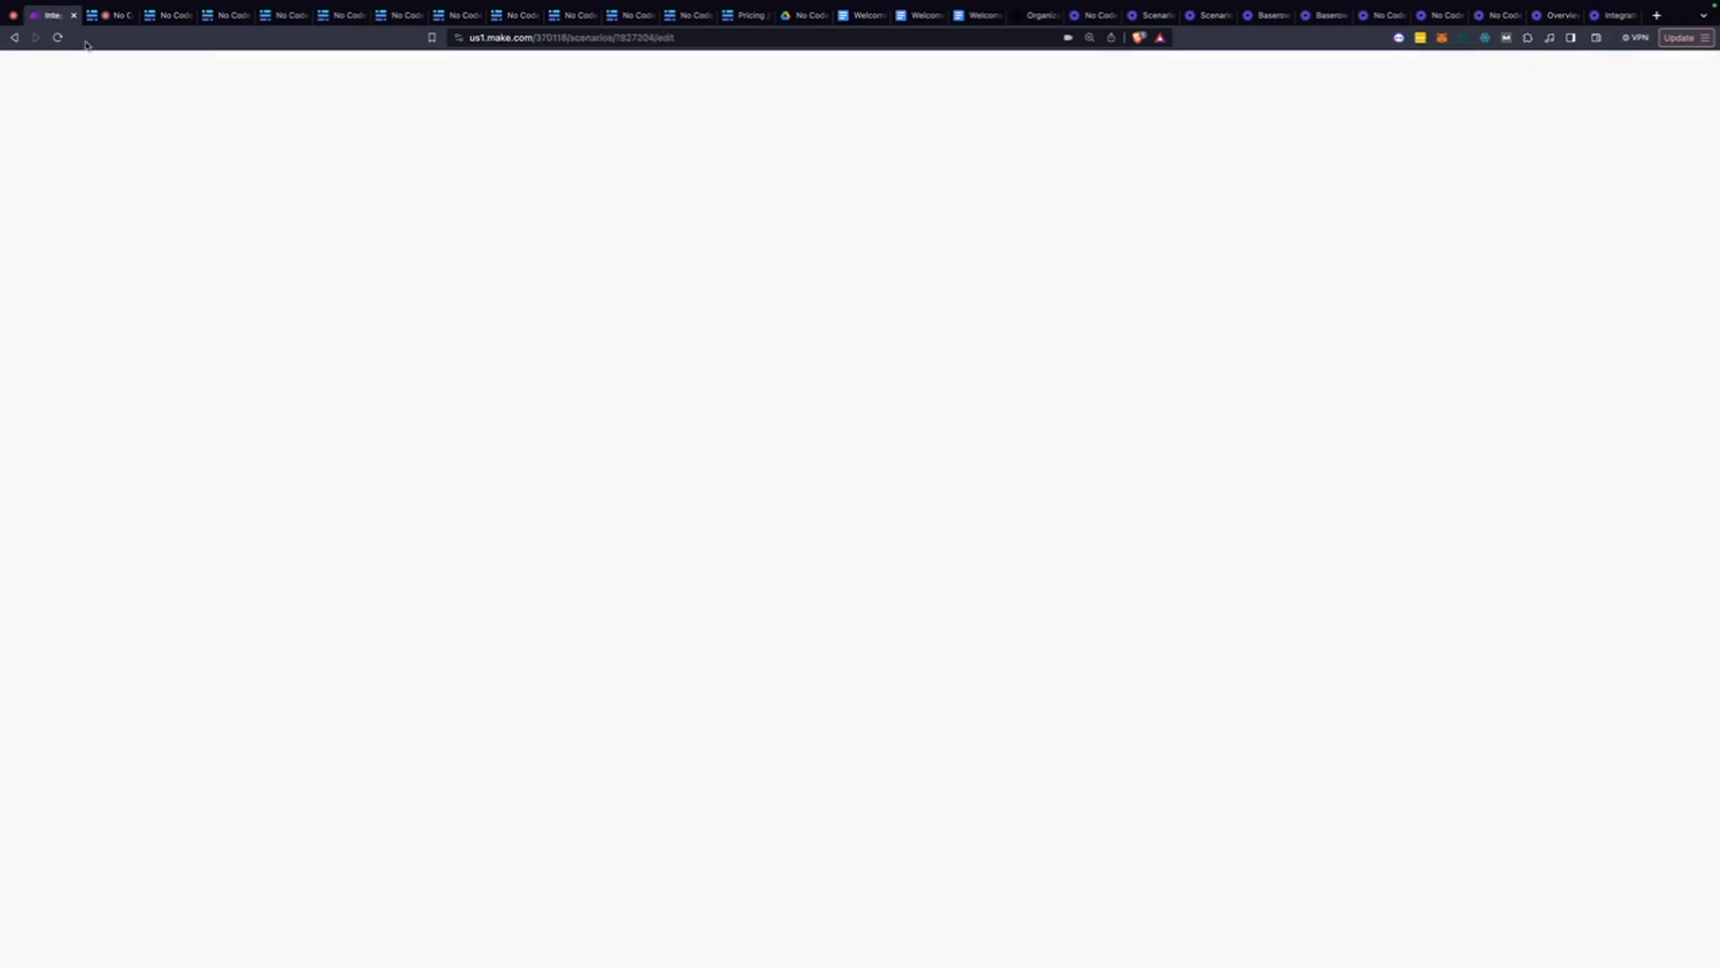
Set the Baserow update's Table ID to 247820 and Row ID to the webhook item id
{"action": "left_click", "coordinate": [1428, 496]}
{"action": "key", "text": "super+v"}
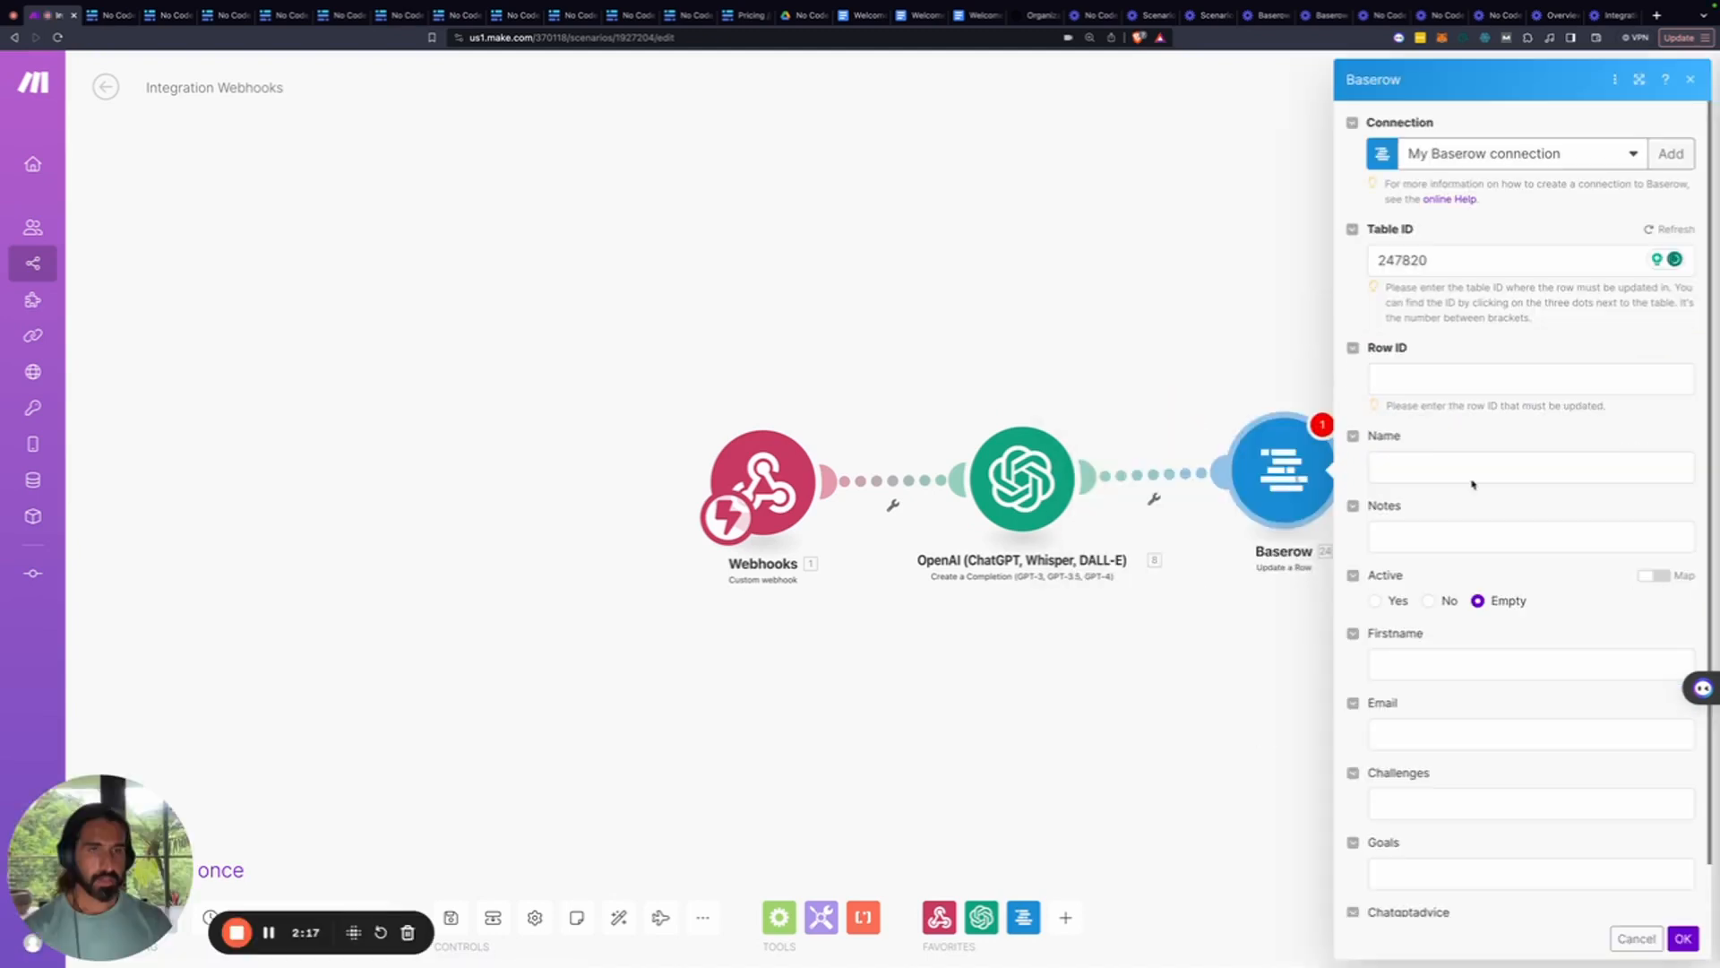
{"action": "left_click", "coordinate": [1418, 377]}
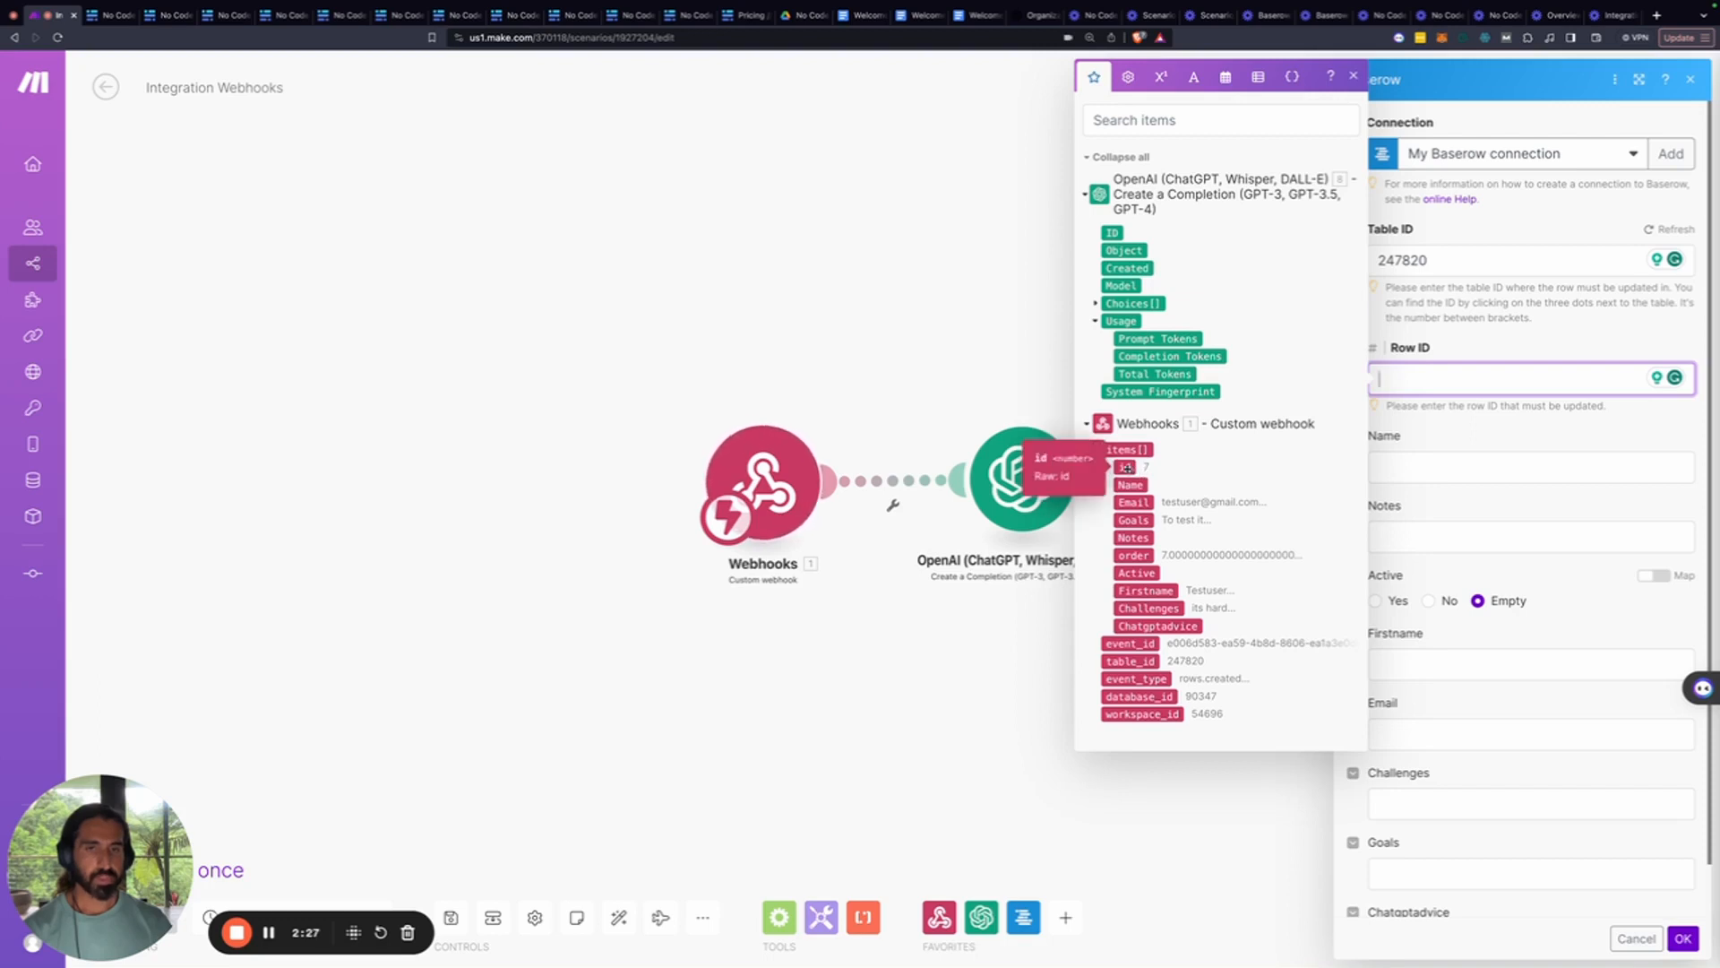
{"action": "left_click", "coordinate": [1127, 468]}
{"action": "left_click_drag", "start_coordinate": [1127, 467], "coordinate": [1478, 378]}
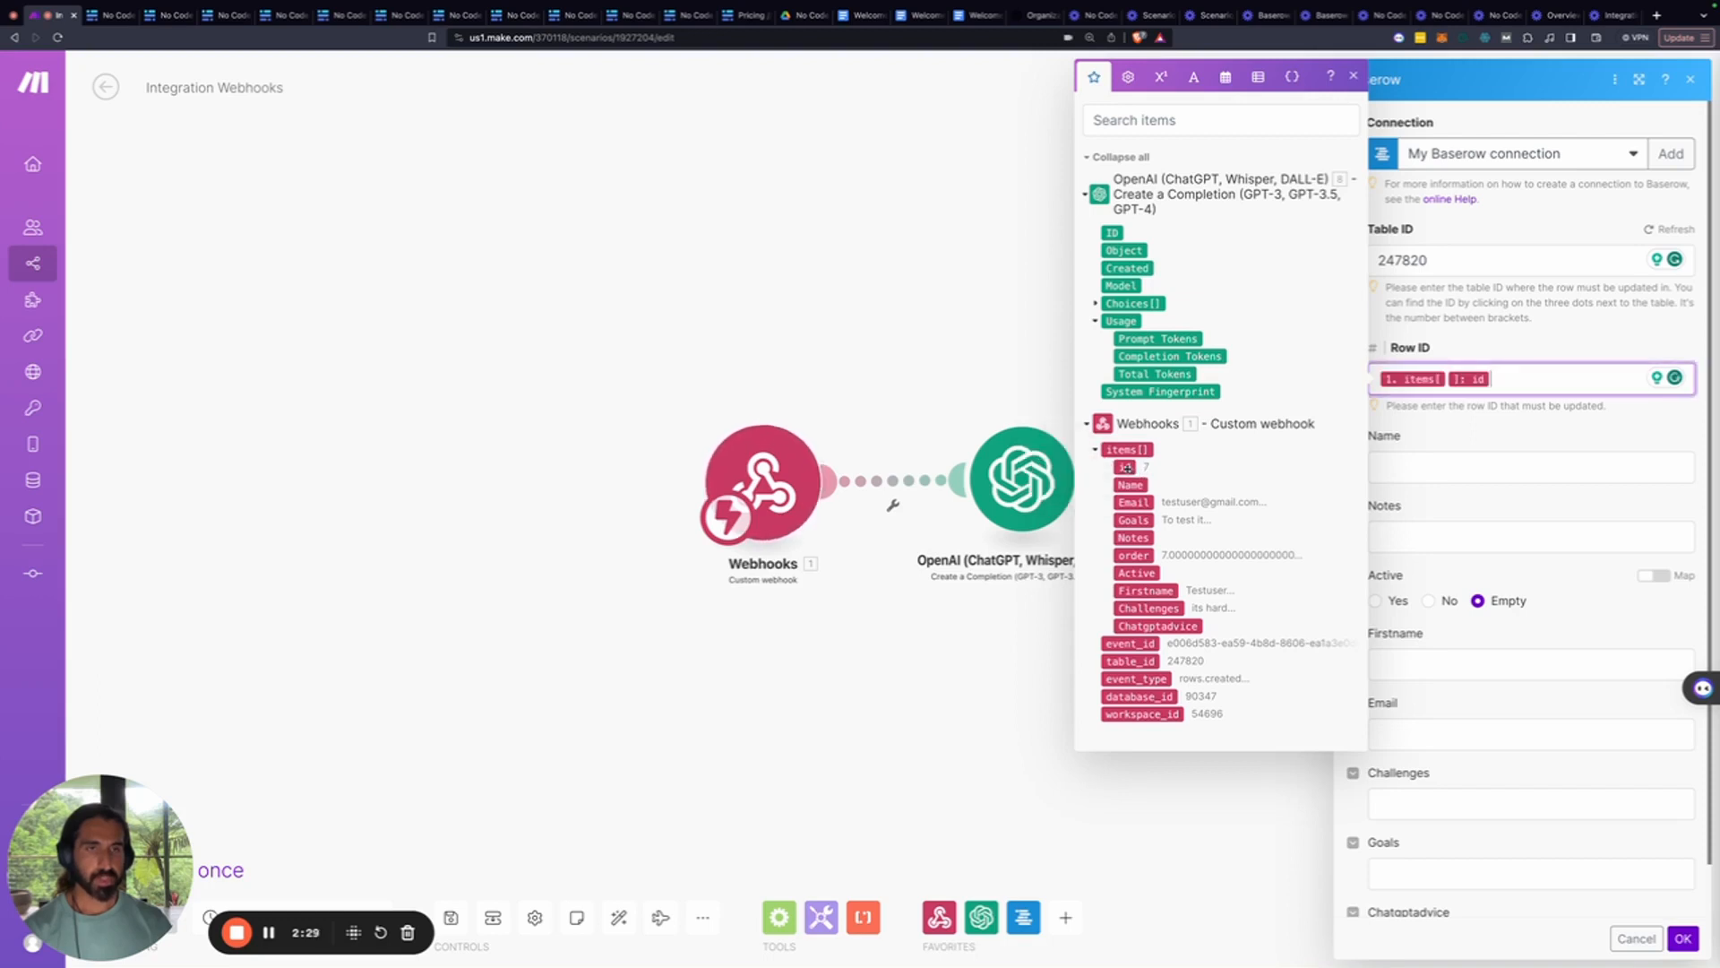
Map OpenAI's Choices Message.Content into Chatgptadvice and confirm the module
{"action": "left_click", "coordinate": [1455, 468]}
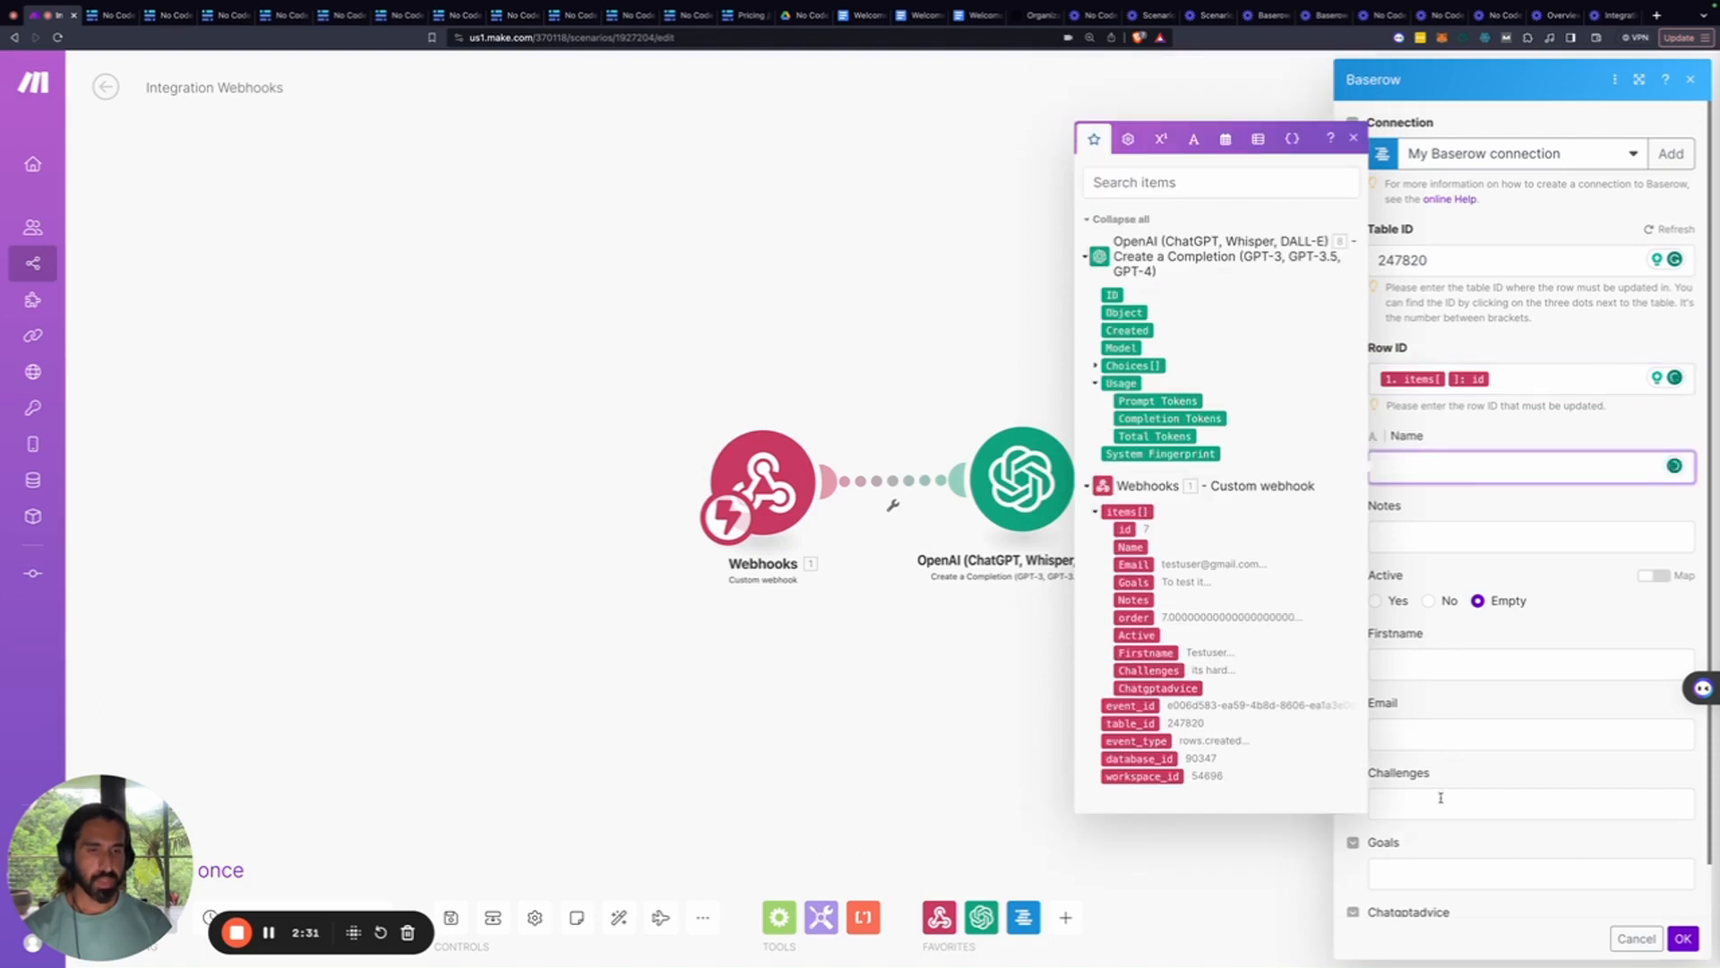
{"action": "scroll", "coordinate": [1438, 797], "scroll_direction": "down", "scroll_amount": 1}
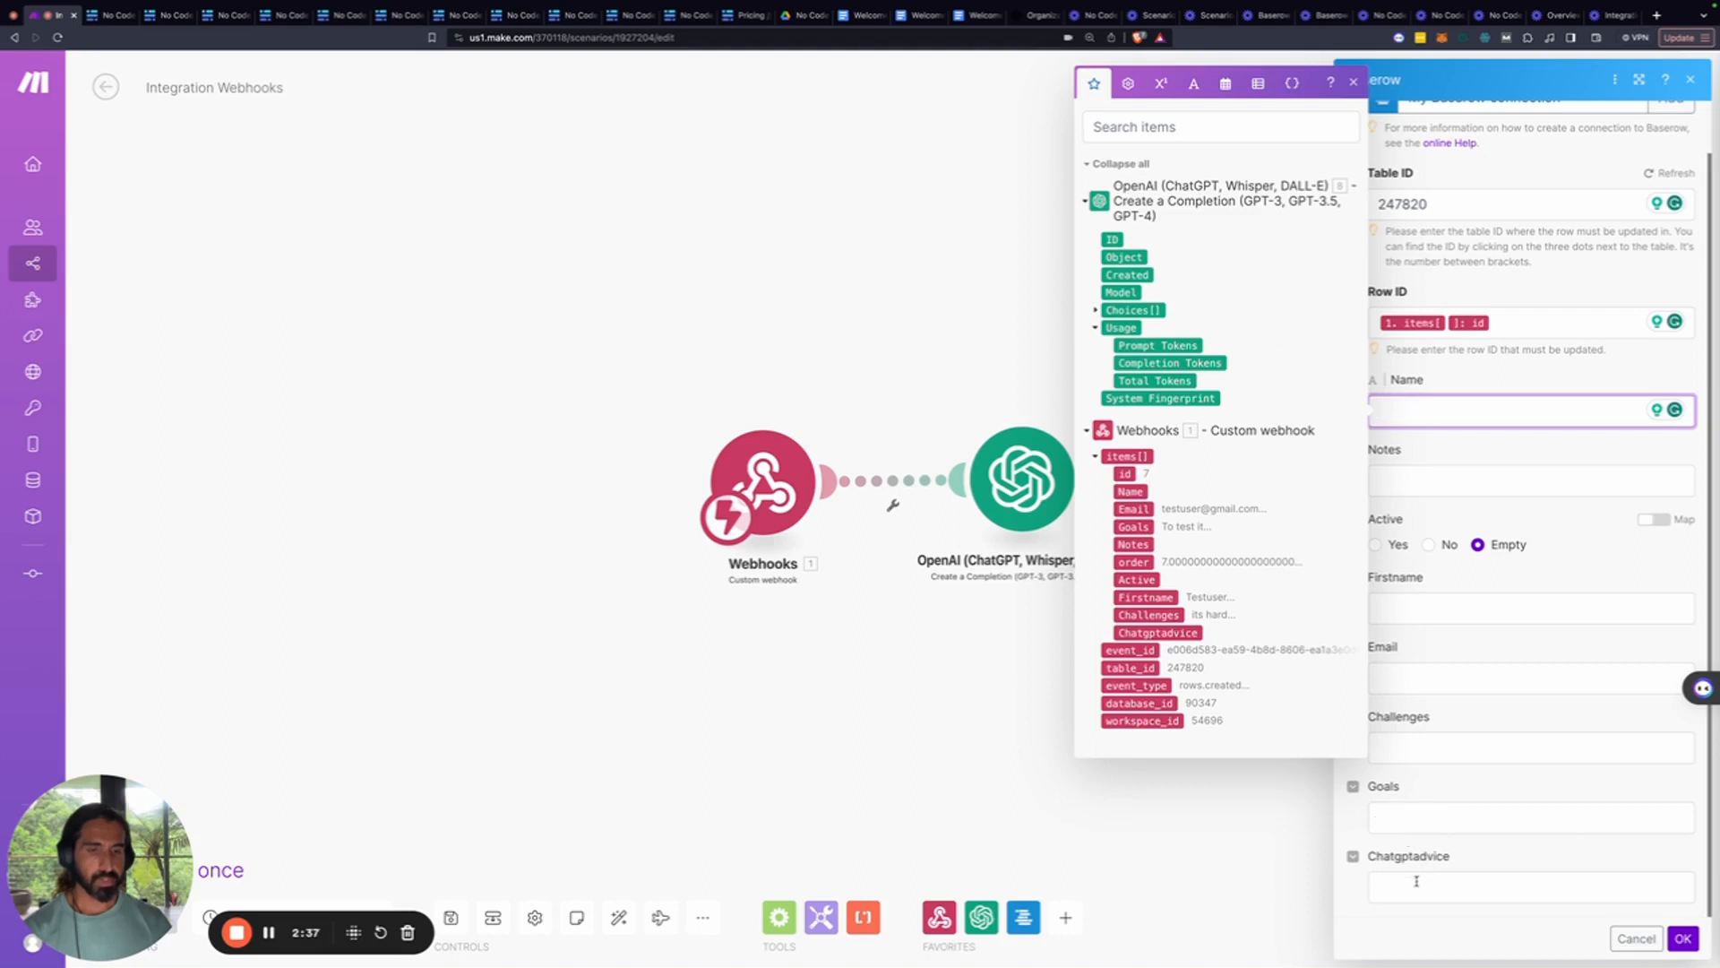
{"action": "left_click", "coordinate": [1417, 880]}
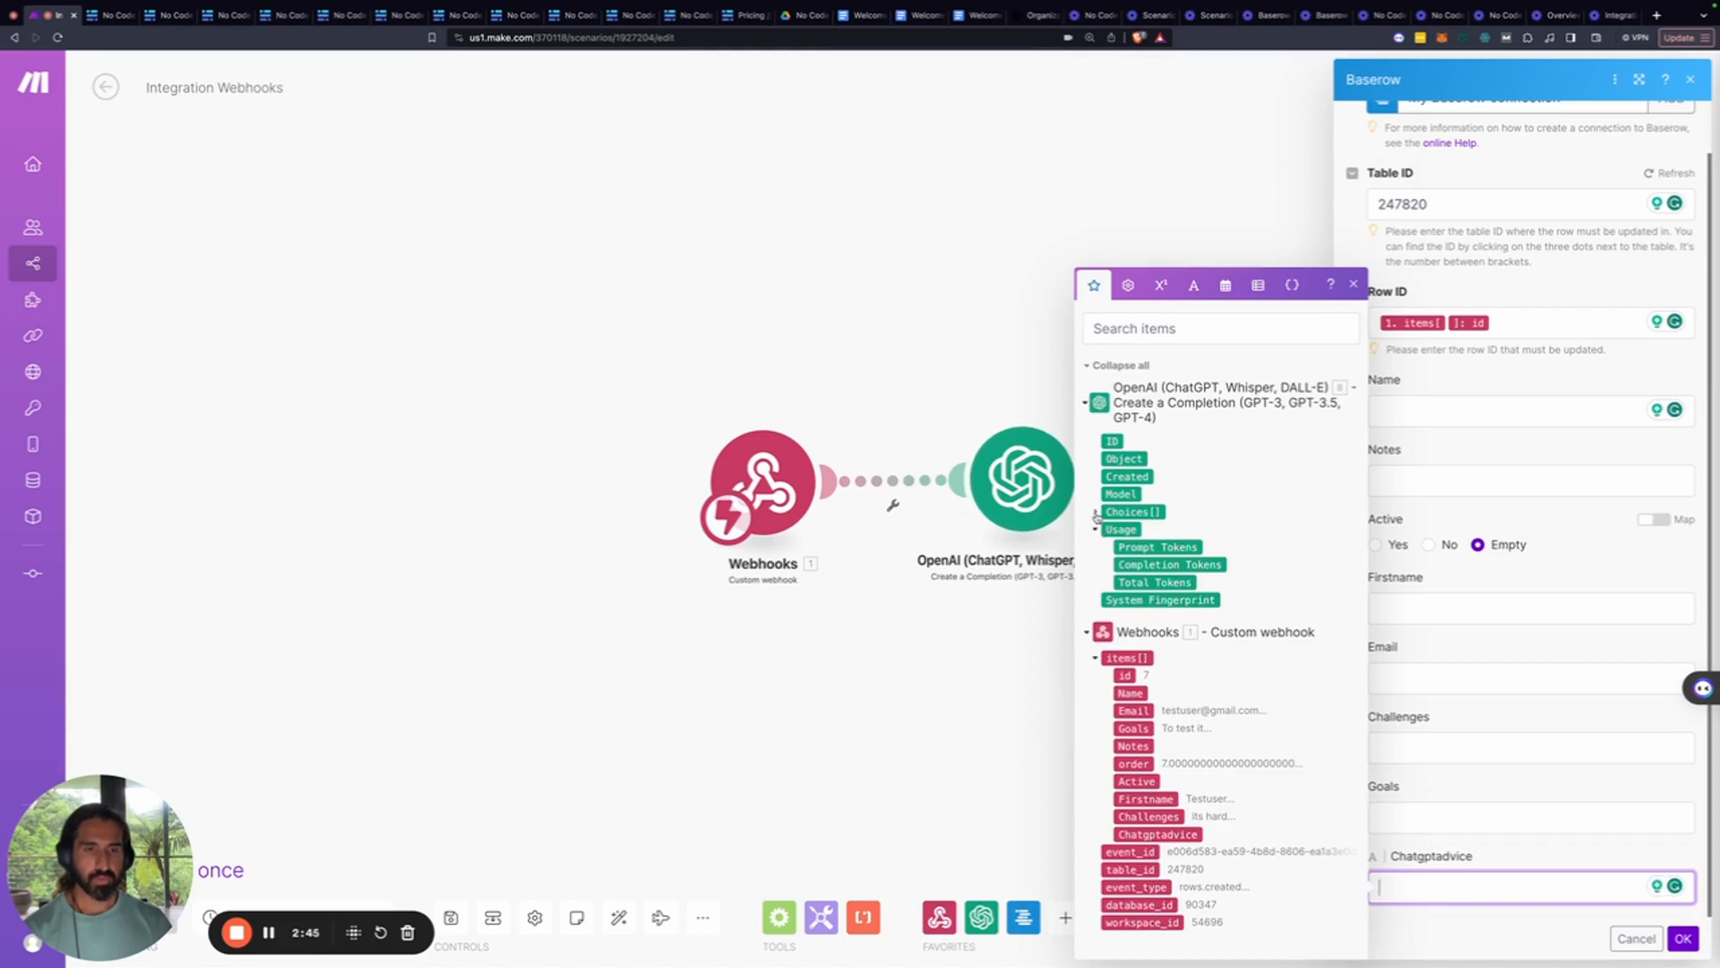
{"action": "left_click", "coordinate": [1094, 512]}
{"action": "left_click", "coordinate": [1107, 513]}
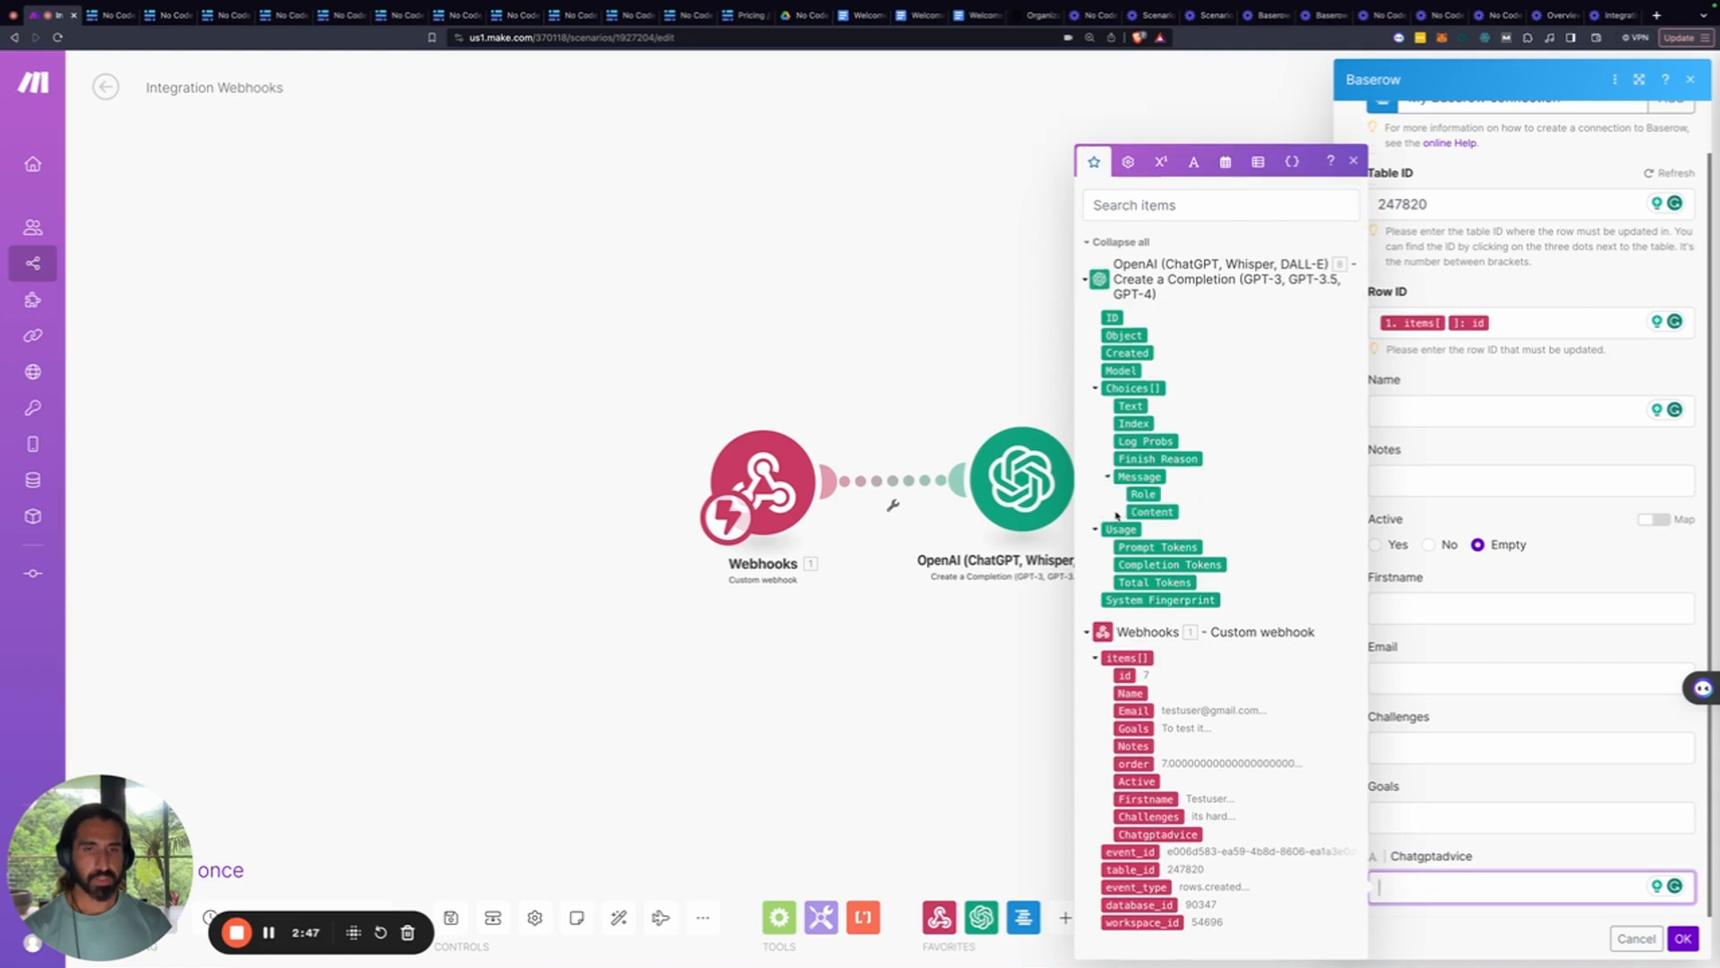
{"action": "left_click", "coordinate": [1131, 512]}
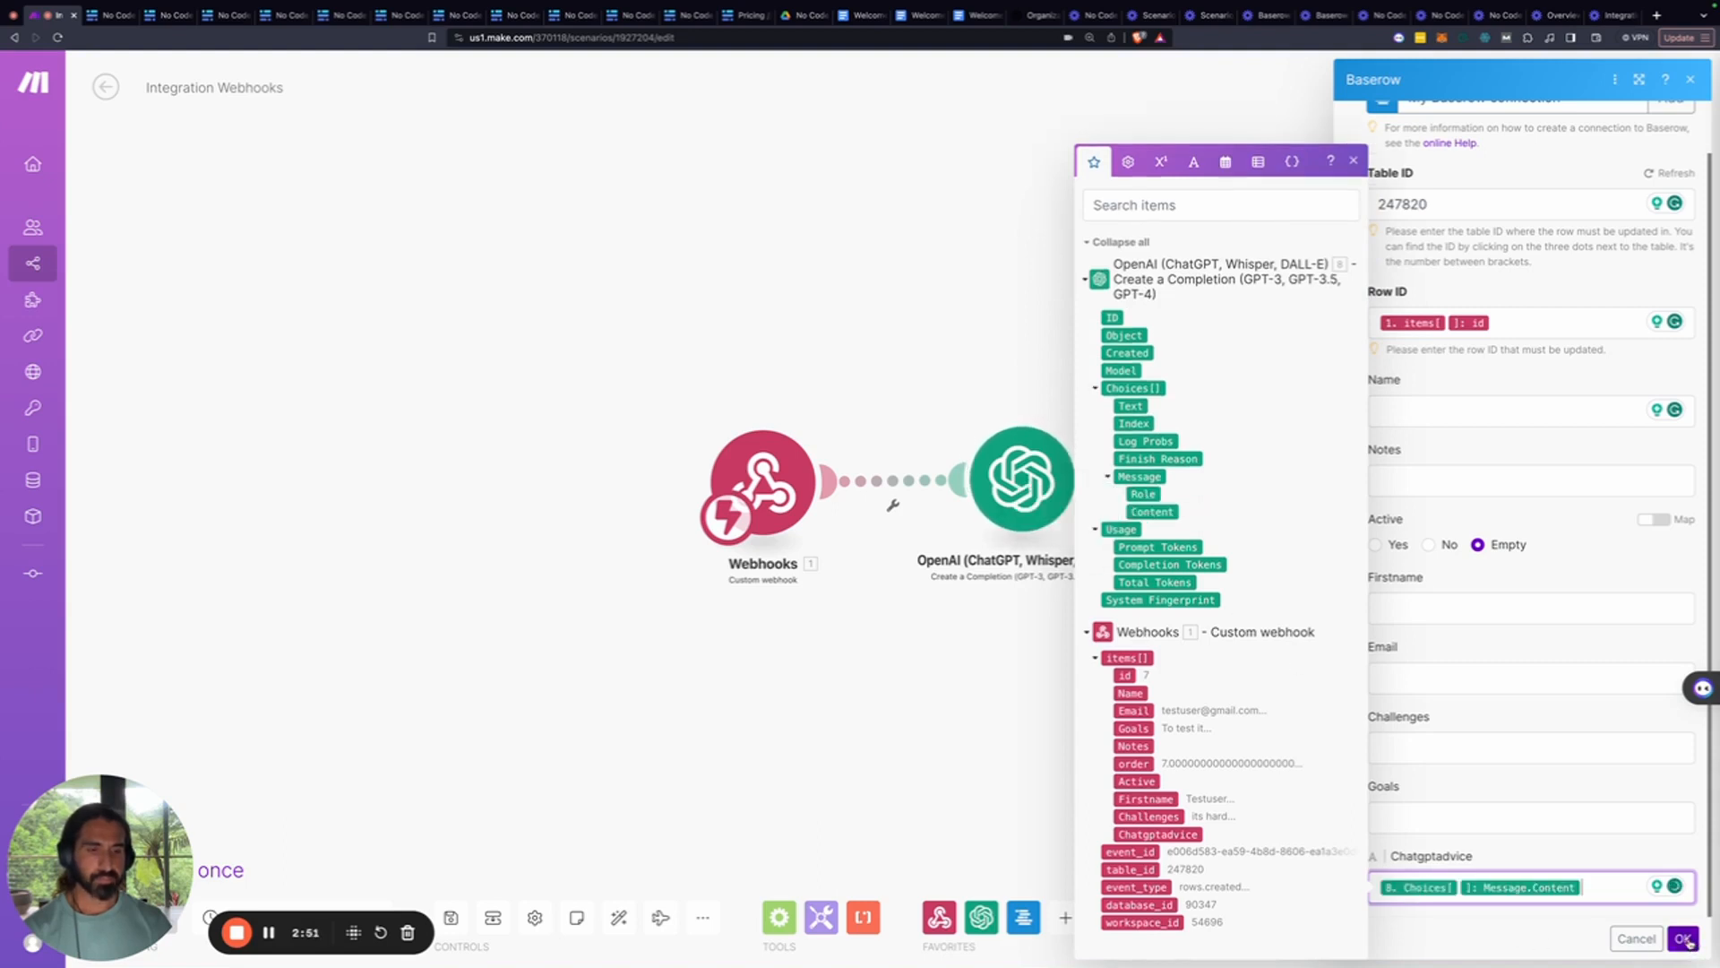
{"action": "left_click", "coordinate": [1684, 938]}
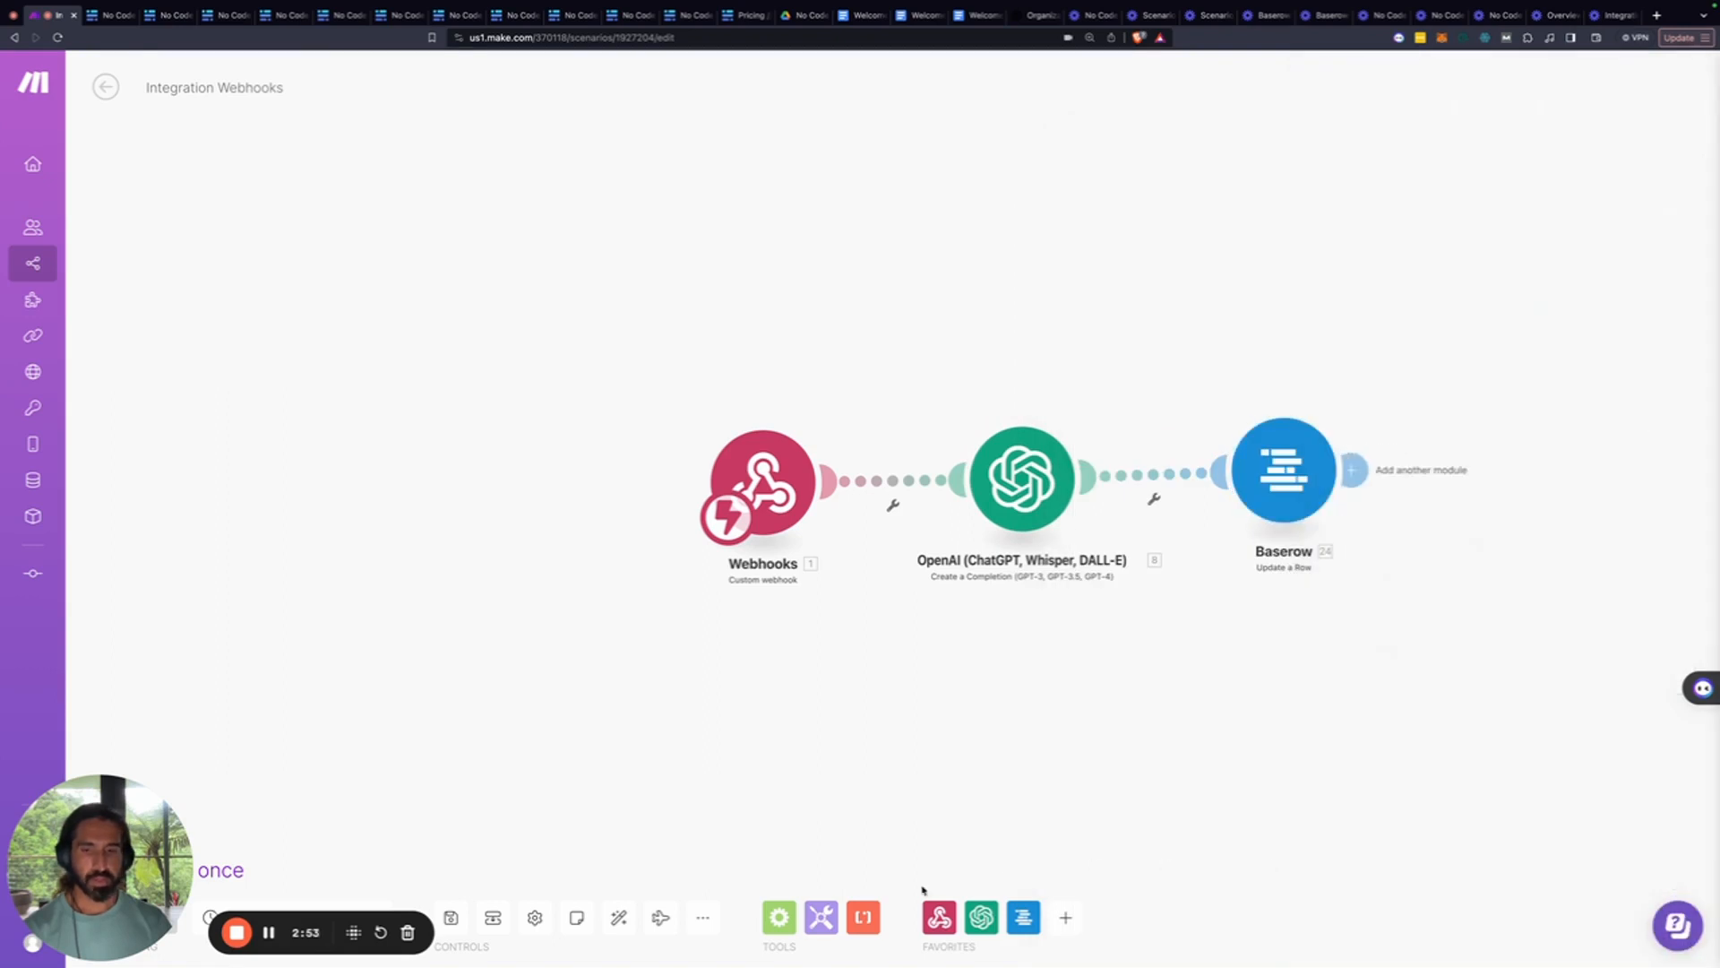
Save the scenario and append a Google Docs 'Create a Document from a Template' module
{"action": "left_click", "coordinate": [451, 918]}
{"action": "left_click_drag", "start_coordinate": [199, 823], "coordinate": [293, 538]}
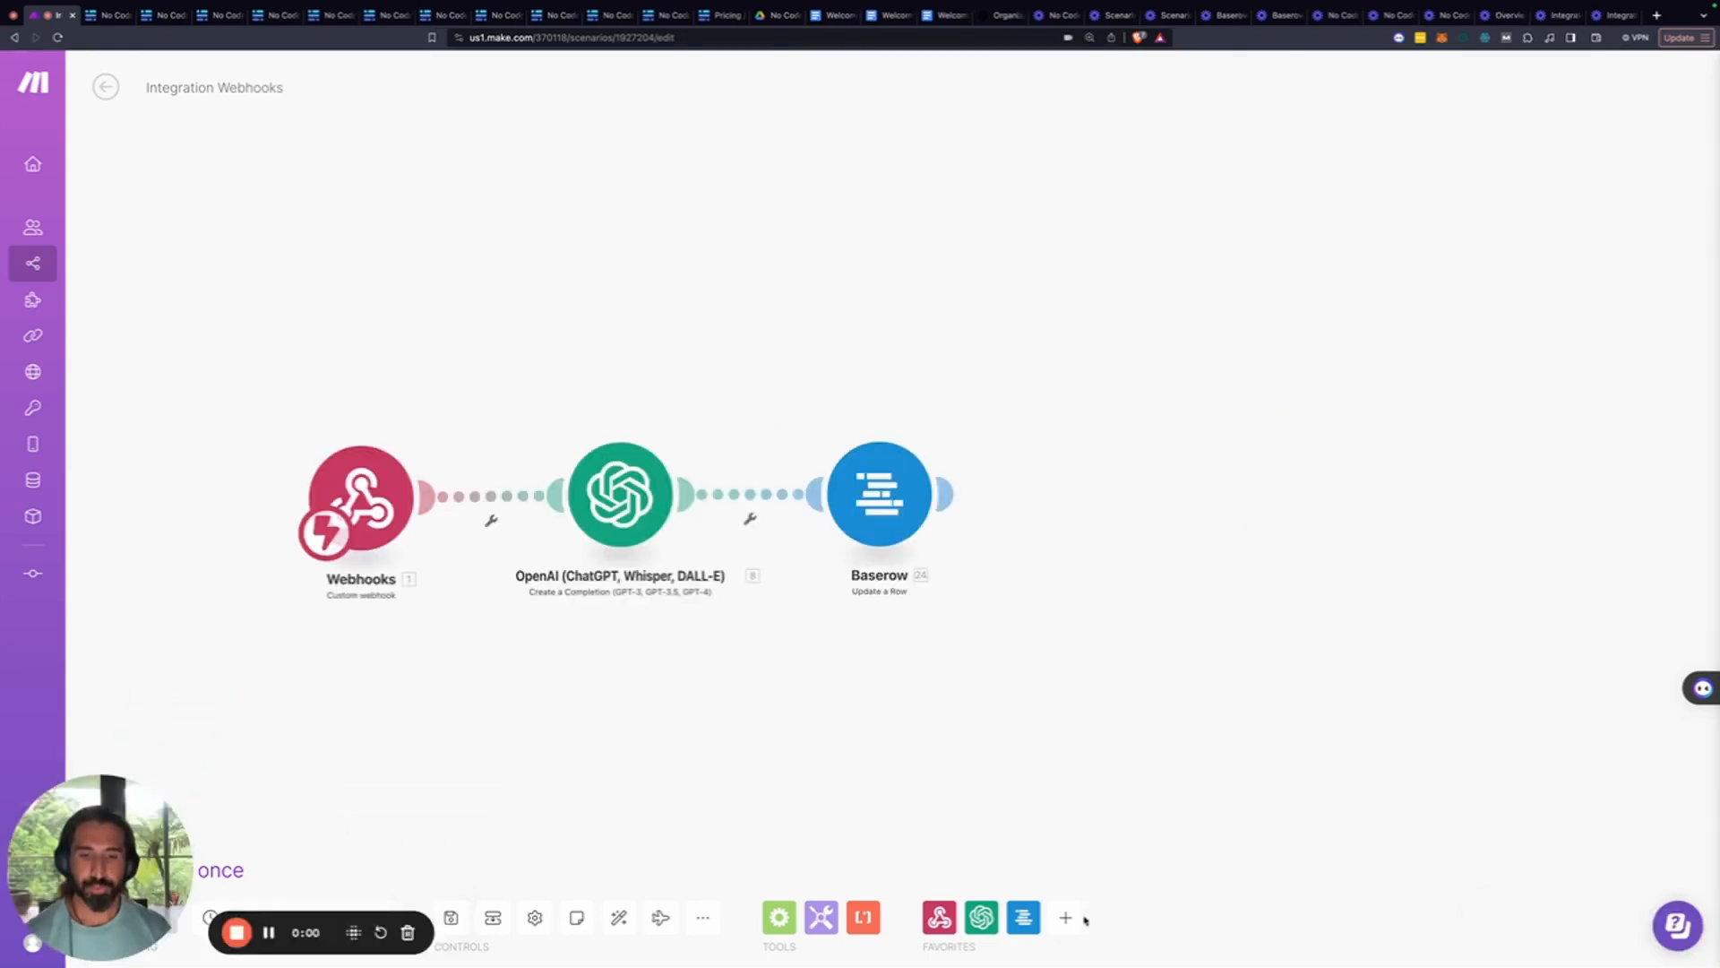
{"action": "left_click", "coordinate": [1065, 917]}
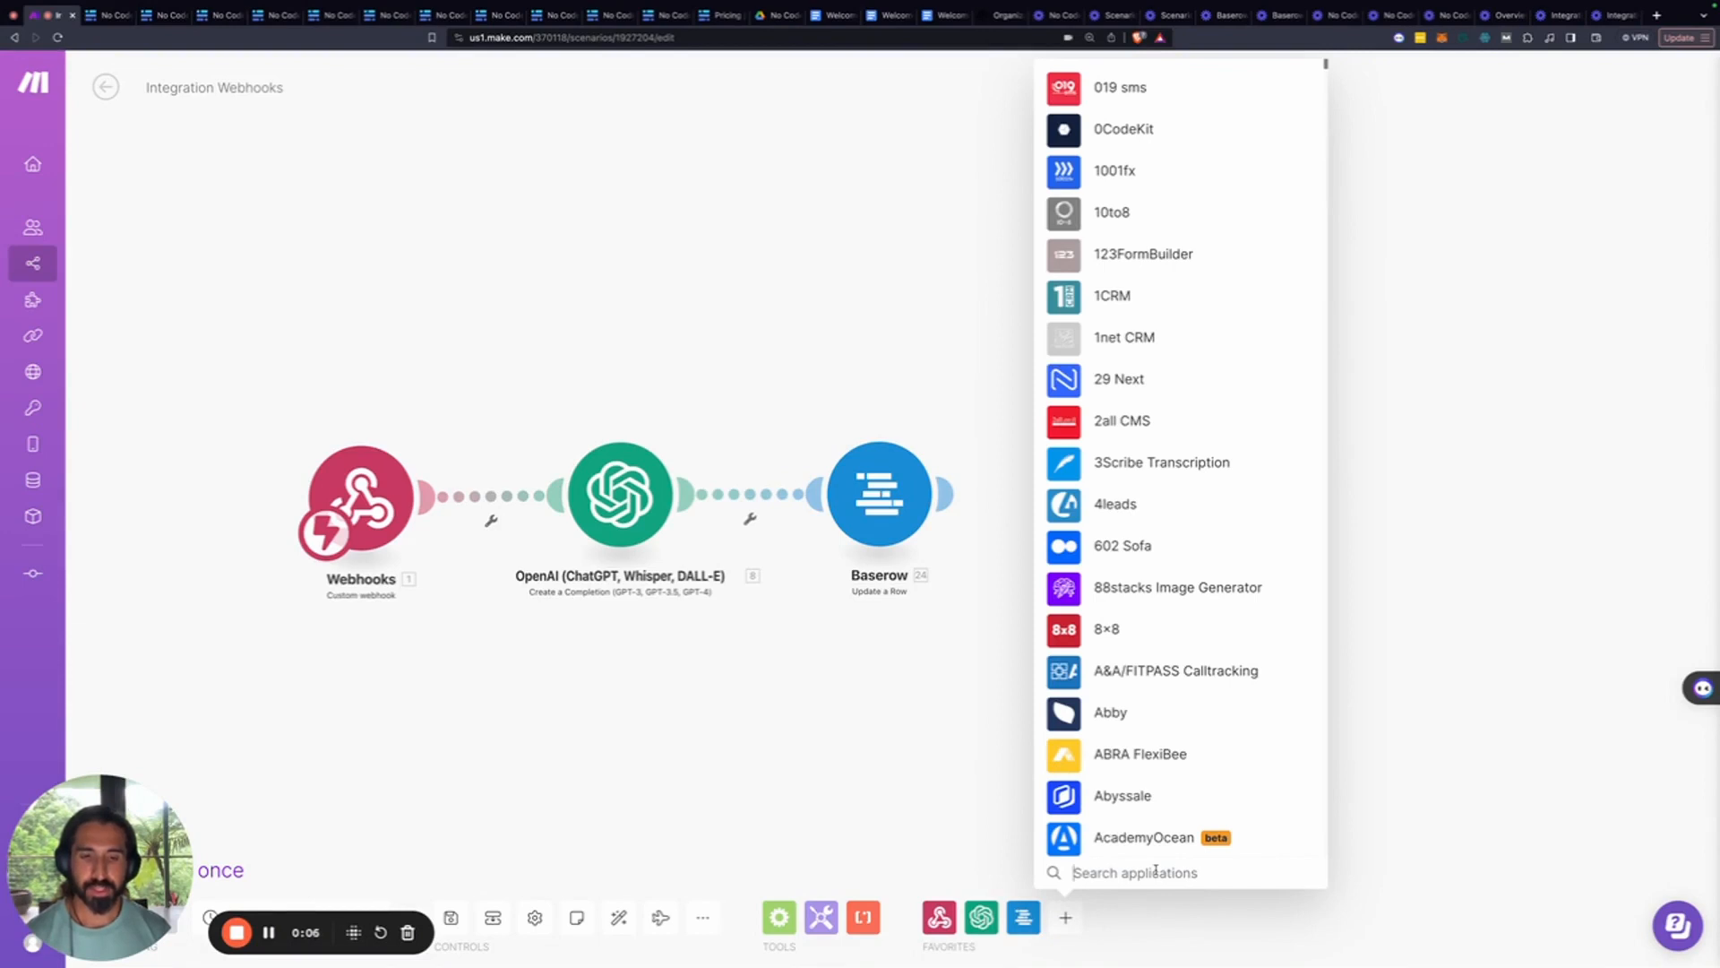
{"action": "type", "text": "goo"}
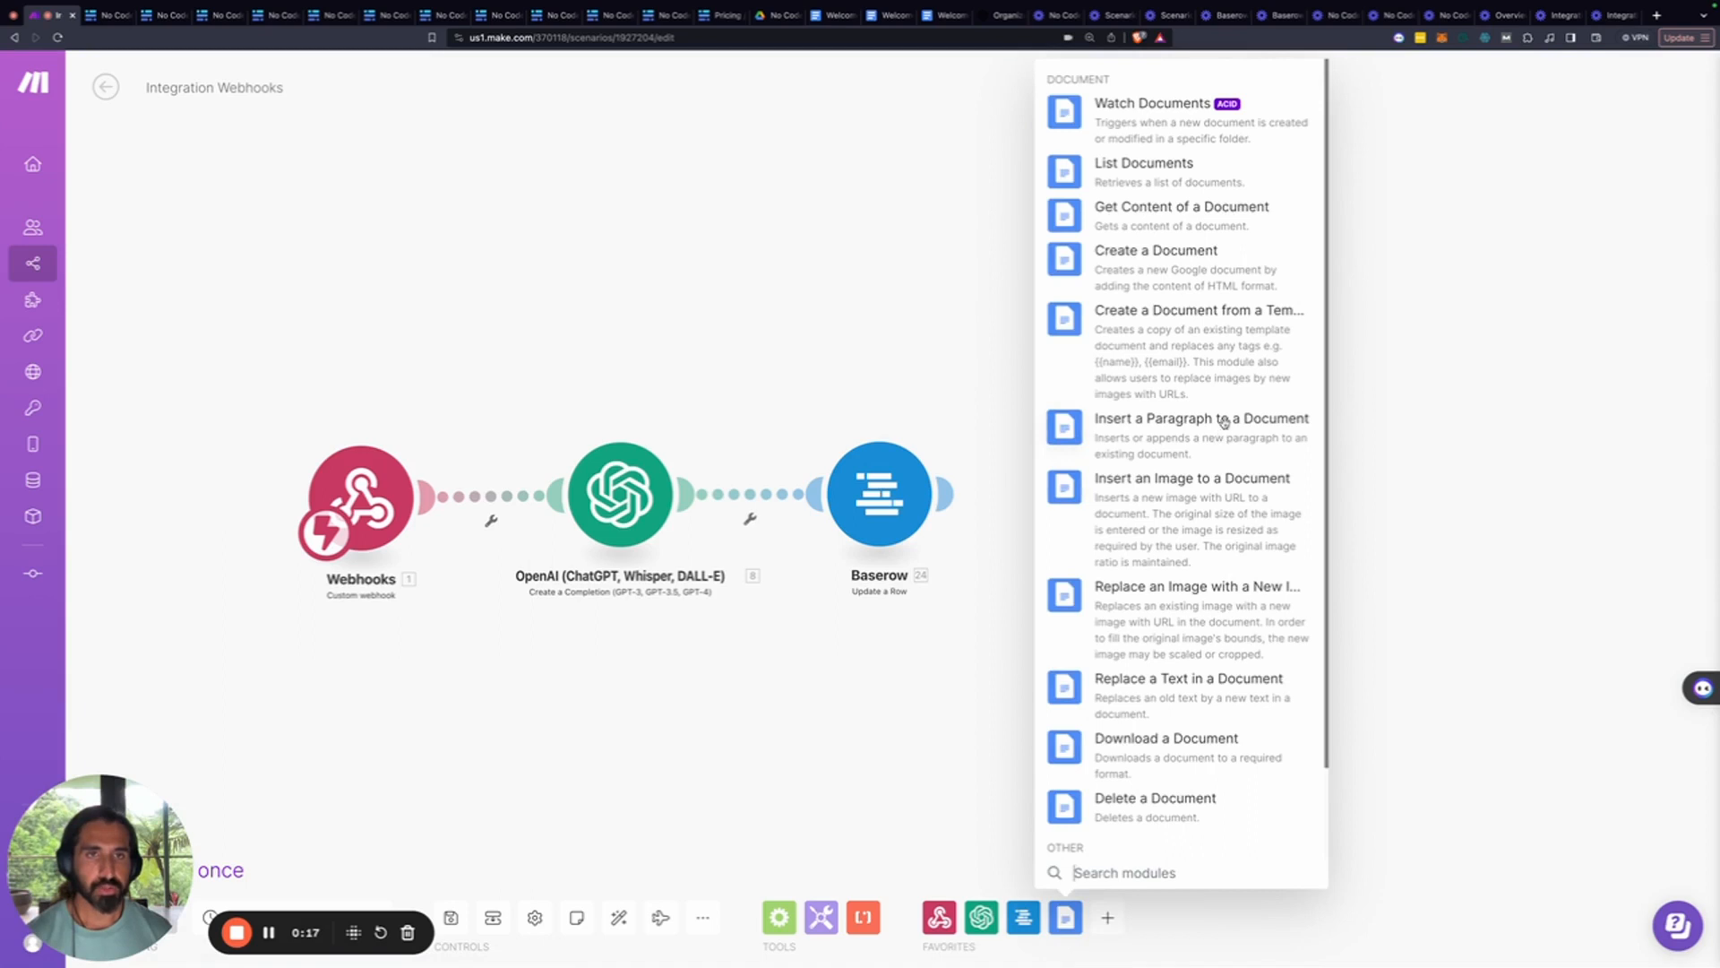
{"action": "left_click", "coordinate": [1203, 328]}
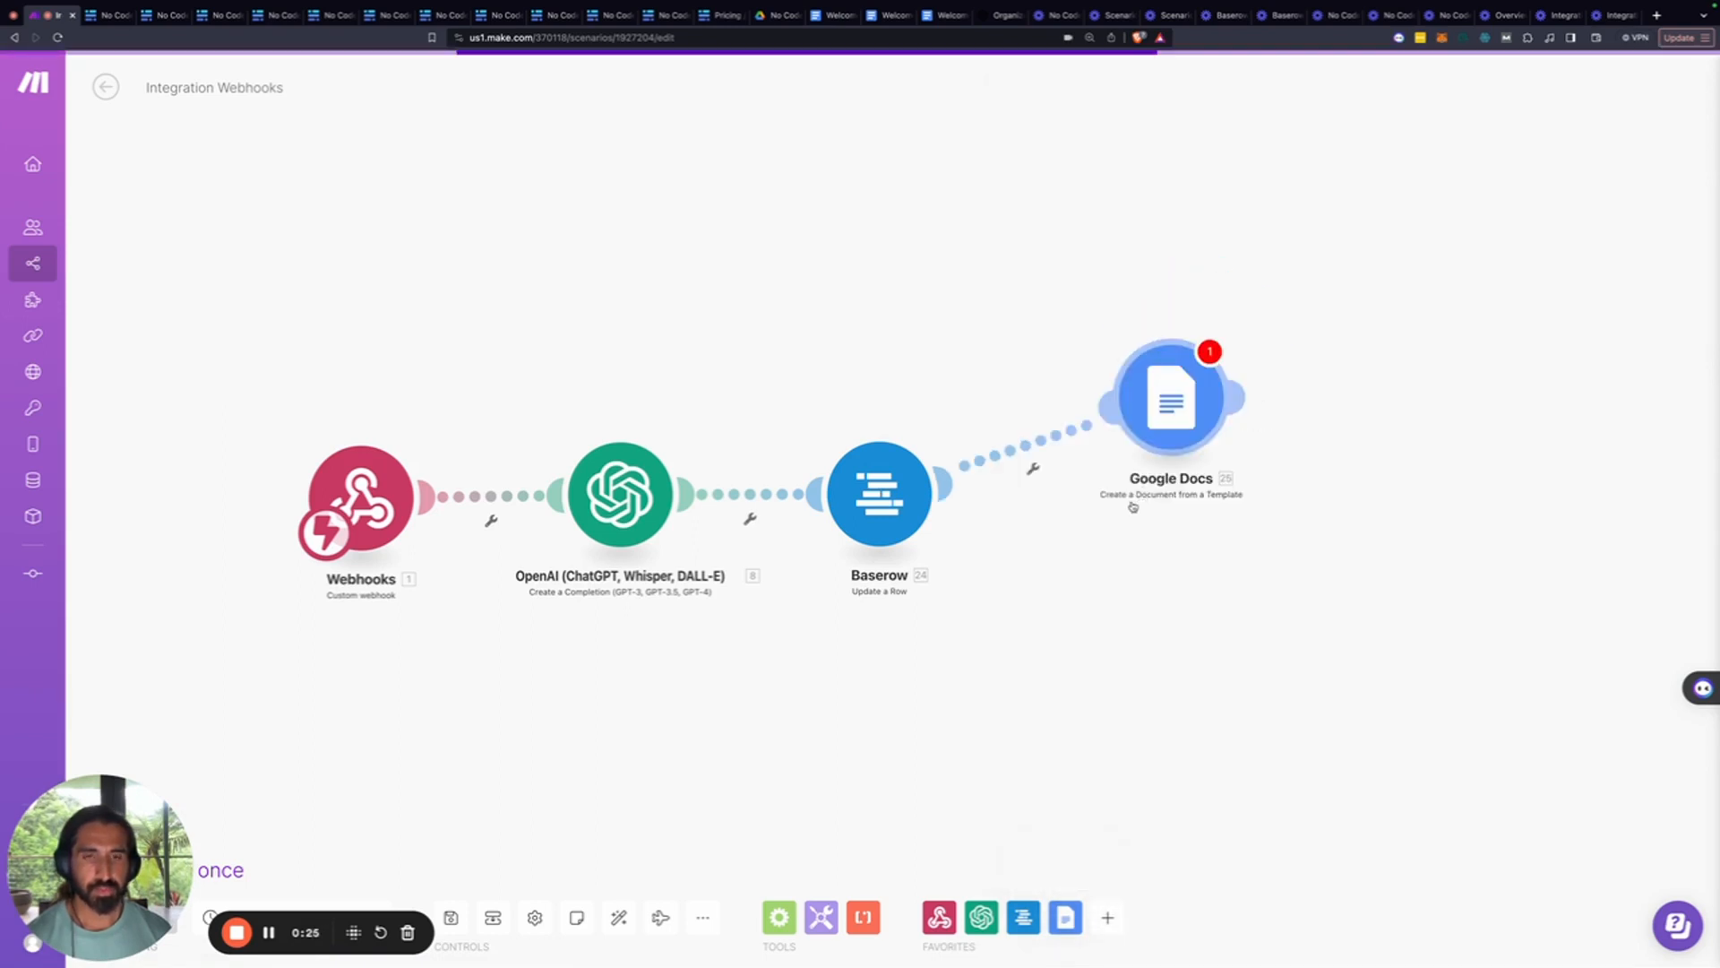
Choose the 'Welcome Note - No Code Ninja' template from the No Code Ninja folder
{"action": "left_click", "coordinate": [1149, 432]}
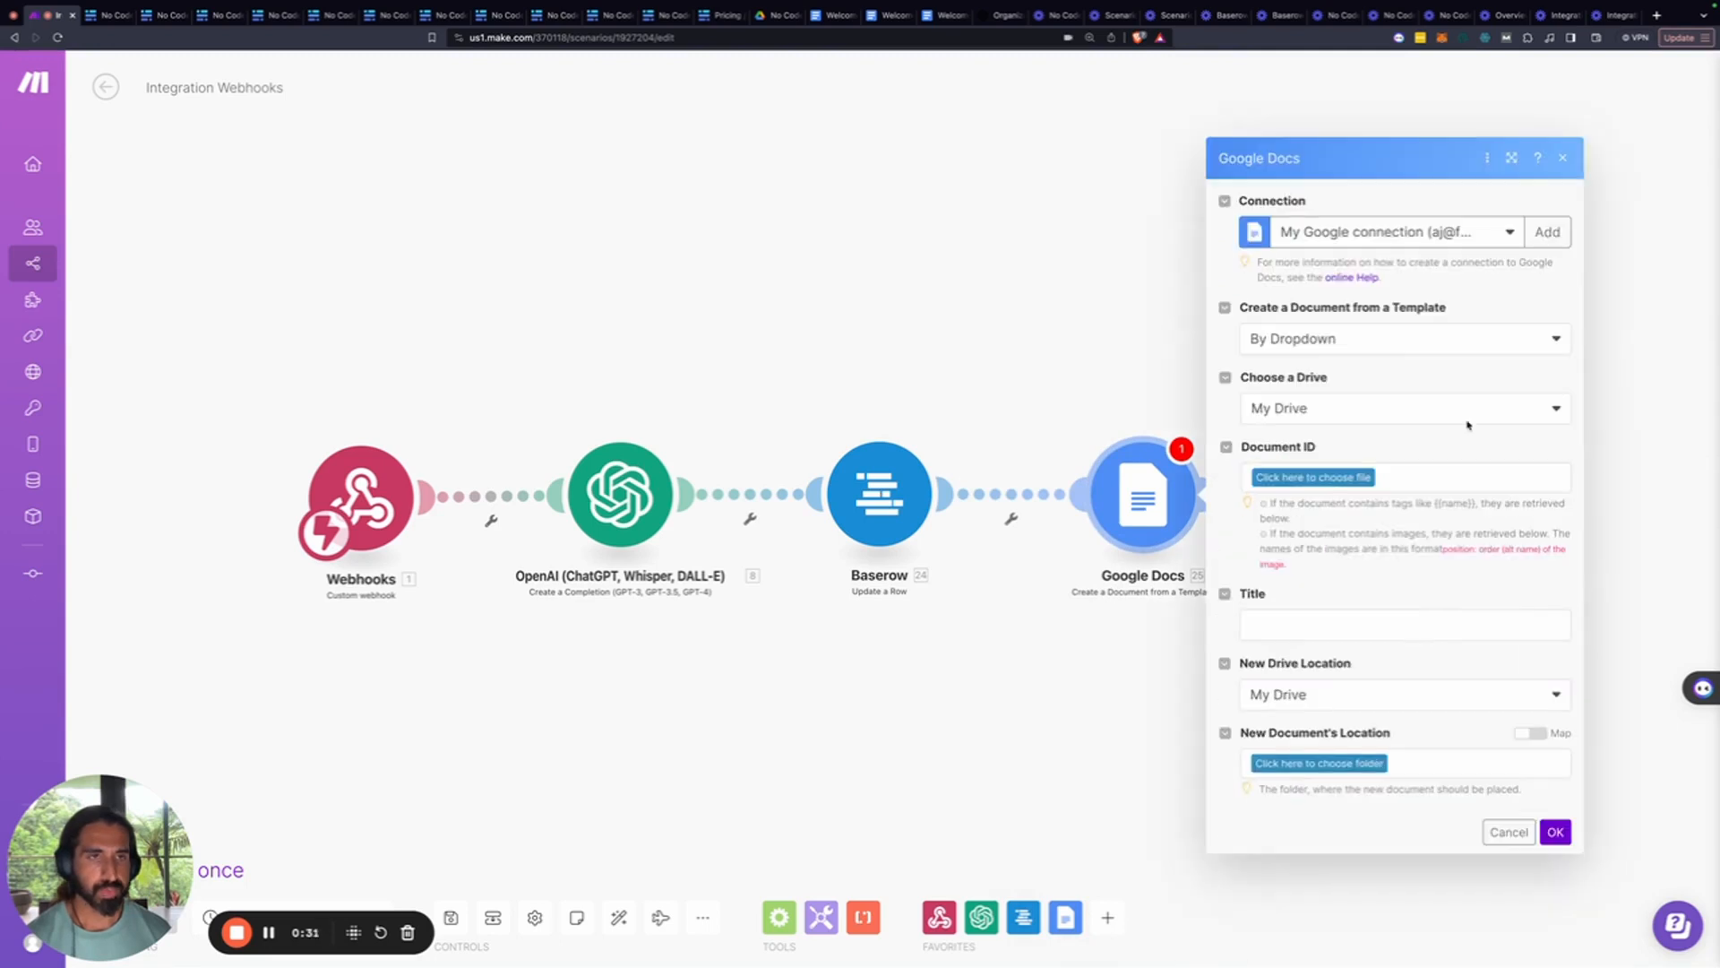
{"action": "left_click", "coordinate": [1545, 234]}
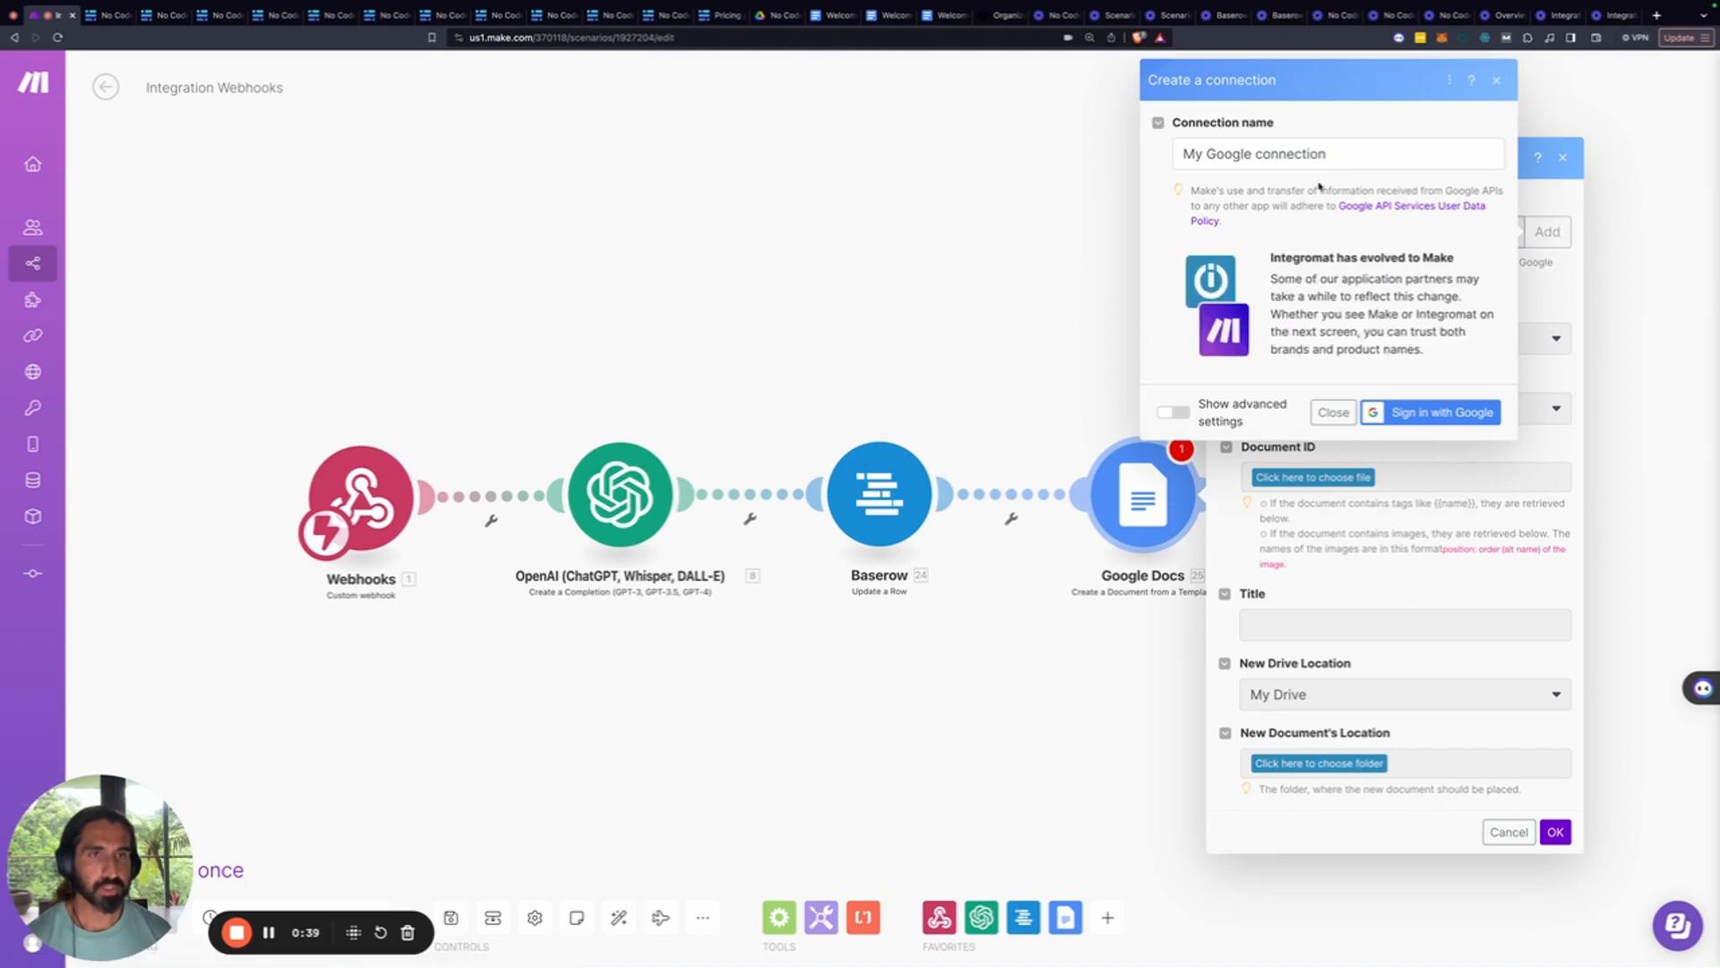
{"action": "left_click", "coordinate": [1496, 79]}
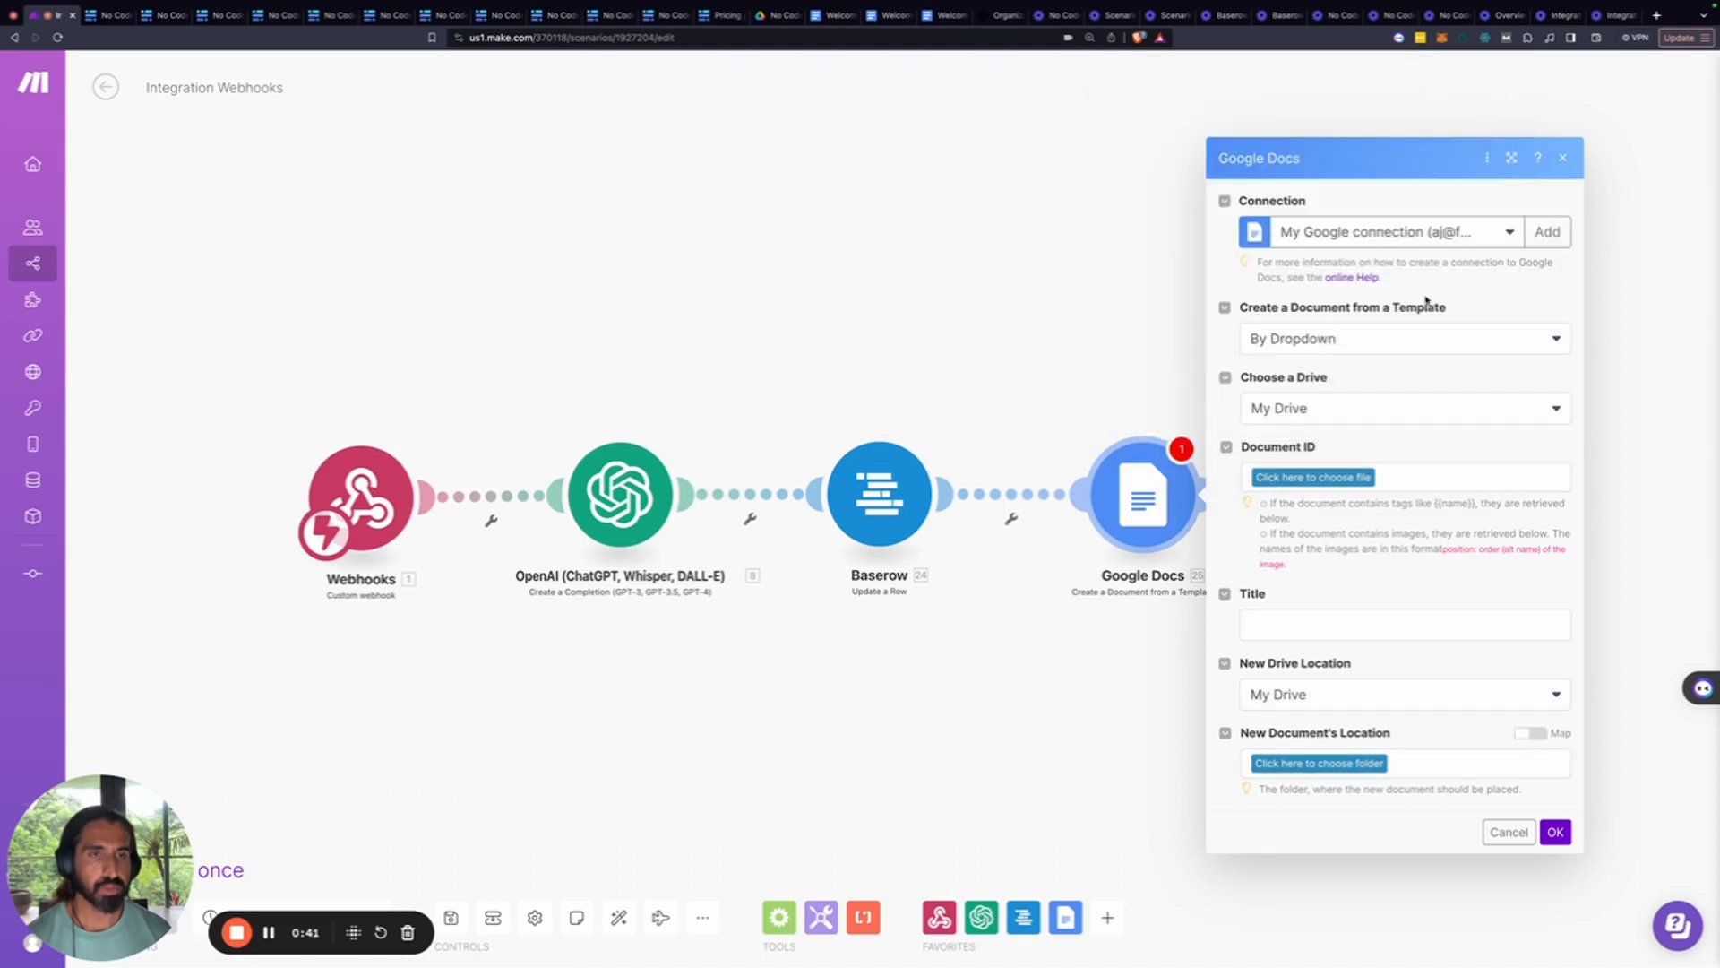
{"action": "left_click", "coordinate": [1332, 479]}
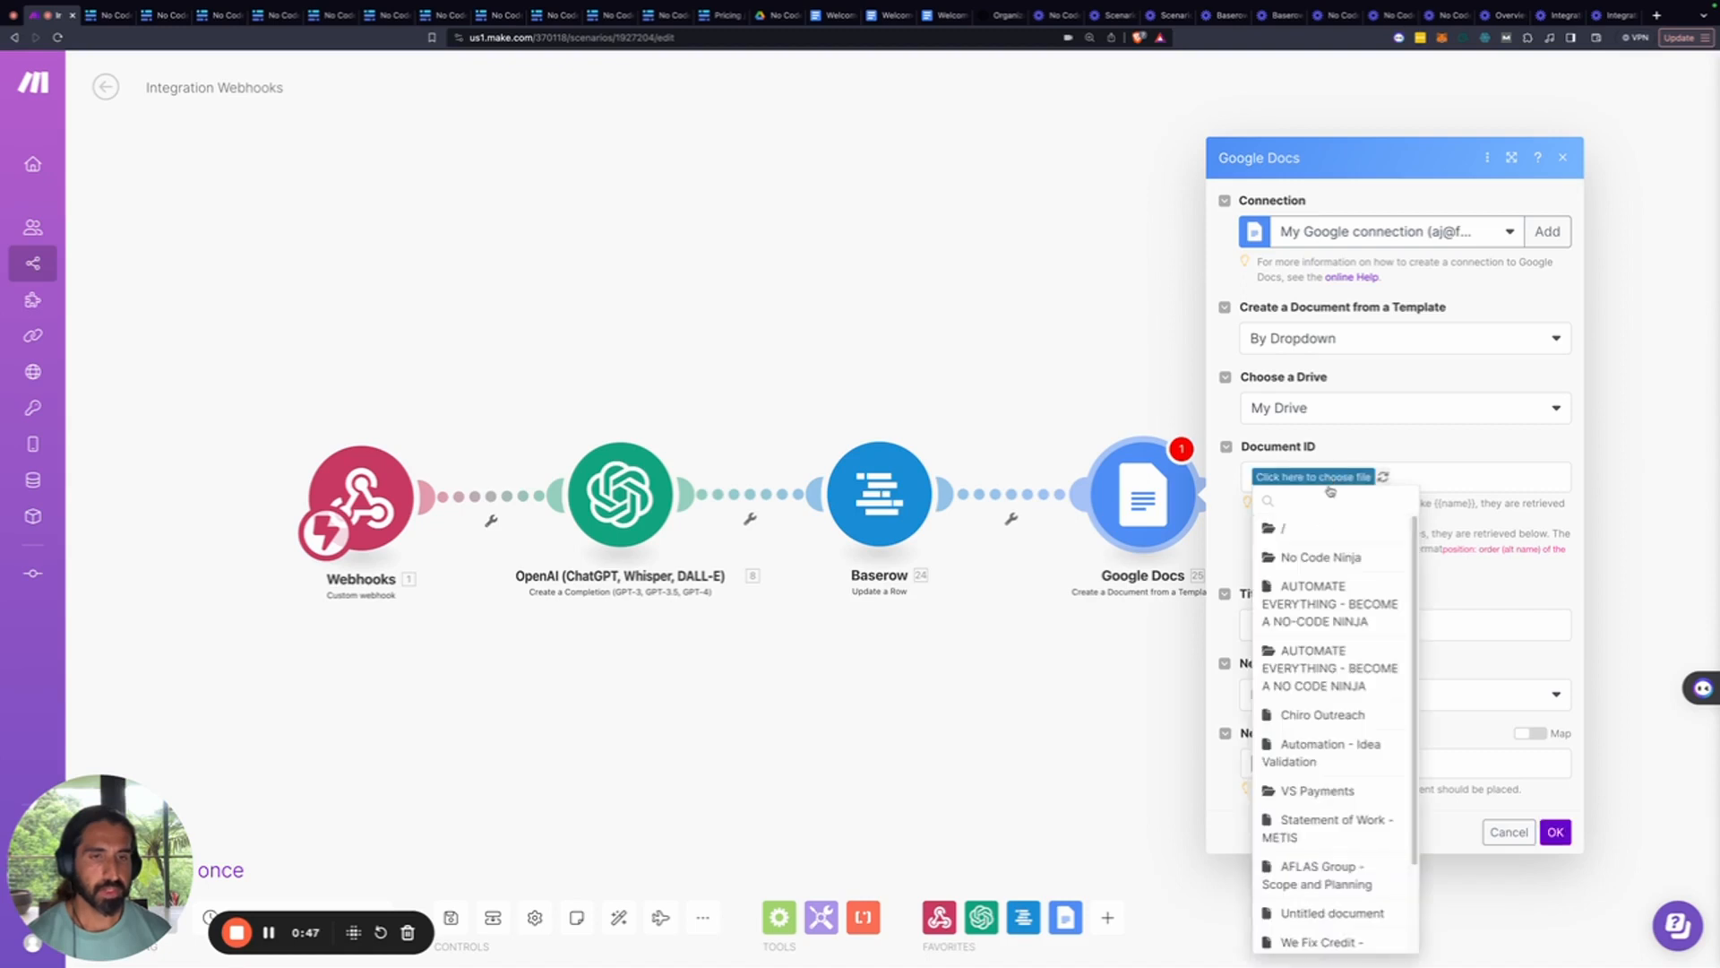
{"action": "left_click", "coordinate": [1322, 553]}
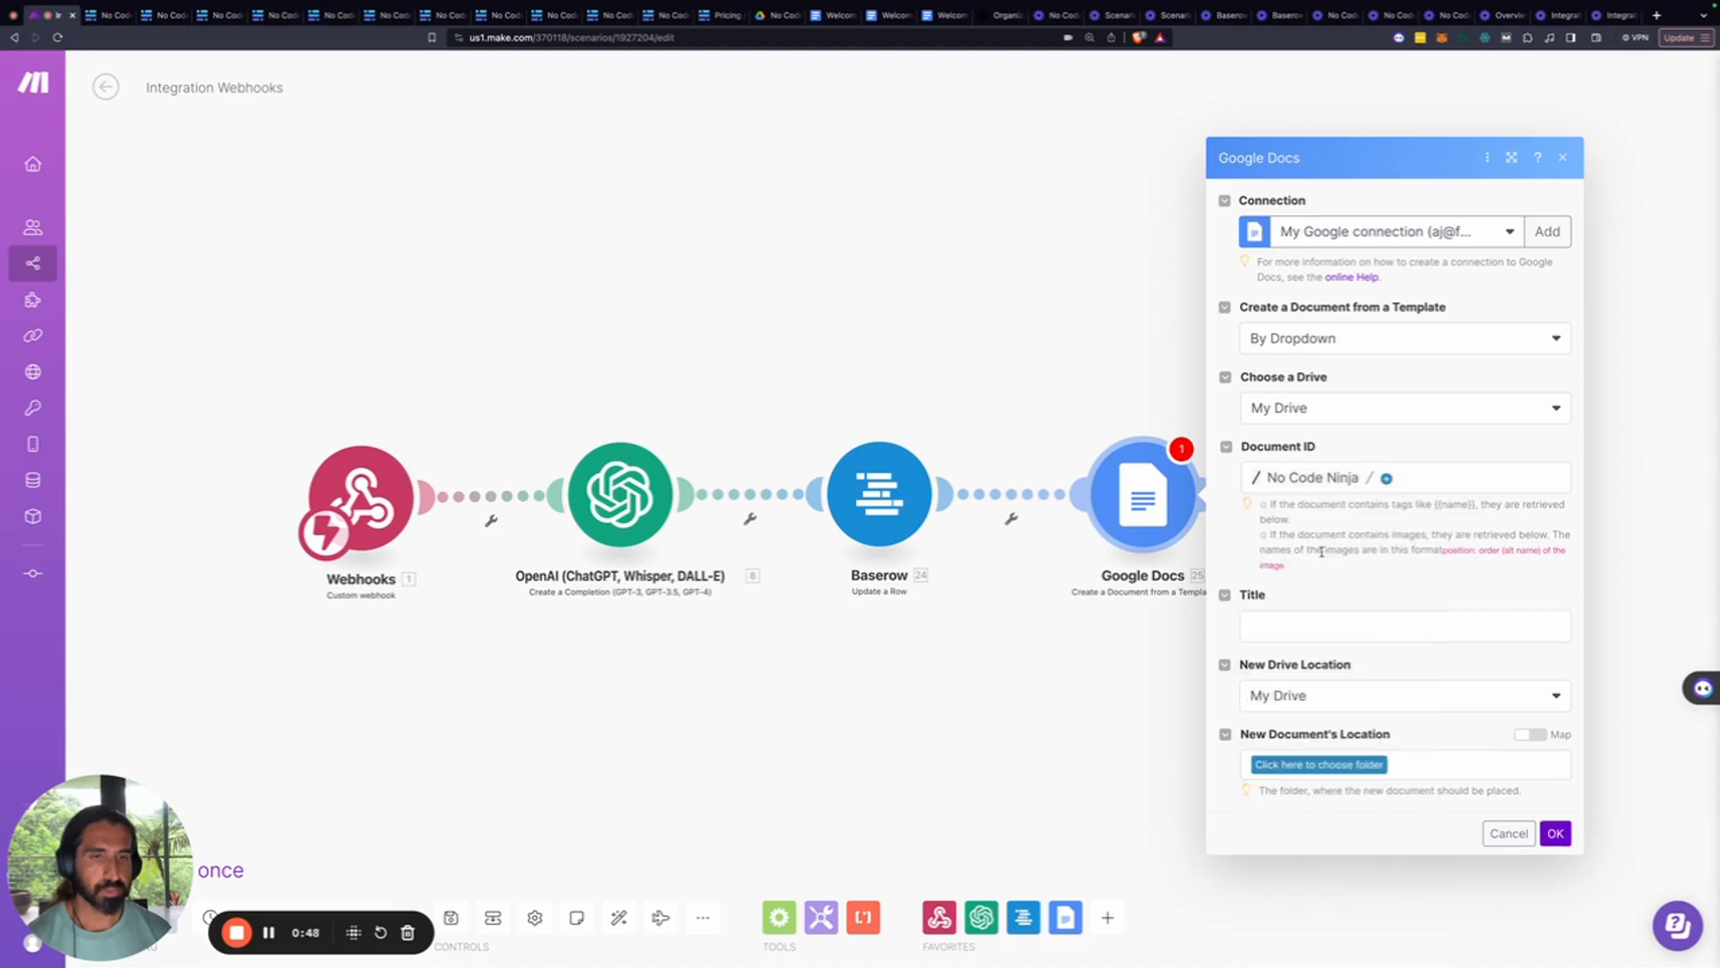
{"action": "left_click", "coordinate": [1385, 480]}
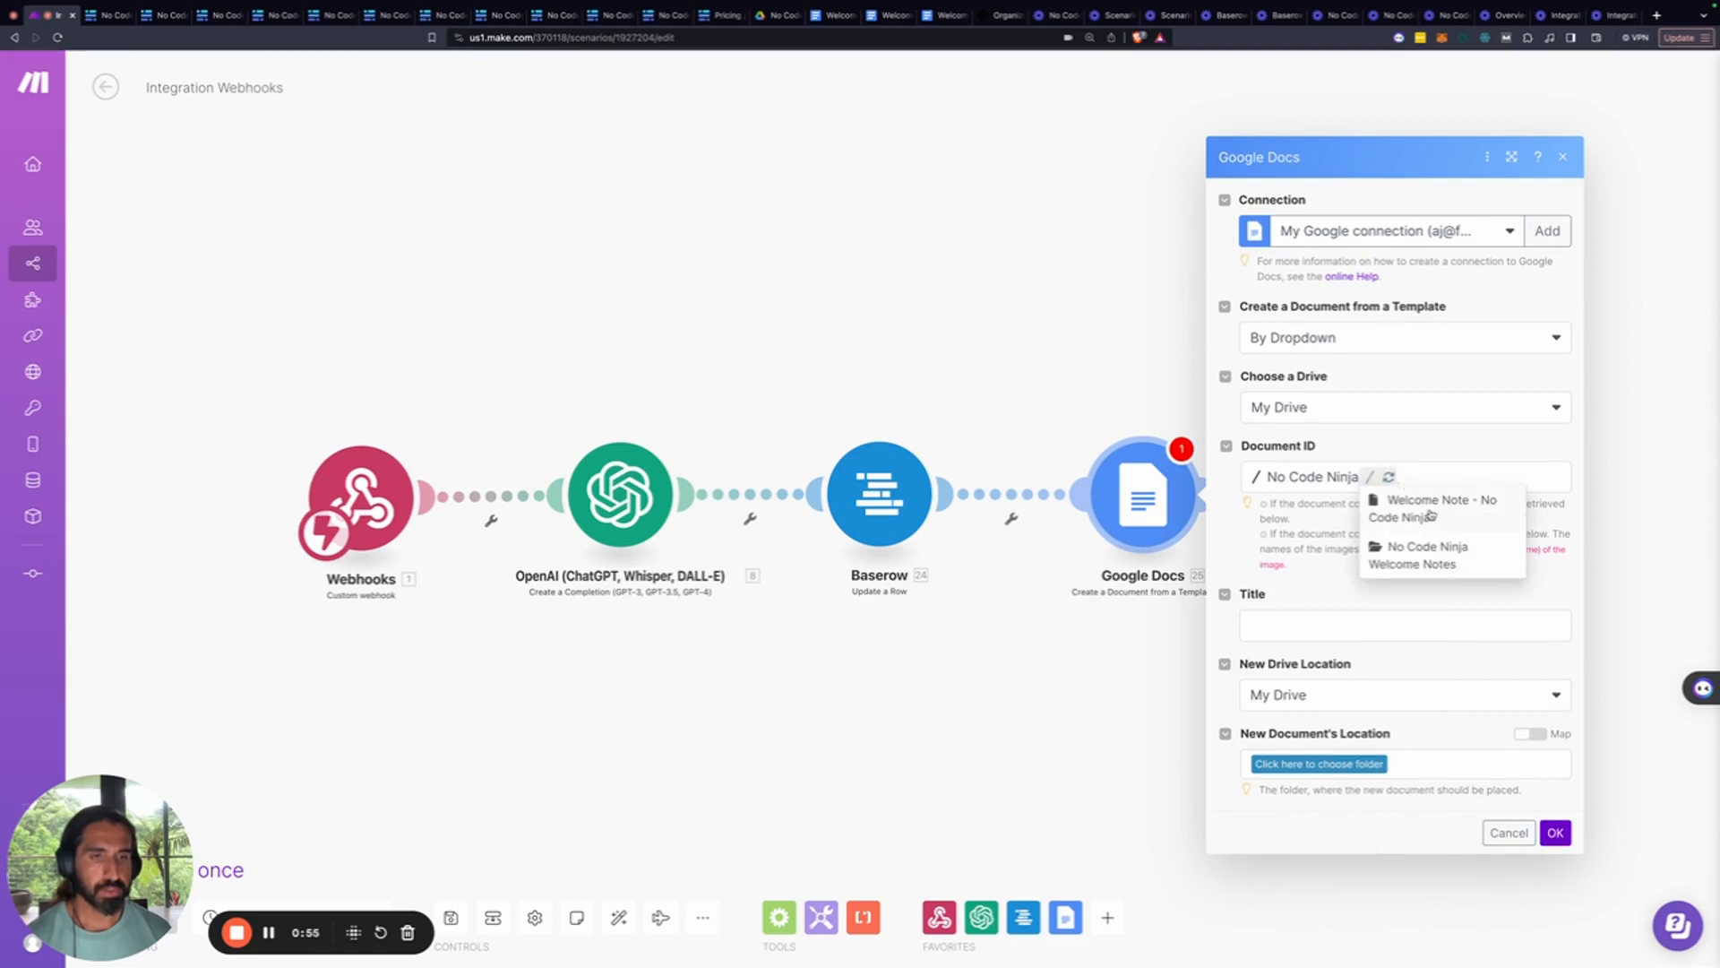
{"action": "left_click", "coordinate": [1432, 514]}
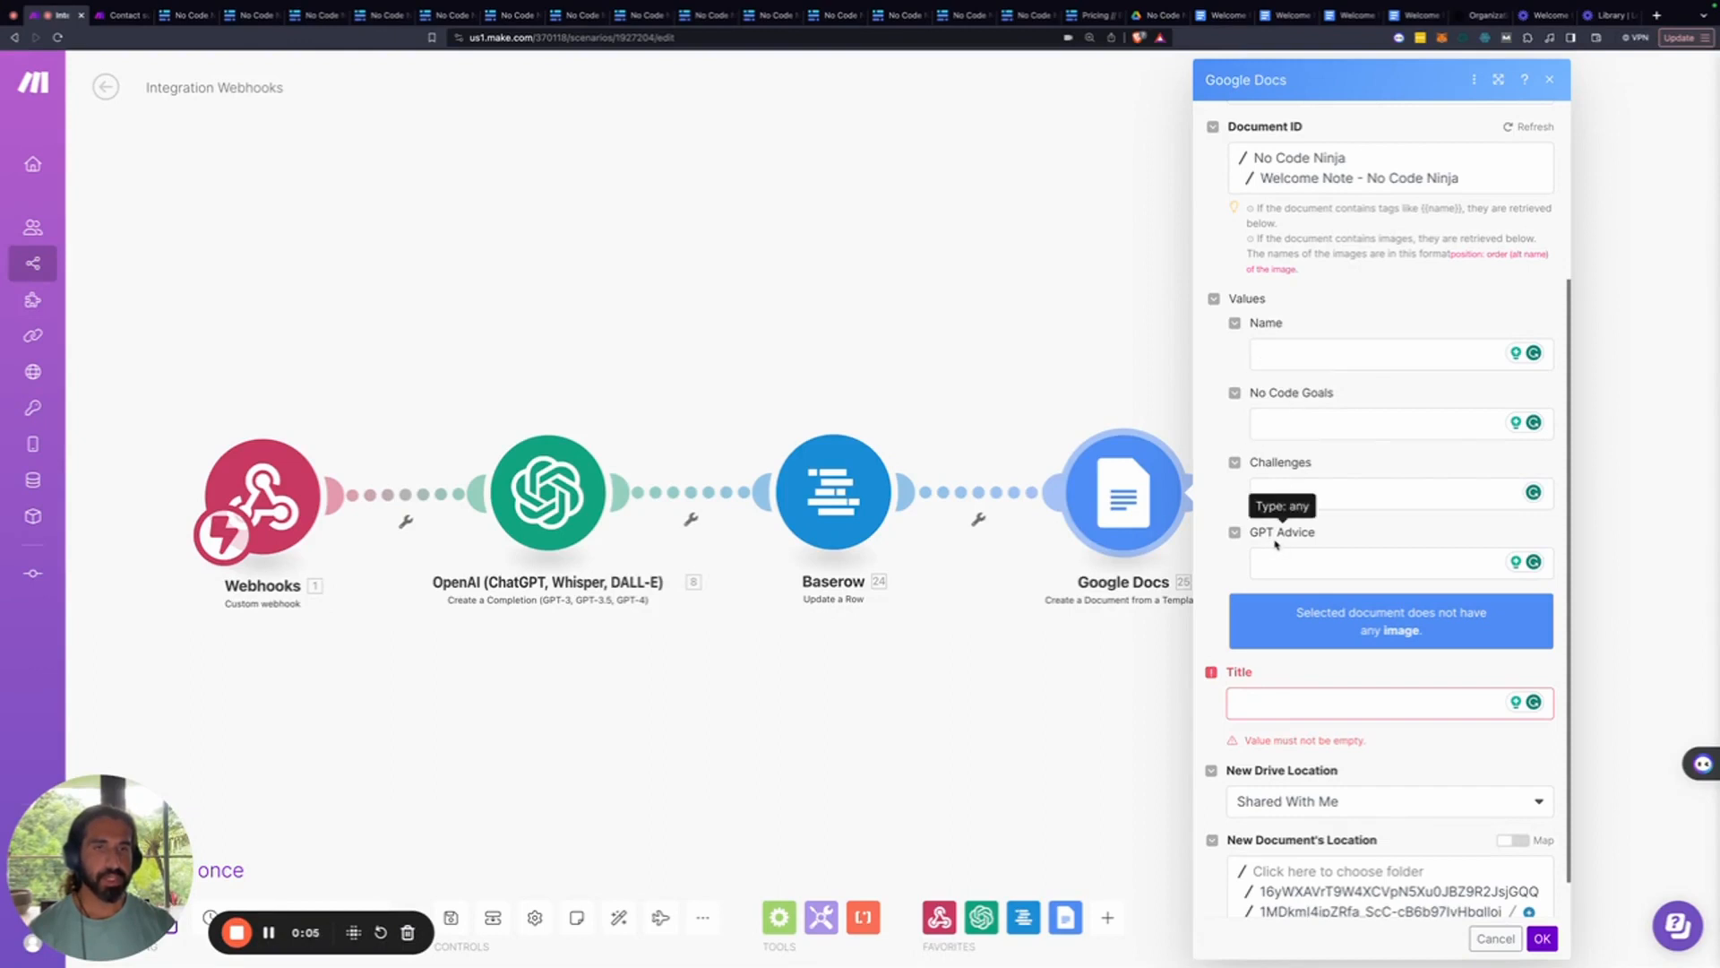
Map Firstname, Goals, Challenges and OpenAI Message.Content into Name, No Code Goals, Challenges and GPT Advice
{"action": "left_click", "coordinate": [1275, 350]}
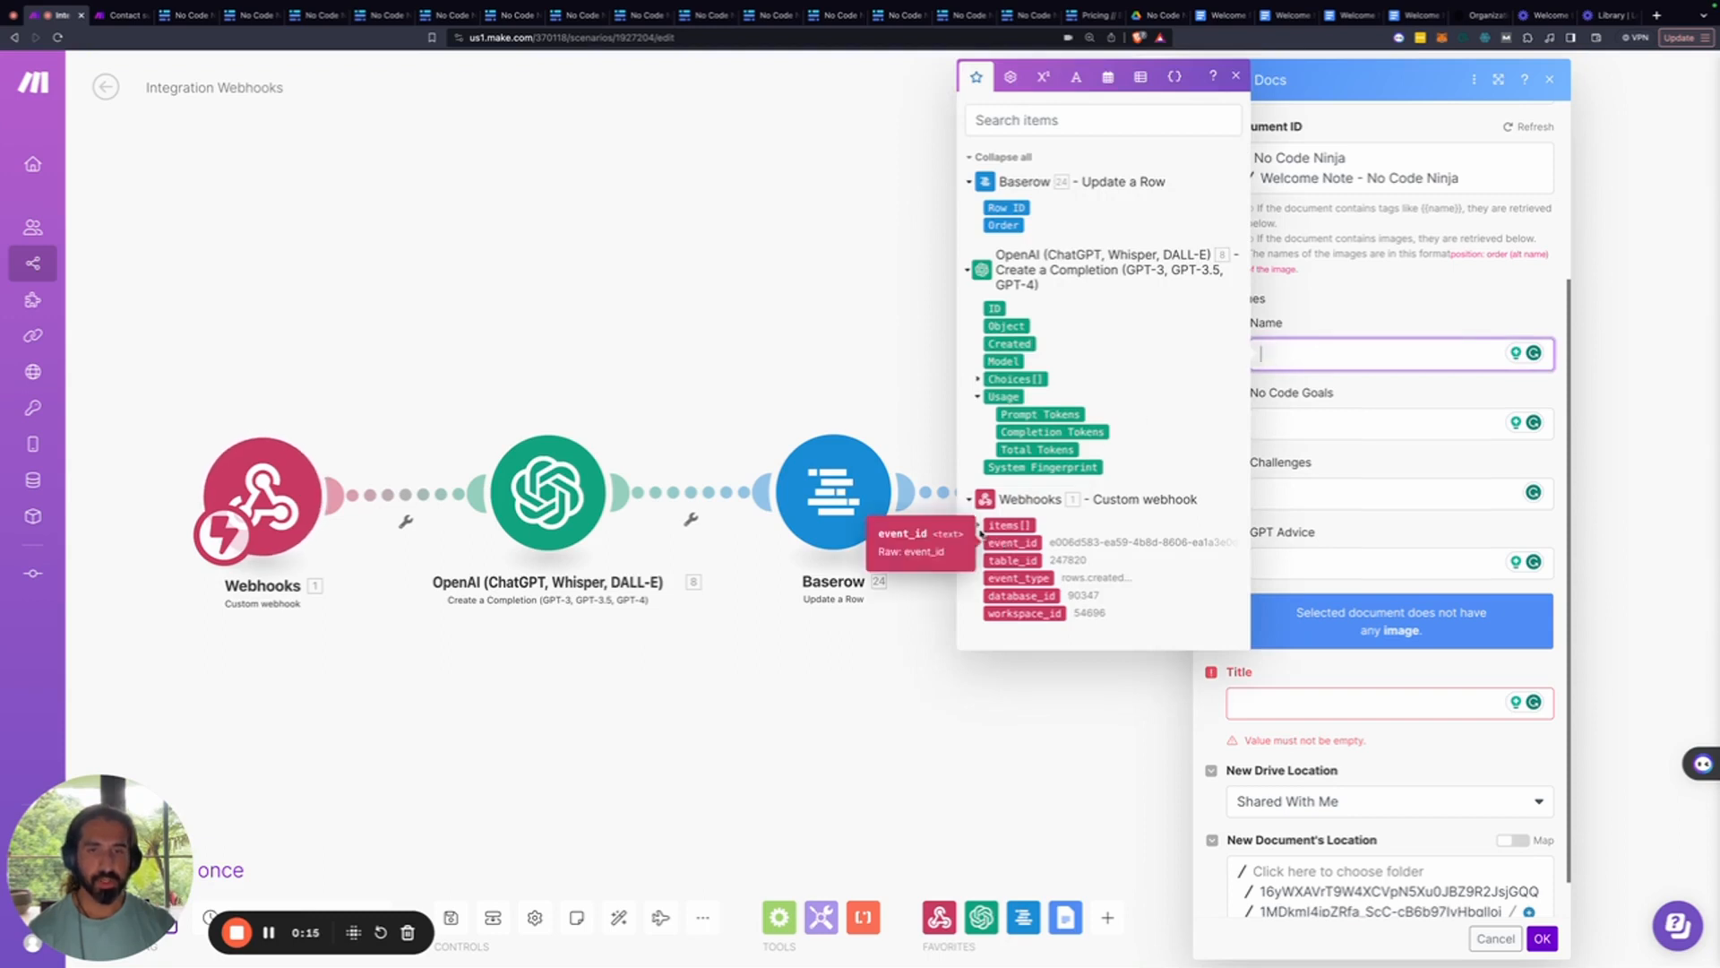
{"action": "left_click", "coordinate": [978, 529]}
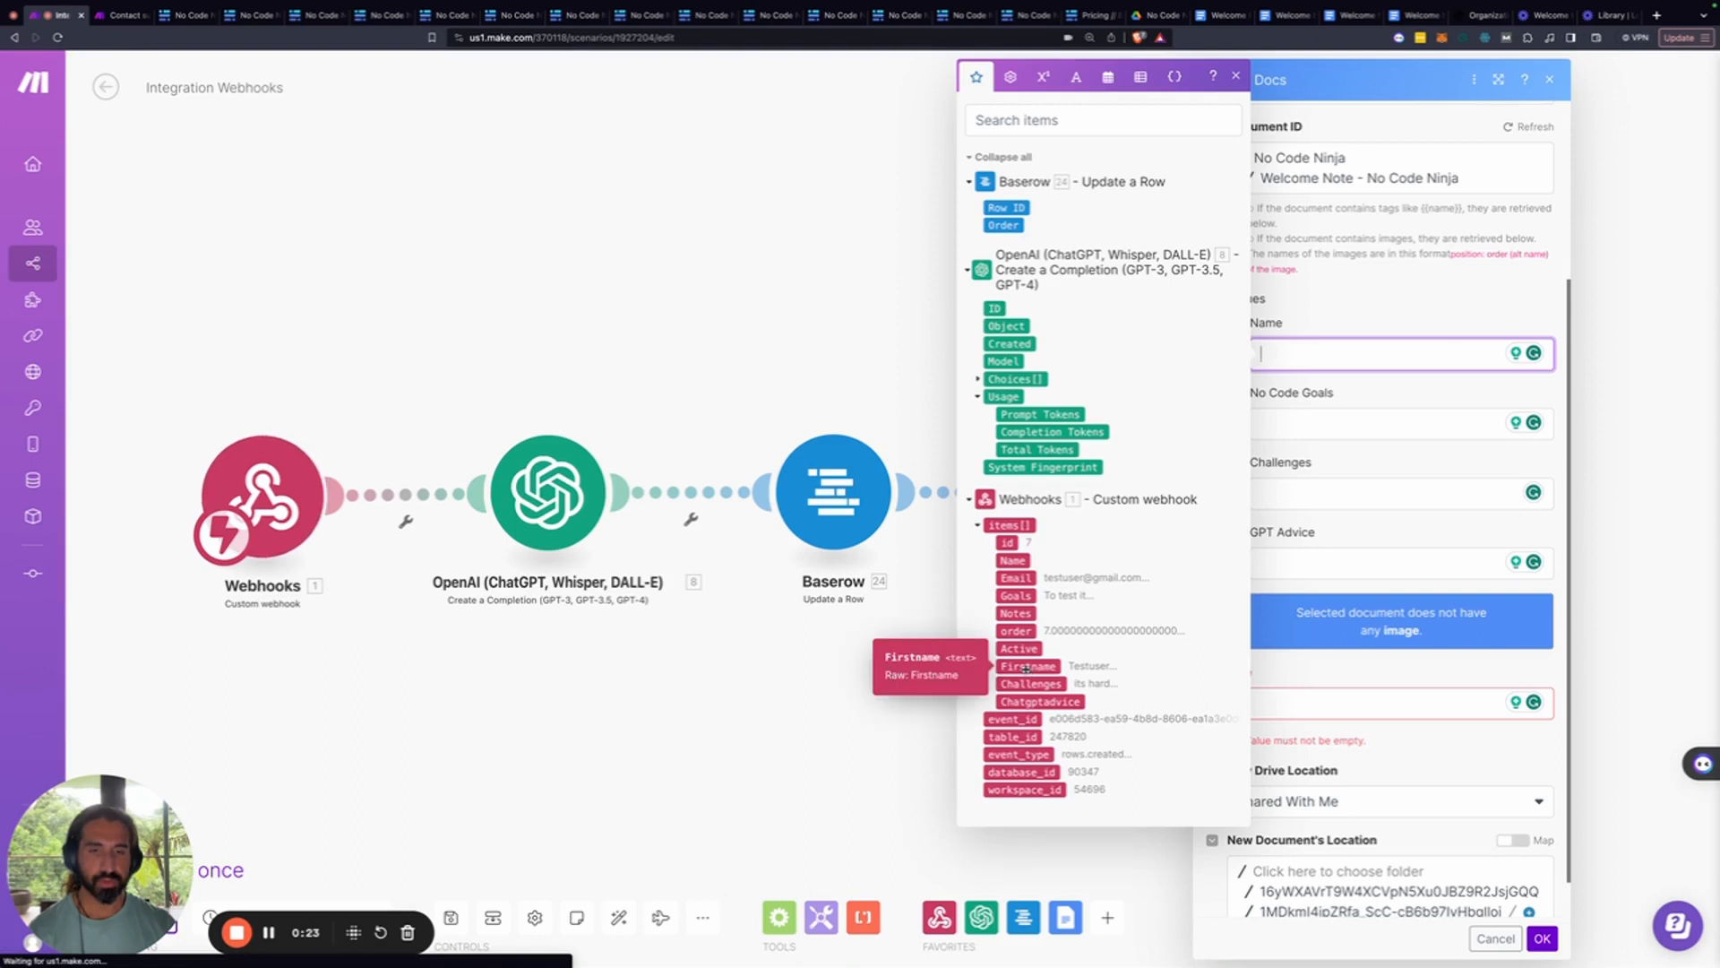
{"action": "left_click", "coordinate": [1027, 667]}
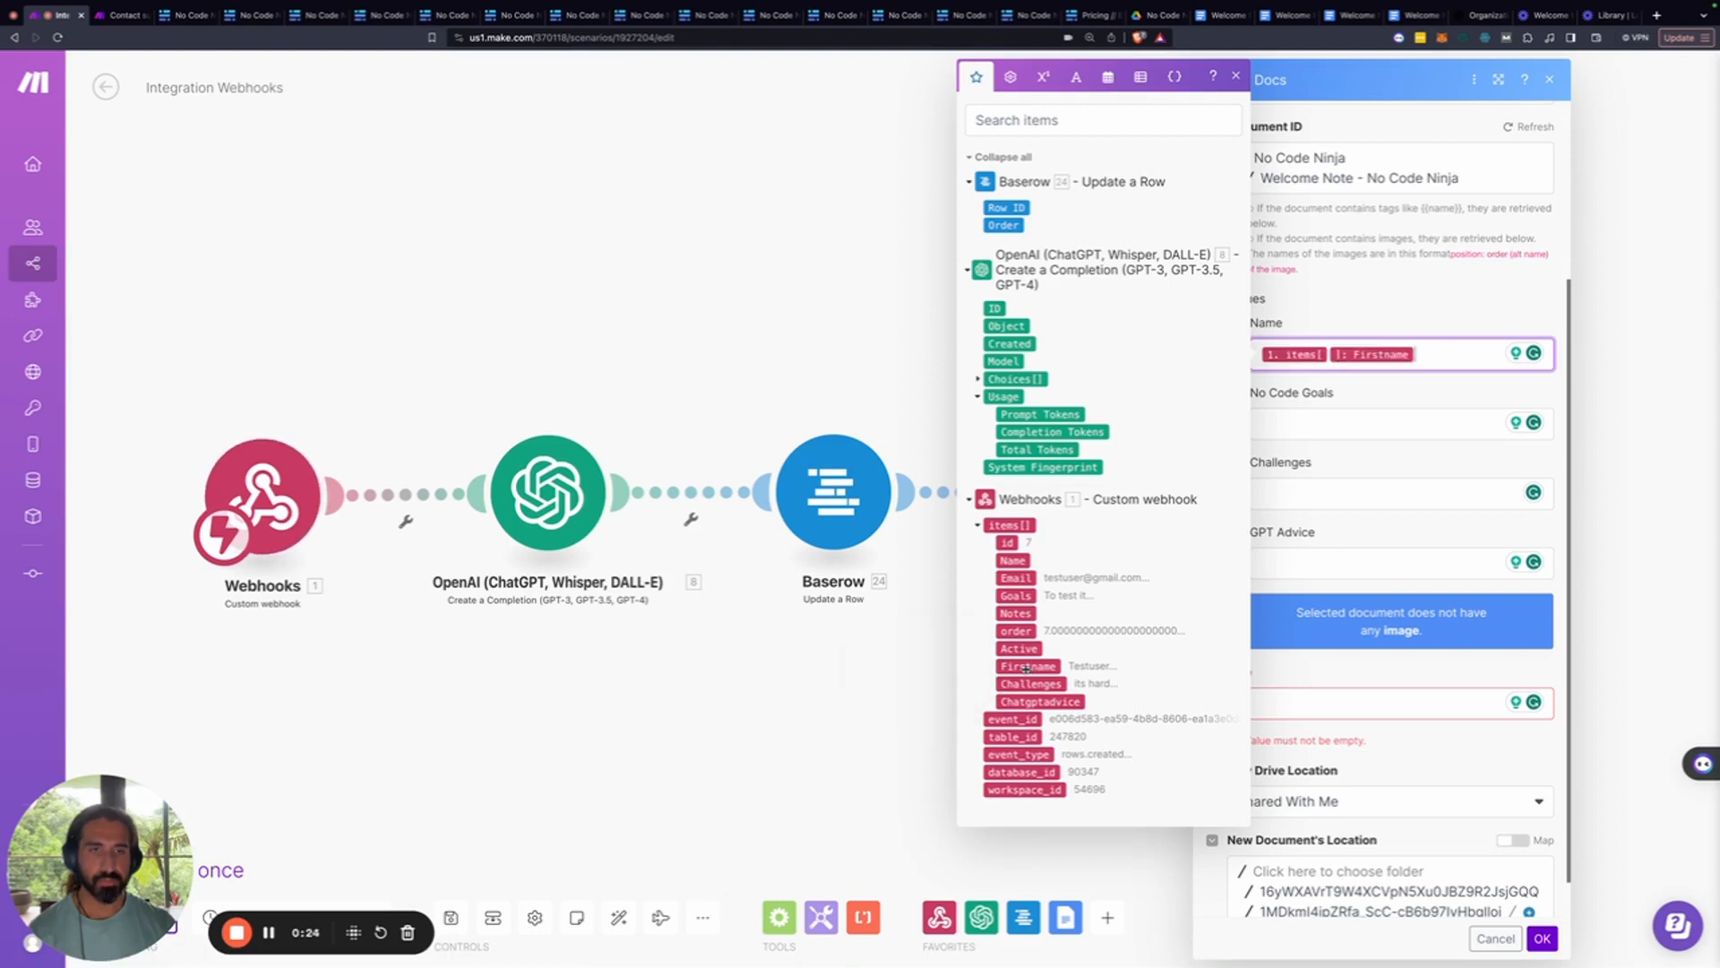
{"action": "left_click", "coordinate": [1316, 424]}
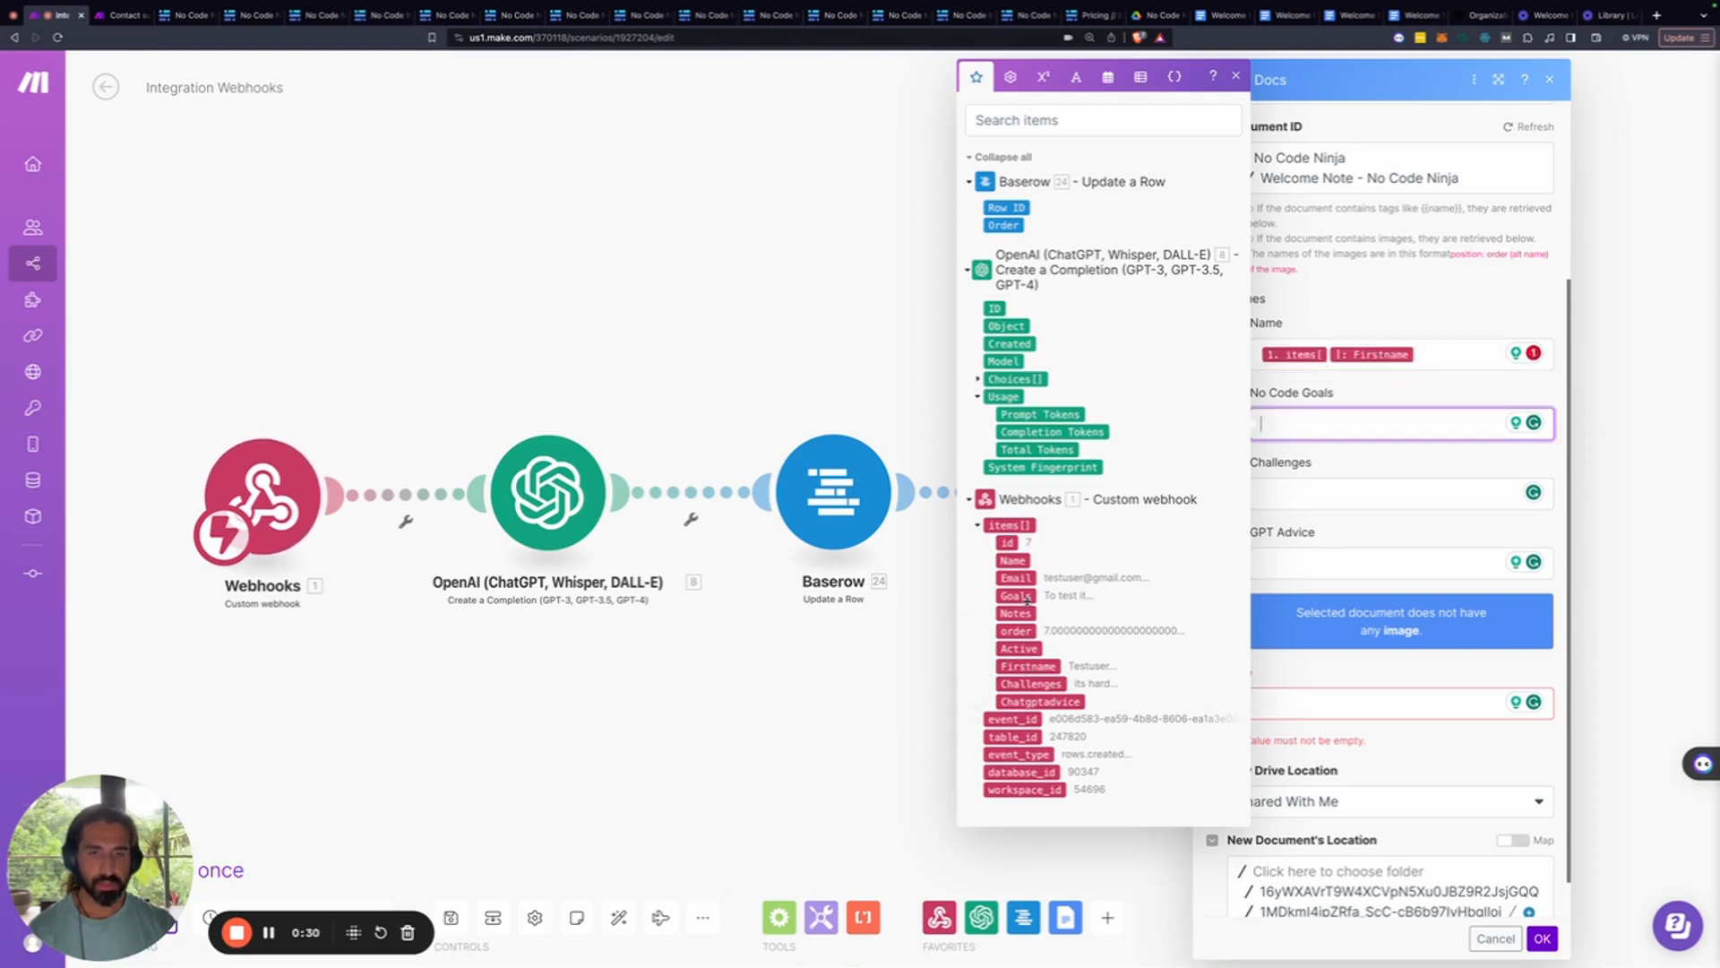
{"action": "left_click", "coordinate": [1015, 596]}
{"action": "left_click", "coordinate": [1326, 492]}
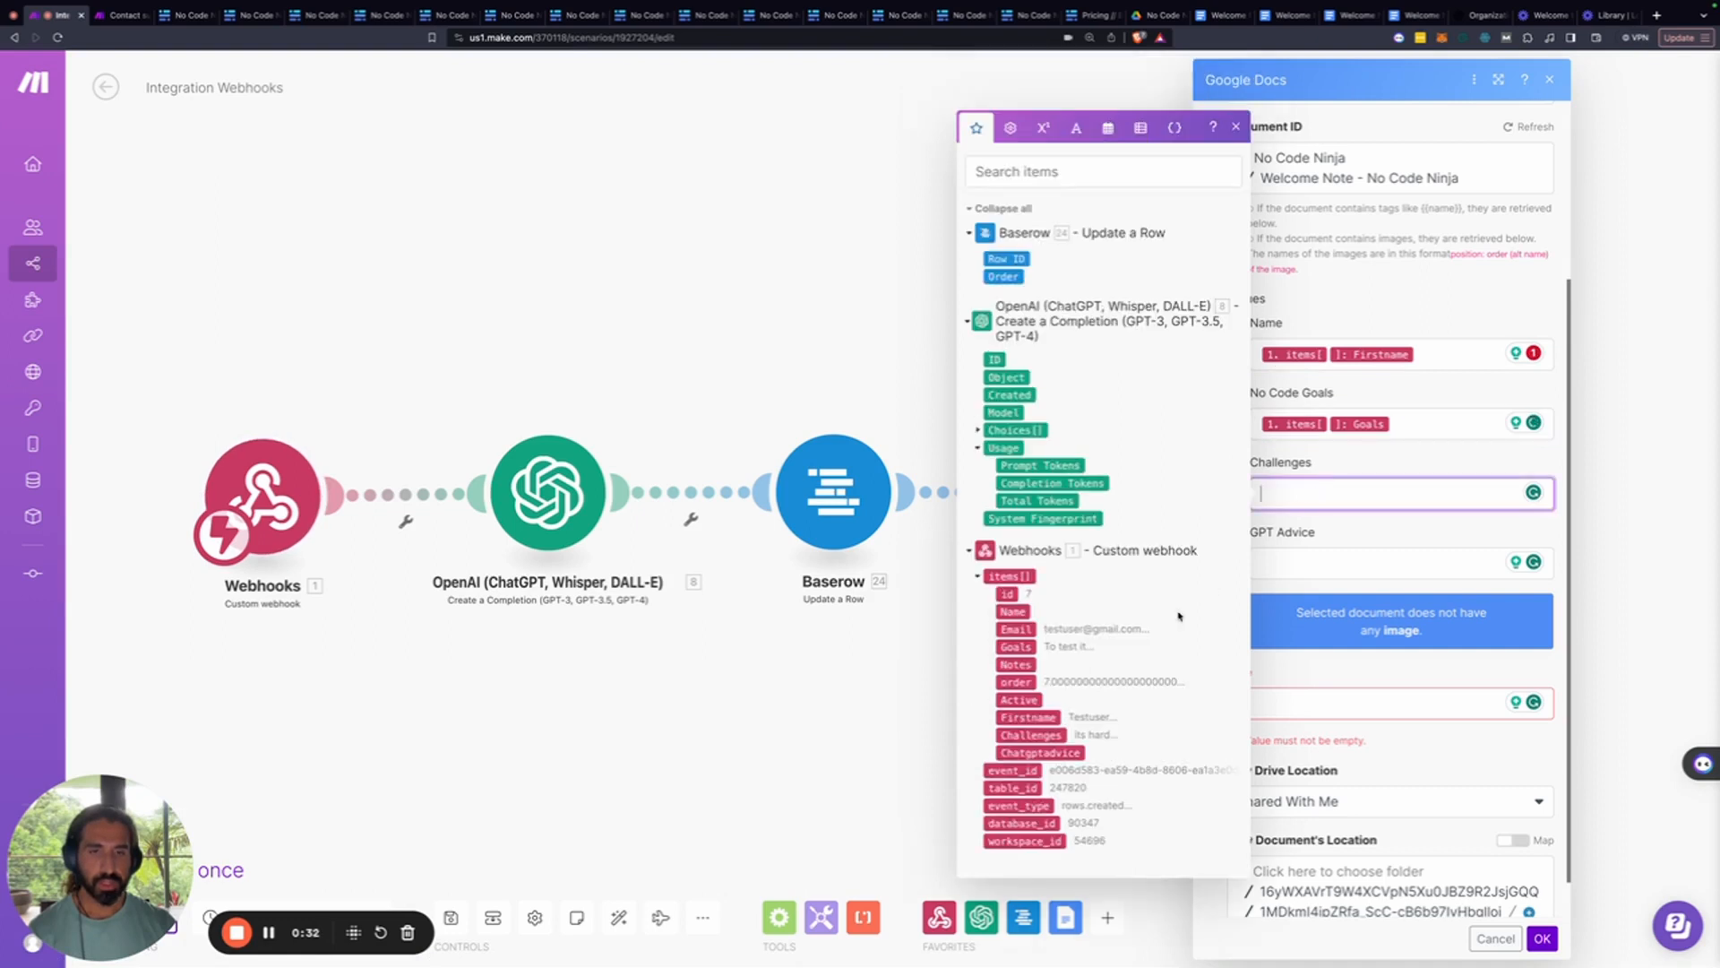
{"action": "left_click", "coordinate": [1037, 735]}
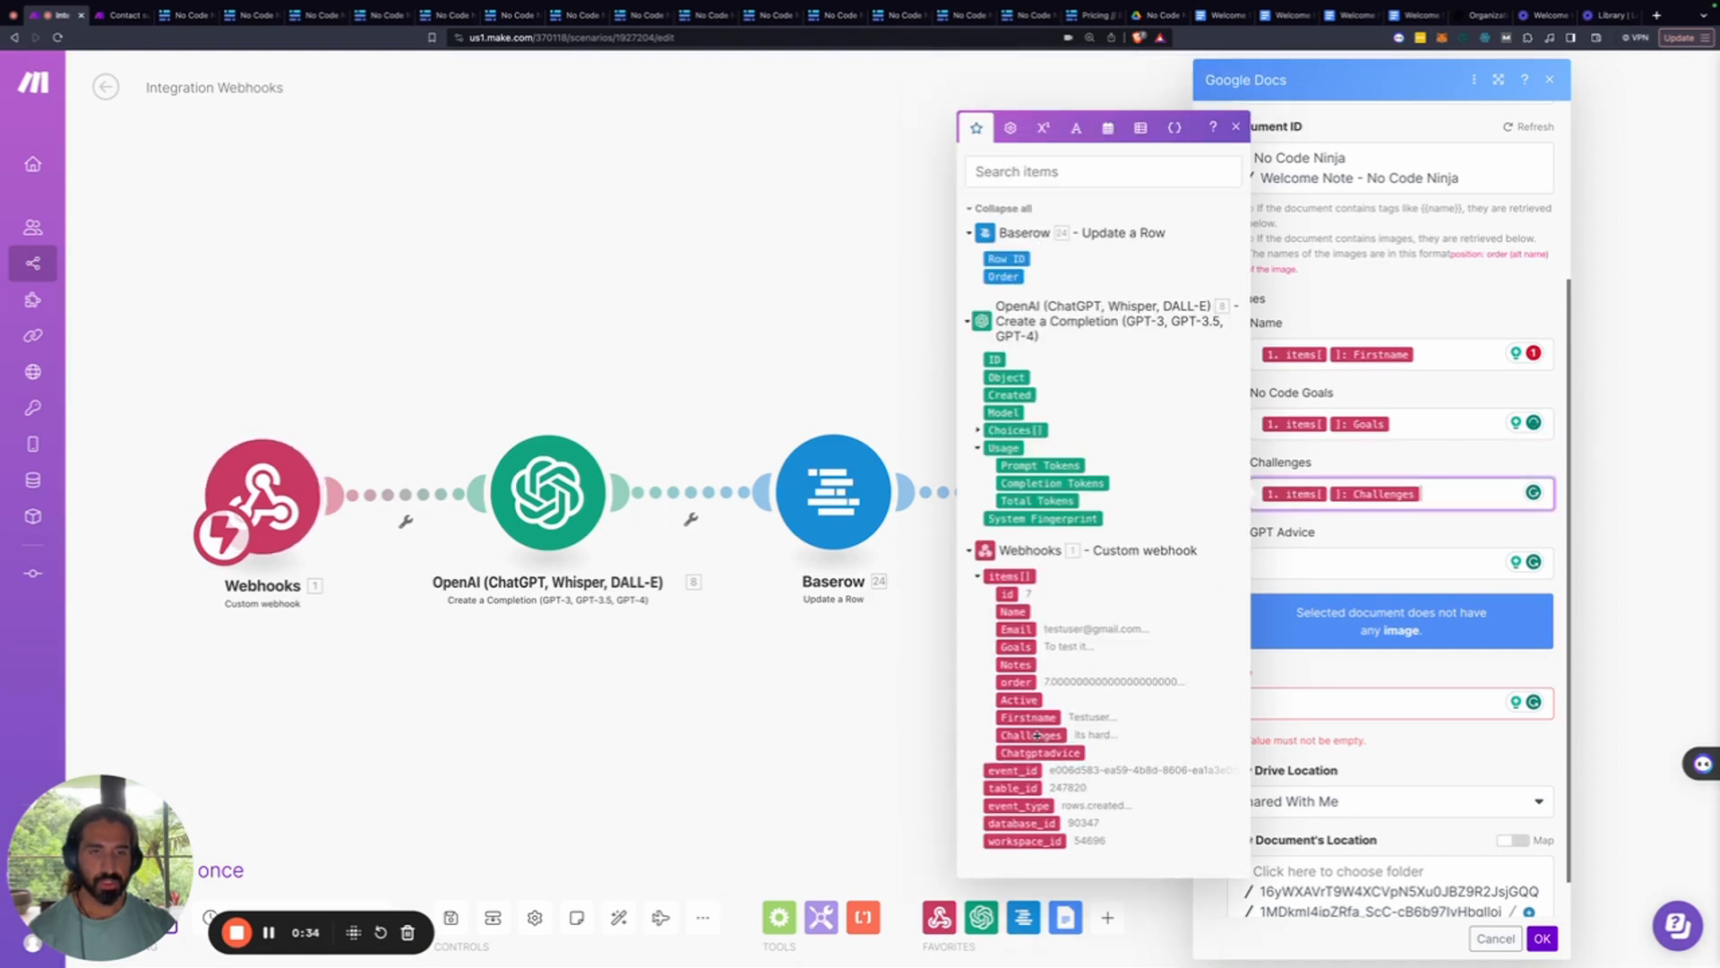
{"action": "left_click", "coordinate": [1308, 562]}
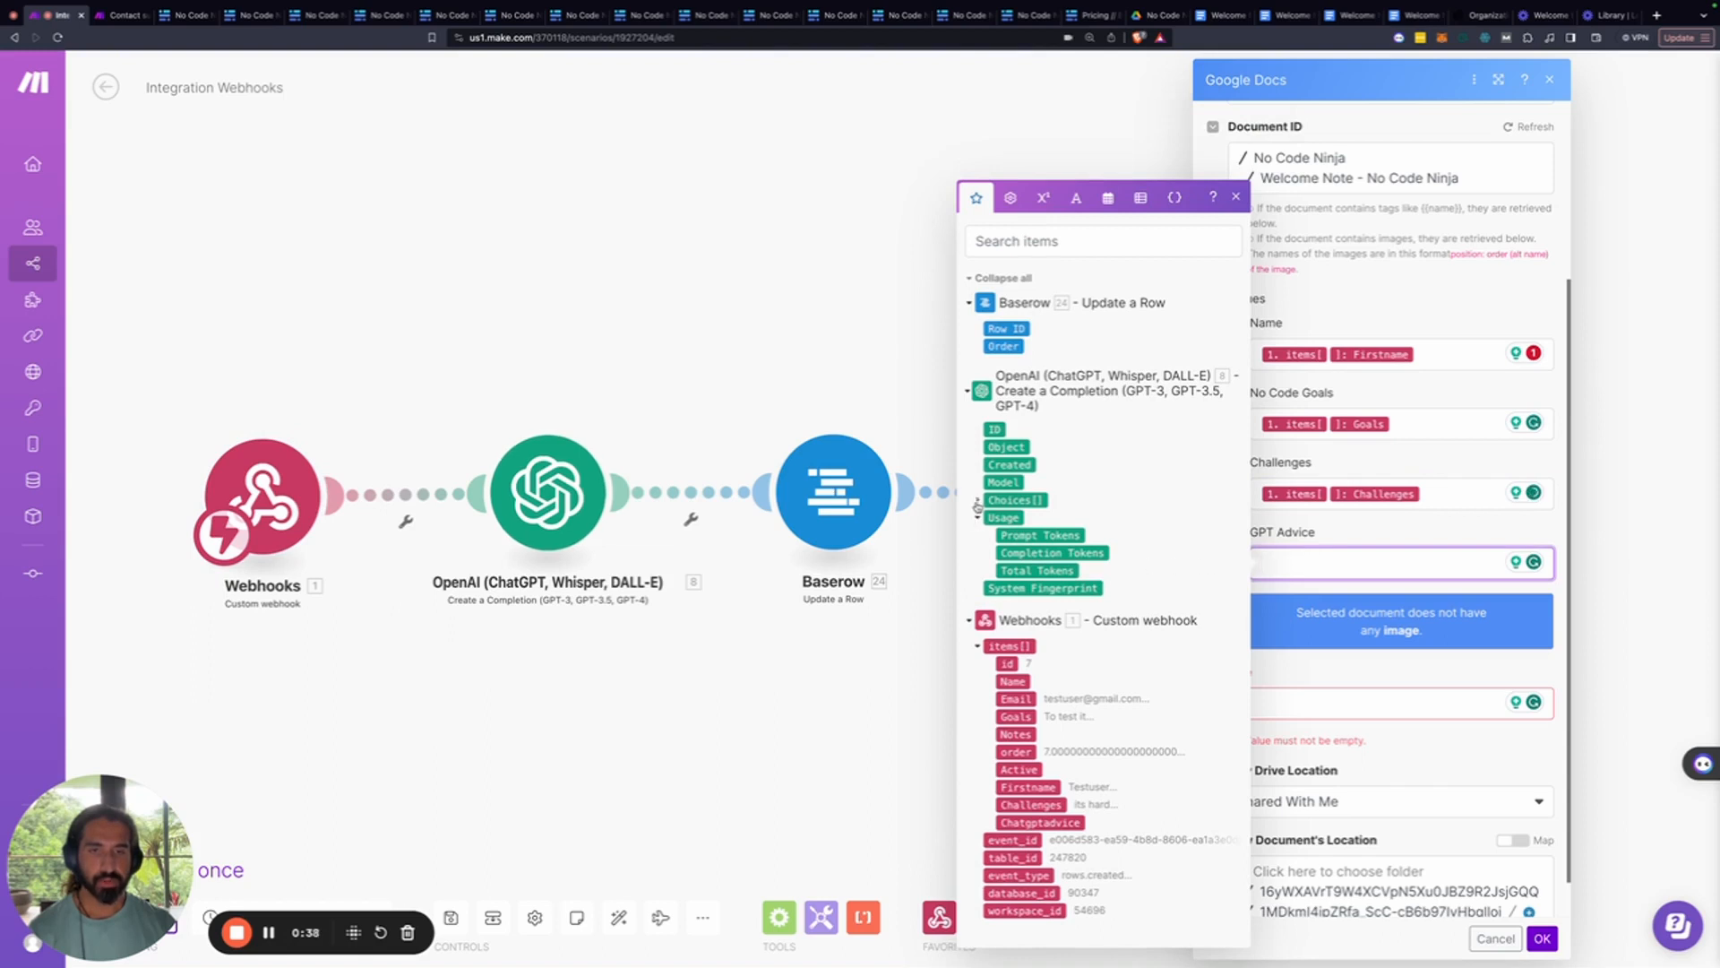
{"action": "left_click", "coordinate": [977, 501]}
{"action": "left_click", "coordinate": [990, 513]}
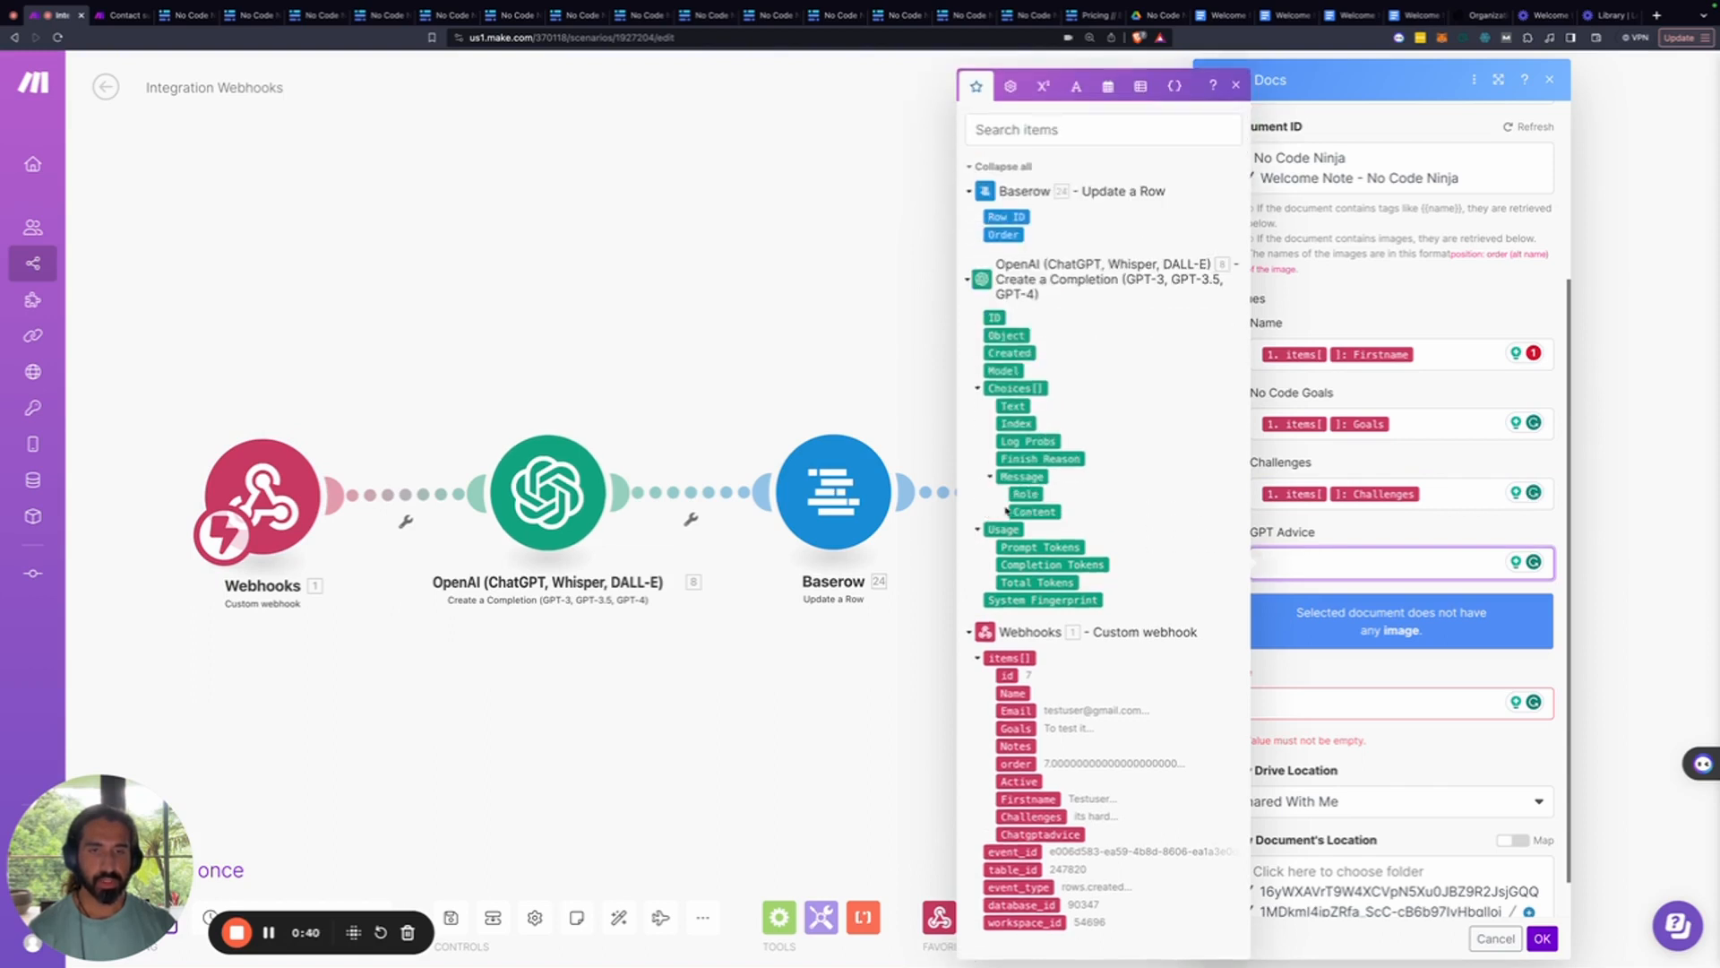
{"action": "left_click", "coordinate": [1029, 511]}
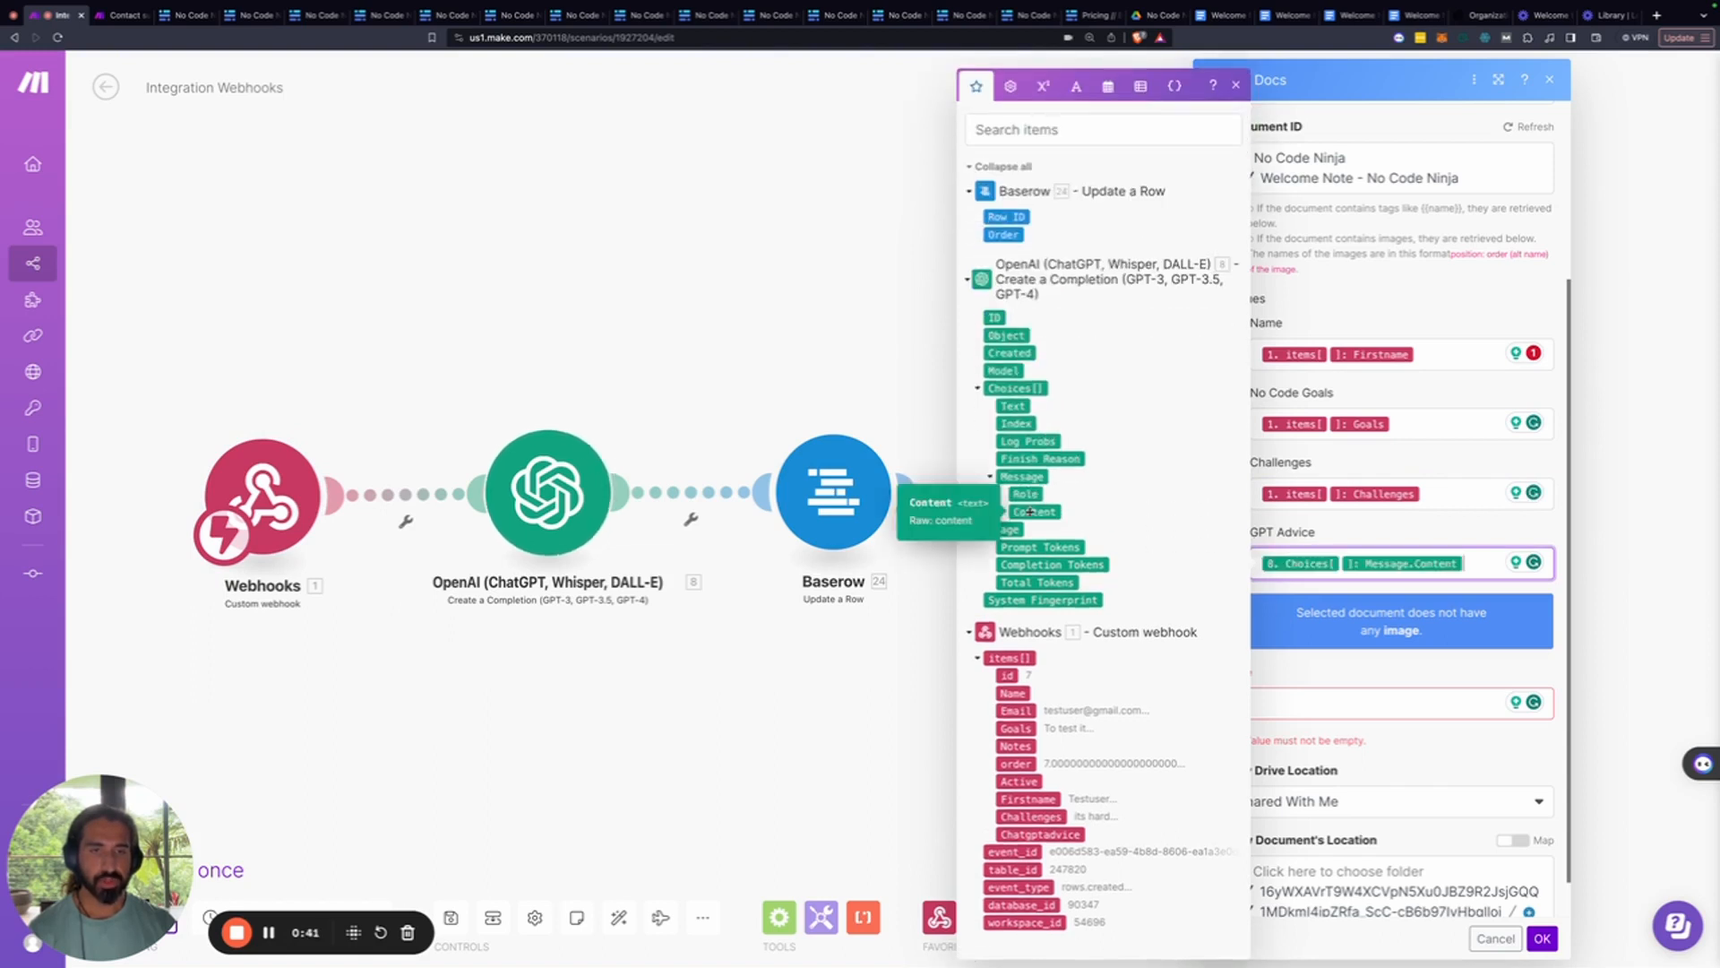
Title documents 'Welcome for' plus the first name, save to My Drive, and confirm
{"action": "left_click", "coordinate": [1317, 704]}
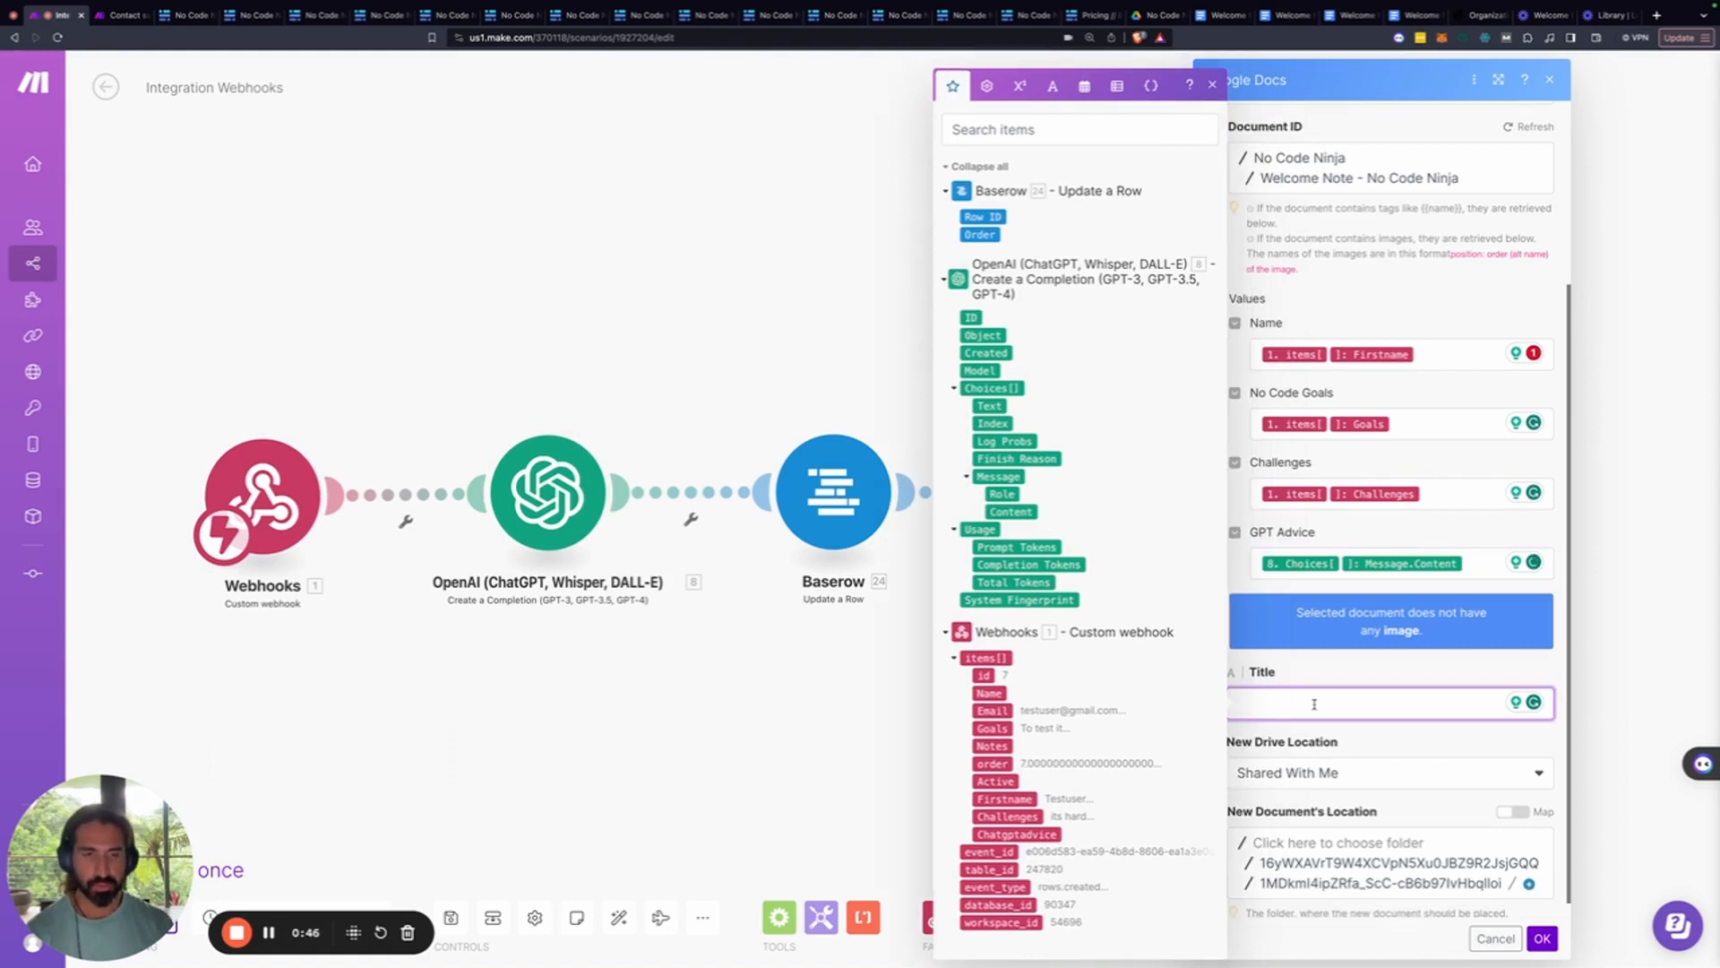
{"action": "type", "text": "Welcome for"}
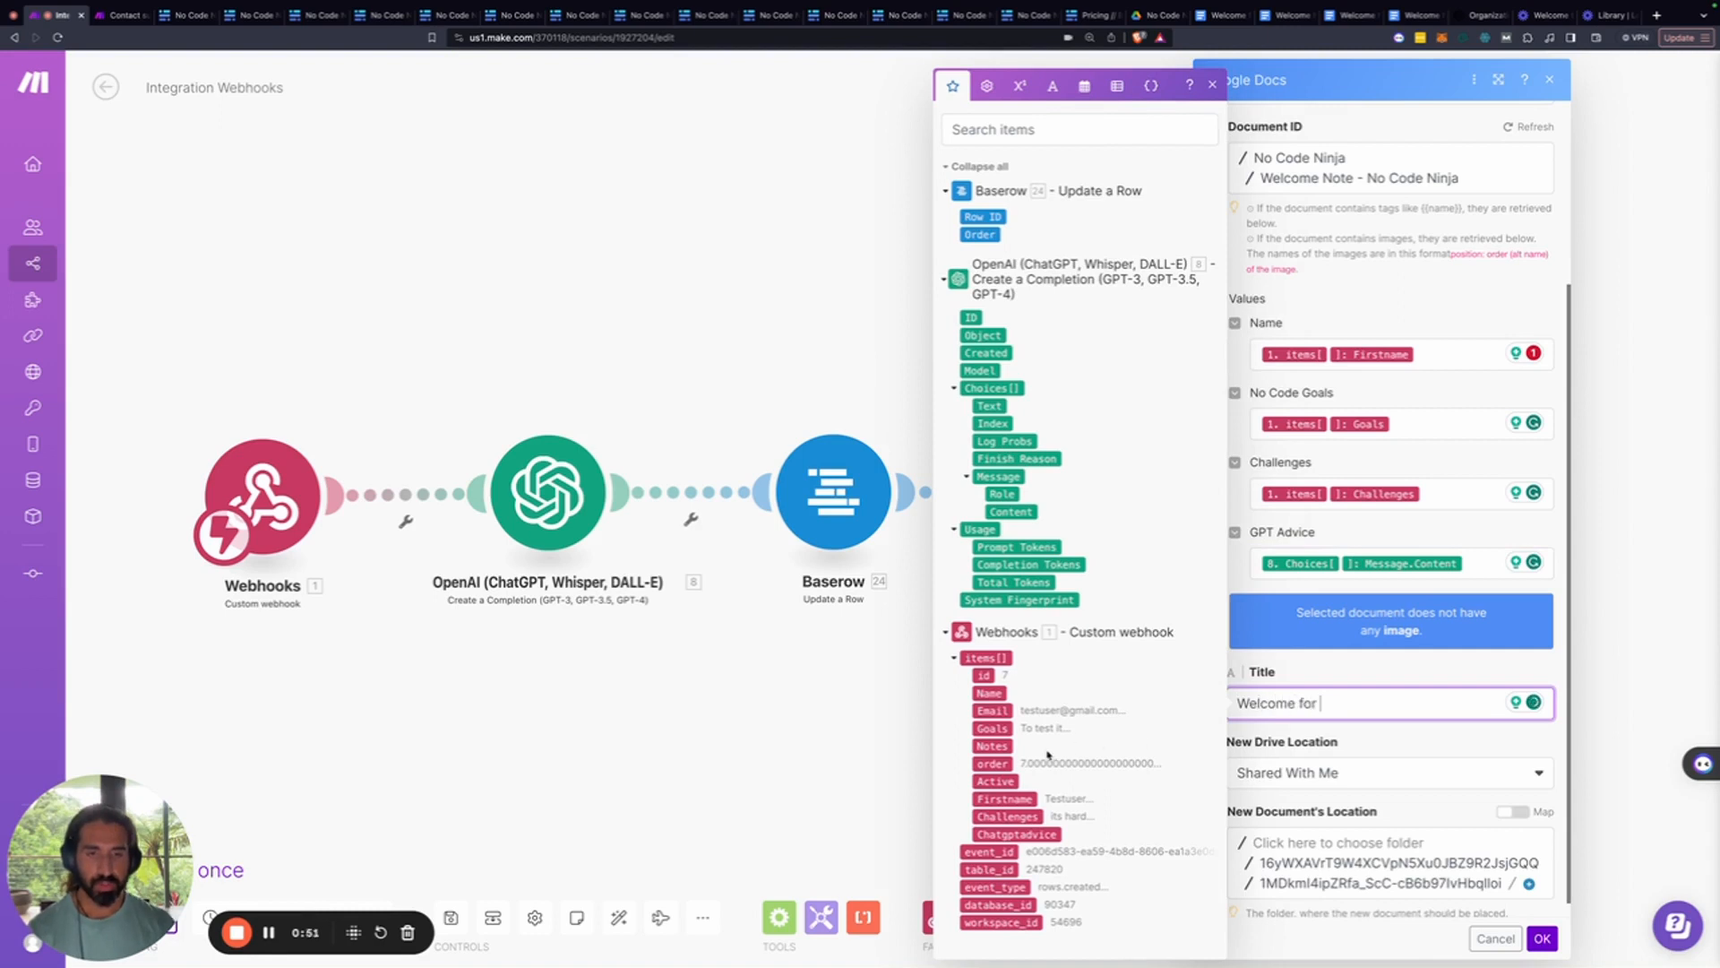
{"action": "left_click", "coordinate": [1019, 800]}
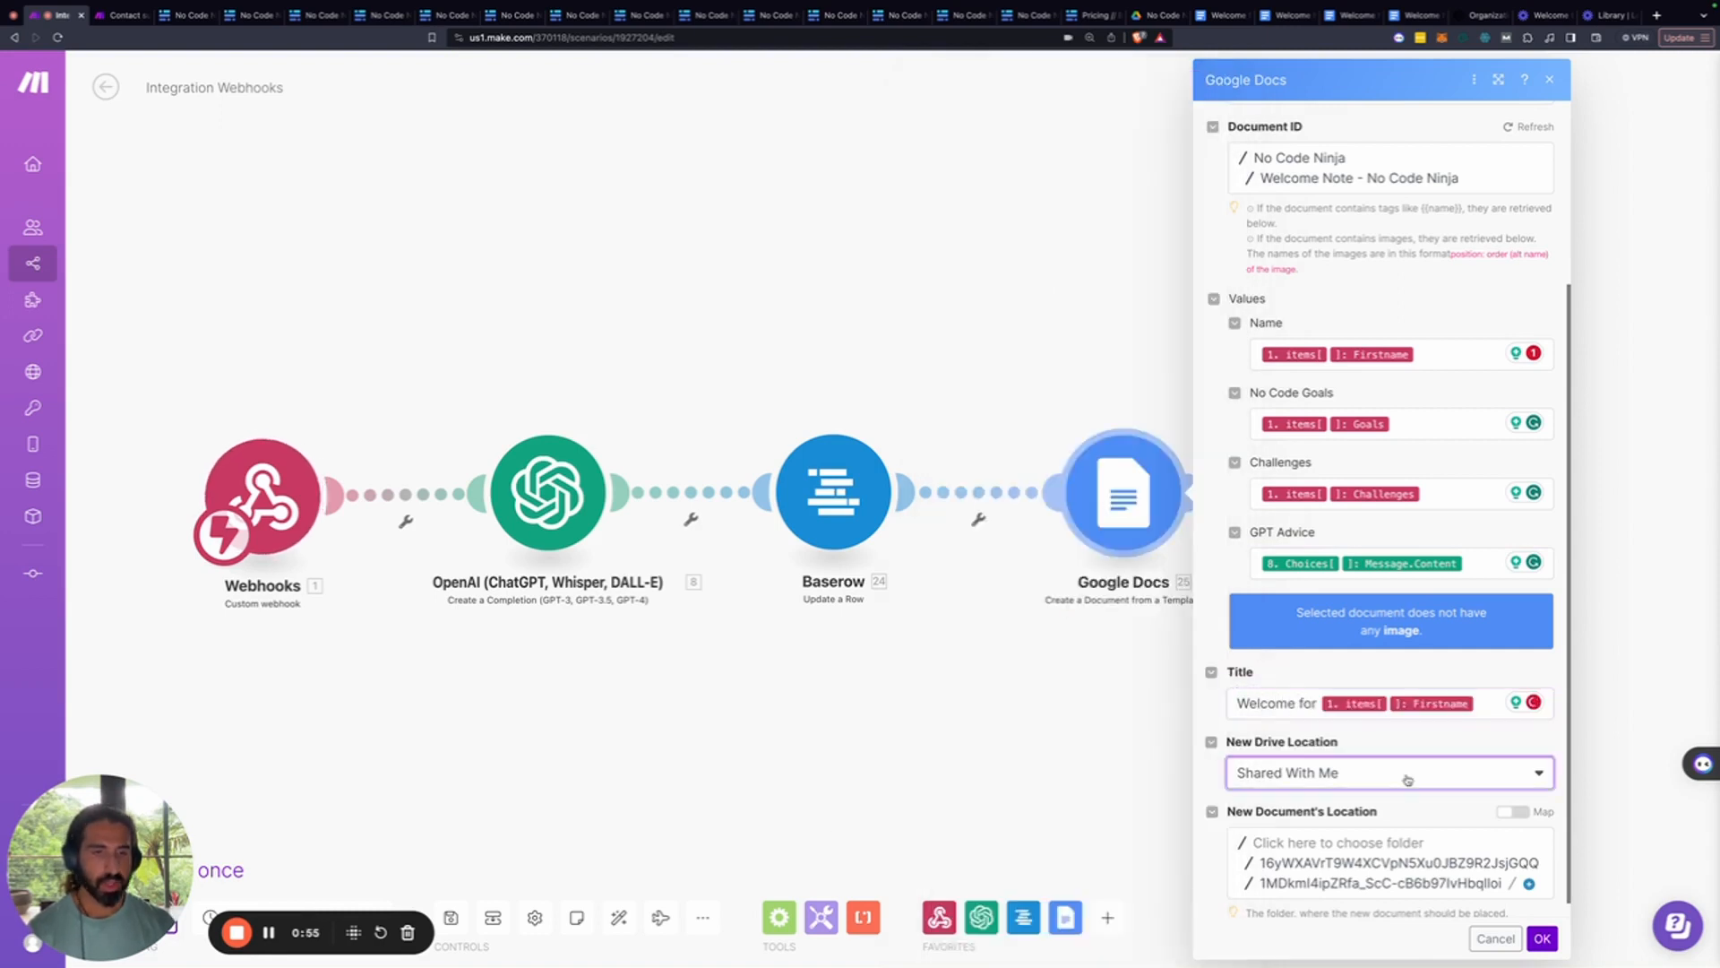
{"action": "left_click", "coordinate": [1398, 775]}
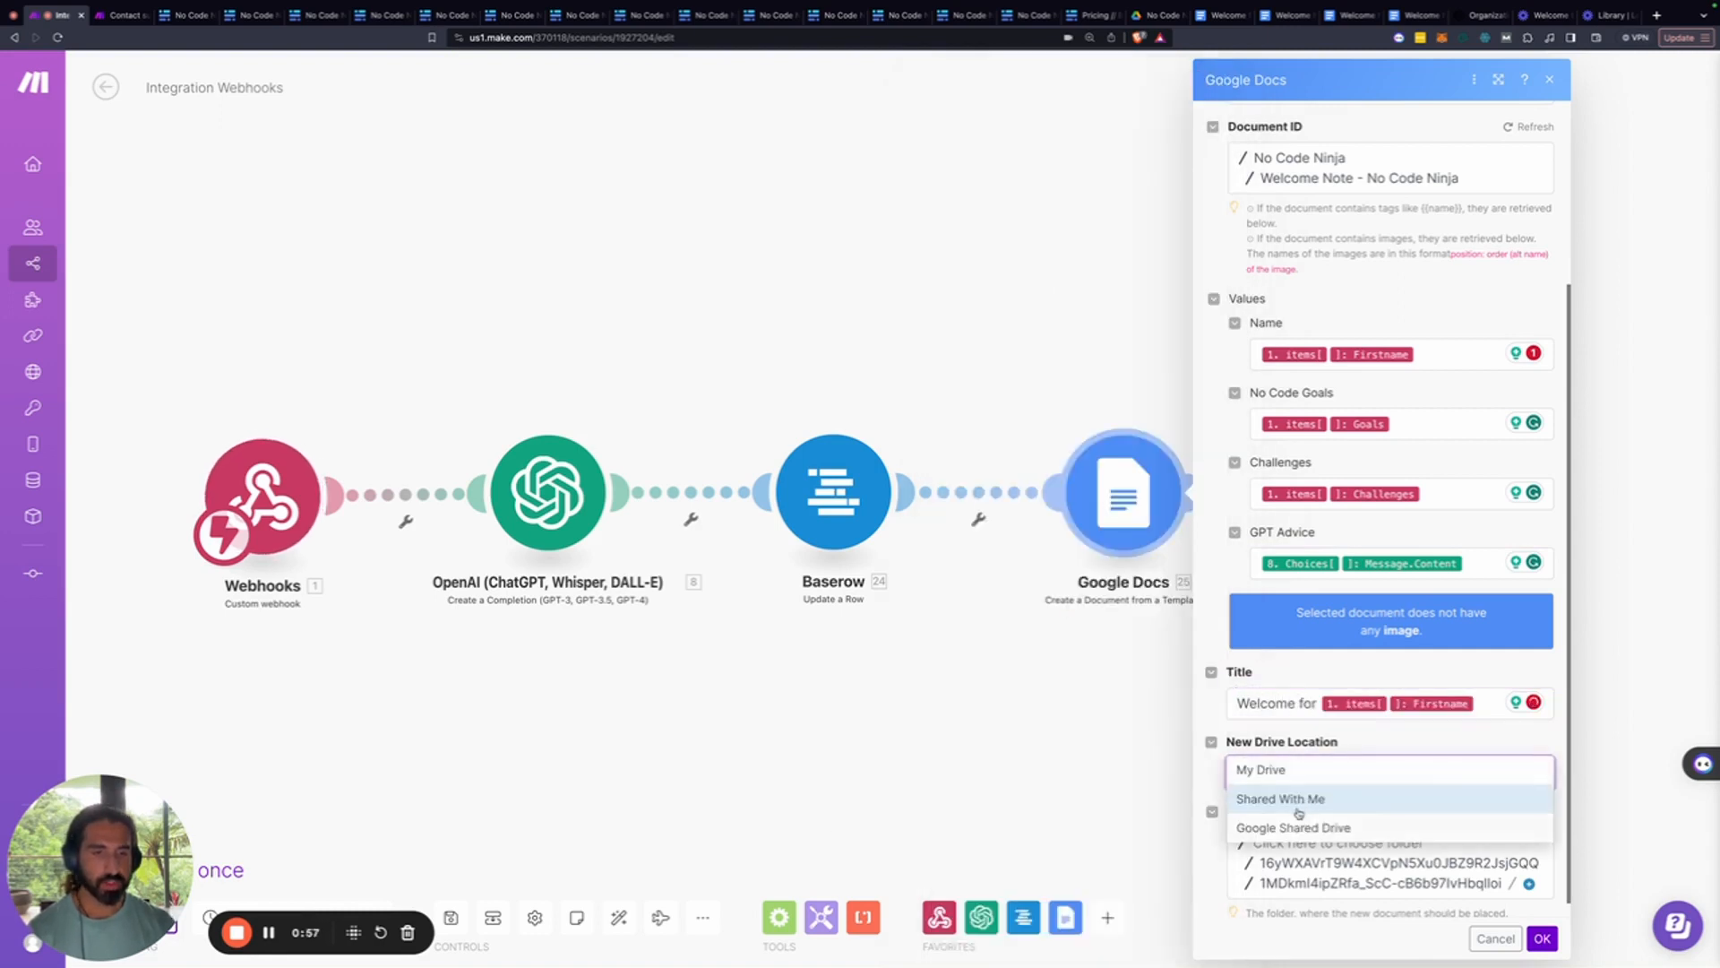
{"action": "left_click", "coordinate": [1272, 772]}
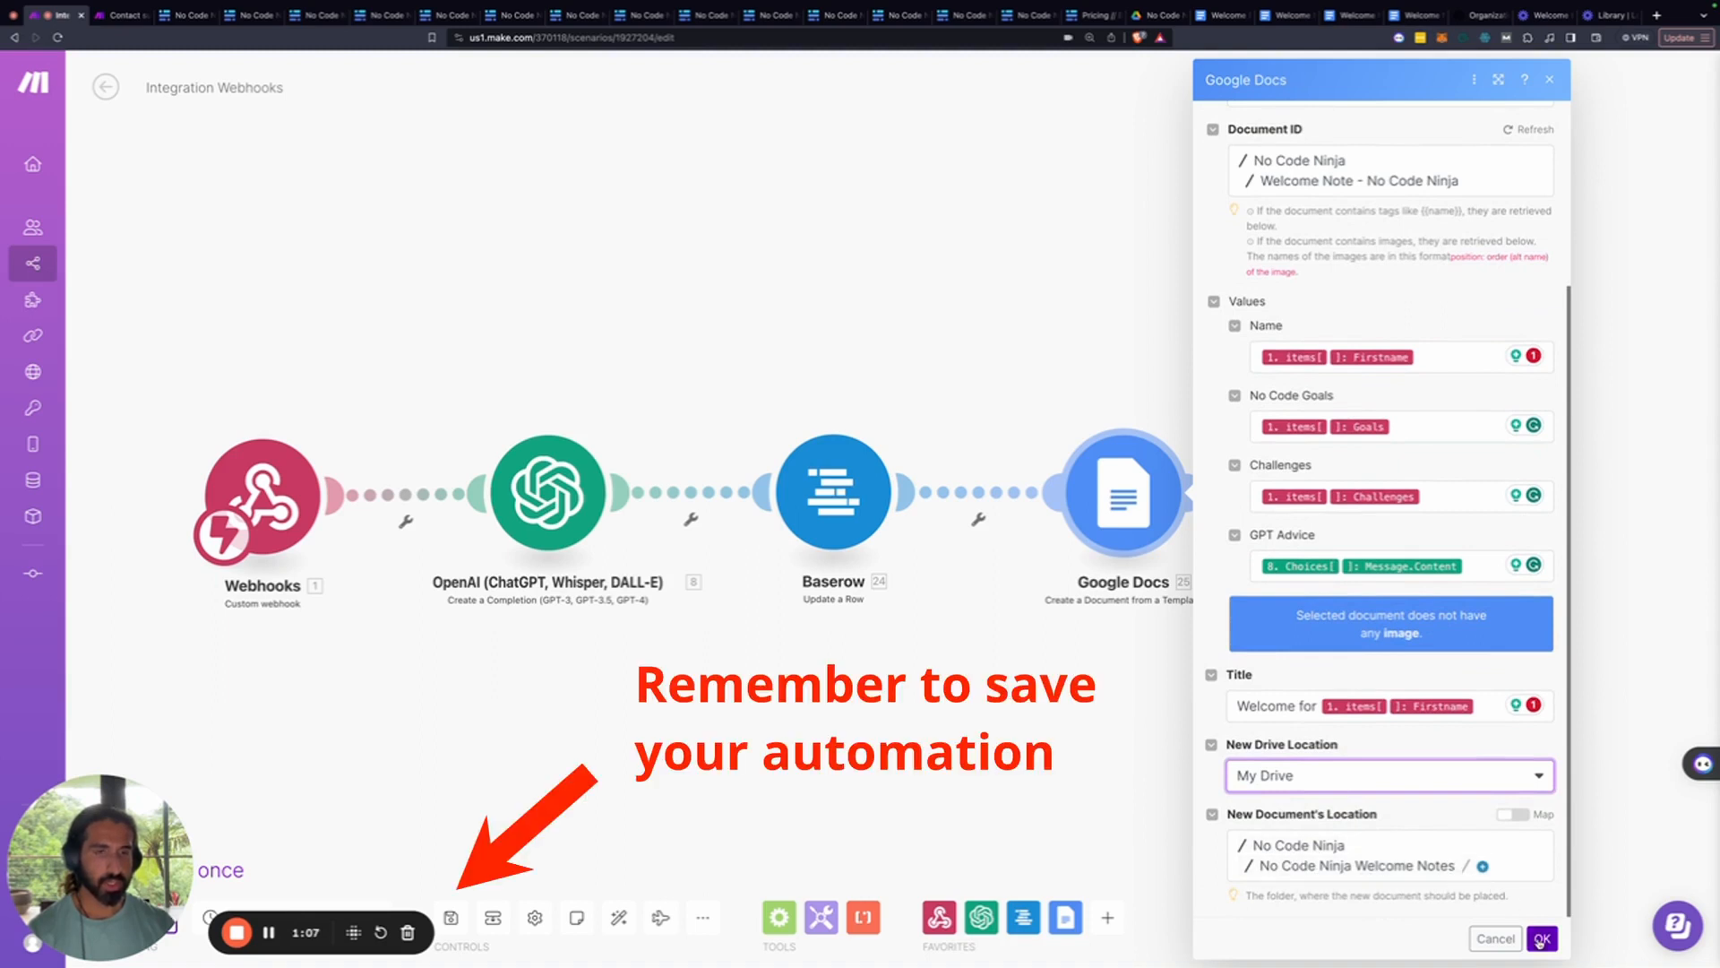
{"action": "left_click", "coordinate": [1541, 938]}
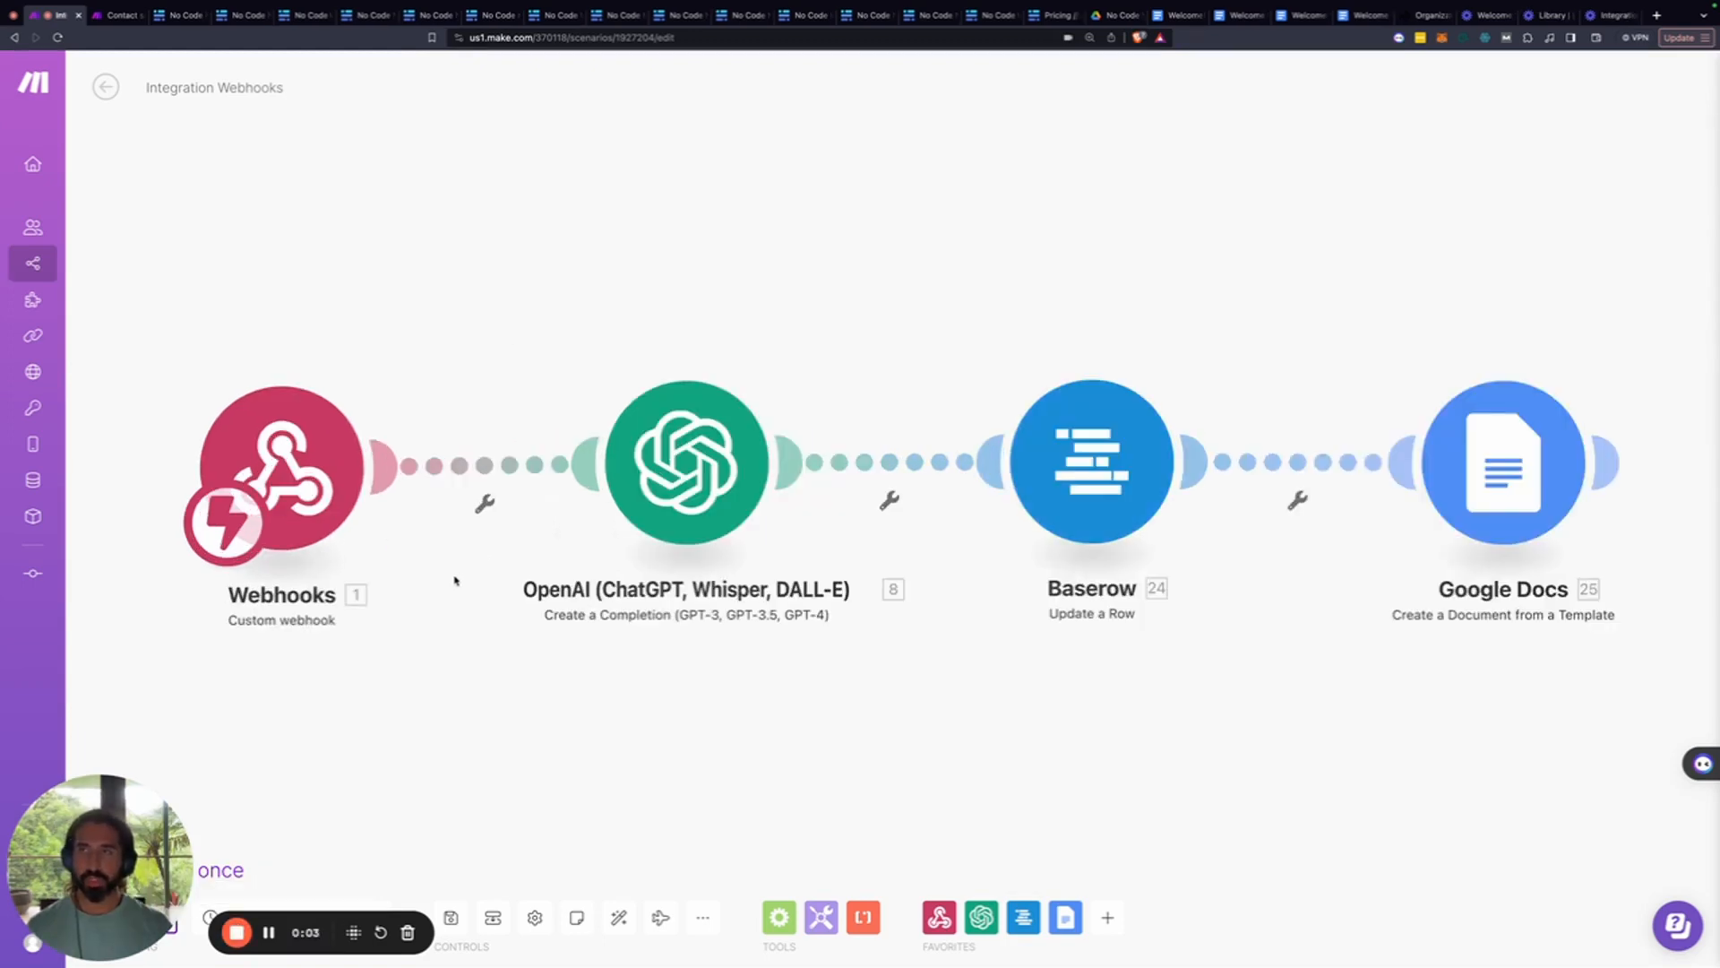
Enter a first name and the challenge 'I get bored easily' in the Baserow welcome form
{"action": "left_click", "coordinate": [224, 18]}
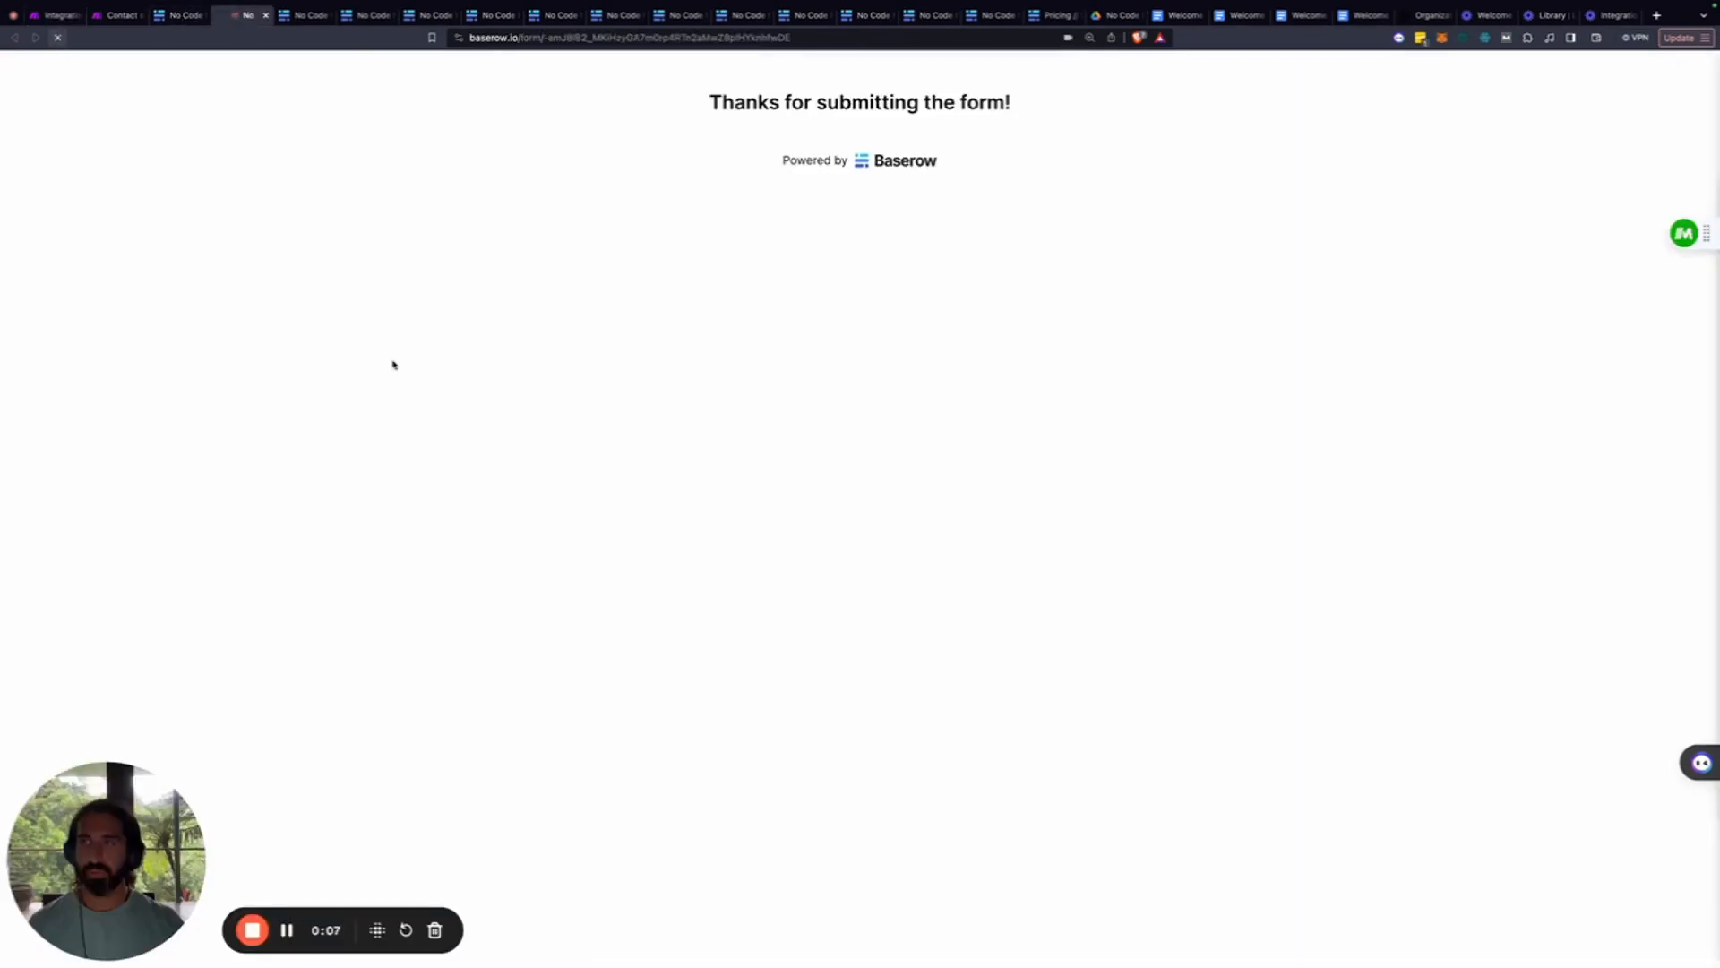
{"action": "left_click", "coordinate": [673, 229]}
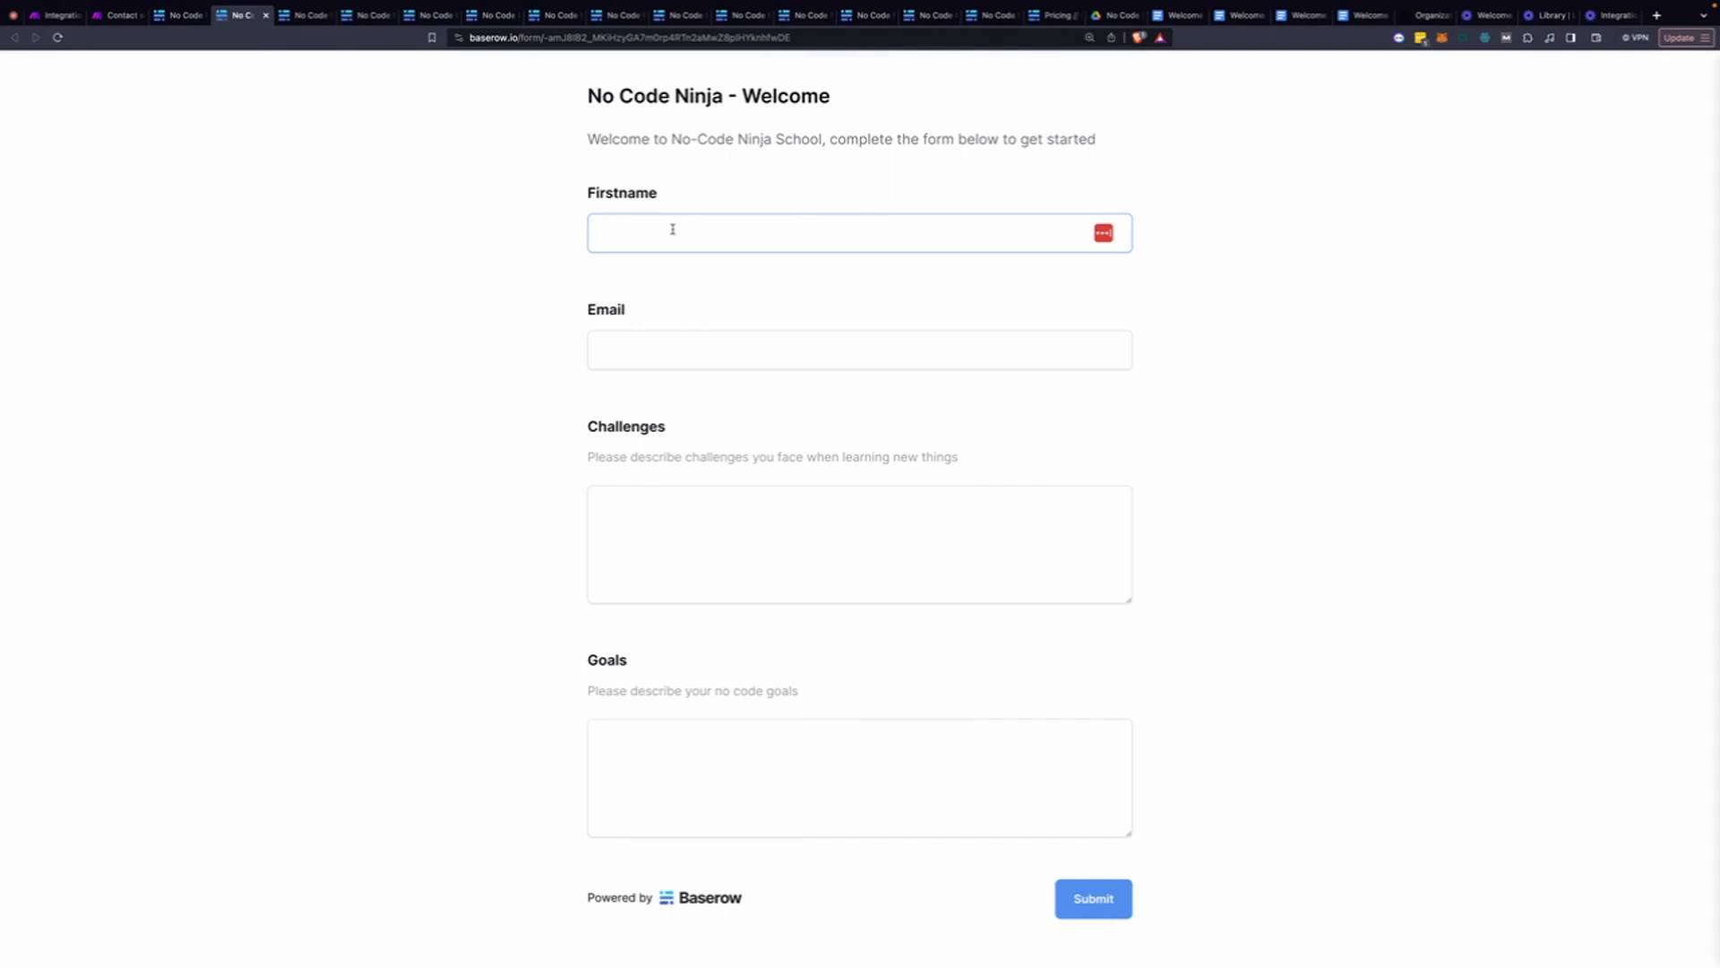
{"action": "type", "text": "Sa"}
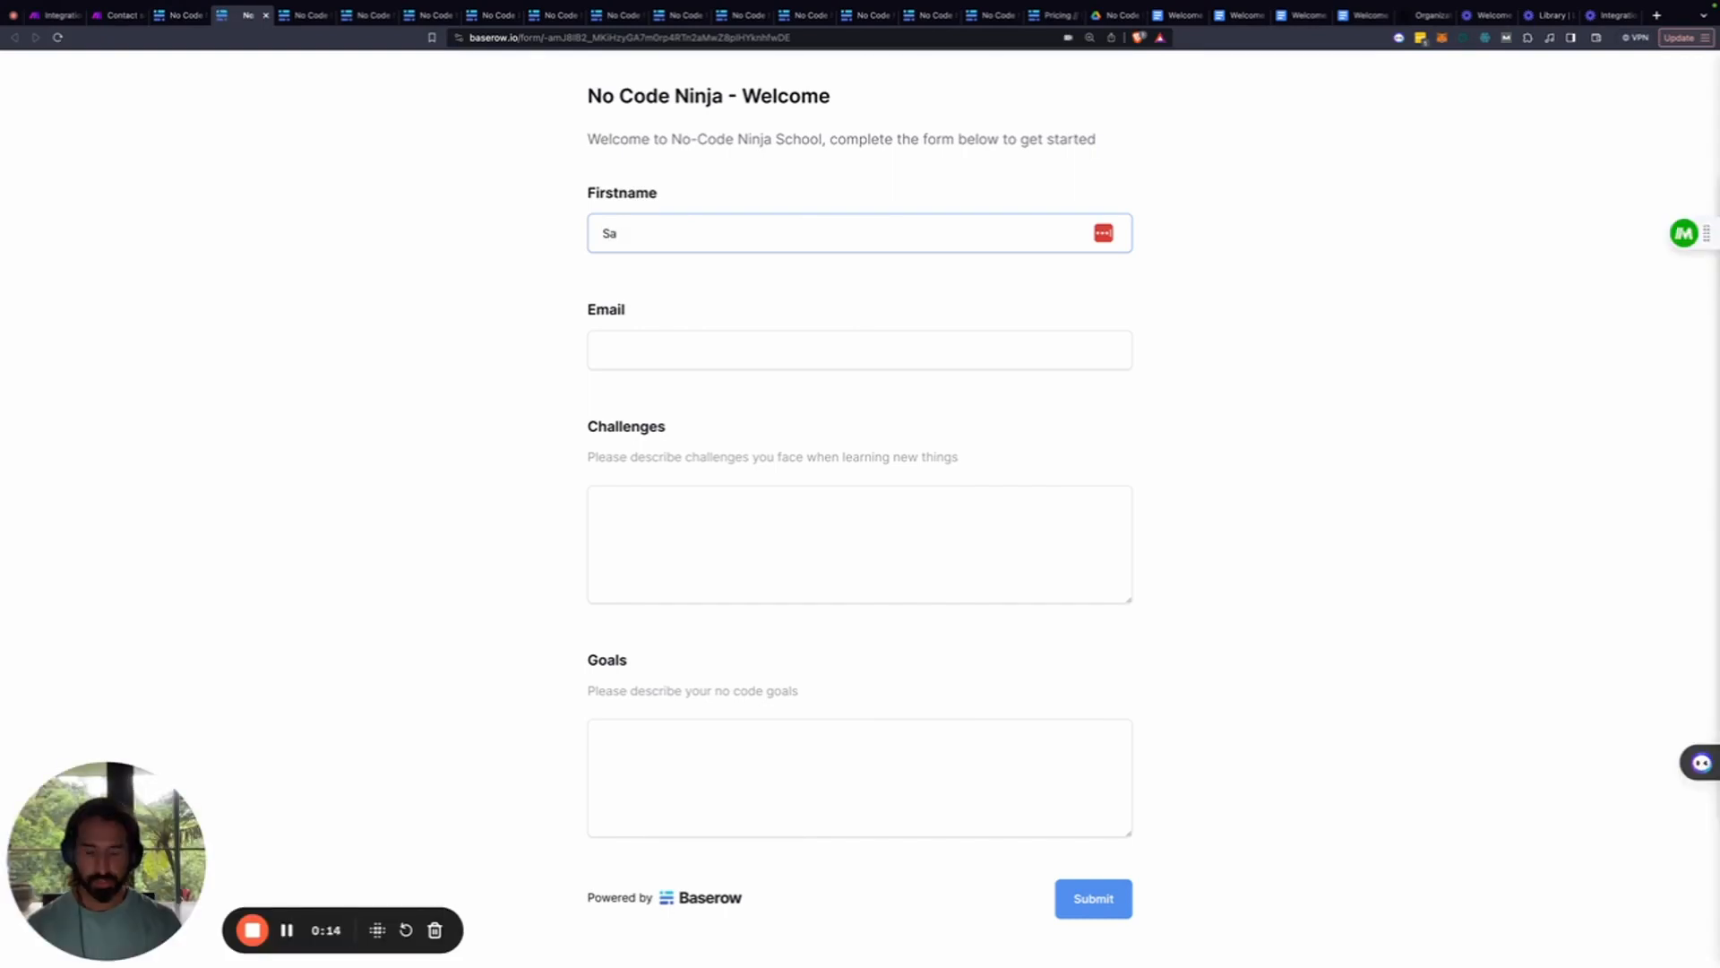
{"action": "type", "text": "trah"}
{"action": "left_click", "coordinate": [643, 343]}
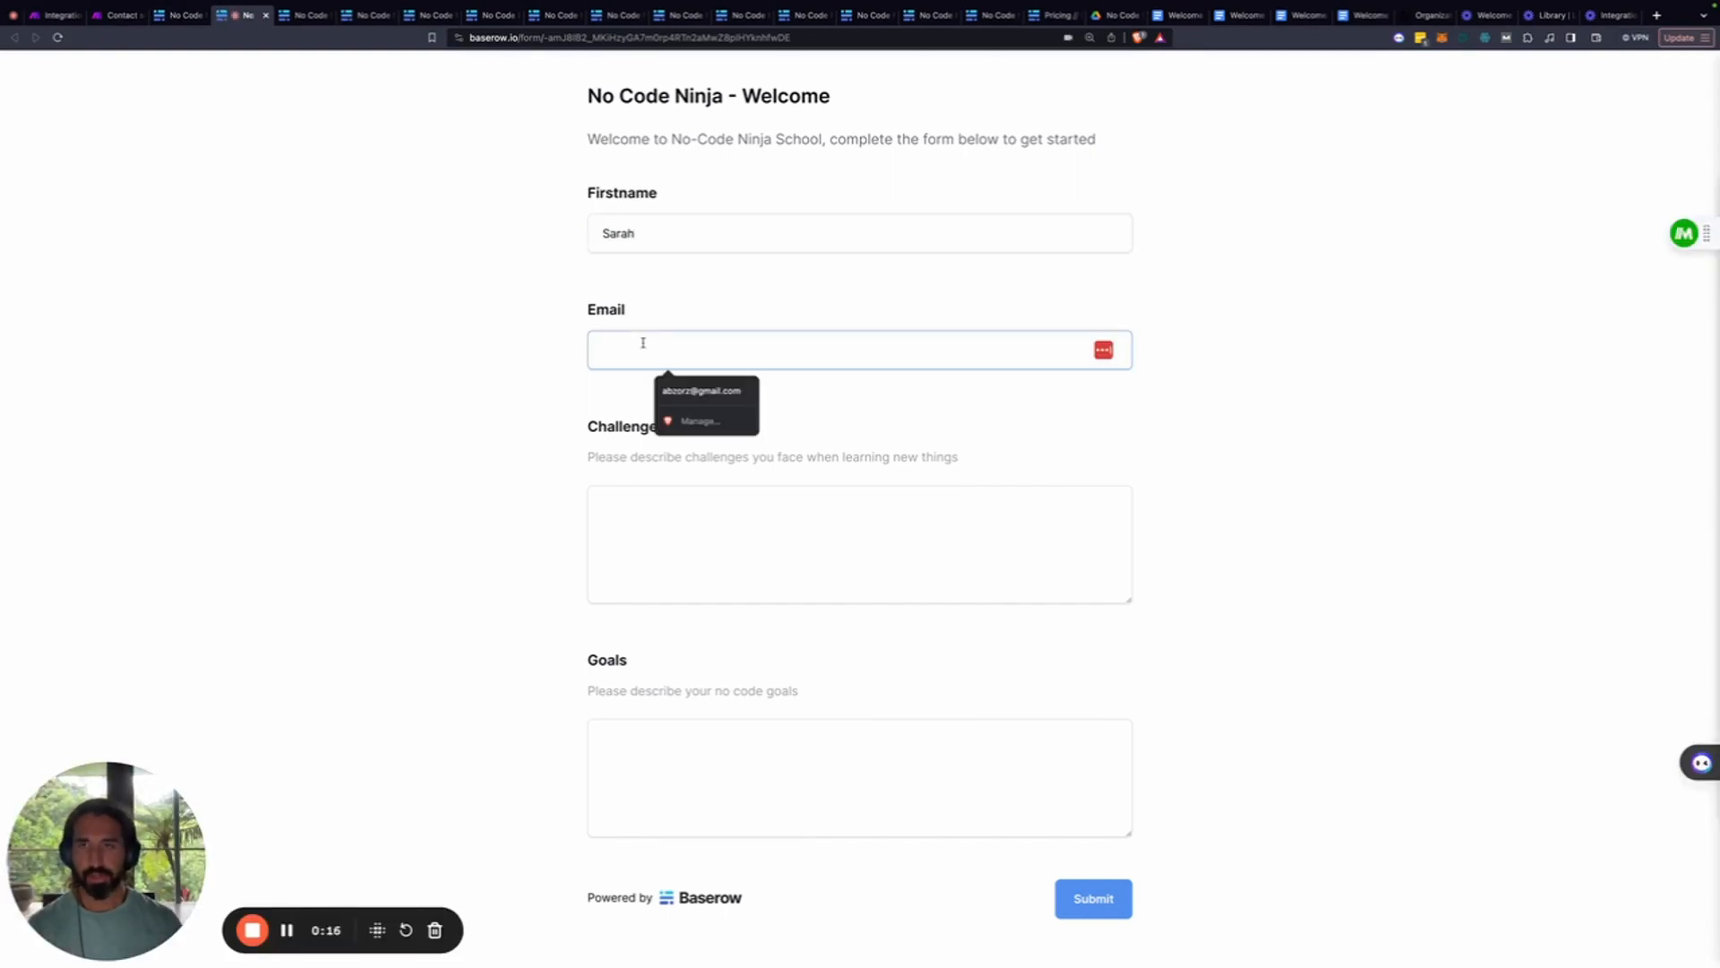
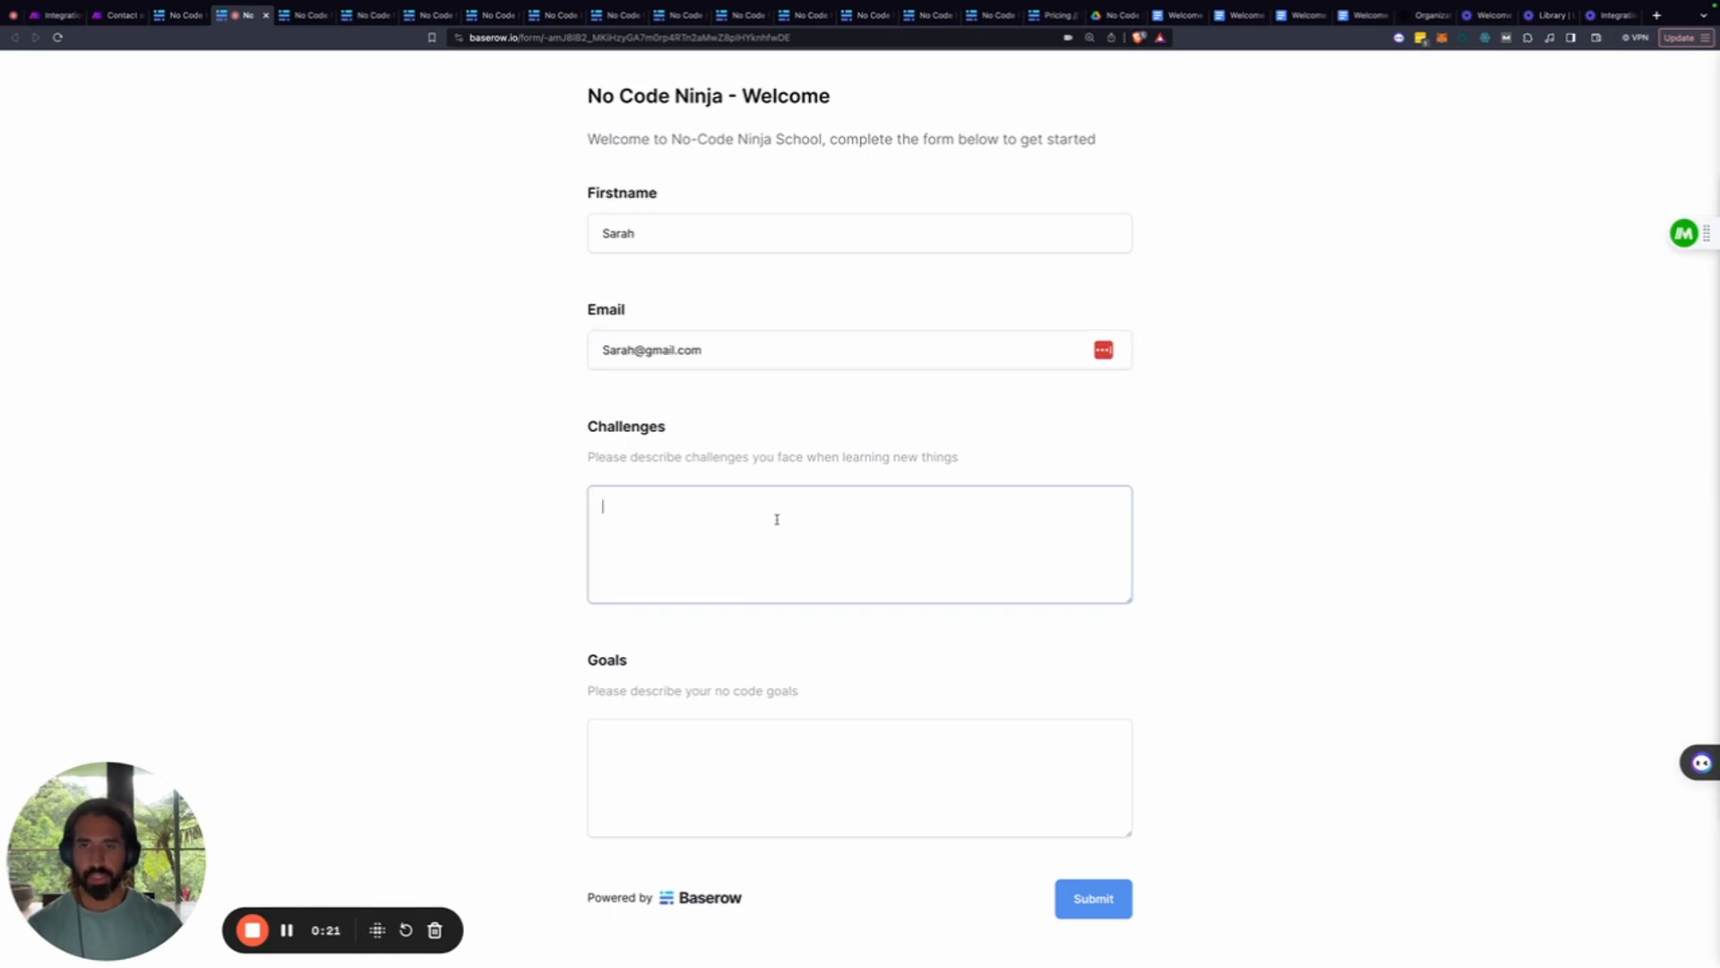
{"action": "type", "text": "I g"}
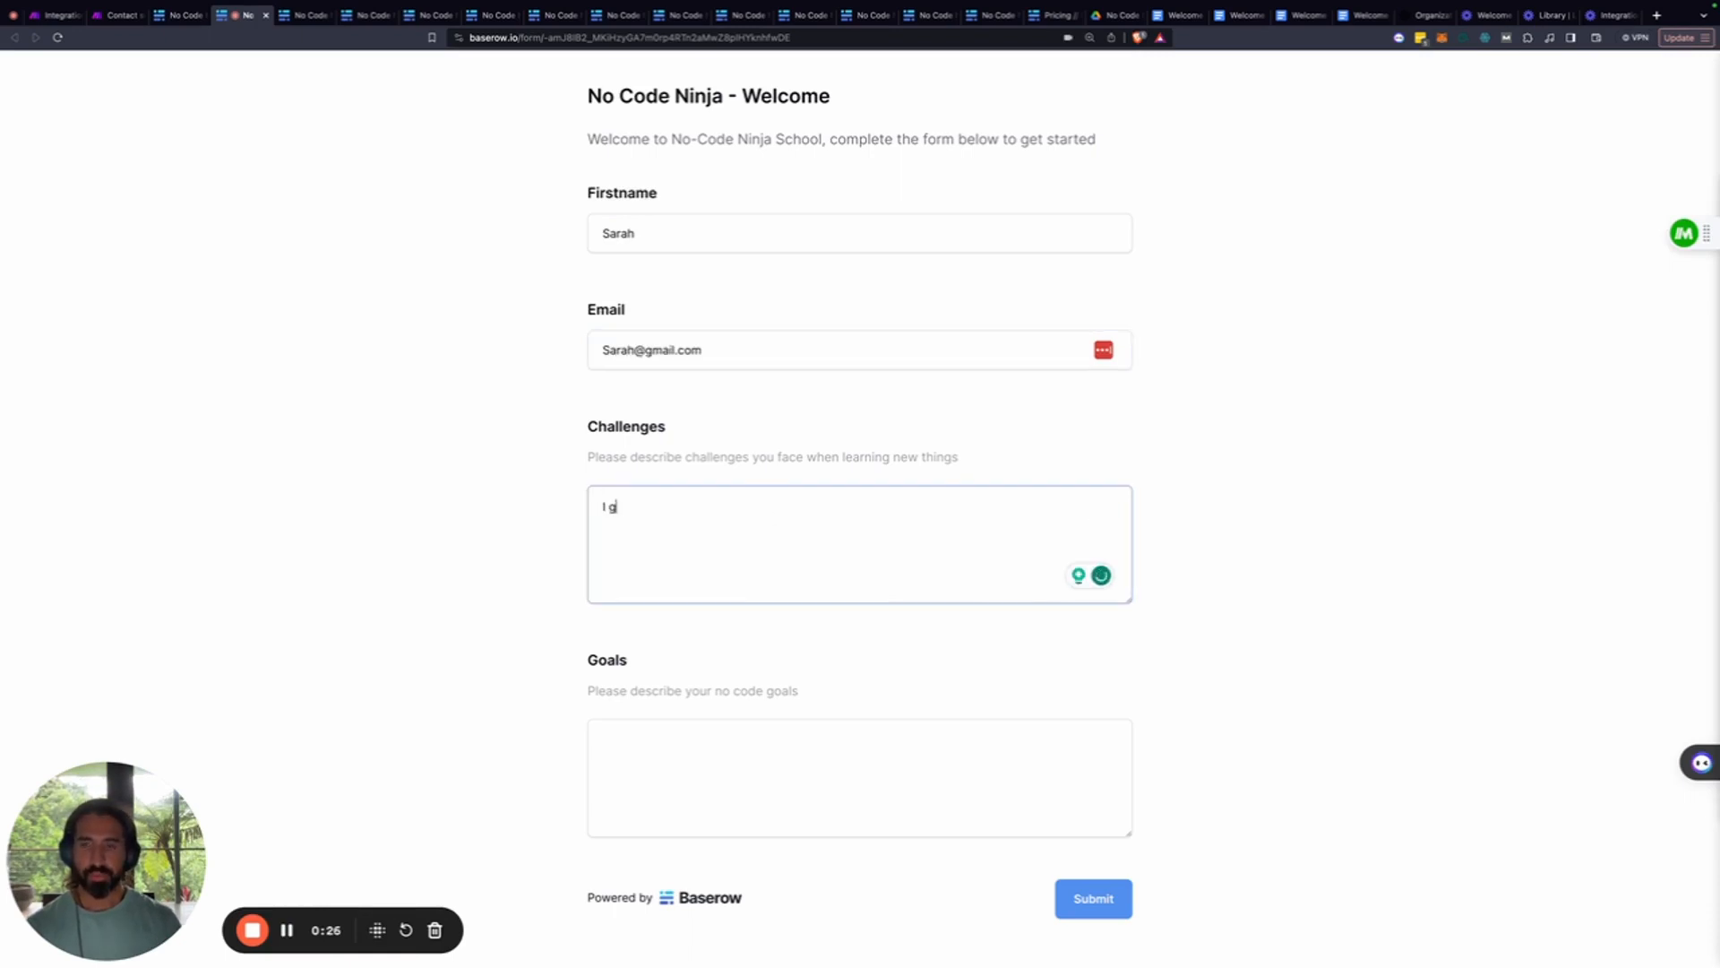
{"action": "type", "text": "et bored easily"}
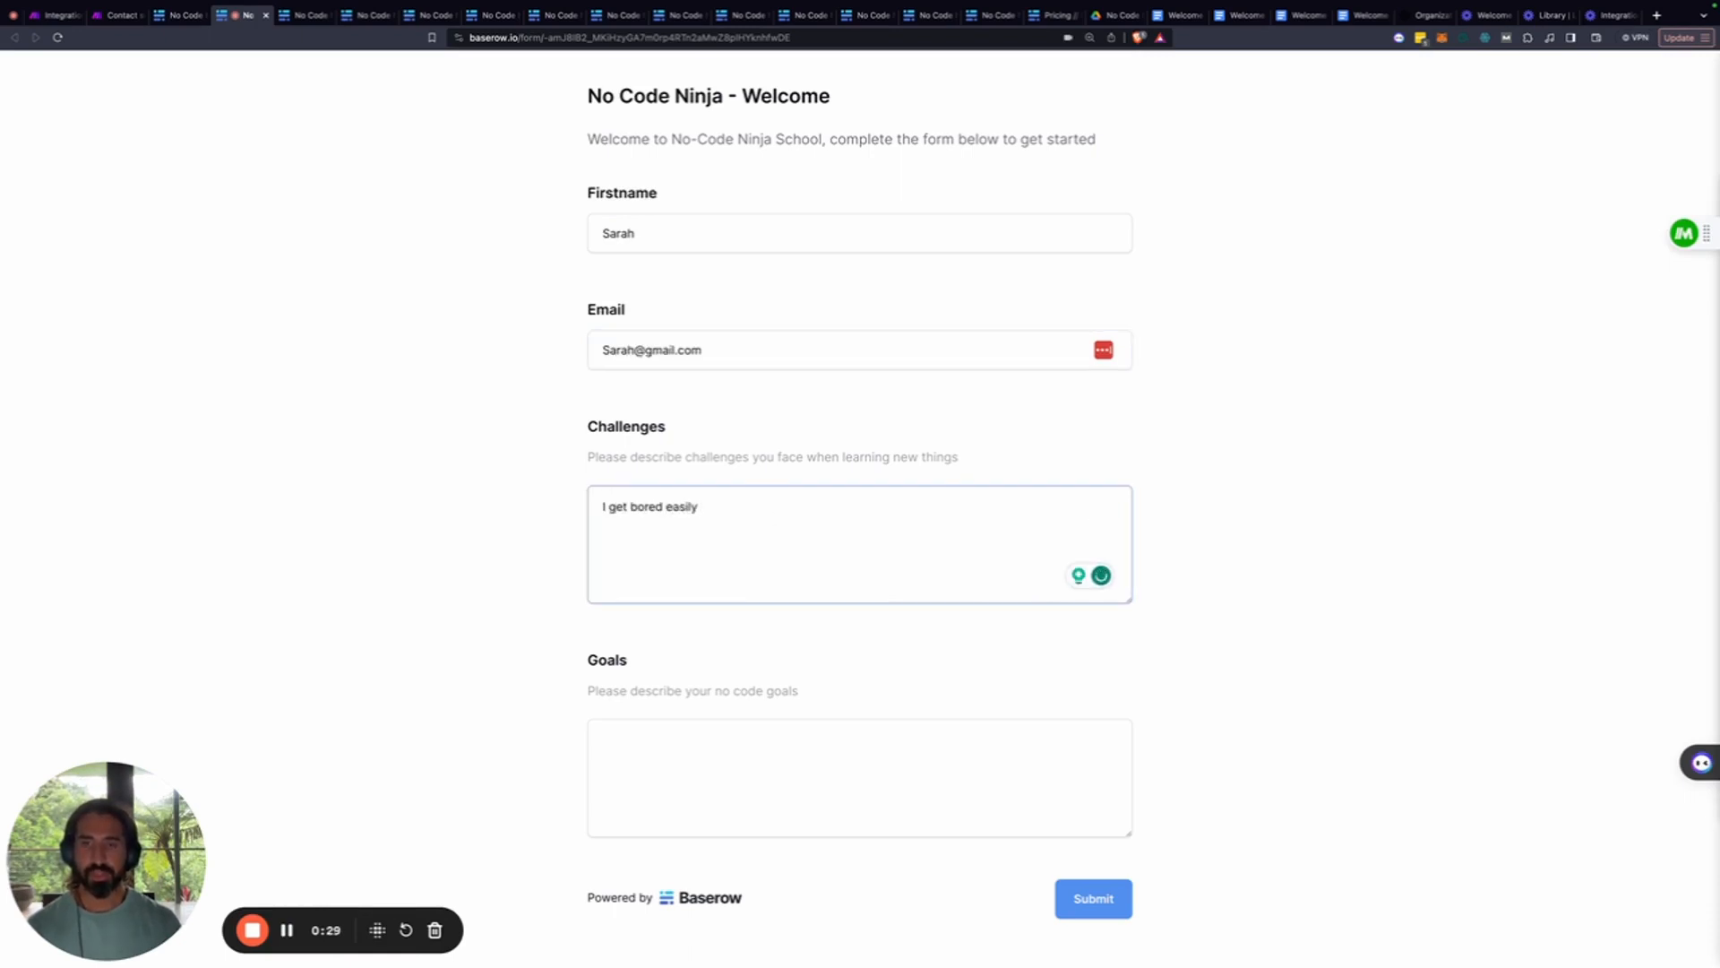
Enter the goal 'automate my social media', submit the form, and return to Make
{"action": "left_click", "coordinate": [693, 758]}
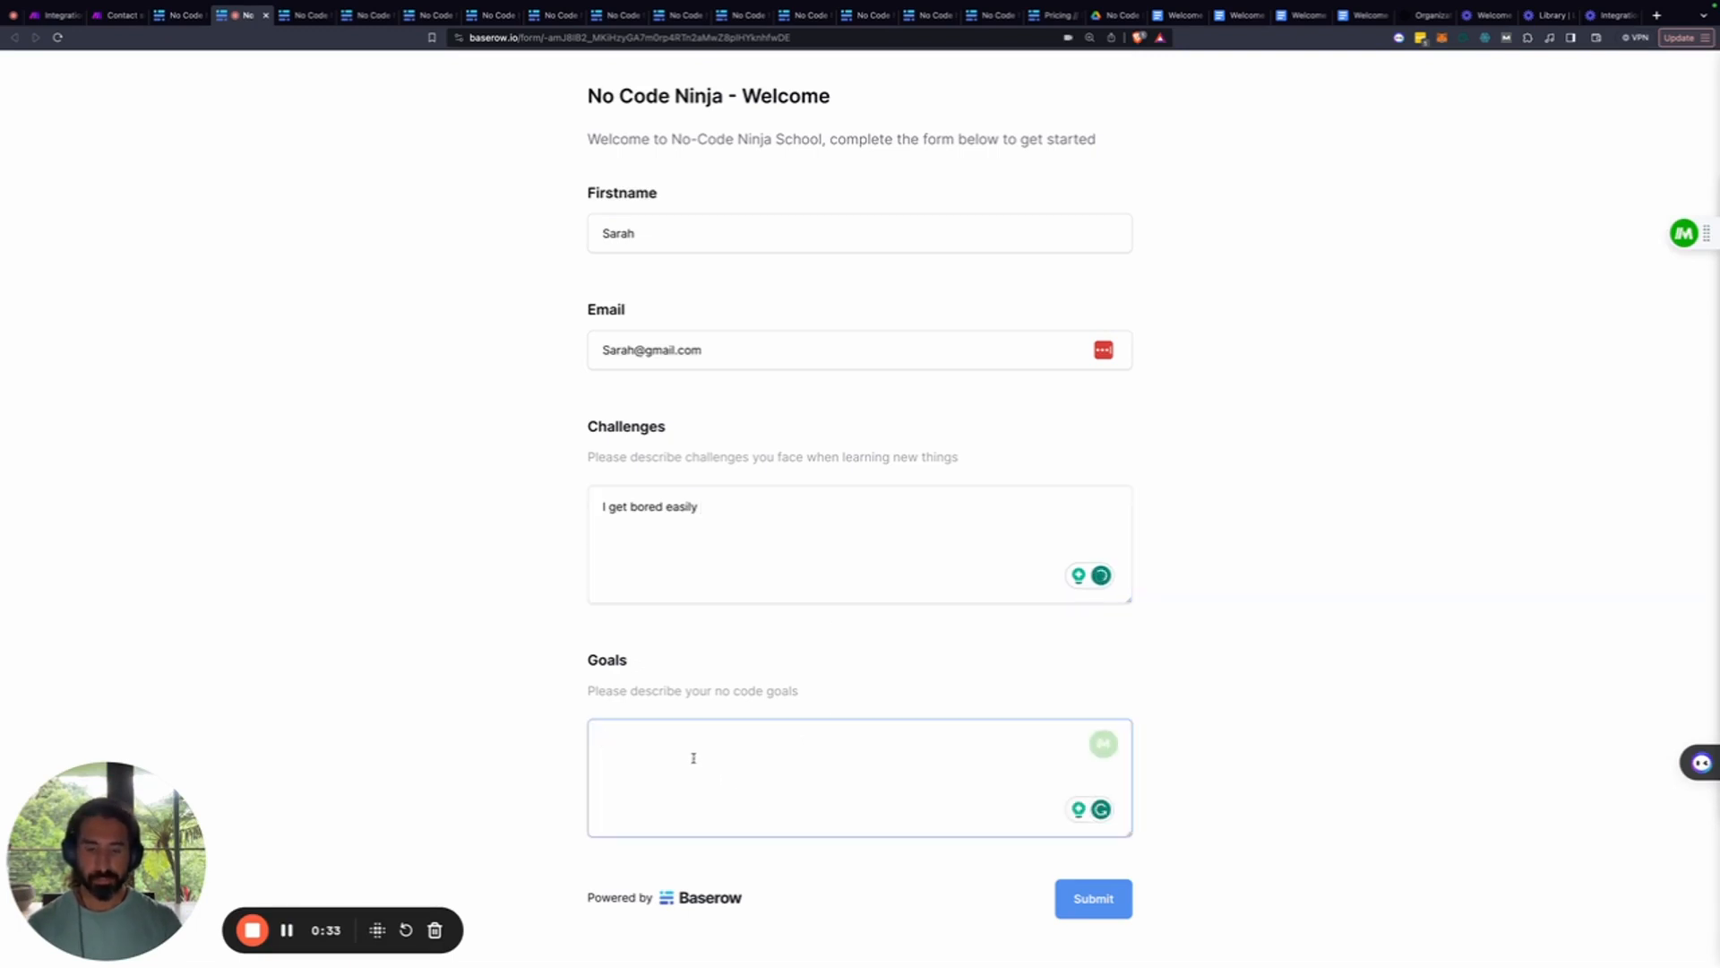
{"action": "type", "text": "auto"}
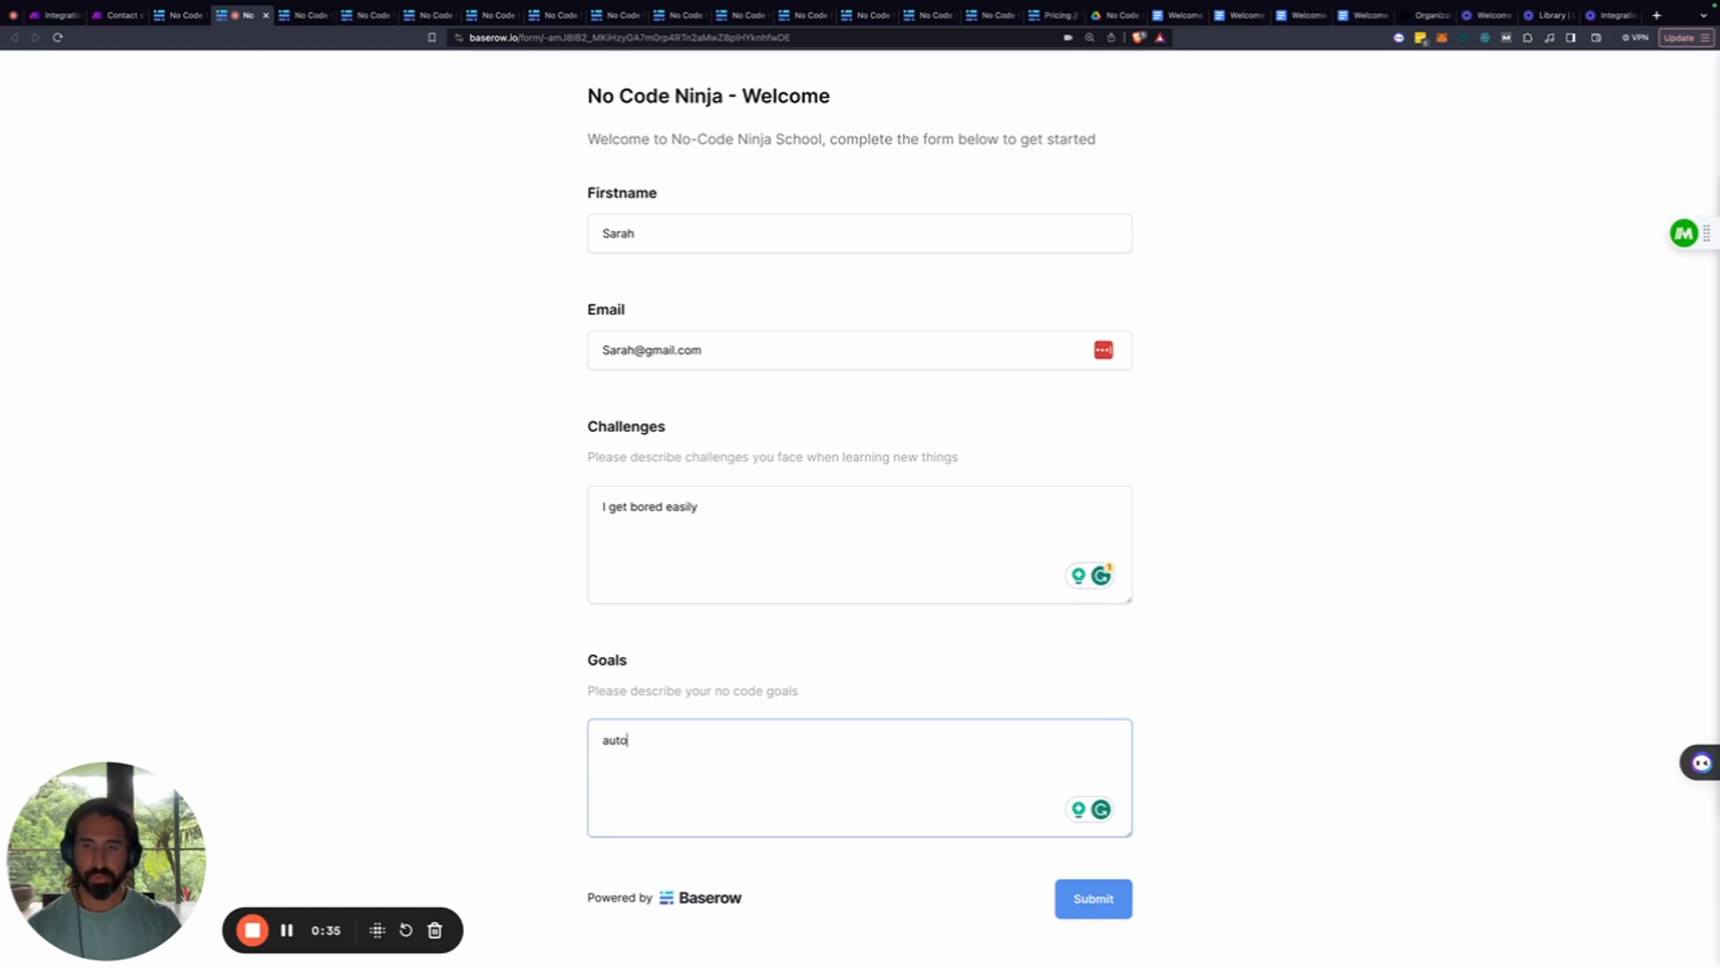
{"action": "type", "text": "mate my social me"}
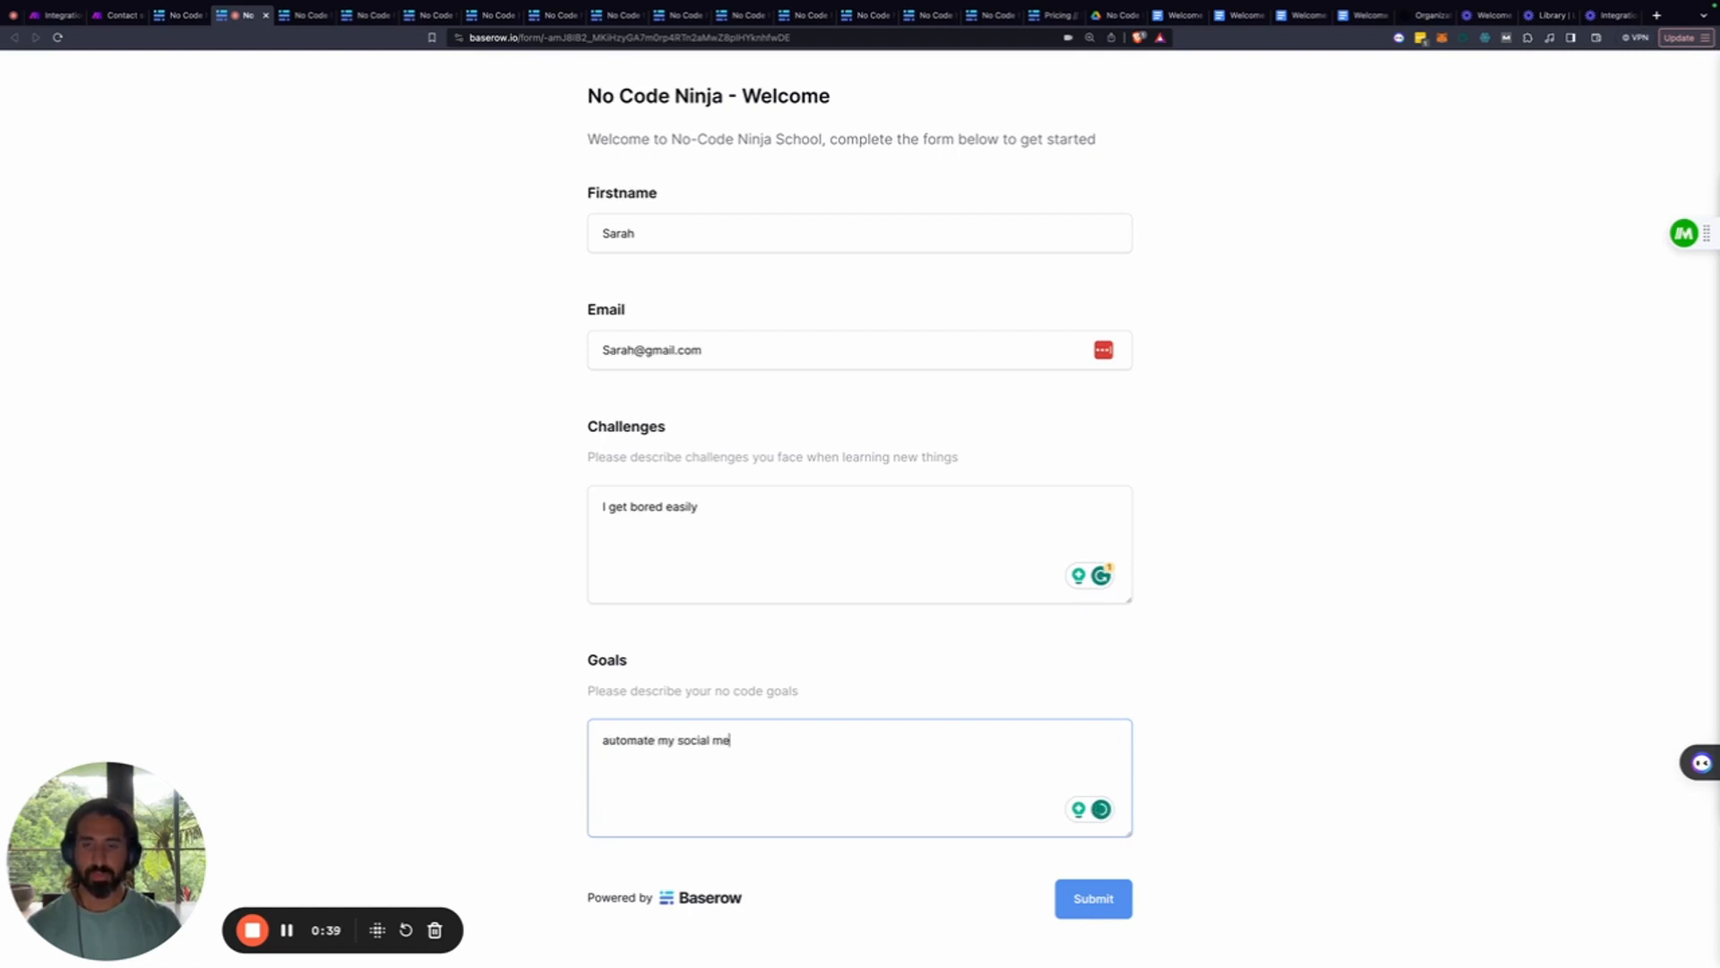
{"action": "type", "text": "dia"}
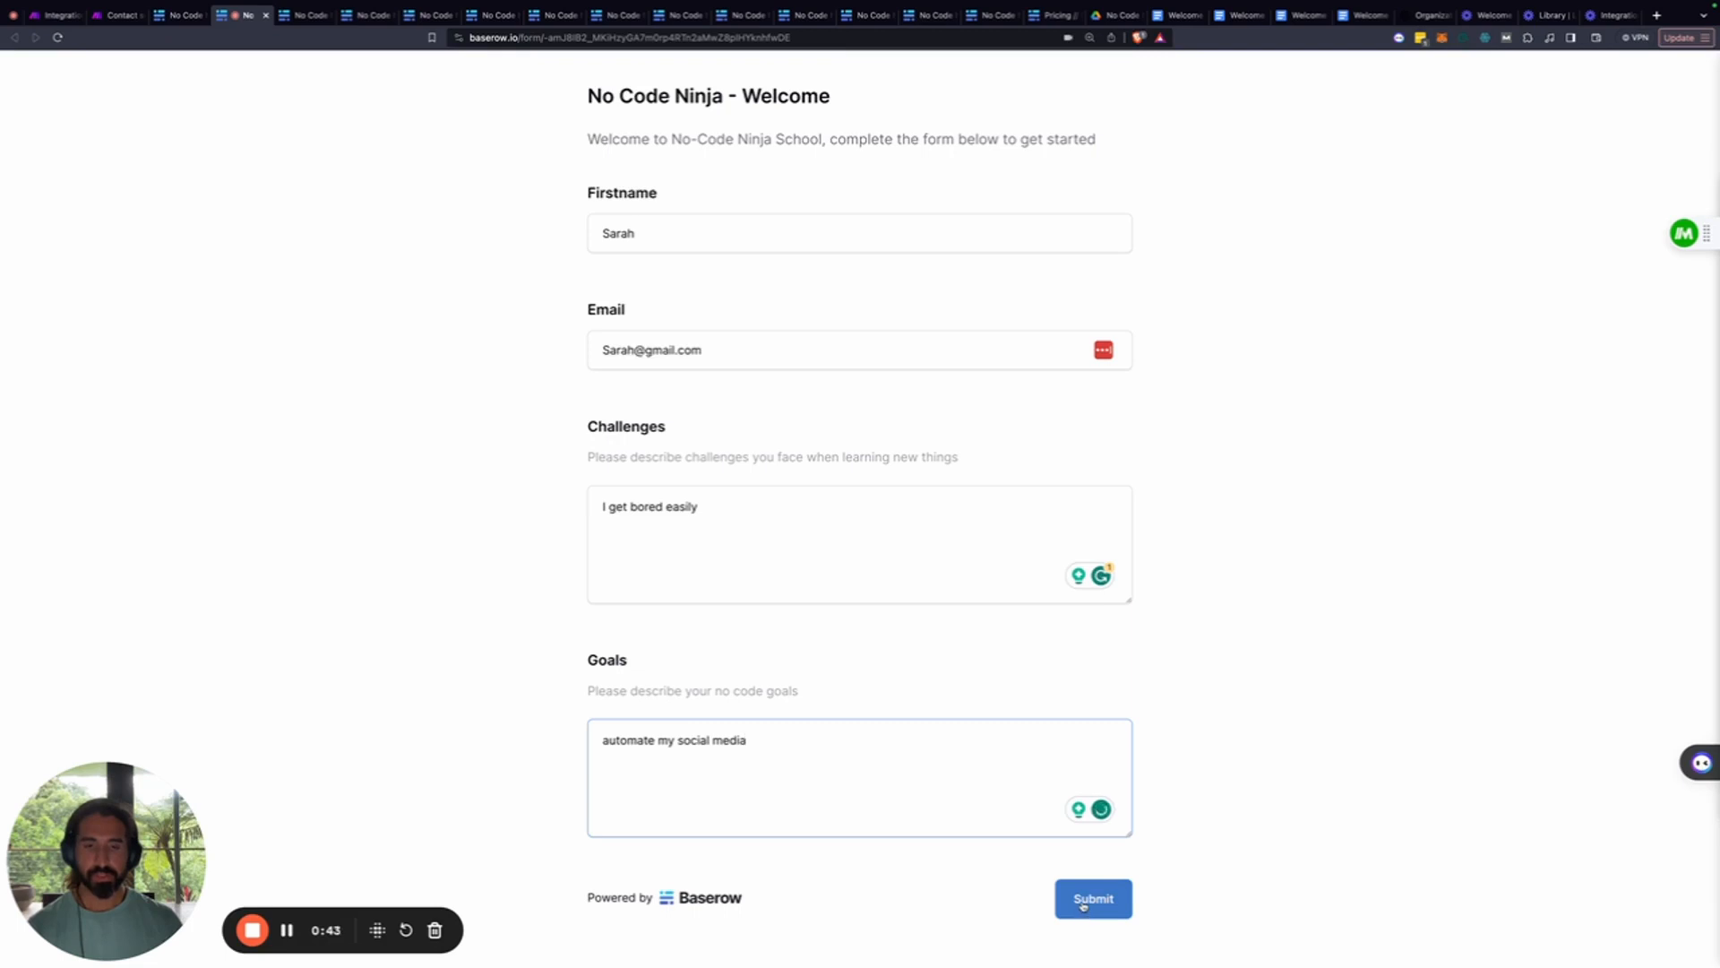
{"action": "left_click", "coordinate": [1083, 905]}
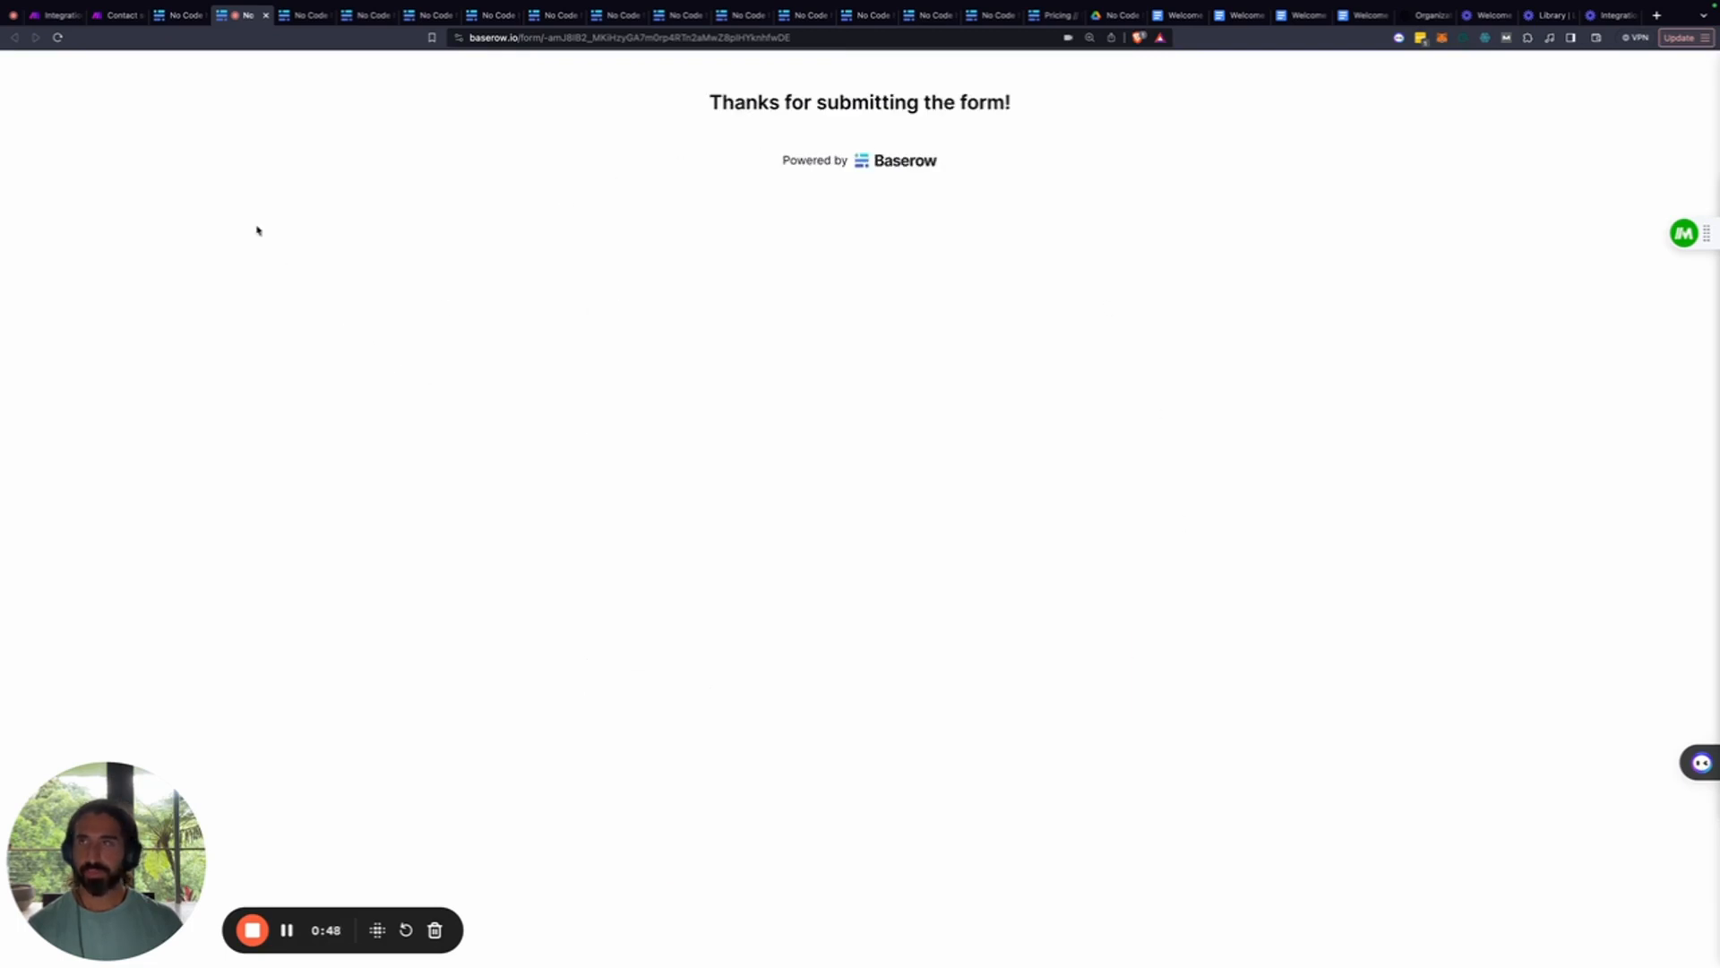
{"action": "left_click", "coordinate": [52, 16]}
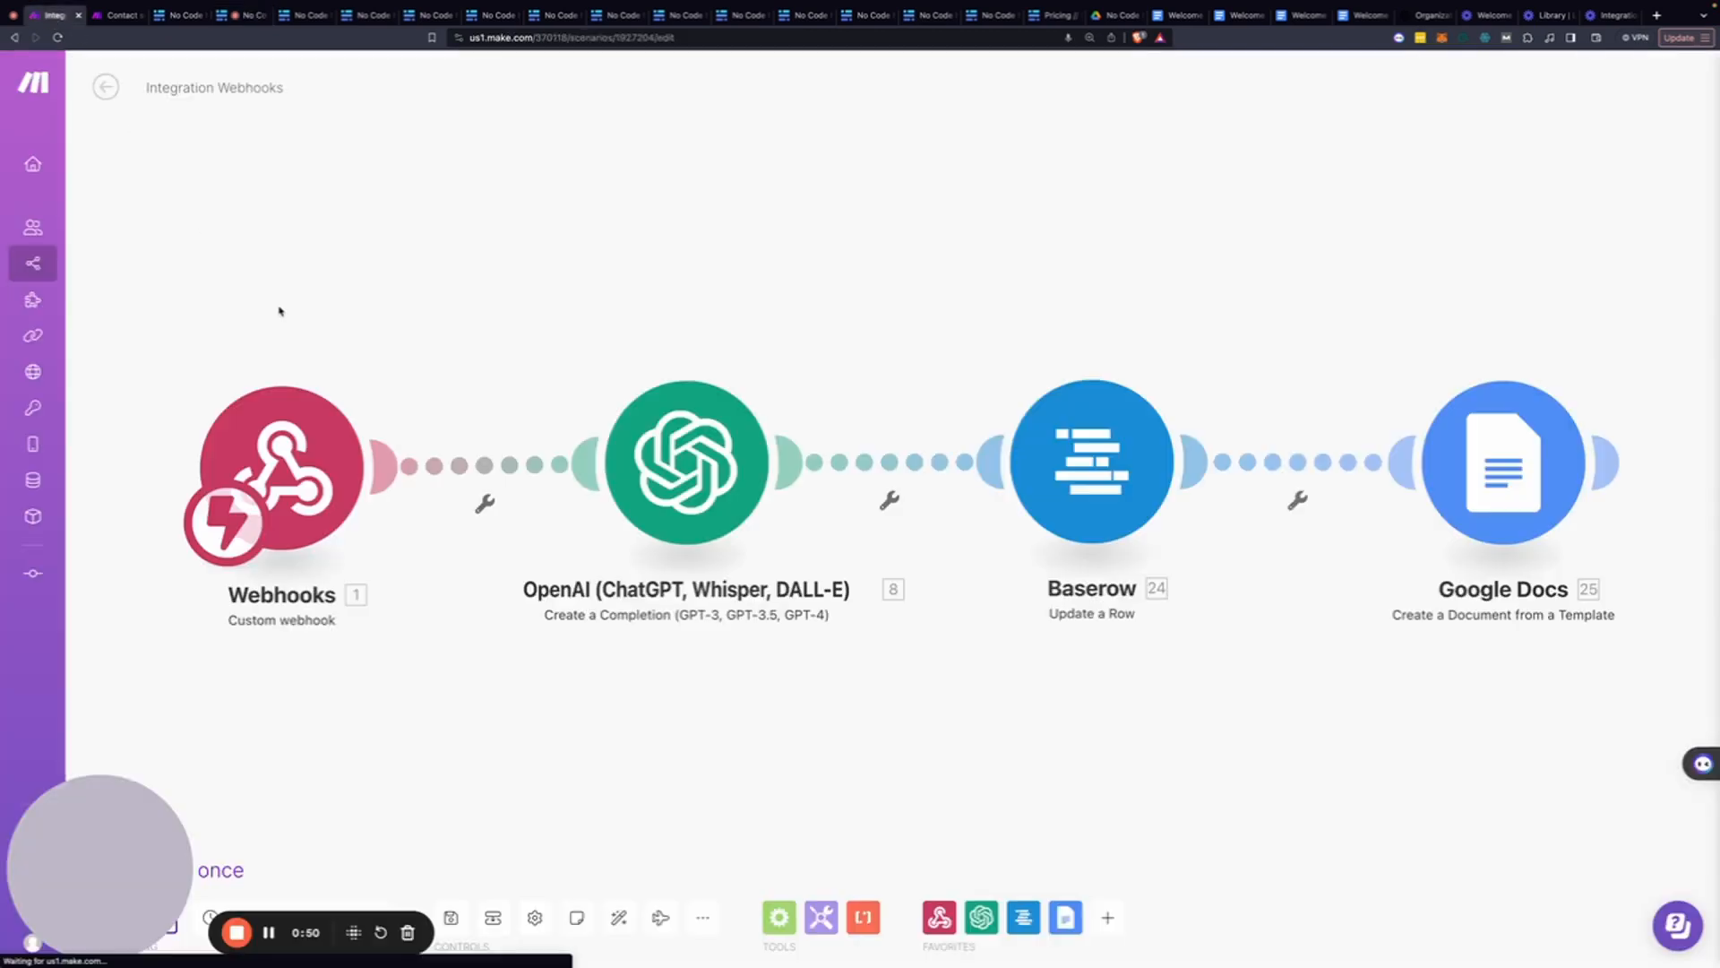
Open the 10:14 run's log and inspect the webhook data and OpenAI's generated advice
{"action": "left_click", "coordinate": [106, 87]}
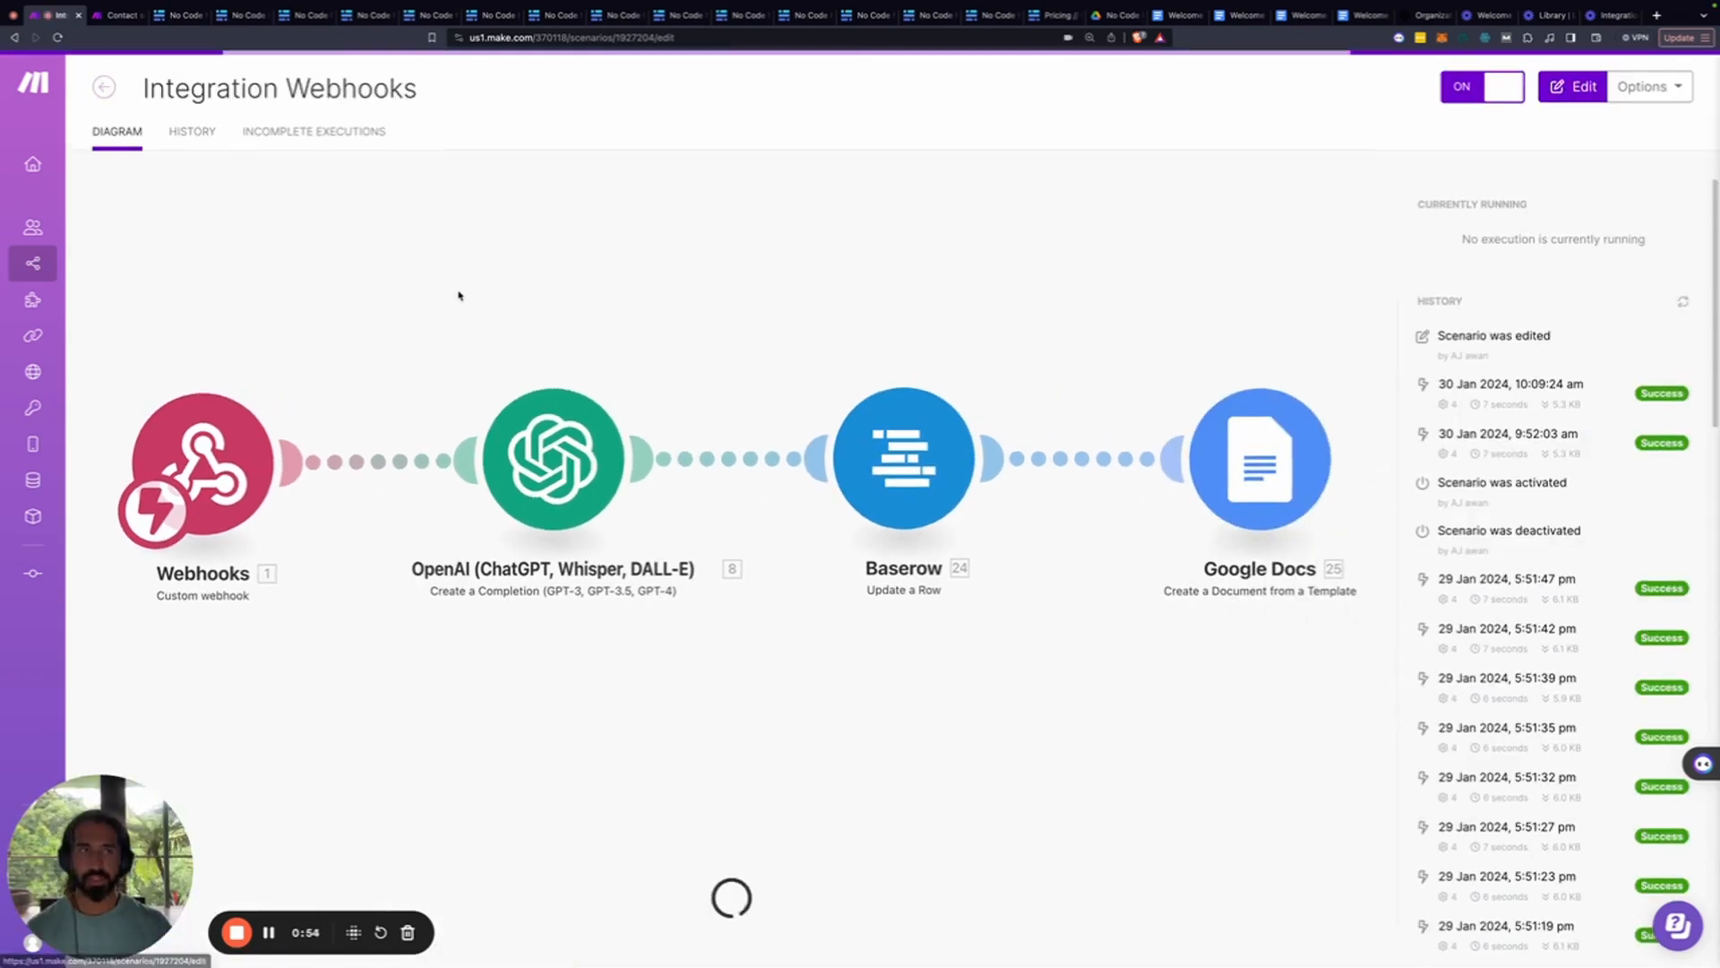
{"action": "left_click", "coordinate": [1543, 342]}
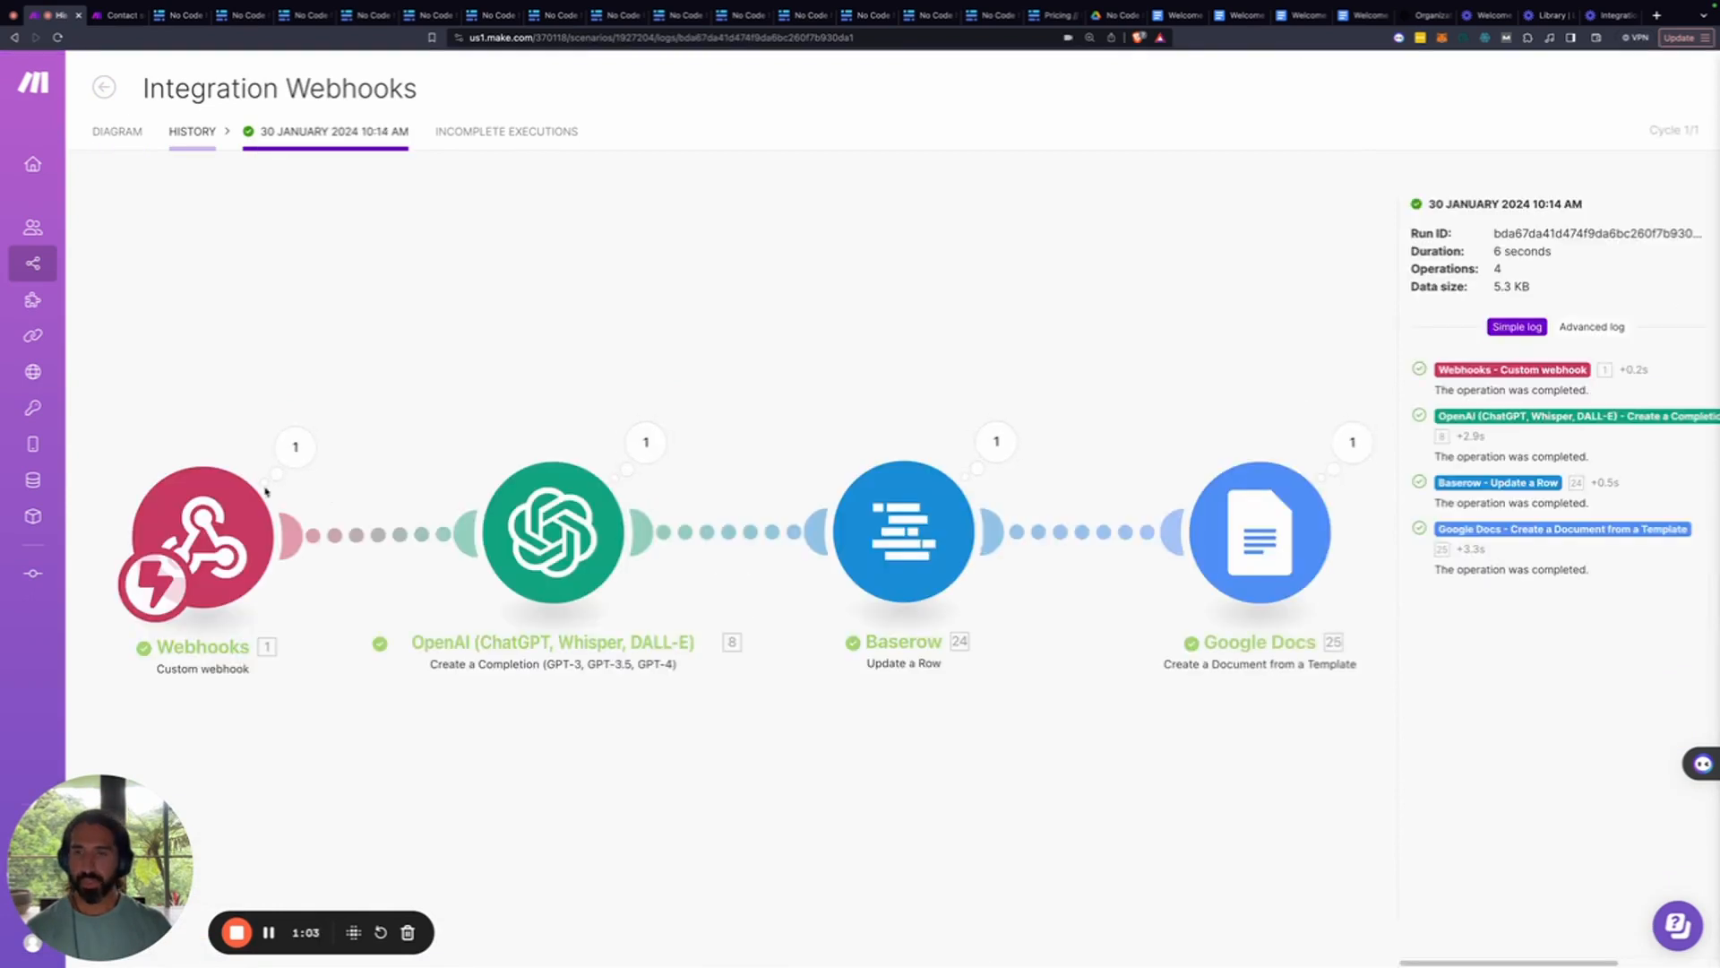
{"action": "left_click", "coordinate": [296, 446]}
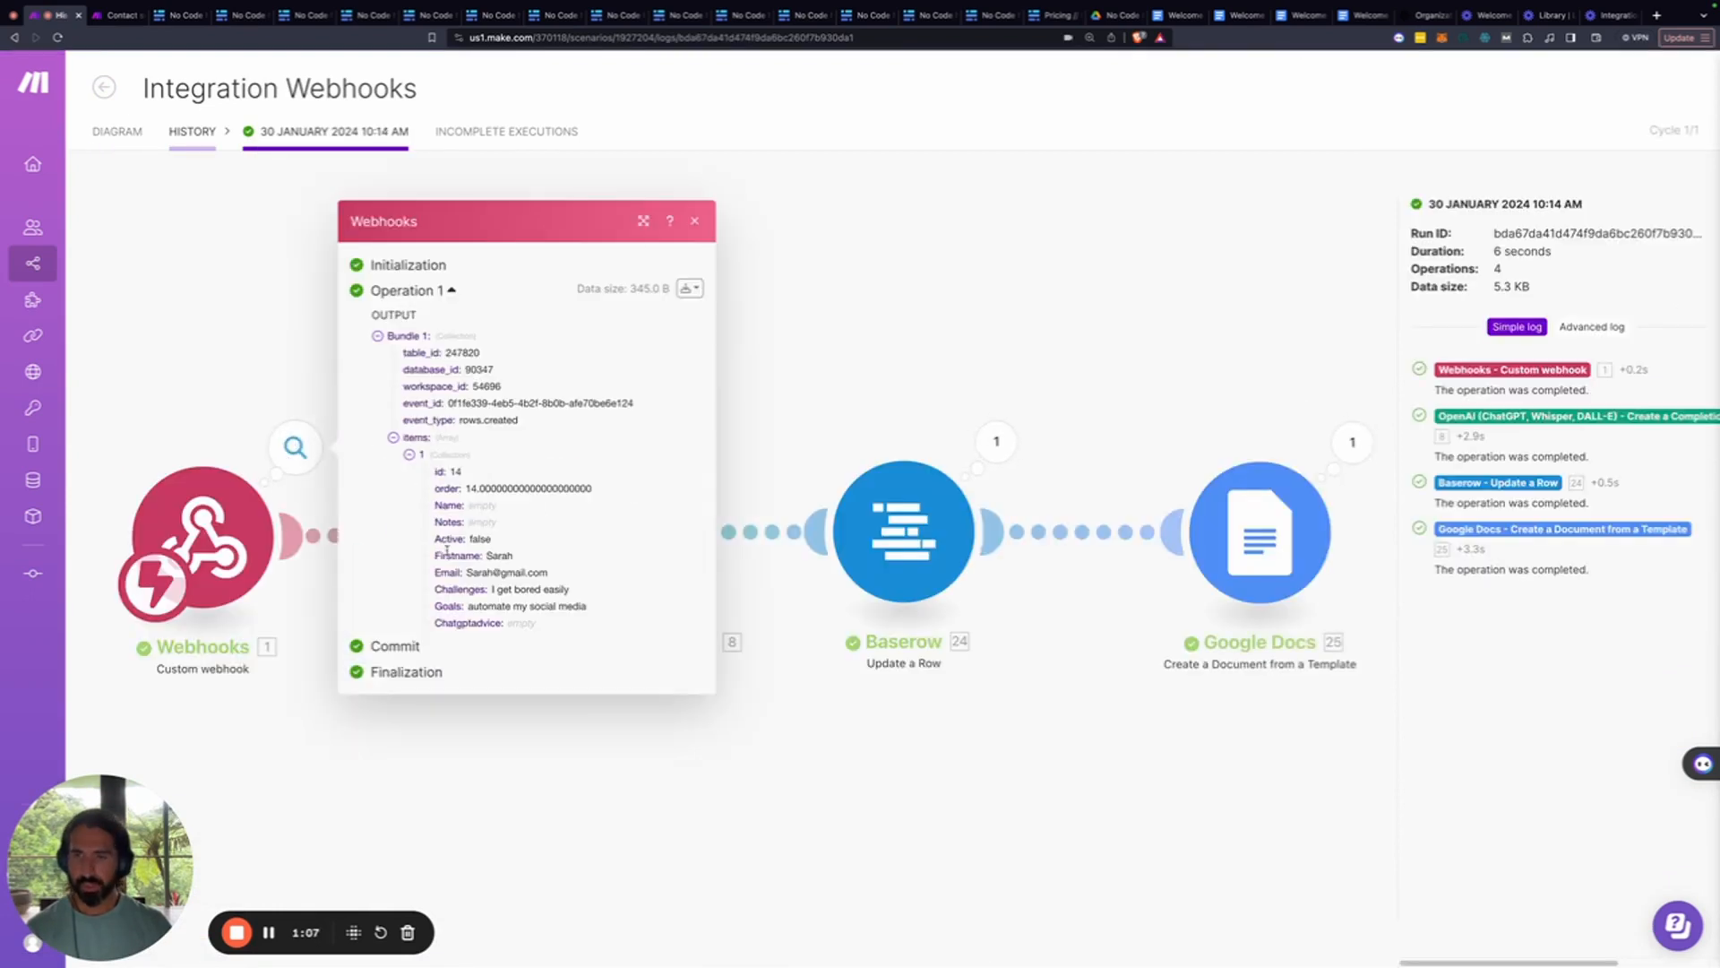
{"action": "left_click", "coordinate": [804, 406]}
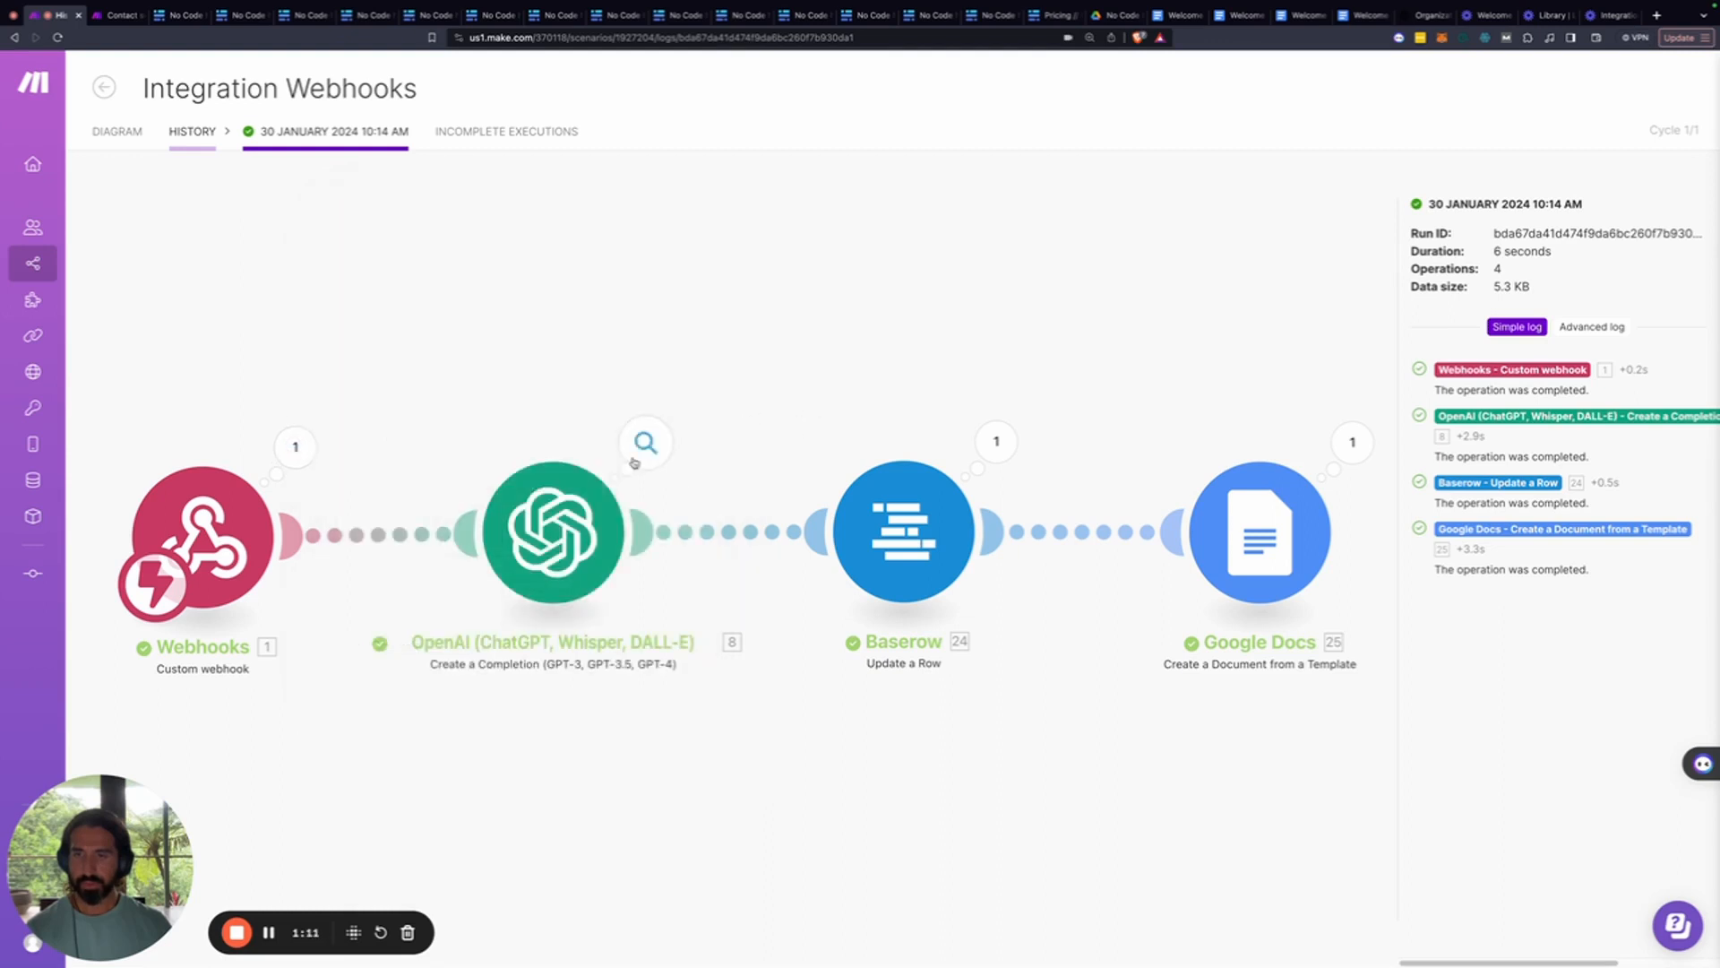
{"action": "left_click", "coordinate": [645, 446]}
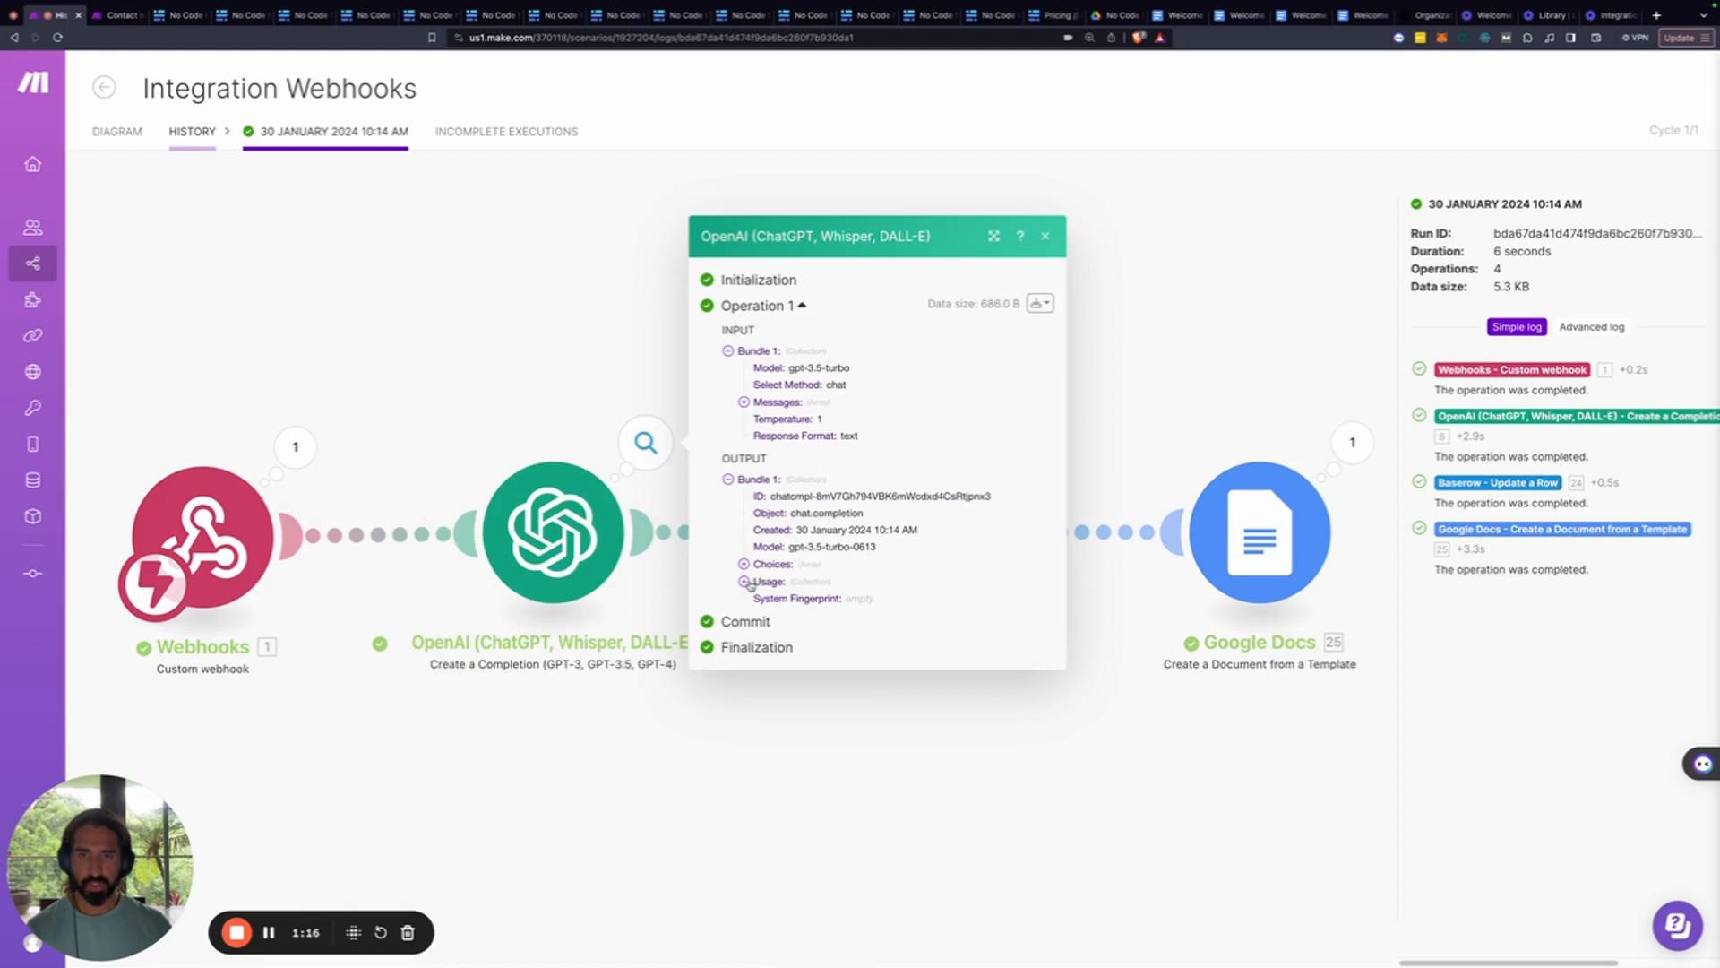
{"action": "left_click", "coordinate": [743, 565]}
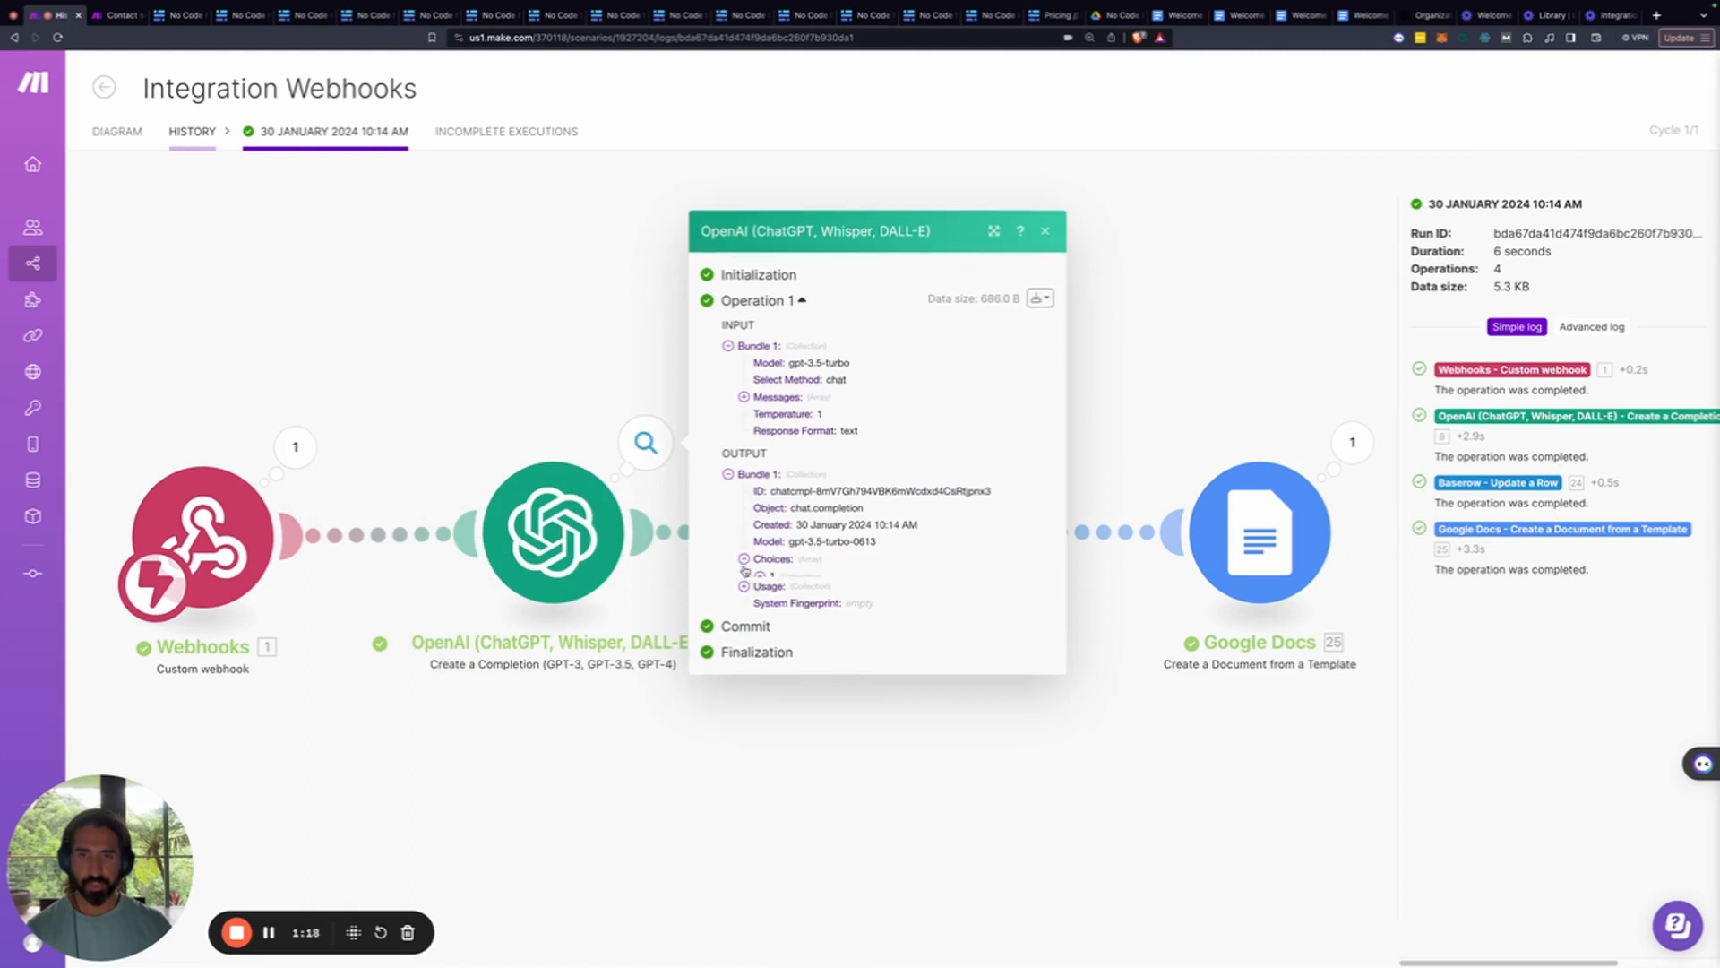
{"action": "left_click", "coordinate": [775, 587]}
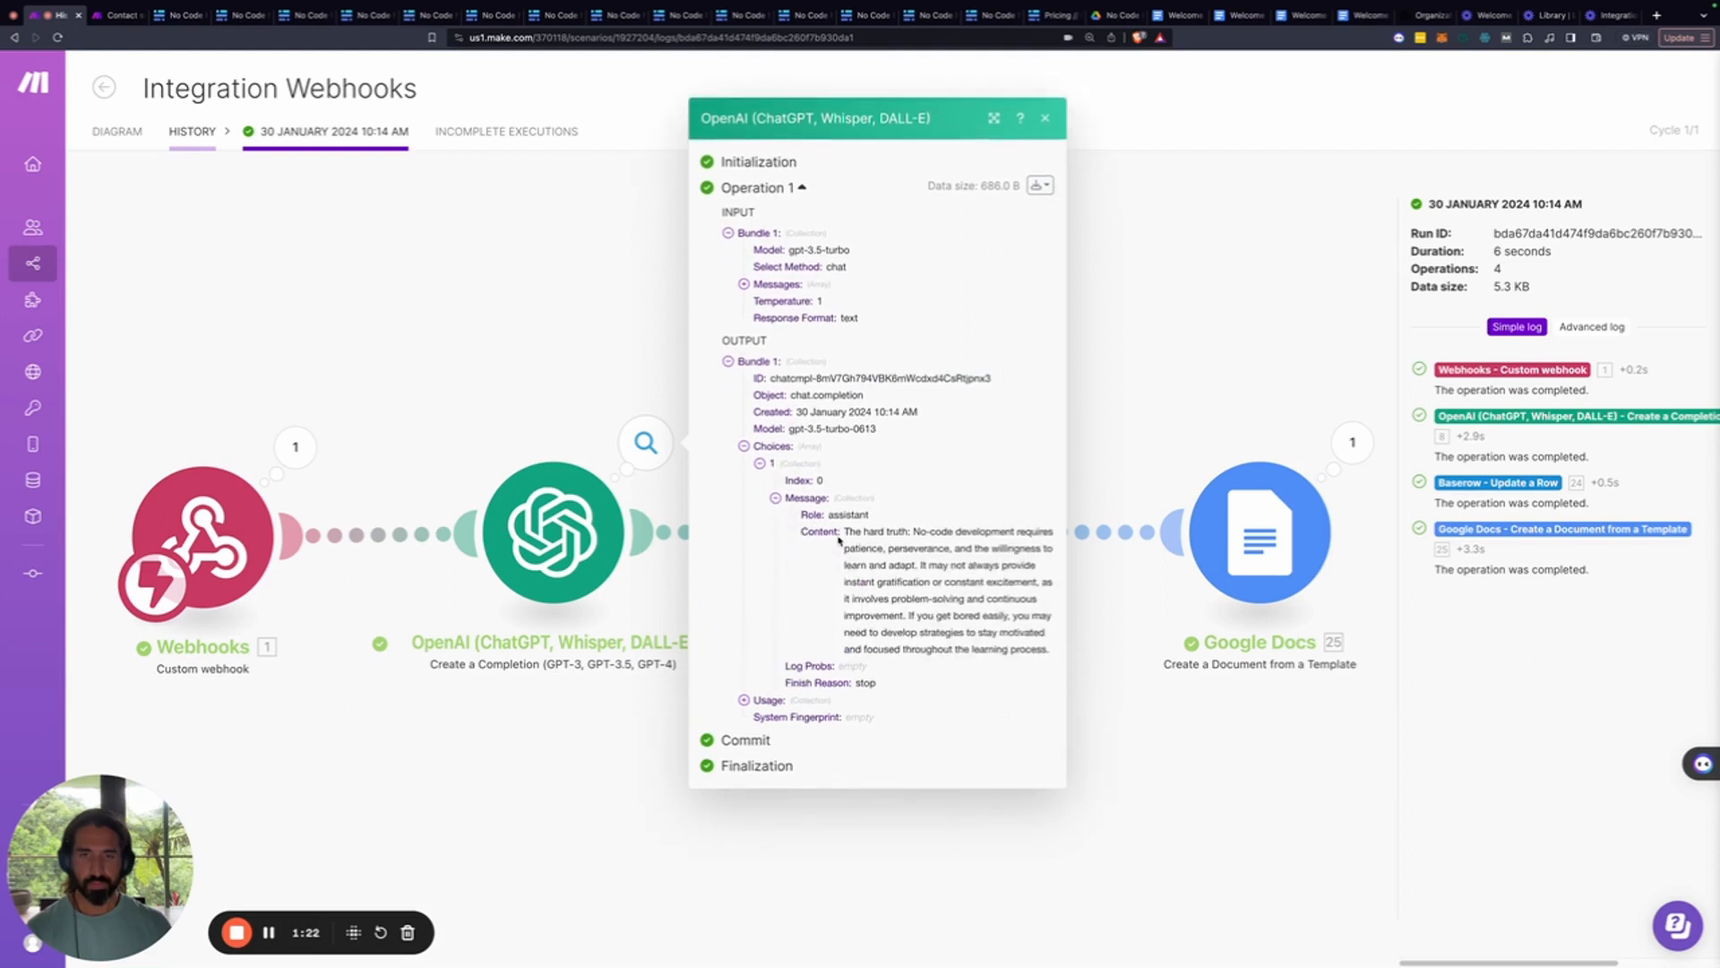
{"action": "left_click_drag", "start_coordinate": [844, 531], "coordinate": [993, 652]}
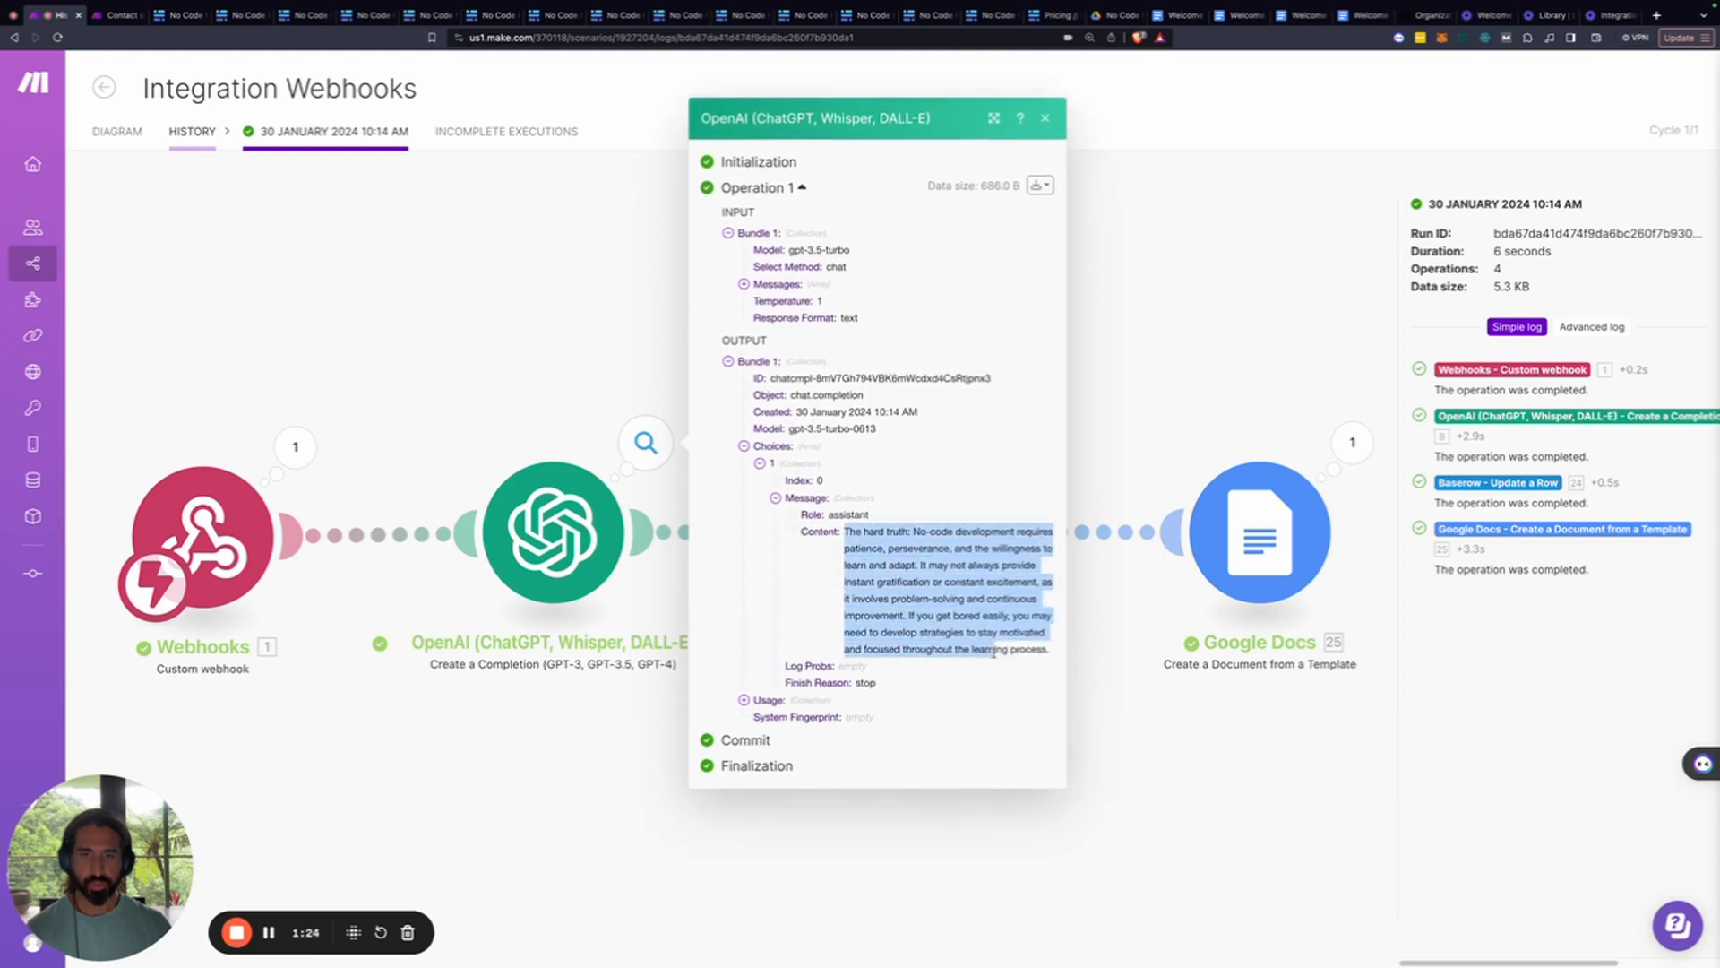
{"action": "left_click", "coordinate": [1136, 439]}
Check the Baserow update and Google Docs outputs, then go to the Welcome Notes folder
{"action": "left_click", "coordinate": [996, 441]}
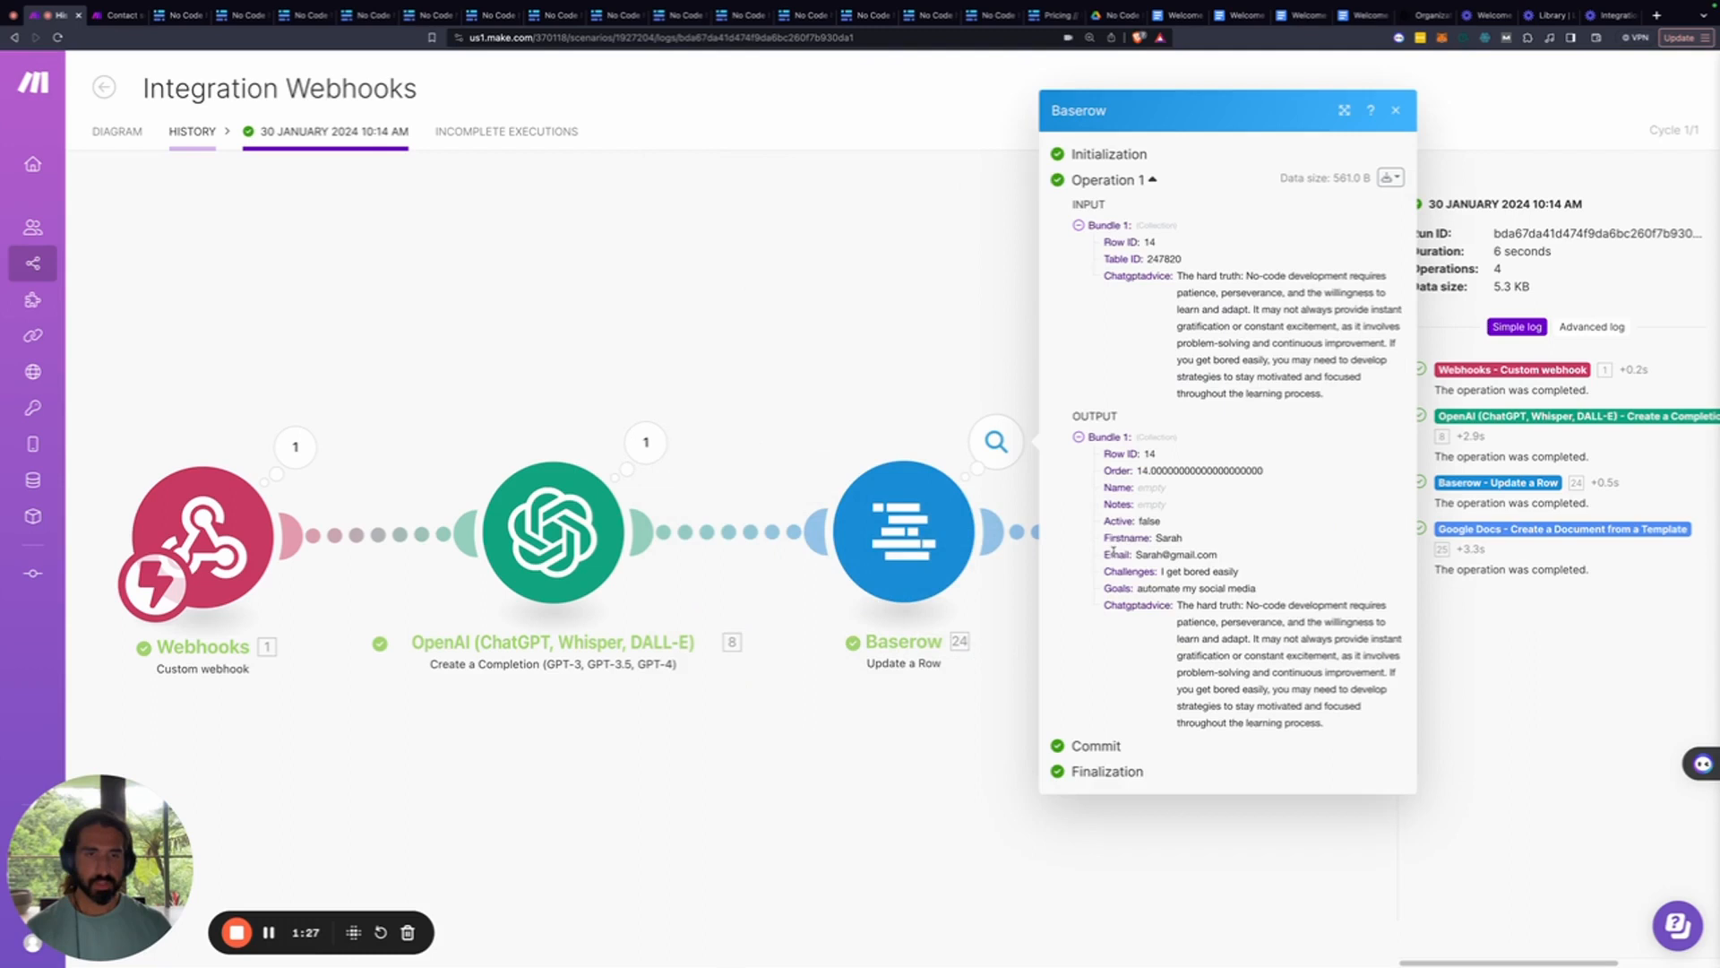
{"action": "left_click", "coordinate": [913, 328]}
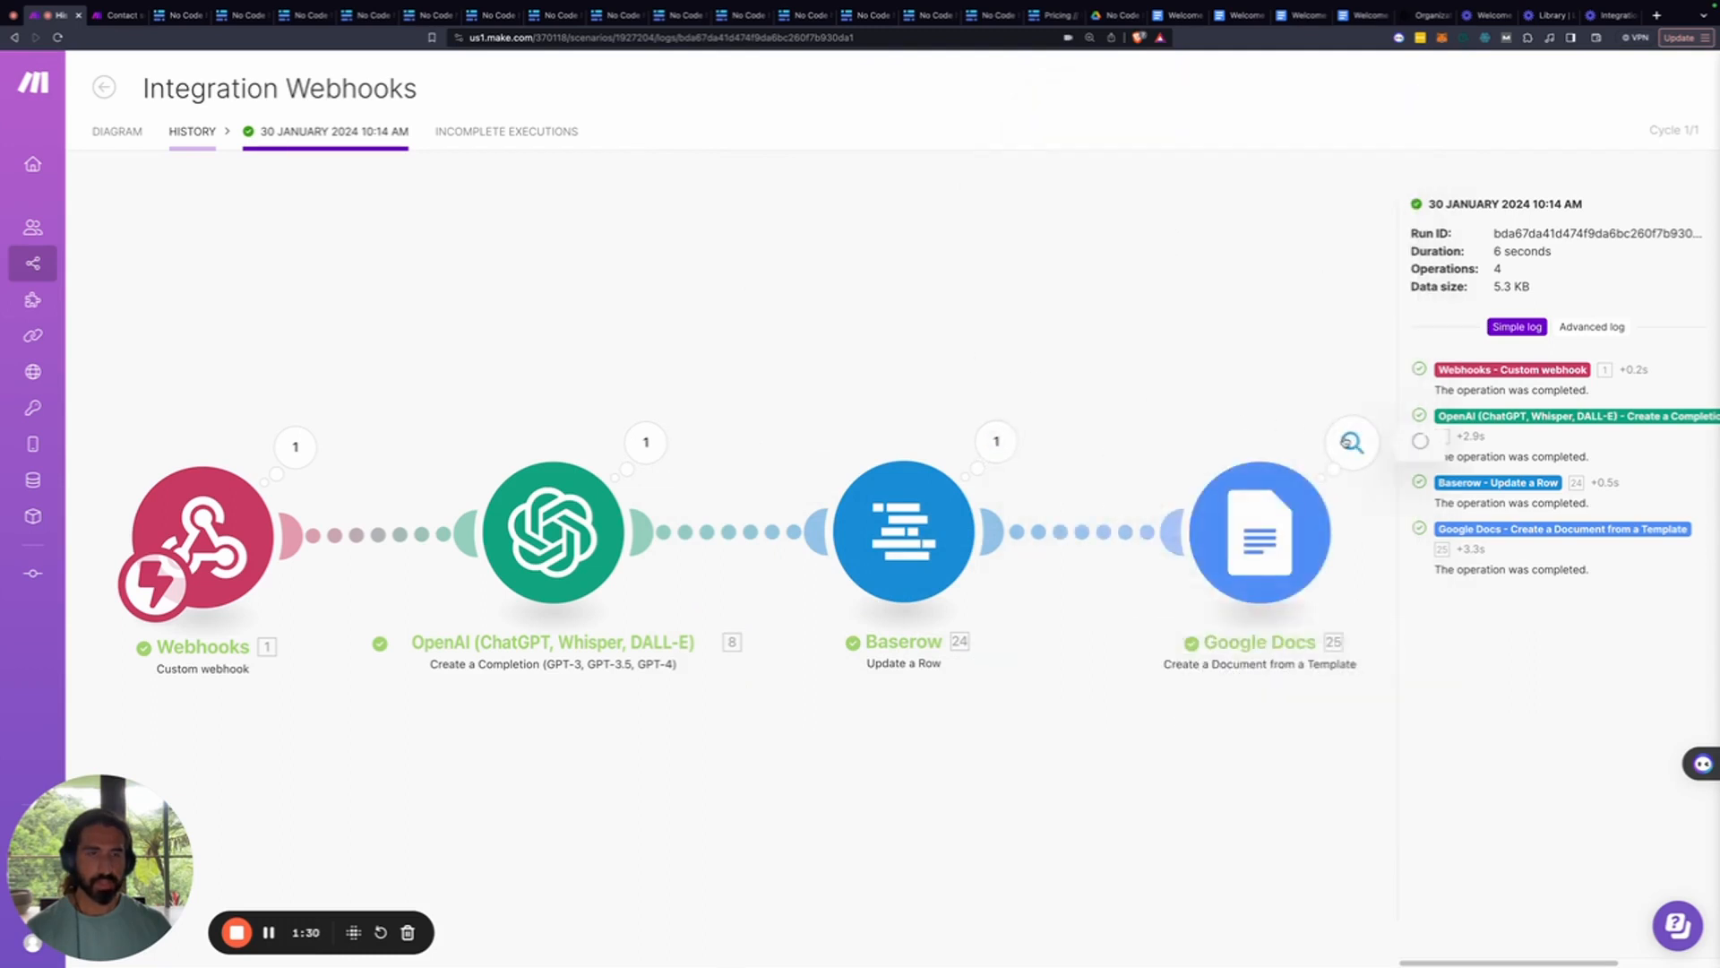
{"action": "left_click", "coordinate": [1345, 441]}
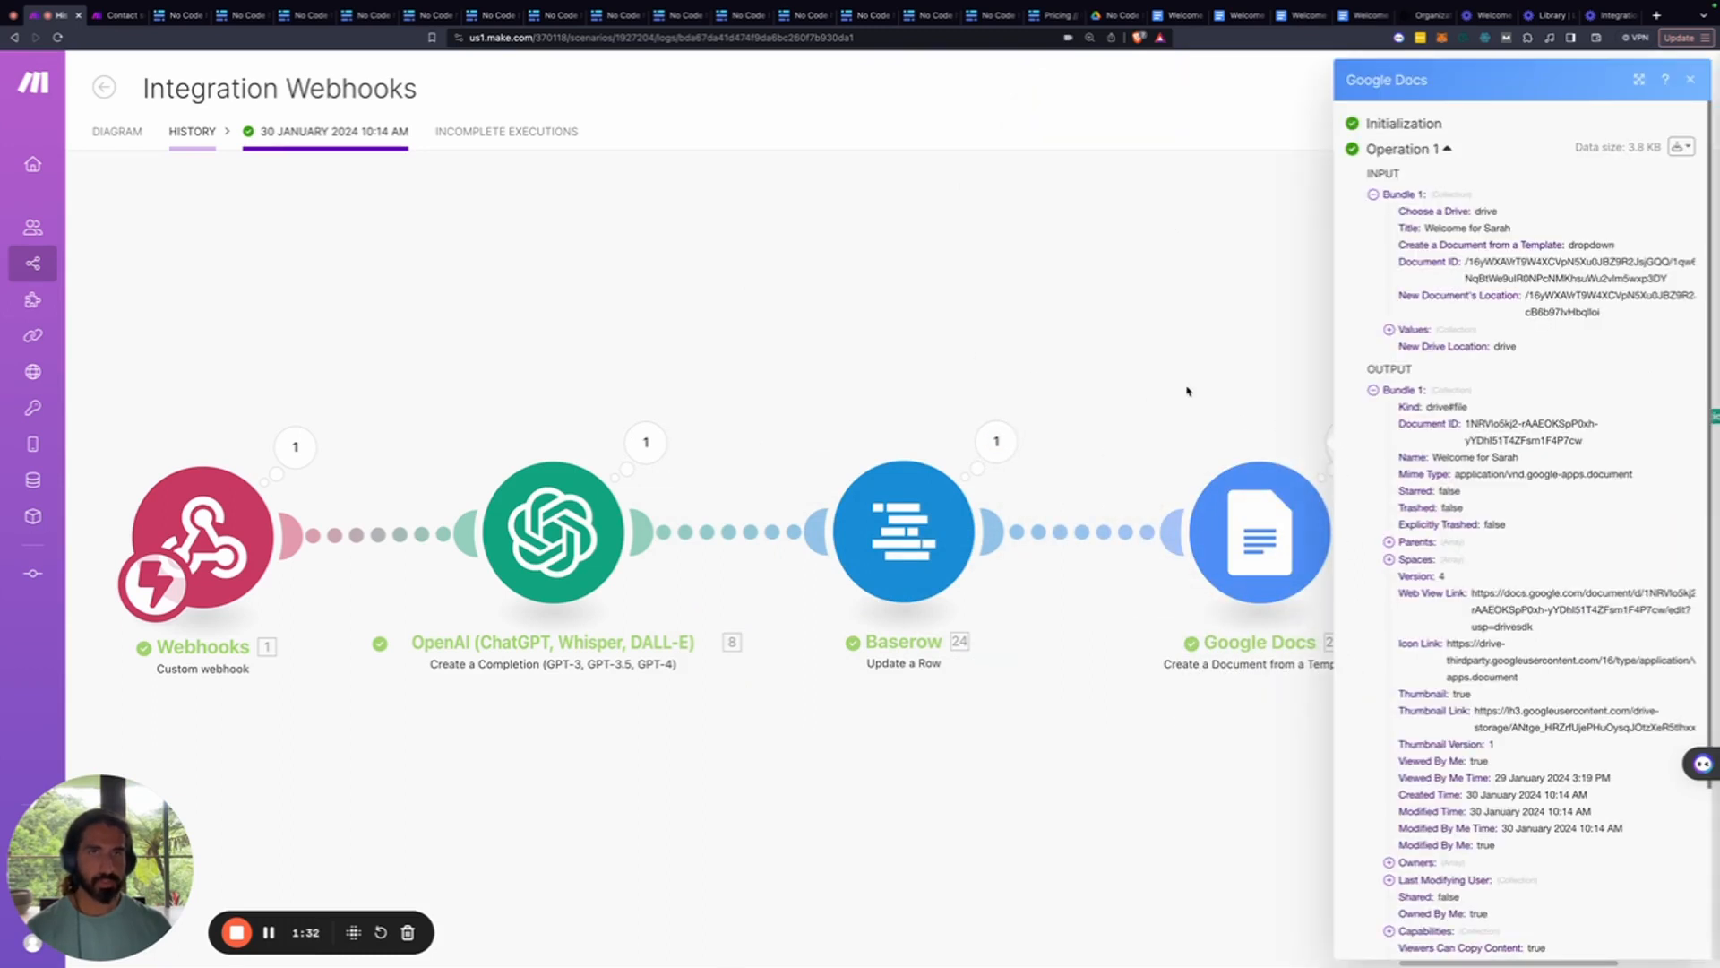
{"action": "left_click", "coordinate": [1160, 422]}
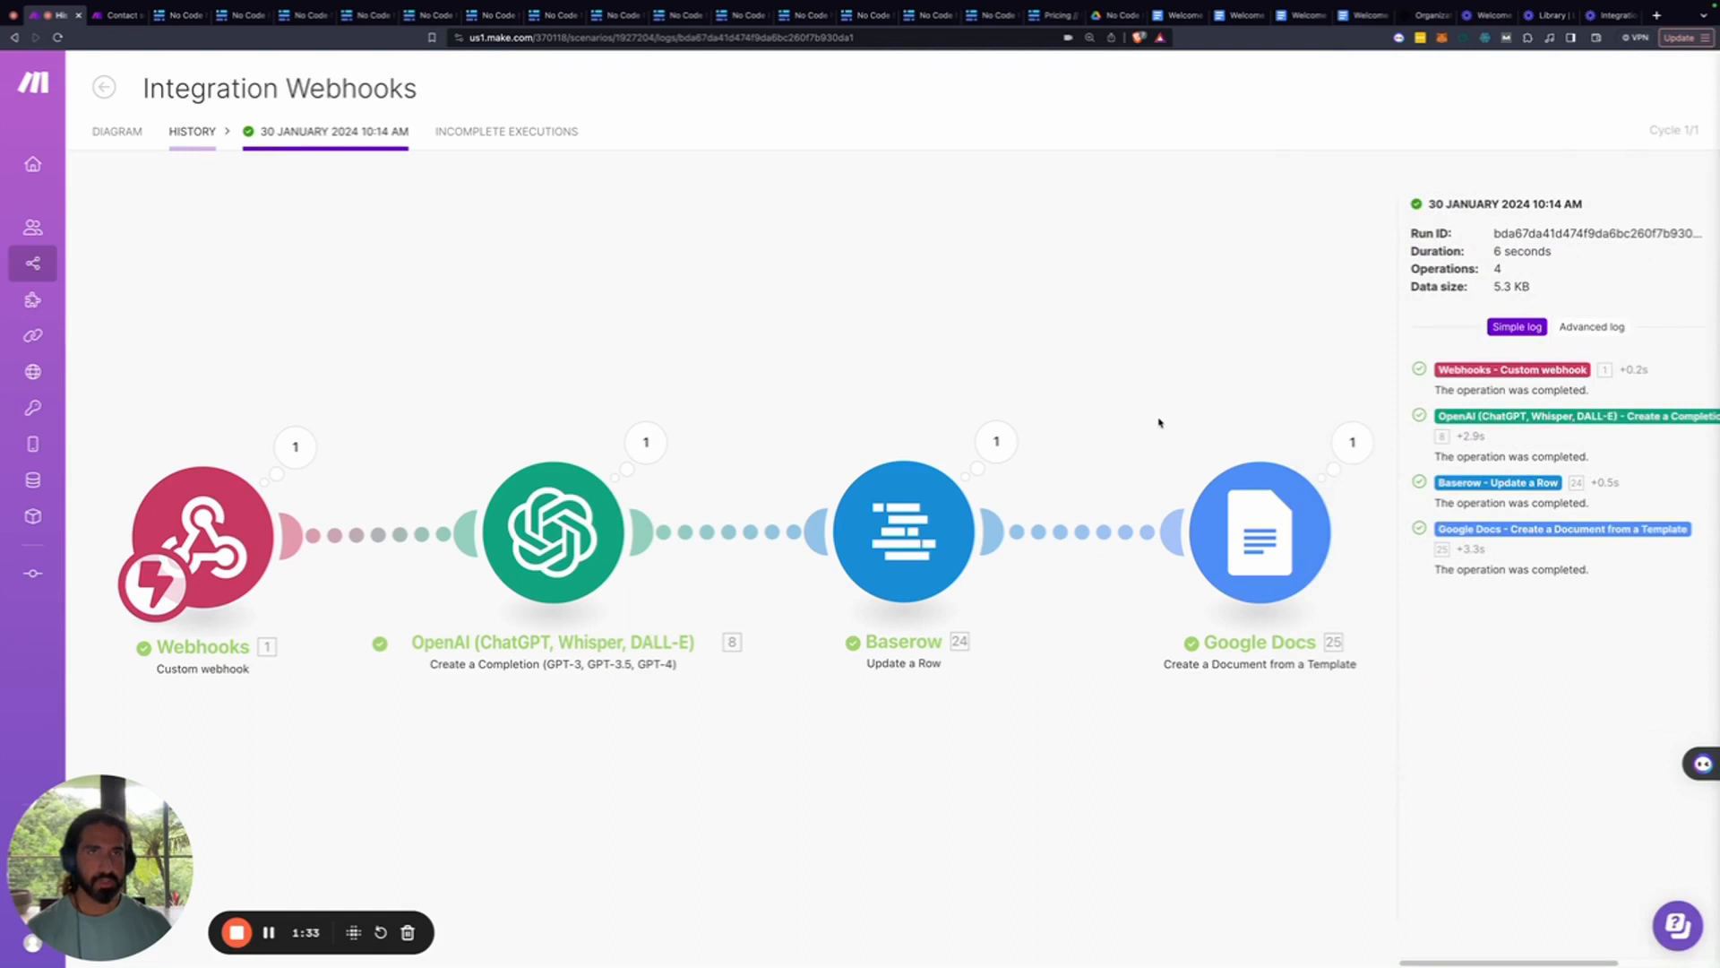
{"action": "left_click", "coordinate": [1106, 16]}
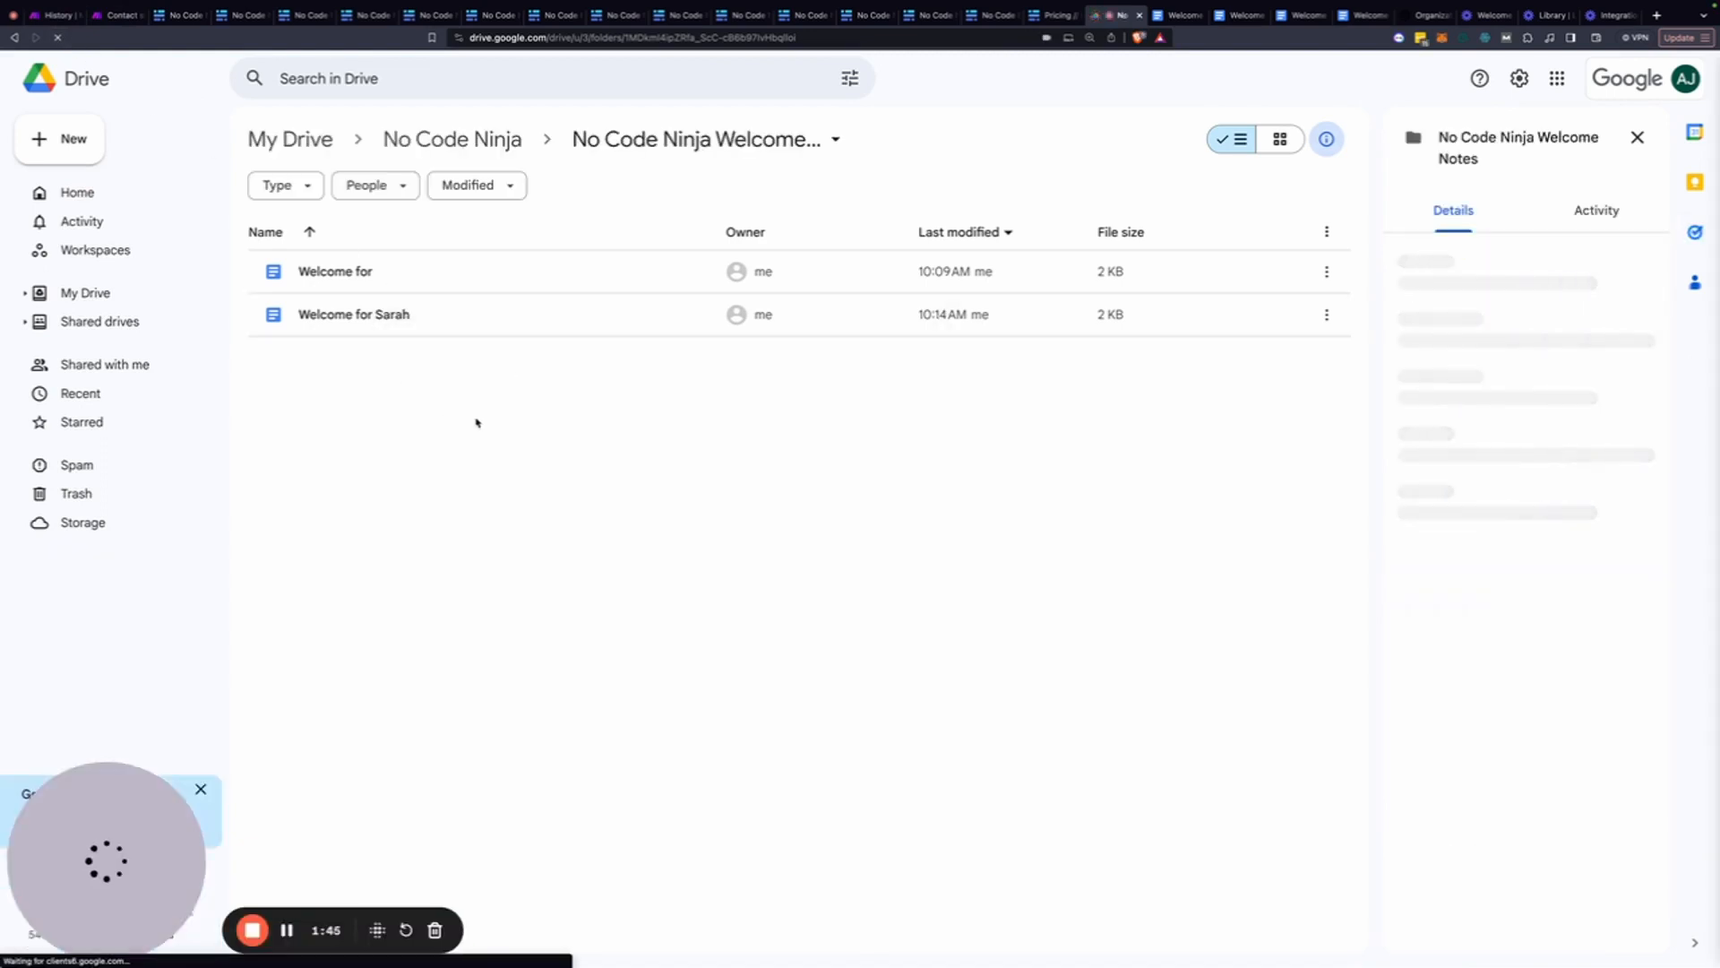
Open the 10:14 generated welcome document from the No Code Ninja Welcome Notes folder
{"action": "double_click", "coordinate": [388, 325]}
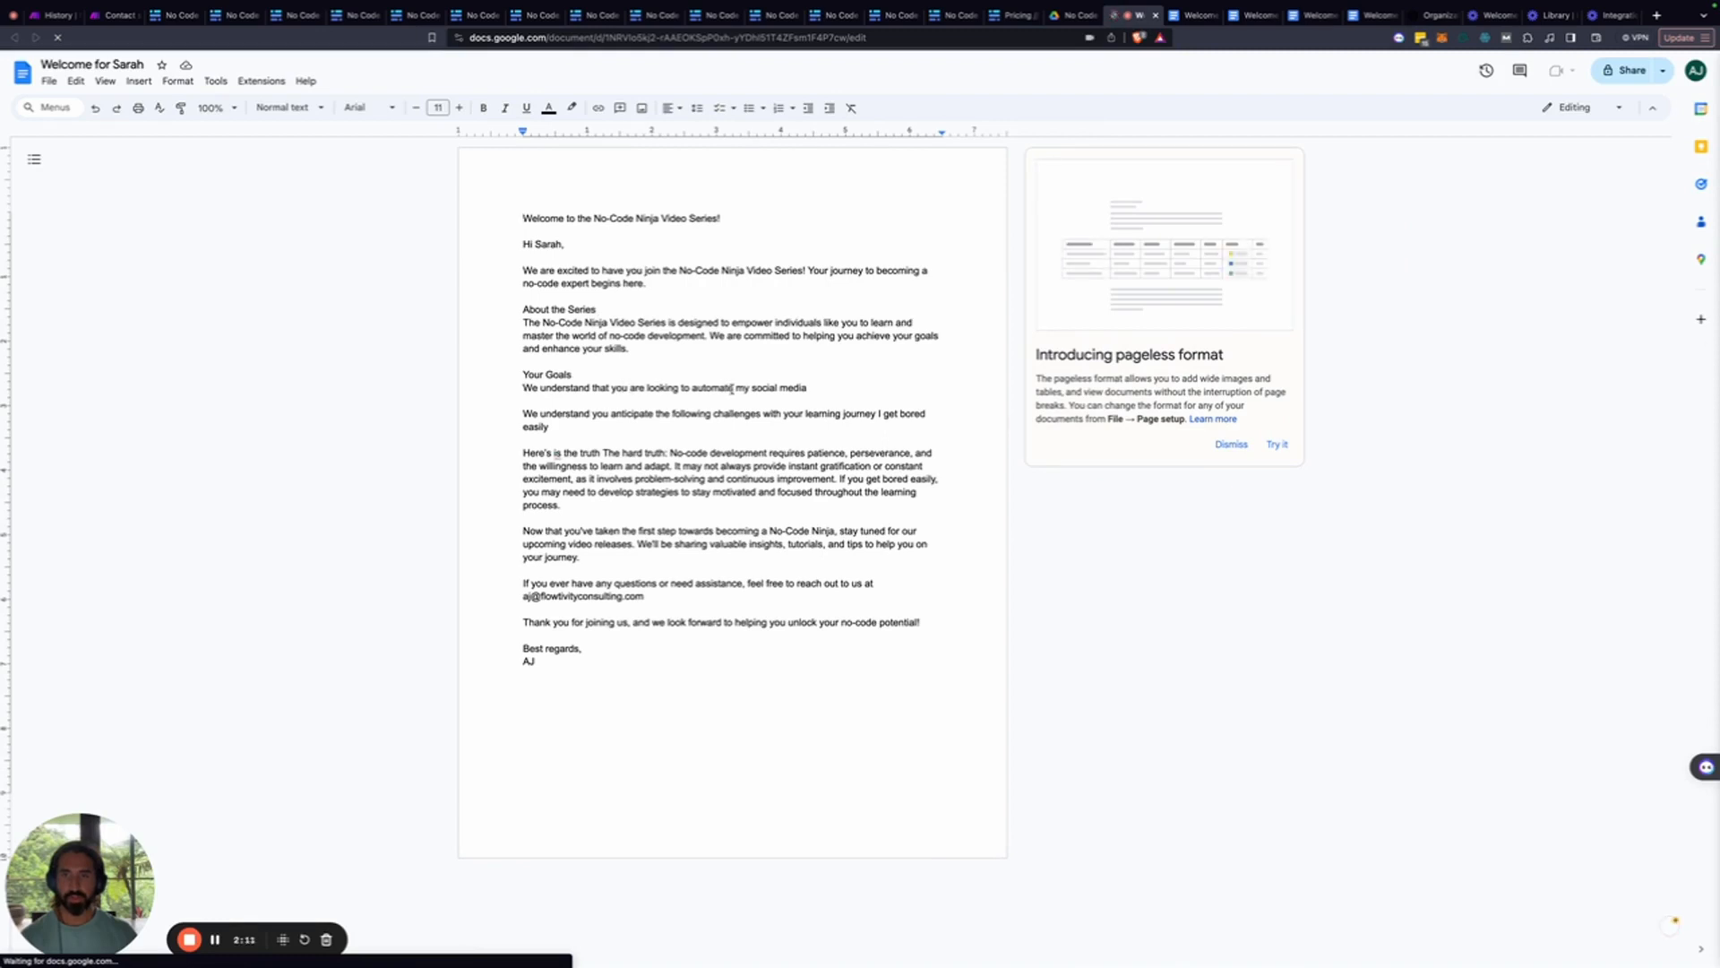
{"action": "left_click_drag", "start_coordinate": [810, 388], "coordinate": [737, 388]}
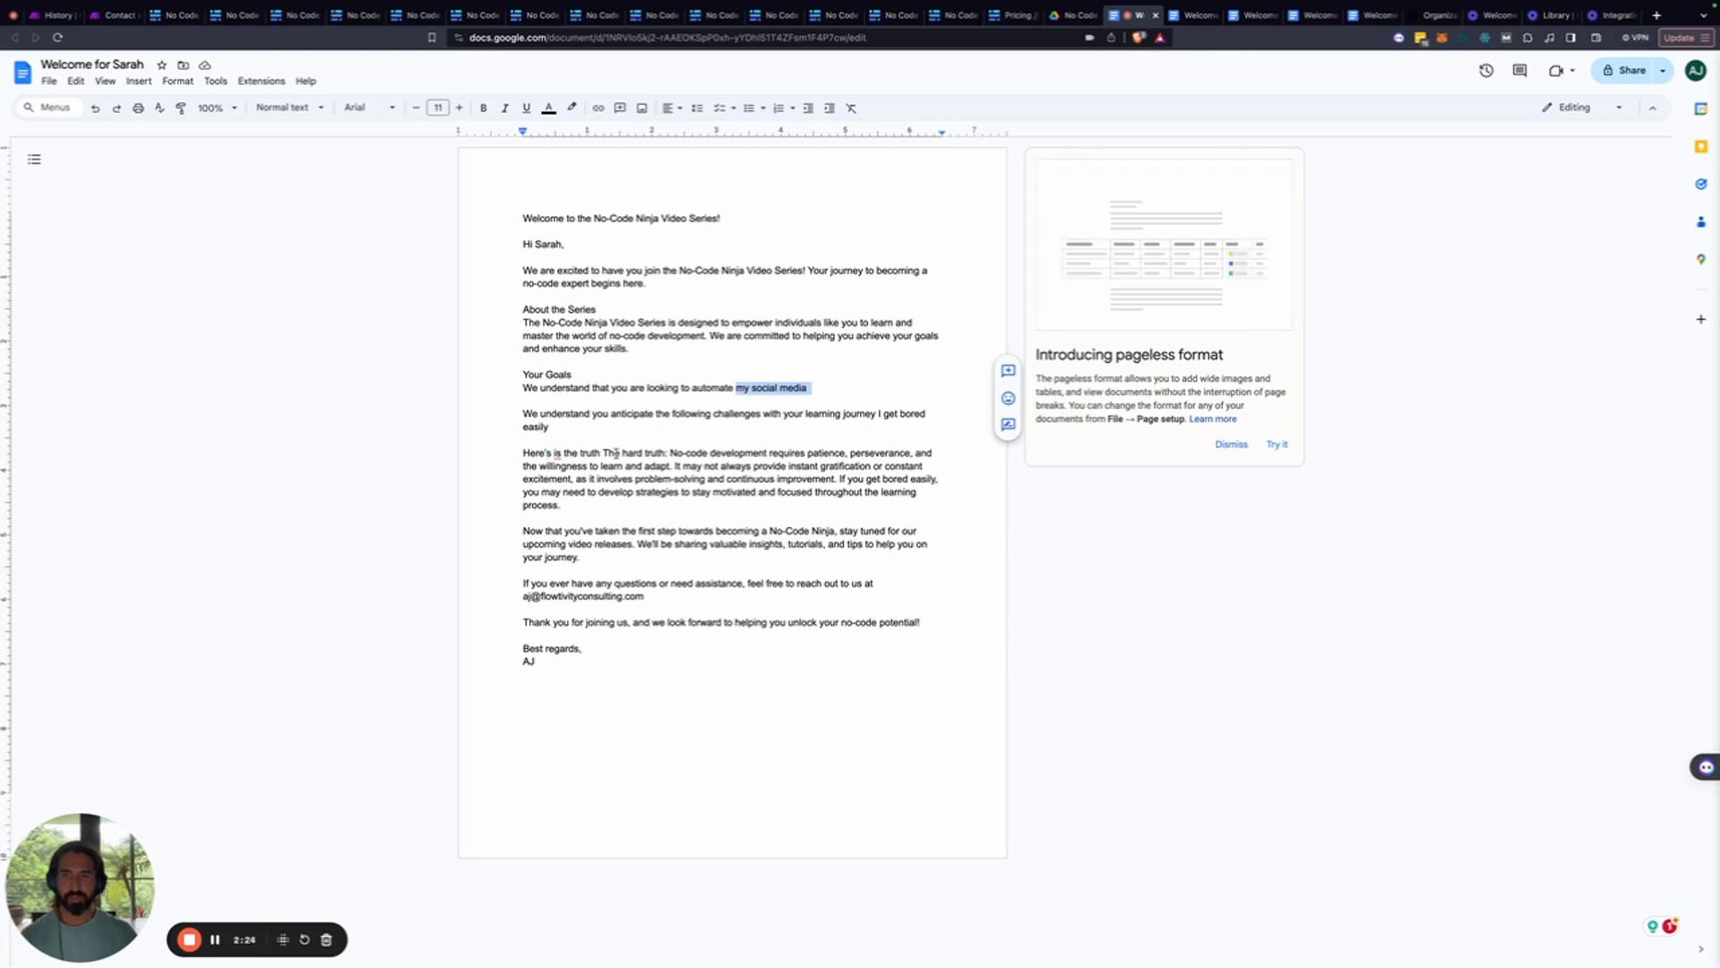
{"action": "left_click", "coordinate": [665, 452]}
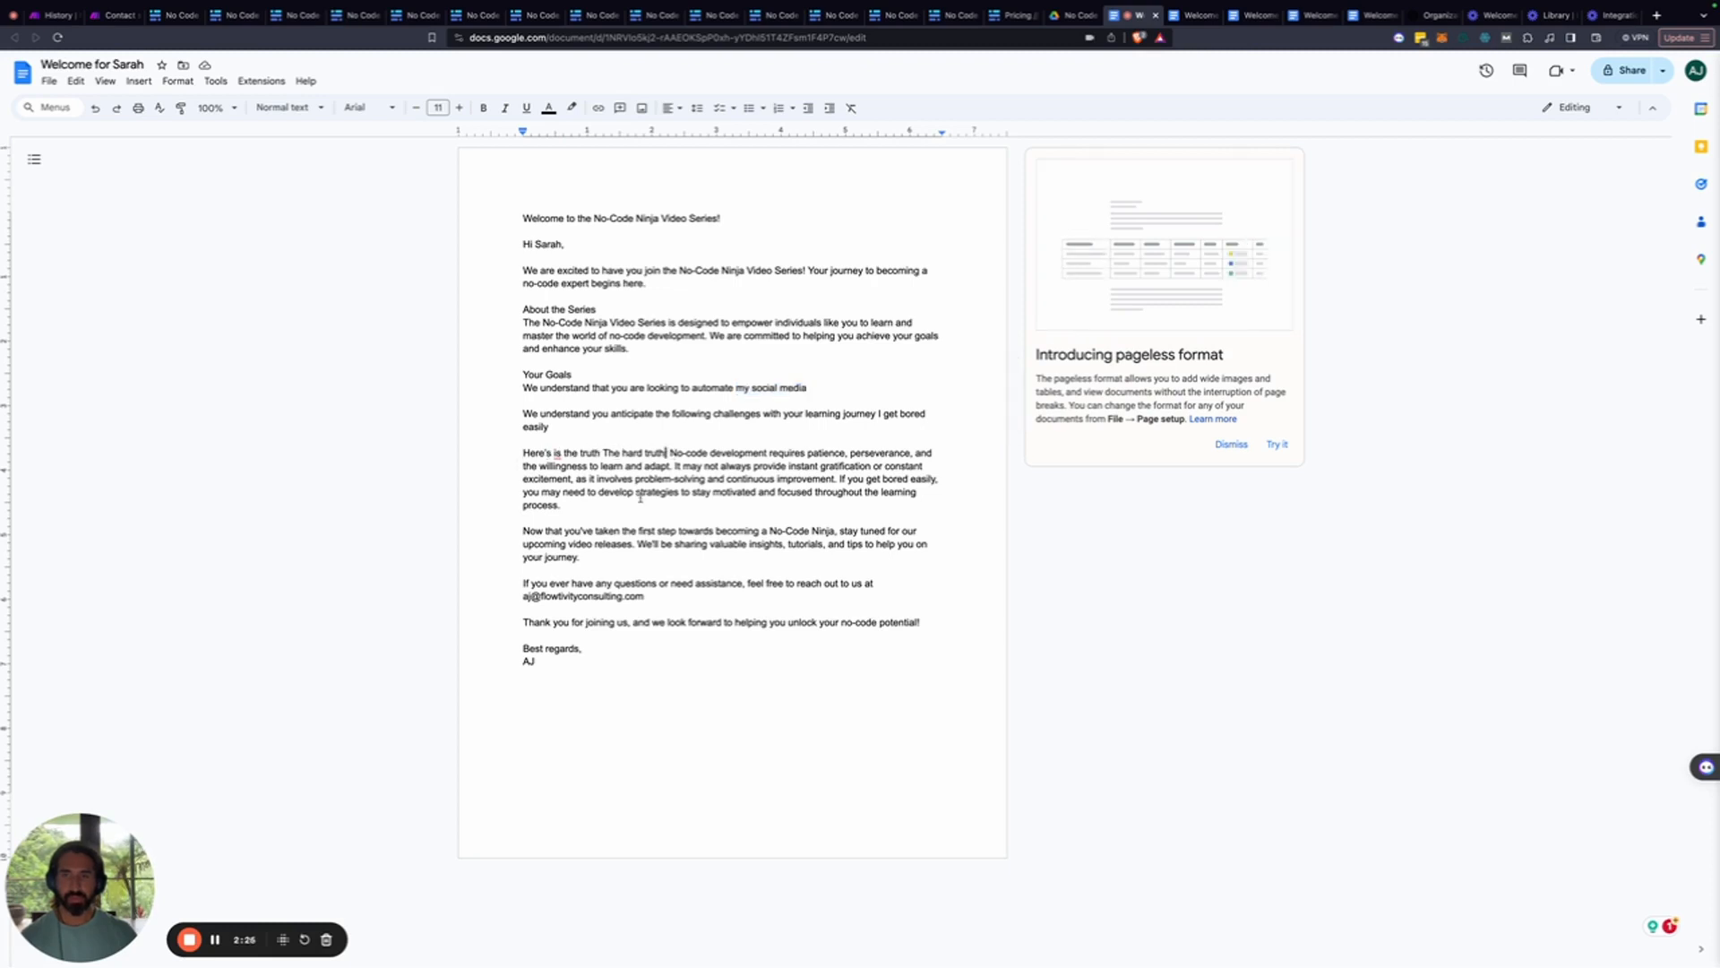